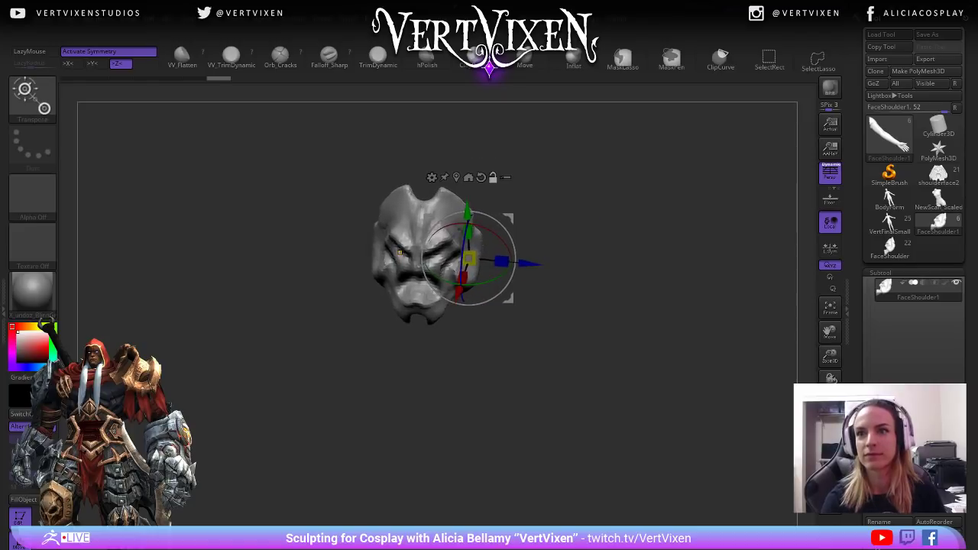
Return to Draw mode, lower the face shoulder piece one subdivision level and turn on local symmetry.
{"action": "key", "text": "q"}
{"action": "key", "text": "shift+d"}
{"action": "right_click_drag", "start_coordinate": [617, 404], "coordinate": [616, 451], "text": "shift"}
{"action": "mouse_move", "coordinate": [579, 339]}
{"action": "right_mouse_down", "text": "alt"}
{"action": "mouse_move", "coordinate": [589, 382]}
{"action": "mouse_move", "coordinate": [587, 359]}
{"action": "right_mouse_up", "text": "alt"}
{"action": "right_click_drag", "start_coordinate": [489, 367], "coordinate": [519, 359], "text": "shift"}
{"action": "right_click_drag", "start_coordinate": [572, 343], "coordinate": [581, 361], "text": "alt"}
{"action": "left_click", "coordinate": [830, 247]}
{"action": "right_click_drag", "start_coordinate": [680, 323], "coordinate": [655, 391], "text": "ctrl"}
{"action": "right_click_drag", "start_coordinate": [655, 391], "coordinate": [634, 260], "text": "alt"}
{"action": "mouse_move", "coordinate": [656, 291]}
{"action": "right_mouse_down"}
{"action": "mouse_move", "coordinate": [661, 255]}
{"action": "mouse_move", "coordinate": [642, 305]}
{"action": "mouse_move", "coordinate": [608, 277]}
{"action": "mouse_move", "coordinate": [641, 284]}
{"action": "right_mouse_up"}
{"action": "right_click_drag", "start_coordinate": [641, 285], "coordinate": [611, 305], "text": "ctrl"}
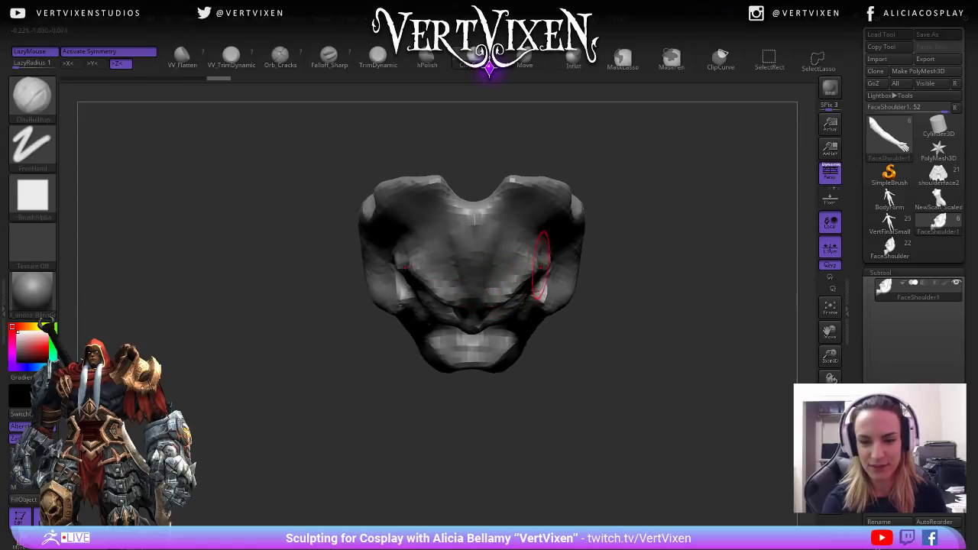
{"action": "right_click_drag", "start_coordinate": [535, 265], "coordinate": [522, 275], "text": "alt"}
Rebuild the face shoulder piece's topology with ZRemesher from the Geometry settings.
{"action": "left_click", "coordinate": [880, 273]}
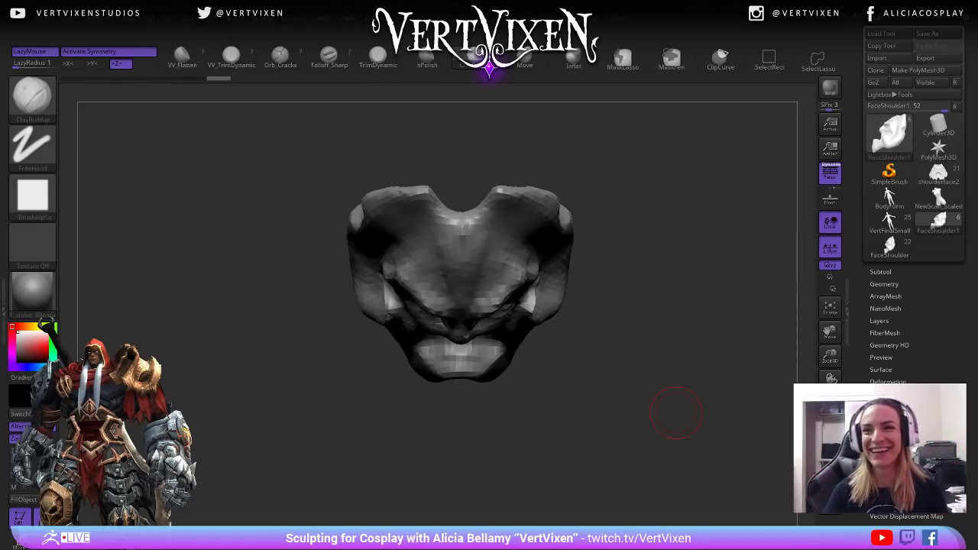
{"action": "left_click_drag", "start_coordinate": [617, 260], "coordinate": [629, 331]}
{"action": "left_click_drag", "start_coordinate": [860, 289], "coordinate": [860, 171]}
{"action": "left_click_drag", "start_coordinate": [642, 321], "coordinate": [641, 350], "text": "alt"}
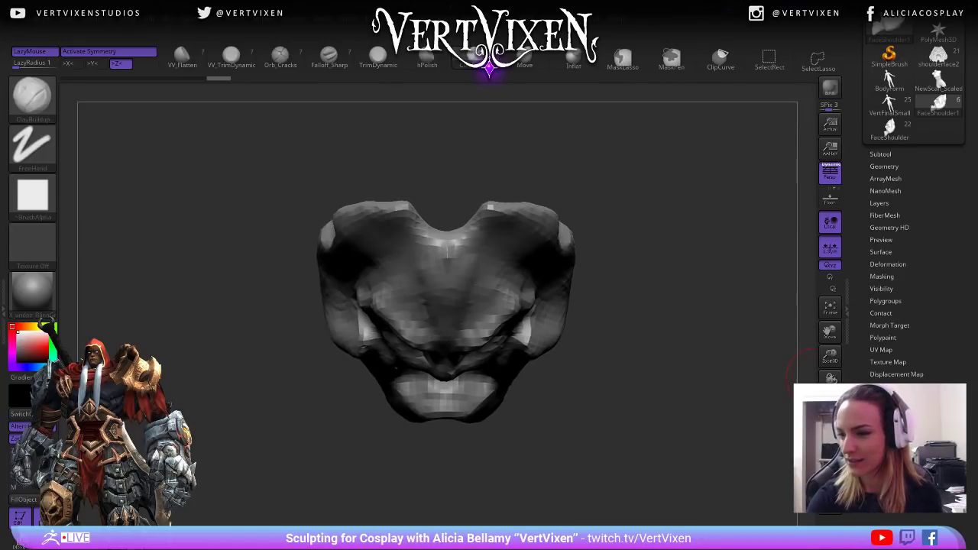
{"action": "left_click", "coordinate": [887, 265]}
{"action": "left_click_drag", "start_coordinate": [860, 428], "coordinate": [859, 391]}
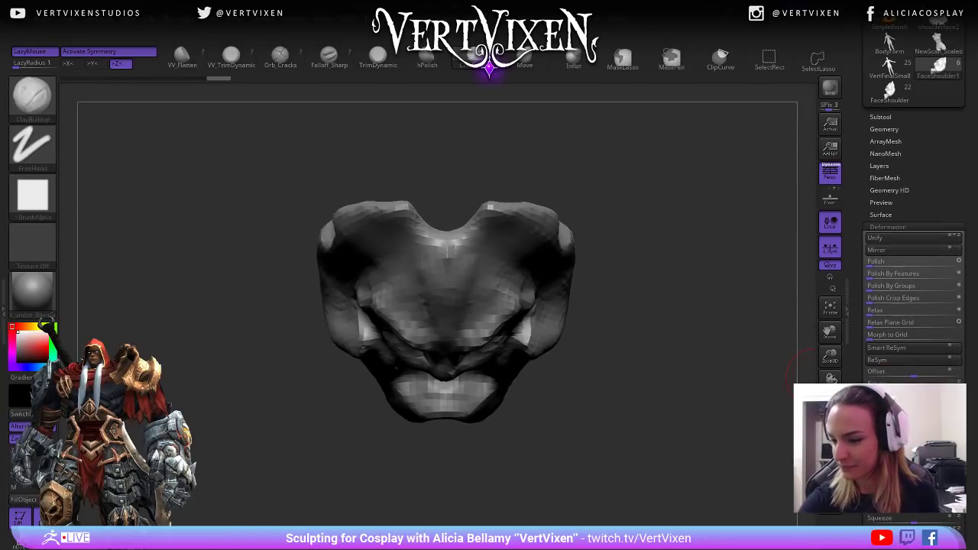
{"action": "left_click", "coordinate": [884, 129]}
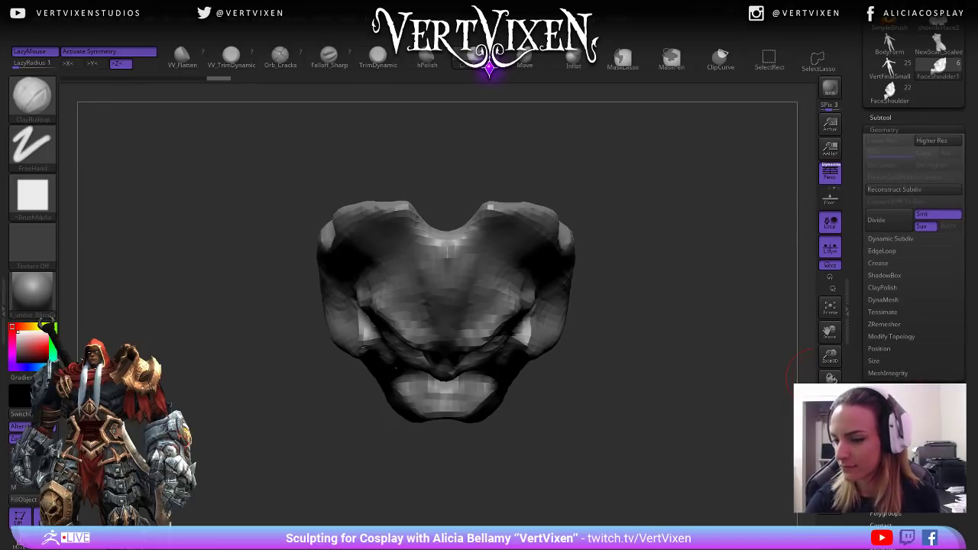
{"action": "left_click_drag", "start_coordinate": [860, 229], "coordinate": [860, 245]}
{"action": "left_click_drag", "start_coordinate": [683, 357], "coordinate": [719, 317], "text": "alt"}
{"action": "left_click", "coordinate": [884, 340]}
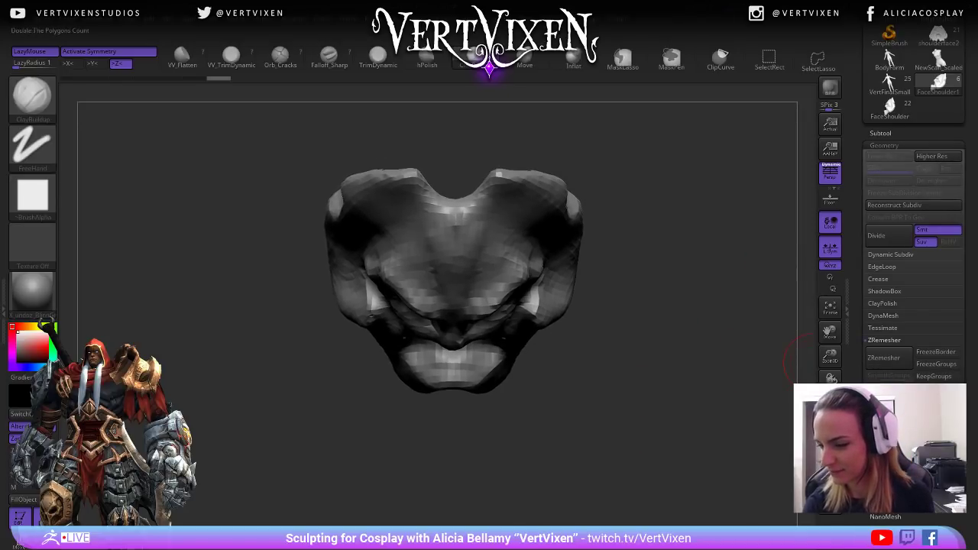
{"action": "left_click", "coordinate": [886, 357]}
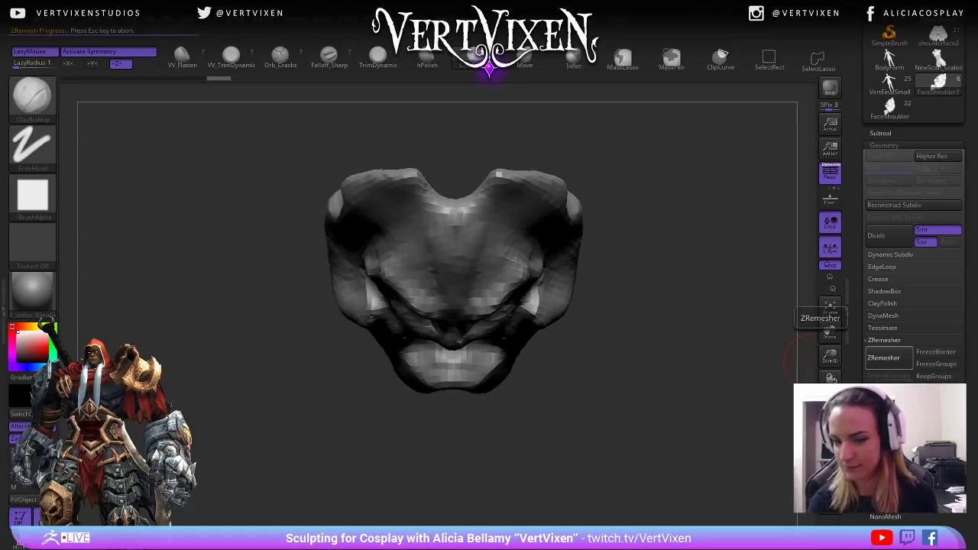
Subdivide the remeshed face once and check its topology in the polyframe display.
{"action": "mouse_move", "coordinate": [583, 393]}
{"action": "left_mouse_down"}
{"action": "mouse_move", "coordinate": [631, 283]}
{"action": "mouse_move", "coordinate": [639, 305]}
{"action": "left_mouse_up"}
{"action": "key", "text": "space"}
{"action": "mouse_move", "coordinate": [685, 277]}
{"action": "left_mouse_down"}
{"action": "mouse_move", "coordinate": [677, 367]}
{"action": "mouse_move", "coordinate": [636, 423]}
{"action": "mouse_move", "coordinate": [732, 497]}
{"action": "left_mouse_up"}
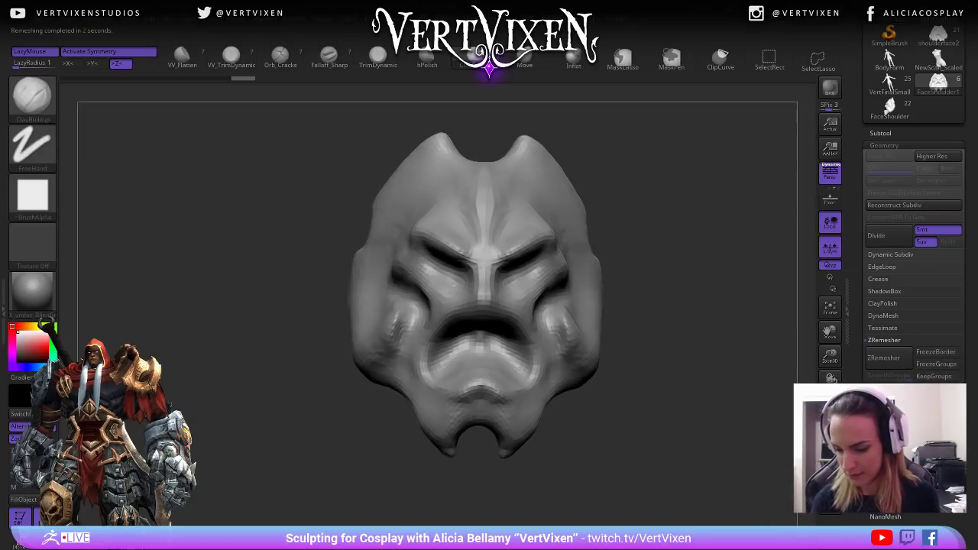
{"action": "key", "text": "ctrl+d"}
{"action": "left_click_drag", "start_coordinate": [726, 479], "coordinate": [776, 413]}
{"action": "left_click_drag", "start_coordinate": [668, 399], "coordinate": [622, 354], "text": "shift"}
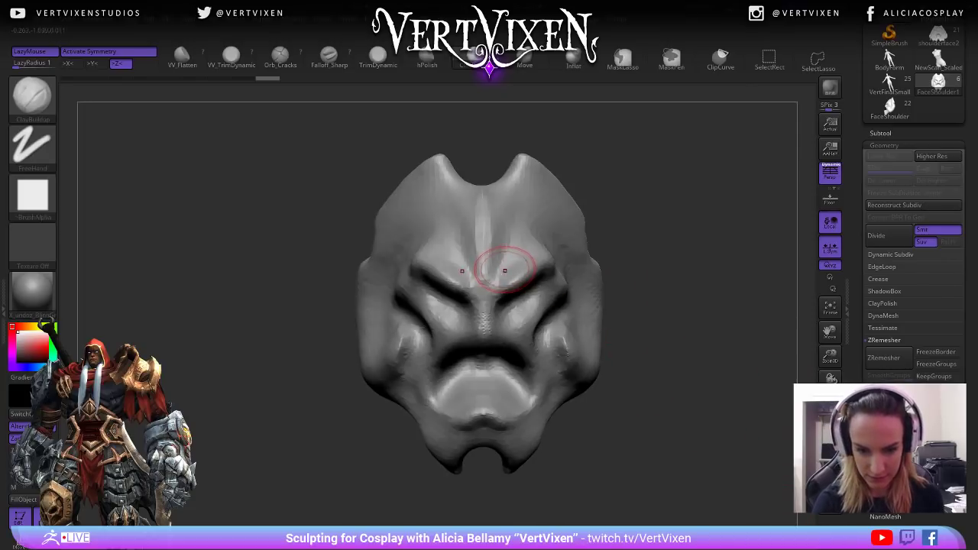
{"action": "key", "text": "shift+f"}
{"action": "key", "text": "shift+f"}
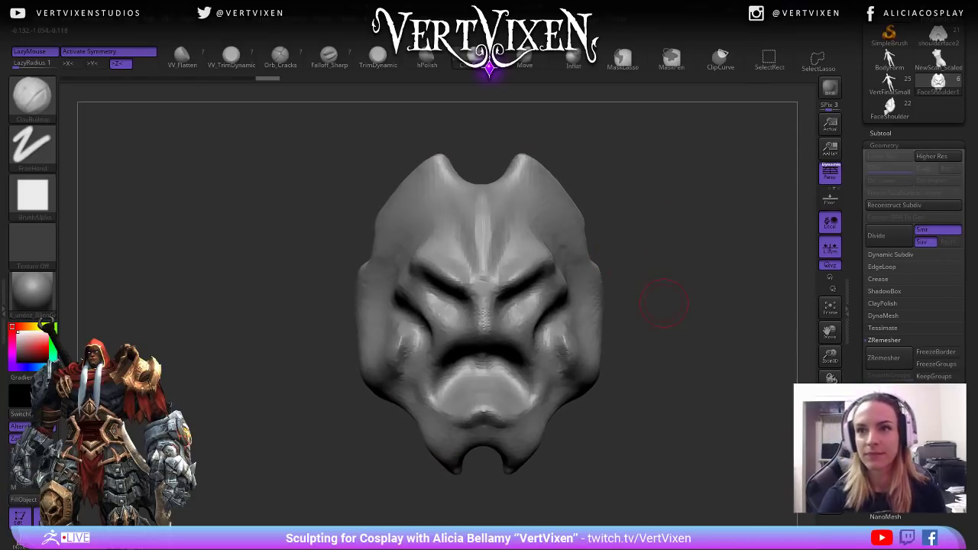
Choose the Move brush, adjust its draw size and show the body behind the face piece again.
{"action": "key", "text": "b"}
{"action": "key", "text": "m"}
{"action": "key", "text": "v"}
{"action": "key", "text": "space"}
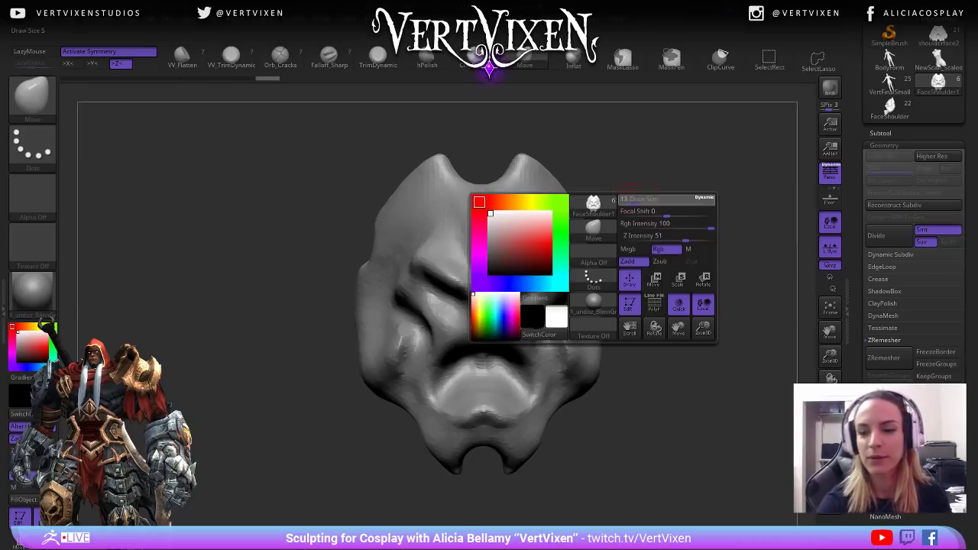
{"action": "key", "text": "shift+alt+s"}
{"action": "key", "text": "space"}
Pull the outer brows and eye corners of the face into shape with the Move brush.
{"action": "mouse_move", "coordinate": [715, 257]}
{"action": "left_mouse_down", "text": "alt"}
{"action": "mouse_move", "coordinate": [723, 295]}
{"action": "mouse_move", "coordinate": [688, 279]}
{"action": "mouse_move", "coordinate": [665, 283]}
{"action": "left_mouse_up", "text": "alt"}
{"action": "left_click_drag", "start_coordinate": [659, 238], "coordinate": [648, 269]}
{"action": "left_click_drag", "start_coordinate": [417, 259], "coordinate": [432, 275]}
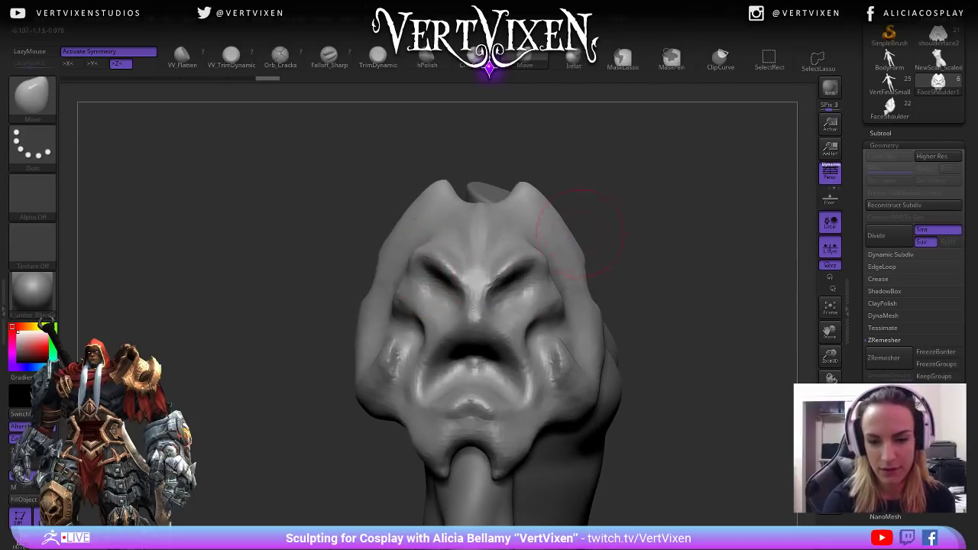
{"action": "mouse_move", "coordinate": [524, 229]}
{"action": "left_mouse_down"}
{"action": "mouse_move", "coordinate": [532, 225]}
{"action": "mouse_move", "coordinate": [540, 274]}
{"action": "left_mouse_up"}
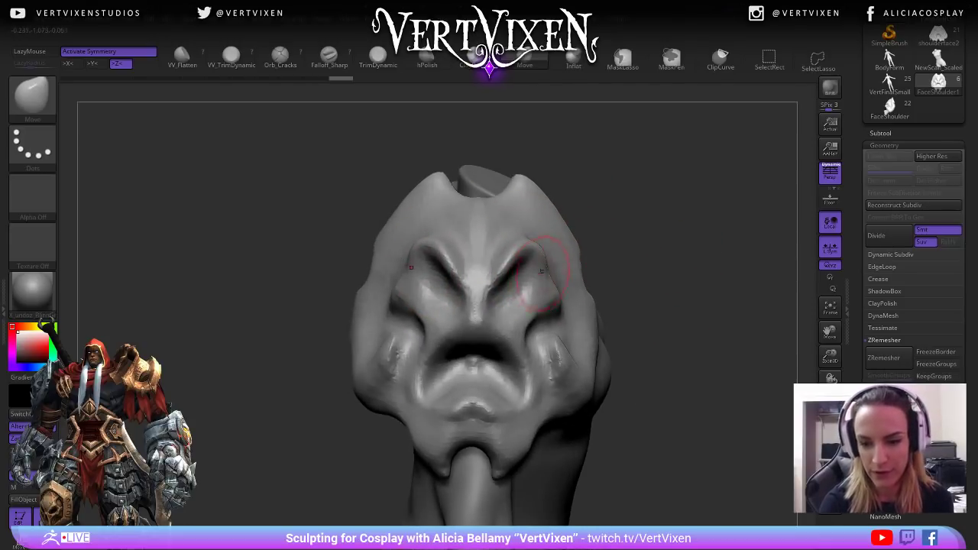
{"action": "right_click_drag", "start_coordinate": [540, 274], "coordinate": [484, 247]}
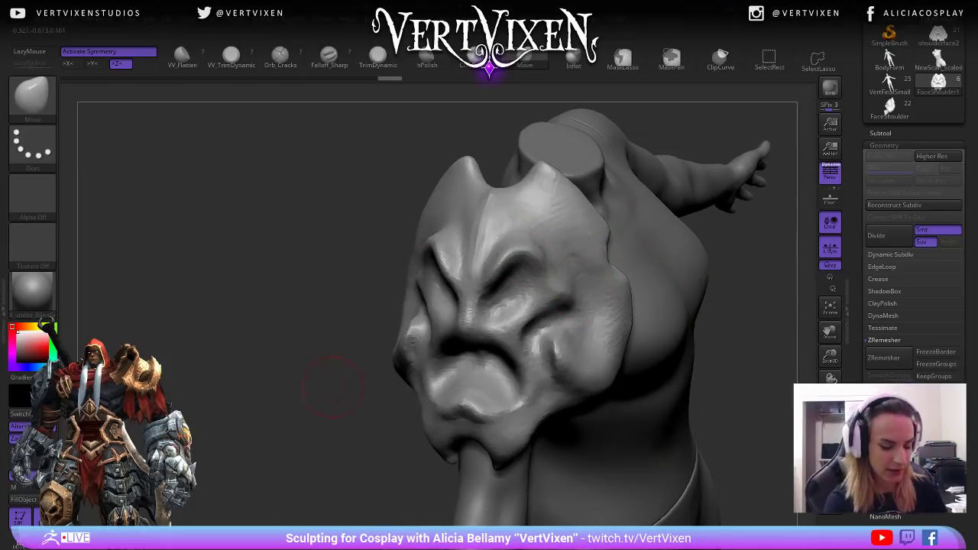
{"action": "right_click_drag", "start_coordinate": [466, 288], "coordinate": [399, 301], "text": "alt"}
{"action": "right_click_drag", "start_coordinate": [693, 285], "coordinate": [579, 221]}
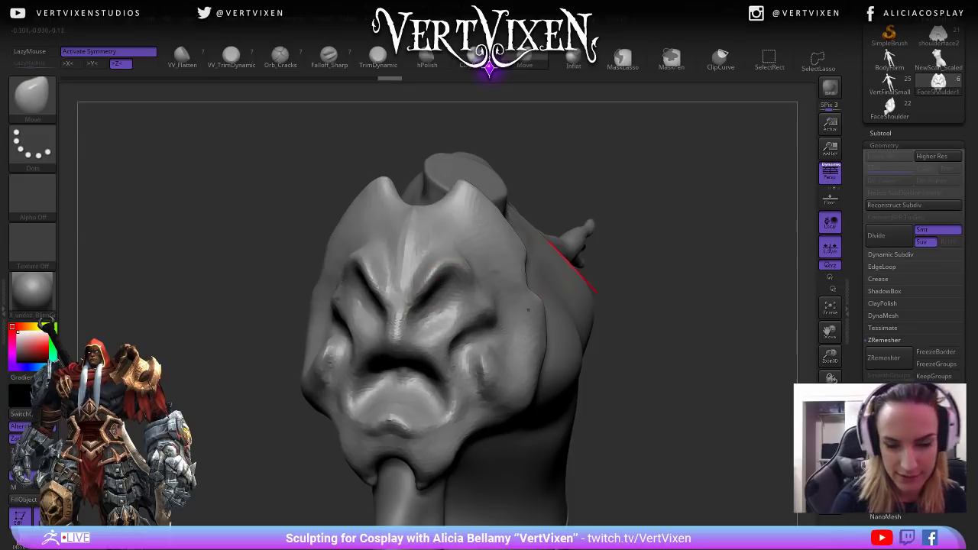
Build up volume inside the eye sockets with the ClayBuildup brush after adjusting its draw size.
{"action": "key", "text": "b"}
{"action": "key", "text": "b"}
{"action": "key", "text": "space"}
{"action": "right_click_drag", "start_coordinate": [599, 273], "coordinate": [458, 284]}
{"action": "key", "text": "space"}
{"action": "mouse_move", "coordinate": [471, 286]}
{"action": "left_mouse_down"}
{"action": "mouse_move", "coordinate": [458, 276]}
{"action": "mouse_move", "coordinate": [462, 289]}
{"action": "mouse_move", "coordinate": [447, 292]}
{"action": "mouse_move", "coordinate": [449, 272]}
{"action": "mouse_move", "coordinate": [467, 283]}
{"action": "left_mouse_up"}
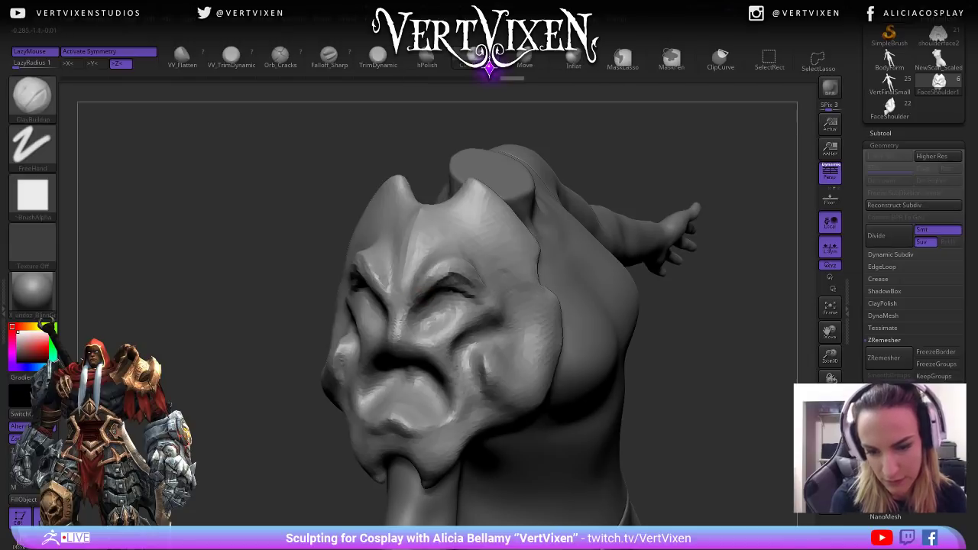
{"action": "mouse_move", "coordinate": [749, 325]}
{"action": "right_mouse_down"}
{"action": "mouse_move", "coordinate": [453, 279]}
{"action": "mouse_move", "coordinate": [611, 285]}
{"action": "right_mouse_up"}
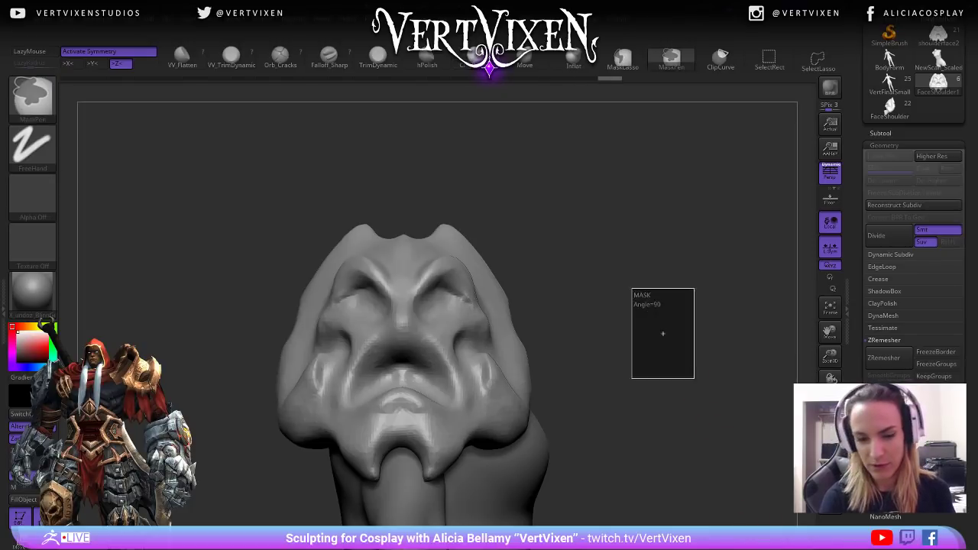
{"action": "right_click_drag", "start_coordinate": [649, 350], "coordinate": [645, 334]}
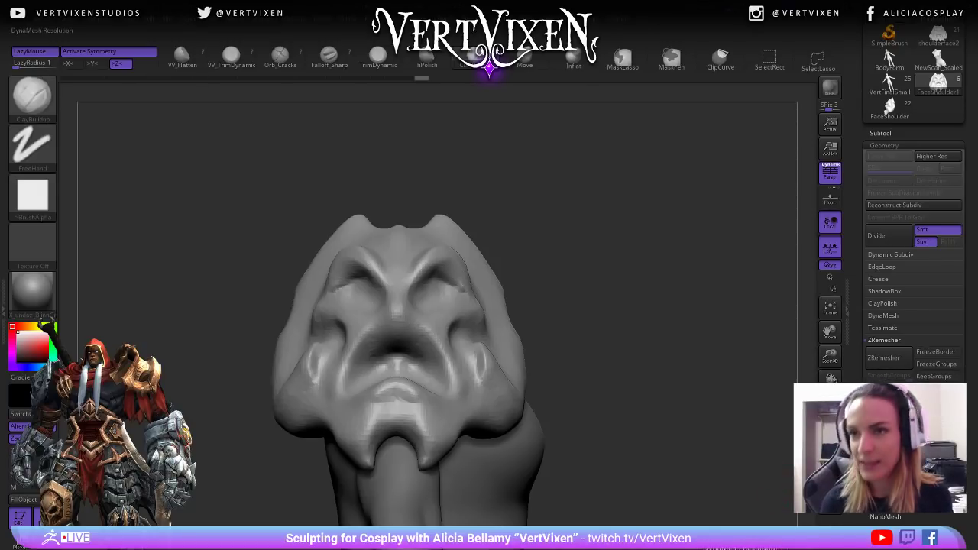
Add further ClayBuildup strokes to fill out the eyes below the brows.
{"action": "mouse_move", "coordinate": [703, 436]}
{"action": "right_mouse_down"}
{"action": "mouse_move", "coordinate": [708, 405]}
{"action": "mouse_move", "coordinate": [609, 286]}
{"action": "mouse_move", "coordinate": [497, 280]}
{"action": "right_mouse_up"}
{"action": "mouse_move", "coordinate": [447, 308]}
{"action": "right_mouse_down"}
{"action": "mouse_move", "coordinate": [668, 212]}
{"action": "mouse_move", "coordinate": [670, 225]}
{"action": "mouse_move", "coordinate": [497, 253]}
{"action": "mouse_move", "coordinate": [417, 297]}
{"action": "right_mouse_up"}
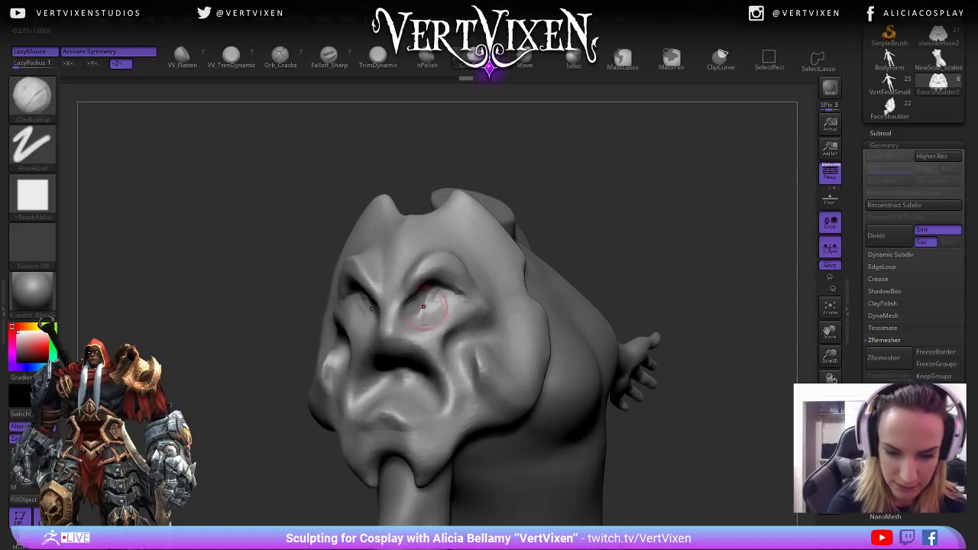
{"action": "mouse_move", "coordinate": [447, 288]}
{"action": "left_mouse_down"}
{"action": "mouse_move", "coordinate": [436, 281]}
{"action": "mouse_move", "coordinate": [452, 301]}
{"action": "mouse_move", "coordinate": [439, 297]}
{"action": "left_mouse_up"}
{"action": "mouse_move", "coordinate": [440, 297]}
{"action": "right_mouse_down"}
{"action": "mouse_move", "coordinate": [542, 203]}
{"action": "mouse_move", "coordinate": [655, 221]}
{"action": "mouse_move", "coordinate": [666, 254]}
{"action": "mouse_move", "coordinate": [657, 266]}
{"action": "mouse_move", "coordinate": [522, 296]}
{"action": "right_mouse_up"}
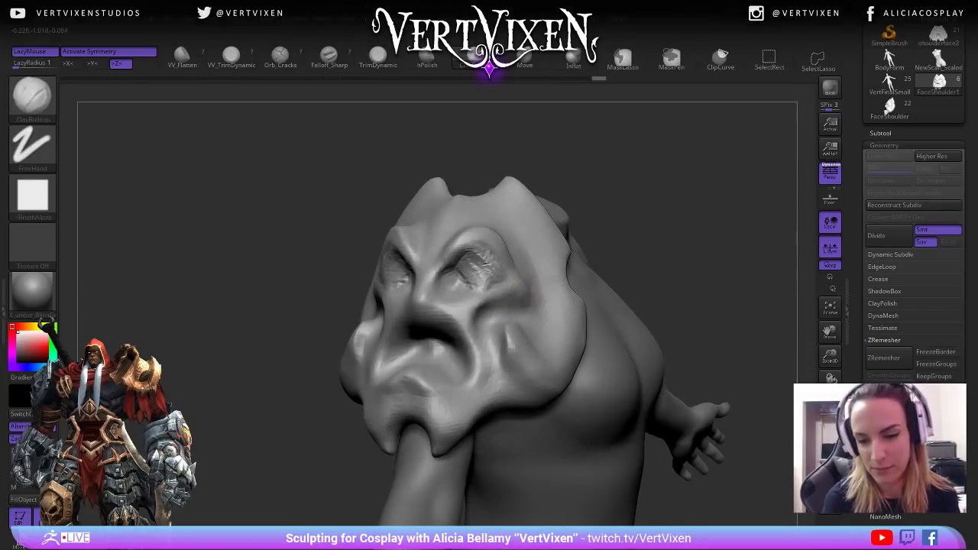
Switch to the Move brush, adjust its draw size and reshape the area around the outer eye and cheek.
{"action": "key", "text": "b"}
{"action": "key", "text": "m"}
{"action": "key", "text": "v"}
{"action": "key", "text": "space"}
{"action": "left_click_drag", "start_coordinate": [575, 256], "coordinate": [592, 257]}
{"action": "right_click_drag", "start_coordinate": [593, 258], "coordinate": [524, 285]}
{"action": "left_click_drag", "start_coordinate": [522, 292], "coordinate": [531, 285]}
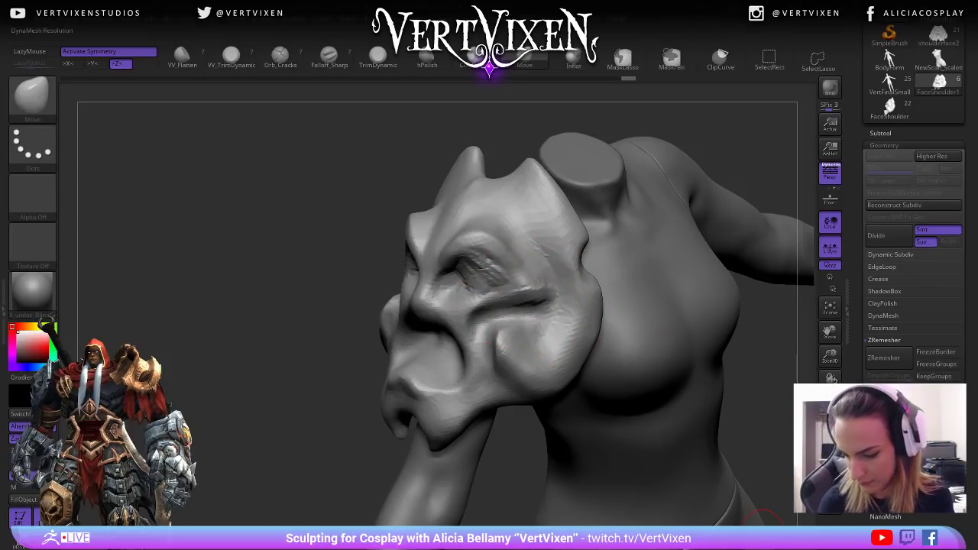
Refresh the DynaMesh, and adjust the face's profile from the side with the Move brush.
{"action": "left_click_drag", "start_coordinate": [773, 445], "coordinate": [737, 481], "text": "ctrl"}
{"action": "right_click_drag", "start_coordinate": [736, 481], "coordinate": [619, 504], "text": "alt"}
{"action": "mouse_move", "coordinate": [687, 450]}
{"action": "right_mouse_down", "text": "alt"}
{"action": "mouse_move", "coordinate": [715, 410]}
{"action": "mouse_move", "coordinate": [720, 378]}
{"action": "mouse_move", "coordinate": [611, 348]}
{"action": "mouse_move", "coordinate": [502, 263]}
{"action": "mouse_move", "coordinate": [557, 269]}
{"action": "mouse_move", "coordinate": [413, 237]}
{"action": "right_mouse_up", "text": "alt"}
{"action": "mouse_move", "coordinate": [568, 393]}
{"action": "right_mouse_down"}
{"action": "mouse_move", "coordinate": [689, 342]}
{"action": "mouse_move", "coordinate": [581, 331]}
{"action": "right_mouse_up"}
{"action": "right_click", "coordinate": [321, 304]}
{"action": "mouse_move", "coordinate": [375, 234]}
{"action": "right_mouse_down", "text": "alt"}
{"action": "mouse_move", "coordinate": [388, 264]}
{"action": "mouse_move", "coordinate": [359, 192]}
{"action": "right_mouse_up", "text": "alt"}
{"action": "left_click_drag", "start_coordinate": [386, 275], "coordinate": [400, 262]}
{"action": "left_click_drag", "start_coordinate": [570, 285], "coordinate": [563, 279]}
{"action": "mouse_move", "coordinate": [642, 336]}
{"action": "right_mouse_down"}
{"action": "mouse_move", "coordinate": [702, 272]}
{"action": "mouse_move", "coordinate": [692, 206]}
{"action": "mouse_move", "coordinate": [664, 230]}
{"action": "mouse_move", "coordinate": [650, 291]}
{"action": "right_mouse_up"}
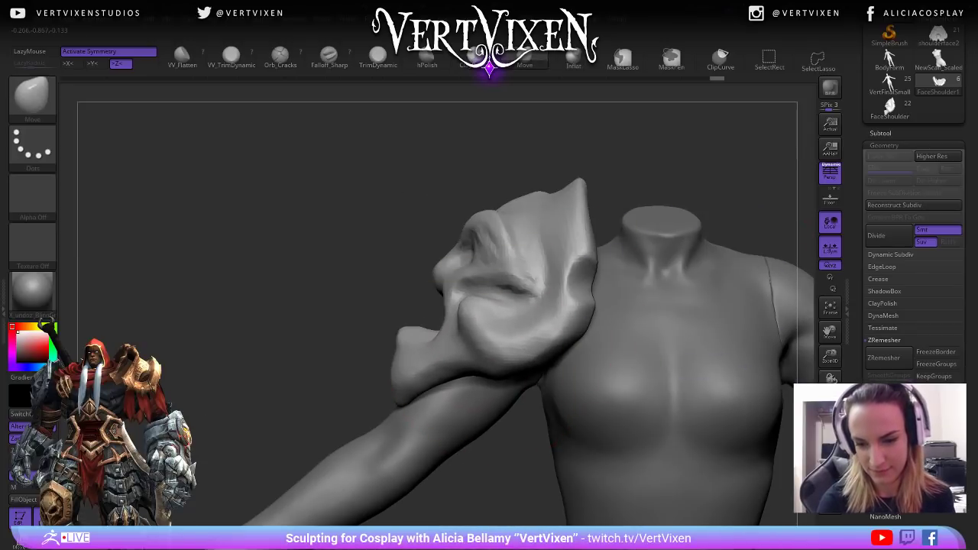
Pull the cheek down toward the arm and push the brow outward with a large Move brush.
{"action": "right_click_drag", "start_coordinate": [578, 239], "coordinate": [542, 208]}
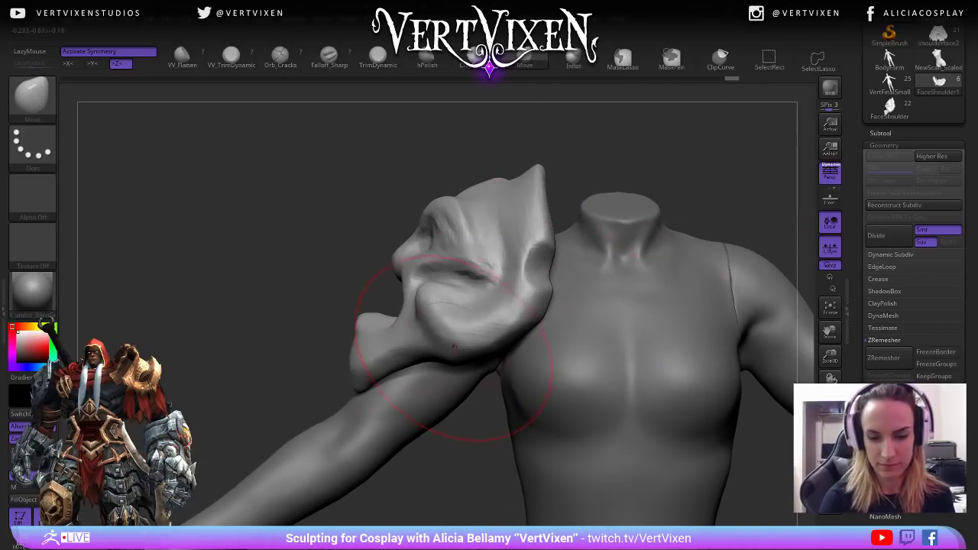
{"action": "left_click_drag", "start_coordinate": [460, 342], "coordinate": [479, 365]}
{"action": "right_click_drag", "start_coordinate": [608, 128], "coordinate": [593, 151], "text": "alt"}
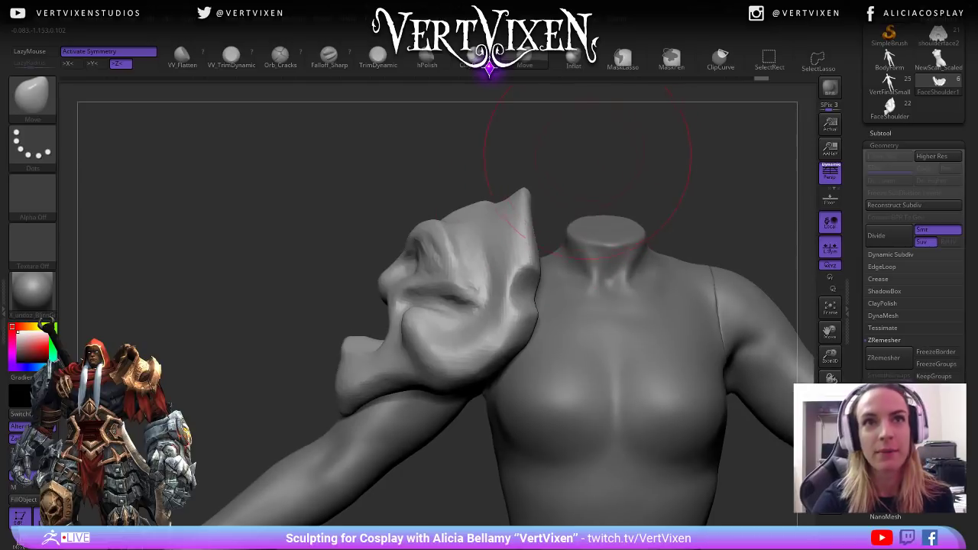
{"action": "mouse_move", "coordinate": [453, 225]}
{"action": "left_mouse_down"}
{"action": "mouse_move", "coordinate": [465, 229]}
{"action": "mouse_move", "coordinate": [431, 253]}
{"action": "left_mouse_up"}
{"action": "mouse_move", "coordinate": [631, 245]}
{"action": "right_mouse_down", "text": "ctrl"}
{"action": "mouse_move", "coordinate": [631, 199]}
{"action": "mouse_move", "coordinate": [661, 228]}
{"action": "mouse_move", "coordinate": [753, 233]}
{"action": "mouse_move", "coordinate": [634, 252]}
{"action": "right_mouse_up", "text": "ctrl"}
{"action": "mouse_move", "coordinate": [619, 402]}
{"action": "right_mouse_down", "text": "alt"}
{"action": "mouse_move", "coordinate": [596, 327]}
{"action": "mouse_move", "coordinate": [681, 196]}
{"action": "right_mouse_up", "text": "alt"}
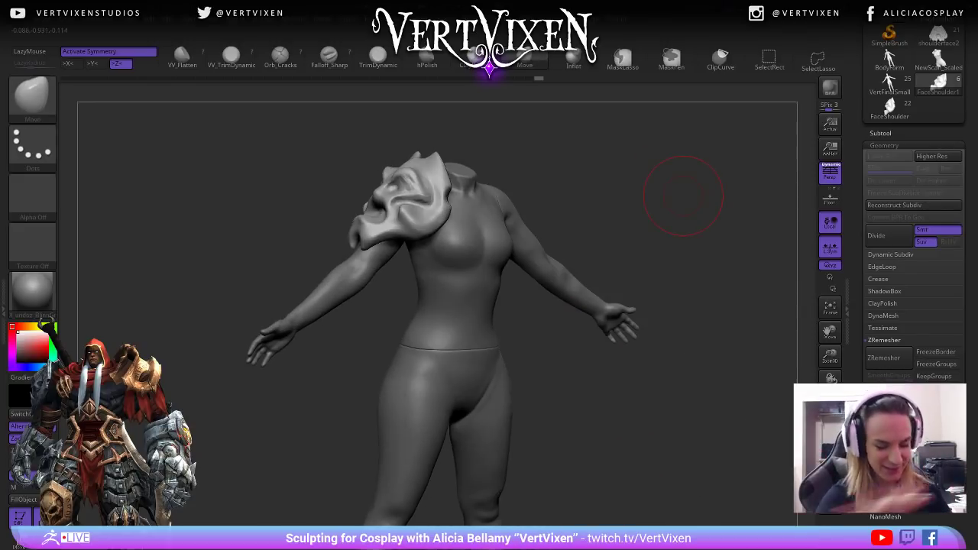
Shrink the Move brush, reshape the lower edge of the chin and refresh the DynaMesh.
{"action": "mouse_move", "coordinate": [683, 195]}
{"action": "right_mouse_down"}
{"action": "mouse_move", "coordinate": [753, 207]}
{"action": "mouse_move", "coordinate": [611, 321]}
{"action": "mouse_move", "coordinate": [535, 400]}
{"action": "mouse_move", "coordinate": [501, 336]}
{"action": "right_mouse_up"}
{"action": "key", "text": "space"}
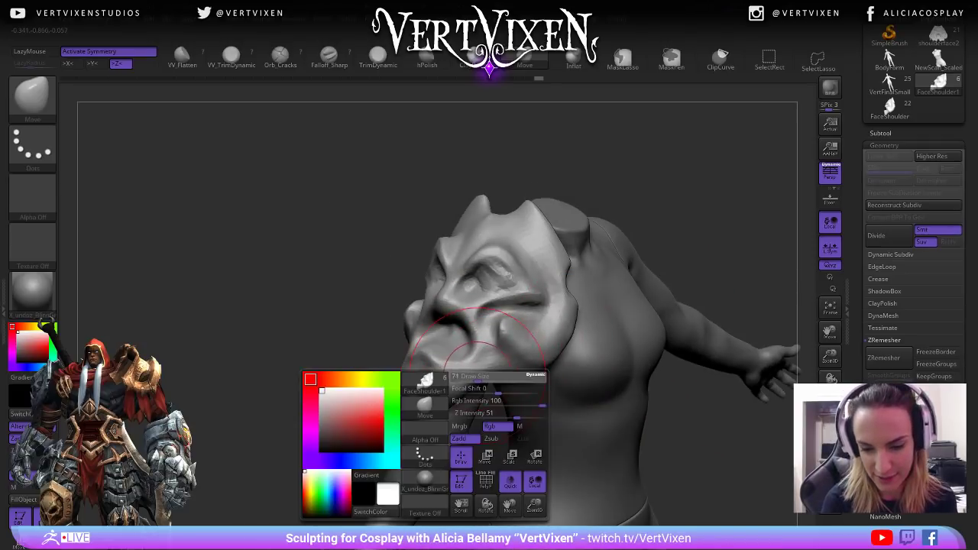
{"action": "left_click_drag", "start_coordinate": [478, 383], "coordinate": [479, 387]}
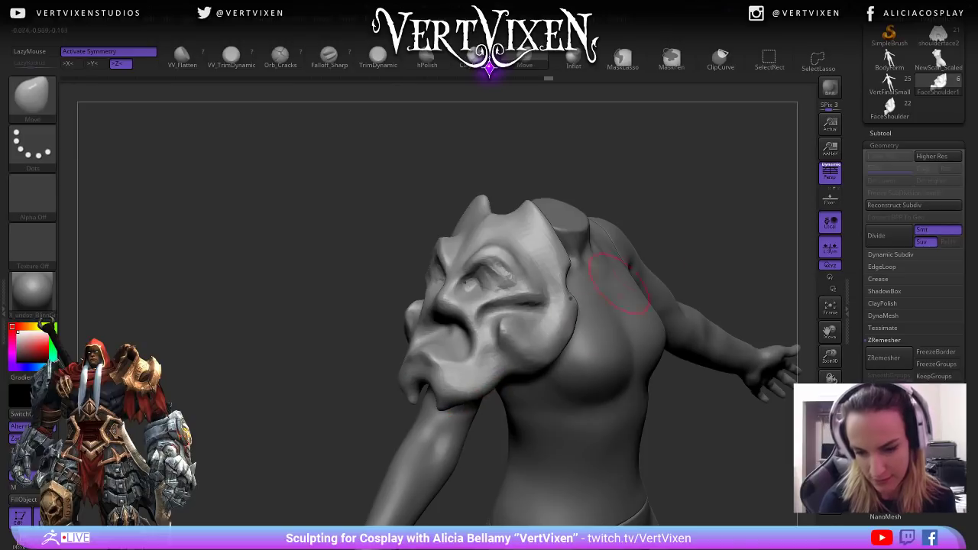
{"action": "left_click_drag", "start_coordinate": [698, 161], "coordinate": [761, 213], "text": "ctrl"}
{"action": "left_click_drag", "start_coordinate": [437, 411], "coordinate": [451, 399]}
{"action": "left_click_drag", "start_coordinate": [666, 148], "coordinate": [736, 204], "text": "ctrl"}
{"action": "left_click_drag", "start_coordinate": [688, 450], "coordinate": [714, 436]}
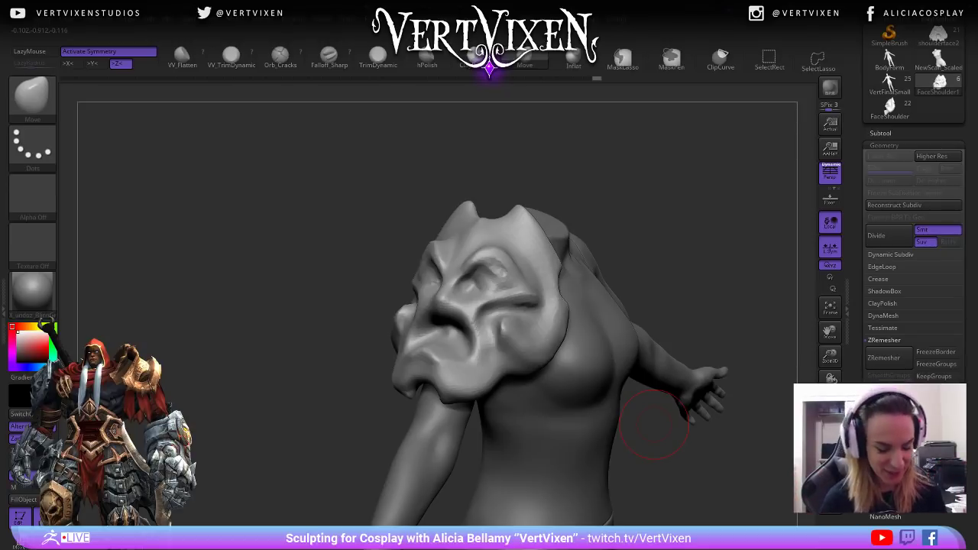
Push the notch under the chin upward from the front with the Move brush.
{"action": "mouse_move", "coordinate": [654, 426]}
{"action": "left_mouse_down"}
{"action": "mouse_move", "coordinate": [690, 180]}
{"action": "mouse_move", "coordinate": [738, 185]}
{"action": "left_mouse_up"}
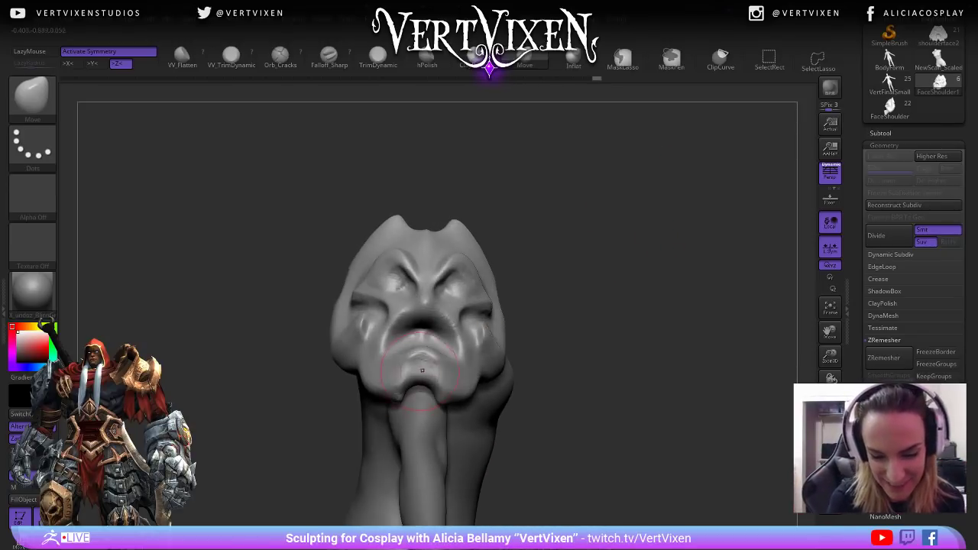
{"action": "left_click_drag", "start_coordinate": [419, 388], "coordinate": [420, 373]}
{"action": "mouse_move", "coordinate": [581, 382]}
{"action": "left_mouse_down"}
{"action": "mouse_move", "coordinate": [608, 382]}
{"action": "mouse_move", "coordinate": [550, 344]}
{"action": "left_mouse_up"}
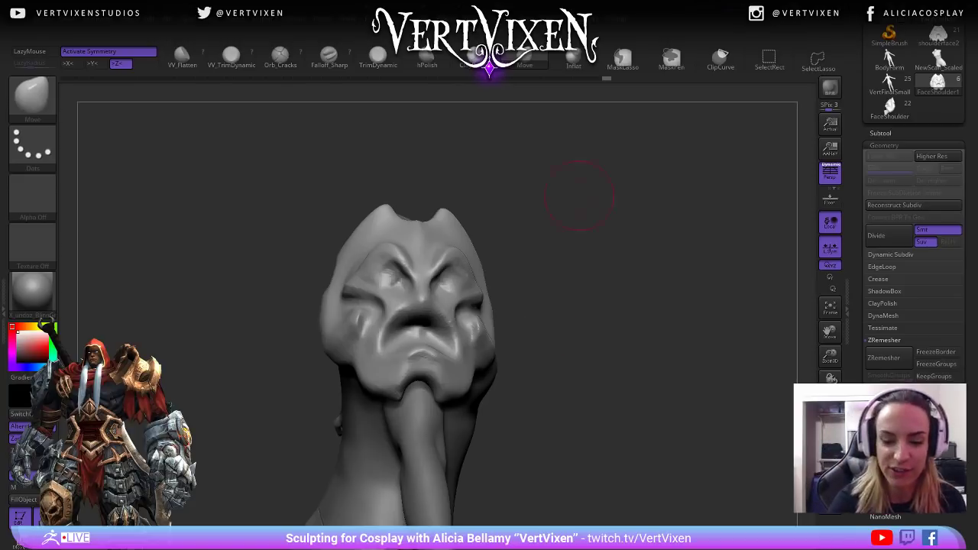
{"action": "left_click_drag", "start_coordinate": [550, 344], "coordinate": [593, 216]}
{"action": "left_click_drag", "start_coordinate": [619, 306], "coordinate": [485, 372]}
{"action": "key", "text": "ctrl"}
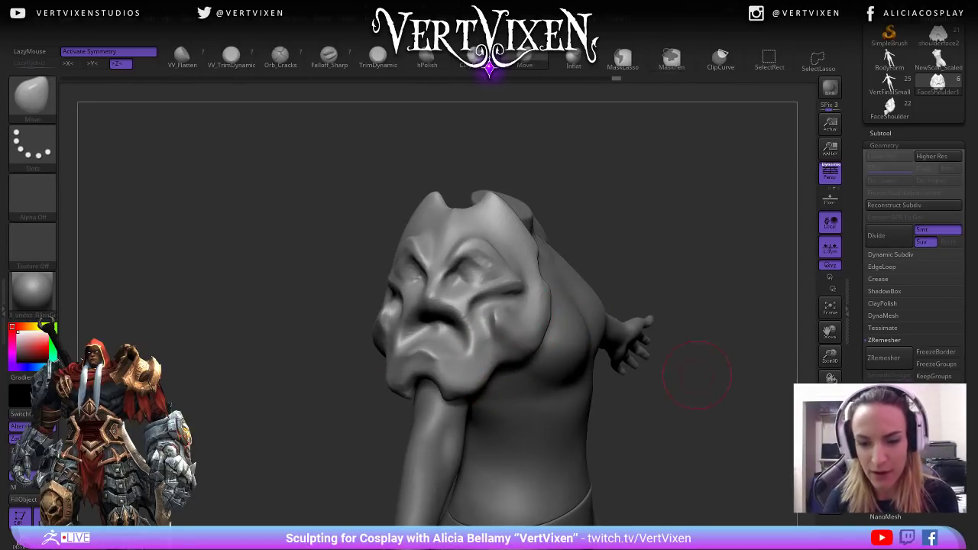
{"action": "left_click_drag", "start_coordinate": [694, 376], "coordinate": [709, 379]}
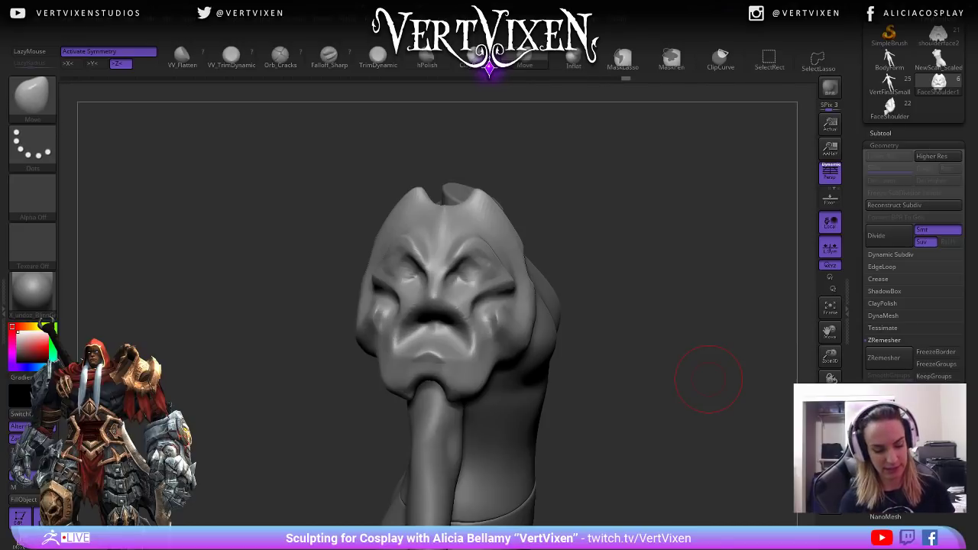
{"action": "left_click_drag", "start_coordinate": [709, 379], "coordinate": [663, 379]}
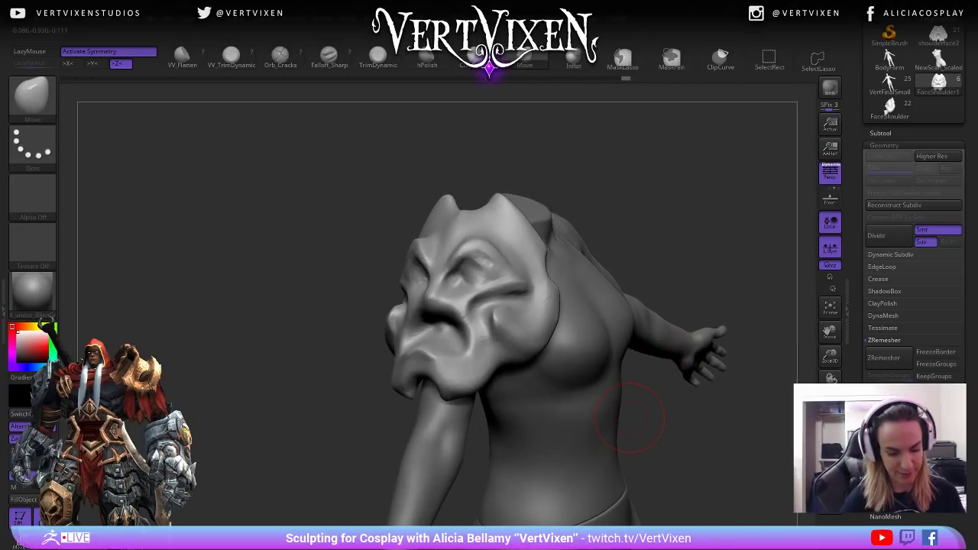
Inflate the outer edge of the cheek with the Inflat brush.
{"action": "key", "text": "b"}
{"action": "key", "text": "i"}
{"action": "key", "text": "n"}
{"action": "left_click_drag", "start_coordinate": [631, 418], "coordinate": [506, 309]}
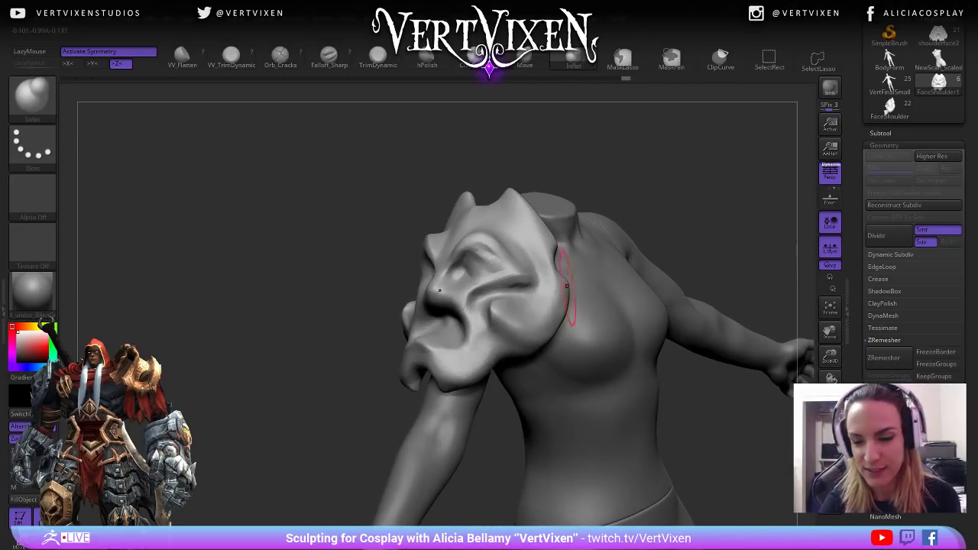
Resize the Move brush and push the cheek's outer edge toward the chest and arm.
{"action": "key", "text": "b"}
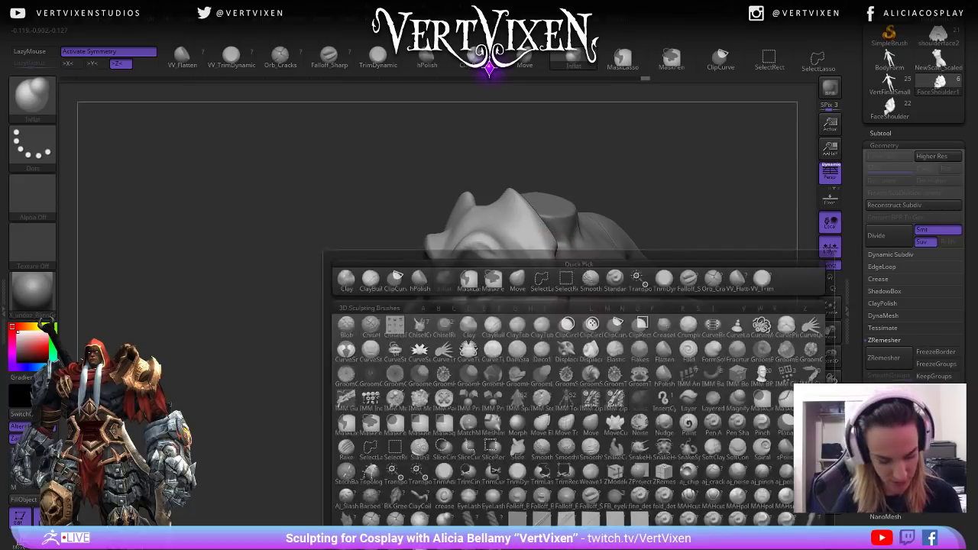
{"action": "key", "text": "m"}
{"action": "key", "text": "v"}
{"action": "key", "text": "space"}
{"action": "key", "text": "space"}
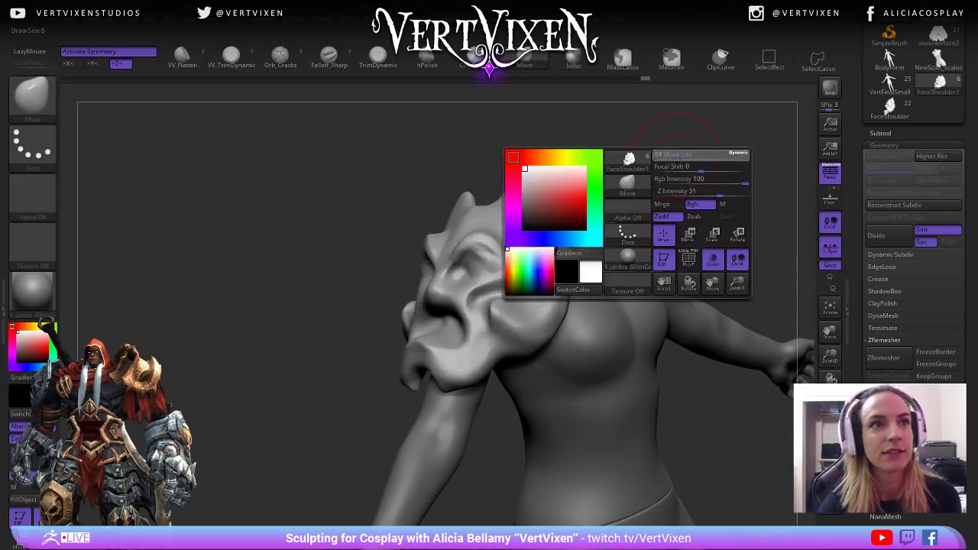
{"action": "left_click_drag", "start_coordinate": [691, 183], "coordinate": [687, 164]}
{"action": "right_click_drag", "start_coordinate": [538, 340], "coordinate": [573, 327]}
{"action": "left_click_drag", "start_coordinate": [514, 300], "coordinate": [497, 321]}
{"action": "left_click_drag", "start_coordinate": [720, 377], "coordinate": [707, 380]}
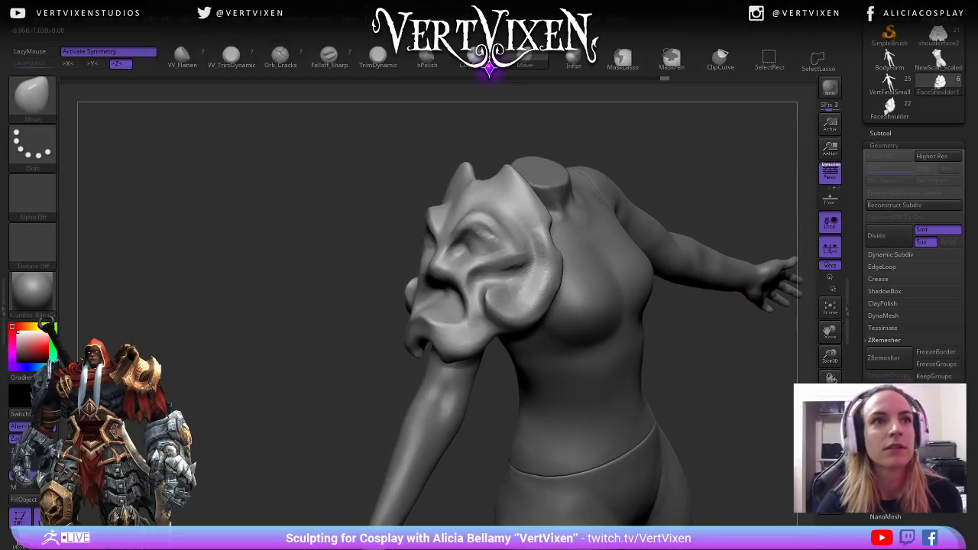
{"action": "right_click_drag", "start_coordinate": [547, 177], "coordinate": [535, 186]}
{"action": "left_click_drag", "start_coordinate": [671, 149], "coordinate": [756, 153]}
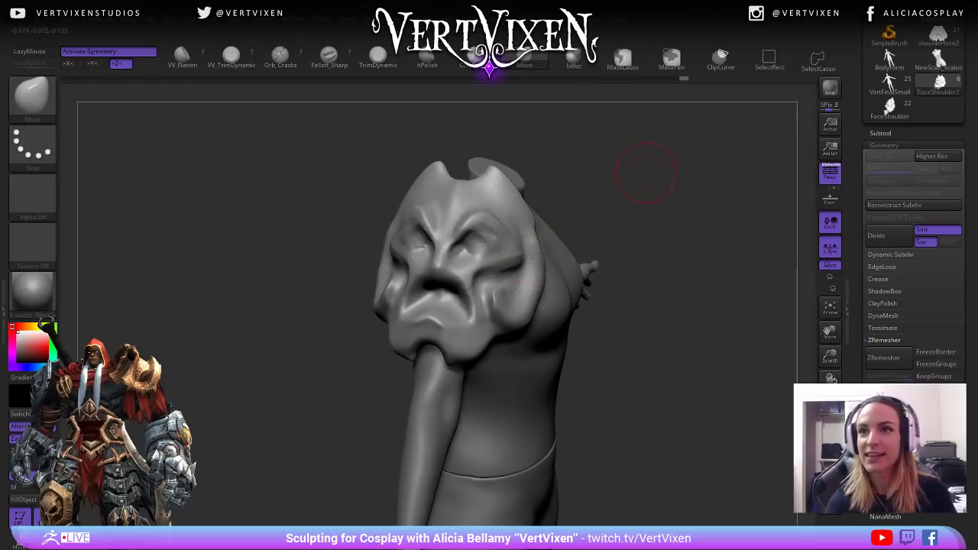
Build up the brow ridges with a resized ClayBuildup brush, refresh the DynaMesh and smooth the strokes.
{"action": "key", "text": "b"}
{"action": "key", "text": "c"}
{"action": "key", "text": "b"}
{"action": "key", "text": "space"}
{"action": "left_click_drag", "start_coordinate": [740, 172], "coordinate": [680, 184]}
{"action": "left_click_drag", "start_coordinate": [451, 233], "coordinate": [500, 252]}
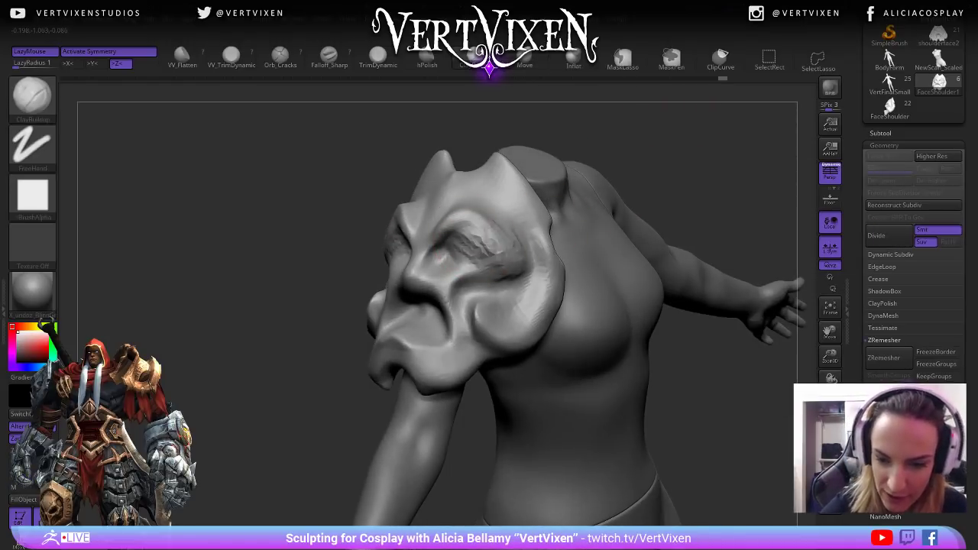
{"action": "left_click_drag", "start_coordinate": [665, 137], "coordinate": [719, 179], "text": "ctrl"}
{"action": "mouse_move", "coordinate": [459, 241]}
{"action": "left_mouse_down", "text": "shift"}
{"action": "mouse_move", "coordinate": [489, 251]}
{"action": "mouse_move", "coordinate": [480, 249]}
{"action": "left_mouse_up", "text": "shift"}
{"action": "mouse_move", "coordinate": [697, 153]}
{"action": "left_mouse_down"}
{"action": "mouse_move", "coordinate": [691, 216]}
{"action": "mouse_move", "coordinate": [676, 215]}
{"action": "mouse_move", "coordinate": [695, 207]}
{"action": "mouse_move", "coordinate": [601, 225]}
{"action": "mouse_move", "coordinate": [662, 219]}
{"action": "mouse_move", "coordinate": [611, 248]}
{"action": "left_mouse_up"}
Add clay to the forehead on both sides of the central ridge with ClayBuildup and smooth it.
{"action": "key", "text": "space"}
{"action": "left_click_drag", "start_coordinate": [419, 222], "coordinate": [431, 307]}
{"action": "left_click_drag", "start_coordinate": [463, 229], "coordinate": [429, 246]}
{"action": "mouse_move", "coordinate": [586, 152]}
{"action": "left_mouse_down"}
{"action": "mouse_move", "coordinate": [627, 191]}
{"action": "mouse_move", "coordinate": [621, 211]}
{"action": "left_mouse_up"}
{"action": "left_click_drag", "start_coordinate": [450, 263], "coordinate": [445, 309], "text": "shift"}
{"action": "left_click_drag", "start_coordinate": [566, 245], "coordinate": [463, 275]}
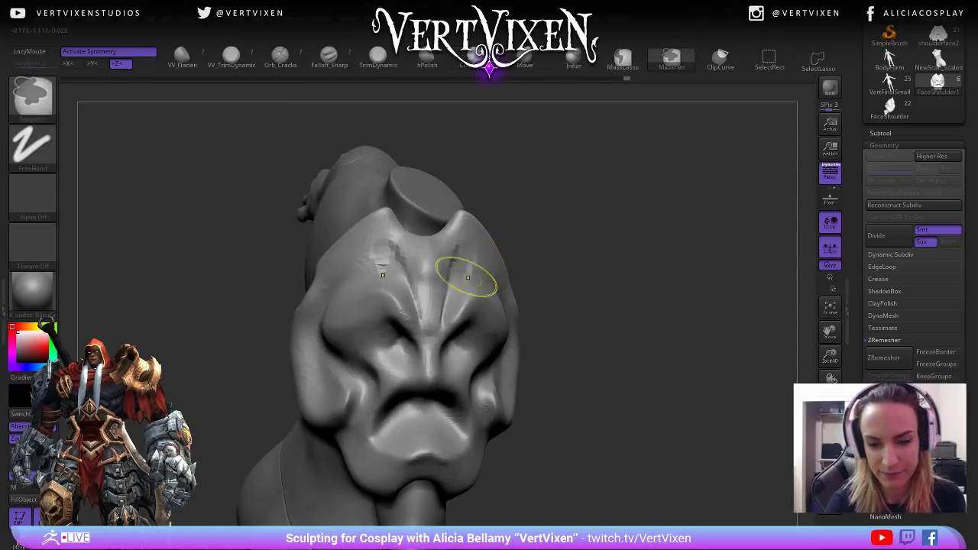
{"action": "left_click_drag", "start_coordinate": [546, 290], "coordinate": [594, 296]}
{"action": "left_click_drag", "start_coordinate": [611, 256], "coordinate": [633, 402]}
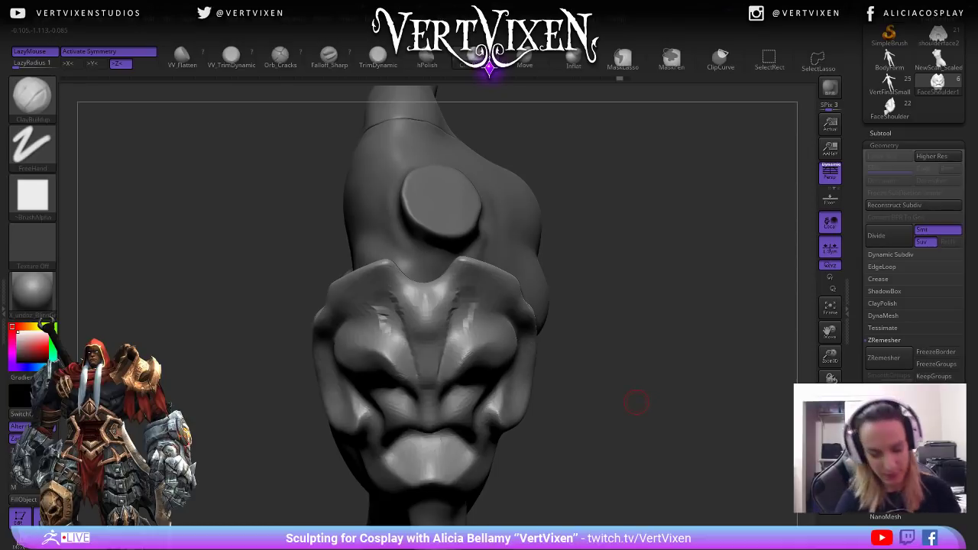
Isolate the face from the body and reshape the points around the forehead notch with the Move brush.
{"action": "key", "text": "b"}
{"action": "key", "text": "m"}
{"action": "key", "text": "v"}
{"action": "key", "text": "space"}
{"action": "mouse_move", "coordinate": [592, 230]}
{"action": "left_mouse_down"}
{"action": "mouse_move", "coordinate": [646, 227]}
{"action": "mouse_move", "coordinate": [722, 405]}
{"action": "mouse_move", "coordinate": [677, 374]}
{"action": "left_mouse_up"}
{"action": "key", "text": "space"}
{"action": "left_click_drag", "start_coordinate": [430, 296], "coordinate": [477, 258]}
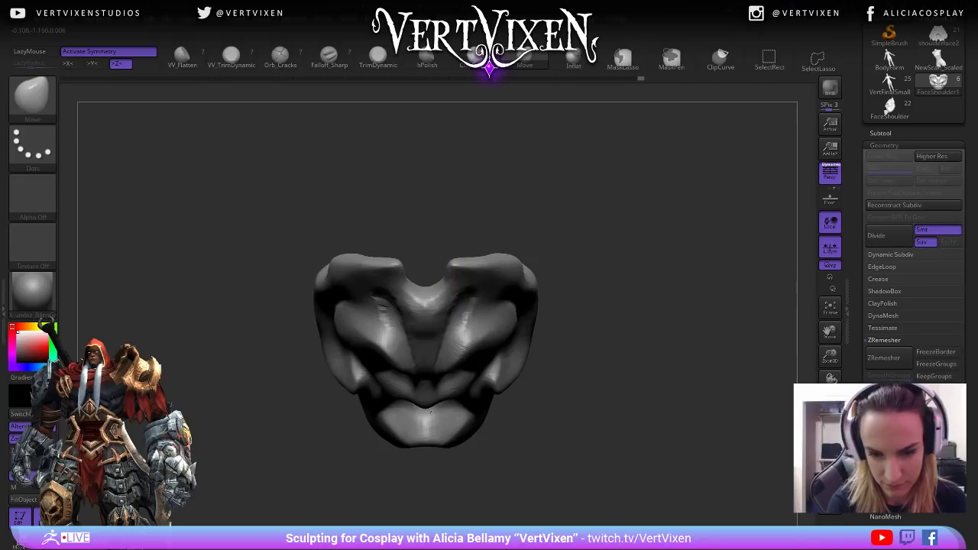
{"action": "left_click_drag", "start_coordinate": [399, 229], "coordinate": [398, 260]}
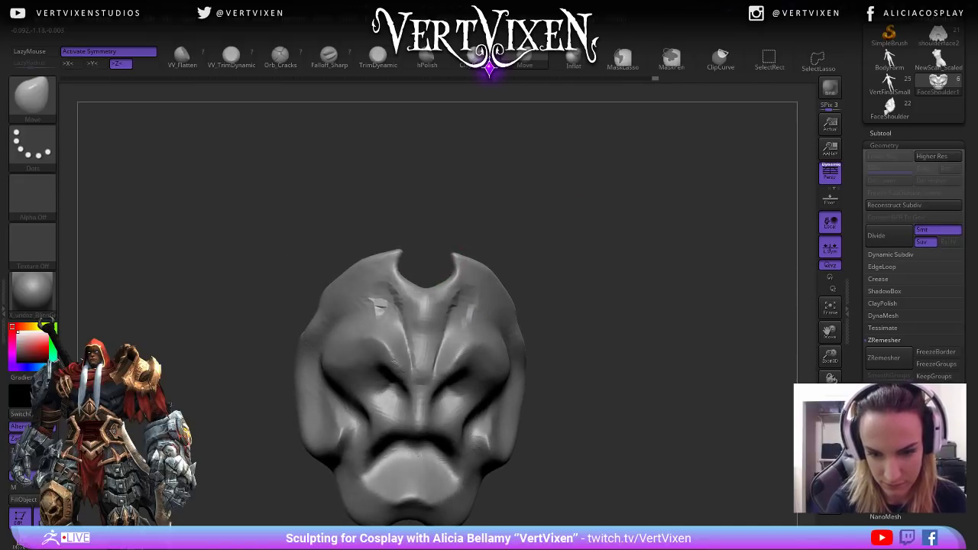
{"action": "left_click_drag", "start_coordinate": [647, 278], "coordinate": [492, 219], "text": "alt"}
{"action": "key", "text": "space"}
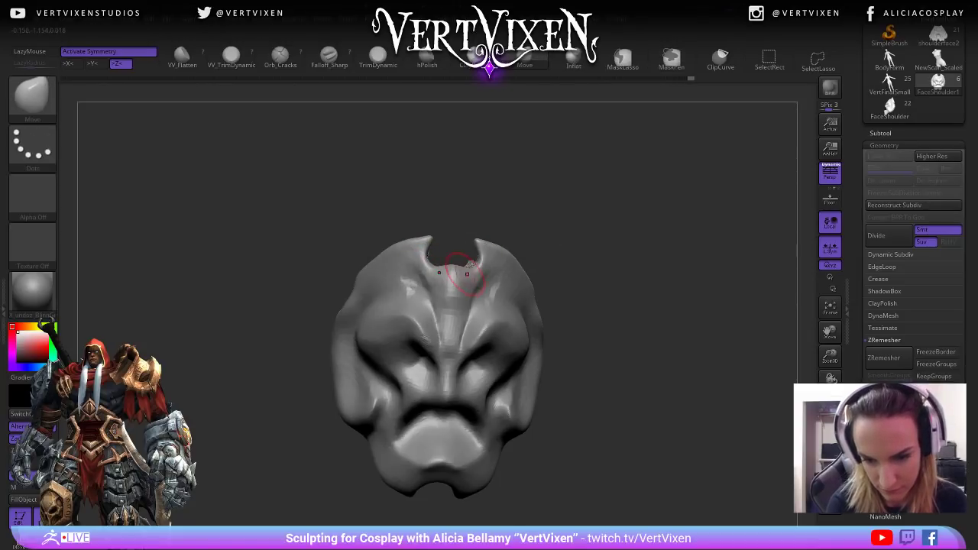
Refresh the DynaMesh, smooth the notch's edge, and remesh the face with ZRemesher.
{"action": "left_click_drag", "start_coordinate": [672, 224], "coordinate": [632, 228]}
{"action": "mouse_move", "coordinate": [640, 228]}
{"action": "left_mouse_down", "text": "ctrl"}
{"action": "mouse_move", "coordinate": [749, 325]}
{"action": "mouse_move", "coordinate": [750, 356]}
{"action": "left_mouse_up", "text": "ctrl"}
{"action": "left_click_drag", "start_coordinate": [463, 269], "coordinate": [467, 270], "text": "shift"}
{"action": "mouse_move", "coordinate": [681, 420]}
{"action": "left_mouse_down"}
{"action": "mouse_move", "coordinate": [676, 365]}
{"action": "mouse_move", "coordinate": [707, 363]}
{"action": "mouse_move", "coordinate": [721, 382]}
{"action": "mouse_move", "coordinate": [638, 267]}
{"action": "mouse_move", "coordinate": [672, 336]}
{"action": "mouse_move", "coordinate": [638, 398]}
{"action": "mouse_move", "coordinate": [692, 336]}
{"action": "mouse_move", "coordinate": [718, 325]}
{"action": "left_mouse_up"}
{"action": "left_click", "coordinate": [887, 358]}
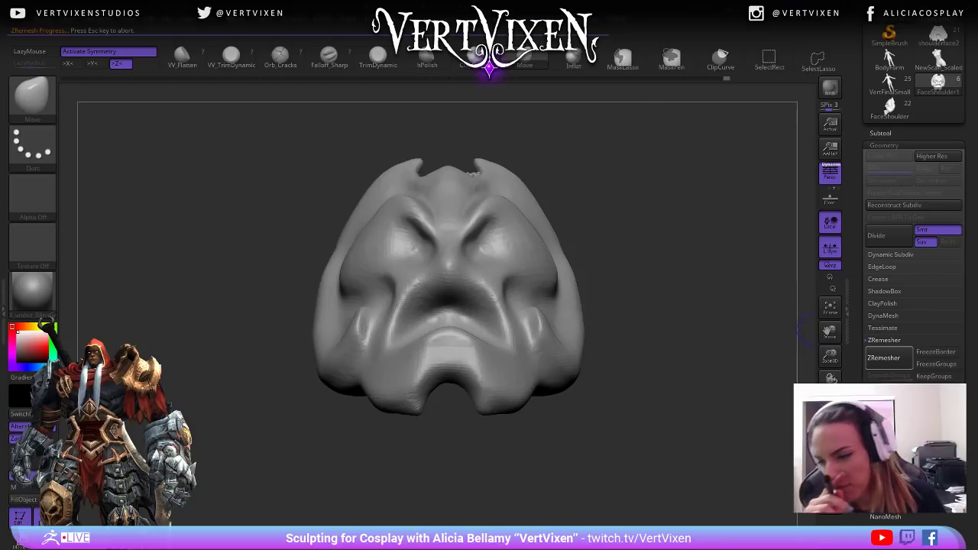
Try smoothing the rough edge of the forehead notch, and step back and forth through the recent edits.
{"action": "mouse_move", "coordinate": [631, 104]}
{"action": "left_mouse_down"}
{"action": "mouse_move", "coordinate": [657, 253]}
{"action": "mouse_move", "coordinate": [657, 344]}
{"action": "mouse_move", "coordinate": [601, 201]}
{"action": "left_mouse_up"}
{"action": "mouse_move", "coordinate": [476, 208]}
{"action": "left_mouse_down", "text": "shift"}
{"action": "mouse_move", "coordinate": [470, 216]}
{"action": "mouse_move", "coordinate": [482, 200]}
{"action": "left_mouse_up", "text": "shift"}
{"action": "key", "text": "ctrl+z"}
{"action": "key", "text": "ctrl+z"}
{"action": "key", "text": "ctrl+z"}
{"action": "left_click_drag", "start_coordinate": [666, 190], "coordinate": [627, 229], "text": "alt"}
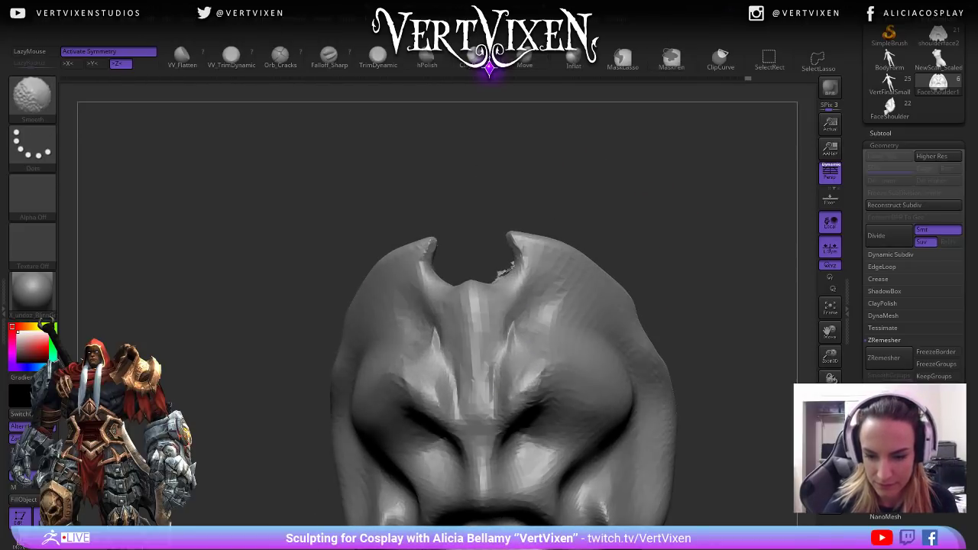
{"action": "key", "text": "ctrl+shift+z"}
{"action": "key", "text": "ctrl+shift+z"}
Smooth away the jagged fragments along the edge of the forehead notch.
{"action": "left_click_drag", "start_coordinate": [661, 344], "coordinate": [637, 339]}
{"action": "left_click_drag", "start_coordinate": [496, 269], "coordinate": [476, 286], "text": "shift"}
{"action": "mouse_move", "coordinate": [650, 321]}
{"action": "left_mouse_down"}
{"action": "mouse_move", "coordinate": [703, 148]}
{"action": "mouse_move", "coordinate": [655, 158]}
{"action": "mouse_move", "coordinate": [672, 172]}
{"action": "mouse_move", "coordinate": [634, 243]}
{"action": "mouse_move", "coordinate": [644, 214]}
{"action": "mouse_move", "coordinate": [677, 291]}
{"action": "mouse_move", "coordinate": [597, 179]}
{"action": "mouse_move", "coordinate": [611, 203]}
{"action": "mouse_move", "coordinate": [618, 194]}
{"action": "mouse_move", "coordinate": [604, 188]}
{"action": "left_mouse_up"}
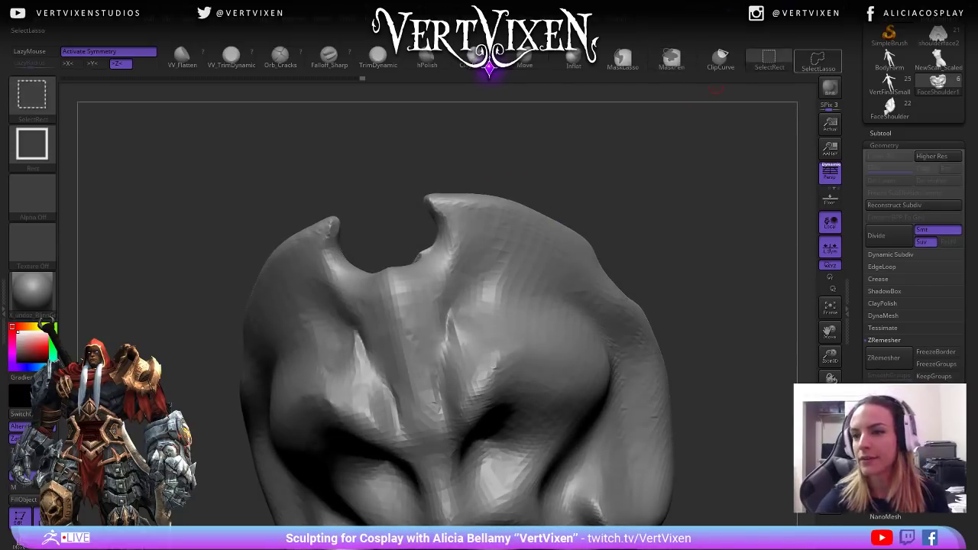
Try to remove the damaged mesh around the forehead notch by hiding and deleting it, and undo the attempt.
{"action": "mouse_move", "coordinate": [493, 134]}
{"action": "left_mouse_down"}
{"action": "mouse_move", "coordinate": [522, 132]}
{"action": "mouse_move", "coordinate": [421, 203]}
{"action": "mouse_move", "coordinate": [435, 234]}
{"action": "mouse_move", "coordinate": [420, 259]}
{"action": "mouse_move", "coordinate": [393, 200]}
{"action": "left_mouse_up"}
{"action": "mouse_move", "coordinate": [399, 165]}
{"action": "left_mouse_down"}
{"action": "mouse_move", "coordinate": [382, 252]}
{"action": "mouse_move", "coordinate": [643, 144]}
{"action": "left_mouse_up"}
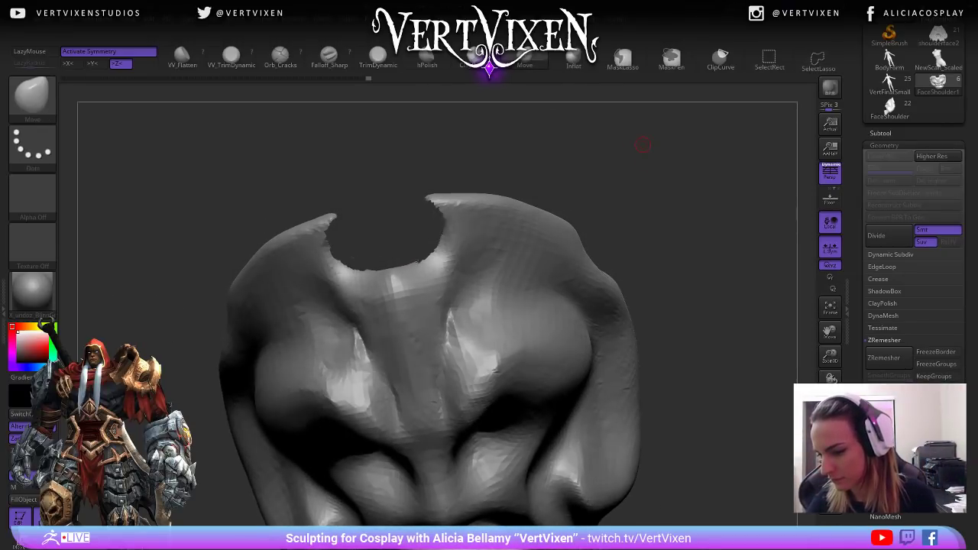
{"action": "left_click", "coordinate": [891, 452]}
{"action": "left_click", "coordinate": [888, 394]}
{"action": "mouse_move", "coordinate": [656, 275]}
{"action": "left_mouse_down"}
{"action": "mouse_move", "coordinate": [600, 310]}
{"action": "mouse_move", "coordinate": [594, 201]}
{"action": "left_mouse_up"}
{"action": "left_click_drag", "start_coordinate": [421, 235], "coordinate": [422, 255], "text": "shift"}
{"action": "key", "text": "space"}
{"action": "key", "text": "ctrl+z"}
{"action": "key", "text": "ctrl+z"}
{"action": "mouse_move", "coordinate": [577, 188]}
{"action": "left_mouse_down"}
{"action": "mouse_move", "coordinate": [588, 267]}
{"action": "mouse_move", "coordinate": [573, 272]}
{"action": "mouse_move", "coordinate": [593, 243]}
{"action": "mouse_move", "coordinate": [588, 188]}
{"action": "left_mouse_up"}
{"action": "key", "text": "ctrl+z"}
Smooth the small pit on the side of the forehead notch.
{"action": "left_click_drag", "start_coordinate": [656, 198], "coordinate": [590, 194]}
{"action": "left_click_drag", "start_coordinate": [419, 253], "coordinate": [433, 243], "text": "shift"}
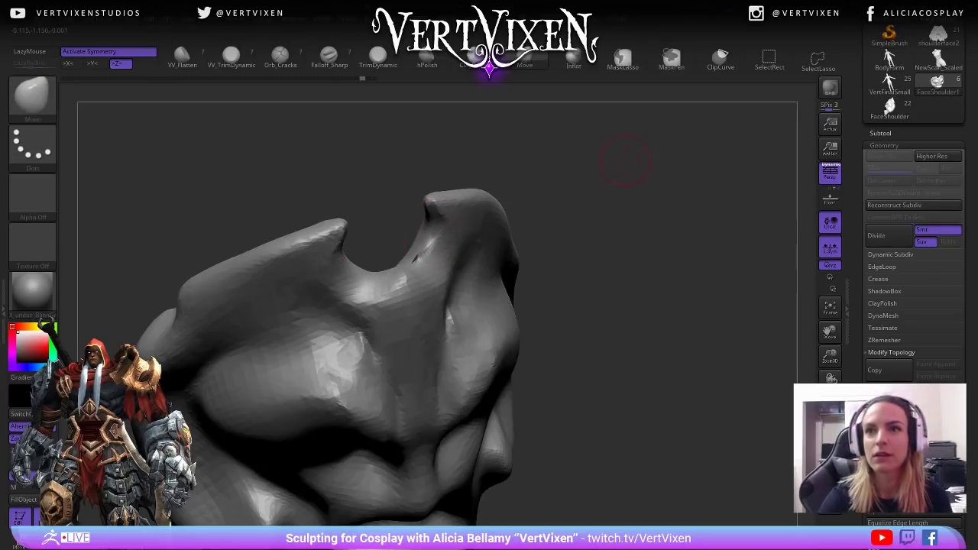
{"action": "left_click_drag", "start_coordinate": [646, 225], "coordinate": [656, 228]}
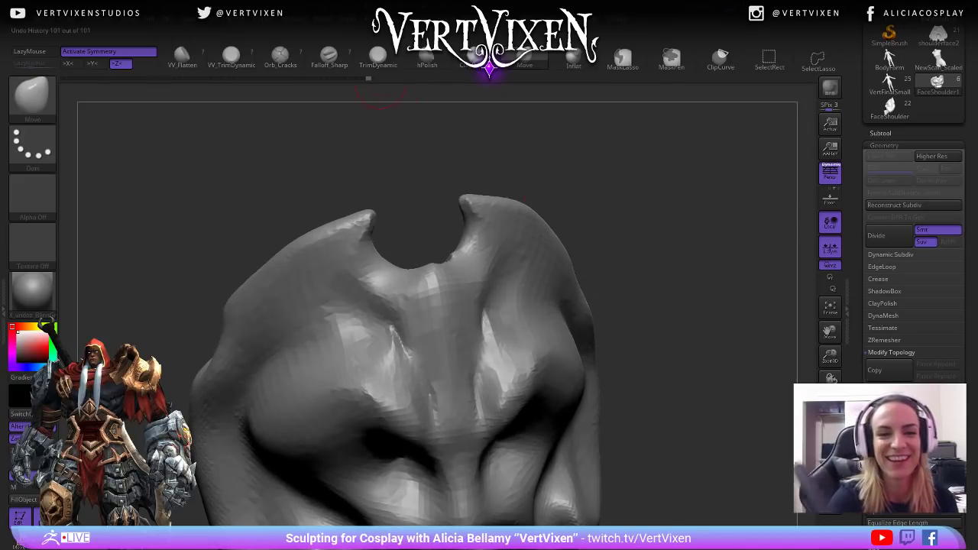
{"action": "left_click_drag", "start_coordinate": [428, 137], "coordinate": [458, 172]}
Polish the rim of the forehead notch with the hPolish brush and smooth the area.
{"action": "key", "text": "b"}
{"action": "key", "text": "h"}
{"action": "key", "text": "p"}
{"action": "right_click", "coordinate": [429, 358]}
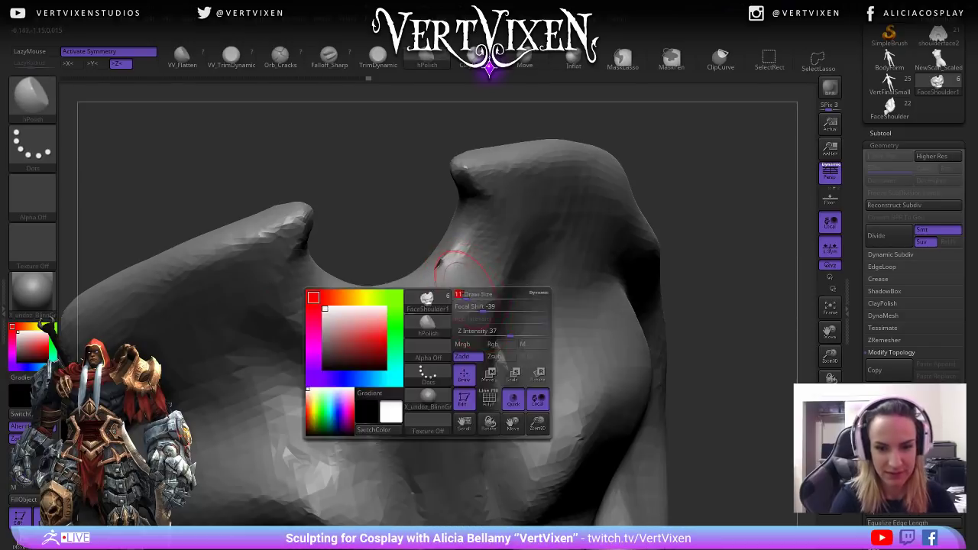
{"action": "right_click_drag", "start_coordinate": [429, 358], "coordinate": [449, 258]}
{"action": "key", "text": "ctrl+z"}
{"action": "left_click_drag", "start_coordinate": [692, 246], "coordinate": [490, 271]}
{"action": "left_click_drag", "start_coordinate": [467, 272], "coordinate": [425, 271], "text": "shift"}
{"action": "mouse_move", "coordinate": [425, 206]}
{"action": "left_mouse_down"}
{"action": "mouse_move", "coordinate": [422, 274]}
{"action": "mouse_move", "coordinate": [424, 265]}
{"action": "left_mouse_up"}
{"action": "left_click_drag", "start_coordinate": [692, 246], "coordinate": [799, 375]}
Turn on double-sided display for the mesh in its display properties.
{"action": "left_click_drag", "start_coordinate": [969, 512], "coordinate": [969, 153]}
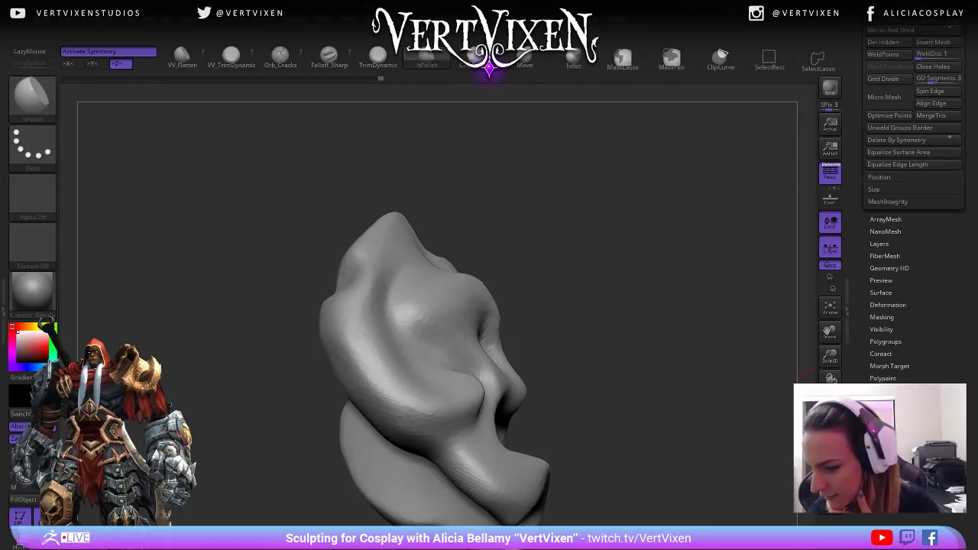
{"action": "left_click", "coordinate": [896, 451]}
{"action": "left_click_drag", "start_coordinate": [969, 115], "coordinate": [970, 350]}
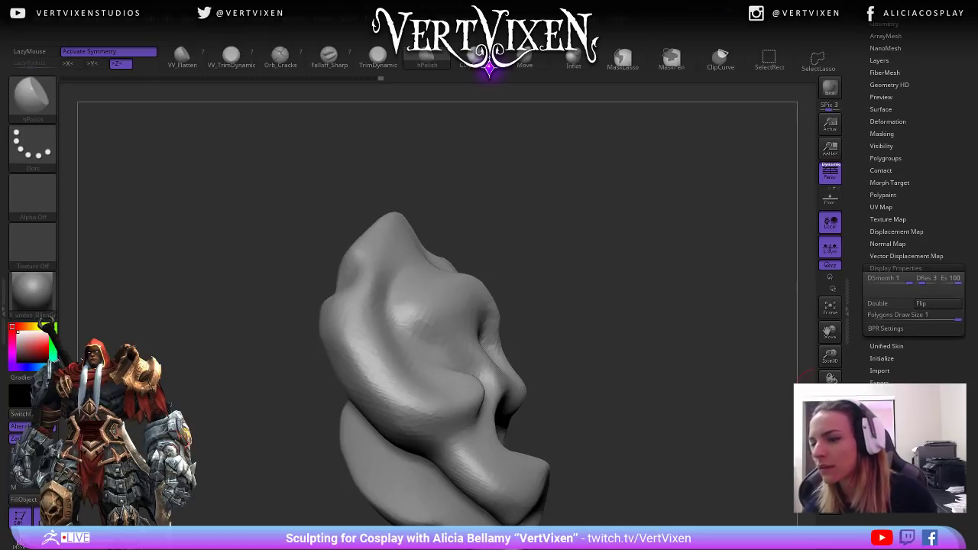
{"action": "mouse_move", "coordinate": [764, 305]}
{"action": "left_mouse_down"}
{"action": "mouse_move", "coordinate": [678, 313]}
{"action": "mouse_move", "coordinate": [681, 332]}
{"action": "mouse_move", "coordinate": [655, 338]}
{"action": "mouse_move", "coordinate": [682, 350]}
{"action": "mouse_move", "coordinate": [676, 316]}
{"action": "left_mouse_up"}
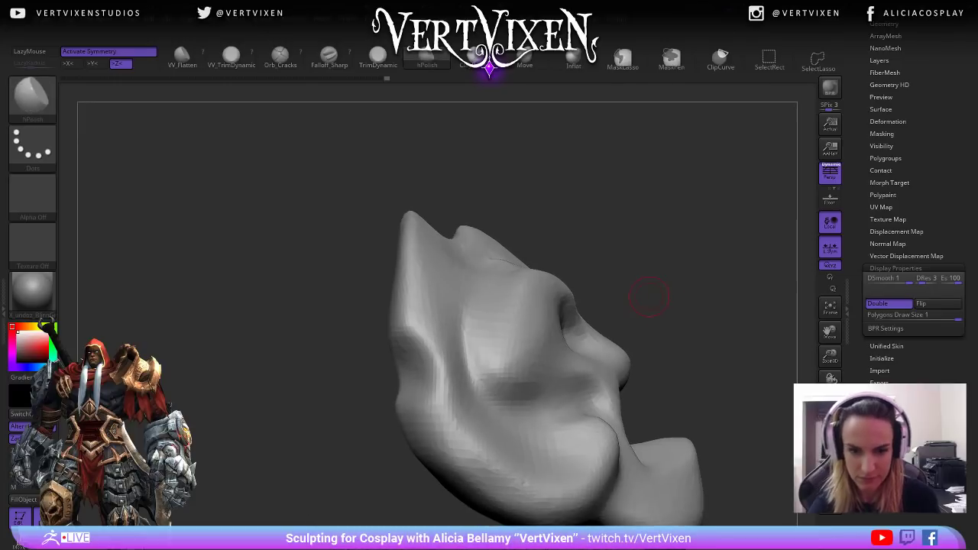
Hide part of the shell, smooth the broken mesh inside the notch, and show the whole mesh again.
{"action": "mouse_move", "coordinate": [465, 185]}
{"action": "left_mouse_down", "text": "ctrl+alt+shift"}
{"action": "mouse_move", "coordinate": [527, 433]}
{"action": "mouse_move", "coordinate": [672, 191]}
{"action": "left_mouse_up", "text": "ctrl+alt+shift"}
{"action": "mouse_move", "coordinate": [628, 158]}
{"action": "left_mouse_down"}
{"action": "mouse_move", "coordinate": [581, 184]}
{"action": "mouse_move", "coordinate": [558, 179]}
{"action": "mouse_move", "coordinate": [569, 172]}
{"action": "mouse_move", "coordinate": [655, 290]}
{"action": "mouse_move", "coordinate": [661, 328]}
{"action": "mouse_move", "coordinate": [642, 324]}
{"action": "mouse_move", "coordinate": [665, 306]}
{"action": "left_mouse_up"}
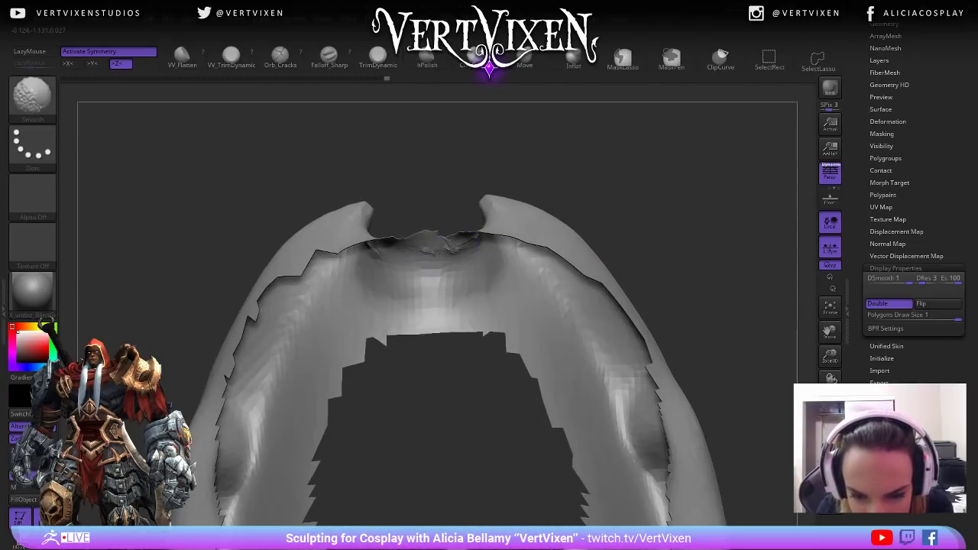
{"action": "mouse_move", "coordinate": [642, 213]}
{"action": "left_mouse_down"}
{"action": "mouse_move", "coordinate": [627, 290]}
{"action": "mouse_move", "coordinate": [688, 305]}
{"action": "mouse_move", "coordinate": [666, 247]}
{"action": "left_mouse_up"}
{"action": "key", "text": "ctrl"}
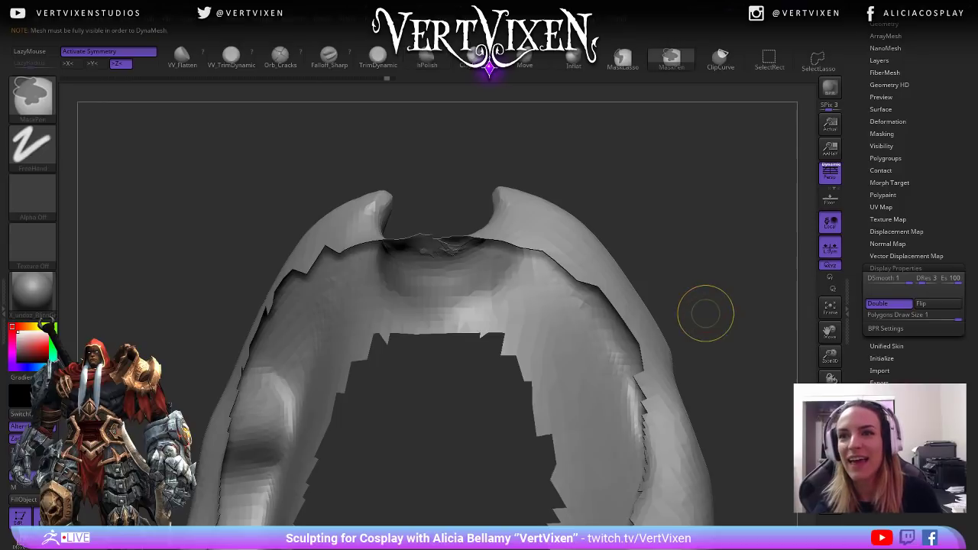
{"action": "left_click", "coordinate": [718, 279], "text": "ctrl+shift"}
Fill the damaged area along the notch with ClayBuildup, smooth it and refresh the DynaMesh.
{"action": "mouse_move", "coordinate": [722, 272]}
{"action": "left_mouse_down"}
{"action": "mouse_move", "coordinate": [703, 252]}
{"action": "mouse_move", "coordinate": [700, 207]}
{"action": "mouse_move", "coordinate": [779, 222]}
{"action": "mouse_move", "coordinate": [650, 343]}
{"action": "mouse_move", "coordinate": [601, 309]}
{"action": "mouse_move", "coordinate": [538, 293]}
{"action": "mouse_move", "coordinate": [597, 263]}
{"action": "mouse_move", "coordinate": [612, 225]}
{"action": "mouse_move", "coordinate": [550, 253]}
{"action": "mouse_move", "coordinate": [665, 230]}
{"action": "left_mouse_up"}
{"action": "mouse_move", "coordinate": [337, 159]}
{"action": "left_mouse_down"}
{"action": "mouse_move", "coordinate": [455, 142]}
{"action": "mouse_move", "coordinate": [479, 168]}
{"action": "left_mouse_up"}
{"action": "key", "text": "b"}
{"action": "key", "text": "c"}
{"action": "key", "text": "b"}
{"action": "mouse_move", "coordinate": [612, 252]}
{"action": "left_mouse_down"}
{"action": "mouse_move", "coordinate": [565, 222]}
{"action": "mouse_move", "coordinate": [484, 318]}
{"action": "left_mouse_up"}
{"action": "left_click_drag", "start_coordinate": [397, 252], "coordinate": [383, 233], "text": "shift"}
{"action": "mouse_move", "coordinate": [436, 153]}
{"action": "left_mouse_down"}
{"action": "mouse_move", "coordinate": [344, 165]}
{"action": "mouse_move", "coordinate": [435, 156]}
{"action": "left_mouse_up"}
{"action": "left_click_drag", "start_coordinate": [543, 158], "coordinate": [620, 262], "text": "ctrl"}
Isolate the mesh around the forehead notch to inspect it, and show the whole face again.
{"action": "mouse_move", "coordinate": [655, 173]}
{"action": "left_mouse_down"}
{"action": "mouse_move", "coordinate": [636, 201]}
{"action": "mouse_move", "coordinate": [761, 204]}
{"action": "mouse_move", "coordinate": [753, 256]}
{"action": "mouse_move", "coordinate": [763, 259]}
{"action": "left_mouse_up"}
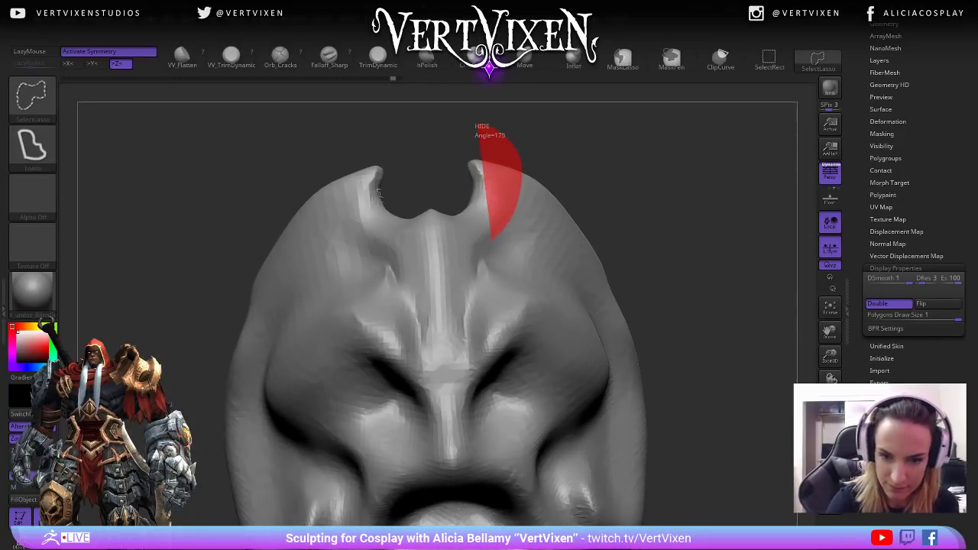
{"action": "left_click_drag", "start_coordinate": [476, 124], "coordinate": [418, 135], "text": "ctrl+alt+shift"}
{"action": "mouse_move", "coordinate": [546, 131]}
{"action": "left_mouse_down"}
{"action": "mouse_move", "coordinate": [581, 172]}
{"action": "mouse_move", "coordinate": [650, 192]}
{"action": "mouse_move", "coordinate": [604, 222]}
{"action": "mouse_move", "coordinate": [726, 260]}
{"action": "mouse_move", "coordinate": [626, 271]}
{"action": "left_mouse_up"}
{"action": "left_click_drag", "start_coordinate": [653, 367], "coordinate": [677, 403], "text": "ctrl+shift"}
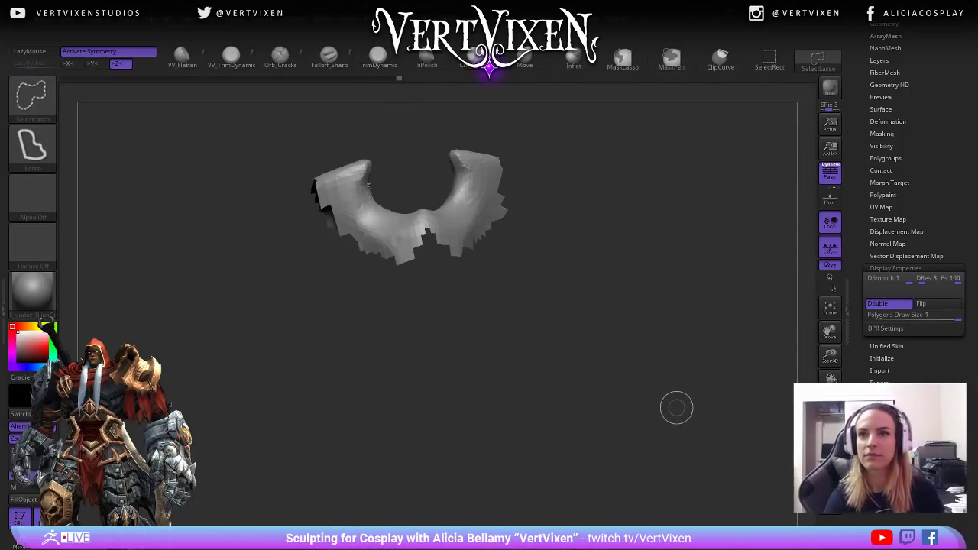
{"action": "left_click", "coordinate": [661, 384], "text": "ctrl+shift"}
Smooth the crease on the inner side of the forehead notch.
{"action": "mouse_move", "coordinate": [677, 354]}
{"action": "left_mouse_down"}
{"action": "mouse_move", "coordinate": [692, 286]}
{"action": "mouse_move", "coordinate": [634, 277]}
{"action": "left_mouse_up"}
{"action": "mouse_move", "coordinate": [529, 130]}
{"action": "left_mouse_down", "text": "alt"}
{"action": "mouse_move", "coordinate": [522, 200]}
{"action": "mouse_move", "coordinate": [527, 191]}
{"action": "left_mouse_up", "text": "alt"}
{"action": "mouse_move", "coordinate": [592, 161]}
{"action": "left_mouse_down"}
{"action": "mouse_move", "coordinate": [607, 247]}
{"action": "mouse_move", "coordinate": [589, 224]}
{"action": "mouse_move", "coordinate": [425, 265]}
{"action": "mouse_move", "coordinate": [627, 400]}
{"action": "mouse_move", "coordinate": [598, 291]}
{"action": "mouse_move", "coordinate": [644, 291]}
{"action": "mouse_move", "coordinate": [439, 207]}
{"action": "mouse_move", "coordinate": [502, 382]}
{"action": "mouse_move", "coordinate": [459, 147]}
{"action": "mouse_move", "coordinate": [634, 283]}
{"action": "mouse_move", "coordinate": [507, 170]}
{"action": "mouse_move", "coordinate": [716, 193]}
{"action": "mouse_move", "coordinate": [677, 164]}
{"action": "left_mouse_up"}
{"action": "left_click_drag", "start_coordinate": [494, 210], "coordinate": [550, 233], "text": "shift"}
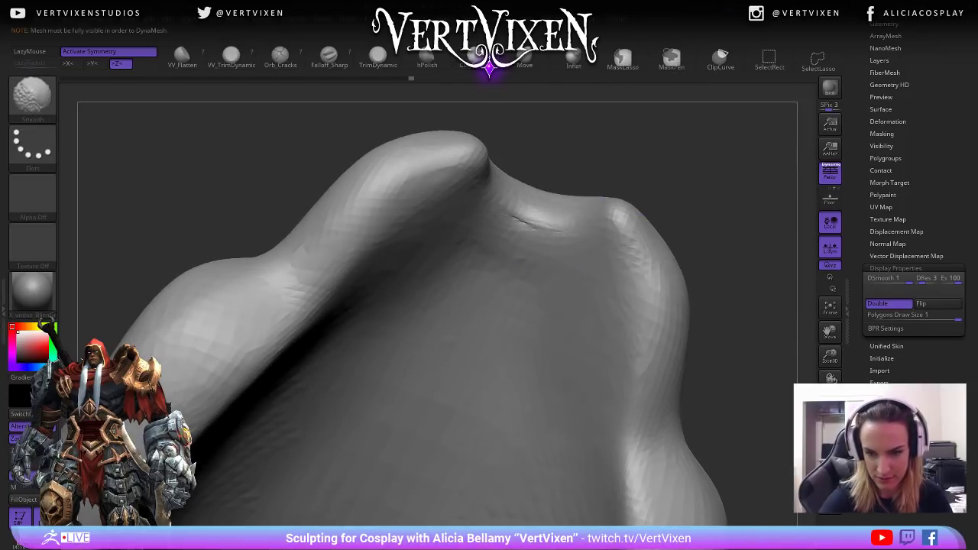
{"action": "left_click_drag", "start_coordinate": [696, 189], "coordinate": [663, 196]}
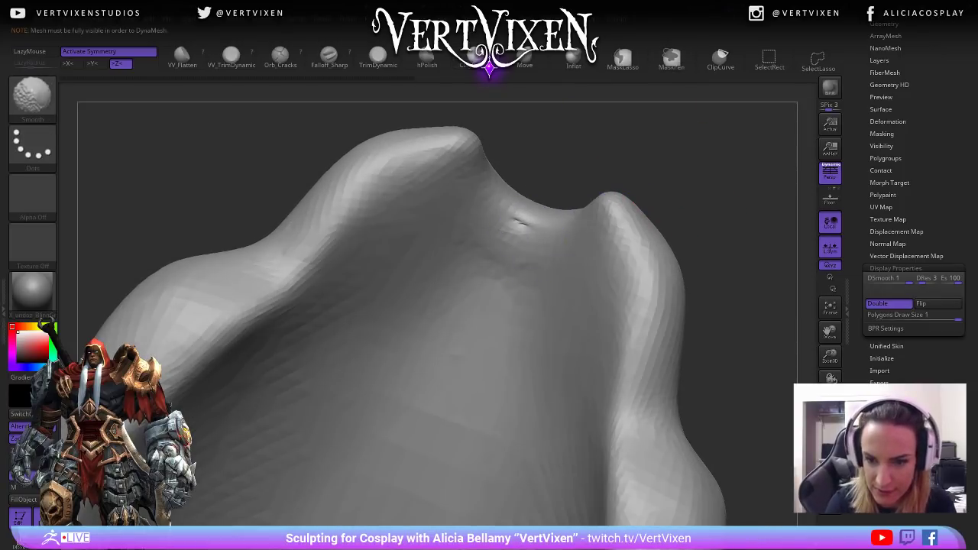
Hide sections of the shell to examine the inside of the mesh for leftover defects, and show everything again.
{"action": "mouse_move", "coordinate": [618, 158]}
{"action": "left_mouse_down"}
{"action": "mouse_move", "coordinate": [659, 199]}
{"action": "mouse_move", "coordinate": [601, 221]}
{"action": "mouse_move", "coordinate": [561, 265]}
{"action": "left_mouse_up"}
{"action": "left_click_drag", "start_coordinate": [582, 197], "coordinate": [511, 256], "text": "ctrl+alt+shift"}
{"action": "mouse_move", "coordinate": [663, 198]}
{"action": "left_mouse_down"}
{"action": "mouse_move", "coordinate": [604, 214]}
{"action": "mouse_move", "coordinate": [585, 183]}
{"action": "mouse_move", "coordinate": [570, 180]}
{"action": "left_mouse_up"}
{"action": "left_click", "coordinate": [677, 339], "text": "ctrl+shift"}
{"action": "mouse_move", "coordinate": [677, 339]}
{"action": "left_mouse_down"}
{"action": "mouse_move", "coordinate": [719, 290]}
{"action": "mouse_move", "coordinate": [682, 219]}
{"action": "left_mouse_up"}
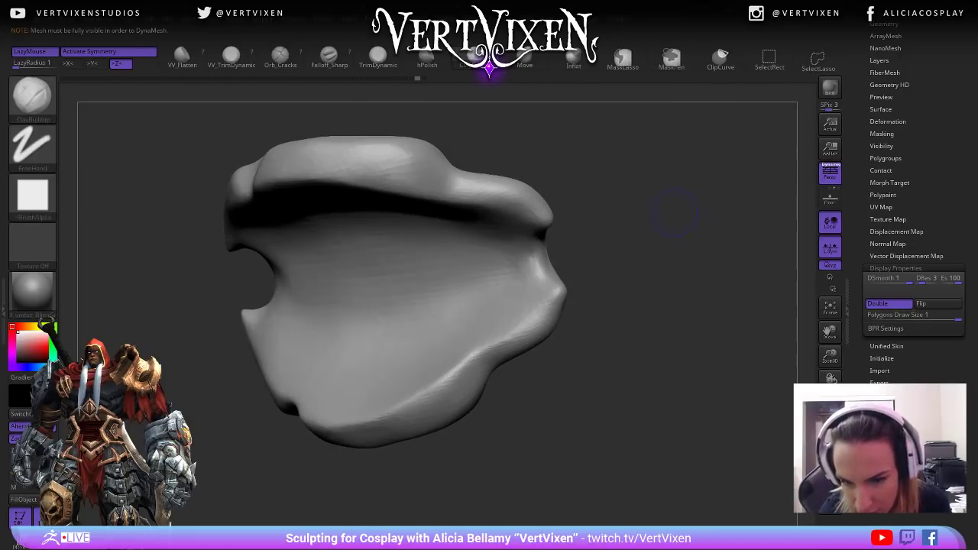
{"action": "mouse_move", "coordinate": [665, 372]}
{"action": "left_mouse_down"}
{"action": "mouse_move", "coordinate": [655, 425]}
{"action": "mouse_move", "coordinate": [677, 360]}
{"action": "mouse_move", "coordinate": [683, 291]}
{"action": "left_mouse_up"}
{"action": "left_click_drag", "start_coordinate": [580, 296], "coordinate": [664, 350], "text": "alt"}
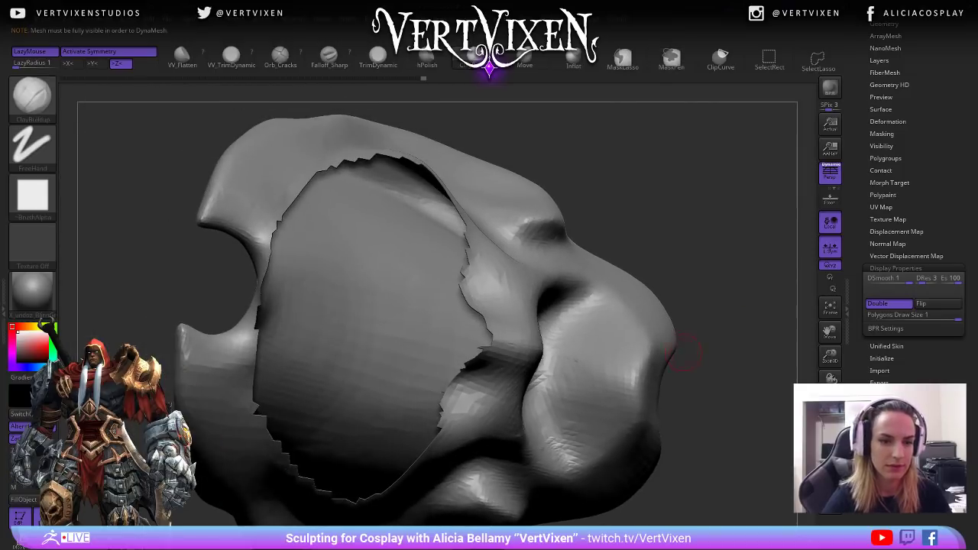
{"action": "left_click", "coordinate": [707, 307], "text": "ctrl+shift"}
Smooth a small rough area on the face's surface.
{"action": "left_click_drag", "start_coordinate": [708, 307], "coordinate": [688, 294]}
{"action": "mouse_move", "coordinate": [684, 331]}
{"action": "left_mouse_down"}
{"action": "mouse_move", "coordinate": [474, 331]}
{"action": "mouse_move", "coordinate": [661, 376]}
{"action": "left_mouse_up"}
{"action": "mouse_move", "coordinate": [619, 164]}
{"action": "left_mouse_down", "text": "shift"}
{"action": "mouse_move", "coordinate": [714, 159]}
{"action": "mouse_move", "coordinate": [609, 167]}
{"action": "left_mouse_up", "text": "shift"}
{"action": "right_click_drag", "start_coordinate": [688, 299], "coordinate": [517, 360], "text": "alt"}
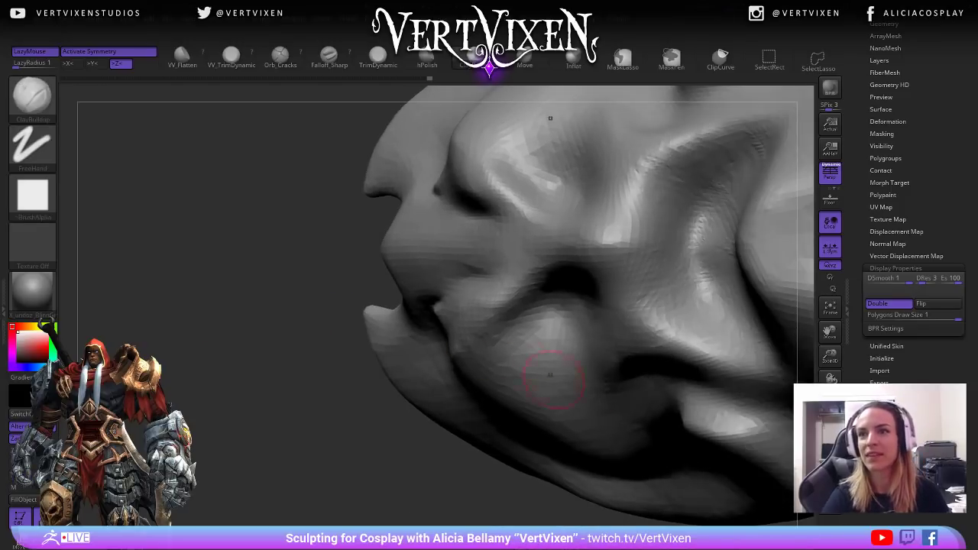
{"action": "mouse_move", "coordinate": [565, 451]}
{"action": "right_mouse_down"}
{"action": "mouse_move", "coordinate": [655, 305]}
{"action": "mouse_move", "coordinate": [665, 230]}
{"action": "mouse_move", "coordinate": [695, 186]}
{"action": "mouse_move", "coordinate": [716, 248]}
{"action": "mouse_move", "coordinate": [642, 252]}
{"action": "mouse_move", "coordinate": [704, 338]}
{"action": "right_mouse_up"}
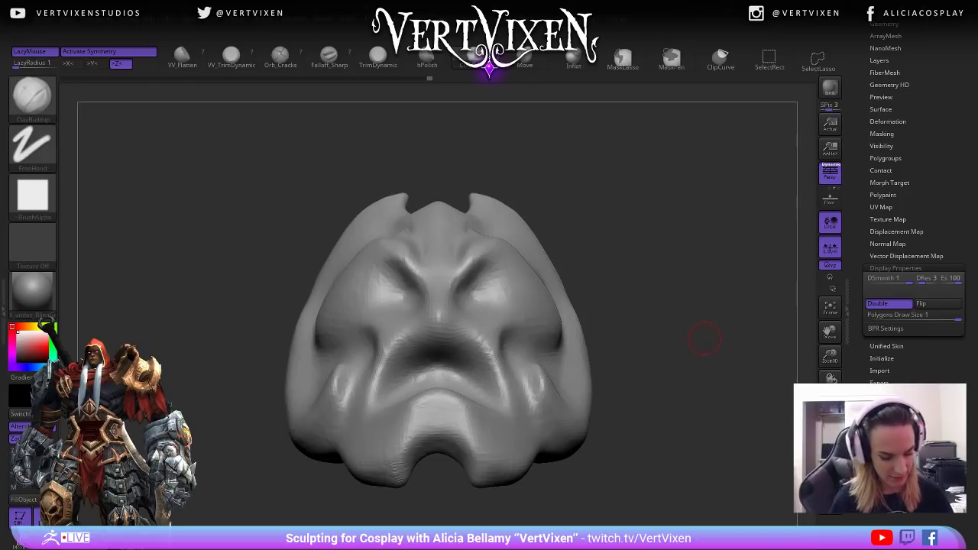
Resize the Move brush and reshape the area around the eyes from the front.
{"action": "key", "text": "b"}
{"action": "key", "text": "m"}
{"action": "key", "text": "v"}
{"action": "key", "text": "space"}
{"action": "key", "text": "space"}
{"action": "mouse_move", "coordinate": [671, 232]}
{"action": "right_mouse_down", "text": "alt"}
{"action": "mouse_move", "coordinate": [680, 226]}
{"action": "mouse_move", "coordinate": [639, 315]}
{"action": "mouse_move", "coordinate": [666, 229]}
{"action": "mouse_move", "coordinate": [673, 257]}
{"action": "mouse_move", "coordinate": [646, 237]}
{"action": "mouse_move", "coordinate": [616, 267]}
{"action": "mouse_move", "coordinate": [496, 308]}
{"action": "right_mouse_up", "text": "alt"}
{"action": "right_click", "coordinate": [639, 314]}
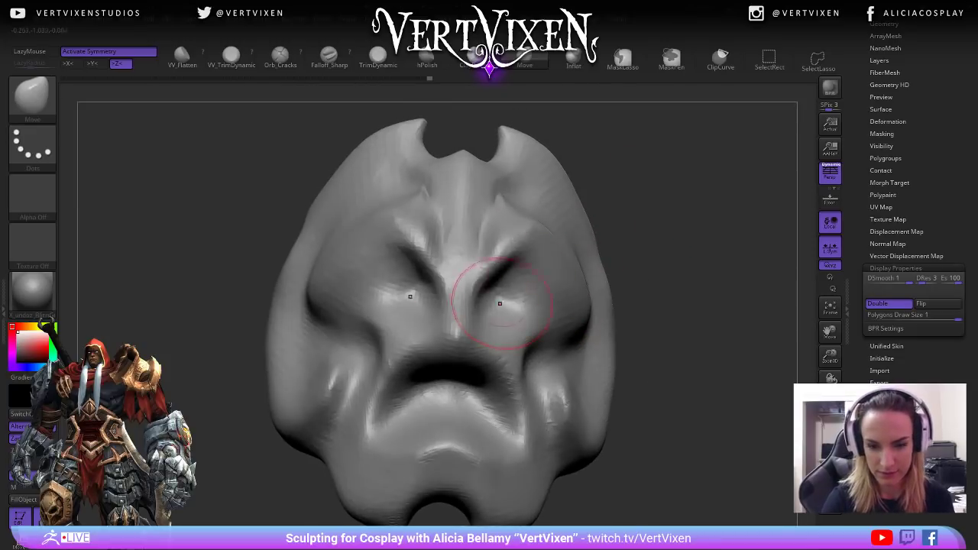
{"action": "mouse_move", "coordinate": [566, 231]}
{"action": "right_mouse_down"}
{"action": "mouse_move", "coordinate": [562, 243]}
{"action": "mouse_move", "coordinate": [587, 253]}
{"action": "mouse_move", "coordinate": [506, 272]}
{"action": "right_mouse_up"}
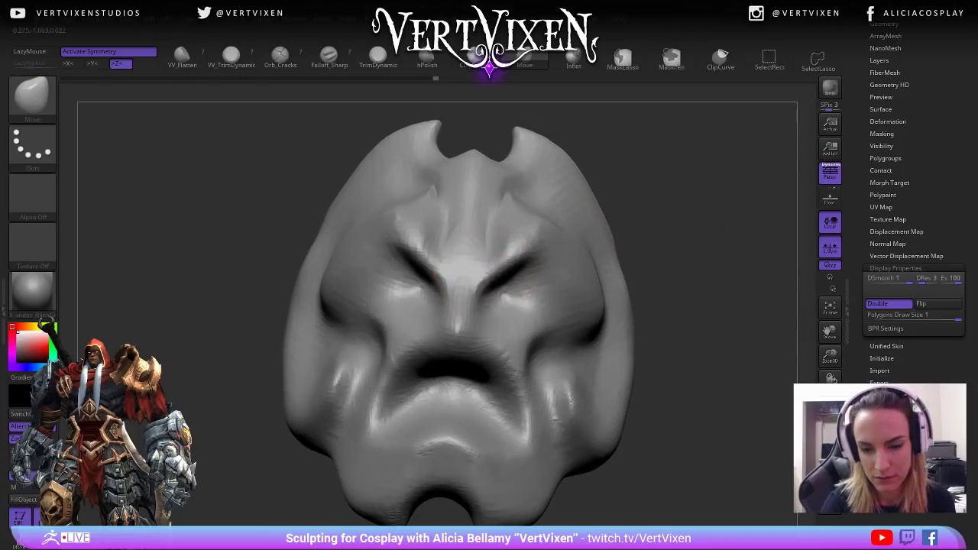
Build up angled brow ridges running toward the nose bridge with the ClayBuildup brush.
{"action": "key", "text": "b"}
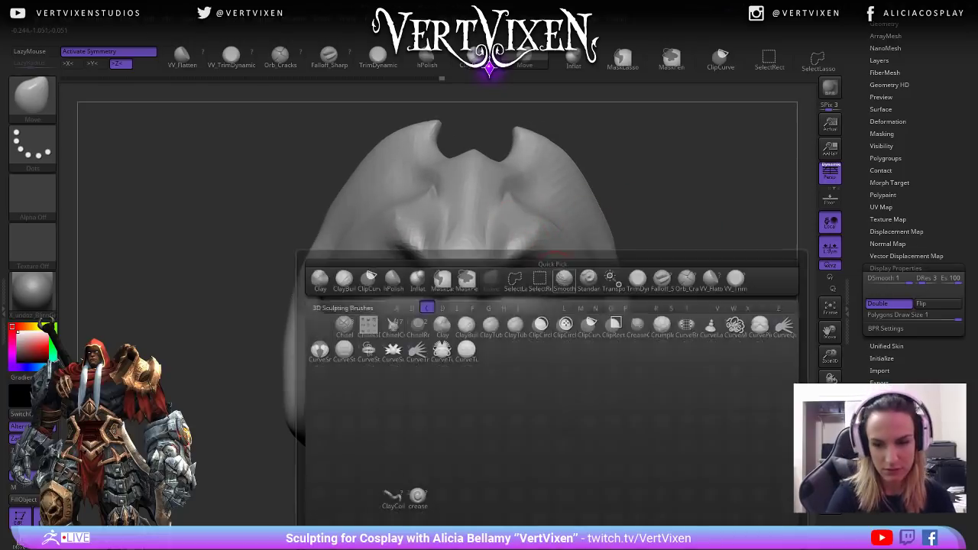
{"action": "key", "text": "c"}
{"action": "key", "text": "b"}
{"action": "right_click_drag", "start_coordinate": [534, 246], "coordinate": [546, 246]}
{"action": "left_click_drag", "start_coordinate": [524, 243], "coordinate": [470, 284]}
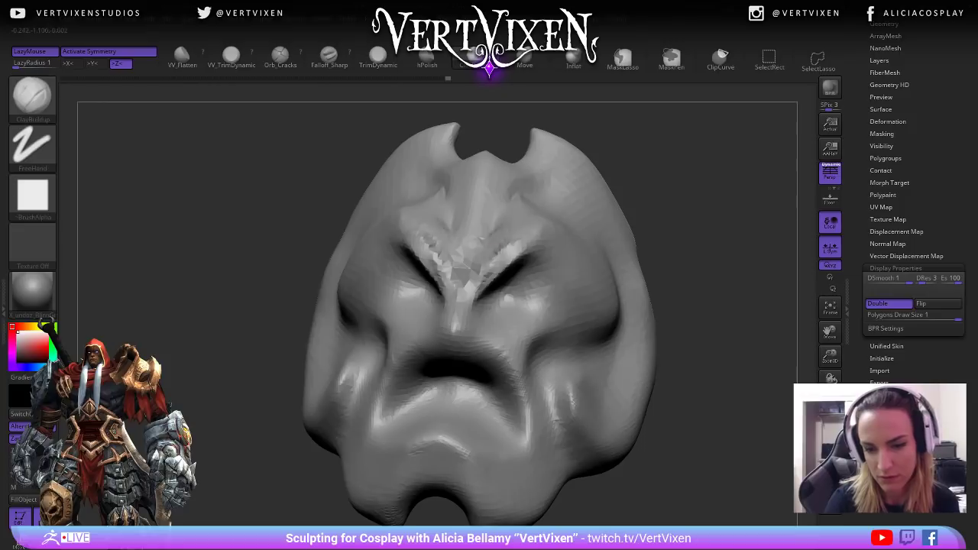
Smooth the built-up brow ridges into the forehead and nose bridge, rebuilding the mesh with DynaMesh between smoothing passes.
{"action": "right_click_drag", "start_coordinate": [470, 260], "coordinate": [493, 249]}
{"action": "left_click_drag", "start_coordinate": [494, 249], "coordinate": [469, 278], "text": "shift"}
{"action": "left_click_drag", "start_coordinate": [662, 165], "coordinate": [717, 210], "text": "ctrl"}
{"action": "left_click_drag", "start_coordinate": [514, 254], "coordinate": [481, 287], "text": "shift"}
{"action": "right_click_drag", "start_coordinate": [682, 189], "coordinate": [468, 241]}
{"action": "left_click_drag", "start_coordinate": [469, 364], "coordinate": [468, 362], "text": "shift"}
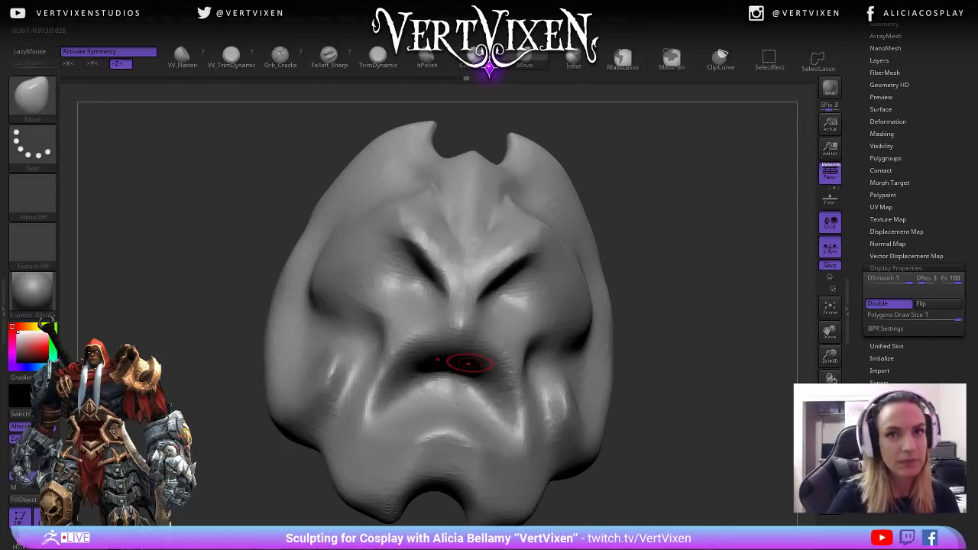
Examine the smoothed brows and the overall face from several angles.
{"action": "key", "text": "space"}
{"action": "left_click_drag", "start_coordinate": [610, 188], "coordinate": [622, 188]}
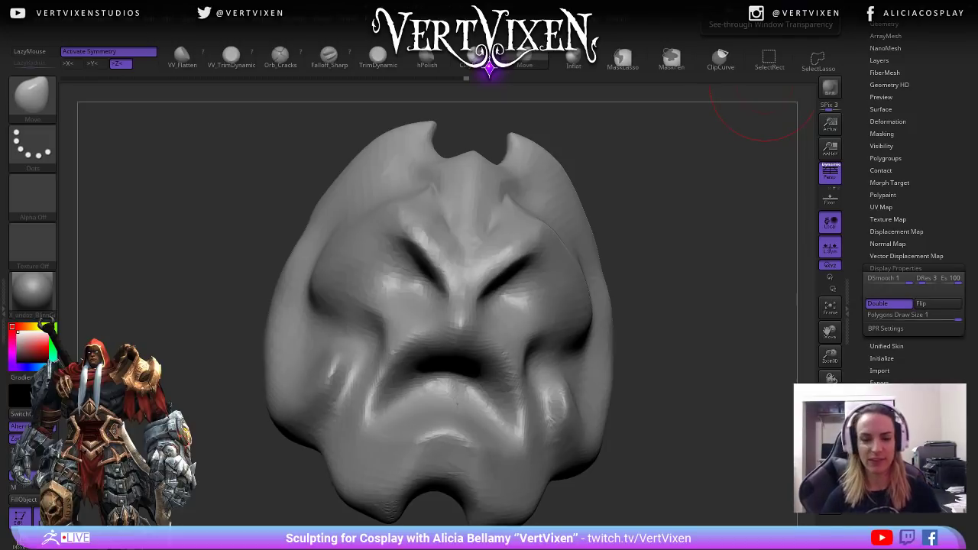
{"action": "left_click_drag", "start_coordinate": [730, 226], "coordinate": [701, 265]}
{"action": "right_click", "coordinate": [673, 321]}
{"action": "left_click_drag", "start_coordinate": [703, 329], "coordinate": [732, 275]}
{"action": "left_click_drag", "start_coordinate": [694, 309], "coordinate": [718, 306]}
{"action": "right_click", "coordinate": [721, 304]}
{"action": "left_click_drag", "start_coordinate": [691, 233], "coordinate": [666, 272]}
Adjust the shape of the eyes and inner brows with resized Move and ClayBuildup brushes.
{"action": "left_click_drag", "start_coordinate": [512, 309], "coordinate": [499, 304]}
{"action": "right_click", "coordinate": [503, 361]}
{"action": "mouse_move", "coordinate": [578, 230]}
{"action": "left_mouse_down"}
{"action": "mouse_move", "coordinate": [639, 251]}
{"action": "mouse_move", "coordinate": [644, 263]}
{"action": "left_mouse_up"}
{"action": "key", "text": "b"}
{"action": "key", "text": "m"}
{"action": "key", "text": "v"}
{"action": "key", "text": "space"}
{"action": "mouse_move", "coordinate": [633, 192]}
{"action": "left_mouse_down"}
{"action": "mouse_move", "coordinate": [676, 197]}
{"action": "mouse_move", "coordinate": [674, 184]}
{"action": "left_mouse_up"}
{"action": "key", "text": "b"}
{"action": "key", "text": "c"}
{"action": "key", "text": "b"}
{"action": "key", "text": "space"}
{"action": "key", "text": "space"}
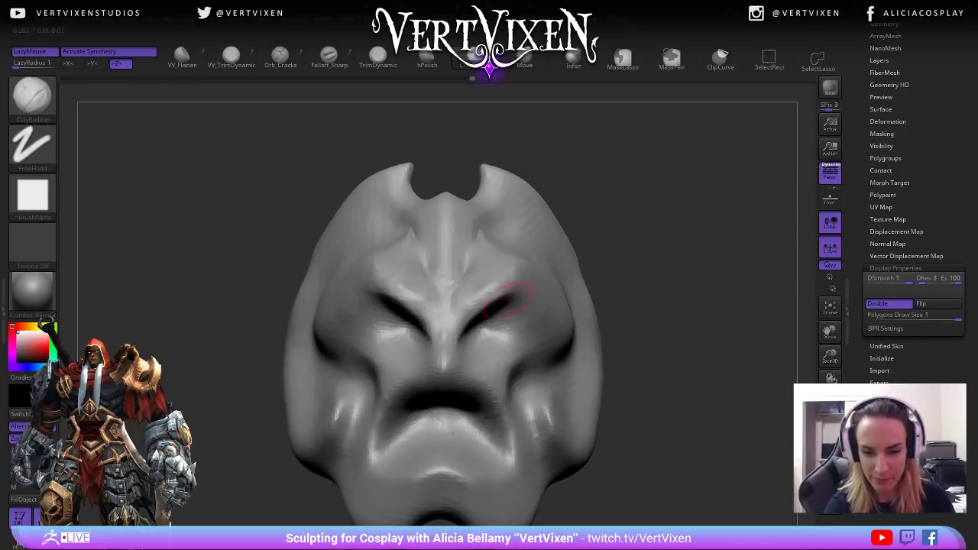
{"action": "left_click_drag", "start_coordinate": [692, 217], "coordinate": [687, 203], "text": "alt"}
Reshape the mouth opening and upper lip with a resized Move brush.
{"action": "key", "text": "b"}
{"action": "key", "text": "m"}
{"action": "key", "text": "v"}
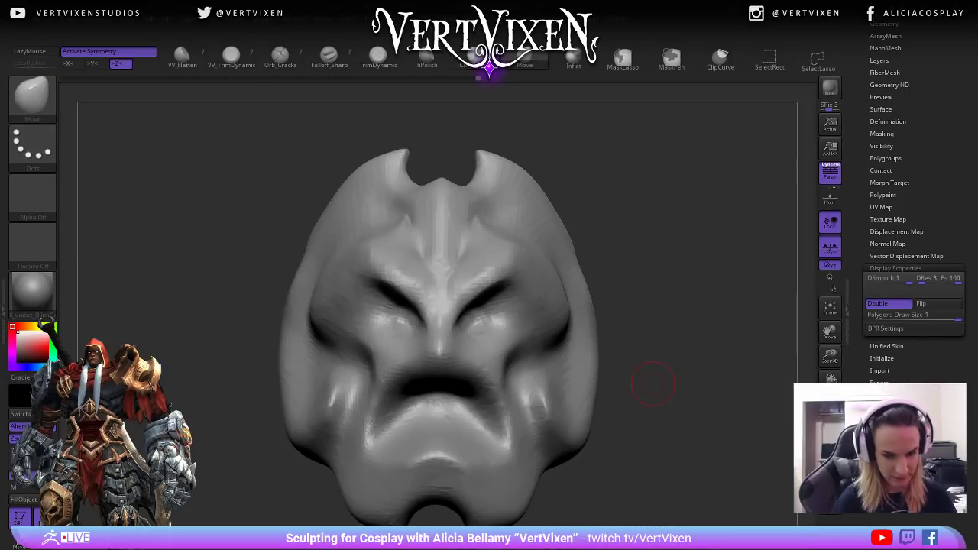
{"action": "key", "text": "space"}
{"action": "left_click_drag", "start_coordinate": [532, 357], "coordinate": [558, 358]}
{"action": "left_click_drag", "start_coordinate": [612, 330], "coordinate": [623, 322]}
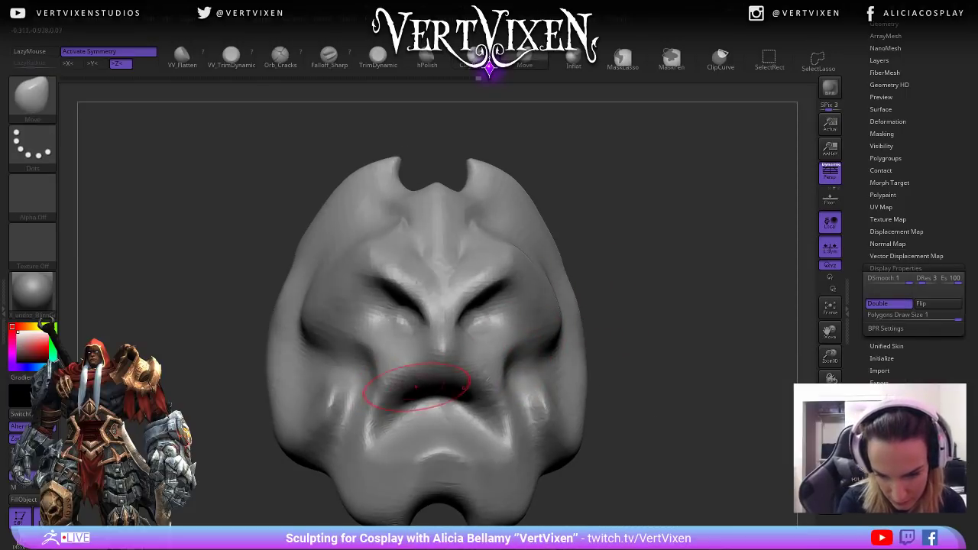
{"action": "left_click_drag", "start_coordinate": [665, 256], "coordinate": [684, 251]}
{"action": "left_click_drag", "start_coordinate": [642, 295], "coordinate": [619, 294]}
{"action": "key", "text": "space"}
{"action": "left_click_drag", "start_coordinate": [436, 384], "coordinate": [412, 385]}
{"action": "mouse_move", "coordinate": [459, 416]}
{"action": "right_mouse_down"}
{"action": "mouse_move", "coordinate": [464, 383]}
{"action": "mouse_move", "coordinate": [433, 394]}
{"action": "right_mouse_up"}
Fill the mouth with the ClayBuildup brush, then smooth it and rebuild the mesh with DynaMesh.
{"action": "key", "text": "b"}
{"action": "key", "text": "c"}
{"action": "key", "text": "b"}
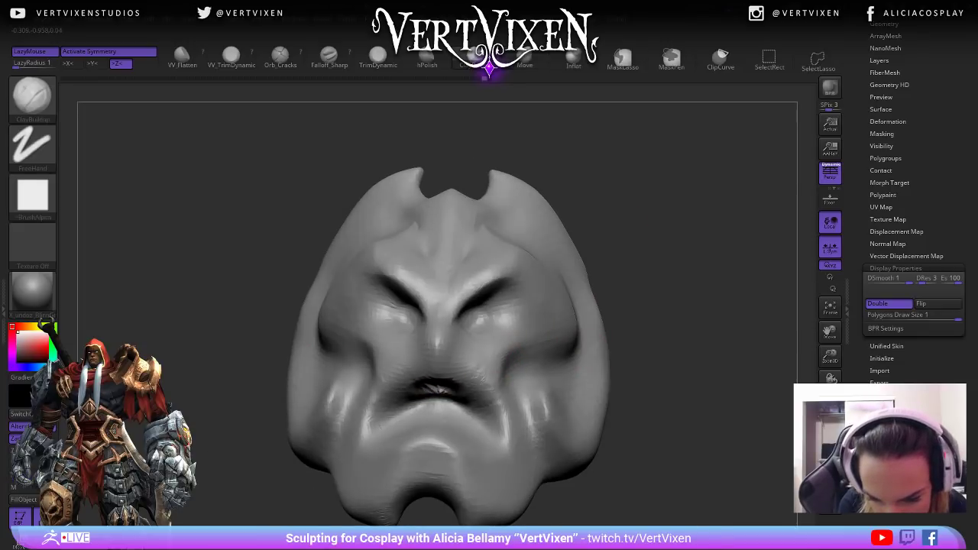
{"action": "left_click_drag", "start_coordinate": [676, 267], "coordinate": [703, 335], "text": "ctrl"}
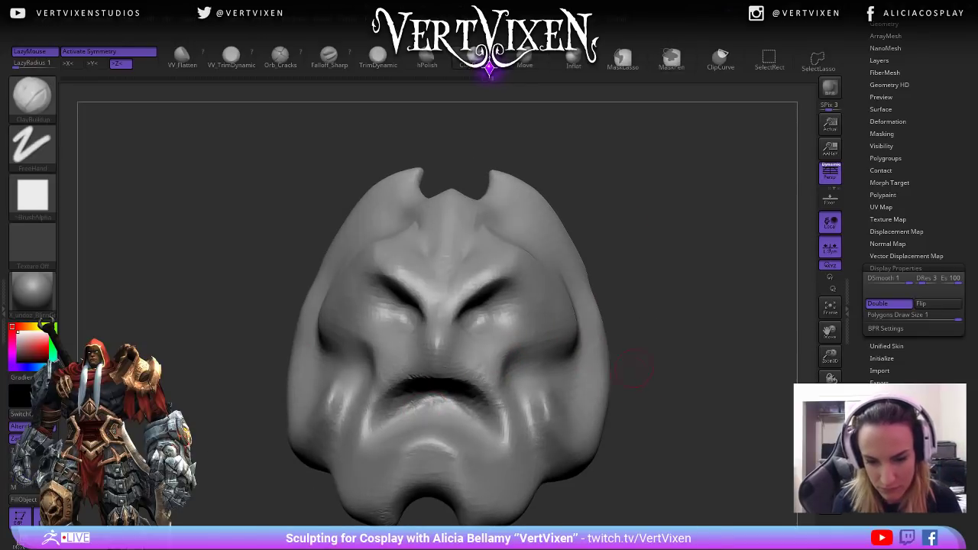
{"action": "left_click_drag", "start_coordinate": [634, 374], "coordinate": [634, 337]}
{"action": "left_click_drag", "start_coordinate": [462, 367], "coordinate": [451, 370], "text": "shift"}
{"action": "left_click_drag", "start_coordinate": [667, 269], "coordinate": [710, 352], "text": "ctrl"}
{"action": "mouse_move", "coordinate": [641, 411]}
{"action": "left_mouse_down"}
{"action": "mouse_move", "coordinate": [638, 380]}
{"action": "mouse_move", "coordinate": [657, 321]}
{"action": "mouse_move", "coordinate": [645, 388]}
{"action": "left_mouse_up"}
Resize the Move brush and pull the corners of the frowning mouth farther down.
{"action": "key", "text": "b"}
{"action": "key", "text": "m"}
{"action": "key", "text": "v"}
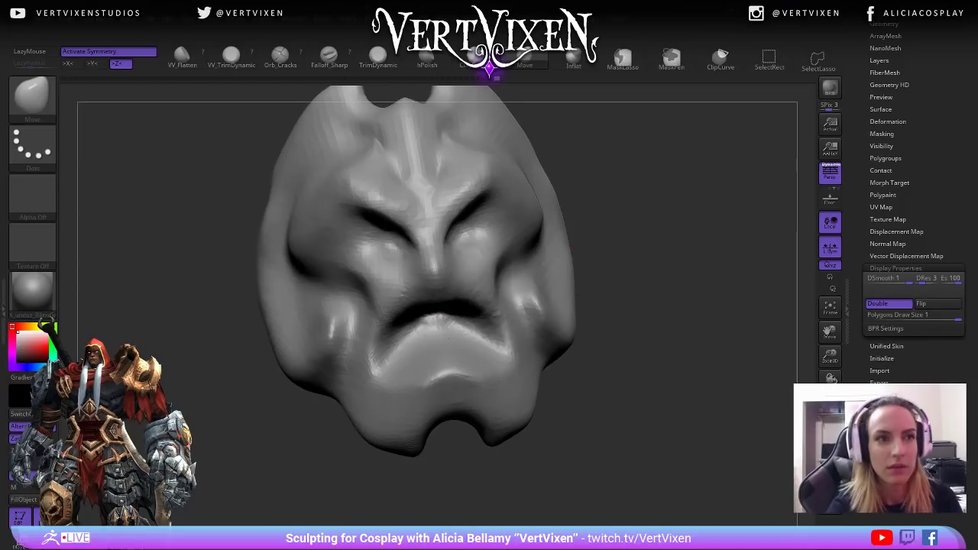
{"action": "right_click_drag", "start_coordinate": [483, 330], "coordinate": [497, 321]}
{"action": "key", "text": "space"}
{"action": "left_click_drag", "start_coordinate": [415, 396], "coordinate": [433, 395]}
{"action": "left_click_drag", "start_coordinate": [499, 352], "coordinate": [506, 372]}
{"action": "left_click_drag", "start_coordinate": [587, 408], "coordinate": [544, 402]}
{"action": "mouse_move", "coordinate": [431, 356]}
{"action": "right_mouse_down"}
{"action": "mouse_move", "coordinate": [457, 330]}
{"action": "mouse_move", "coordinate": [456, 312]}
{"action": "right_mouse_up"}
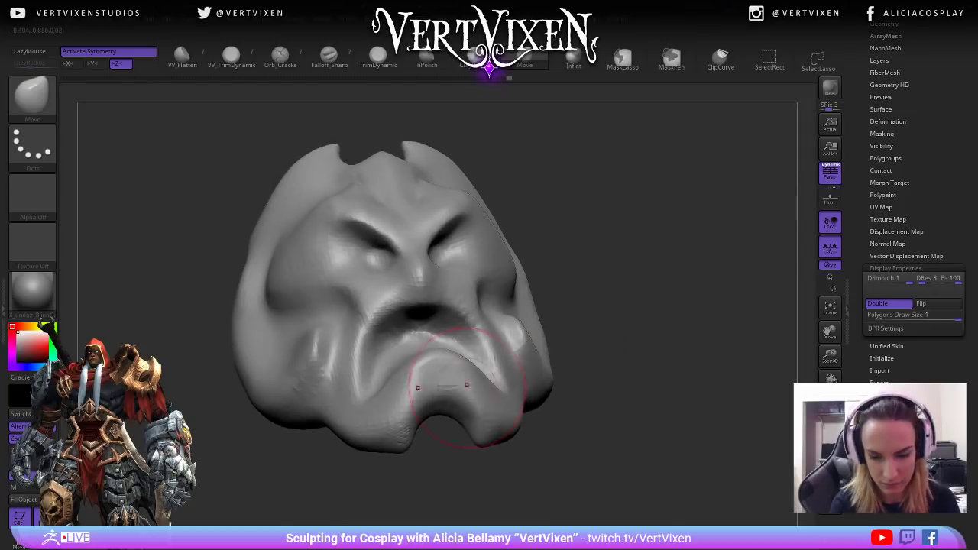
Pull the edge of the chin notch downward with the Move brush to make the notch shallower.
{"action": "left_click_drag", "start_coordinate": [433, 403], "coordinate": [434, 422]}
{"action": "right_click_drag", "start_coordinate": [434, 421], "coordinate": [497, 390]}
{"action": "left_click_drag", "start_coordinate": [433, 398], "coordinate": [434, 421]}
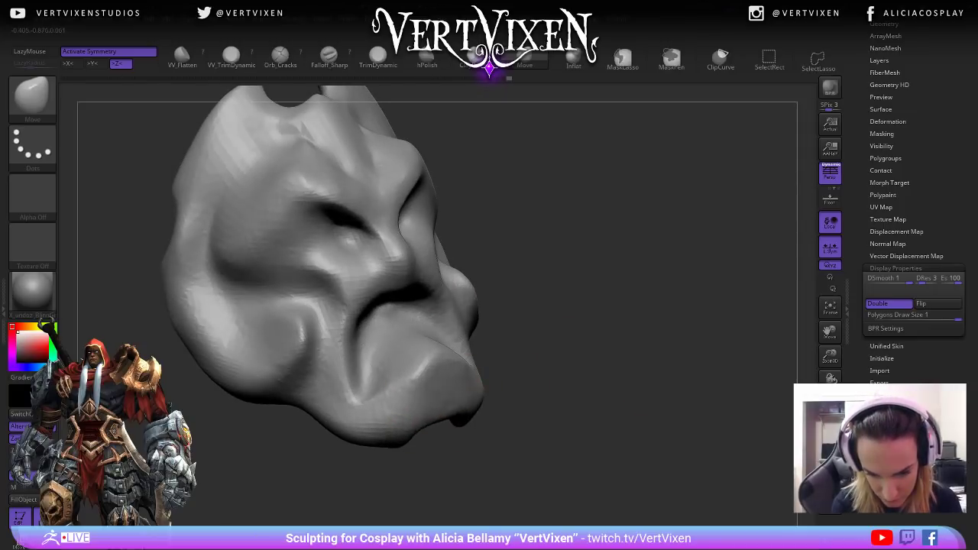
{"action": "left_click_drag", "start_coordinate": [642, 386], "coordinate": [570, 378]}
{"action": "left_click_drag", "start_coordinate": [480, 419], "coordinate": [483, 437]}
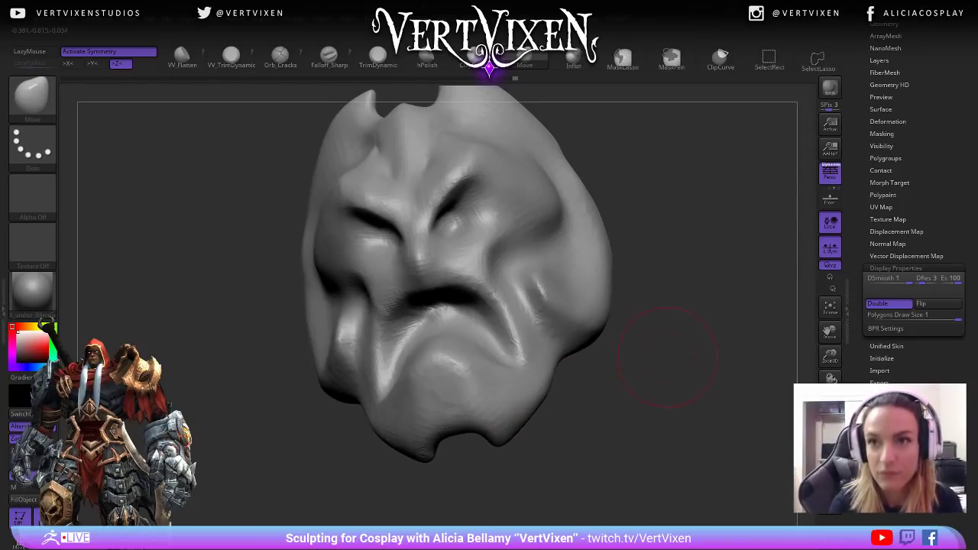
{"action": "left_click_drag", "start_coordinate": [663, 350], "coordinate": [661, 344], "text": "alt"}
{"action": "right_click_drag", "start_coordinate": [673, 406], "coordinate": [634, 403]}
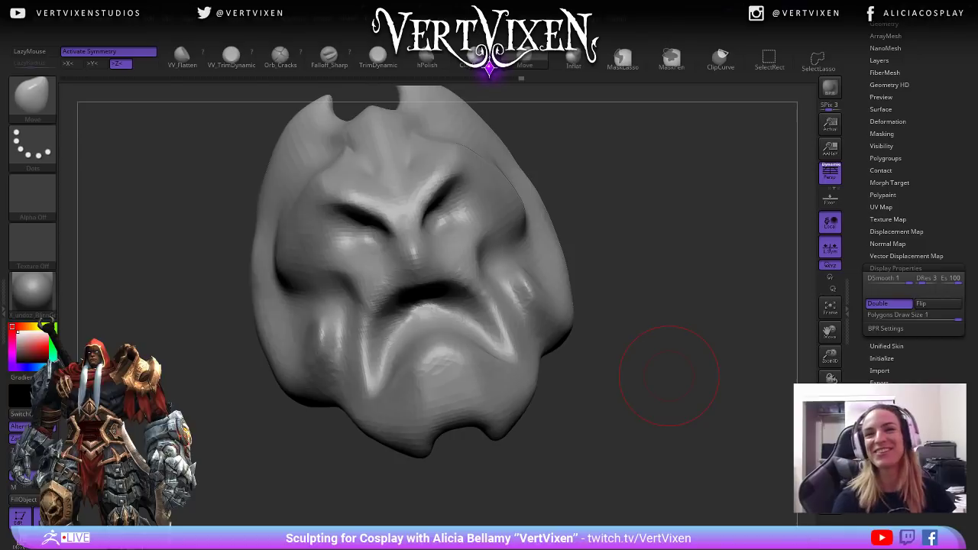
Examine the reshaped mouth and chin in profile and from the front.
{"action": "mouse_move", "coordinate": [648, 306]}
{"action": "left_mouse_down"}
{"action": "mouse_move", "coordinate": [680, 283]}
{"action": "mouse_move", "coordinate": [672, 313]}
{"action": "mouse_move", "coordinate": [627, 336]}
{"action": "left_mouse_up"}
{"action": "right_click", "coordinate": [584, 347]}
{"action": "mouse_move", "coordinate": [673, 260]}
{"action": "left_mouse_down"}
{"action": "mouse_move", "coordinate": [611, 268]}
{"action": "mouse_move", "coordinate": [670, 281]}
{"action": "left_mouse_up"}
{"action": "mouse_move", "coordinate": [749, 263]}
{"action": "left_mouse_down"}
{"action": "mouse_move", "coordinate": [699, 254]}
{"action": "mouse_move", "coordinate": [730, 275]}
{"action": "left_mouse_up"}
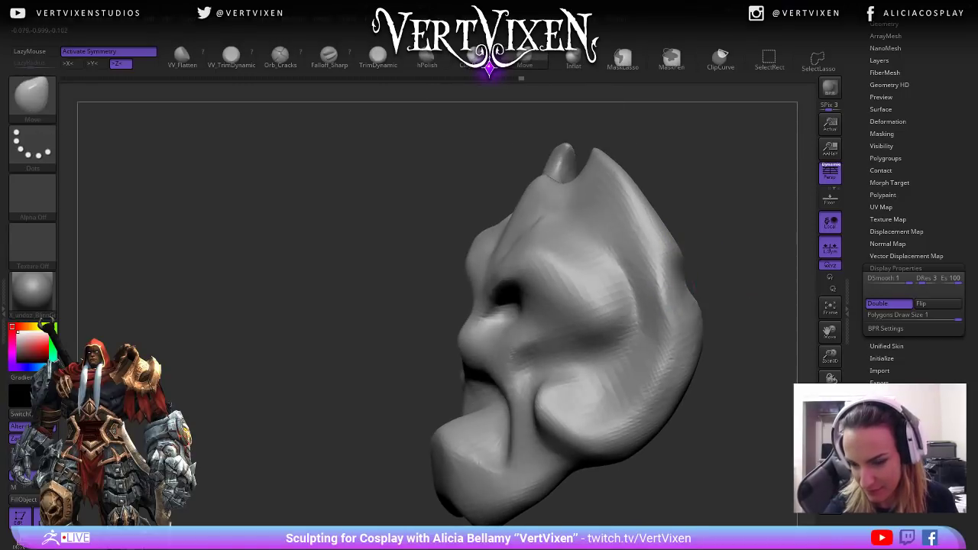
{"action": "left_click_drag", "start_coordinate": [677, 225], "coordinate": [694, 306], "text": "shift"}
{"action": "mouse_move", "coordinate": [730, 336]}
{"action": "left_mouse_down"}
{"action": "mouse_move", "coordinate": [773, 353]}
{"action": "mouse_move", "coordinate": [658, 399]}
{"action": "mouse_move", "coordinate": [683, 369]}
{"action": "left_mouse_up"}
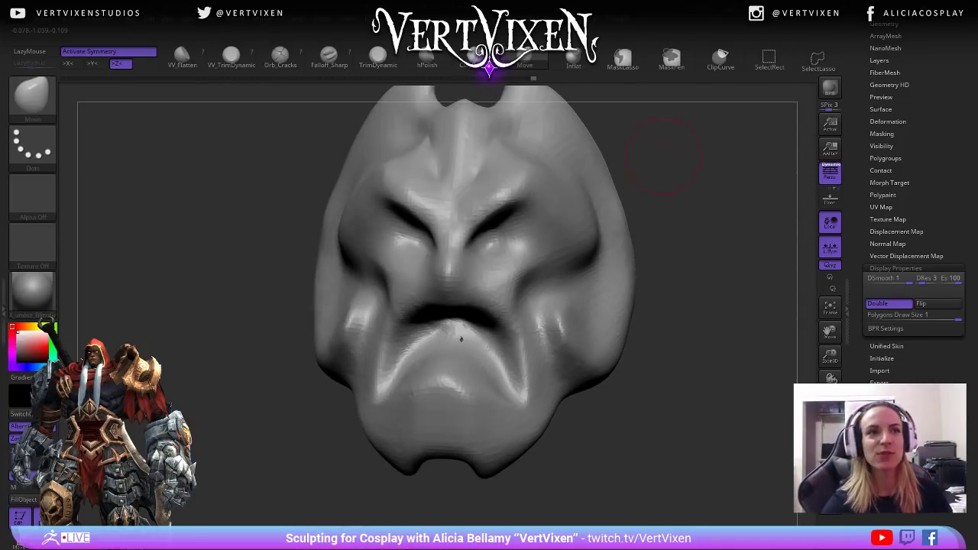
{"action": "left_click_drag", "start_coordinate": [667, 403], "coordinate": [694, 229]}
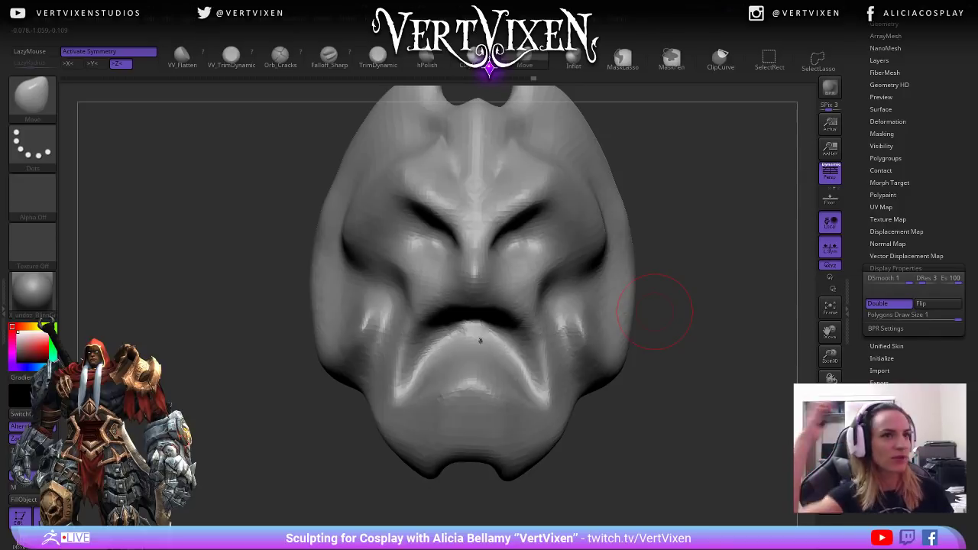
Enlarge the Move brush, reshape the two prongs flanking the forehead notch and rebuild the mesh with DynaMesh.
{"action": "left_click_drag", "start_coordinate": [655, 312], "coordinate": [656, 400], "text": "alt"}
{"action": "key", "text": "space"}
{"action": "left_click_drag", "start_coordinate": [655, 236], "coordinate": [672, 237]}
{"action": "mouse_move", "coordinate": [662, 191]}
{"action": "left_mouse_down"}
{"action": "mouse_move", "coordinate": [605, 177]}
{"action": "mouse_move", "coordinate": [616, 212]}
{"action": "mouse_move", "coordinate": [637, 218]}
{"action": "mouse_move", "coordinate": [634, 260]}
{"action": "mouse_move", "coordinate": [650, 227]}
{"action": "mouse_move", "coordinate": [662, 229]}
{"action": "left_mouse_up"}
{"action": "mouse_move", "coordinate": [556, 175]}
{"action": "left_mouse_down"}
{"action": "mouse_move", "coordinate": [569, 172]}
{"action": "mouse_move", "coordinate": [574, 200]}
{"action": "mouse_move", "coordinate": [546, 175]}
{"action": "left_mouse_up"}
{"action": "right_click_drag", "start_coordinate": [546, 175], "coordinate": [550, 168]}
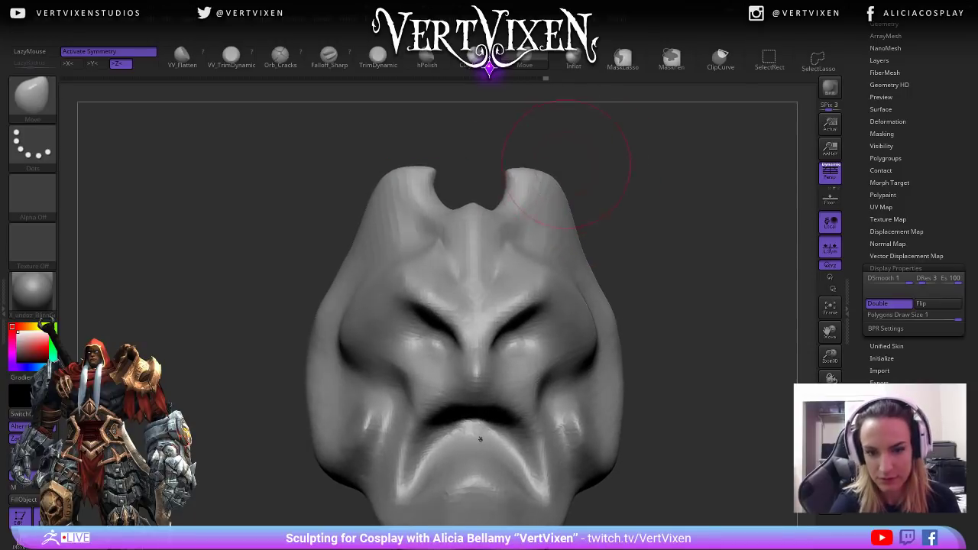
{"action": "key", "text": "ctrl"}
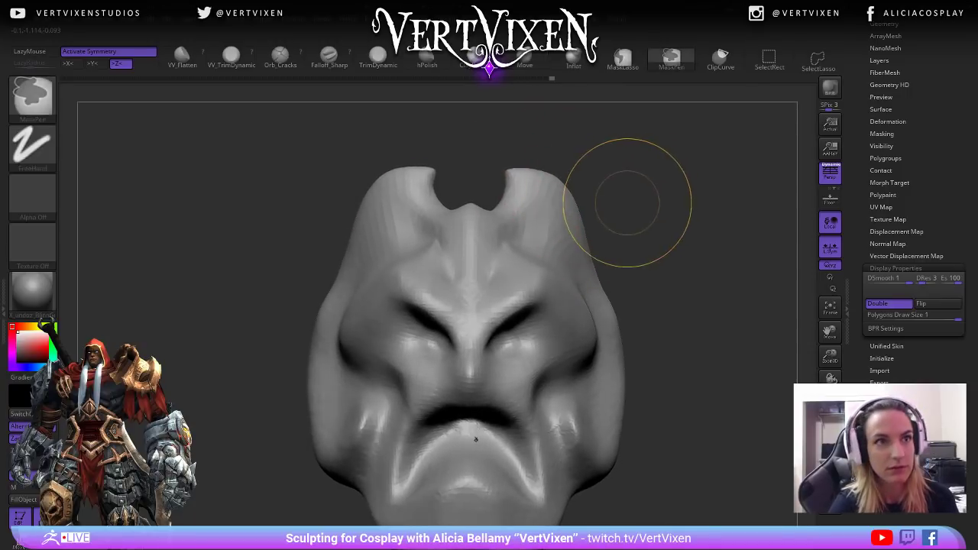
{"action": "left_click_drag", "start_coordinate": [634, 184], "coordinate": [664, 213], "text": "ctrl"}
Reshape the prong tops and pull their inner tips toward the forehead notch, rebuilding the mesh with DynaMesh.
{"action": "left_click_drag", "start_coordinate": [593, 263], "coordinate": [599, 258]}
{"action": "left_click_drag", "start_coordinate": [642, 164], "coordinate": [622, 197]}
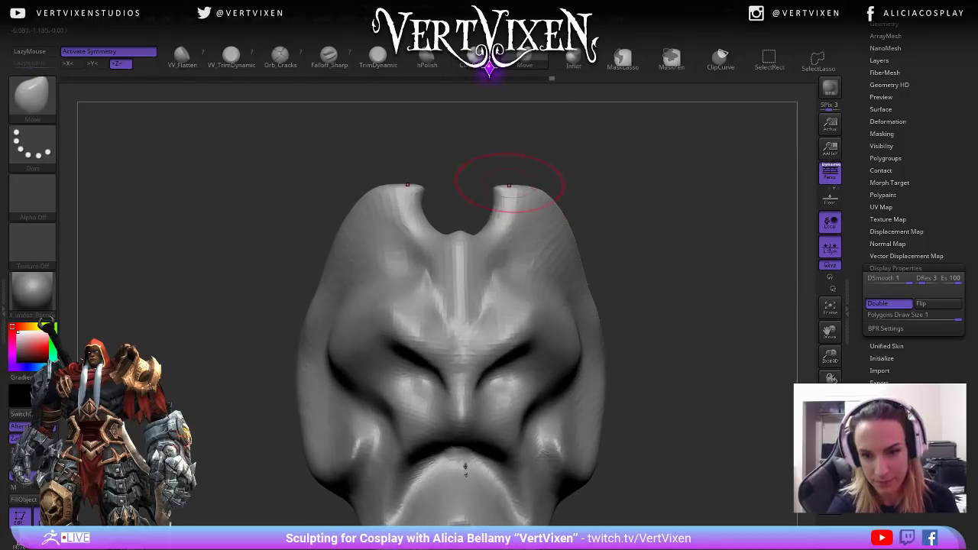
{"action": "right_click", "coordinate": [529, 196]}
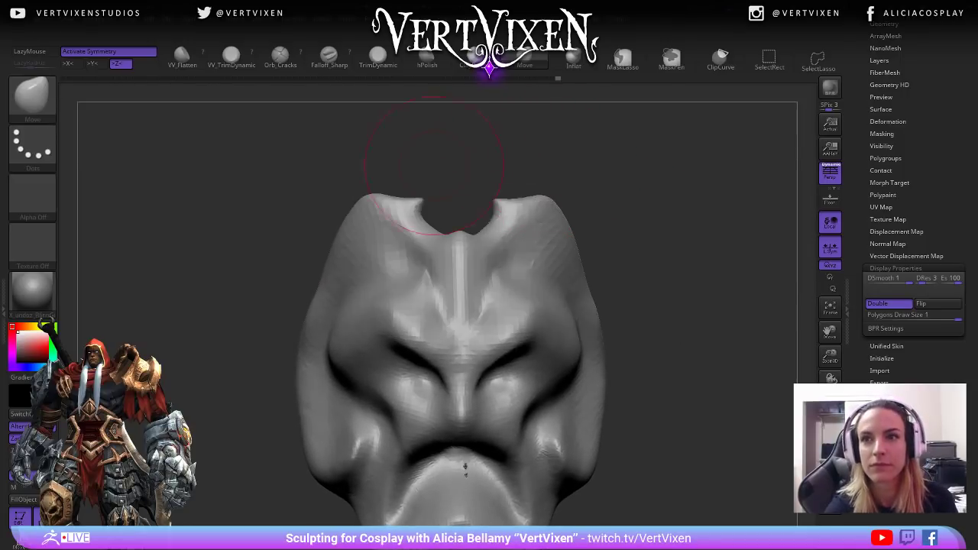
{"action": "mouse_move", "coordinate": [384, 197]}
{"action": "left_mouse_down"}
{"action": "mouse_move", "coordinate": [388, 178]}
{"action": "mouse_move", "coordinate": [411, 214]}
{"action": "left_mouse_up"}
{"action": "left_click_drag", "start_coordinate": [468, 264], "coordinate": [470, 282]}
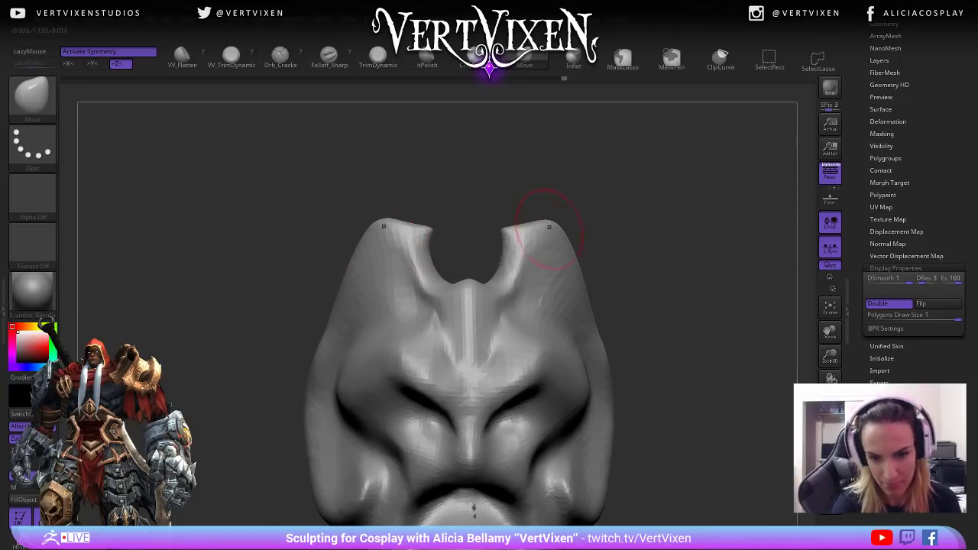
{"action": "left_click_drag", "start_coordinate": [609, 190], "coordinate": [606, 219], "text": "alt"}
{"action": "left_click_drag", "start_coordinate": [630, 217], "coordinate": [652, 281], "text": "ctrl"}
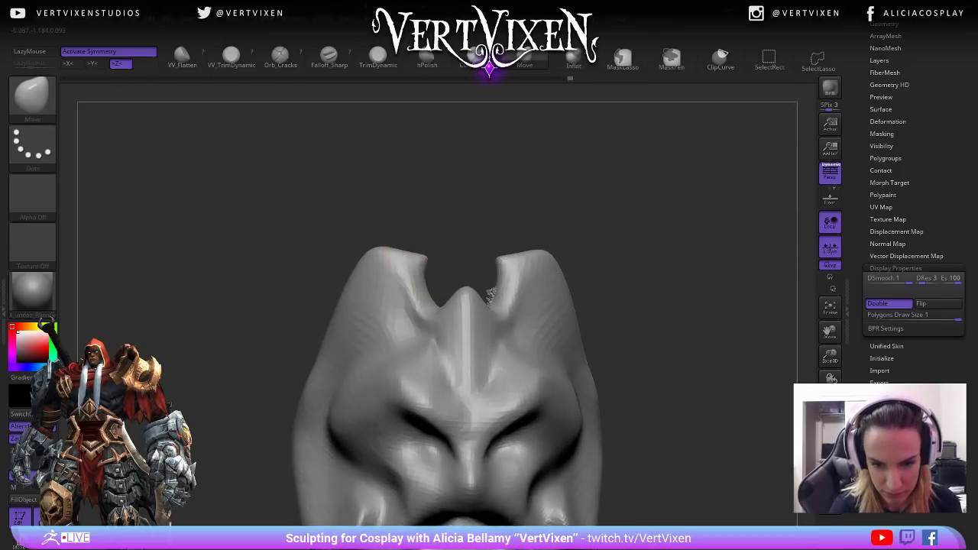
{"action": "left_click_drag", "start_coordinate": [586, 200], "coordinate": [652, 268], "text": "ctrl"}
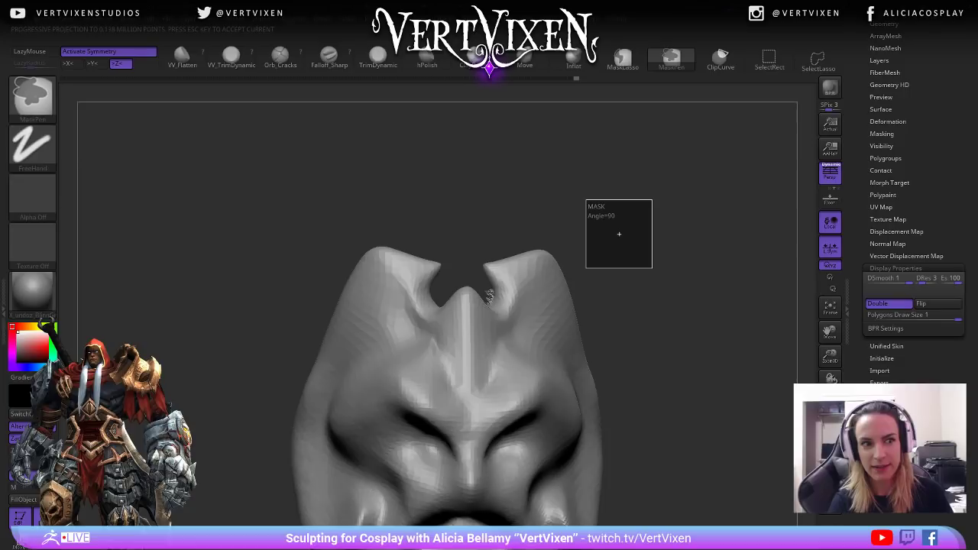
Try to clear the jagged fragments inside the forehead notch by smoothing them and rebuilding the mesh with DynaMesh.
{"action": "left_click_drag", "start_coordinate": [619, 234], "coordinate": [711, 283]}
{"action": "right_click", "coordinate": [592, 371]}
{"action": "mouse_move", "coordinate": [627, 306]}
{"action": "left_mouse_down"}
{"action": "mouse_move", "coordinate": [642, 367]}
{"action": "mouse_move", "coordinate": [687, 275]}
{"action": "mouse_move", "coordinate": [661, 302]}
{"action": "left_mouse_up"}
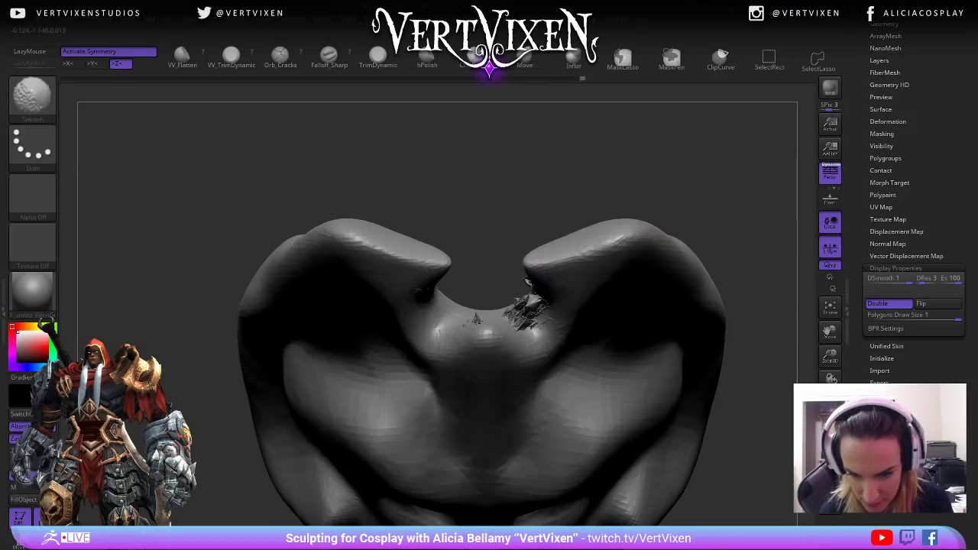
{"action": "left_click_drag", "start_coordinate": [528, 305], "coordinate": [535, 295], "text": "shift"}
{"action": "right_click", "coordinate": [604, 339]}
{"action": "mouse_move", "coordinate": [680, 240]}
{"action": "left_mouse_down"}
{"action": "mouse_move", "coordinate": [684, 214]}
{"action": "mouse_move", "coordinate": [654, 199]}
{"action": "mouse_move", "coordinate": [715, 252]}
{"action": "mouse_move", "coordinate": [688, 283]}
{"action": "mouse_move", "coordinate": [664, 290]}
{"action": "left_mouse_up"}
{"action": "key", "text": "b"}
{"action": "key", "text": "c"}
{"action": "key", "text": "b"}
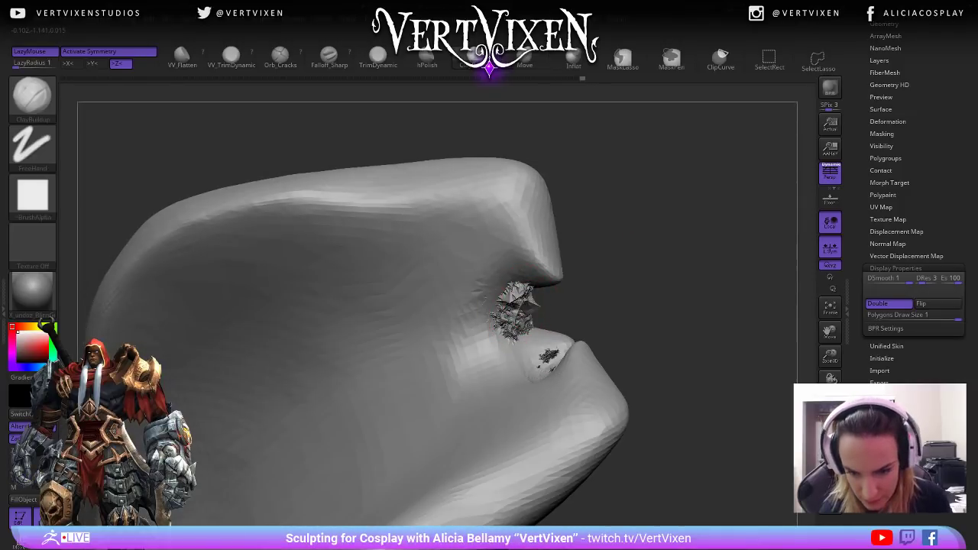
{"action": "key", "text": "ctrl"}
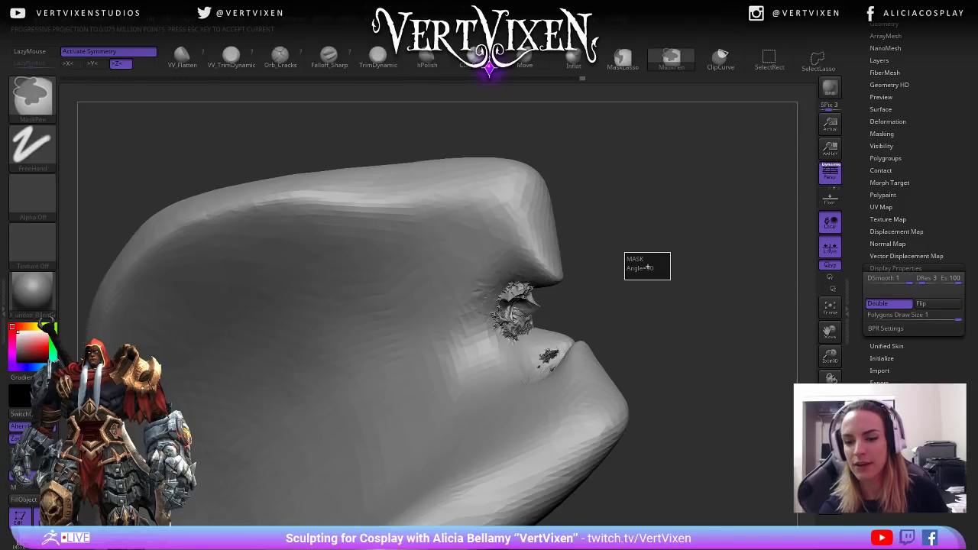
Try to hide the jagged polygons along the inner edge of the forehead notch with lasso selections.
{"action": "mouse_move", "coordinate": [673, 298]}
{"action": "left_mouse_down"}
{"action": "mouse_move", "coordinate": [638, 231]}
{"action": "mouse_move", "coordinate": [688, 237]}
{"action": "mouse_move", "coordinate": [696, 256]}
{"action": "mouse_move", "coordinate": [593, 230]}
{"action": "left_mouse_up"}
{"action": "key", "text": "ctrl+shift"}
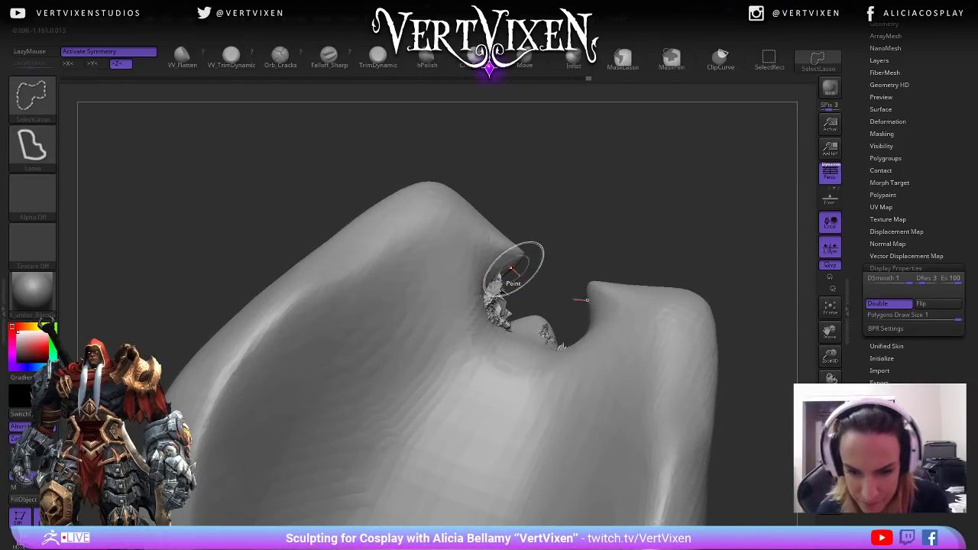
{"action": "left_click_drag", "start_coordinate": [512, 328], "coordinate": [517, 314], "text": "ctrl+alt+shift"}
{"action": "mouse_move", "coordinate": [672, 241]}
{"action": "left_mouse_down"}
{"action": "mouse_move", "coordinate": [535, 256]}
{"action": "mouse_move", "coordinate": [535, 324]}
{"action": "mouse_move", "coordinate": [616, 256]}
{"action": "left_mouse_up"}
{"action": "key", "text": "ctrl"}
{"action": "left_click", "coordinate": [557, 321], "text": "ctrl+shift"}
{"action": "mouse_move", "coordinate": [673, 223]}
{"action": "left_mouse_down"}
{"action": "mouse_move", "coordinate": [688, 218]}
{"action": "mouse_move", "coordinate": [662, 219]}
{"action": "mouse_move", "coordinate": [679, 242]}
{"action": "mouse_move", "coordinate": [642, 284]}
{"action": "mouse_move", "coordinate": [611, 290]}
{"action": "mouse_move", "coordinate": [672, 299]}
{"action": "mouse_move", "coordinate": [623, 289]}
{"action": "left_mouse_up"}
{"action": "left_click_drag", "start_coordinate": [604, 249], "coordinate": [607, 176]}
Try to hide the remaining fragments around the central forehead point from behind with lasso selections.
{"action": "key", "text": "ctrl+shift"}
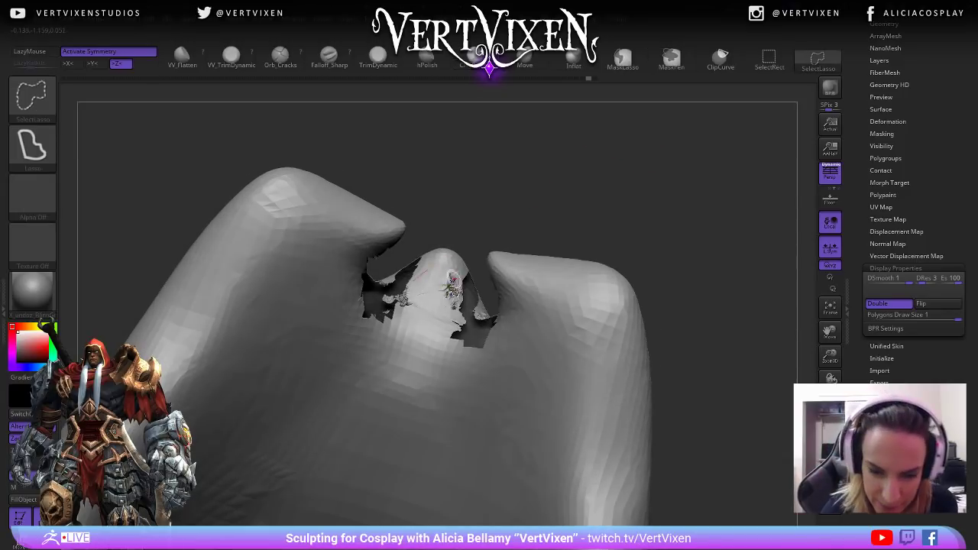
{"action": "left_click_drag", "start_coordinate": [450, 287], "coordinate": [428, 281], "text": "ctrl+alt+shift"}
{"action": "mouse_move", "coordinate": [579, 221]}
{"action": "left_mouse_down"}
{"action": "mouse_move", "coordinate": [535, 225]}
{"action": "mouse_move", "coordinate": [642, 221]}
{"action": "left_mouse_up"}
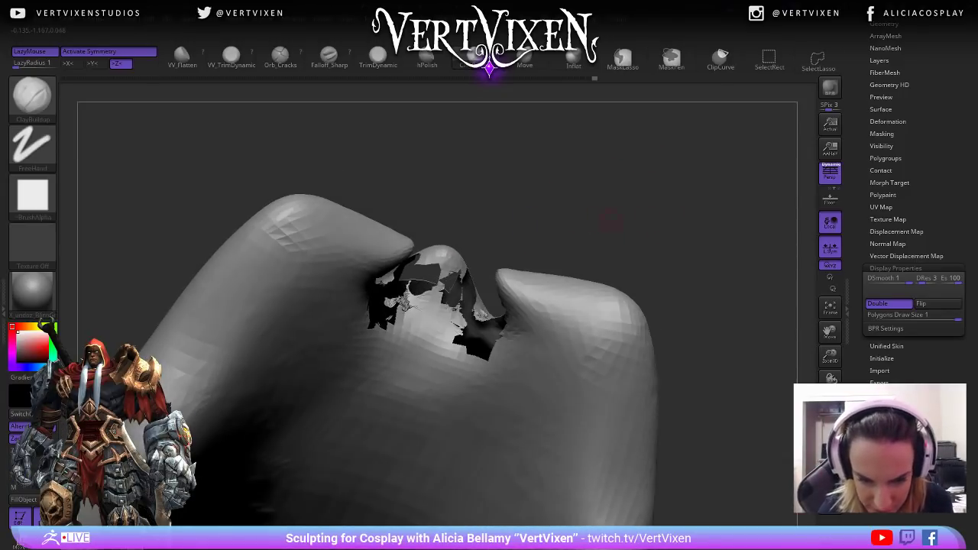
{"action": "left_click_drag", "start_coordinate": [463, 250], "coordinate": [413, 295]}
{"action": "key", "text": "ctrl+shift"}
{"action": "mouse_move", "coordinate": [578, 198]}
{"action": "left_mouse_down"}
{"action": "mouse_move", "coordinate": [535, 214]}
{"action": "mouse_move", "coordinate": [612, 199]}
{"action": "mouse_move", "coordinate": [695, 219]}
{"action": "mouse_move", "coordinate": [692, 207]}
{"action": "mouse_move", "coordinate": [665, 237]}
{"action": "mouse_move", "coordinate": [672, 253]}
{"action": "mouse_move", "coordinate": [688, 214]}
{"action": "mouse_move", "coordinate": [587, 256]}
{"action": "left_mouse_up"}
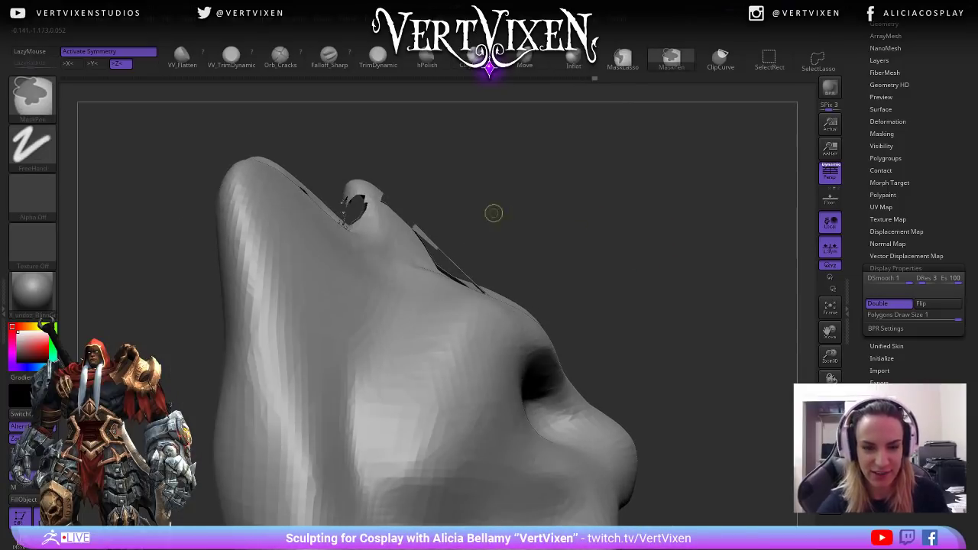
Try a lasso selection over the forehead surface in side view, undo it and show the whole mesh.
{"action": "key", "text": "ctrl+shift"}
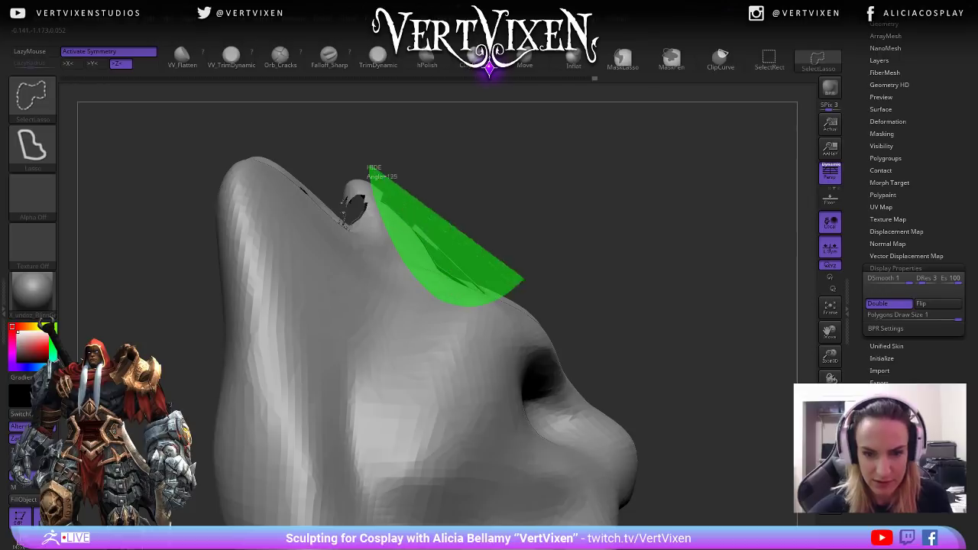
{"action": "left_click_drag", "start_coordinate": [370, 170], "coordinate": [372, 167], "text": "ctrl+shift"}
{"action": "key", "text": "ctrl+z"}
{"action": "mouse_move", "coordinate": [537, 188]}
{"action": "left_mouse_down"}
{"action": "mouse_move", "coordinate": [451, 200]}
{"action": "mouse_move", "coordinate": [547, 192]}
{"action": "mouse_move", "coordinate": [634, 200]}
{"action": "mouse_move", "coordinate": [659, 268]}
{"action": "mouse_move", "coordinate": [733, 222]}
{"action": "mouse_move", "coordinate": [747, 186]}
{"action": "mouse_move", "coordinate": [718, 214]}
{"action": "mouse_move", "coordinate": [680, 221]}
{"action": "mouse_move", "coordinate": [624, 188]}
{"action": "left_mouse_up"}
{"action": "left_click", "coordinate": [551, 196], "text": "ctrl+shift"}
Hide the jagged polygons along the sides of the forehead notch with lasso selections from behind.
{"action": "key", "text": "ctrl+shift"}
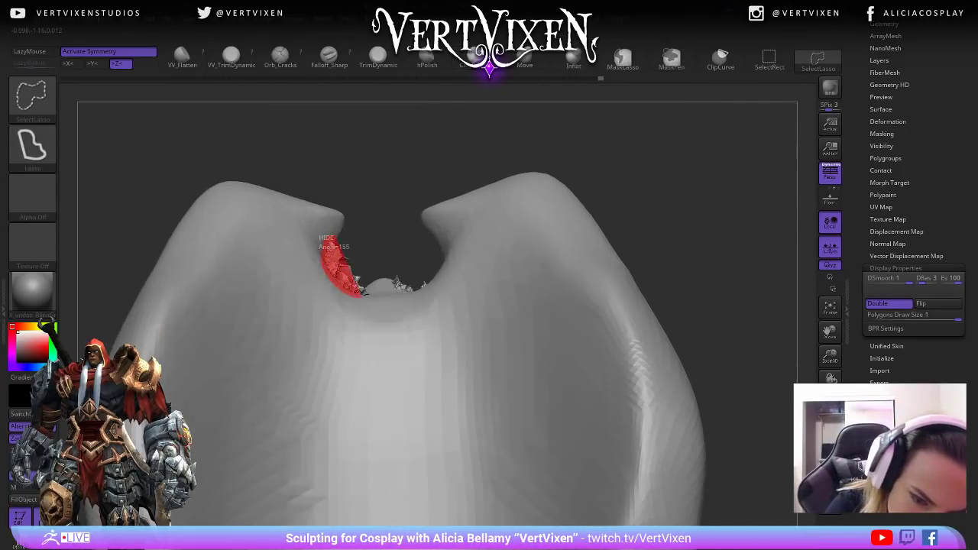
{"action": "left_click_drag", "start_coordinate": [327, 238], "coordinate": [329, 238], "text": "ctrl+alt+shift"}
{"action": "mouse_move", "coordinate": [628, 166]}
{"action": "left_mouse_down"}
{"action": "mouse_move", "coordinate": [631, 178]}
{"action": "mouse_move", "coordinate": [611, 184]}
{"action": "mouse_move", "coordinate": [527, 195]}
{"action": "mouse_move", "coordinate": [665, 184]}
{"action": "mouse_move", "coordinate": [628, 186]}
{"action": "left_mouse_up"}
{"action": "key", "text": "ctrl+shift"}
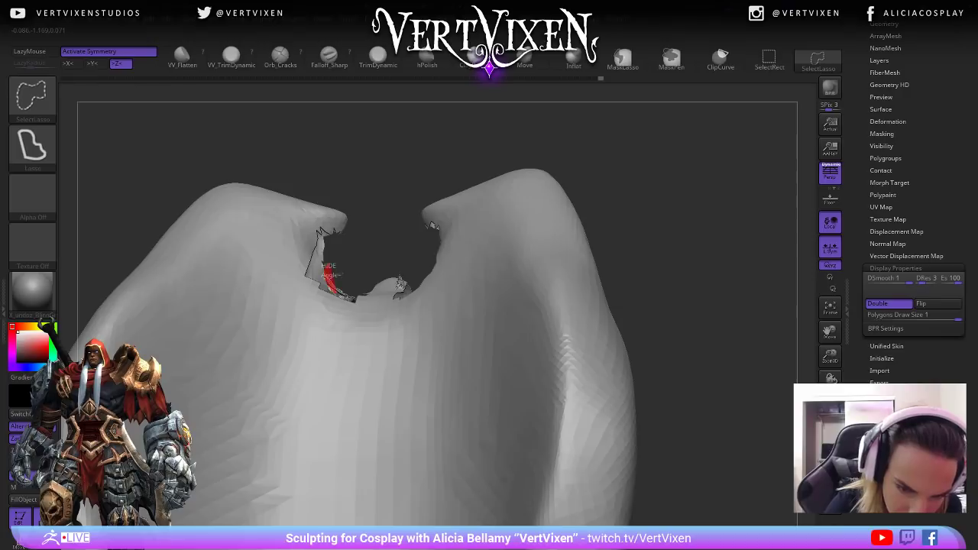
{"action": "mouse_move", "coordinate": [334, 262]}
{"action": "left_mouse_down"}
{"action": "mouse_move", "coordinate": [375, 275]}
{"action": "mouse_move", "coordinate": [386, 230]}
{"action": "left_mouse_up"}
{"action": "key", "text": "ctrl+shift"}
{"action": "left_click_drag", "start_coordinate": [555, 138], "coordinate": [412, 149]}
{"action": "mouse_move", "coordinate": [672, 164]}
{"action": "left_mouse_down"}
{"action": "mouse_move", "coordinate": [585, 186]}
{"action": "mouse_move", "coordinate": [583, 210]}
{"action": "mouse_move", "coordinate": [674, 150]}
{"action": "left_mouse_up"}
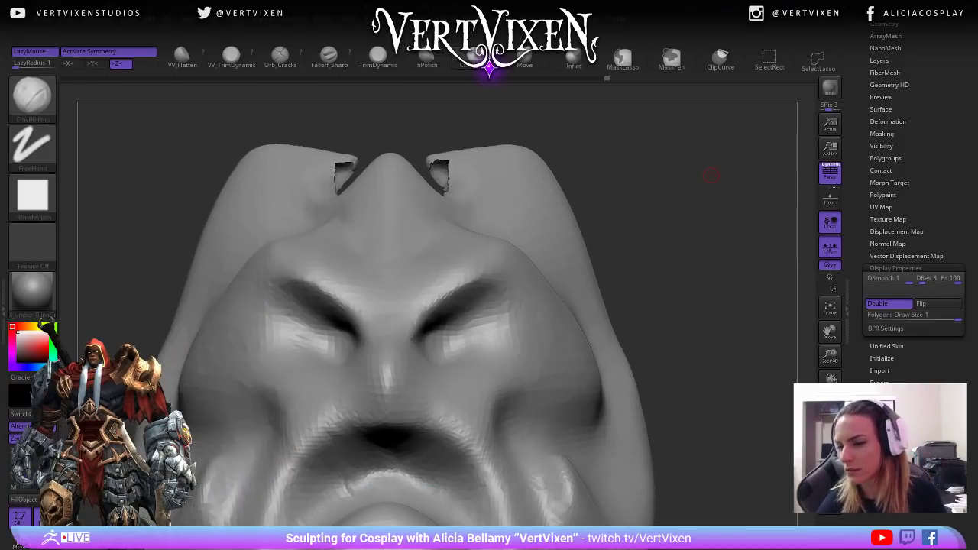
Try to fill the openings around the forehead notch with Close Holes.
{"action": "key", "text": "w"}
{"action": "left_click", "coordinate": [885, 286]}
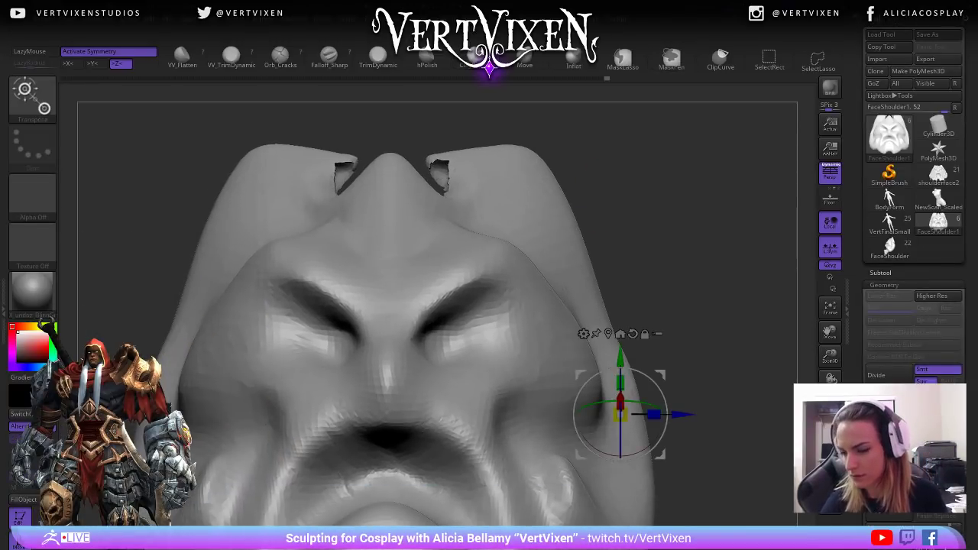
{"action": "mouse_move", "coordinate": [700, 164]}
{"action": "left_mouse_down"}
{"action": "mouse_move", "coordinate": [716, 205]}
{"action": "mouse_move", "coordinate": [720, 311]}
{"action": "mouse_move", "coordinate": [657, 445]}
{"action": "left_mouse_up"}
{"action": "key", "text": "b"}
{"action": "key", "text": "c"}
{"action": "key", "text": "b"}
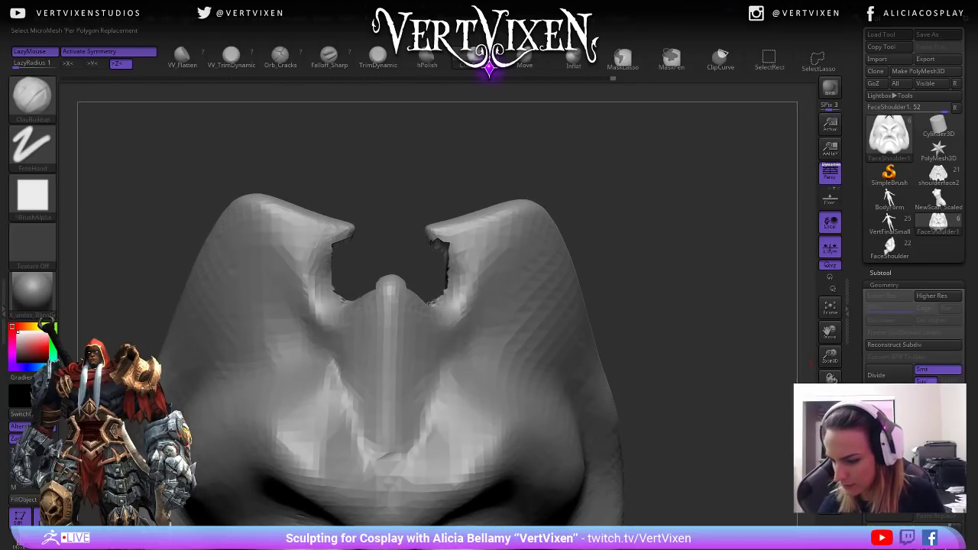
{"action": "left_click_drag", "start_coordinate": [863, 367], "coordinate": [863, 25]}
{"action": "left_click", "coordinate": [934, 222]}
{"action": "left_click_drag", "start_coordinate": [719, 252], "coordinate": [718, 268]}
{"action": "mouse_move", "coordinate": [621, 180]}
{"action": "left_mouse_down"}
{"action": "mouse_move", "coordinate": [620, 207]}
{"action": "mouse_move", "coordinate": [642, 222]}
{"action": "left_mouse_up"}
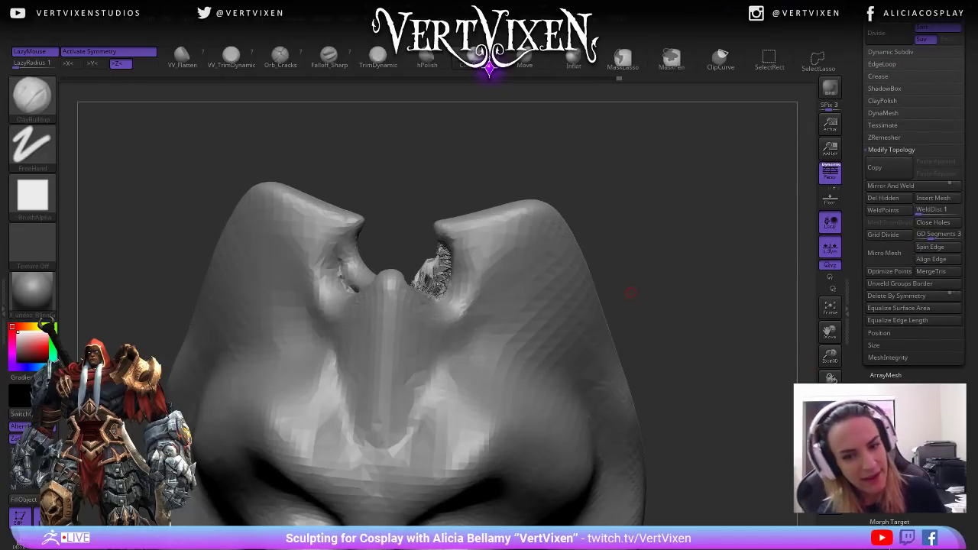
Inspect the filled notch from the side and undo the hole filling.
{"action": "mouse_move", "coordinate": [633, 307]}
{"action": "left_mouse_down"}
{"action": "mouse_move", "coordinate": [667, 286]}
{"action": "mouse_move", "coordinate": [464, 319]}
{"action": "left_mouse_up"}
{"action": "key", "text": "shift"}
{"action": "mouse_move", "coordinate": [657, 295]}
{"action": "left_mouse_down"}
{"action": "mouse_move", "coordinate": [703, 294]}
{"action": "mouse_move", "coordinate": [580, 295]}
{"action": "mouse_move", "coordinate": [688, 269]}
{"action": "mouse_move", "coordinate": [722, 273]}
{"action": "mouse_move", "coordinate": [669, 298]}
{"action": "mouse_move", "coordinate": [716, 300]}
{"action": "left_mouse_up"}
{"action": "key", "text": "ctrl+z"}
{"action": "key", "text": "ctrl+z"}
{"action": "key", "text": "ctrl"}
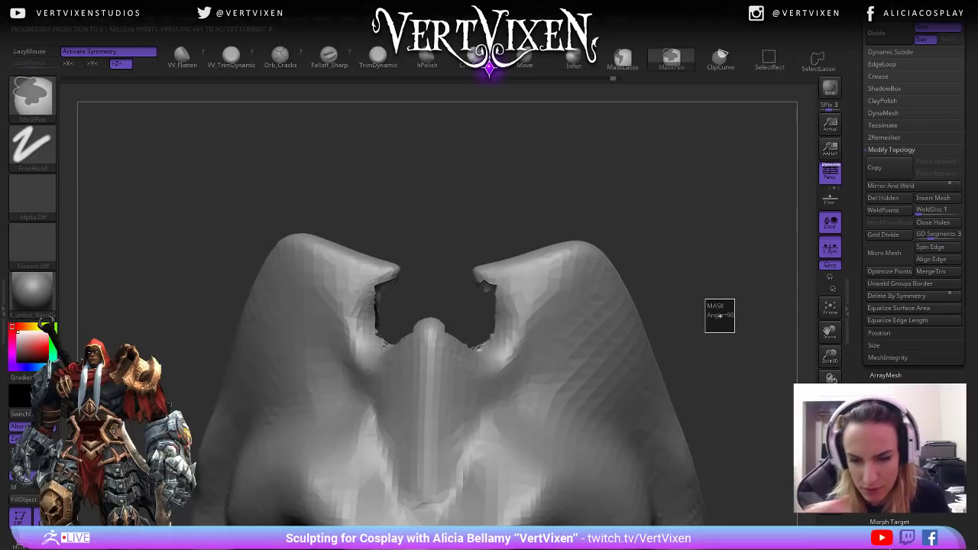
{"action": "key", "text": "ctrl+z"}
Delete the hidden polygons and fill the openings around the forehead notch with Close Holes.
{"action": "left_click_drag", "start_coordinate": [746, 338], "coordinate": [811, 281], "text": "alt"}
{"action": "scroll", "coordinate": [938, 250], "scroll_direction": "up", "scroll_amount": 2}
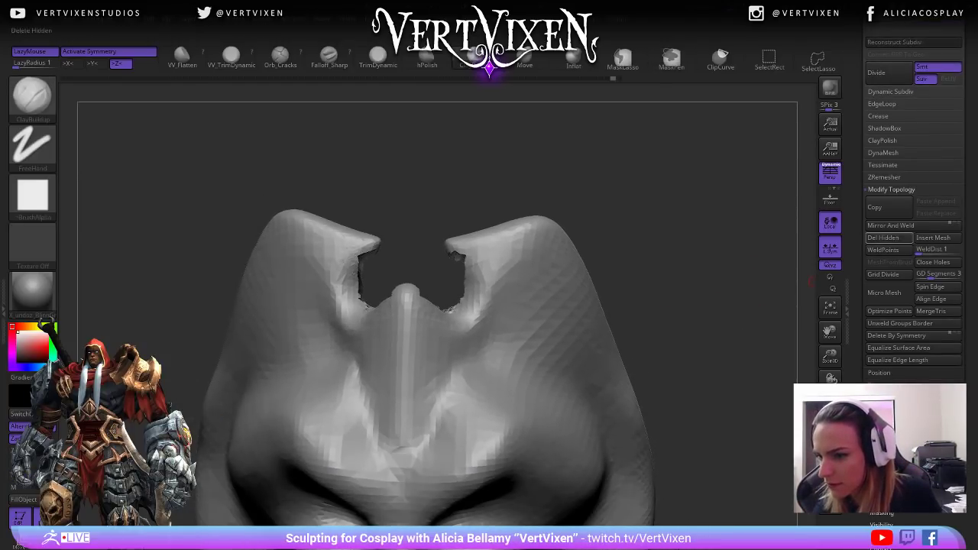
{"action": "left_click", "coordinate": [933, 262]}
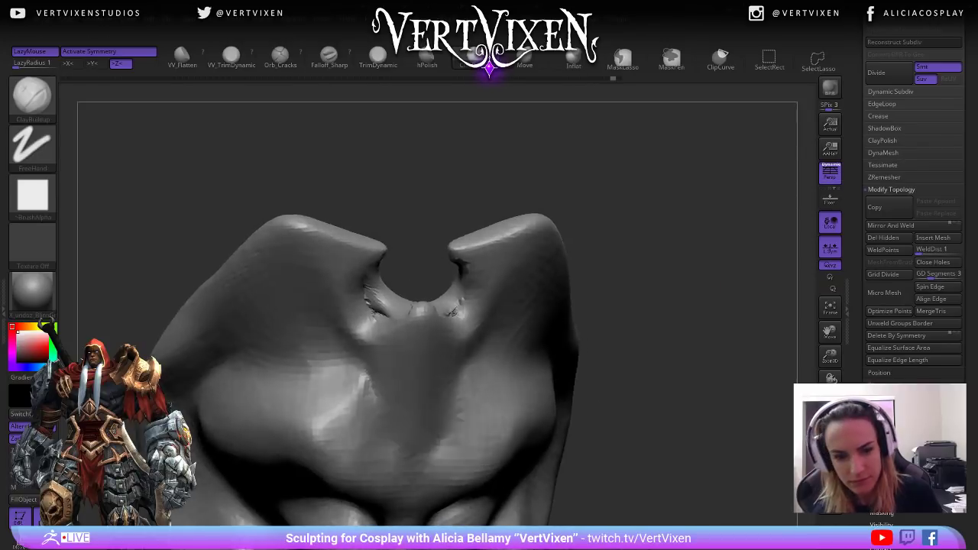
{"action": "key", "text": "shift"}
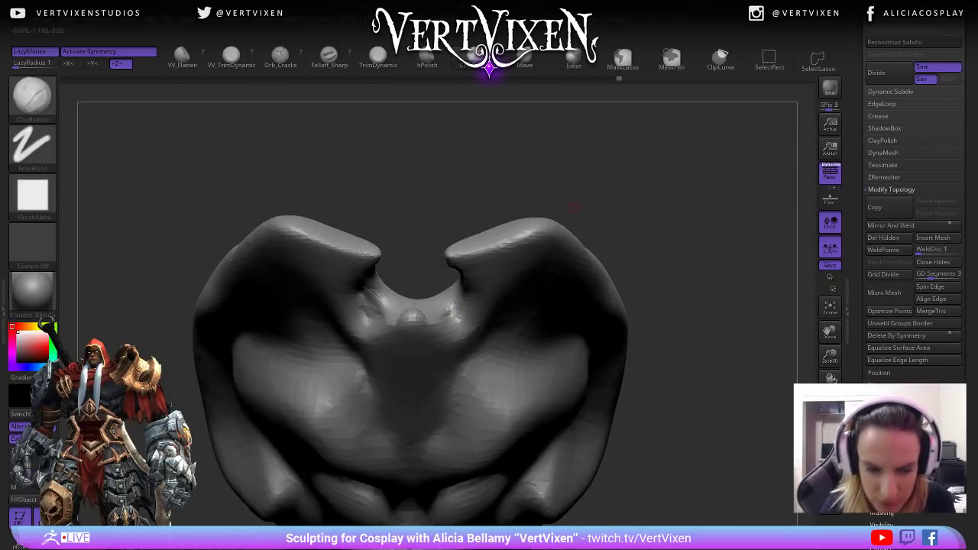
{"action": "mouse_move", "coordinate": [658, 203]}
{"action": "left_mouse_down"}
{"action": "mouse_move", "coordinate": [656, 229]}
{"action": "mouse_move", "coordinate": [658, 199]}
{"action": "mouse_move", "coordinate": [443, 214]}
{"action": "left_mouse_up"}
{"action": "key", "text": "shift"}
{"action": "mouse_move", "coordinate": [512, 191]}
{"action": "left_mouse_down"}
{"action": "mouse_move", "coordinate": [448, 159]}
{"action": "mouse_move", "coordinate": [482, 176]}
{"action": "left_mouse_up"}
{"action": "key", "text": "shift"}
Smooth the rough seam along the inner edge of the forehead notch from the front.
{"action": "right_click", "coordinate": [362, 289]}
{"action": "mouse_move", "coordinate": [382, 240]}
{"action": "left_mouse_down", "text": "alt"}
{"action": "mouse_move", "coordinate": [388, 253]}
{"action": "mouse_move", "coordinate": [401, 223]}
{"action": "mouse_move", "coordinate": [394, 227]}
{"action": "left_mouse_up", "text": "alt"}
{"action": "right_click", "coordinate": [401, 223]}
{"action": "key", "text": "shift"}
{"action": "left_click_drag", "start_coordinate": [359, 285], "coordinate": [349, 307], "text": "shift"}
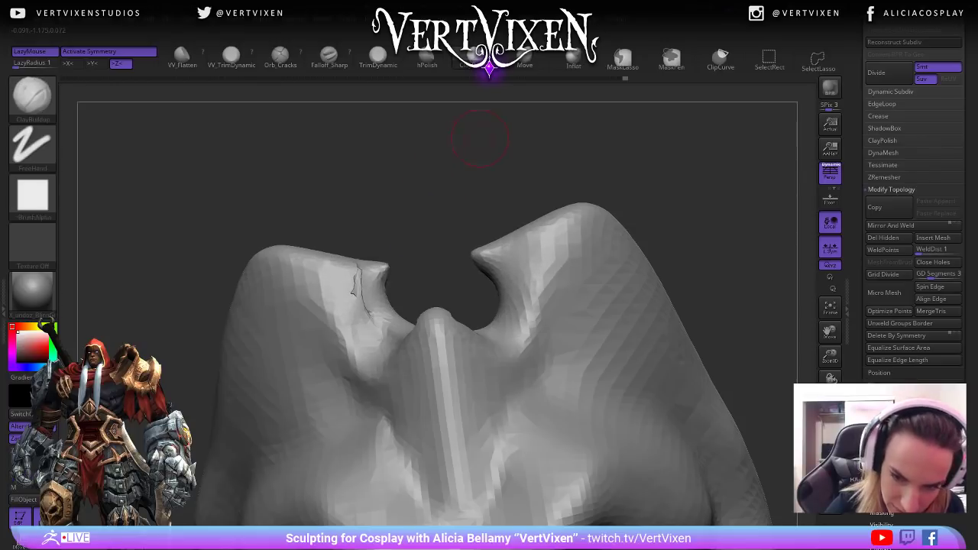
{"action": "left_click_drag", "start_coordinate": [457, 138], "coordinate": [463, 150]}
{"action": "key", "text": "shift"}
{"action": "left_click_drag", "start_coordinate": [451, 290], "coordinate": [366, 298]}
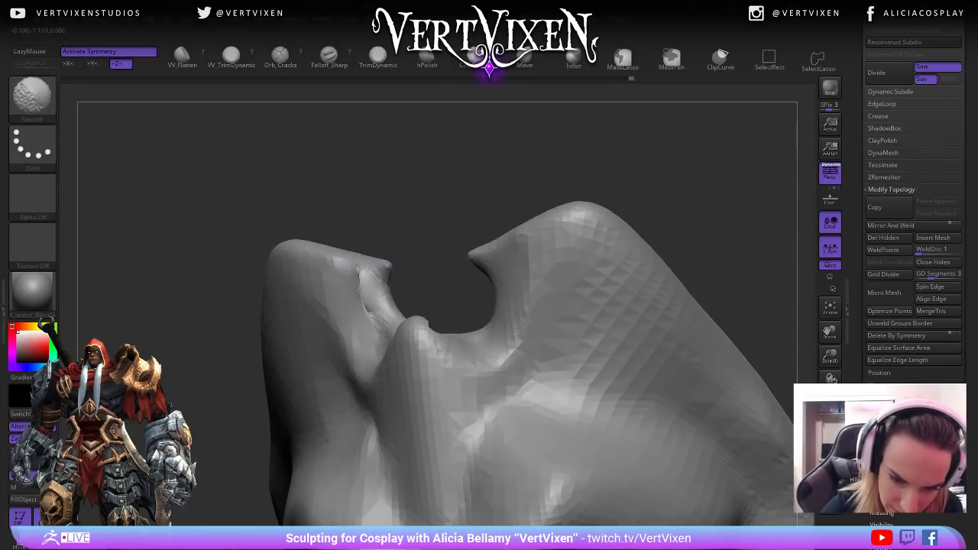
Smooth the cracked and pinched polygons around the notch and its central point from behind.
{"action": "left_click_drag", "start_coordinate": [428, 191], "coordinate": [496, 195]}
{"action": "mouse_move", "coordinate": [451, 229]}
{"action": "left_mouse_down"}
{"action": "mouse_move", "coordinate": [451, 145]}
{"action": "mouse_move", "coordinate": [490, 286]}
{"action": "left_mouse_up"}
{"action": "left_click_drag", "start_coordinate": [459, 191], "coordinate": [611, 206]}
{"action": "mouse_move", "coordinate": [642, 252]}
{"action": "left_mouse_down"}
{"action": "mouse_move", "coordinate": [598, 209]}
{"action": "mouse_move", "coordinate": [611, 201]}
{"action": "mouse_move", "coordinate": [645, 207]}
{"action": "mouse_move", "coordinate": [650, 222]}
{"action": "left_mouse_up"}
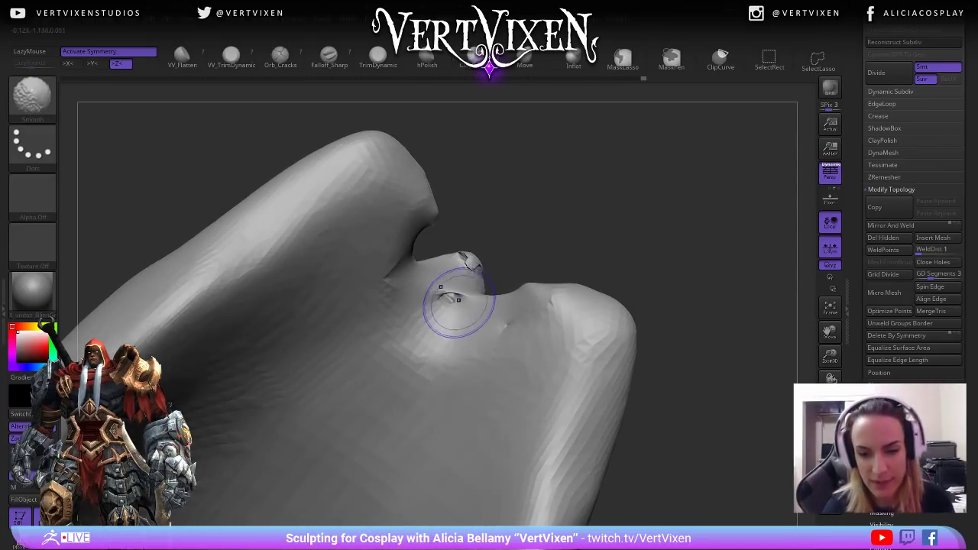
{"action": "left_click_drag", "start_coordinate": [552, 233], "coordinate": [558, 271]}
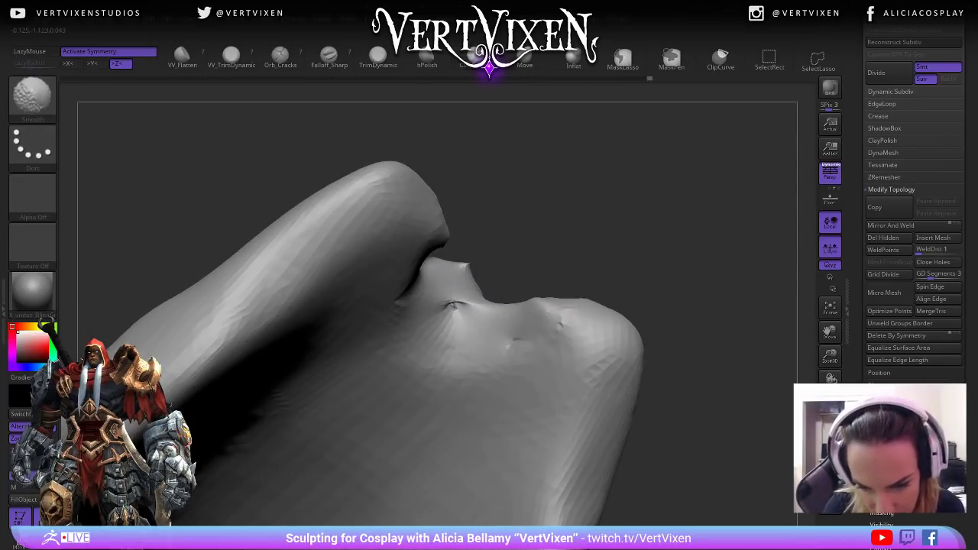
{"action": "mouse_move", "coordinate": [581, 218]}
{"action": "left_mouse_down"}
{"action": "mouse_move", "coordinate": [594, 238]}
{"action": "mouse_move", "coordinate": [596, 207]}
{"action": "mouse_move", "coordinate": [608, 197]}
{"action": "mouse_move", "coordinate": [604, 221]}
{"action": "left_mouse_up"}
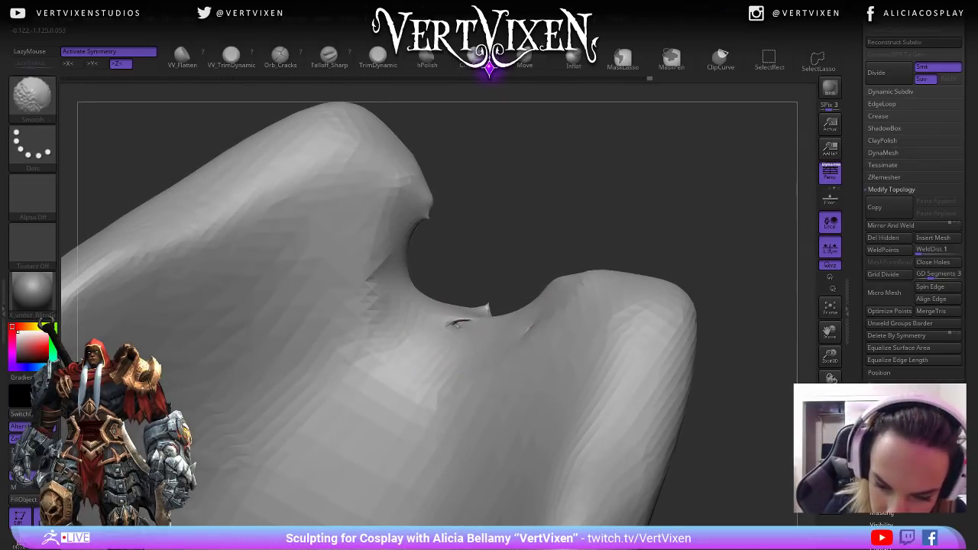
Try to patch the pinched spot behind the notch with the ClayBuildup brush at draw size 7, undoing the last strokes.
{"action": "left_click_drag", "start_coordinate": [457, 427], "coordinate": [532, 234]}
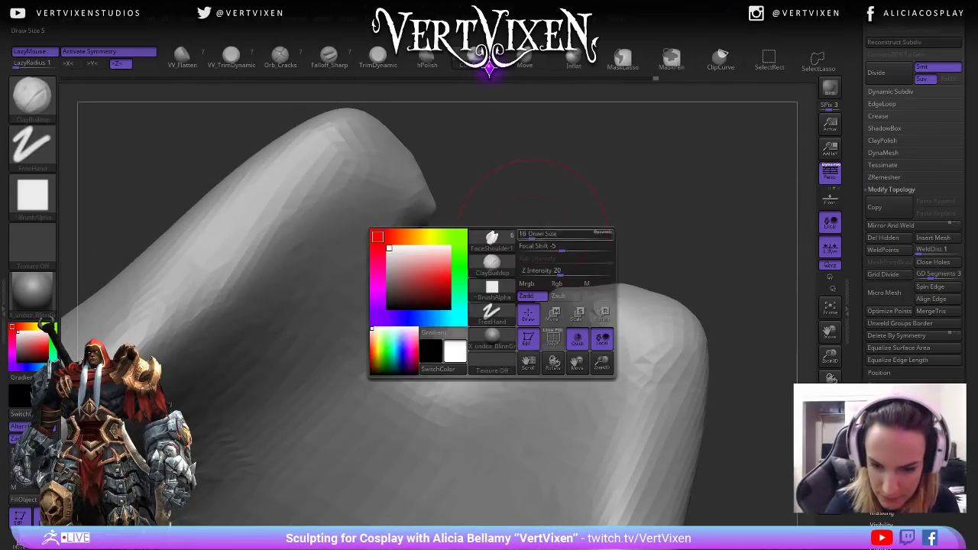
{"action": "key", "text": "space"}
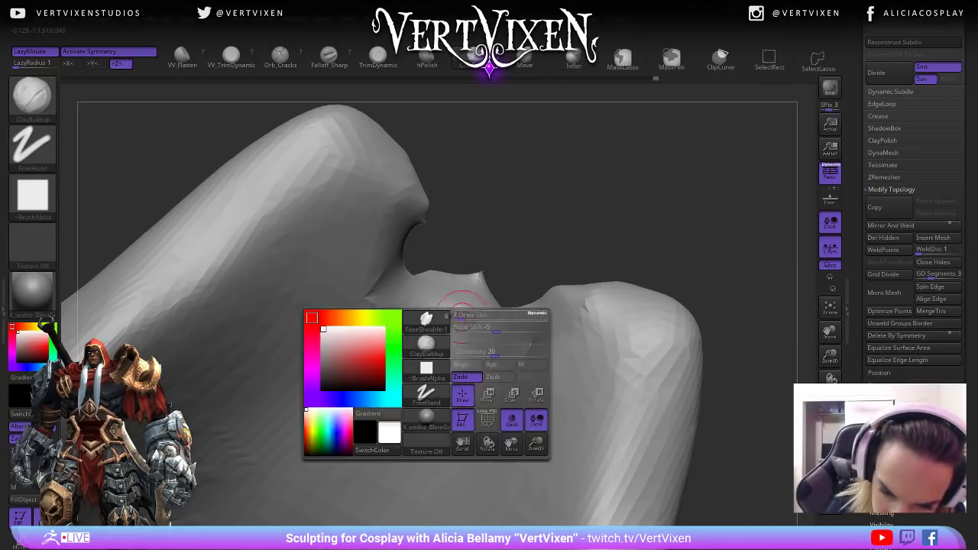
{"action": "right_click_drag", "start_coordinate": [477, 301], "coordinate": [471, 307], "text": "alt"}
{"action": "left_click_drag", "start_coordinate": [533, 190], "coordinate": [648, 200], "text": "ctrl"}
{"action": "left_click_drag", "start_coordinate": [611, 260], "coordinate": [542, 237]}
{"action": "mouse_move", "coordinate": [621, 279]}
{"action": "left_mouse_down"}
{"action": "mouse_move", "coordinate": [535, 294]}
{"action": "mouse_move", "coordinate": [512, 283]}
{"action": "mouse_move", "coordinate": [615, 278]}
{"action": "mouse_move", "coordinate": [633, 295]}
{"action": "mouse_move", "coordinate": [714, 283]}
{"action": "left_mouse_up"}
{"action": "key", "text": "ctrl+z"}
{"action": "key", "text": "ctrl+z"}
Remesh the face piece with ZRemesher at a target polygon count of 5 with Adapt on.
{"action": "mouse_move", "coordinate": [636, 186]}
{"action": "left_mouse_down"}
{"action": "mouse_move", "coordinate": [603, 164]}
{"action": "mouse_move", "coordinate": [714, 207]}
{"action": "mouse_move", "coordinate": [732, 227]}
{"action": "mouse_move", "coordinate": [726, 183]}
{"action": "left_mouse_up"}
{"action": "mouse_move", "coordinate": [680, 302]}
{"action": "left_mouse_down", "text": "alt"}
{"action": "mouse_move", "coordinate": [672, 244]}
{"action": "mouse_move", "coordinate": [677, 405]}
{"action": "left_mouse_up", "text": "alt"}
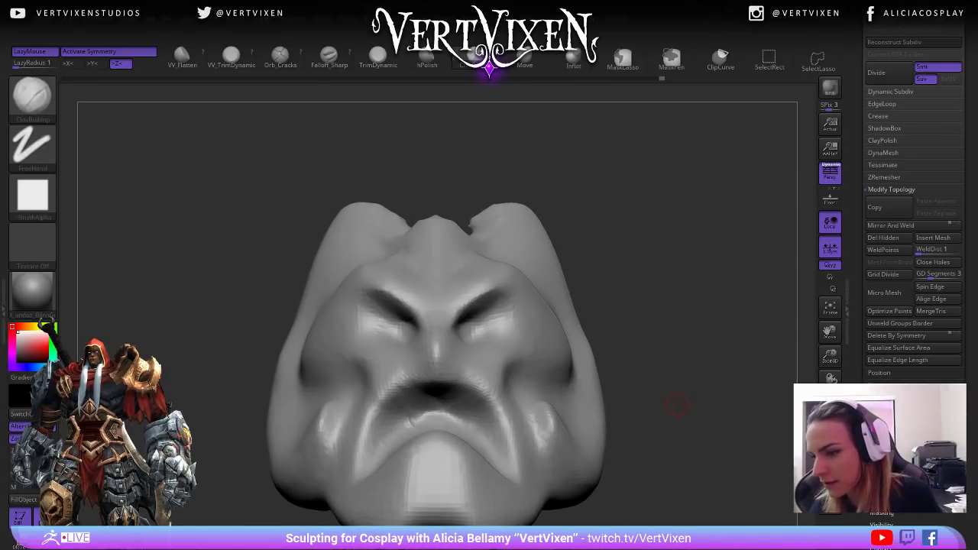
{"action": "left_click_drag", "start_coordinate": [914, 348], "coordinate": [914, 388]}
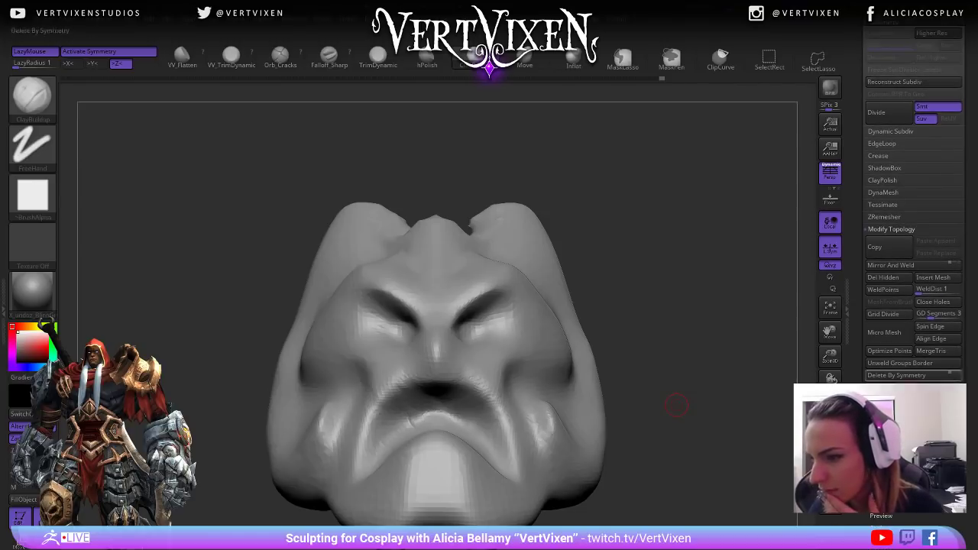
{"action": "left_click_drag", "start_coordinate": [913, 351], "coordinate": [913, 406]}
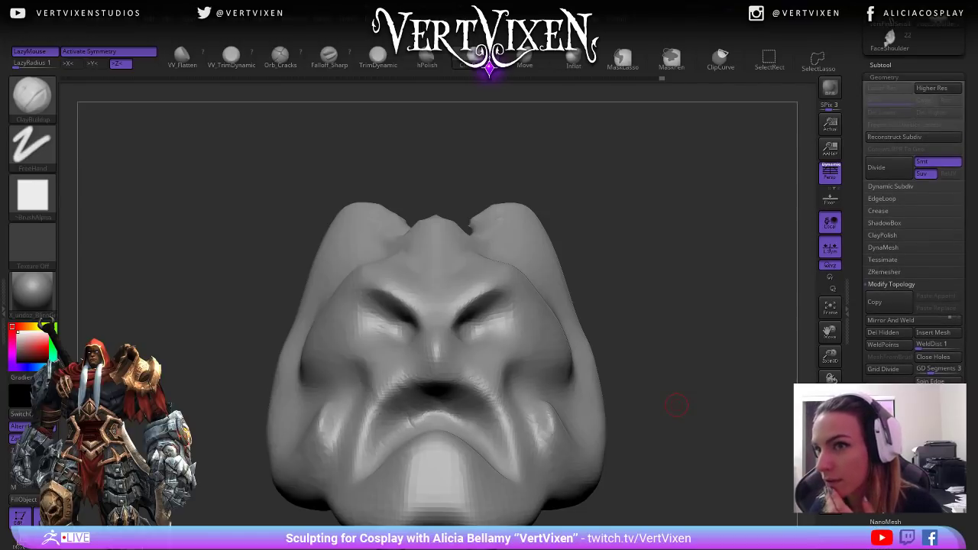
{"action": "left_click", "coordinate": [884, 272]}
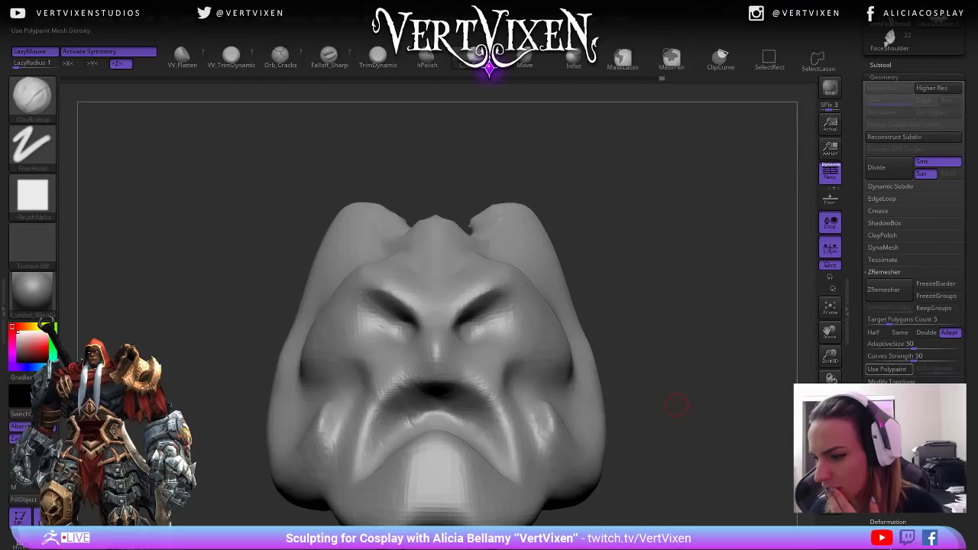
{"action": "left_click", "coordinate": [883, 289]}
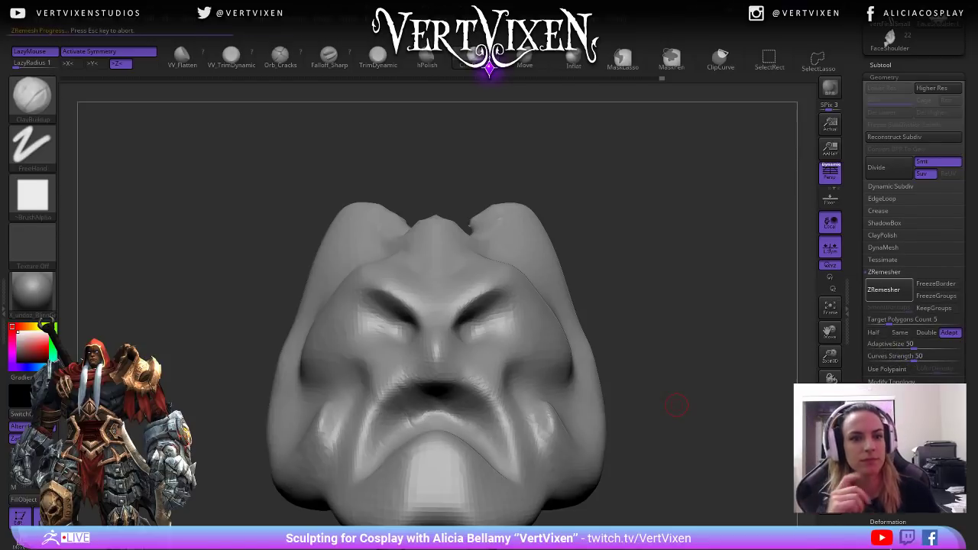
Run ZRemesher a second time with the same settings and check the new mesh from front and back.
{"action": "mouse_move", "coordinate": [676, 405]}
{"action": "left_mouse_down"}
{"action": "mouse_move", "coordinate": [677, 459]}
{"action": "mouse_move", "coordinate": [669, 451]}
{"action": "mouse_move", "coordinate": [714, 295]}
{"action": "mouse_move", "coordinate": [772, 305]}
{"action": "mouse_move", "coordinate": [677, 327]}
{"action": "mouse_move", "coordinate": [677, 398]}
{"action": "mouse_move", "coordinate": [677, 367]}
{"action": "mouse_move", "coordinate": [642, 367]}
{"action": "mouse_move", "coordinate": [660, 363]}
{"action": "left_mouse_up"}
{"action": "left_click_drag", "start_coordinate": [669, 227], "coordinate": [676, 188], "text": "alt"}
{"action": "left_click", "coordinate": [887, 290]}
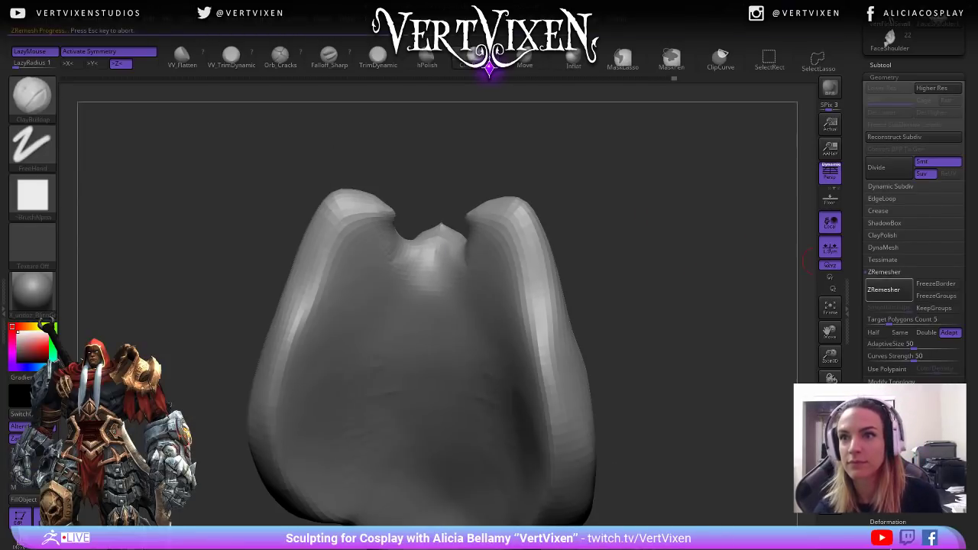
{"action": "left_click_drag", "start_coordinate": [682, 301], "coordinate": [466, 304]}
{"action": "mouse_move", "coordinate": [688, 262]}
{"action": "left_mouse_down"}
{"action": "mouse_move", "coordinate": [691, 314]}
{"action": "mouse_move", "coordinate": [694, 284]}
{"action": "mouse_move", "coordinate": [682, 282]}
{"action": "left_mouse_up"}
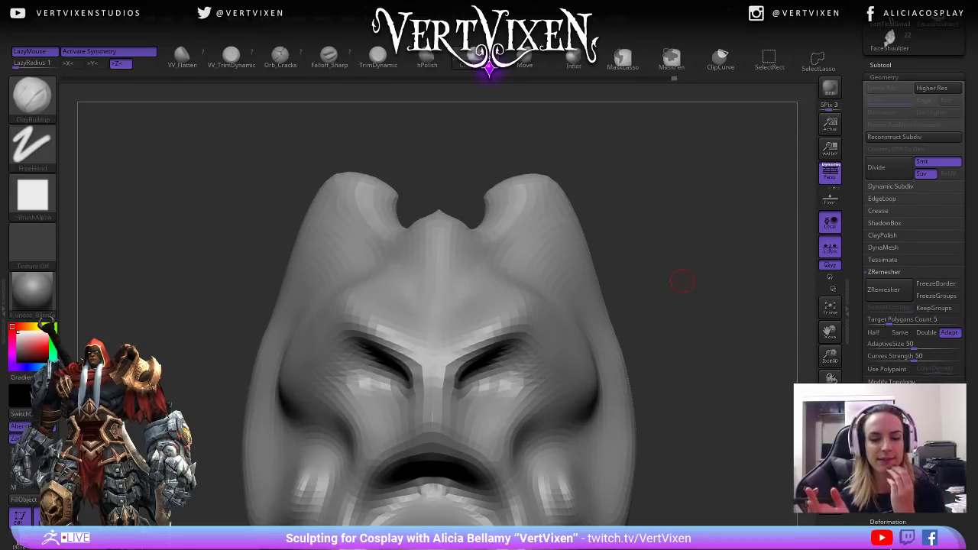
{"action": "mouse_move", "coordinate": [682, 282]}
{"action": "left_mouse_down"}
{"action": "mouse_move", "coordinate": [687, 405]}
{"action": "mouse_move", "coordinate": [716, 459]}
{"action": "mouse_move", "coordinate": [681, 451]}
{"action": "left_mouse_up"}
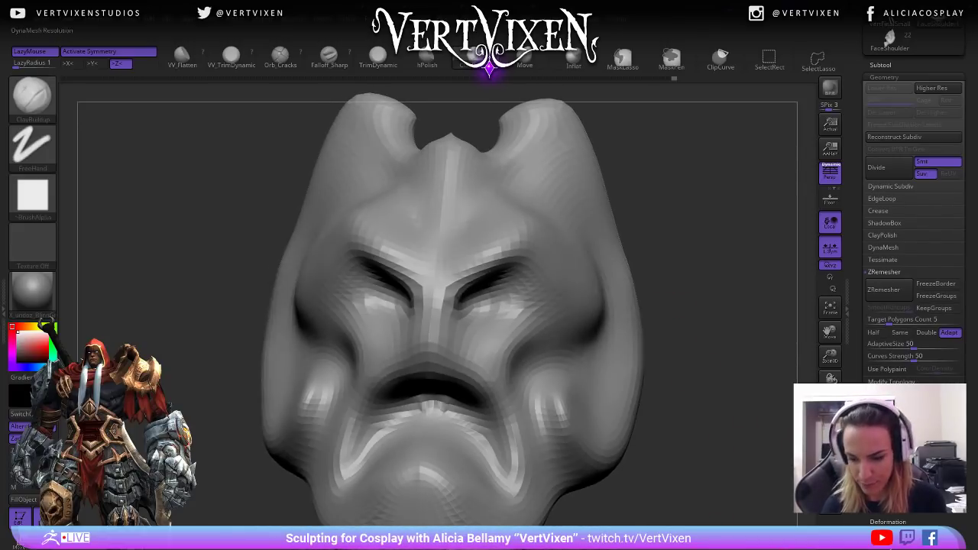
{"action": "mouse_move", "coordinate": [695, 247]}
{"action": "left_mouse_down"}
{"action": "mouse_move", "coordinate": [719, 251]}
{"action": "mouse_move", "coordinate": [692, 256]}
{"action": "mouse_move", "coordinate": [706, 252]}
{"action": "mouse_move", "coordinate": [681, 317]}
{"action": "mouse_move", "coordinate": [718, 321]}
{"action": "mouse_move", "coordinate": [791, 306]}
{"action": "mouse_move", "coordinate": [707, 315]}
{"action": "left_mouse_up"}
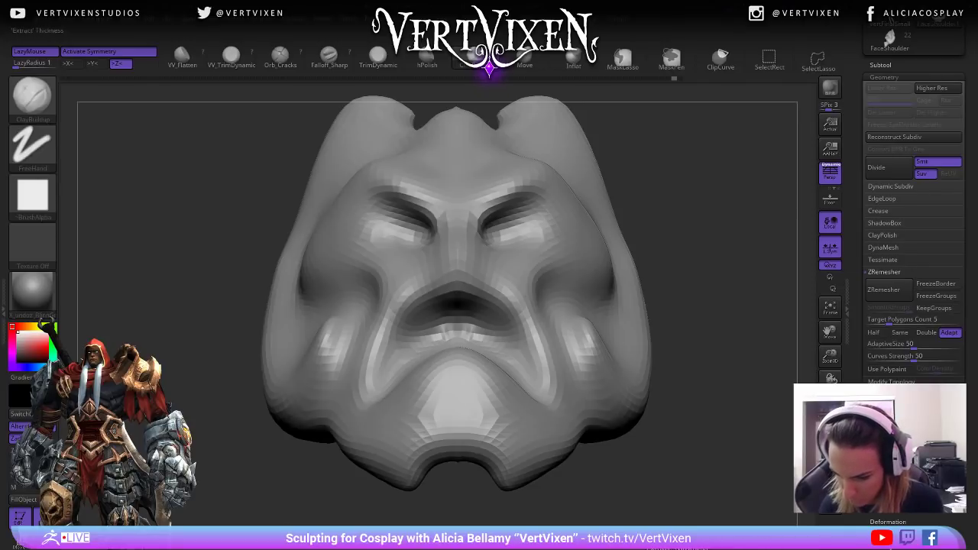
Adjust the shape around the outer corners of the eyes with a resized Move brush.
{"action": "mouse_move", "coordinate": [739, 470]}
{"action": "left_mouse_down", "text": "alt"}
{"action": "mouse_move", "coordinate": [730, 481]}
{"action": "mouse_move", "coordinate": [720, 468]}
{"action": "mouse_move", "coordinate": [683, 317]}
{"action": "left_mouse_up", "text": "alt"}
{"action": "key", "text": "b"}
{"action": "key", "text": "m"}
{"action": "key", "text": "v"}
{"action": "key", "text": "space"}
{"action": "left_click_drag", "start_coordinate": [570, 299], "coordinate": [586, 296]}
{"action": "key", "text": "space"}
{"action": "left_click_drag", "start_coordinate": [665, 287], "coordinate": [611, 284]}
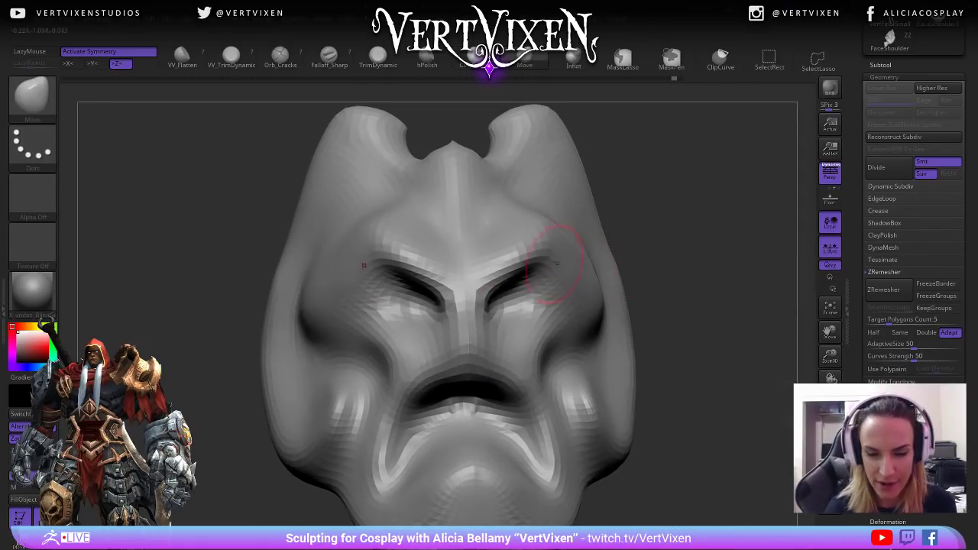
{"action": "key", "text": "space"}
{"action": "left_click_drag", "start_coordinate": [483, 339], "coordinate": [464, 339]}
{"action": "right_click_drag", "start_coordinate": [584, 267], "coordinate": [590, 267]}
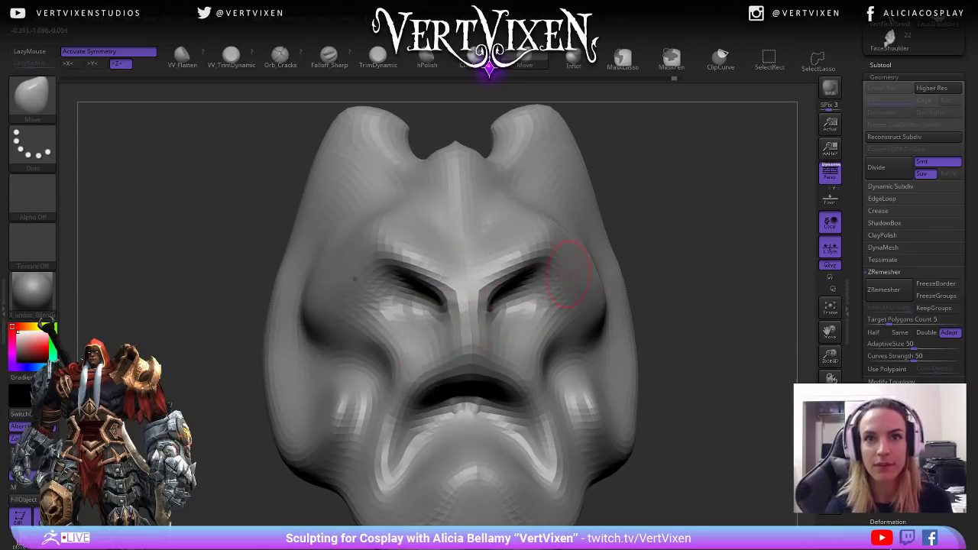
{"action": "left_click_drag", "start_coordinate": [634, 233], "coordinate": [650, 233]}
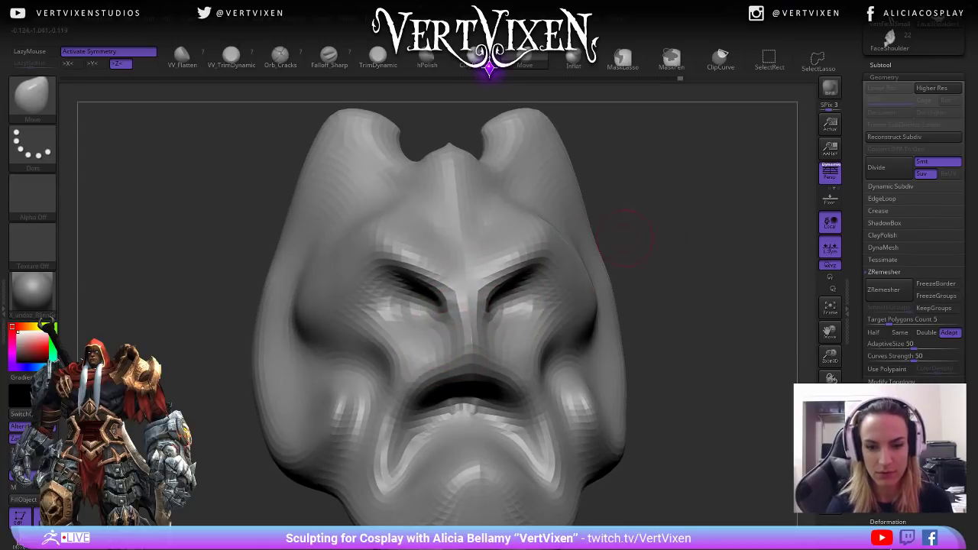
{"action": "mouse_move", "coordinate": [656, 314]}
{"action": "left_mouse_down"}
{"action": "mouse_move", "coordinate": [666, 315]}
{"action": "mouse_move", "coordinate": [668, 295]}
{"action": "mouse_move", "coordinate": [658, 320]}
{"action": "mouse_move", "coordinate": [546, 372]}
{"action": "mouse_move", "coordinate": [656, 314]}
{"action": "left_mouse_up"}
Reshape the outer rim beside the cheeks with a larger Move brush, smoothing where needed.
{"action": "key", "text": "space"}
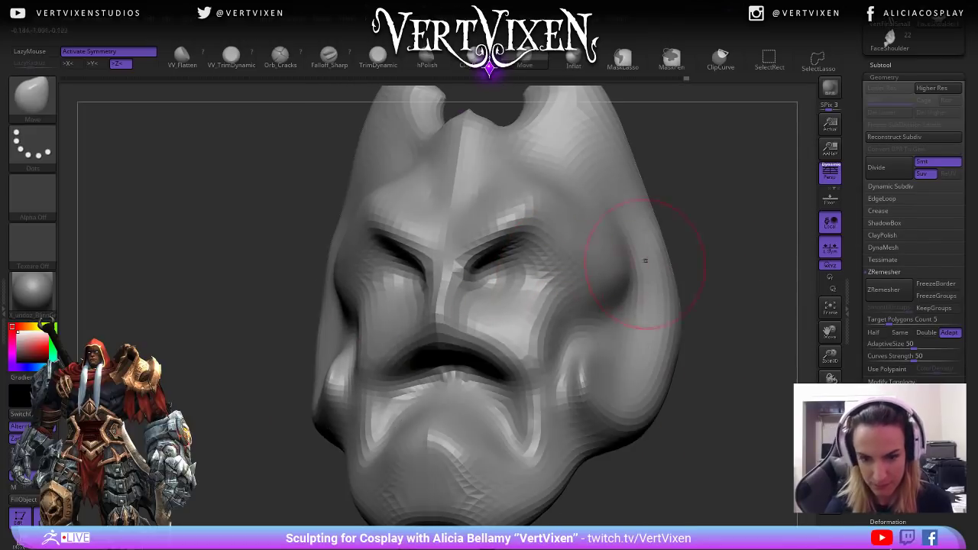
{"action": "left_click_drag", "start_coordinate": [681, 283], "coordinate": [753, 291]}
{"action": "mouse_move", "coordinate": [386, 348]}
{"action": "left_mouse_down", "text": "shift"}
{"action": "mouse_move", "coordinate": [371, 367]}
{"action": "mouse_move", "coordinate": [379, 356]}
{"action": "left_mouse_up", "text": "shift"}
{"action": "key", "text": "space"}
{"action": "left_click_drag", "start_coordinate": [650, 383], "coordinate": [609, 341]}
{"action": "key", "text": "space"}
Pull the lower side flaps outward into a wider, rounder outline with the Move brush.
{"action": "mouse_move", "coordinate": [665, 237]}
{"action": "left_mouse_down"}
{"action": "mouse_move", "coordinate": [677, 266]}
{"action": "mouse_move", "coordinate": [746, 275]}
{"action": "mouse_move", "coordinate": [700, 294]}
{"action": "mouse_move", "coordinate": [707, 306]}
{"action": "mouse_move", "coordinate": [612, 325]}
{"action": "mouse_move", "coordinate": [620, 324]}
{"action": "left_mouse_up"}
{"action": "left_click_drag", "start_coordinate": [609, 400], "coordinate": [616, 420]}
{"action": "mouse_move", "coordinate": [625, 292]}
{"action": "left_mouse_down"}
{"action": "mouse_move", "coordinate": [680, 295]}
{"action": "mouse_move", "coordinate": [625, 296]}
{"action": "left_mouse_up"}
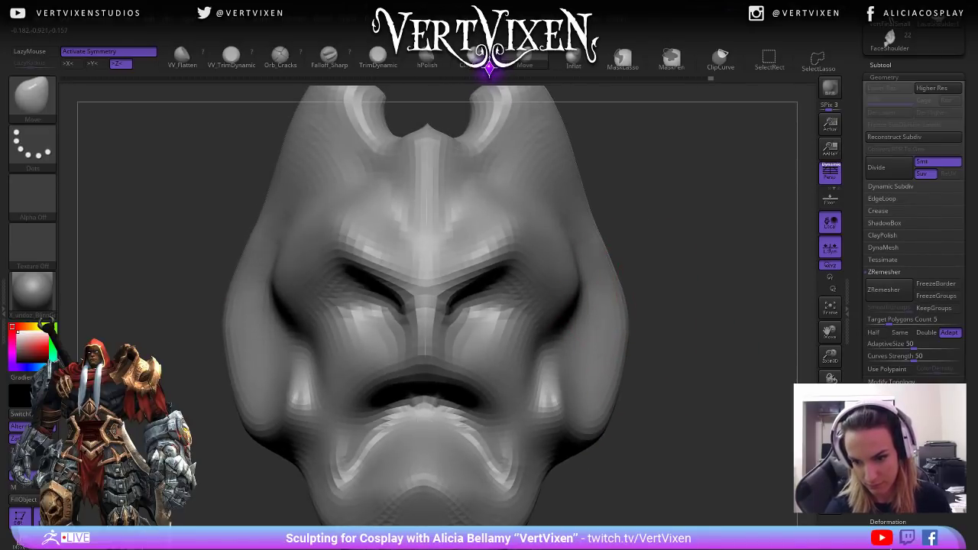
{"action": "left_click_drag", "start_coordinate": [619, 336], "coordinate": [630, 340]}
{"action": "left_click_drag", "start_coordinate": [603, 413], "coordinate": [614, 419]}
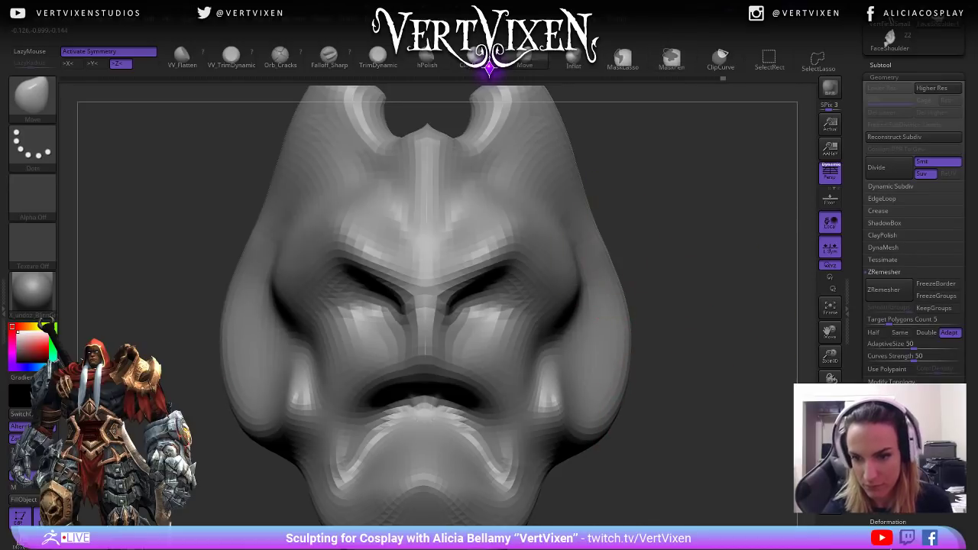
{"action": "mouse_move", "coordinate": [692, 146]}
{"action": "left_mouse_down"}
{"action": "mouse_move", "coordinate": [697, 239]}
{"action": "mouse_move", "coordinate": [627, 440]}
{"action": "left_mouse_up"}
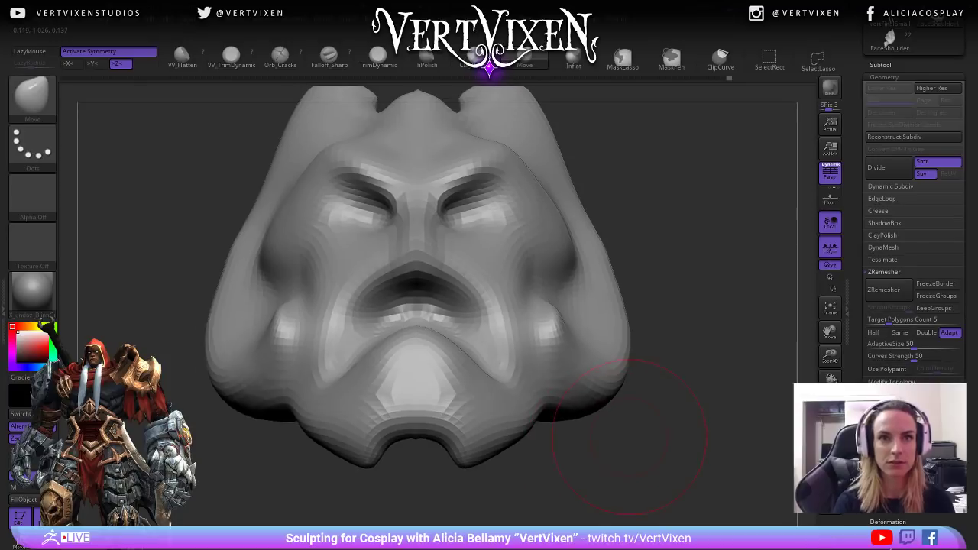
{"action": "left_click_drag", "start_coordinate": [650, 374], "coordinate": [612, 428]}
Build up clay along the outer rim beside the cheek with ClayBuildup and smooth the strokes.
{"action": "key", "text": "space"}
{"action": "key", "text": "b"}
{"action": "key", "text": "c"}
{"action": "key", "text": "b"}
{"action": "mouse_move", "coordinate": [331, 168]}
{"action": "left_mouse_down"}
{"action": "mouse_move", "coordinate": [319, 294]}
{"action": "mouse_move", "coordinate": [340, 347]}
{"action": "mouse_move", "coordinate": [394, 370]}
{"action": "left_mouse_up"}
{"action": "left_click_drag", "start_coordinate": [229, 321], "coordinate": [298, 321]}
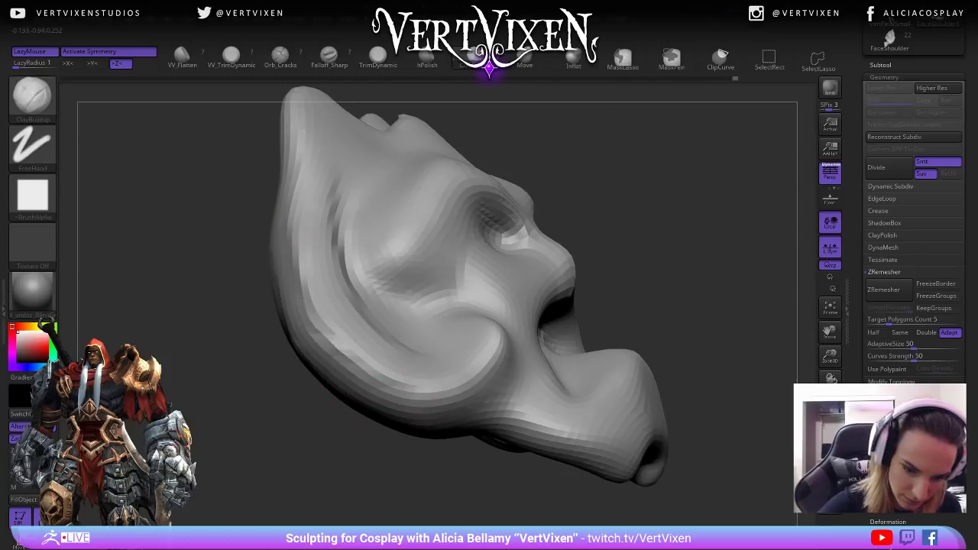
{"action": "mouse_move", "coordinate": [426, 419]}
{"action": "left_mouse_down", "text": "shift"}
{"action": "mouse_move", "coordinate": [340, 301]}
{"action": "mouse_move", "coordinate": [334, 428]}
{"action": "left_mouse_up", "text": "shift"}
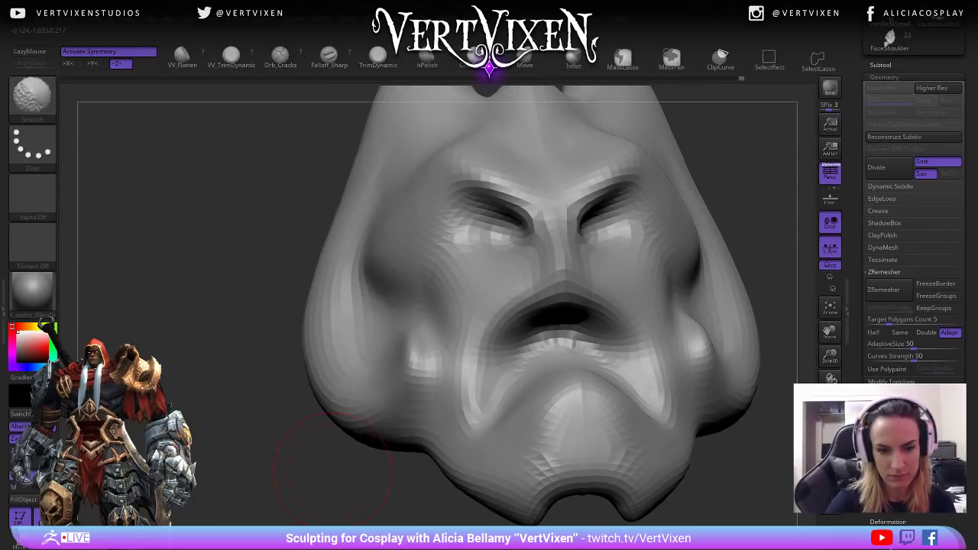
{"action": "left_click_drag", "start_coordinate": [334, 469], "coordinate": [242, 467], "text": "alt"}
Refine the groove between the cheek and the outer rim with ClayBuildup strokes and smoothing.
{"action": "mouse_move", "coordinate": [719, 252]}
{"action": "left_mouse_down"}
{"action": "mouse_move", "coordinate": [612, 231]}
{"action": "mouse_move", "coordinate": [639, 269]}
{"action": "mouse_move", "coordinate": [664, 261]}
{"action": "left_mouse_up"}
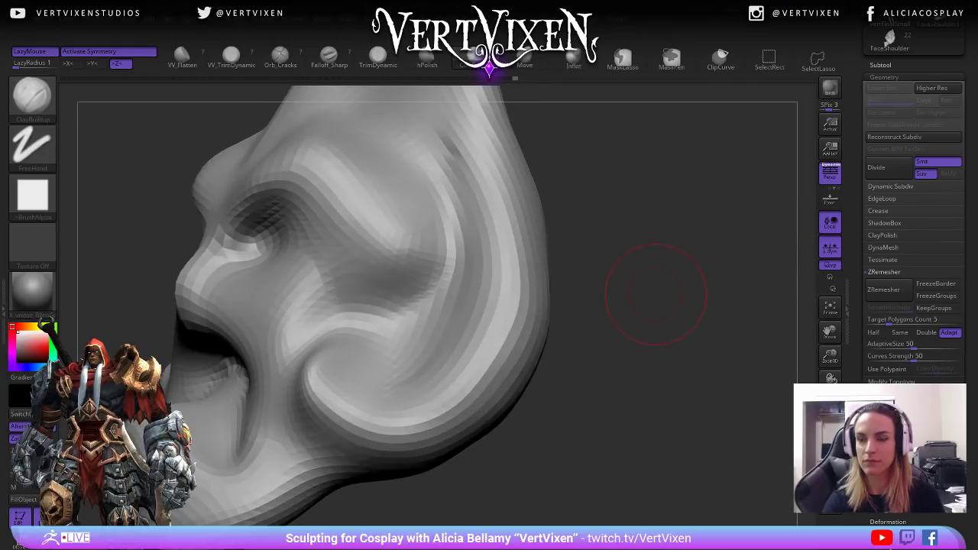
{"action": "mouse_move", "coordinate": [648, 267]}
{"action": "left_mouse_down"}
{"action": "mouse_move", "coordinate": [649, 277]}
{"action": "mouse_move", "coordinate": [609, 258]}
{"action": "left_mouse_up"}
{"action": "mouse_move", "coordinate": [504, 145]}
{"action": "left_mouse_down"}
{"action": "mouse_move", "coordinate": [548, 246]}
{"action": "mouse_move", "coordinate": [560, 359]}
{"action": "mouse_move", "coordinate": [634, 240]}
{"action": "mouse_move", "coordinate": [592, 252]}
{"action": "left_mouse_up"}
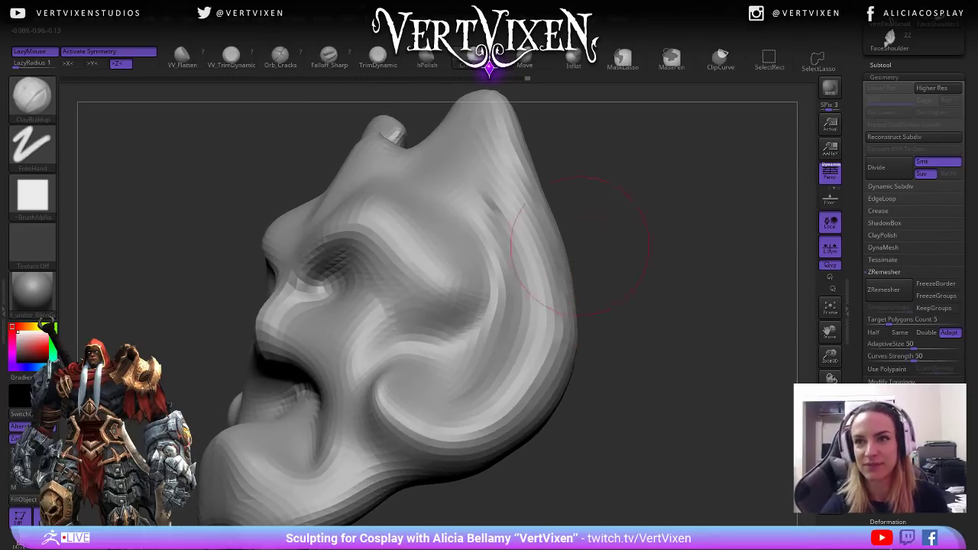
{"action": "mouse_move", "coordinate": [568, 306]}
{"action": "left_mouse_down"}
{"action": "mouse_move", "coordinate": [600, 313]}
{"action": "mouse_move", "coordinate": [574, 315]}
{"action": "mouse_move", "coordinate": [642, 361]}
{"action": "left_mouse_up"}
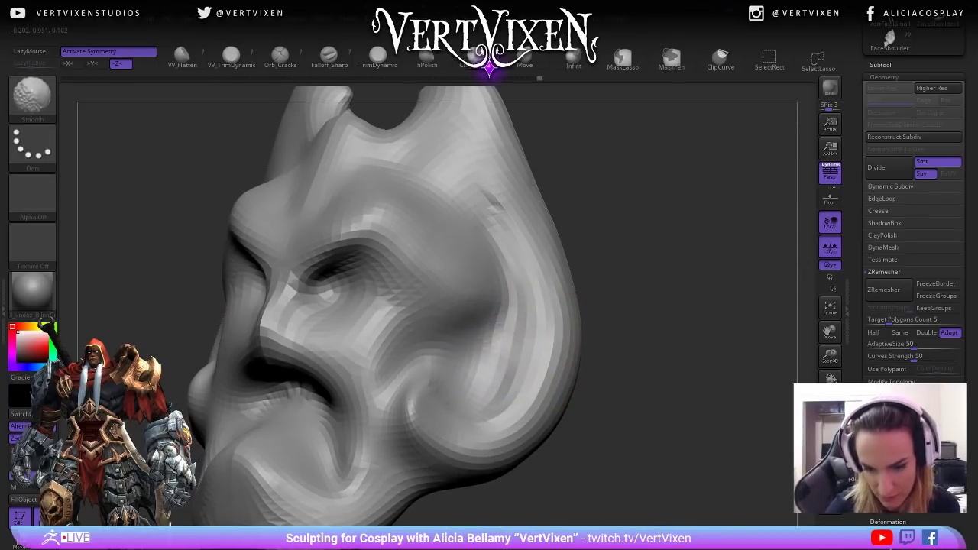
{"action": "mouse_move", "coordinate": [582, 352]}
{"action": "left_mouse_down"}
{"action": "mouse_move", "coordinate": [634, 291]}
{"action": "mouse_move", "coordinate": [659, 295]}
{"action": "left_mouse_up"}
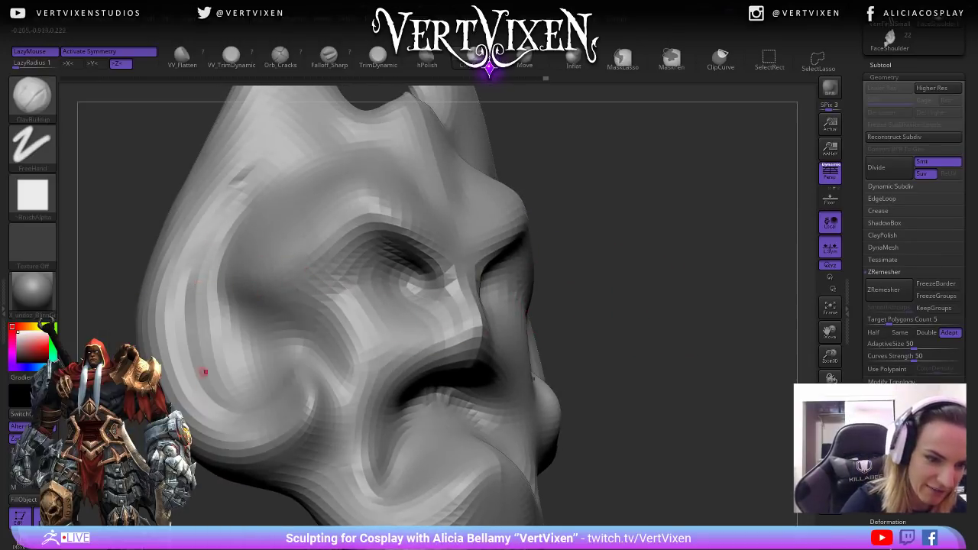
Switch to the Move brush and resize it for work on the upper horns.
{"action": "left_click_drag", "start_coordinate": [591, 165], "coordinate": [726, 244], "text": "alt"}
{"action": "key", "text": "b"}
{"action": "key", "text": "m"}
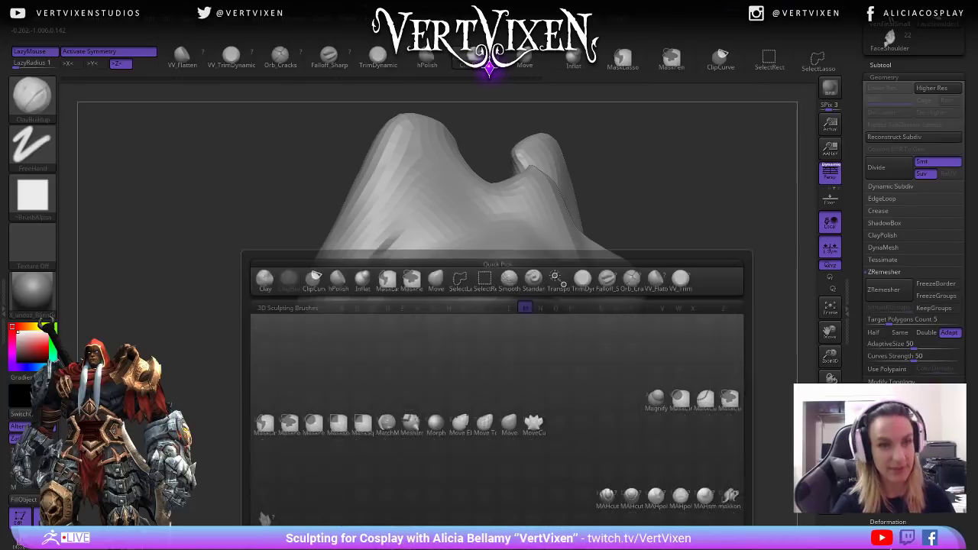
{"action": "key", "text": "v"}
{"action": "left_click_drag", "start_coordinate": [648, 155], "coordinate": [676, 201]}
{"action": "key", "text": "space"}
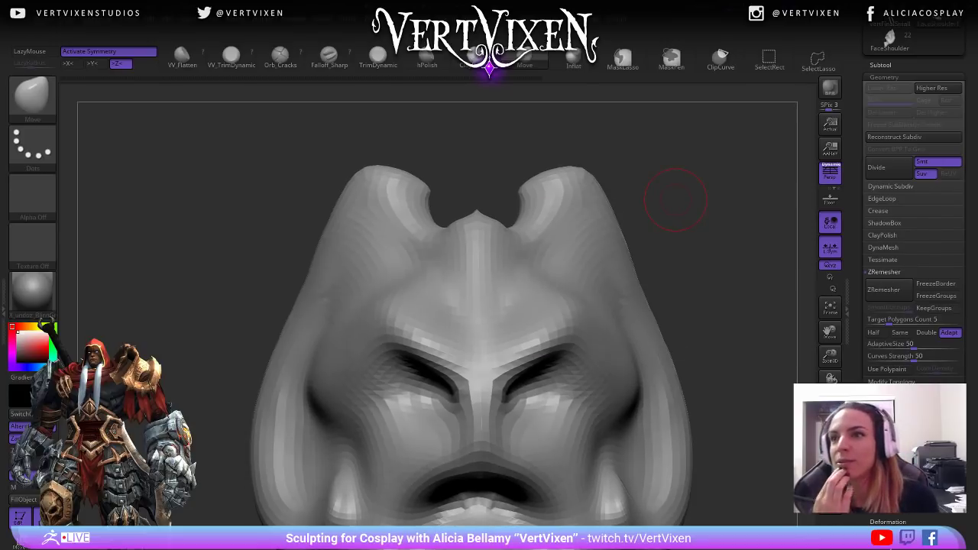
{"action": "mouse_move", "coordinate": [719, 298]}
{"action": "left_mouse_down", "text": "alt"}
{"action": "mouse_move", "coordinate": [711, 291]}
{"action": "mouse_move", "coordinate": [697, 304]}
{"action": "left_mouse_up", "text": "alt"}
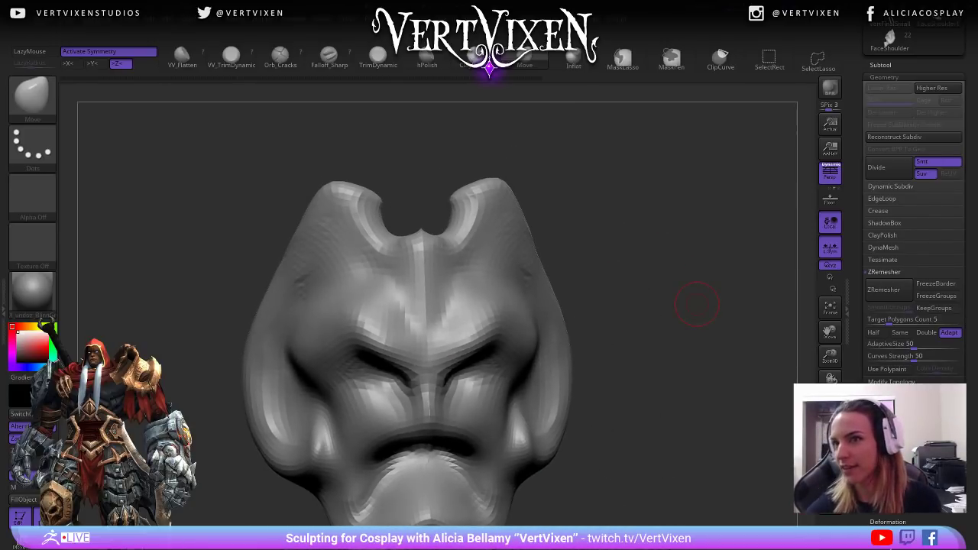
Run Check Mesh Integrity on the face mesh.
{"action": "scroll", "coordinate": [913, 229], "scroll_direction": "up", "scroll_amount": 1}
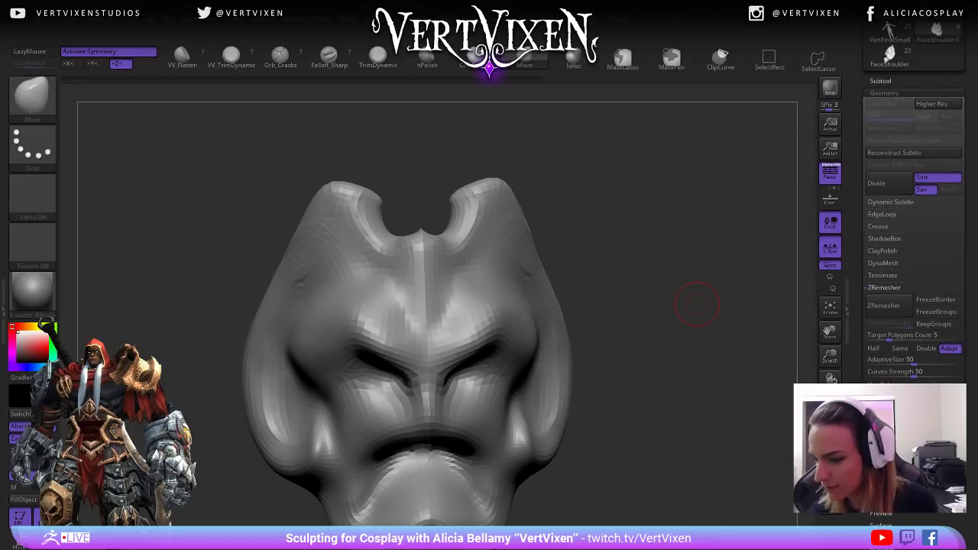
{"action": "left_click", "coordinate": [887, 434]}
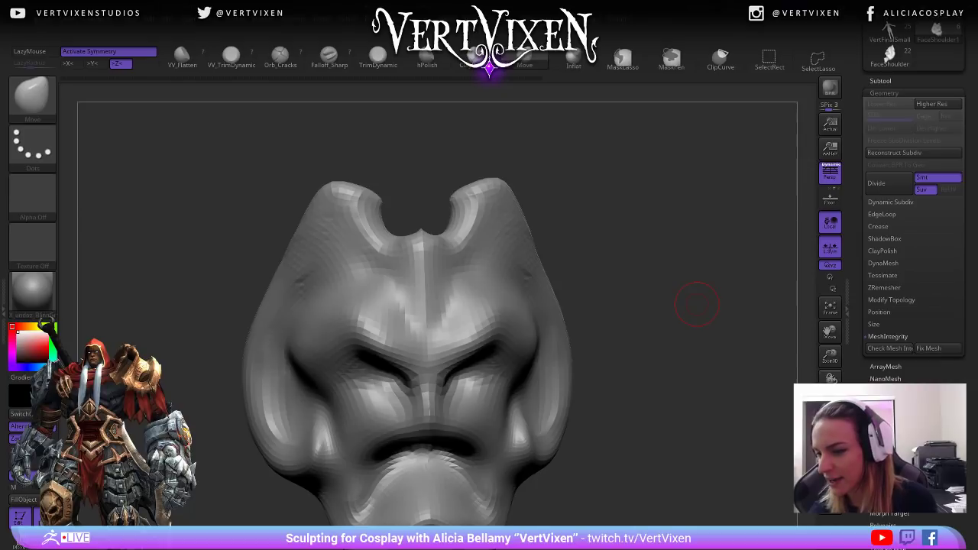
{"action": "left_click", "coordinate": [889, 348]}
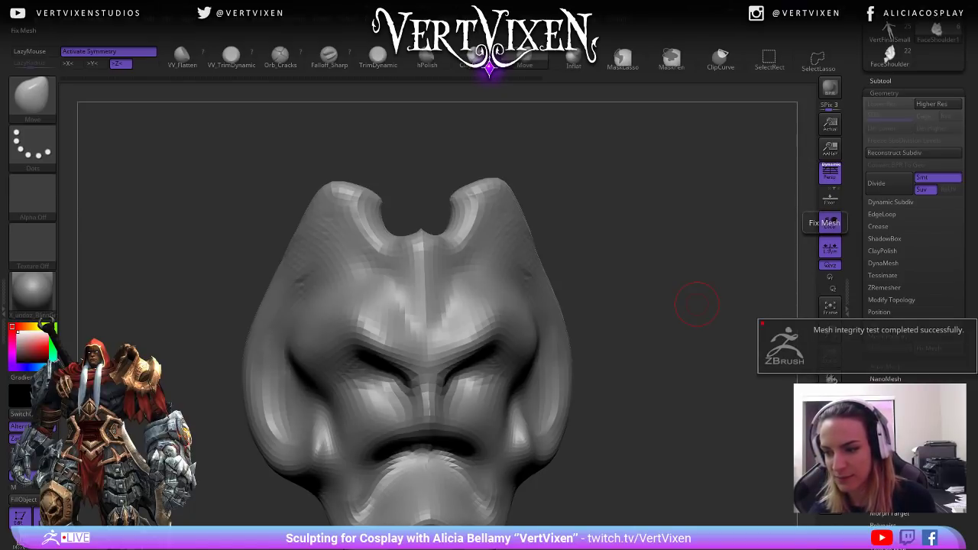
{"action": "mouse_move", "coordinate": [690, 305]}
{"action": "left_mouse_down"}
{"action": "mouse_move", "coordinate": [711, 428]}
{"action": "mouse_move", "coordinate": [710, 515]}
{"action": "left_mouse_up"}
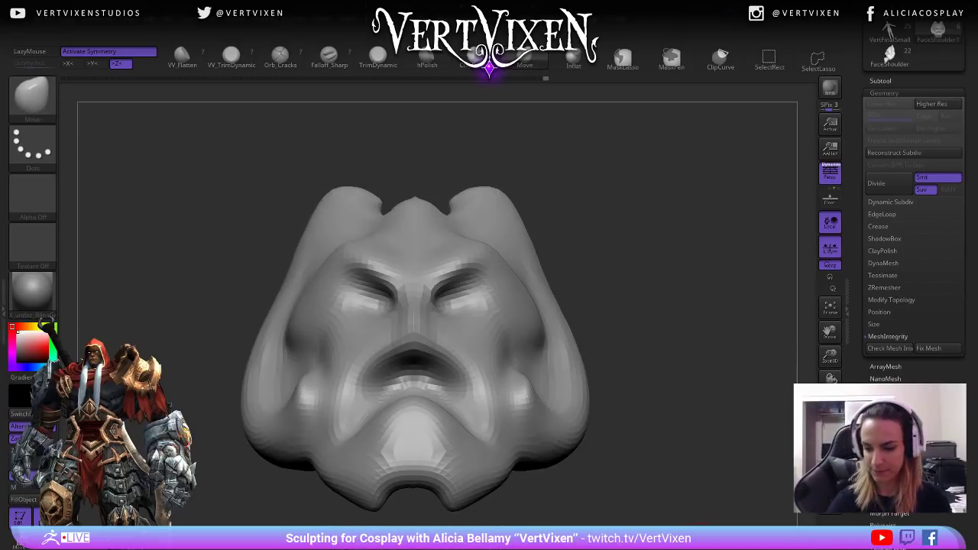
Try remeshing the face with DynaMesh and examine the forehead notch up close.
{"action": "key", "text": "ctrl+shift+z"}
{"action": "mouse_move", "coordinate": [693, 326]}
{"action": "left_mouse_down", "text": "ctrl"}
{"action": "mouse_move", "coordinate": [730, 387]}
{"action": "mouse_move", "coordinate": [711, 441]}
{"action": "mouse_move", "coordinate": [787, 428]}
{"action": "left_mouse_up", "text": "ctrl"}
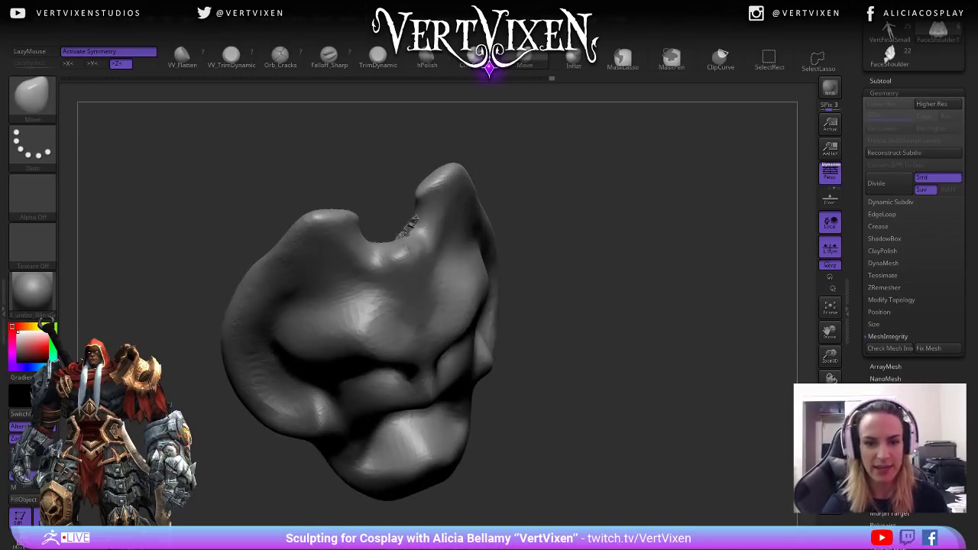
{"action": "left_click_drag", "start_coordinate": [688, 306], "coordinate": [602, 343], "text": "alt"}
{"action": "mouse_move", "coordinate": [658, 172]}
{"action": "left_mouse_down"}
{"action": "mouse_move", "coordinate": [665, 306]}
{"action": "mouse_move", "coordinate": [630, 216]}
{"action": "left_mouse_up"}
{"action": "left_click_drag", "start_coordinate": [688, 394], "coordinate": [681, 428]}
Run Check Mesh Integrity and Fix Mesh on the remeshed face.
{"action": "left_click", "coordinate": [890, 348]}
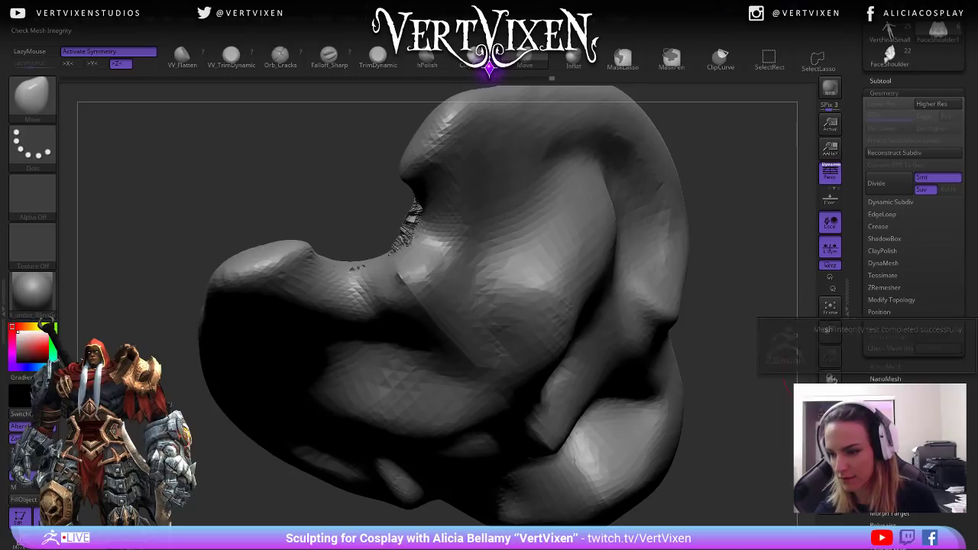
{"action": "left_click", "coordinate": [937, 348]}
{"action": "left_click_drag", "start_coordinate": [752, 451], "coordinate": [755, 389]}
{"action": "key", "text": "ctrl"}
{"action": "key", "text": "ctrl"}
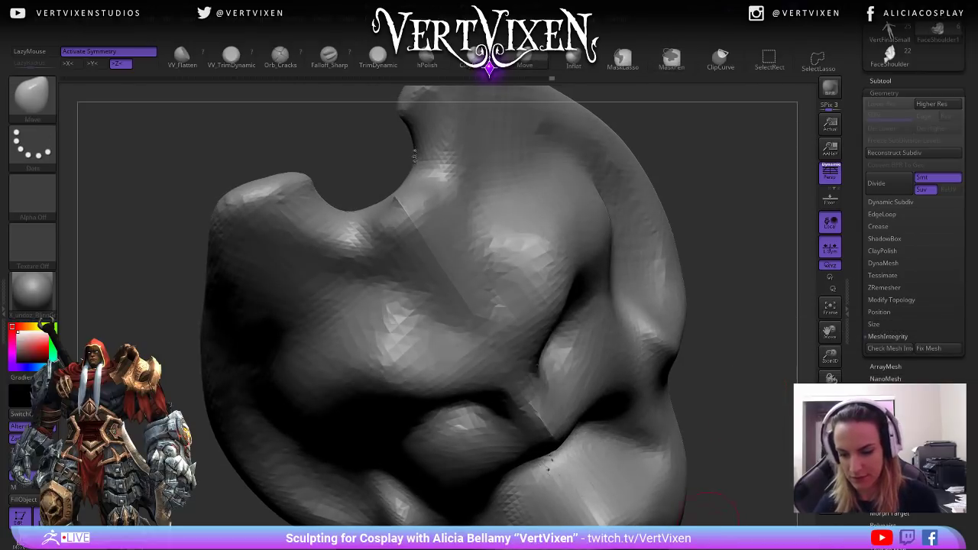
Undo the trial remesh of the face and run Fix Mesh again.
{"action": "key", "text": "ctrl+z"}
{"action": "mouse_move", "coordinate": [732, 354]}
{"action": "left_mouse_down"}
{"action": "mouse_move", "coordinate": [810, 349]}
{"action": "mouse_move", "coordinate": [768, 359]}
{"action": "mouse_move", "coordinate": [732, 310]}
{"action": "left_mouse_up"}
{"action": "left_click", "coordinate": [938, 348]}
{"action": "mouse_move", "coordinate": [644, 258]}
{"action": "left_mouse_down"}
{"action": "mouse_move", "coordinate": [672, 214]}
{"action": "mouse_move", "coordinate": [740, 233]}
{"action": "mouse_move", "coordinate": [675, 217]}
{"action": "left_mouse_up"}
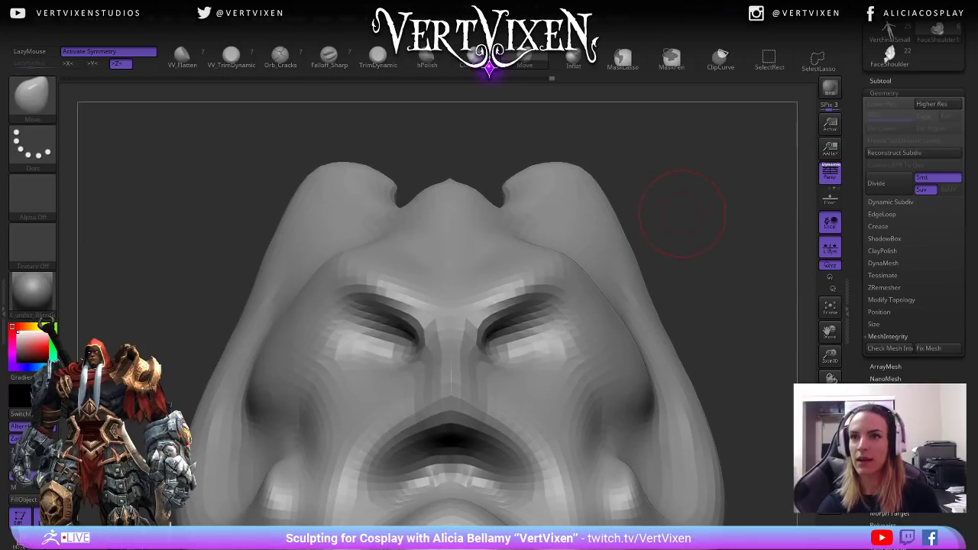
Pull the tips of both upper horns up into points with the Move brush and smooth their inner edges.
{"action": "left_click_drag", "start_coordinate": [687, 214], "coordinate": [649, 164]}
{"action": "left_click_drag", "start_coordinate": [583, 183], "coordinate": [584, 153]}
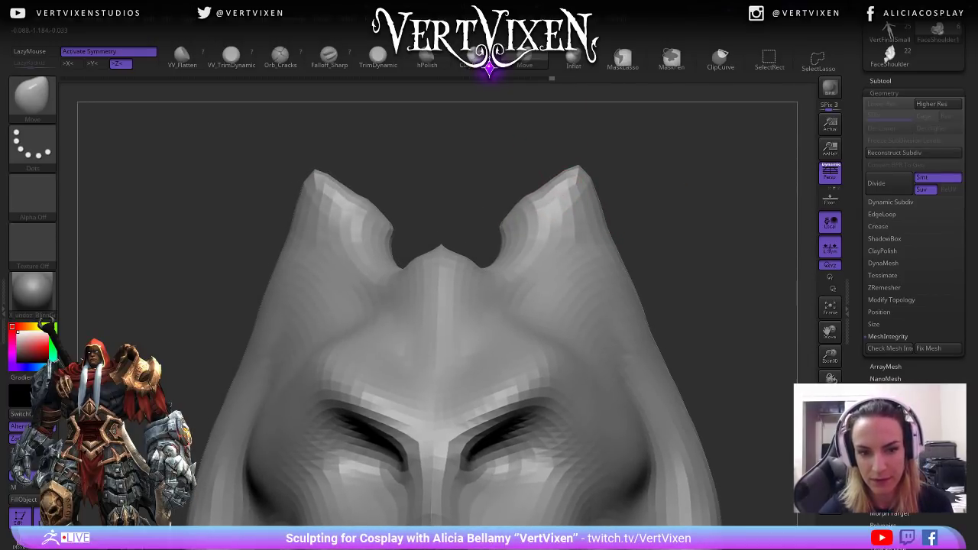
{"action": "left_click_drag", "start_coordinate": [510, 223], "coordinate": [573, 173], "text": "shift"}
{"action": "left_click_drag", "start_coordinate": [655, 144], "coordinate": [614, 137], "text": "alt"}
{"action": "left_click_drag", "start_coordinate": [628, 222], "coordinate": [661, 224]}
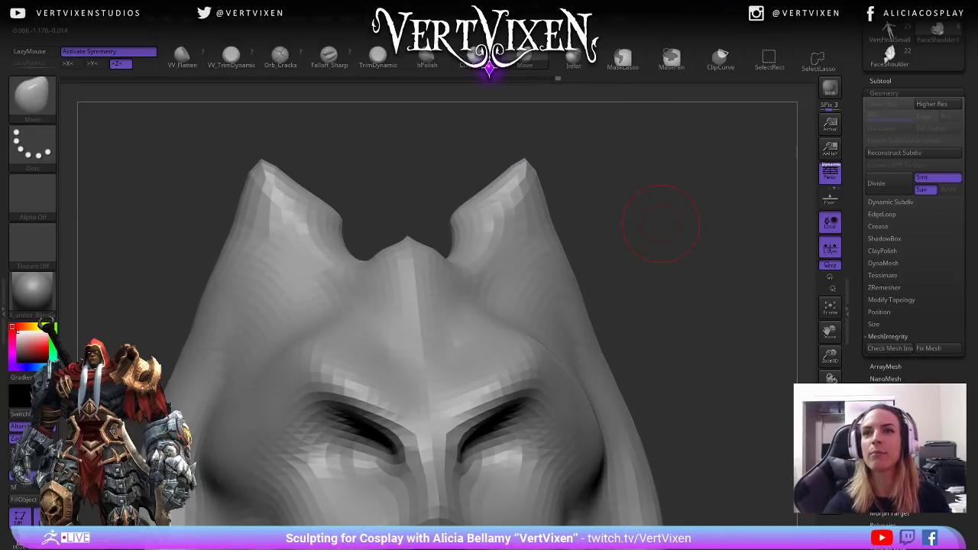
Reshape the forehead notch and its central peak between the horns with the Move brush.
{"action": "mouse_move", "coordinate": [629, 176]}
{"action": "left_mouse_down"}
{"action": "mouse_move", "coordinate": [694, 212]}
{"action": "mouse_move", "coordinate": [630, 216]}
{"action": "left_mouse_up"}
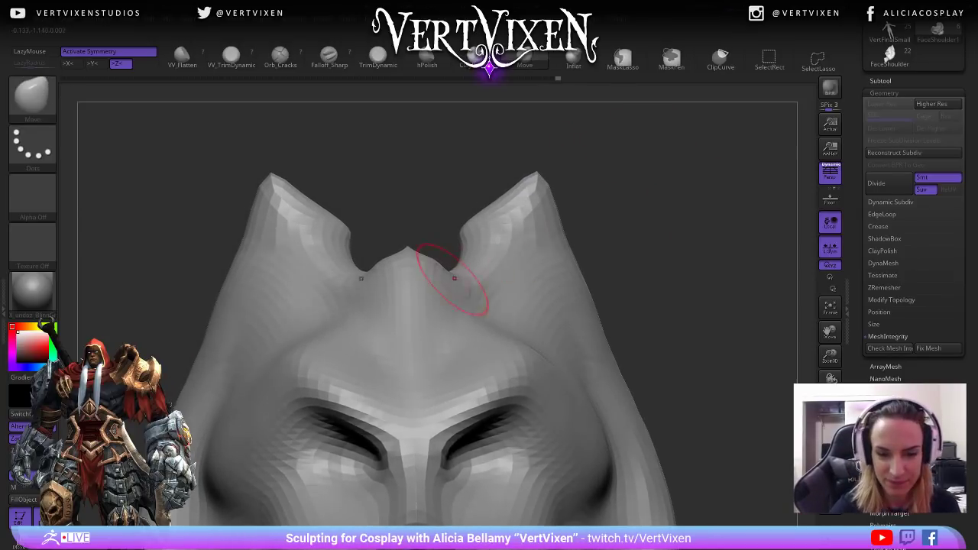
{"action": "left_click_drag", "start_coordinate": [451, 271], "coordinate": [459, 280]}
{"action": "left_click_drag", "start_coordinate": [592, 178], "coordinate": [609, 187]}
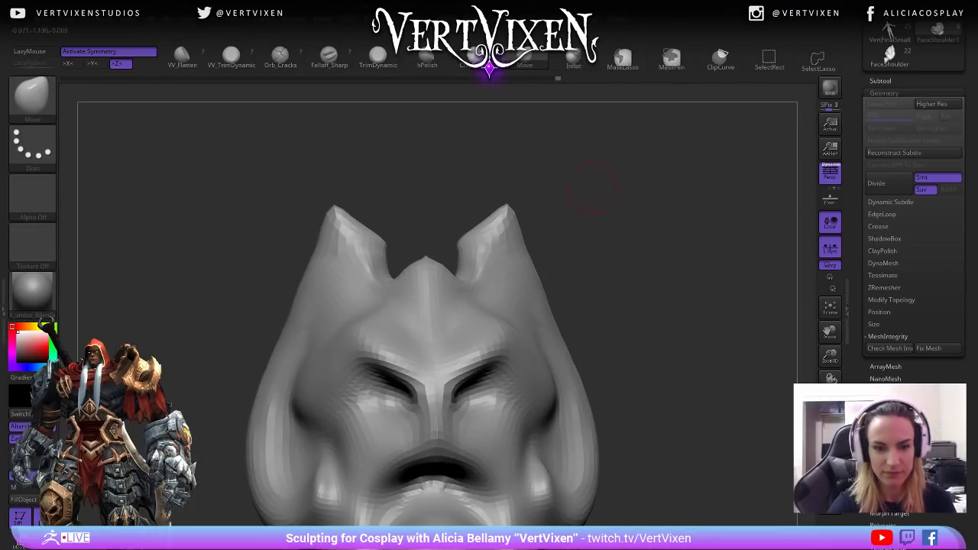
{"action": "left_click_drag", "start_coordinate": [428, 268], "coordinate": [424, 283]}
{"action": "mouse_move", "coordinate": [642, 188]}
{"action": "left_mouse_down"}
{"action": "mouse_move", "coordinate": [651, 250]}
{"action": "mouse_move", "coordinate": [642, 229]}
{"action": "left_mouse_up"}
{"action": "left_click_drag", "start_coordinate": [394, 303], "coordinate": [422, 298]}
{"action": "left_click_drag", "start_coordinate": [408, 255], "coordinate": [411, 225], "text": "alt"}
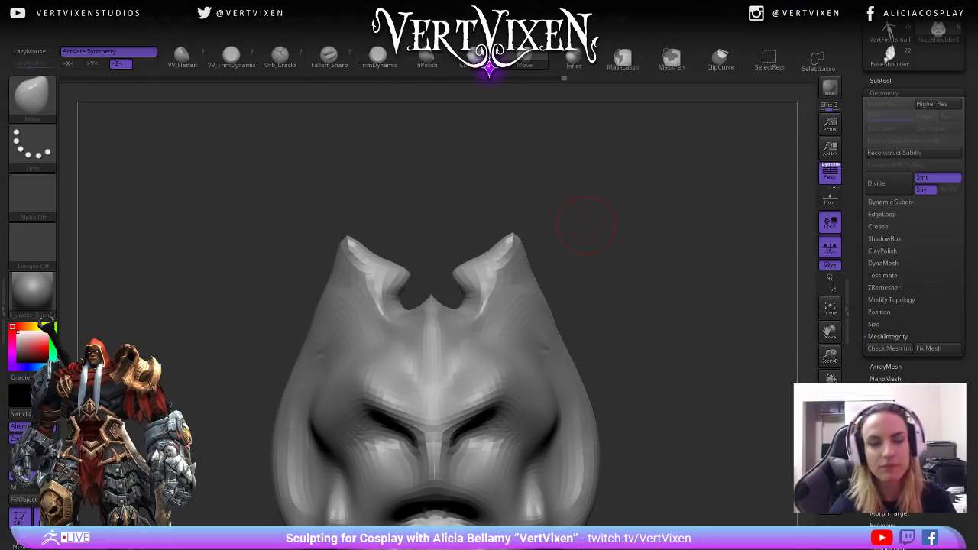
{"action": "left_click_drag", "start_coordinate": [613, 207], "coordinate": [601, 239], "text": "alt"}
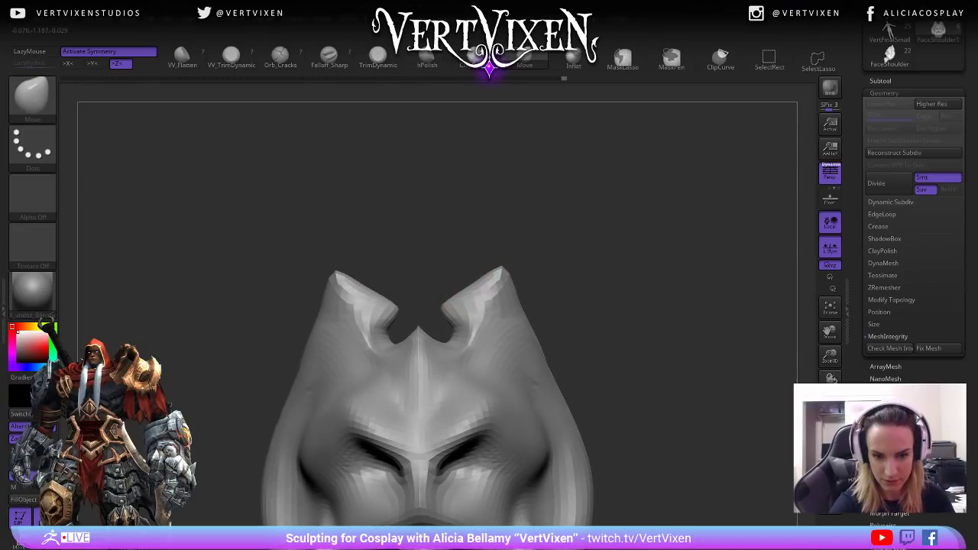
Adjust the outer edges of the horns from front and side with a resized Move brush.
{"action": "key", "text": "s"}
{"action": "left_click_drag", "start_coordinate": [529, 275], "coordinate": [539, 275]}
{"action": "left_click_drag", "start_coordinate": [547, 313], "coordinate": [540, 279], "text": "alt"}
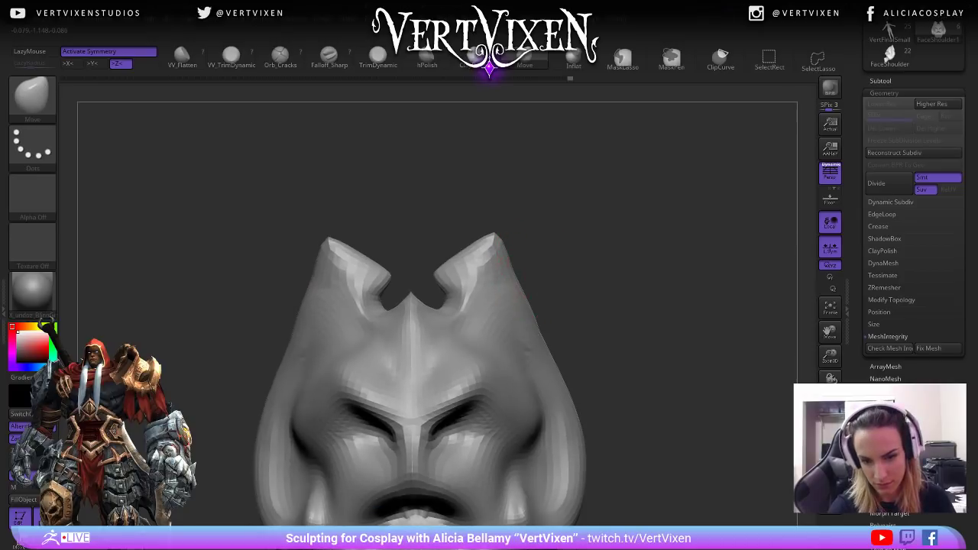
{"action": "key", "text": "space"}
{"action": "left_click_drag", "start_coordinate": [584, 331], "coordinate": [451, 350]}
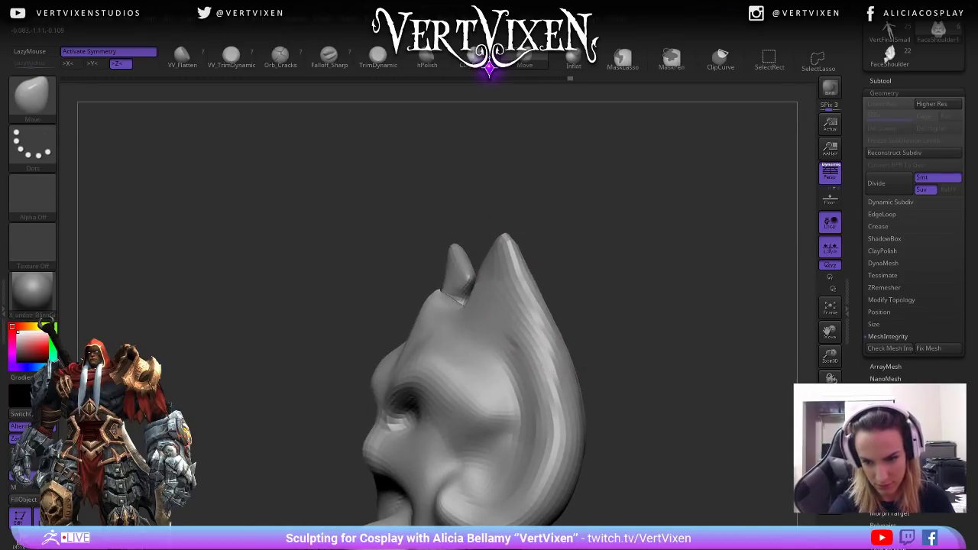
{"action": "left_click_drag", "start_coordinate": [547, 270], "coordinate": [499, 254]}
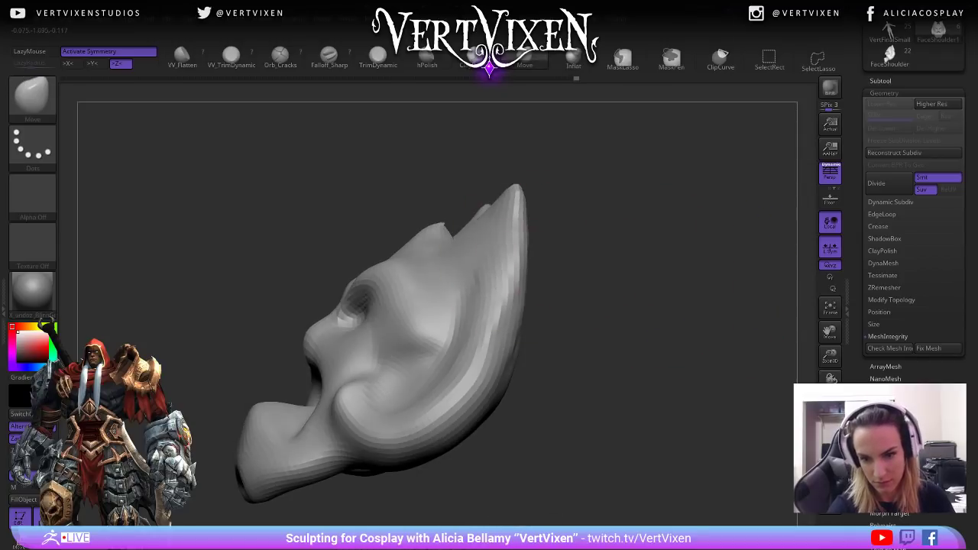
{"action": "left_click_drag", "start_coordinate": [606, 314], "coordinate": [611, 359], "text": "alt"}
{"action": "left_click_drag", "start_coordinate": [581, 328], "coordinate": [647, 336]}
{"action": "left_click_drag", "start_coordinate": [593, 389], "coordinate": [616, 424], "text": "alt"}
{"action": "mouse_move", "coordinate": [626, 314]}
{"action": "left_mouse_down"}
{"action": "mouse_move", "coordinate": [566, 313]}
{"action": "mouse_move", "coordinate": [651, 282]}
{"action": "left_mouse_up"}
Extend the horn tips upward with the Move brush and smooth the inner slopes.
{"action": "left_click_drag", "start_coordinate": [338, 213], "coordinate": [366, 234], "text": "shift"}
{"action": "left_click_drag", "start_coordinate": [332, 167], "coordinate": [334, 155]}
{"action": "right_click_drag", "start_coordinate": [335, 156], "coordinate": [356, 191], "text": "alt"}
{"action": "left_click_drag", "start_coordinate": [447, 200], "coordinate": [459, 192]}
{"action": "left_click_drag", "start_coordinate": [333, 232], "coordinate": [329, 229]}
{"action": "left_click_drag", "start_coordinate": [551, 246], "coordinate": [589, 329], "text": "shift"}
{"action": "mouse_move", "coordinate": [698, 230]}
{"action": "left_mouse_down"}
{"action": "mouse_move", "coordinate": [581, 245]}
{"action": "mouse_move", "coordinate": [563, 327]}
{"action": "left_mouse_up"}
{"action": "mouse_move", "coordinate": [563, 327]}
{"action": "right_mouse_down"}
{"action": "mouse_move", "coordinate": [659, 329]}
{"action": "mouse_move", "coordinate": [662, 365]}
{"action": "right_mouse_up"}
{"action": "right_click_drag", "start_coordinate": [662, 365], "coordinate": [662, 313], "text": "ctrl"}
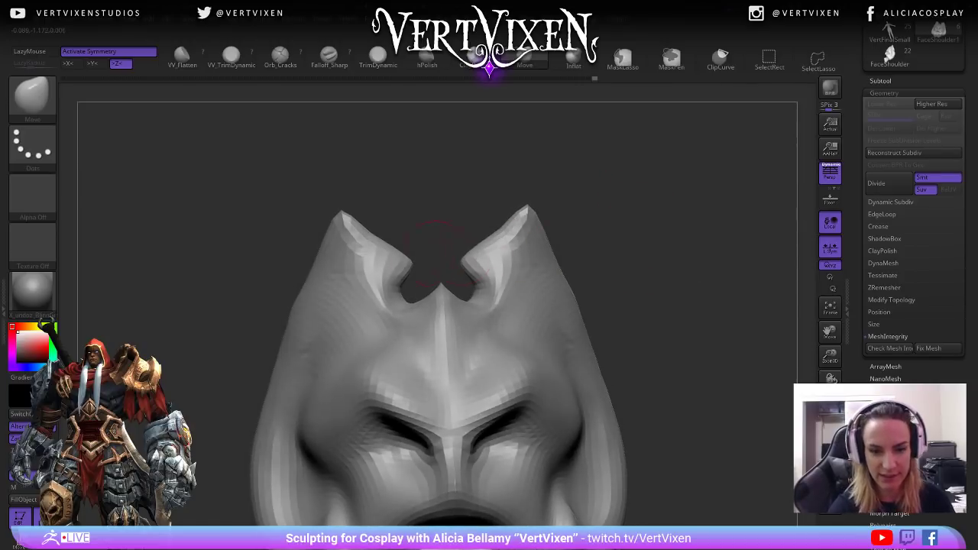
Soften the inner horn edges facing the forehead notch with a resized Move brush and smoothing.
{"action": "key", "text": "space"}
{"action": "key", "text": "space"}
{"action": "mouse_move", "coordinate": [382, 223]}
{"action": "right_mouse_down", "text": "shift"}
{"action": "mouse_move", "coordinate": [526, 214]}
{"action": "mouse_move", "coordinate": [487, 229]}
{"action": "right_mouse_up", "text": "shift"}
{"action": "key", "text": "space"}
{"action": "right_click_drag", "start_coordinate": [533, 201], "coordinate": [513, 205]}
{"action": "left_click_drag", "start_coordinate": [489, 232], "coordinate": [469, 246], "text": "shift"}
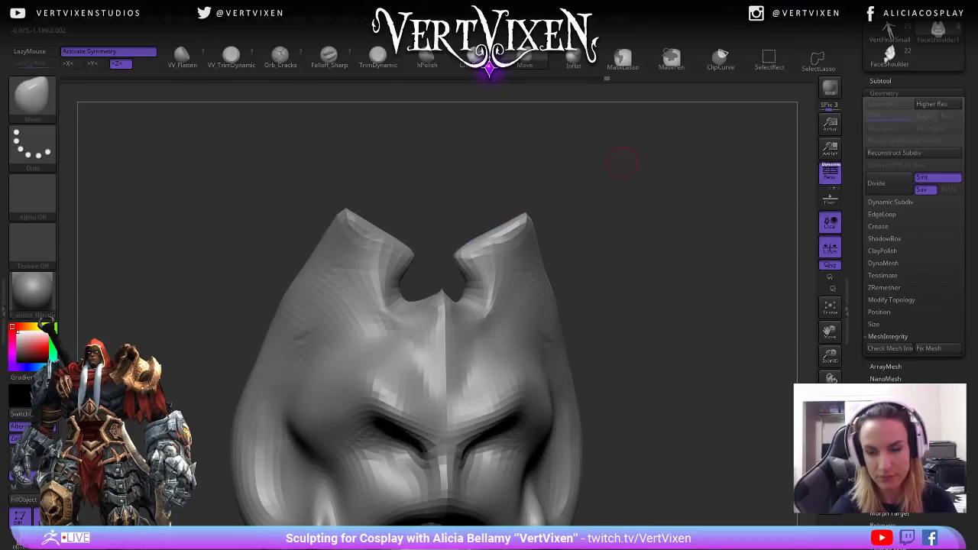
Push the outer edges below the horn tips outward with a larger Move brush.
{"action": "right_click_drag", "start_coordinate": [629, 157], "coordinate": [624, 200]}
{"action": "key", "text": "space"}
{"action": "left_click_drag", "start_coordinate": [620, 203], "coordinate": [626, 202]}
{"action": "mouse_move", "coordinate": [642, 210]}
{"action": "right_mouse_down"}
{"action": "mouse_move", "coordinate": [668, 249]}
{"action": "mouse_move", "coordinate": [649, 286]}
{"action": "mouse_move", "coordinate": [661, 323]}
{"action": "right_mouse_up"}
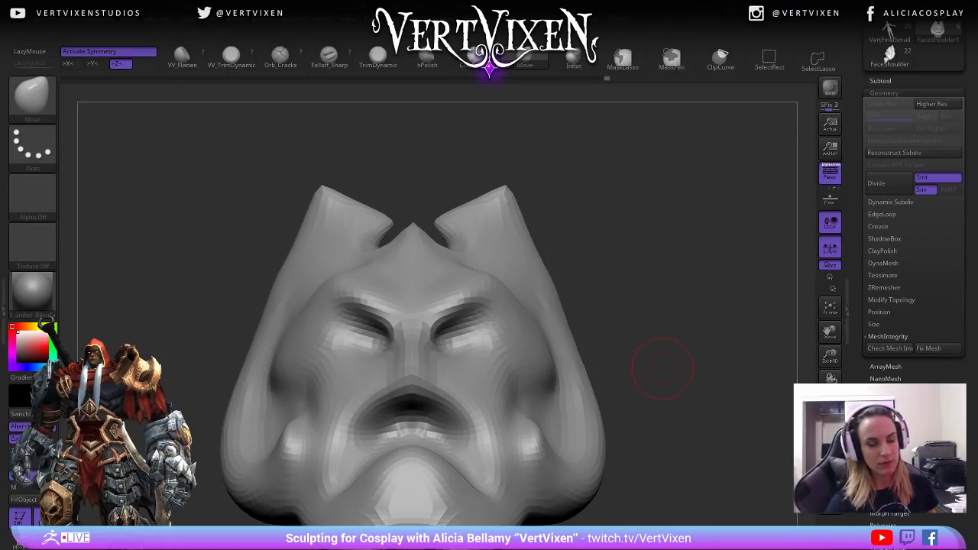
{"action": "right_click_drag", "start_coordinate": [616, 197], "coordinate": [579, 175]}
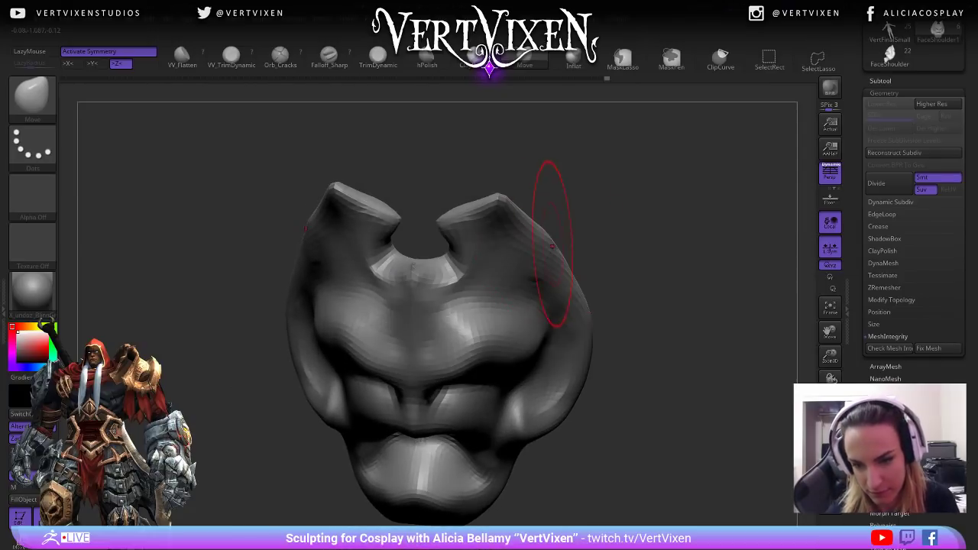
{"action": "left_click_drag", "start_coordinate": [548, 257], "coordinate": [564, 236]}
{"action": "right_click_drag", "start_coordinate": [573, 233], "coordinate": [594, 201]}
{"action": "left_click_drag", "start_coordinate": [535, 222], "coordinate": [537, 212]}
{"action": "mouse_move", "coordinate": [634, 205]}
{"action": "right_mouse_down"}
{"action": "mouse_move", "coordinate": [647, 216]}
{"action": "mouse_move", "coordinate": [651, 203]}
{"action": "mouse_move", "coordinate": [646, 249]}
{"action": "mouse_move", "coordinate": [611, 241]}
{"action": "right_mouse_up"}
Reshape the outer rim's side profile below the horn into an inward curve with a resized Move brush.
{"action": "mouse_move", "coordinate": [532, 317]}
{"action": "right_mouse_down"}
{"action": "mouse_move", "coordinate": [582, 344]}
{"action": "mouse_move", "coordinate": [584, 325]}
{"action": "mouse_move", "coordinate": [566, 298]}
{"action": "mouse_move", "coordinate": [604, 281]}
{"action": "mouse_move", "coordinate": [481, 323]}
{"action": "right_mouse_up"}
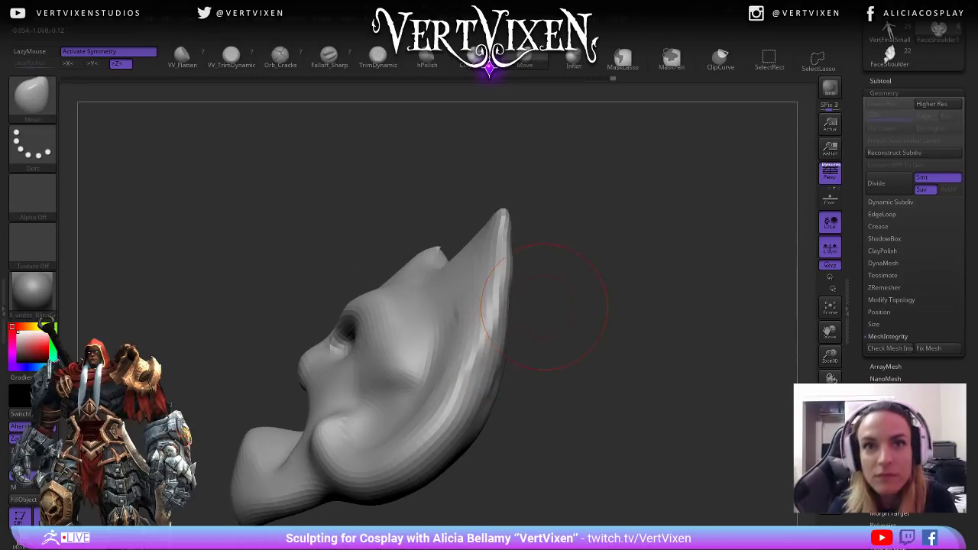
{"action": "right_click_drag", "start_coordinate": [601, 283], "coordinate": [239, 351]}
{"action": "right_click_drag", "start_coordinate": [393, 288], "coordinate": [384, 287]}
{"action": "key", "text": "space"}
{"action": "mouse_move", "coordinate": [386, 325]}
{"action": "left_mouse_down"}
{"action": "mouse_move", "coordinate": [405, 325]}
{"action": "mouse_move", "coordinate": [377, 244]}
{"action": "mouse_move", "coordinate": [386, 107]}
{"action": "left_mouse_up"}
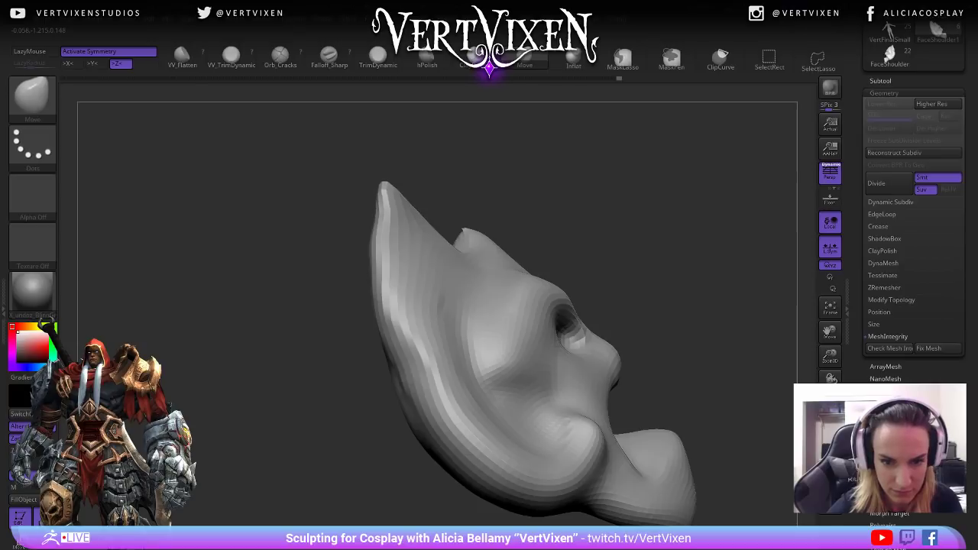
{"action": "left_click_drag", "start_coordinate": [385, 200], "coordinate": [376, 342], "text": "shift"}
{"action": "right_click_drag", "start_coordinate": [550, 186], "coordinate": [540, 179], "text": "alt"}
{"action": "key", "text": "space"}
{"action": "left_click_drag", "start_coordinate": [540, 179], "coordinate": [585, 181]}
{"action": "right_click_drag", "start_coordinate": [585, 181], "coordinate": [565, 163], "text": "alt"}
{"action": "key", "text": "space"}
{"action": "right_click_drag", "start_coordinate": [372, 343], "coordinate": [562, 215]}
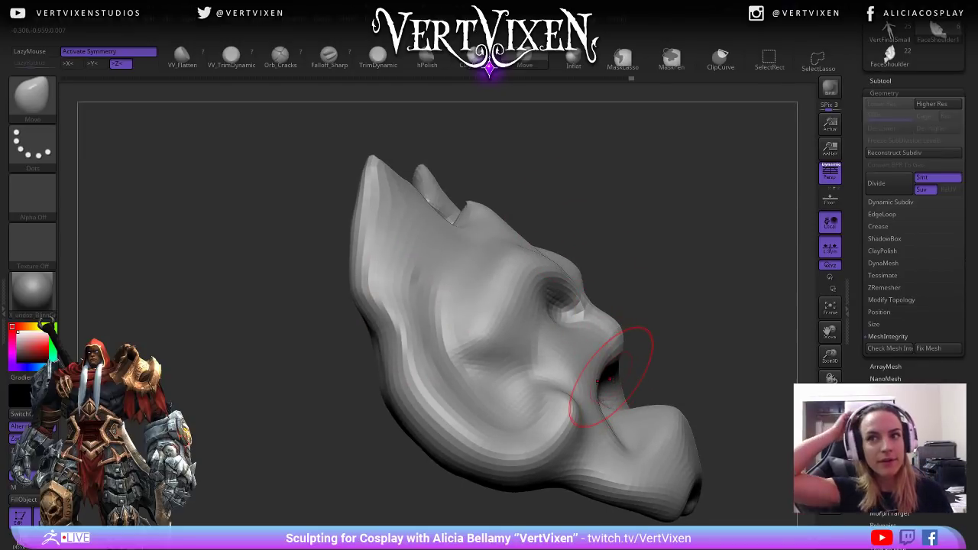
Check the face's mesh by toggling the PolyFrame display on and off, and reselect the Move brush.
{"action": "mouse_move", "coordinate": [609, 377]}
{"action": "right_mouse_down"}
{"action": "mouse_move", "coordinate": [655, 207]}
{"action": "mouse_move", "coordinate": [697, 322]}
{"action": "right_mouse_up"}
{"action": "key", "text": "space"}
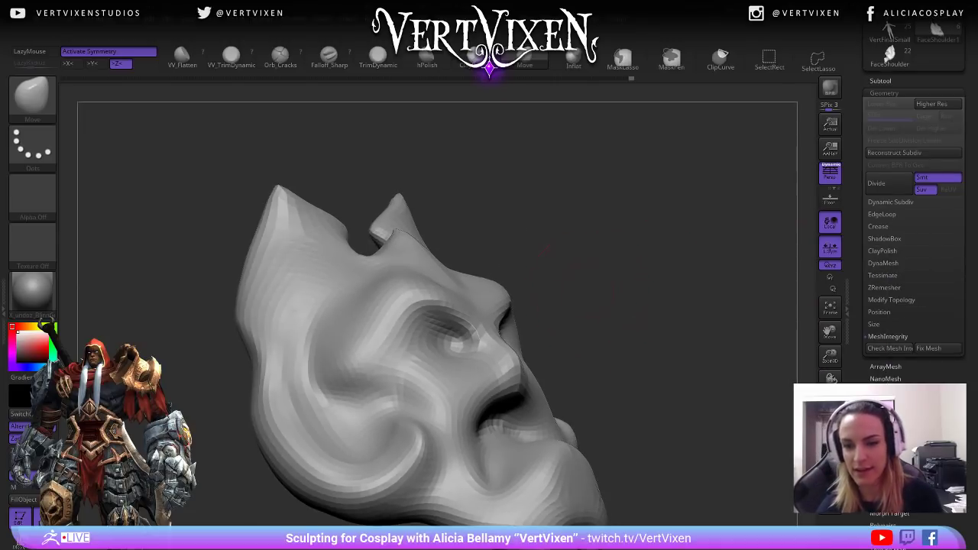
{"action": "key", "text": "shift+f"}
{"action": "key", "text": "shift+f"}
{"action": "key", "text": "b"}
{"action": "key", "text": "m"}
{"action": "key", "text": "v"}
{"action": "right_click_drag", "start_coordinate": [666, 349], "coordinate": [730, 288]}
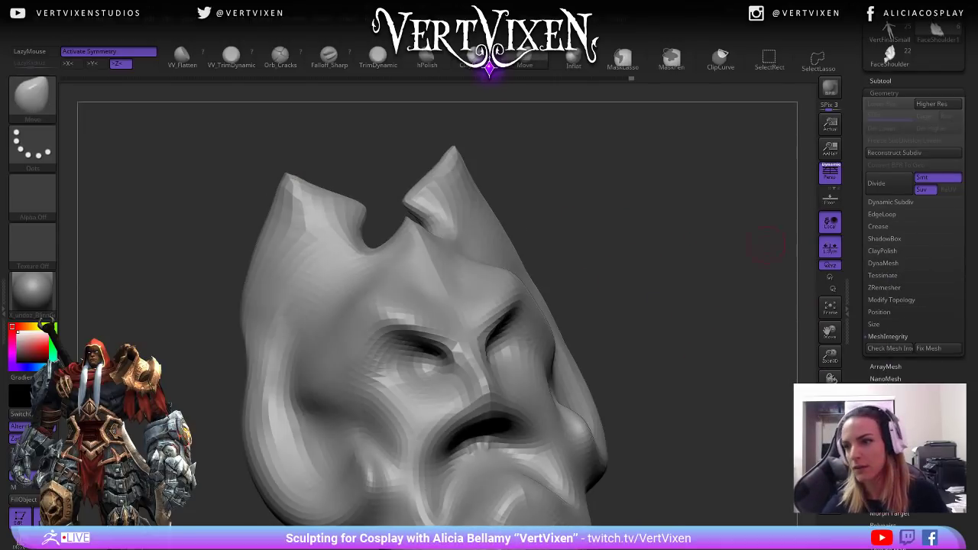
ZRemesh the face, undo that result, and remesh it again with KeepGroups enabled.
{"action": "left_click", "coordinate": [883, 92]}
{"action": "left_click", "coordinate": [883, 93]}
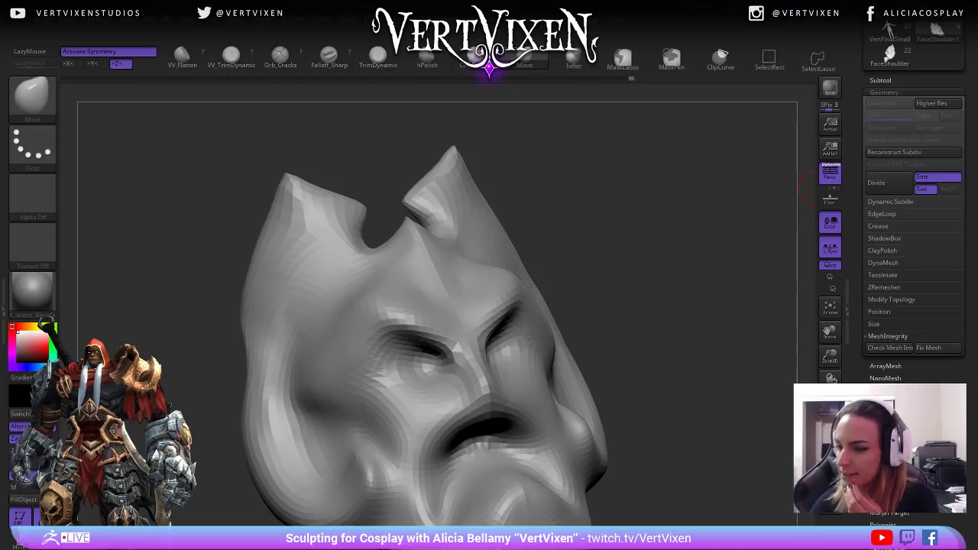
{"action": "left_click", "coordinate": [884, 287]}
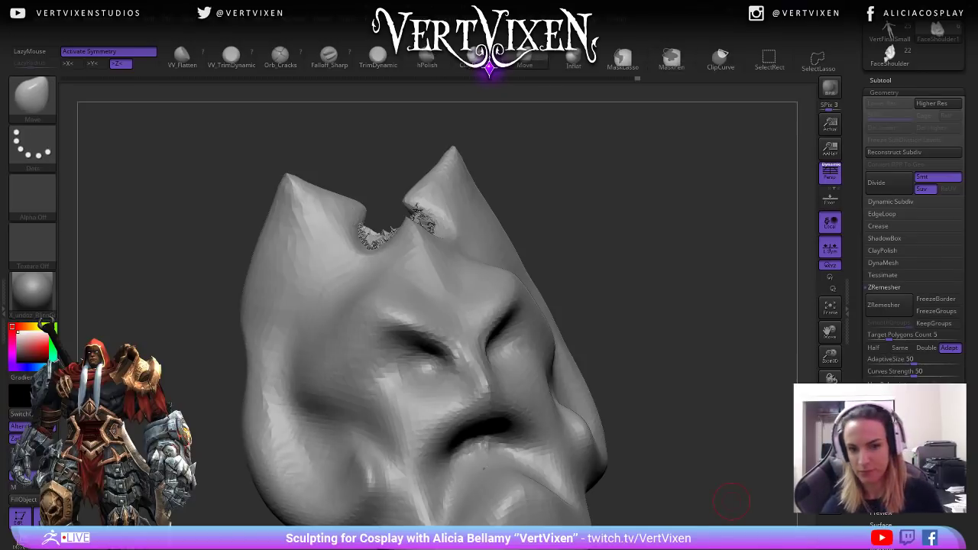
{"action": "key", "text": "ctrl+z"}
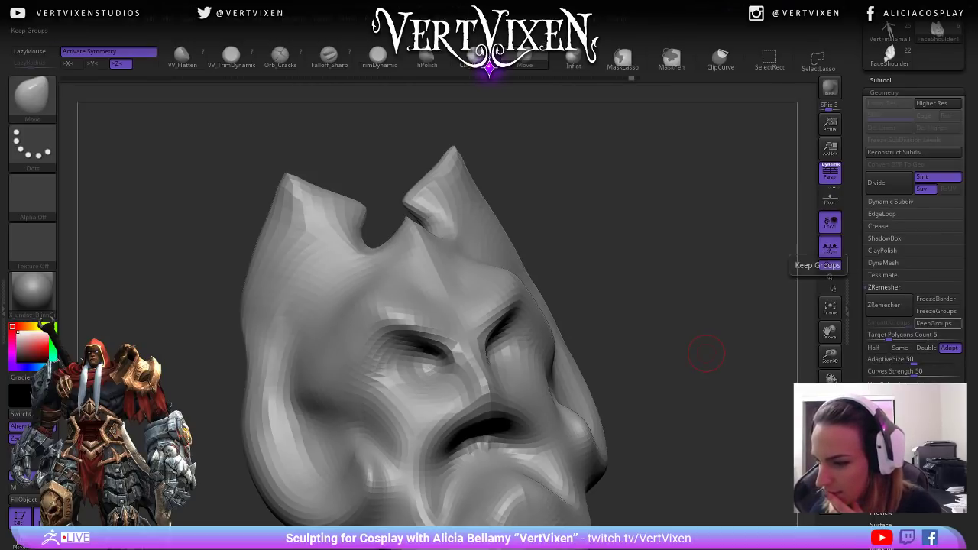
{"action": "left_click", "coordinate": [939, 323]}
{"action": "left_click", "coordinate": [883, 305]}
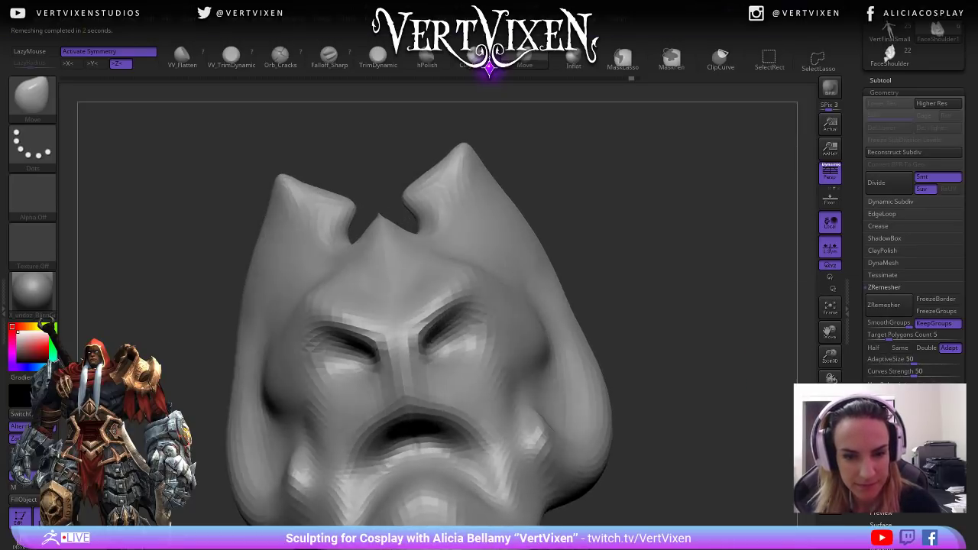
Pull the horn tips slightly upward with a resized Move brush.
{"action": "left_click_drag", "start_coordinate": [723, 353], "coordinate": [714, 368]}
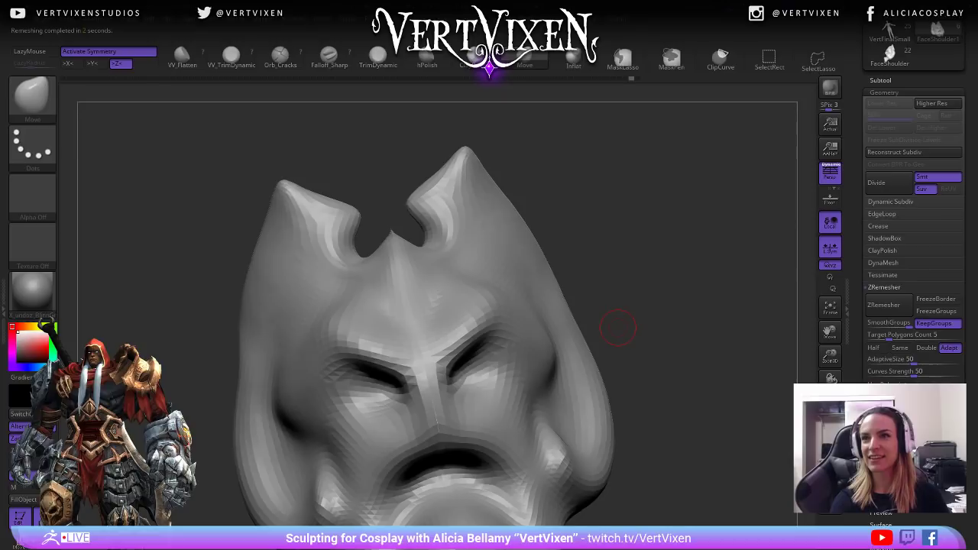
{"action": "left_click_drag", "start_coordinate": [617, 327], "coordinate": [660, 259]}
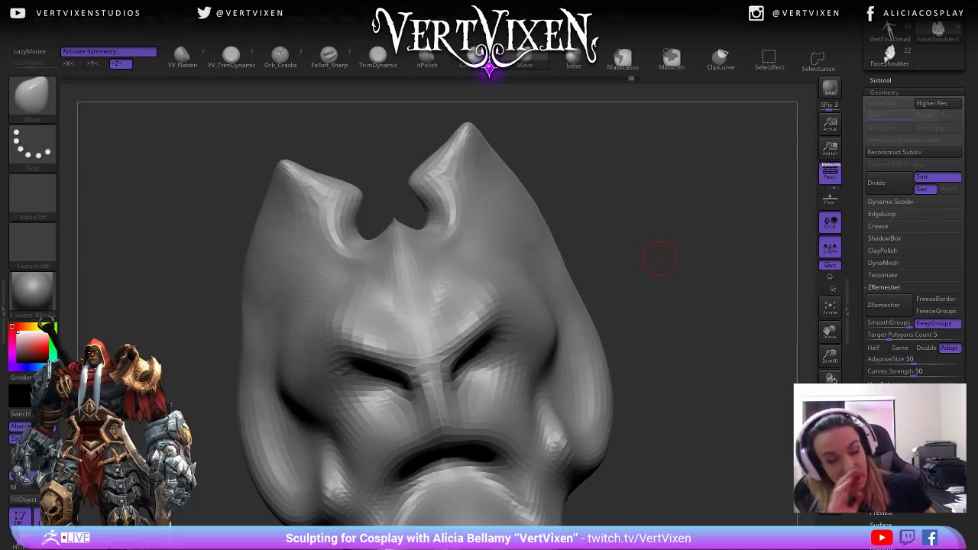
{"action": "mouse_move", "coordinate": [660, 259]}
{"action": "left_mouse_down"}
{"action": "mouse_move", "coordinate": [685, 308]}
{"action": "mouse_move", "coordinate": [553, 158]}
{"action": "mouse_move", "coordinate": [602, 195]}
{"action": "left_mouse_up"}
{"action": "key", "text": "space"}
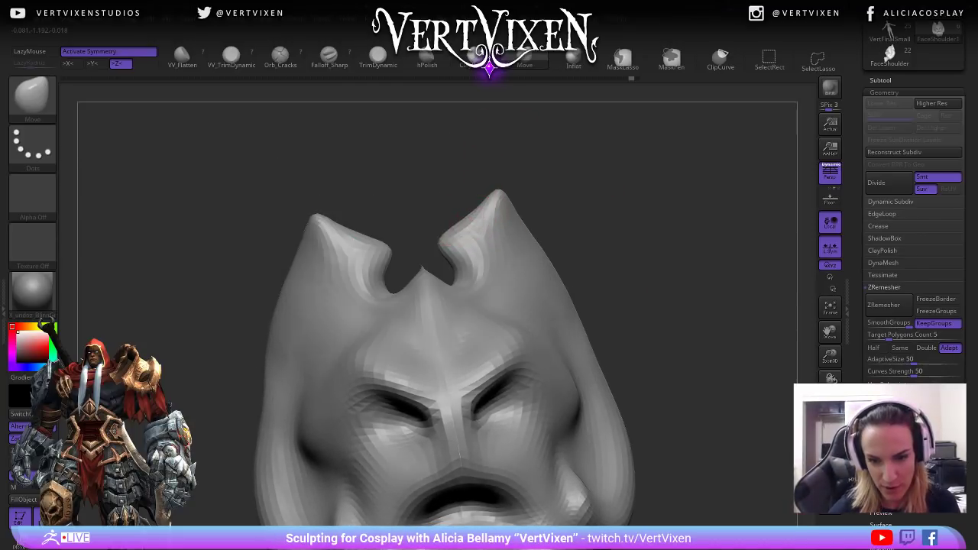
{"action": "right_click_drag", "start_coordinate": [502, 193], "coordinate": [484, 207]}
{"action": "left_click_drag", "start_coordinate": [500, 192], "coordinate": [501, 185]}
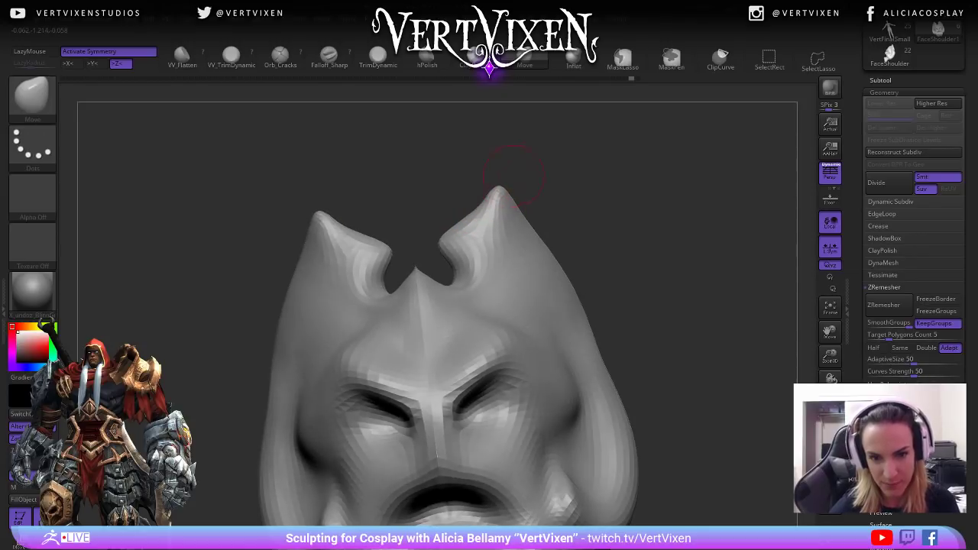
{"action": "right_click_drag", "start_coordinate": [501, 188], "coordinate": [535, 161]}
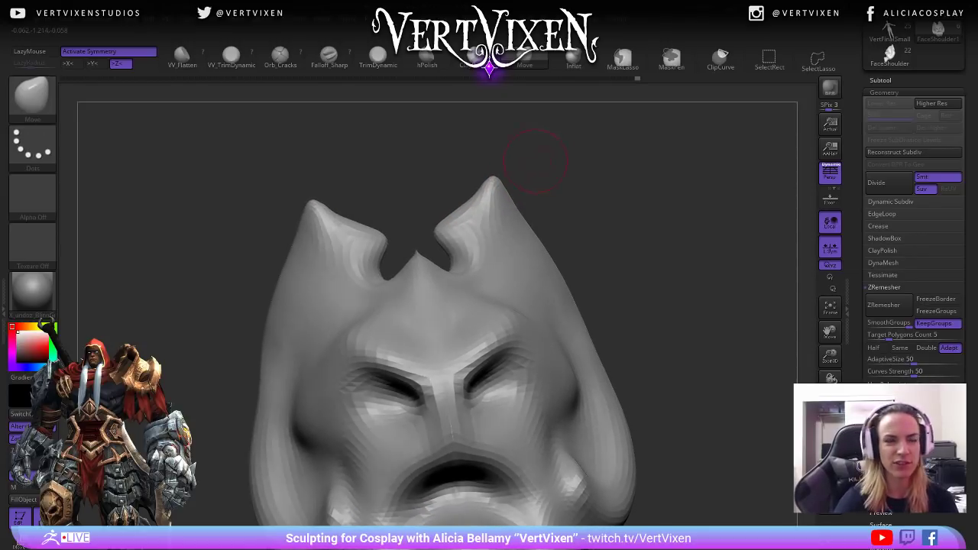
Refine the inner horn edges around the forehead notch with the Move brush and smooth the forehead ridge.
{"action": "right_click", "coordinate": [469, 202]}
{"action": "mouse_move", "coordinate": [468, 202]}
{"action": "right_mouse_down"}
{"action": "mouse_move", "coordinate": [456, 244]}
{"action": "mouse_move", "coordinate": [465, 222]}
{"action": "mouse_move", "coordinate": [466, 252]}
{"action": "mouse_move", "coordinate": [425, 244]}
{"action": "mouse_move", "coordinate": [504, 152]}
{"action": "mouse_move", "coordinate": [609, 175]}
{"action": "mouse_move", "coordinate": [615, 210]}
{"action": "right_mouse_up"}
{"action": "right_click", "coordinate": [425, 234]}
{"action": "right_click", "coordinate": [380, 297]}
{"action": "right_click", "coordinate": [406, 242]}
{"action": "key", "text": "ctrl"}
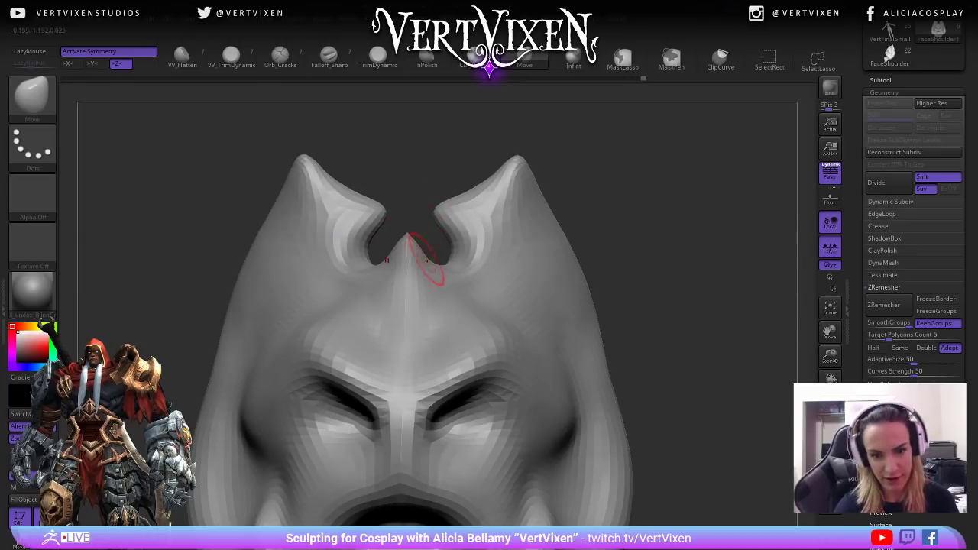
{"action": "right_click_drag", "start_coordinate": [535, 252], "coordinate": [393, 301]}
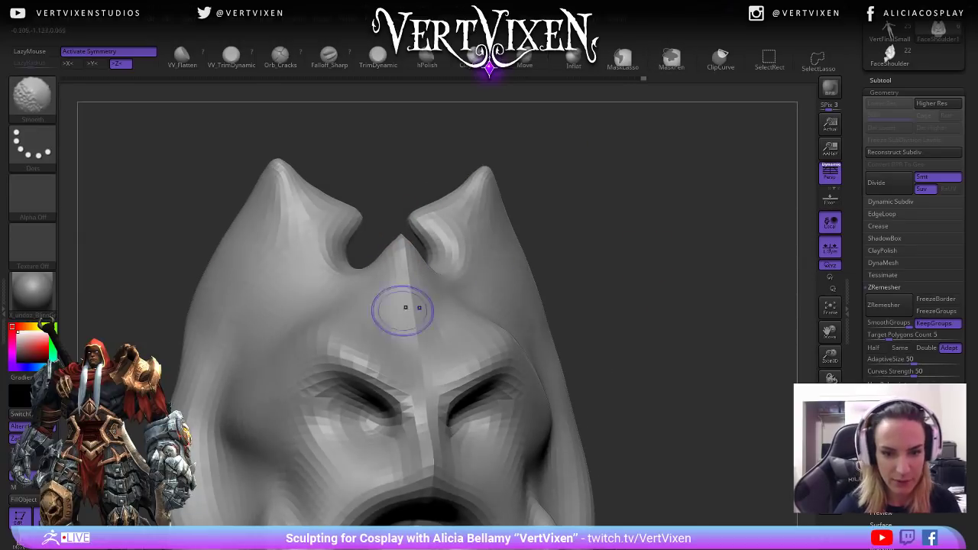
Build up the outer faces of the horns from the tips downward with the ClayBuildup brush, smoothing between strokes.
{"action": "right_click_drag", "start_coordinate": [653, 266], "coordinate": [680, 266]}
{"action": "right_click_drag", "start_coordinate": [665, 234], "coordinate": [746, 252], "text": "alt"}
{"action": "right_click_drag", "start_coordinate": [696, 321], "coordinate": [602, 333]}
{"action": "right_click", "coordinate": [602, 333]}
{"action": "right_click_drag", "start_coordinate": [655, 263], "coordinate": [707, 260]}
{"action": "mouse_move", "coordinate": [571, 208]}
{"action": "right_mouse_down"}
{"action": "mouse_move", "coordinate": [644, 185]}
{"action": "mouse_move", "coordinate": [601, 225]}
{"action": "mouse_move", "coordinate": [544, 210]}
{"action": "right_mouse_up"}
{"action": "key", "text": "b"}
{"action": "key", "text": "c"}
{"action": "key", "text": "b"}
{"action": "right_click", "coordinate": [482, 192]}
{"action": "mouse_move", "coordinate": [481, 192]}
{"action": "right_mouse_down"}
{"action": "mouse_move", "coordinate": [569, 174]}
{"action": "mouse_move", "coordinate": [539, 178]}
{"action": "right_mouse_up"}
{"action": "mouse_move", "coordinate": [499, 174]}
{"action": "left_mouse_down"}
{"action": "mouse_move", "coordinate": [510, 243]}
{"action": "mouse_move", "coordinate": [546, 295]}
{"action": "left_mouse_up"}
{"action": "left_click_drag", "start_coordinate": [506, 191], "coordinate": [520, 252], "text": "shift"}
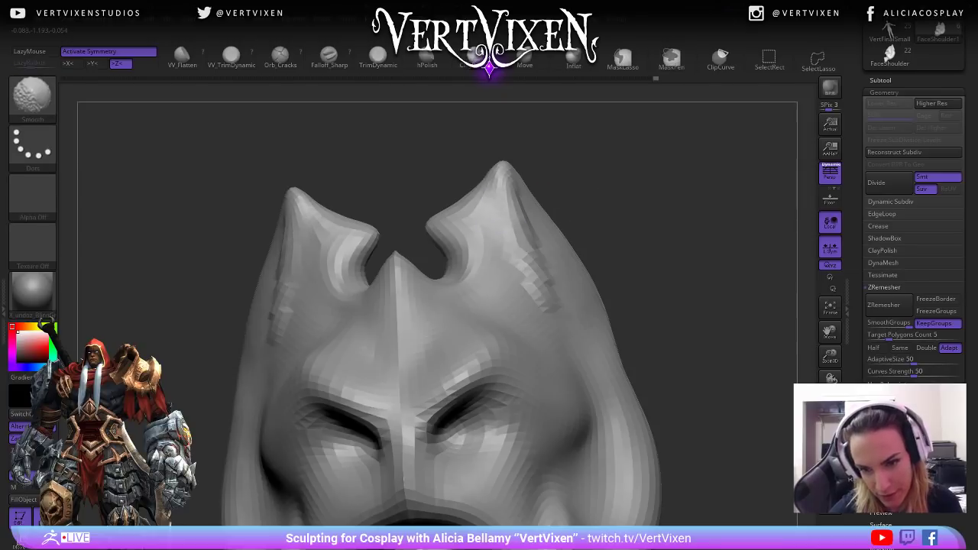
{"action": "right_click_drag", "start_coordinate": [569, 302], "coordinate": [566, 287]}
{"action": "left_click_drag", "start_coordinate": [500, 186], "coordinate": [546, 288]}
{"action": "left_click_drag", "start_coordinate": [520, 201], "coordinate": [557, 306]}
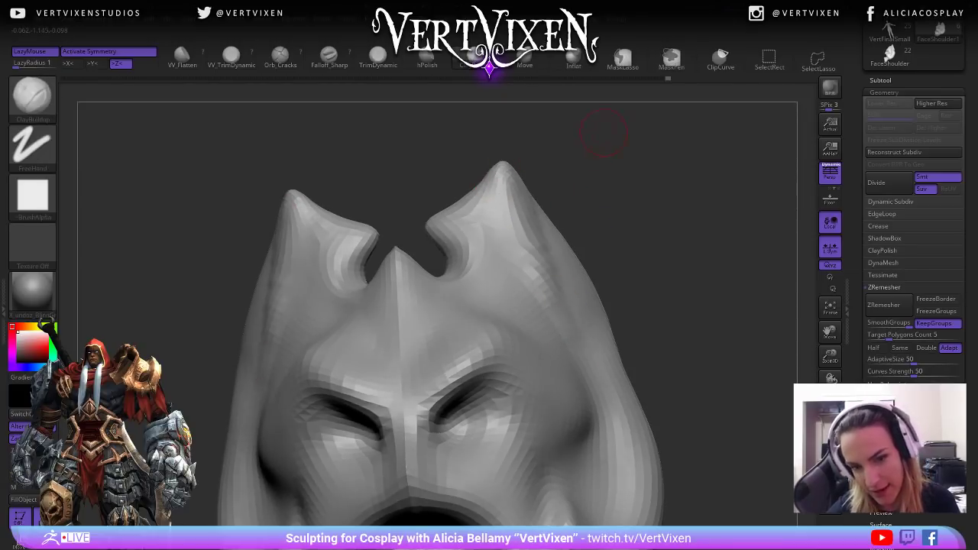
Build up the brow ridges above the eyes with ClayBuildup strokes.
{"action": "mouse_move", "coordinate": [621, 181]}
{"action": "left_mouse_down"}
{"action": "mouse_move", "coordinate": [583, 184]}
{"action": "mouse_move", "coordinate": [635, 185]}
{"action": "mouse_move", "coordinate": [616, 192]}
{"action": "left_mouse_up"}
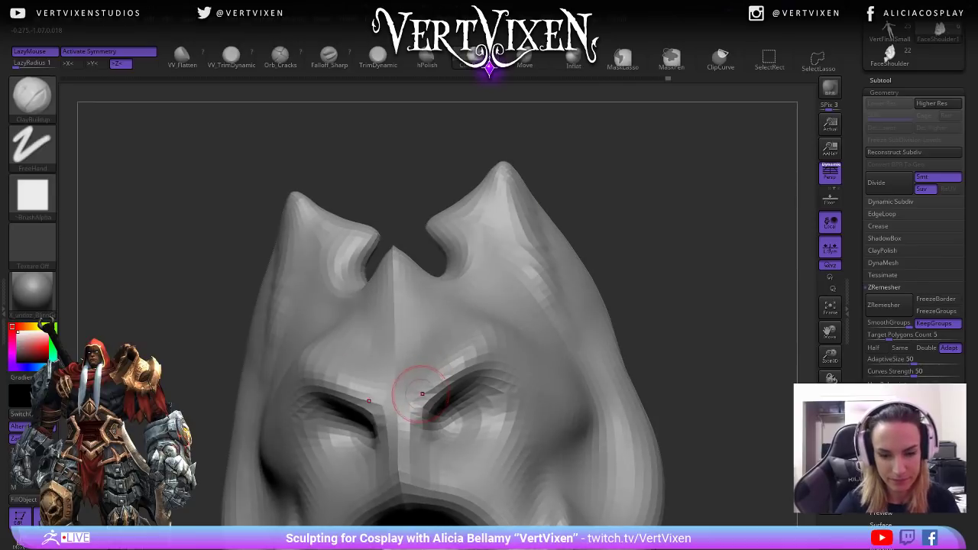
{"action": "left_click_drag", "start_coordinate": [415, 389], "coordinate": [478, 361]}
{"action": "left_click_drag", "start_coordinate": [620, 216], "coordinate": [557, 204]}
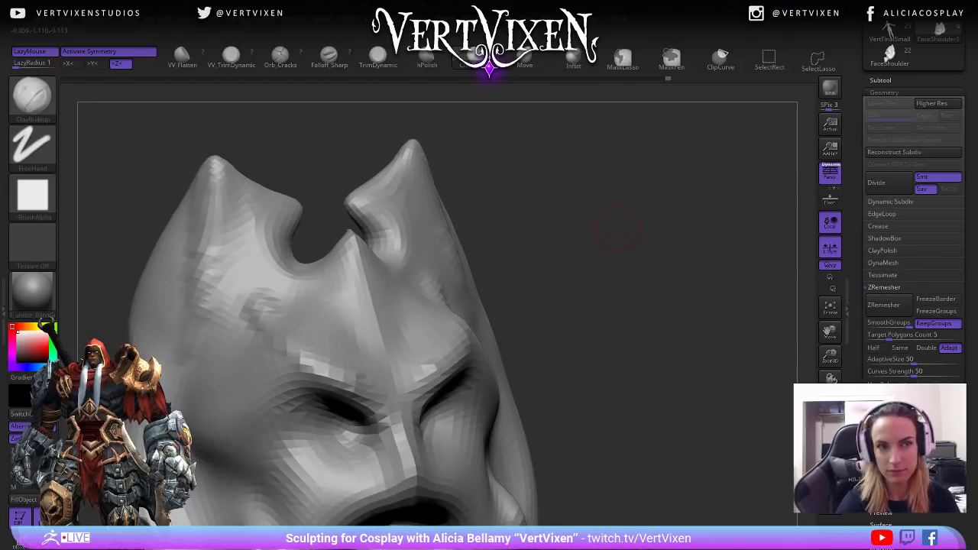
{"action": "mouse_move", "coordinate": [588, 291]}
{"action": "left_mouse_down"}
{"action": "mouse_move", "coordinate": [489, 270]}
{"action": "mouse_move", "coordinate": [489, 304]}
{"action": "mouse_move", "coordinate": [467, 269]}
{"action": "left_mouse_up"}
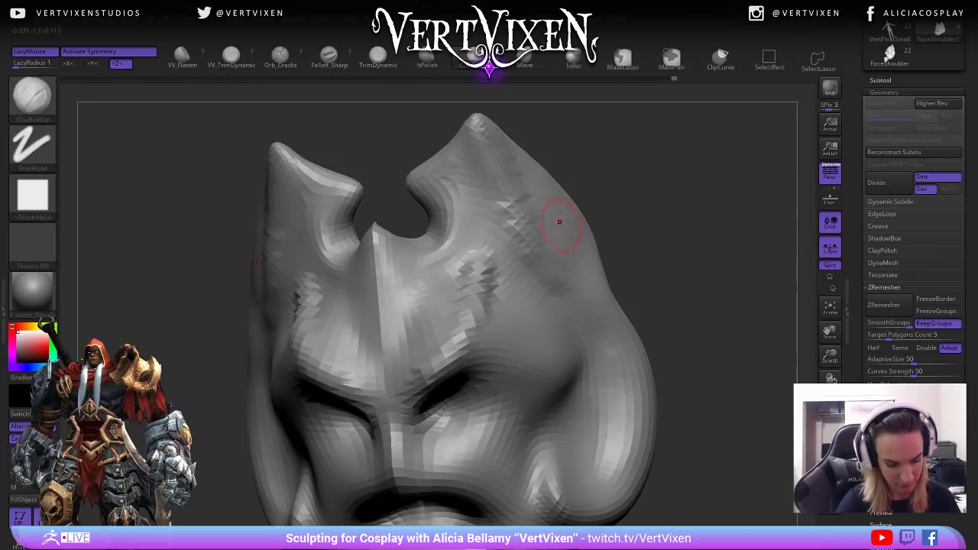
Pull the outer rim beside the cheeks inward with a resized Move brush.
{"action": "key", "text": "b"}
{"action": "key", "text": "comma"}
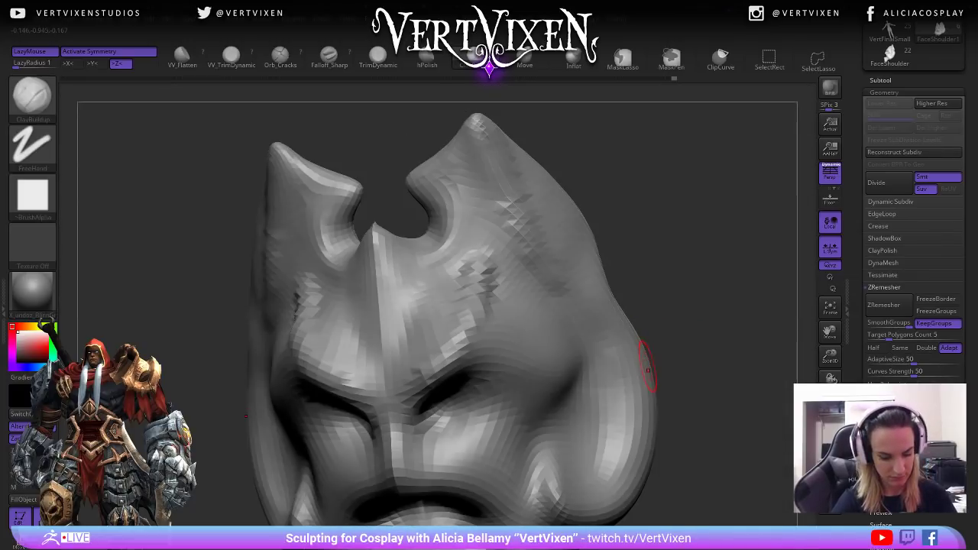
{"action": "key", "text": "b"}
{"action": "key", "text": "s"}
{"action": "key", "text": "t"}
{"action": "left_click_drag", "start_coordinate": [691, 368], "coordinate": [653, 366]}
{"action": "key", "text": "space"}
{"action": "left_click_drag", "start_coordinate": [684, 321], "coordinate": [711, 321]}
{"action": "mouse_move", "coordinate": [772, 306]}
{"action": "left_mouse_down"}
{"action": "mouse_move", "coordinate": [680, 267]}
{"action": "mouse_move", "coordinate": [748, 239]}
{"action": "left_mouse_up"}
{"action": "key", "text": "space"}
Adjust the outer rim's side profile with Move brush strokes of varying size and smooth the horn surface.
{"action": "mouse_move", "coordinate": [493, 348]}
{"action": "left_mouse_down"}
{"action": "mouse_move", "coordinate": [511, 348]}
{"action": "mouse_move", "coordinate": [462, 345]}
{"action": "left_mouse_up"}
{"action": "key", "text": "space"}
{"action": "left_click_drag", "start_coordinate": [680, 290], "coordinate": [685, 272], "text": "alt"}
{"action": "left_click_drag", "start_coordinate": [469, 308], "coordinate": [459, 316]}
{"action": "left_click_drag", "start_coordinate": [700, 376], "coordinate": [666, 352], "text": "alt"}
{"action": "key", "text": "space"}
{"action": "left_click_drag", "start_coordinate": [673, 350], "coordinate": [653, 350]}
{"action": "left_click_drag", "start_coordinate": [714, 285], "coordinate": [713, 277], "text": "alt"}
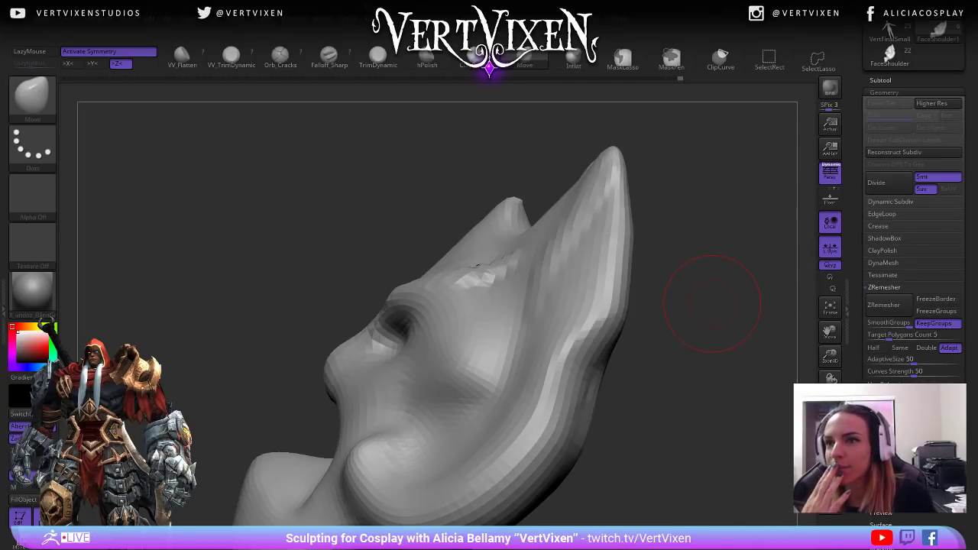
{"action": "mouse_move", "coordinate": [712, 304]}
{"action": "left_mouse_down"}
{"action": "mouse_move", "coordinate": [694, 327]}
{"action": "mouse_move", "coordinate": [715, 304]}
{"action": "mouse_move", "coordinate": [697, 363]}
{"action": "left_mouse_up"}
{"action": "left_click_drag", "start_coordinate": [492, 185], "coordinate": [484, 202], "text": "shift"}
{"action": "left_click_drag", "start_coordinate": [679, 268], "coordinate": [702, 457]}
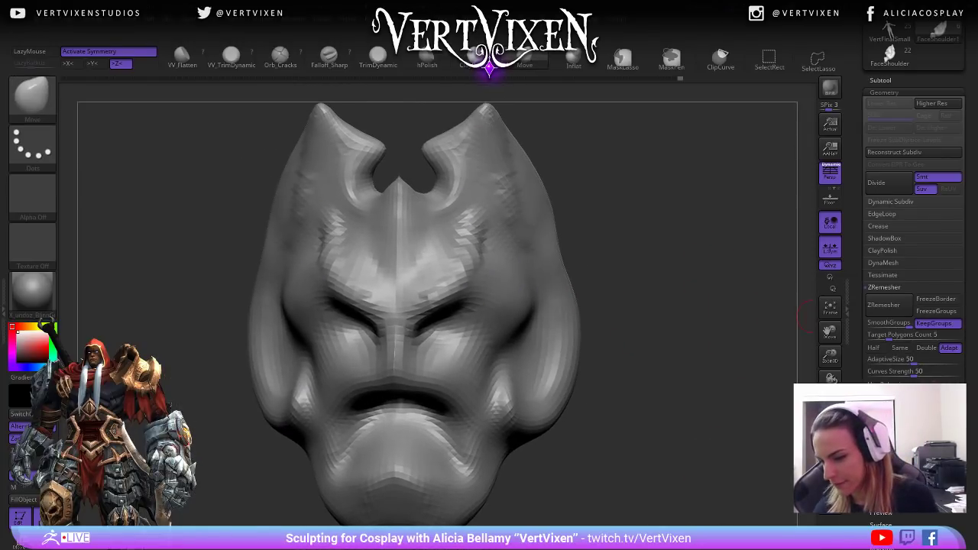
Show the PolyFrame, regroup the face's polygons by normals, and hide the PolyFrame after inspecting the mesh.
{"action": "left_click_drag", "start_coordinate": [969, 321], "coordinate": [969, 264]}
{"action": "left_click", "coordinate": [885, 518]}
{"action": "left_click_drag", "start_coordinate": [969, 191], "coordinate": [969, 261]}
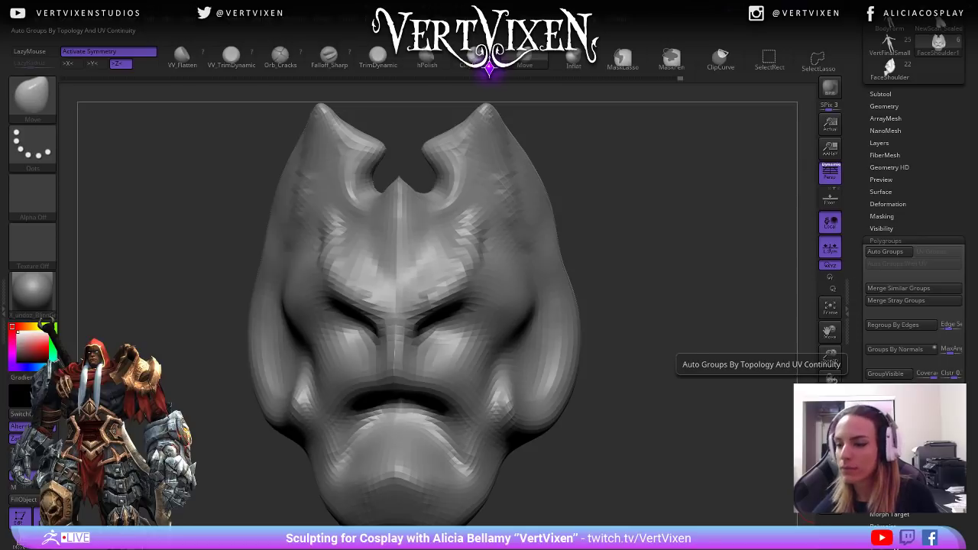
{"action": "key", "text": "shift"}
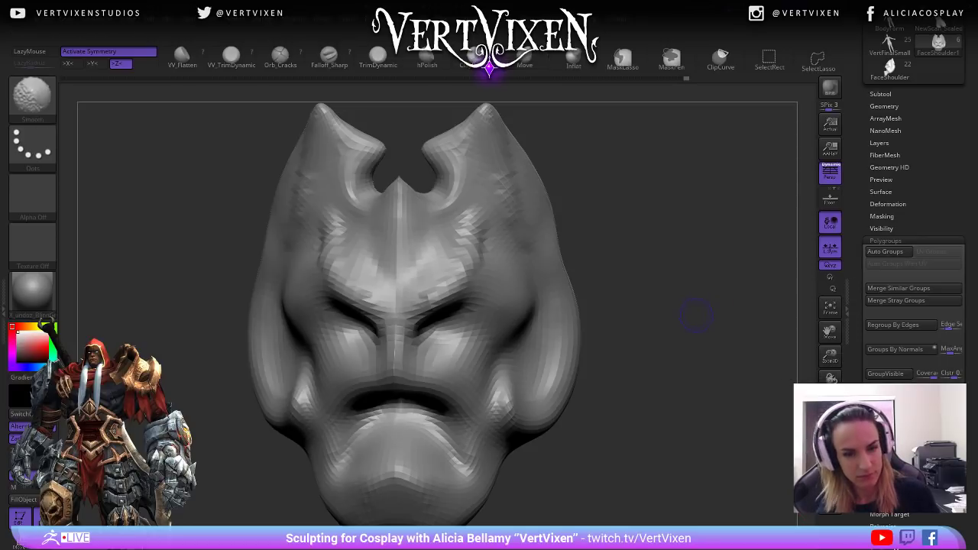
{"action": "key", "text": "shift+f"}
{"action": "mouse_move", "coordinate": [697, 320]}
{"action": "left_mouse_down"}
{"action": "mouse_move", "coordinate": [734, 344]}
{"action": "mouse_move", "coordinate": [580, 329]}
{"action": "mouse_move", "coordinate": [417, 441]}
{"action": "mouse_move", "coordinate": [461, 395]}
{"action": "left_mouse_up"}
{"action": "left_click", "coordinate": [525, 56]}
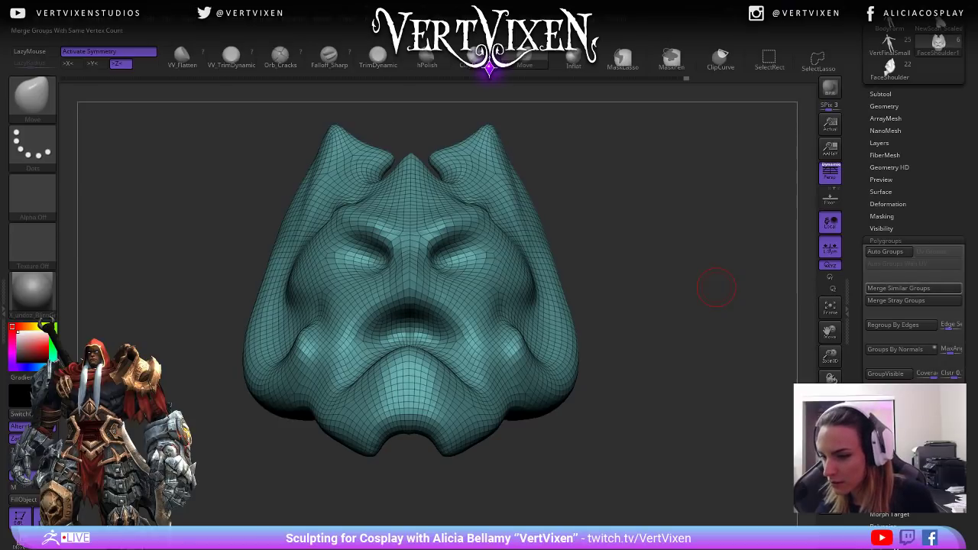
{"action": "left_click", "coordinate": [900, 349]}
{"action": "left_click_drag", "start_coordinate": [717, 287], "coordinate": [681, 382]}
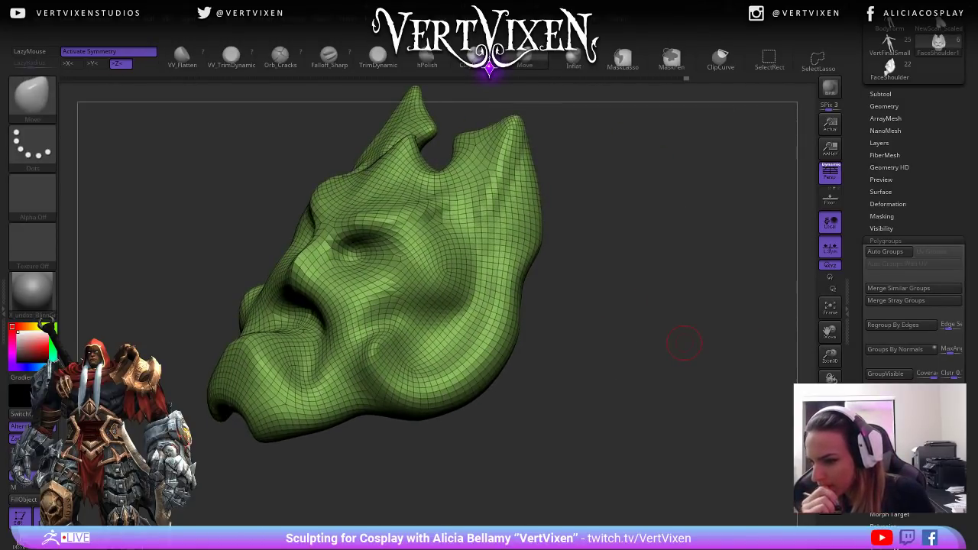
{"action": "mouse_move", "coordinate": [685, 344]}
{"action": "left_mouse_down"}
{"action": "mouse_move", "coordinate": [633, 343]}
{"action": "mouse_move", "coordinate": [694, 310]}
{"action": "mouse_move", "coordinate": [694, 325]}
{"action": "left_mouse_up"}
{"action": "key", "text": "shift+f"}
{"action": "mouse_move", "coordinate": [695, 158]}
{"action": "left_mouse_down", "text": "alt"}
{"action": "mouse_move", "coordinate": [695, 186]}
{"action": "mouse_move", "coordinate": [707, 186]}
{"action": "left_mouse_up", "text": "alt"}
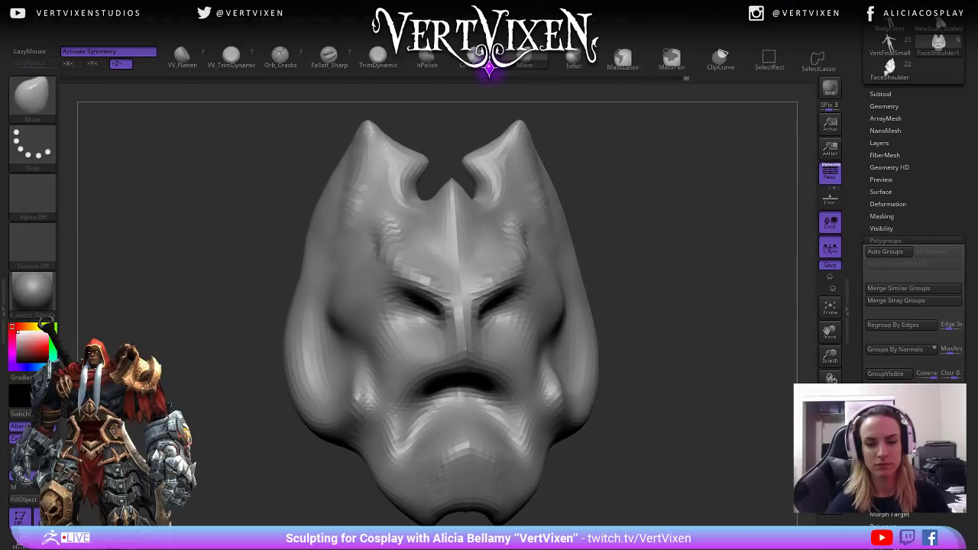
Push the temples and outer sides of the face outward with a resized Move brush.
{"action": "key", "text": "b"}
{"action": "key", "text": "Escape"}
{"action": "mouse_move", "coordinate": [678, 245]}
{"action": "left_mouse_down", "text": "alt"}
{"action": "mouse_move", "coordinate": [655, 270]}
{"action": "mouse_move", "coordinate": [677, 252]}
{"action": "mouse_move", "coordinate": [648, 252]}
{"action": "left_mouse_up", "text": "alt"}
{"action": "left_click_drag", "start_coordinate": [593, 216], "coordinate": [609, 217]}
{"action": "key", "text": "space"}
{"action": "mouse_move", "coordinate": [522, 321]}
{"action": "left_mouse_down"}
{"action": "mouse_move", "coordinate": [543, 338]}
{"action": "mouse_move", "coordinate": [539, 330]}
{"action": "left_mouse_up"}
{"action": "key", "text": "space"}
{"action": "left_click_drag", "start_coordinate": [321, 286], "coordinate": [312, 291]}
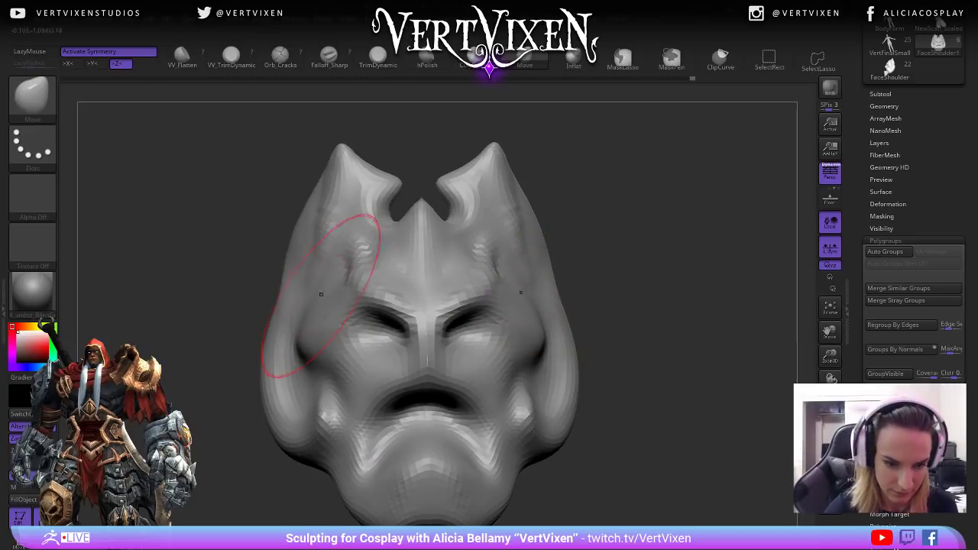
{"action": "mouse_move", "coordinate": [592, 229]}
{"action": "left_mouse_down"}
{"action": "mouse_move", "coordinate": [623, 237]}
{"action": "mouse_move", "coordinate": [623, 306]}
{"action": "mouse_move", "coordinate": [611, 291]}
{"action": "mouse_move", "coordinate": [560, 318]}
{"action": "left_mouse_up"}
{"action": "key", "text": "space"}
{"action": "left_click_drag", "start_coordinate": [616, 295], "coordinate": [627, 297]}
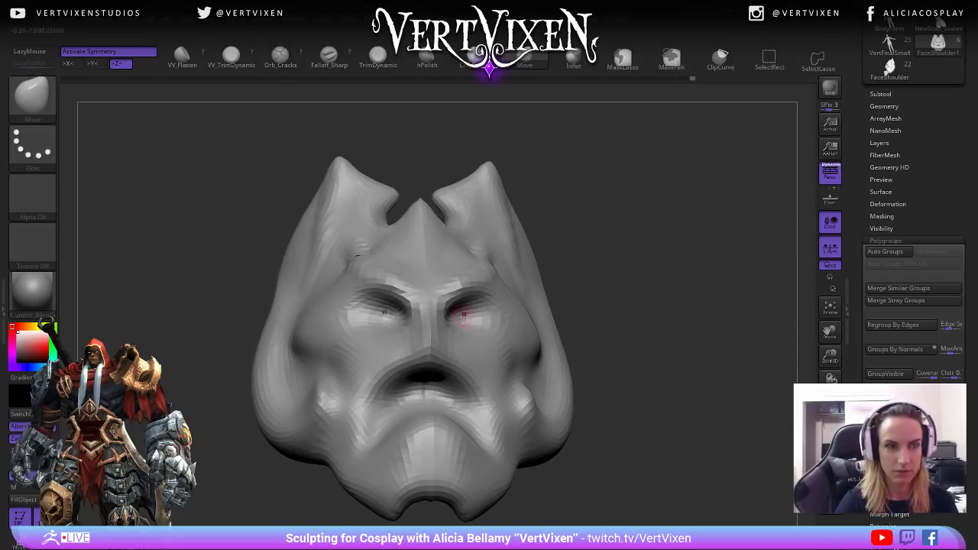
Lower the upper lip and the mouth opening's upper edge with Move brush strokes.
{"action": "left_click_drag", "start_coordinate": [402, 370], "coordinate": [400, 375]}
{"action": "left_click_drag", "start_coordinate": [611, 306], "coordinate": [625, 324]}
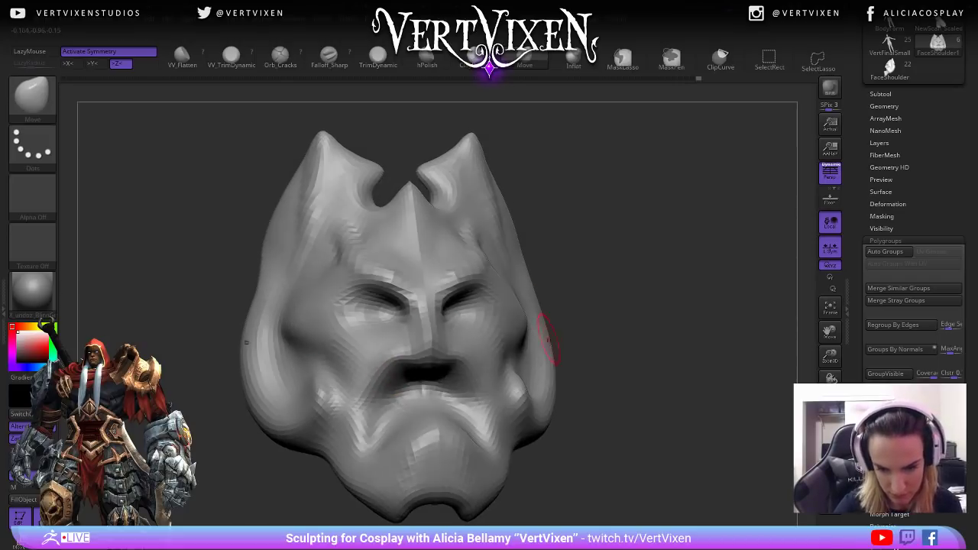
{"action": "right_click_drag", "start_coordinate": [526, 301], "coordinate": [528, 292], "text": "alt"}
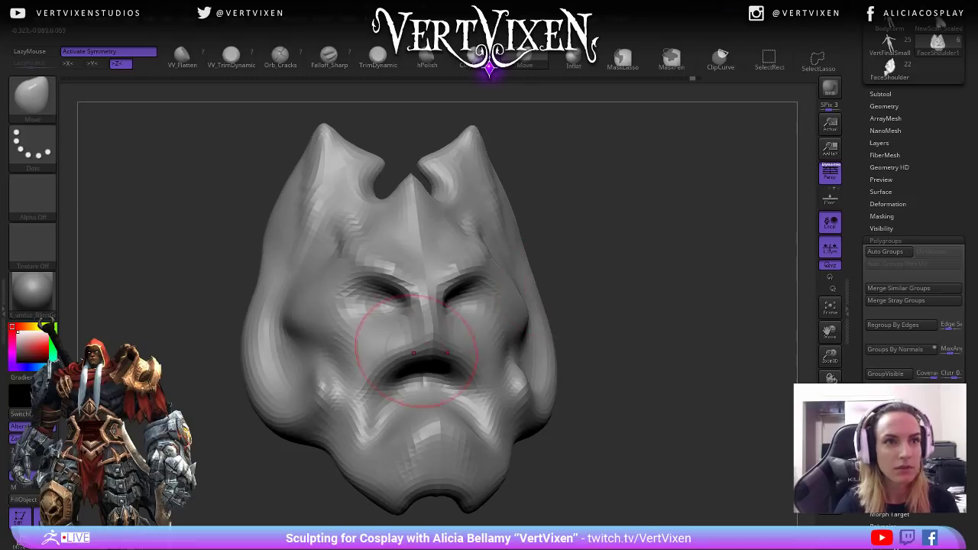
{"action": "left_click_drag", "start_coordinate": [414, 357], "coordinate": [415, 368]}
{"action": "left_click_drag", "start_coordinate": [585, 353], "coordinate": [593, 356]}
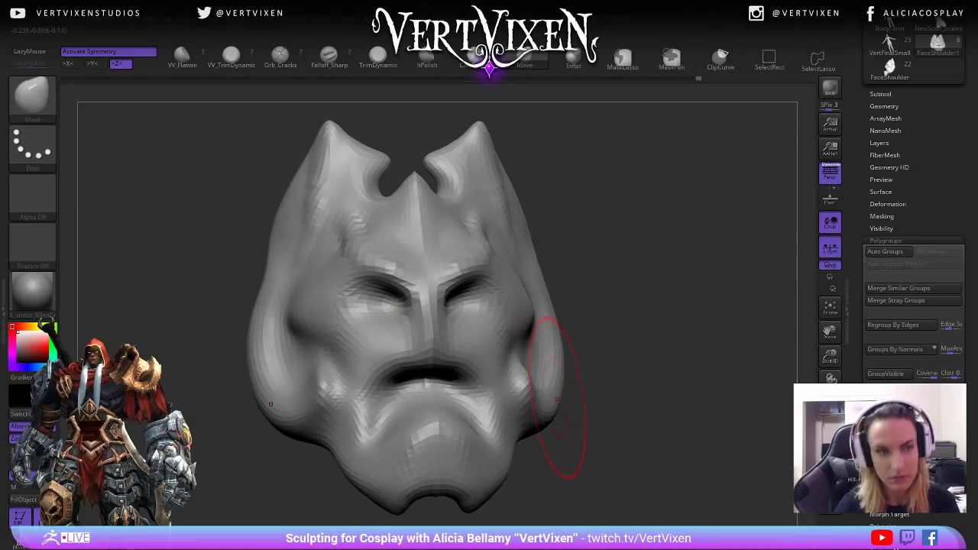
Pull the folds below the mouth corners downward with a resized Move brush, and undo the last stroke around the mouth.
{"action": "right_click_drag", "start_coordinate": [547, 398], "coordinate": [546, 383], "text": "alt"}
{"action": "right_click_drag", "start_coordinate": [397, 436], "coordinate": [389, 376], "text": "alt"}
{"action": "left_click_drag", "start_coordinate": [358, 399], "coordinate": [360, 420]}
{"action": "key", "text": "space"}
{"action": "key", "text": "space"}
{"action": "left_click_drag", "start_coordinate": [428, 358], "coordinate": [417, 350]}
{"action": "key", "text": "ctrl+z"}
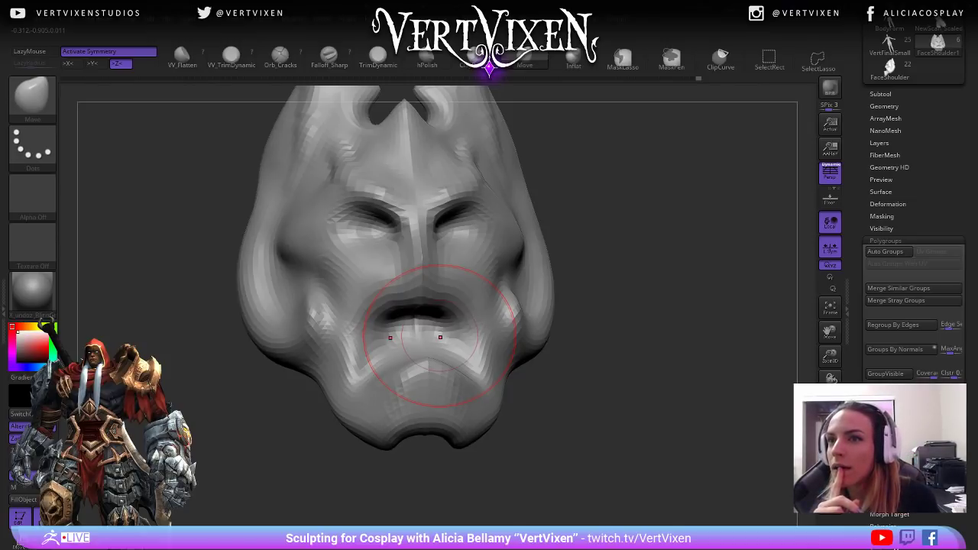
Nudge the cheek areas beside the mouth inward with short Move brush strokes.
{"action": "left_click_drag", "start_coordinate": [611, 305], "coordinate": [672, 295]}
{"action": "mouse_move", "coordinate": [465, 305]}
{"action": "left_mouse_down"}
{"action": "mouse_move", "coordinate": [592, 243]}
{"action": "mouse_move", "coordinate": [537, 250]}
{"action": "left_mouse_up"}
{"action": "right_click_drag", "start_coordinate": [487, 313], "coordinate": [528, 310]}
{"action": "left_click_drag", "start_coordinate": [343, 331], "coordinate": [351, 329]}
{"action": "right_click_drag", "start_coordinate": [535, 321], "coordinate": [489, 325]}
{"action": "left_click_drag", "start_coordinate": [500, 345], "coordinate": [495, 344]}
{"action": "mouse_move", "coordinate": [496, 344]}
{"action": "right_mouse_down"}
{"action": "mouse_move", "coordinate": [538, 342]}
{"action": "mouse_move", "coordinate": [489, 340]}
{"action": "right_mouse_up"}
{"action": "mouse_move", "coordinate": [726, 283]}
{"action": "left_mouse_down"}
{"action": "mouse_move", "coordinate": [726, 233]}
{"action": "mouse_move", "coordinate": [722, 291]}
{"action": "mouse_move", "coordinate": [707, 294]}
{"action": "left_mouse_up"}
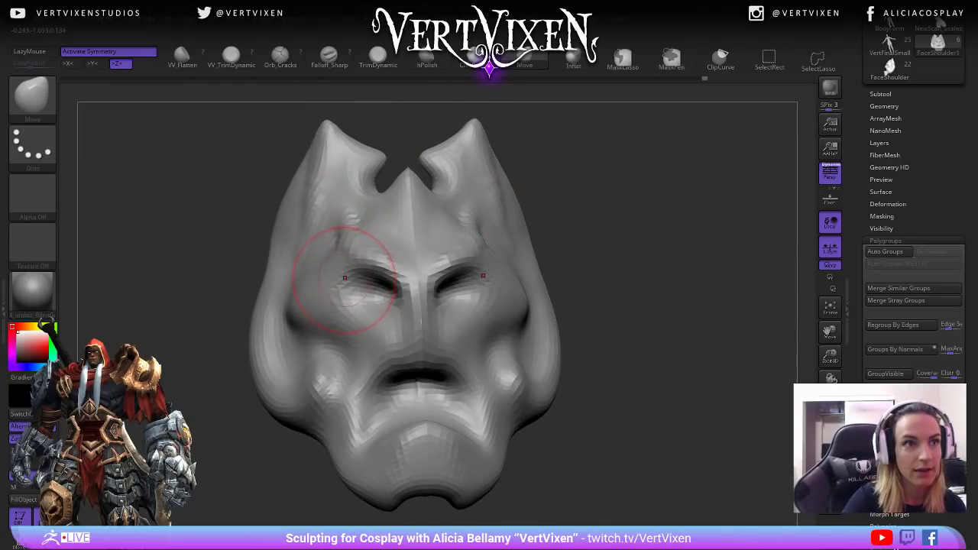
Build up the eye areas beneath the brows with the ClayBuildup brush.
{"action": "right_click_drag", "start_coordinate": [352, 296], "coordinate": [368, 295]}
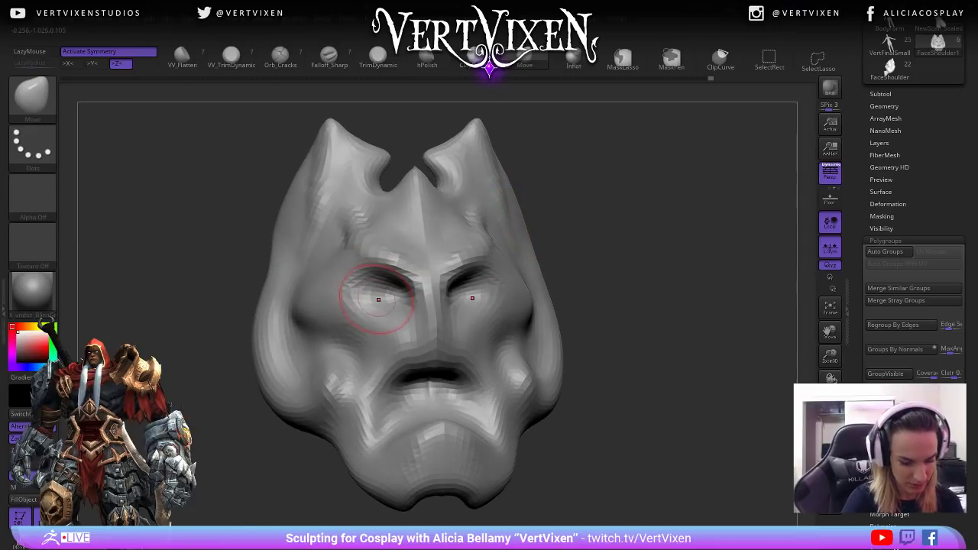
{"action": "key", "text": "b"}
{"action": "key", "text": "c"}
{"action": "key", "text": "b"}
{"action": "mouse_move", "coordinate": [367, 287]}
{"action": "left_mouse_down"}
{"action": "mouse_move", "coordinate": [378, 295]}
{"action": "mouse_move", "coordinate": [369, 323]}
{"action": "left_mouse_up"}
{"action": "mouse_move", "coordinate": [611, 230]}
{"action": "left_mouse_down"}
{"action": "mouse_move", "coordinate": [642, 214]}
{"action": "mouse_move", "coordinate": [634, 241]}
{"action": "mouse_move", "coordinate": [543, 267]}
{"action": "left_mouse_up"}
{"action": "key", "text": "b"}
{"action": "key", "text": "m"}
{"action": "key", "text": "p"}
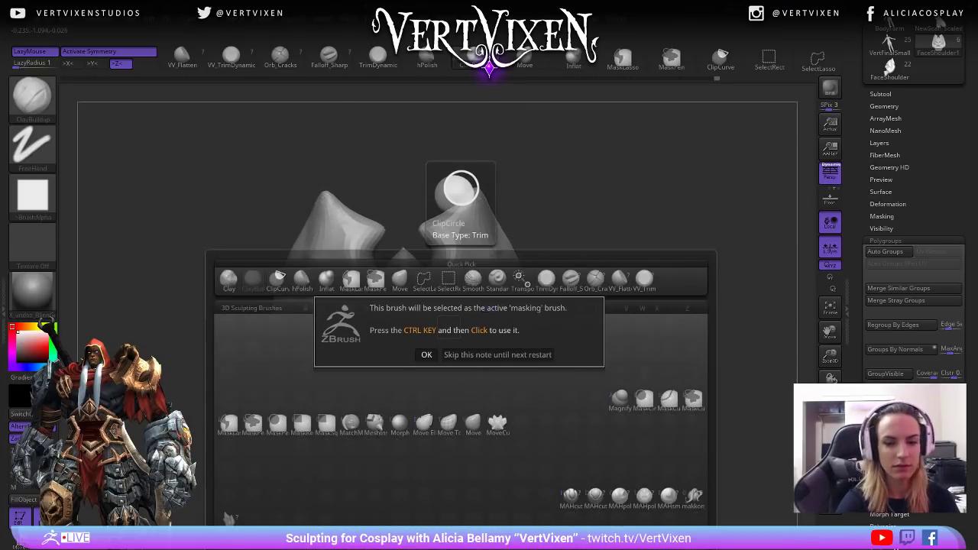
{"action": "left_click", "coordinate": [427, 355]}
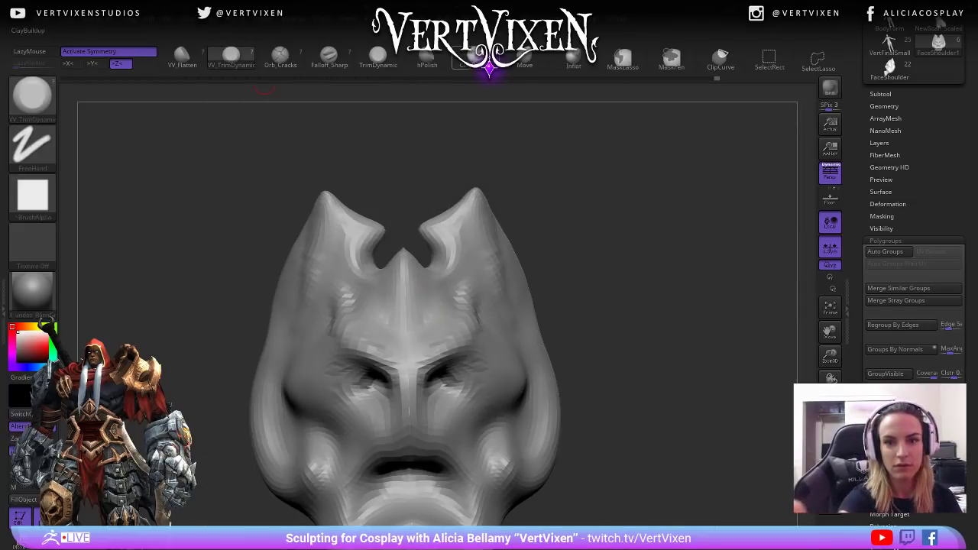
Pull the nose forward into a more pointed profile with a resized Move brush.
{"action": "left_click", "coordinate": [524, 58]}
{"action": "key", "text": "space"}
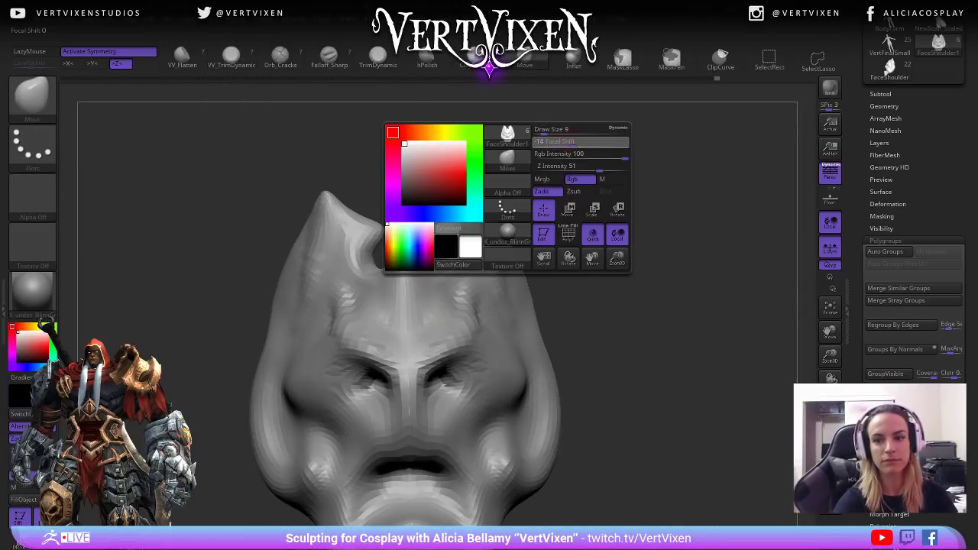
{"action": "left_click_drag", "start_coordinate": [542, 131], "coordinate": [556, 131]}
{"action": "mouse_move", "coordinate": [646, 186]}
{"action": "left_mouse_down", "text": "alt"}
{"action": "mouse_move", "coordinate": [642, 230]}
{"action": "mouse_move", "coordinate": [642, 219]}
{"action": "left_mouse_up", "text": "alt"}
{"action": "key", "text": "space"}
{"action": "key", "text": "space"}
{"action": "left_click_drag", "start_coordinate": [400, 385], "coordinate": [408, 405]}
{"action": "mouse_move", "coordinate": [393, 386]}
{"action": "right_mouse_down"}
{"action": "mouse_move", "coordinate": [380, 388]}
{"action": "mouse_move", "coordinate": [572, 342]}
{"action": "mouse_move", "coordinate": [601, 260]}
{"action": "mouse_move", "coordinate": [587, 272]}
{"action": "right_mouse_up"}
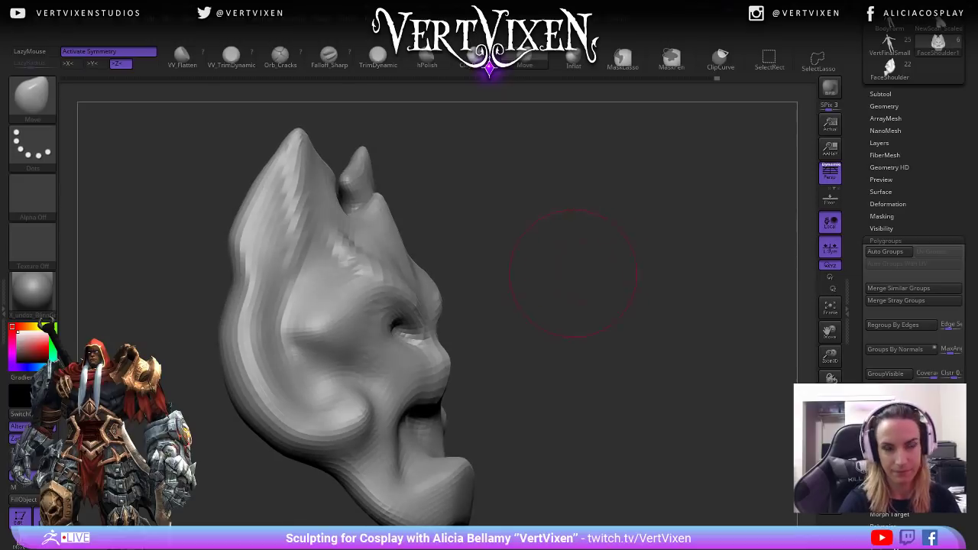
{"action": "mouse_move", "coordinate": [432, 337]}
{"action": "right_mouse_down"}
{"action": "mouse_move", "coordinate": [451, 289]}
{"action": "mouse_move", "coordinate": [516, 273]}
{"action": "right_mouse_up"}
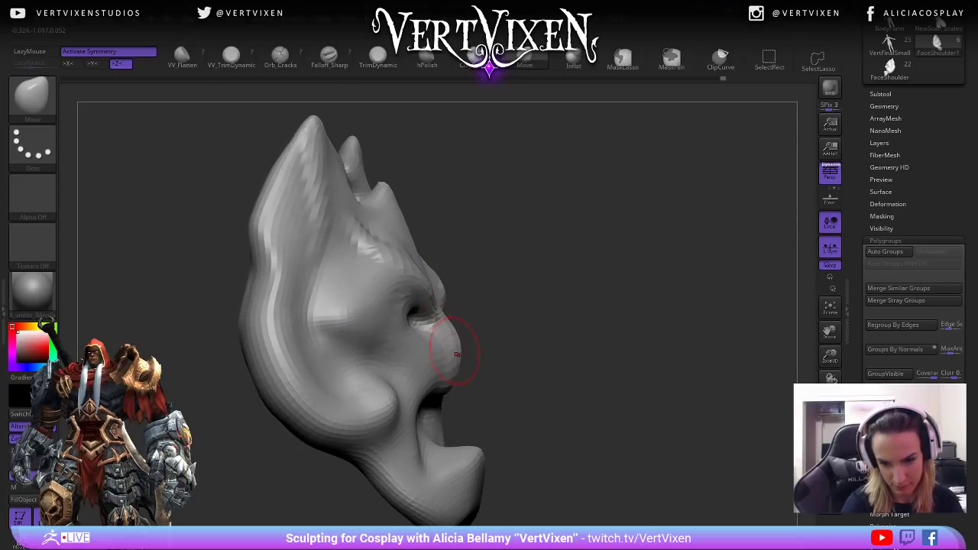
{"action": "mouse_move", "coordinate": [461, 342]}
{"action": "right_mouse_down"}
{"action": "mouse_move", "coordinate": [525, 295]}
{"action": "mouse_move", "coordinate": [532, 331]}
{"action": "right_mouse_up"}
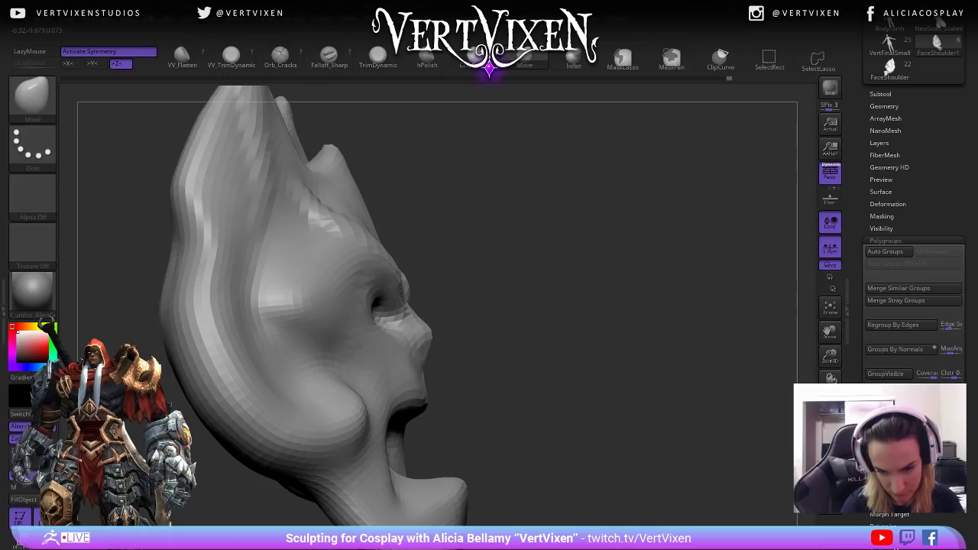
Build up the area around the nose with the ClayBuildup brush.
{"action": "key", "text": "d"}
{"action": "key", "text": "shift+d"}
{"action": "mouse_move", "coordinate": [498, 342]}
{"action": "right_mouse_down"}
{"action": "mouse_move", "coordinate": [542, 280]}
{"action": "mouse_move", "coordinate": [451, 321]}
{"action": "mouse_move", "coordinate": [382, 321]}
{"action": "mouse_move", "coordinate": [367, 336]}
{"action": "right_mouse_up"}
{"action": "key", "text": "b"}
{"action": "key", "text": "c"}
{"action": "key", "text": "b"}
{"action": "right_click", "coordinate": [419, 387]}
{"action": "right_click_drag", "start_coordinate": [443, 336], "coordinate": [481, 337]}
Switch to a resized Move brush, try pulling the side rim outward, and undo the stroke.
{"action": "key", "text": "b"}
{"action": "key", "text": "m"}
{"action": "key", "text": "v"}
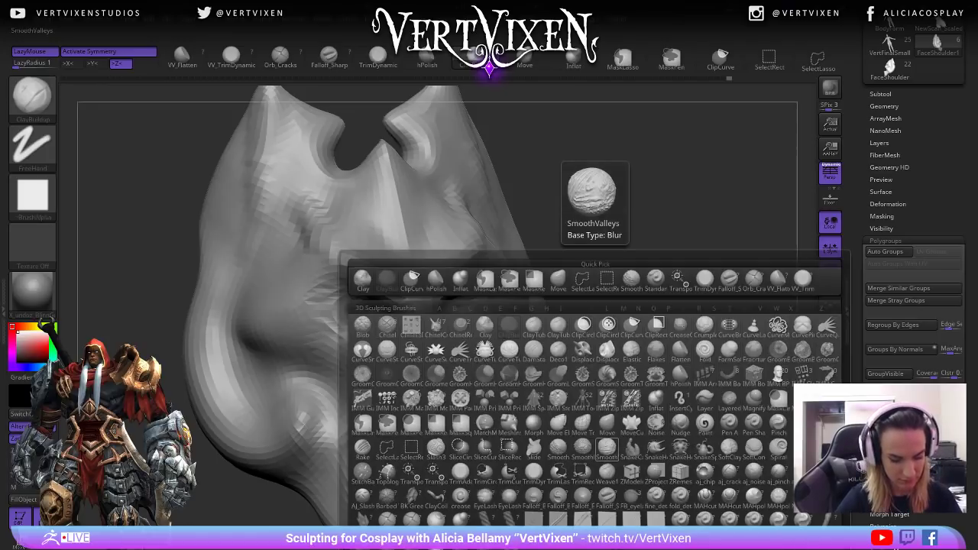
{"action": "right_click_drag", "start_coordinate": [585, 240], "coordinate": [535, 252]}
{"action": "right_click_drag", "start_coordinate": [651, 216], "coordinate": [642, 222]}
{"action": "key", "text": "space"}
{"action": "left_click", "coordinate": [306, 367]}
{"action": "key", "text": "space"}
{"action": "left_click", "coordinate": [255, 314]}
{"action": "key", "text": "space"}
{"action": "left_click", "coordinate": [229, 317]}
{"action": "left_click_drag", "start_coordinate": [229, 316], "coordinate": [219, 318]}
{"action": "key", "text": "ctrl+z"}
Reshape the outer side rims down to the jaw with an enlarged Move brush.
{"action": "key", "text": "space"}
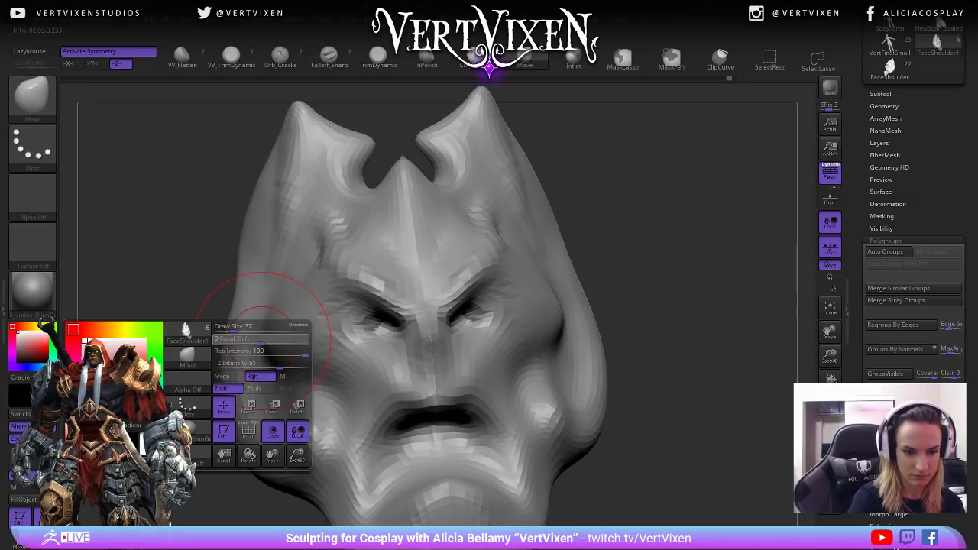
{"action": "left_click_drag", "start_coordinate": [239, 307], "coordinate": [227, 284]}
{"action": "left_click_drag", "start_coordinate": [228, 367], "coordinate": [221, 395]}
{"action": "left_click_drag", "start_coordinate": [226, 430], "coordinate": [226, 407]}
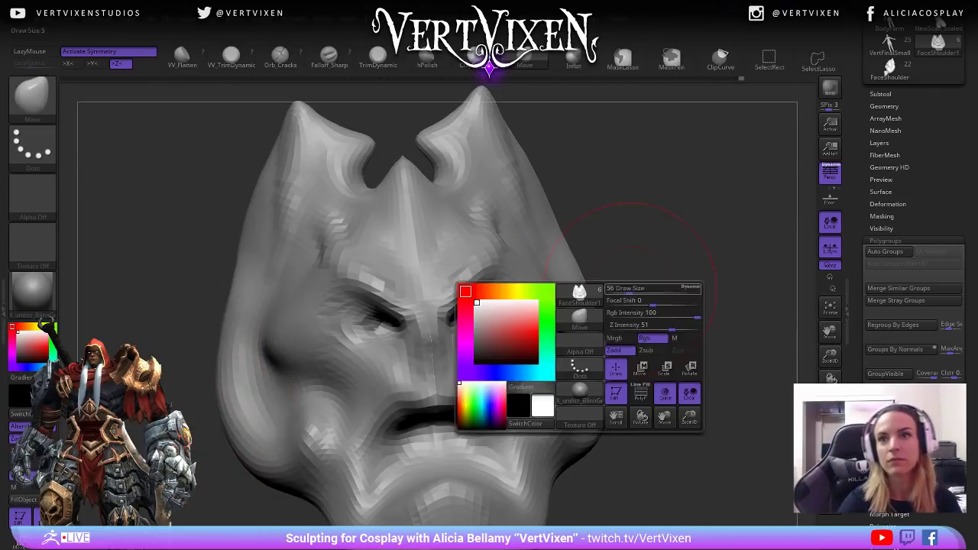
{"action": "mouse_move", "coordinate": [683, 287]}
{"action": "left_mouse_down"}
{"action": "mouse_move", "coordinate": [681, 277]}
{"action": "mouse_move", "coordinate": [681, 378]}
{"action": "mouse_move", "coordinate": [634, 324]}
{"action": "left_mouse_up"}
{"action": "left_click_drag", "start_coordinate": [554, 436], "coordinate": [581, 385]}
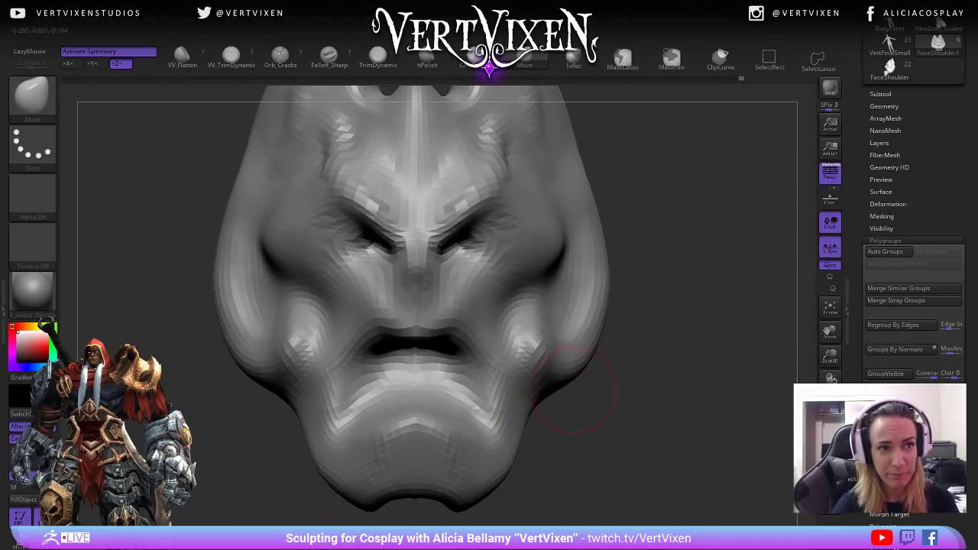
Reshape the bulges beside the mouth into narrow raised ovals with the Move brush, and smooth them.
{"action": "left_click_drag", "start_coordinate": [533, 348], "coordinate": [541, 359]}
{"action": "left_click_drag", "start_coordinate": [655, 295], "coordinate": [581, 382]}
{"action": "key", "text": "space"}
{"action": "left_click", "coordinate": [611, 336]}
{"action": "mouse_move", "coordinate": [526, 327]}
{"action": "left_mouse_down"}
{"action": "mouse_move", "coordinate": [539, 317]}
{"action": "mouse_move", "coordinate": [524, 328]}
{"action": "left_mouse_up"}
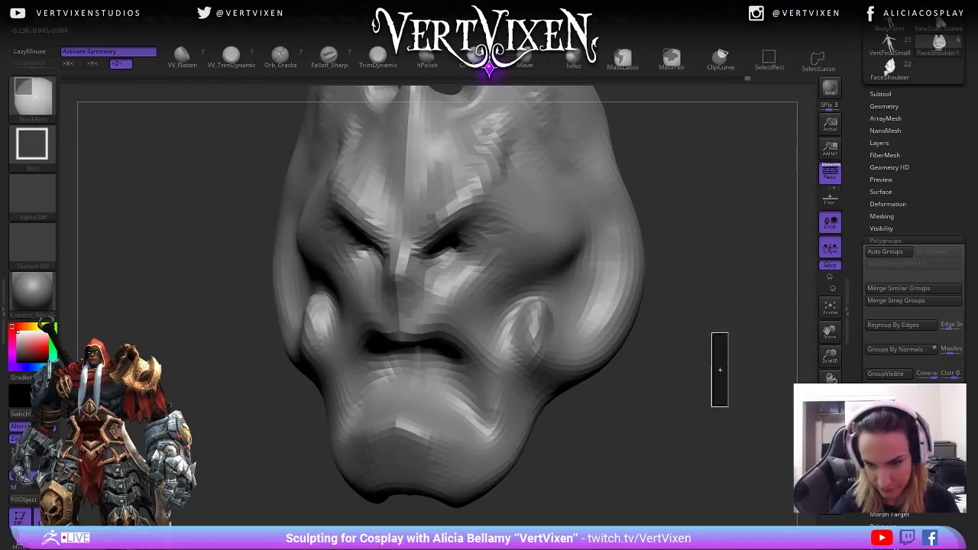
{"action": "mouse_move", "coordinate": [688, 419]}
{"action": "left_mouse_down"}
{"action": "mouse_move", "coordinate": [688, 359]}
{"action": "mouse_move", "coordinate": [711, 352]}
{"action": "left_mouse_up"}
{"action": "left_click_drag", "start_coordinate": [539, 332], "coordinate": [530, 353], "text": "shift"}
{"action": "left_click_drag", "start_coordinate": [657, 378], "coordinate": [664, 344]}
{"action": "left_click_drag", "start_coordinate": [634, 267], "coordinate": [616, 356], "text": "alt"}
{"action": "key", "text": "space"}
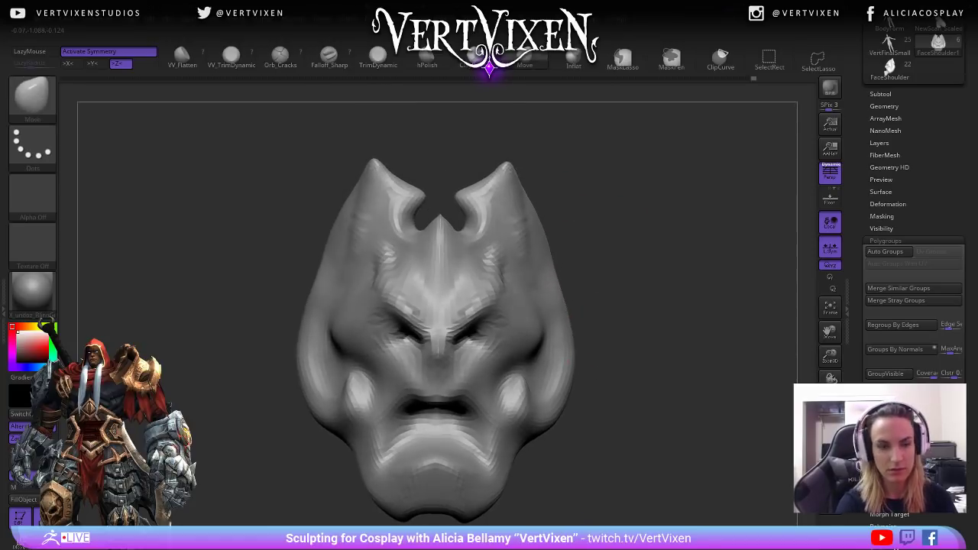
{"action": "left_click_drag", "start_coordinate": [370, 381], "coordinate": [408, 371], "text": "shift"}
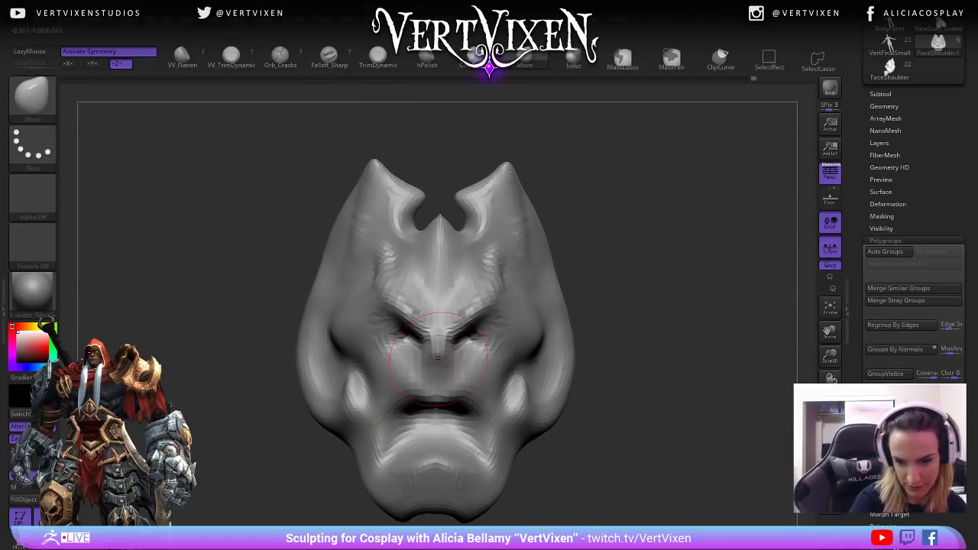
Open the mouth wider by raising the upper lip and lowering the lower lip with Move strokes.
{"action": "left_click_drag", "start_coordinate": [624, 355], "coordinate": [628, 304], "text": "alt"}
{"action": "left_click_drag", "start_coordinate": [437, 337], "coordinate": [433, 327]}
{"action": "left_click_drag", "start_coordinate": [416, 388], "coordinate": [419, 395]}
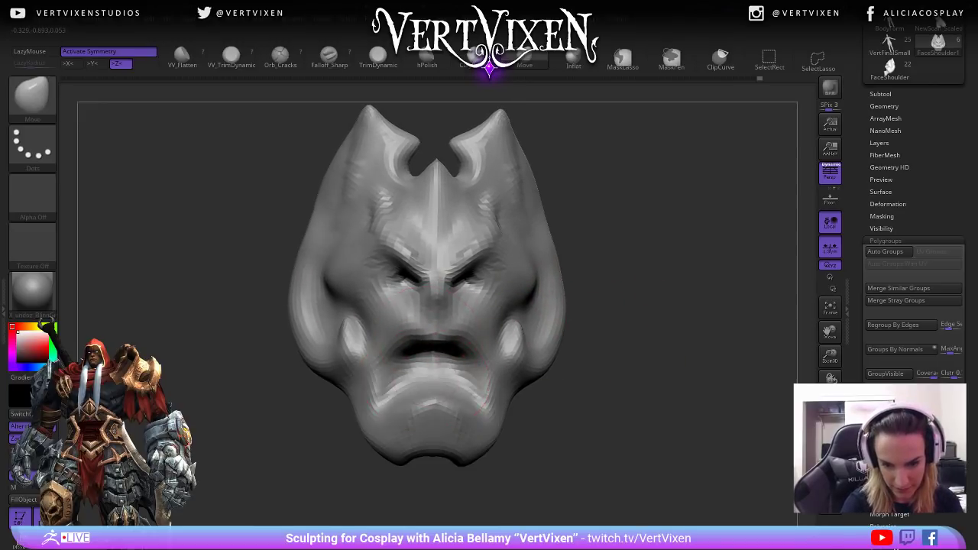
Build up the lower lip and shape the downturned mouth corners with a resized ClayBuildup brush.
{"action": "key", "text": "space"}
{"action": "left_click_drag", "start_coordinate": [620, 339], "coordinate": [610, 342]}
{"action": "key", "text": "b"}
{"action": "key", "text": "c"}
{"action": "key", "text": "b"}
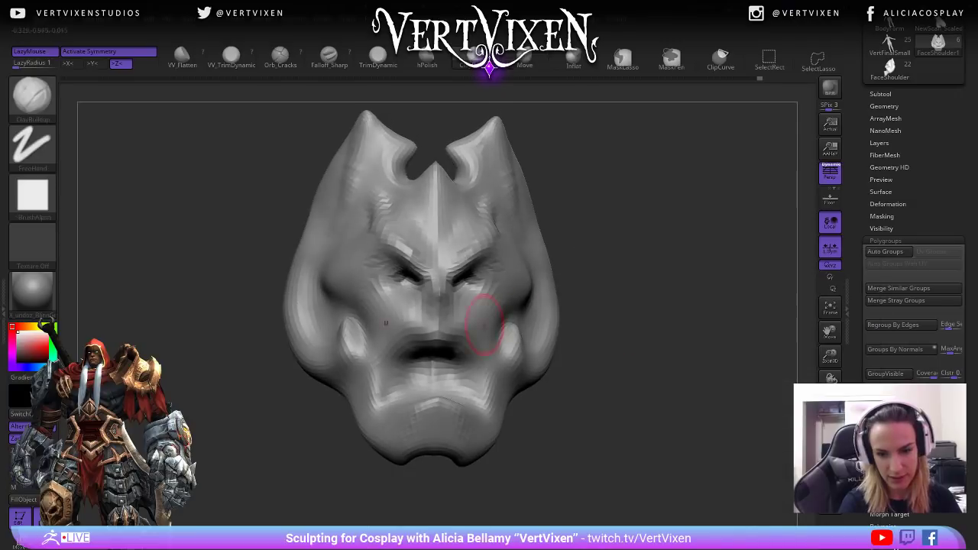
{"action": "mouse_move", "coordinate": [442, 381]}
{"action": "left_mouse_down"}
{"action": "mouse_move", "coordinate": [433, 373]}
{"action": "mouse_move", "coordinate": [441, 387]}
{"action": "mouse_move", "coordinate": [416, 388]}
{"action": "left_mouse_up"}
{"action": "left_click_drag", "start_coordinate": [581, 329], "coordinate": [621, 294]}
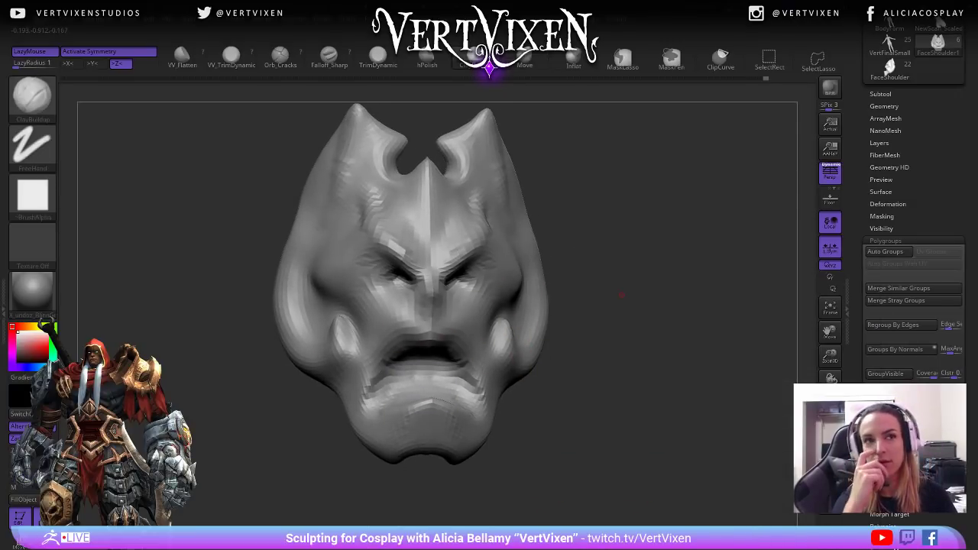
Try to pull the mouth corners sharply downward with the Move brush.
{"action": "key", "text": "b"}
{"action": "key", "text": "m"}
{"action": "key", "text": "v"}
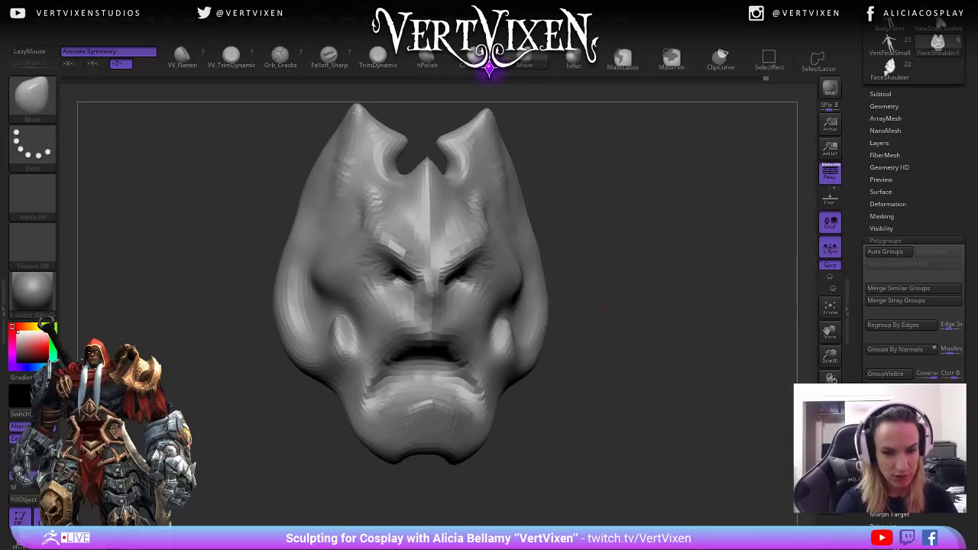
{"action": "key", "text": "space"}
{"action": "key", "text": "space"}
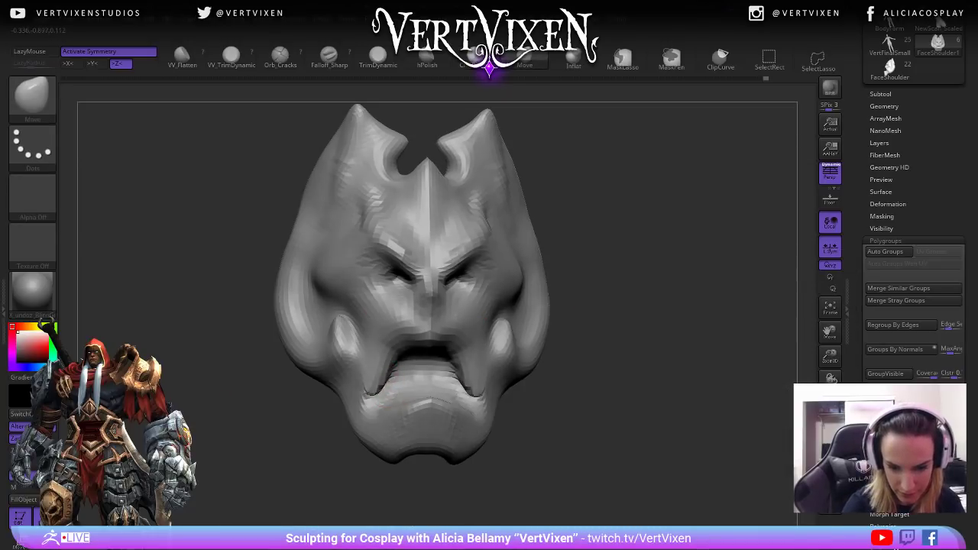
Build up the folds around the mouth corners and the cheeks beneath the eyes with the ClayBuildup brush.
{"action": "key", "text": "b"}
{"action": "key", "text": "c"}
{"action": "key", "text": "b"}
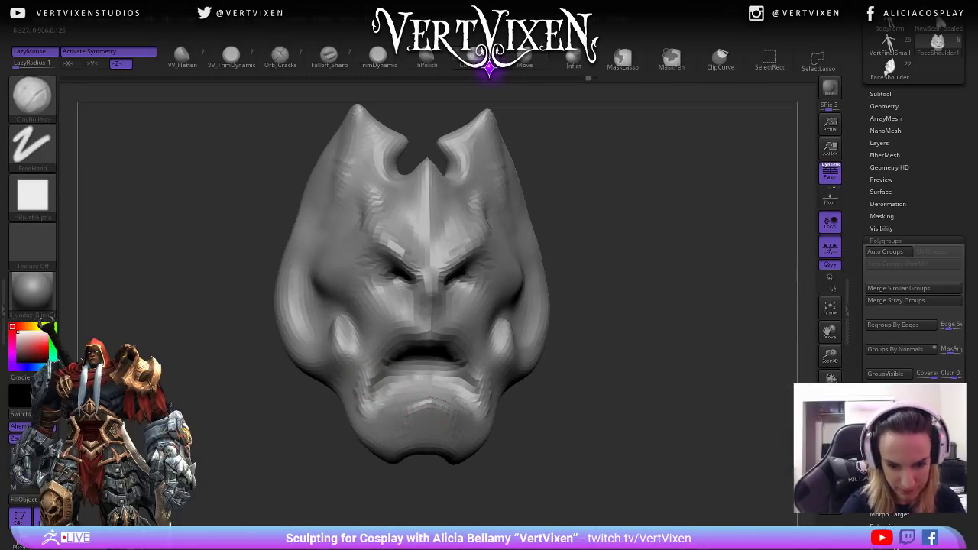
{"action": "mouse_move", "coordinate": [624, 311]}
{"action": "left_mouse_down"}
{"action": "mouse_move", "coordinate": [624, 340]}
{"action": "mouse_move", "coordinate": [613, 339]}
{"action": "left_mouse_up"}
{"action": "left_click_drag", "start_coordinate": [609, 273], "coordinate": [547, 337]}
{"action": "left_click_drag", "start_coordinate": [655, 288], "coordinate": [641, 343], "text": "alt"}
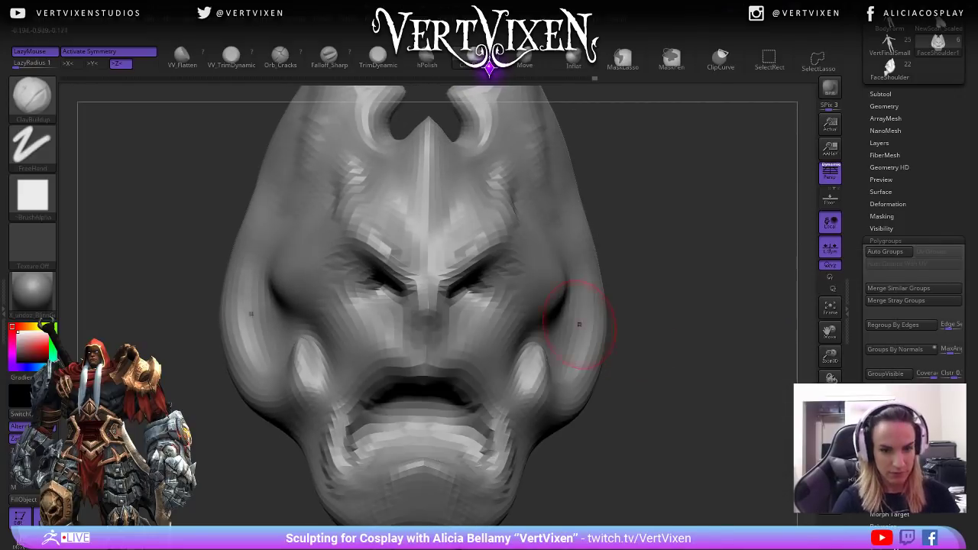
{"action": "mouse_move", "coordinate": [334, 339]}
{"action": "left_mouse_down"}
{"action": "mouse_move", "coordinate": [349, 316]}
{"action": "mouse_move", "coordinate": [370, 319]}
{"action": "left_mouse_up"}
{"action": "mouse_move", "coordinate": [651, 367]}
{"action": "left_mouse_down", "text": "alt"}
{"action": "mouse_move", "coordinate": [649, 330]}
{"action": "mouse_move", "coordinate": [609, 326]}
{"action": "left_mouse_up", "text": "alt"}
Flatten the cheek planes beside the nose with the hPolish brush.
{"action": "key", "text": "b"}
{"action": "key", "text": "h"}
{"action": "key", "text": "p"}
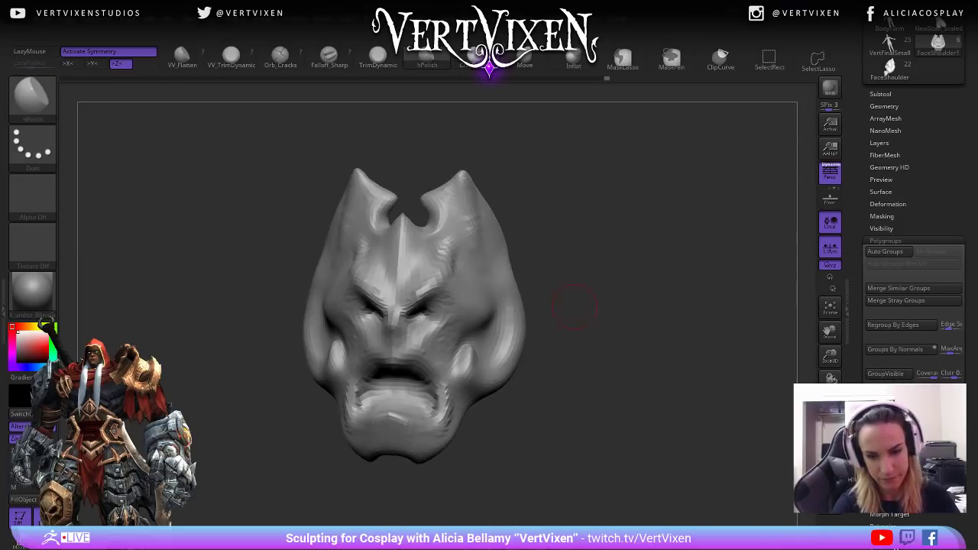
{"action": "mouse_move", "coordinate": [535, 360]}
{"action": "left_mouse_down"}
{"action": "mouse_move", "coordinate": [557, 362]}
{"action": "mouse_move", "coordinate": [546, 404]}
{"action": "left_mouse_up"}
{"action": "left_click_drag", "start_coordinate": [561, 368], "coordinate": [577, 324]}
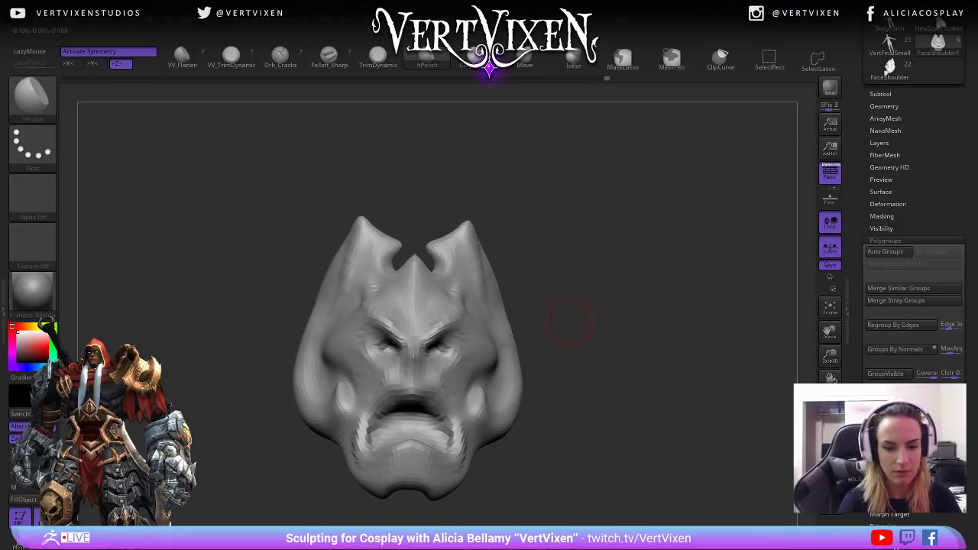
Add volume to the sides of the forehead below the horns with the ClayBuildup brush.
{"action": "key", "text": "b"}
{"action": "key", "text": "c"}
{"action": "key", "text": "b"}
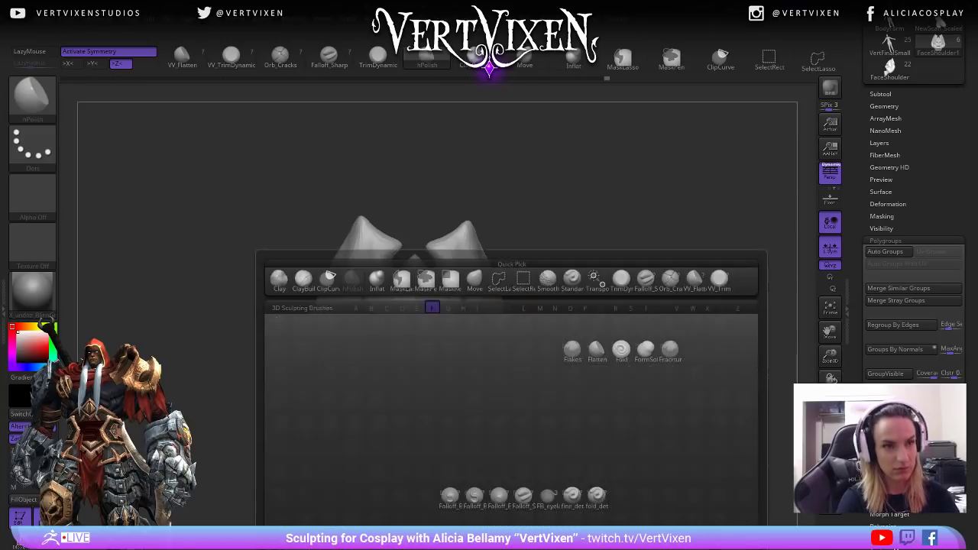
{"action": "mouse_move", "coordinate": [560, 309]}
{"action": "left_mouse_down"}
{"action": "mouse_move", "coordinate": [574, 395]}
{"action": "mouse_move", "coordinate": [588, 409]}
{"action": "mouse_move", "coordinate": [581, 372]}
{"action": "left_mouse_up"}
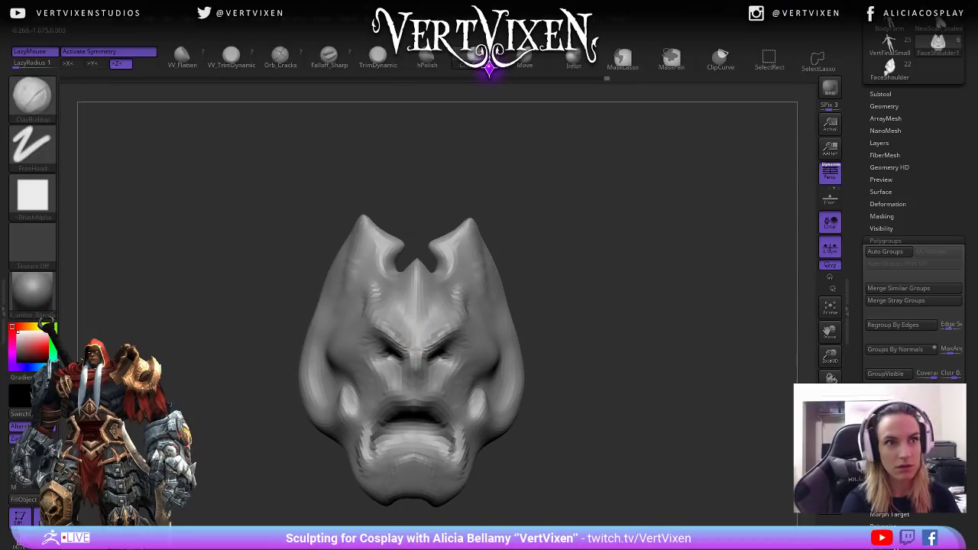
{"action": "right_click", "coordinate": [549, 369]}
{"action": "left_click_drag", "start_coordinate": [646, 271], "coordinate": [636, 292], "text": "alt"}
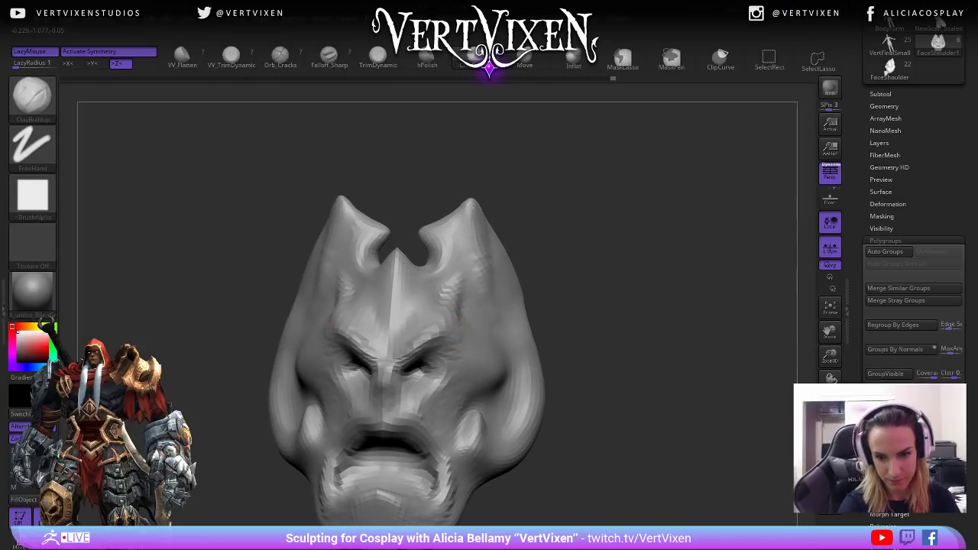
Flatten the sides of the forehead up to the horns with the hPolish brush.
{"action": "key", "text": "b"}
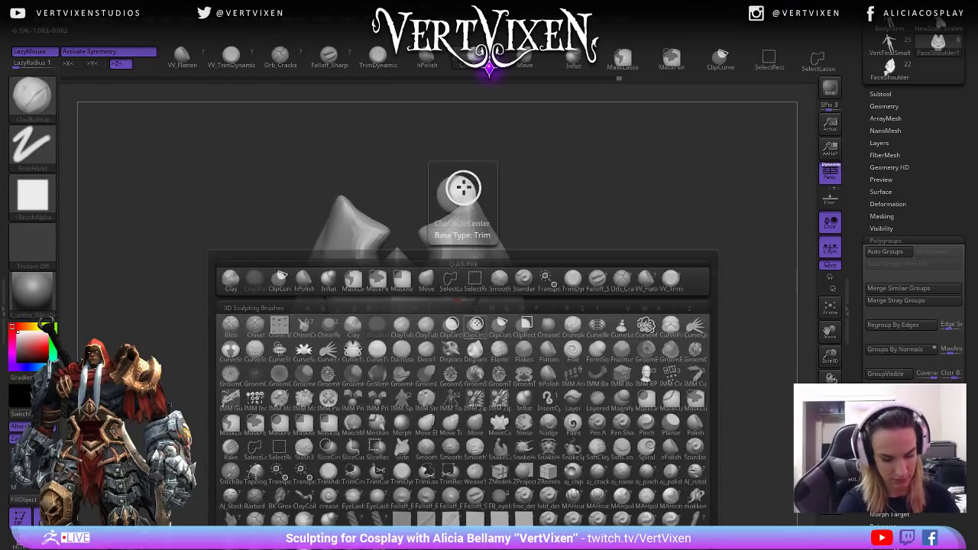
{"action": "key", "text": "h"}
{"action": "key", "text": "p"}
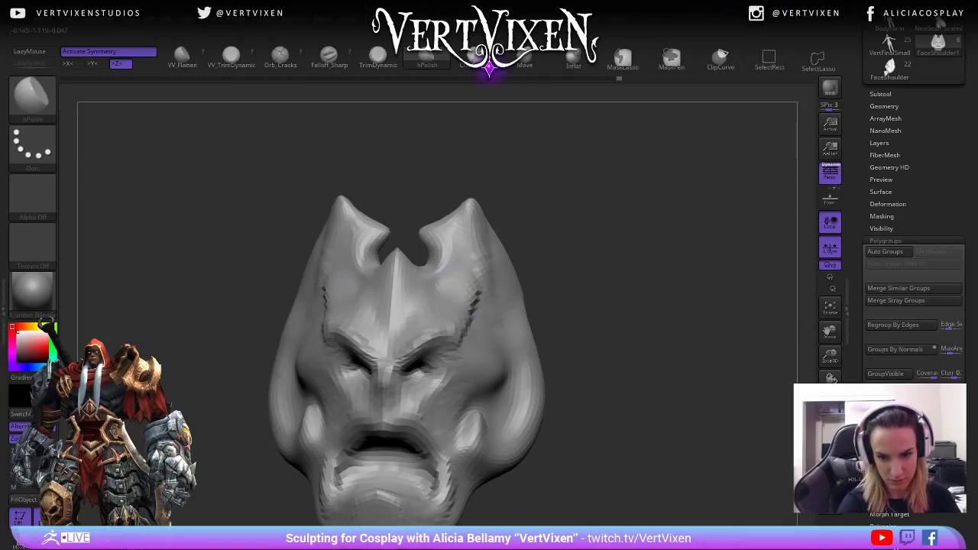
{"action": "left_click_drag", "start_coordinate": [524, 261], "coordinate": [541, 262]}
{"action": "mouse_move", "coordinate": [673, 266]}
{"action": "left_mouse_down"}
{"action": "mouse_move", "coordinate": [622, 269]}
{"action": "mouse_move", "coordinate": [607, 284]}
{"action": "mouse_move", "coordinate": [618, 294]}
{"action": "left_mouse_up"}
Sculpt the temples, cheekbones and the creases beneath them with the ClayBuildup brush, and smooth the new forms.
{"action": "key", "text": "b"}
{"action": "key", "text": "c"}
{"action": "key", "text": "b"}
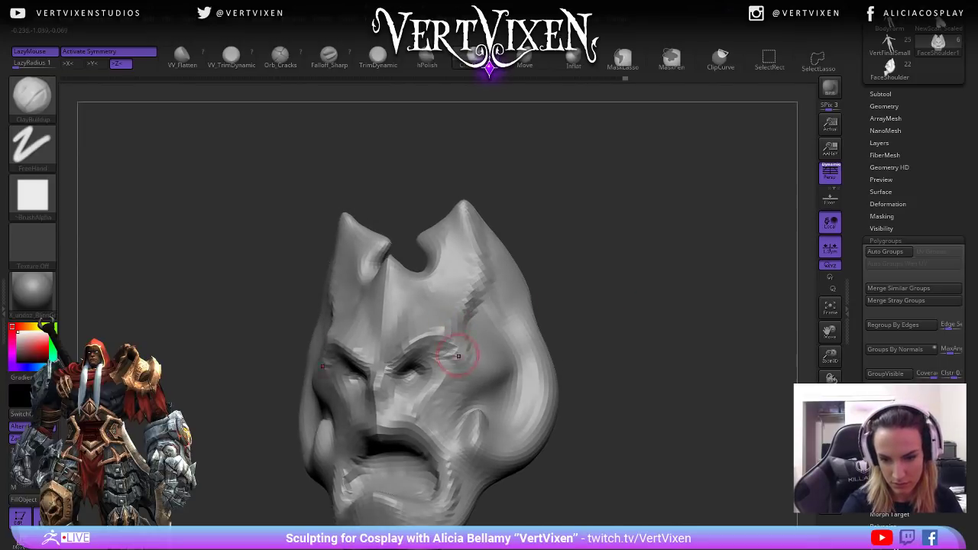
{"action": "left_click_drag", "start_coordinate": [642, 255], "coordinate": [624, 278]}
{"action": "left_click_drag", "start_coordinate": [636, 261], "coordinate": [640, 262]}
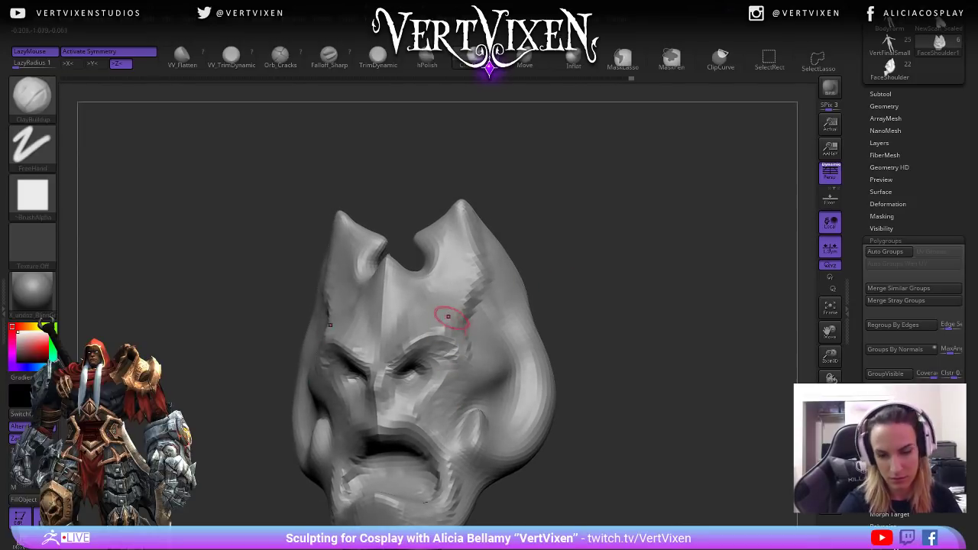
{"action": "left_click_drag", "start_coordinate": [460, 346], "coordinate": [468, 375]}
{"action": "mouse_move", "coordinate": [587, 334]}
{"action": "left_mouse_down"}
{"action": "mouse_move", "coordinate": [655, 338]}
{"action": "mouse_move", "coordinate": [596, 334]}
{"action": "mouse_move", "coordinate": [573, 361]}
{"action": "left_mouse_up"}
{"action": "mouse_move", "coordinate": [628, 250]}
{"action": "left_mouse_down"}
{"action": "mouse_move", "coordinate": [607, 257]}
{"action": "mouse_move", "coordinate": [620, 267]}
{"action": "mouse_move", "coordinate": [594, 275]}
{"action": "mouse_move", "coordinate": [519, 346]}
{"action": "left_mouse_up"}
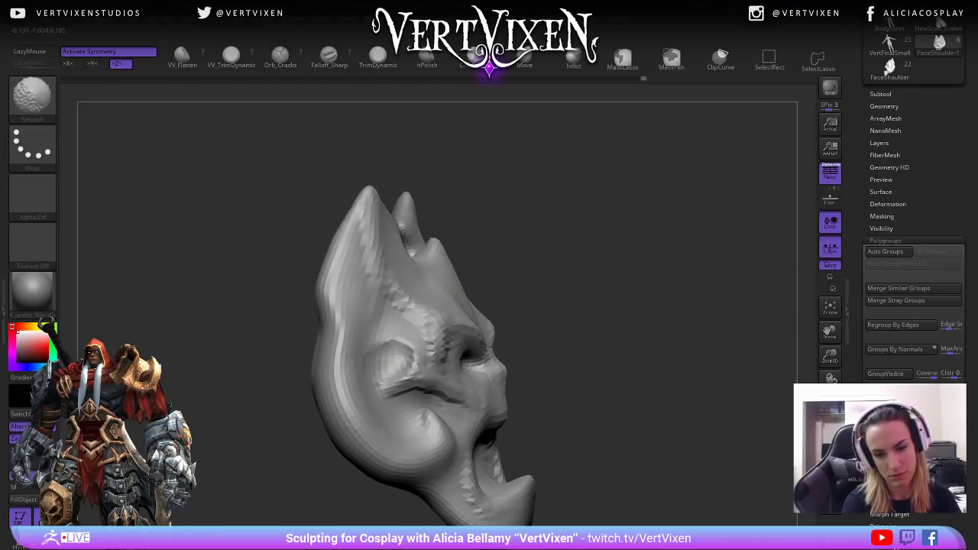
{"action": "mouse_move", "coordinate": [492, 336]}
{"action": "left_mouse_down"}
{"action": "mouse_move", "coordinate": [520, 333]}
{"action": "mouse_move", "coordinate": [534, 313]}
{"action": "left_mouse_up"}
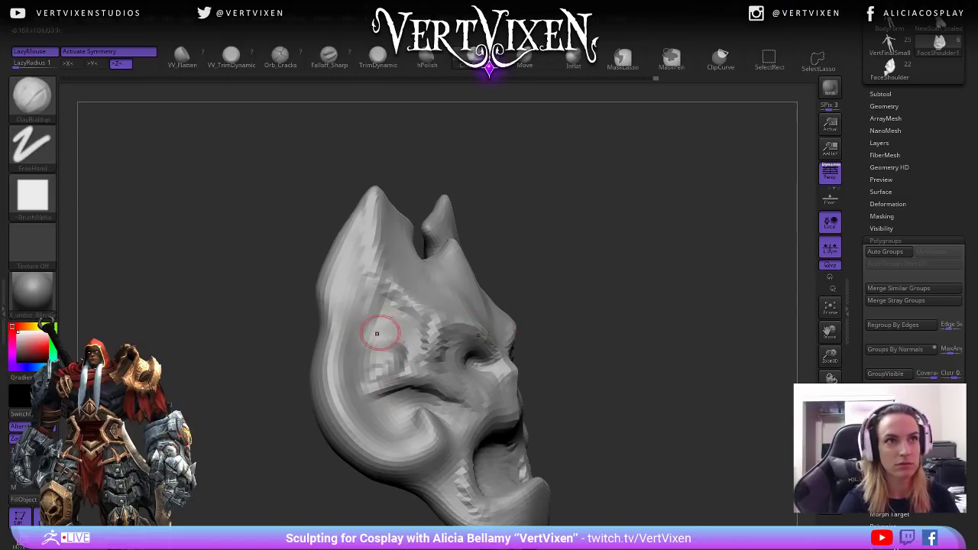
Adjust the side rim and the lower cheek curl beside the mouth with an enlarged Move brush.
{"action": "key", "text": "b"}
{"action": "key", "text": "m"}
{"action": "key", "text": "v"}
{"action": "key", "text": "space"}
{"action": "left_click_drag", "start_coordinate": [439, 344], "coordinate": [470, 344]}
{"action": "left_click_drag", "start_coordinate": [546, 278], "coordinate": [550, 270], "text": "alt"}
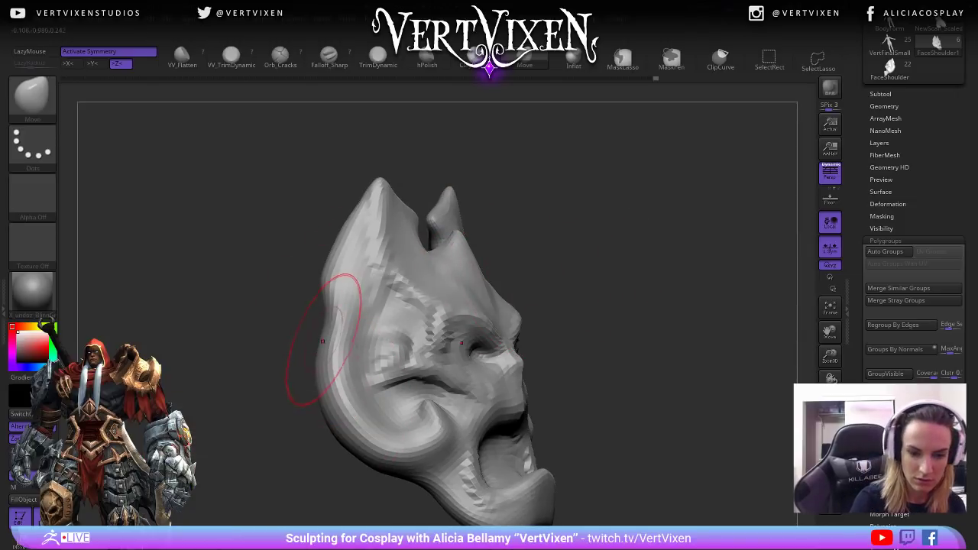
{"action": "mouse_move", "coordinate": [333, 429]}
{"action": "left_mouse_down"}
{"action": "mouse_move", "coordinate": [321, 399]}
{"action": "mouse_move", "coordinate": [353, 447]}
{"action": "mouse_move", "coordinate": [369, 447]}
{"action": "left_mouse_up"}
{"action": "right_click_drag", "start_coordinate": [369, 447], "coordinate": [432, 434]}
{"action": "left_click_drag", "start_coordinate": [432, 434], "coordinate": [453, 419]}
{"action": "key", "text": "b"}
{"action": "key", "text": "c"}
{"action": "key", "text": "b"}
{"action": "key", "text": "space"}
{"action": "left_click_drag", "start_coordinate": [489, 359], "coordinate": [462, 359]}
Inflate the side rim and the band running into the cheek curl with a resized Inflat brush.
{"action": "key", "text": "b"}
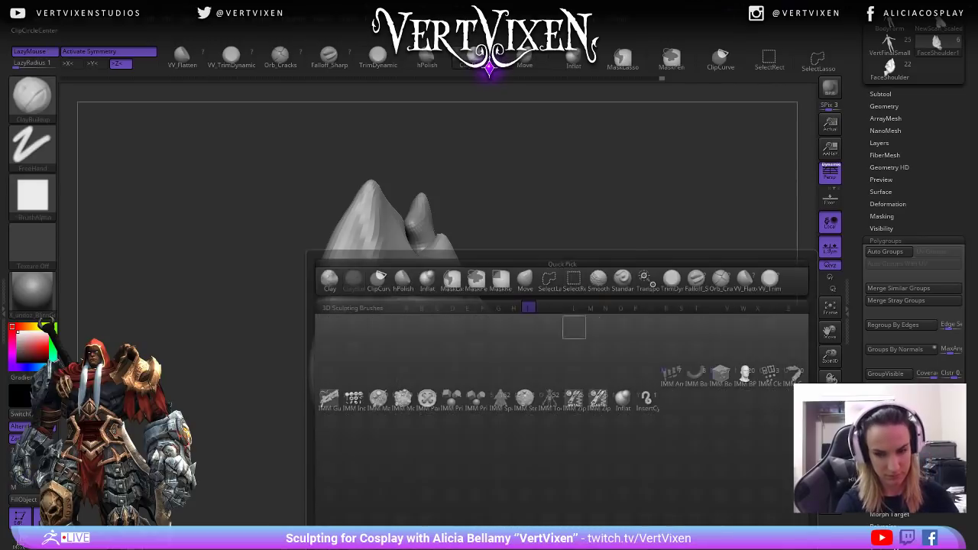
{"action": "key", "text": "i"}
{"action": "key", "text": "n"}
{"action": "key", "text": "space"}
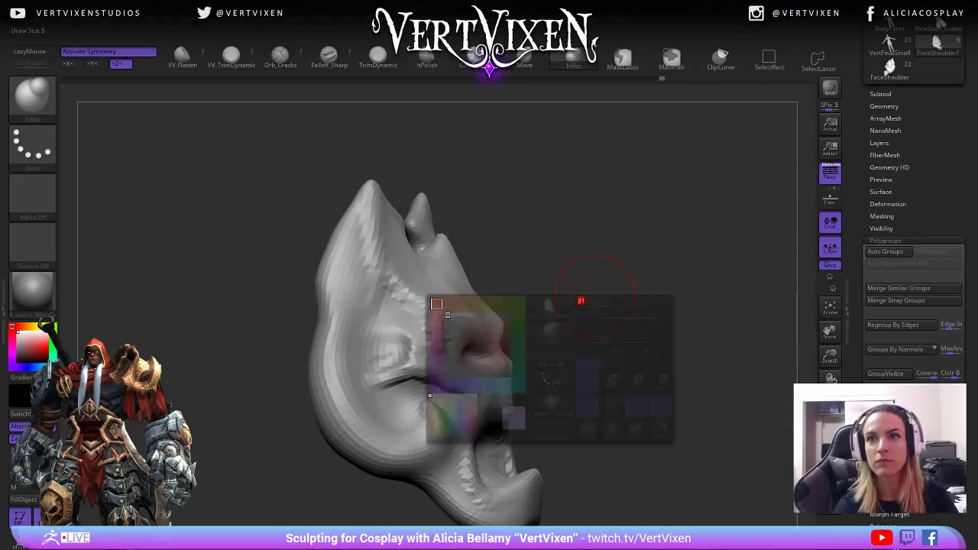
{"action": "key", "text": "space"}
{"action": "right_click_drag", "start_coordinate": [651, 257], "coordinate": [432, 294]}
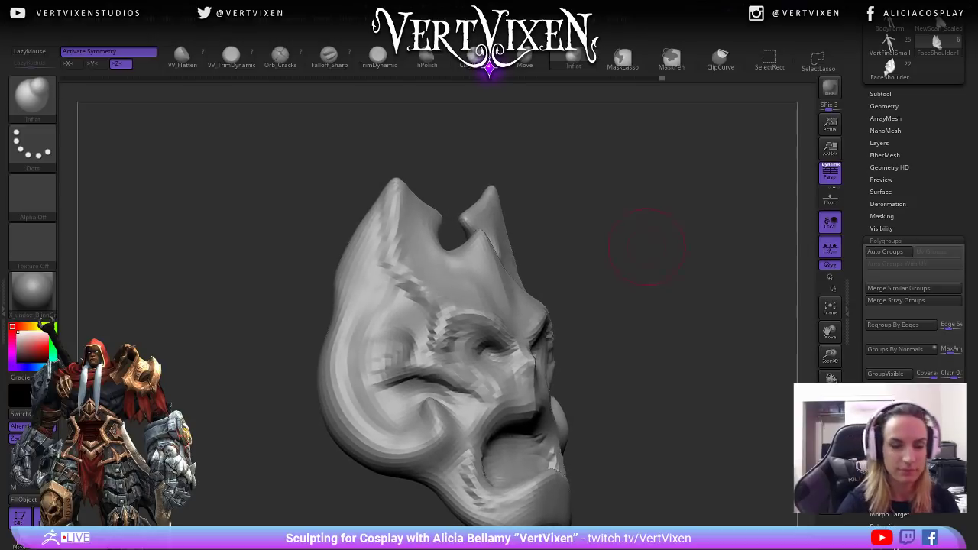
{"action": "right_click_drag", "start_coordinate": [375, 321], "coordinate": [519, 321]}
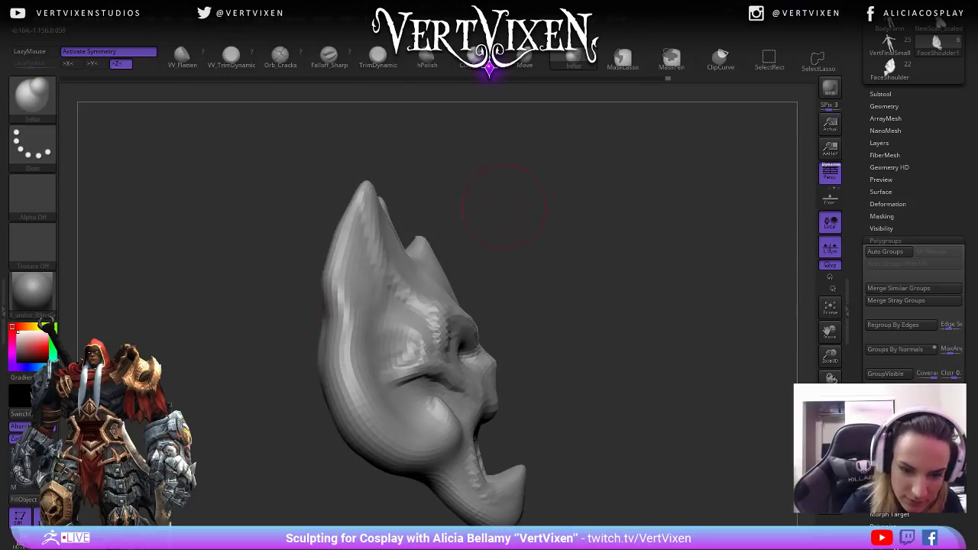
{"action": "right_click_drag", "start_coordinate": [480, 219], "coordinate": [419, 228]}
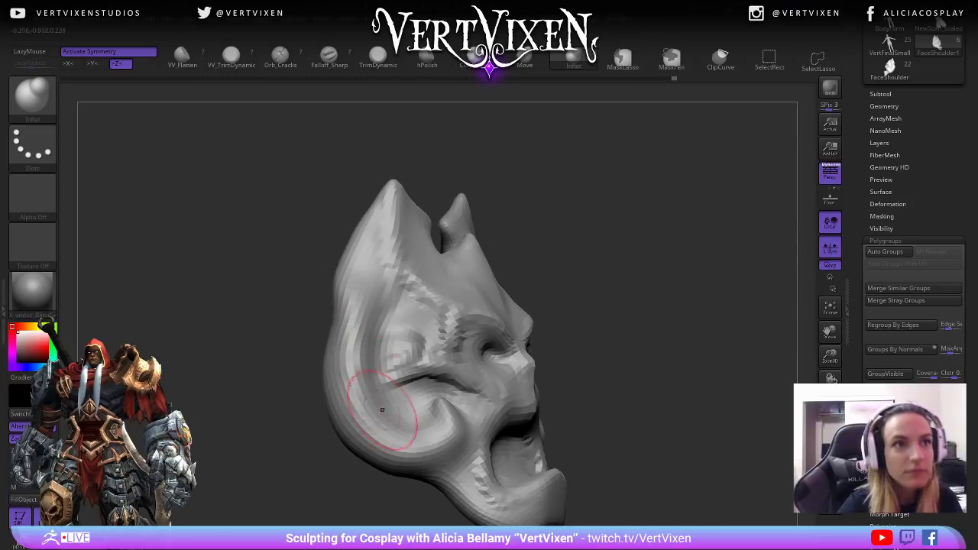
{"action": "right_click_drag", "start_coordinate": [596, 253], "coordinate": [558, 264]}
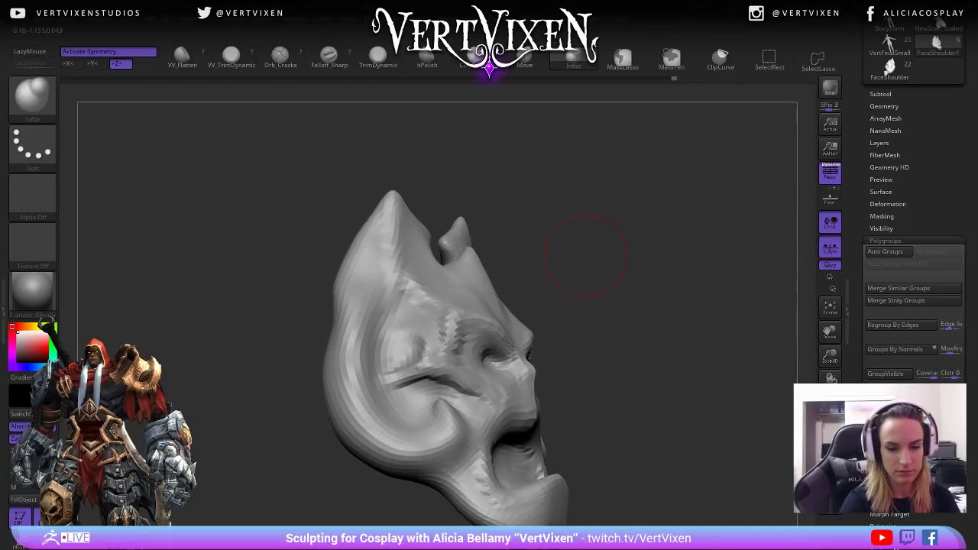
Reposition the inner end of the cheek curl with the Move brush, and undo the last pull on the rim.
{"action": "key", "text": "b"}
{"action": "key", "text": "m"}
{"action": "key", "text": "v"}
{"action": "right_click_drag", "start_coordinate": [589, 324], "coordinate": [609, 332]}
{"action": "left_click_drag", "start_coordinate": [441, 406], "coordinate": [457, 408]}
{"action": "mouse_move", "coordinate": [656, 325]}
{"action": "right_mouse_down"}
{"action": "mouse_move", "coordinate": [697, 325]}
{"action": "mouse_move", "coordinate": [688, 407]}
{"action": "right_mouse_up"}
{"action": "mouse_move", "coordinate": [688, 407]}
{"action": "right_mouse_down", "text": "alt"}
{"action": "mouse_move", "coordinate": [656, 366]}
{"action": "mouse_move", "coordinate": [669, 357]}
{"action": "right_mouse_up", "text": "alt"}
{"action": "left_click_drag", "start_coordinate": [360, 377], "coordinate": [406, 400]}
{"action": "key", "text": "ctrl+z"}
Swell the inner end of the cheek curl beside the mouth with the Inflat brush.
{"action": "key", "text": "b"}
{"action": "key", "text": "i"}
{"action": "key", "text": "n"}
{"action": "right_click_drag", "start_coordinate": [644, 296], "coordinate": [630, 331]}
{"action": "left_click_drag", "start_coordinate": [415, 390], "coordinate": [434, 383]}
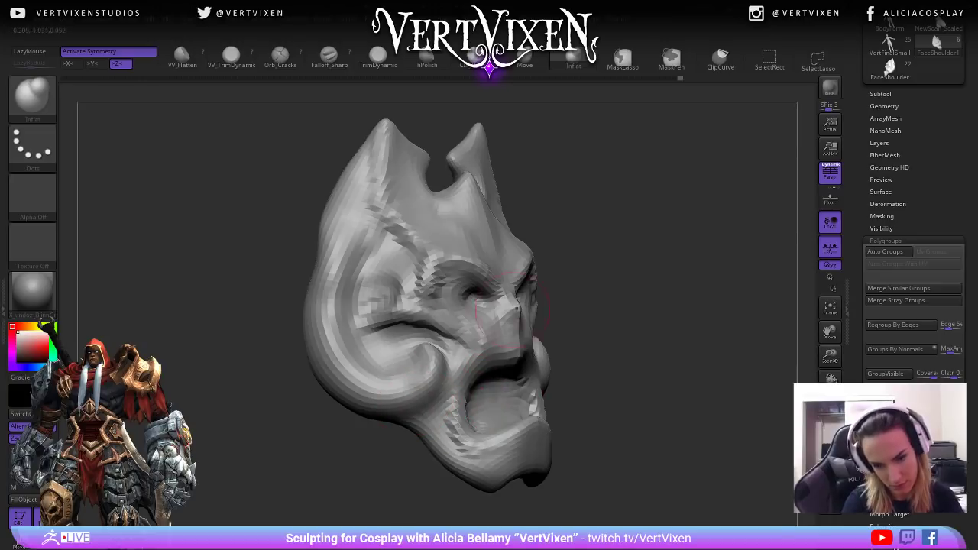
Define the rolled edge of the cheek curl with the ClayBuildup brush.
{"action": "key", "text": "b"}
{"action": "key", "text": "h"}
{"action": "key", "text": "p"}
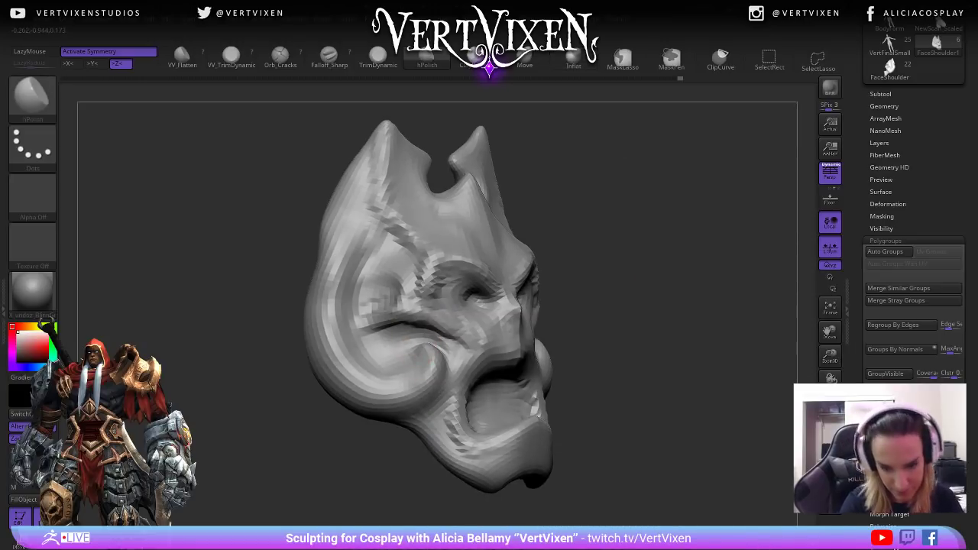
{"action": "right_click_drag", "start_coordinate": [418, 356], "coordinate": [382, 359]}
{"action": "mouse_move", "coordinate": [731, 312]}
{"action": "left_mouse_down"}
{"action": "mouse_move", "coordinate": [666, 295]}
{"action": "mouse_move", "coordinate": [666, 284]}
{"action": "mouse_move", "coordinate": [635, 267]}
{"action": "mouse_move", "coordinate": [674, 253]}
{"action": "left_mouse_up"}
{"action": "key", "text": "b"}
{"action": "key", "text": "c"}
{"action": "key", "text": "b"}
{"action": "key", "text": "space"}
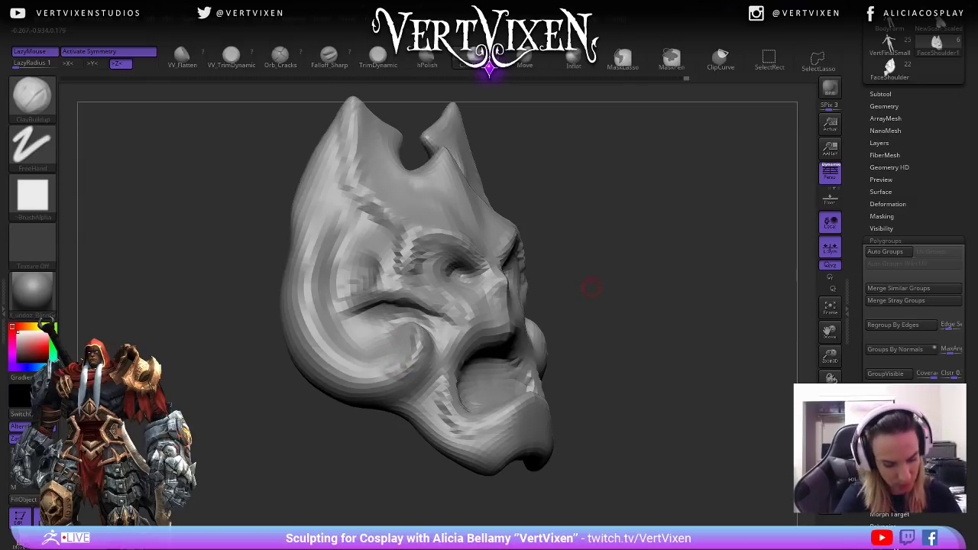
Flatten the surface and edge of the cheek curl with a resized hPolish brush.
{"action": "key", "text": "b"}
{"action": "key", "text": "h"}
{"action": "key", "text": "p"}
{"action": "key", "text": "space"}
{"action": "mouse_move", "coordinate": [587, 298]}
{"action": "left_mouse_down"}
{"action": "mouse_move", "coordinate": [629, 276]}
{"action": "mouse_move", "coordinate": [633, 289]}
{"action": "mouse_move", "coordinate": [646, 291]}
{"action": "mouse_move", "coordinate": [417, 349]}
{"action": "left_mouse_up"}
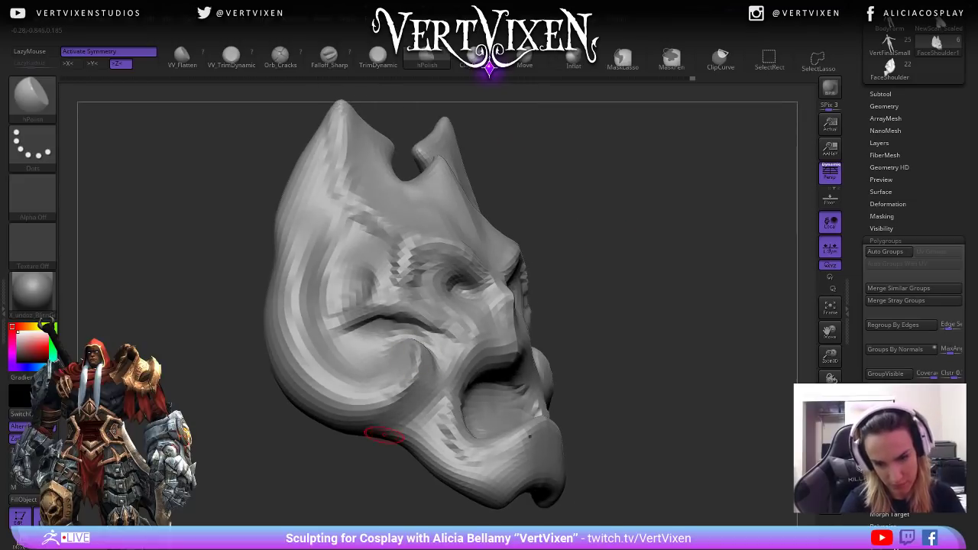
{"action": "left_click_drag", "start_coordinate": [384, 434], "coordinate": [409, 366]}
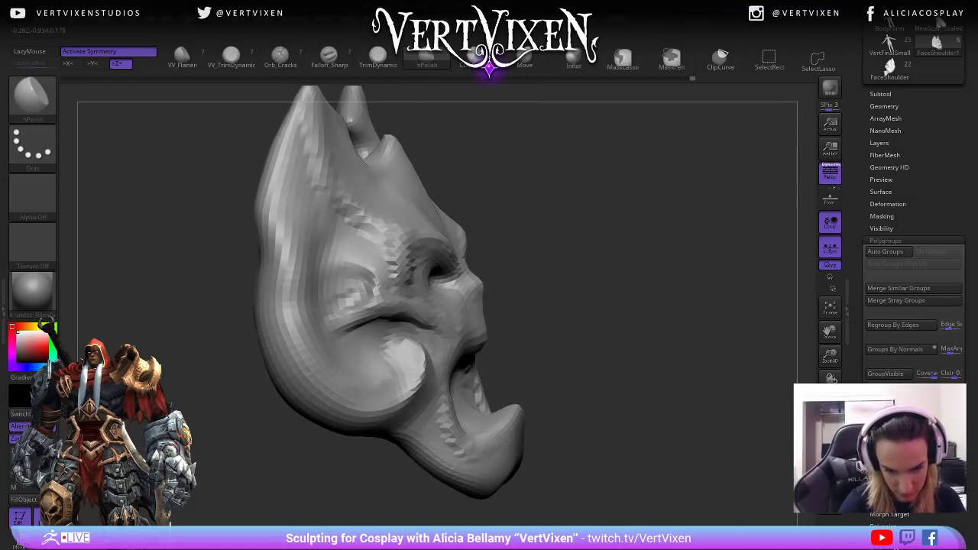
{"action": "left_click_drag", "start_coordinate": [391, 324], "coordinate": [566, 287]}
{"action": "mouse_move", "coordinate": [627, 337]}
{"action": "left_mouse_down", "text": "alt"}
{"action": "mouse_move", "coordinate": [626, 268]}
{"action": "mouse_move", "coordinate": [655, 338]}
{"action": "mouse_move", "coordinate": [578, 432]}
{"action": "mouse_move", "coordinate": [547, 412]}
{"action": "mouse_move", "coordinate": [633, 393]}
{"action": "left_mouse_up", "text": "alt"}
{"action": "right_click_drag", "start_coordinate": [449, 355], "coordinate": [496, 360]}
{"action": "mouse_move", "coordinate": [412, 341]}
{"action": "right_mouse_down"}
{"action": "mouse_move", "coordinate": [425, 339]}
{"action": "mouse_move", "coordinate": [359, 337]}
{"action": "mouse_move", "coordinate": [540, 298]}
{"action": "right_mouse_up"}
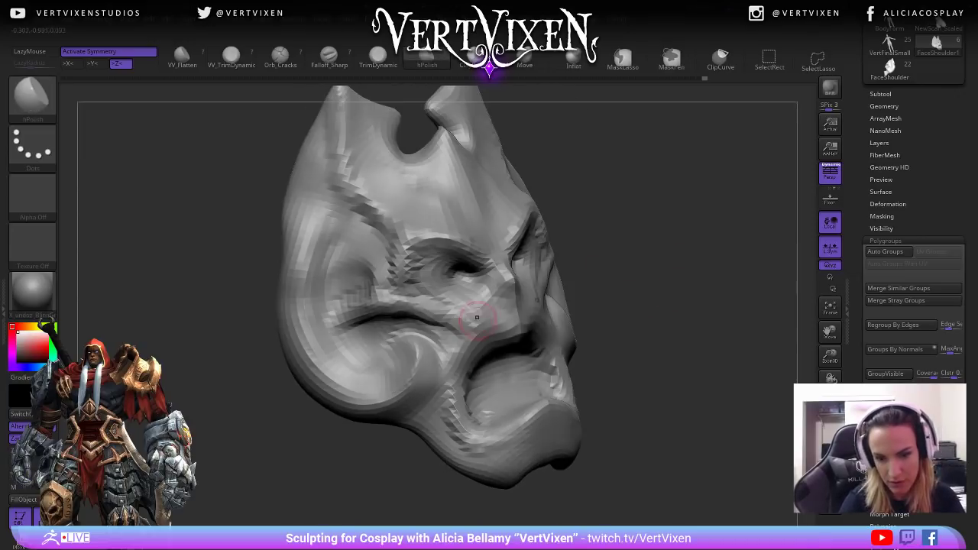
{"action": "mouse_move", "coordinate": [409, 344]}
{"action": "right_mouse_down", "text": "ctrl"}
{"action": "mouse_move", "coordinate": [428, 382]}
{"action": "mouse_move", "coordinate": [616, 436]}
{"action": "right_mouse_up", "text": "ctrl"}
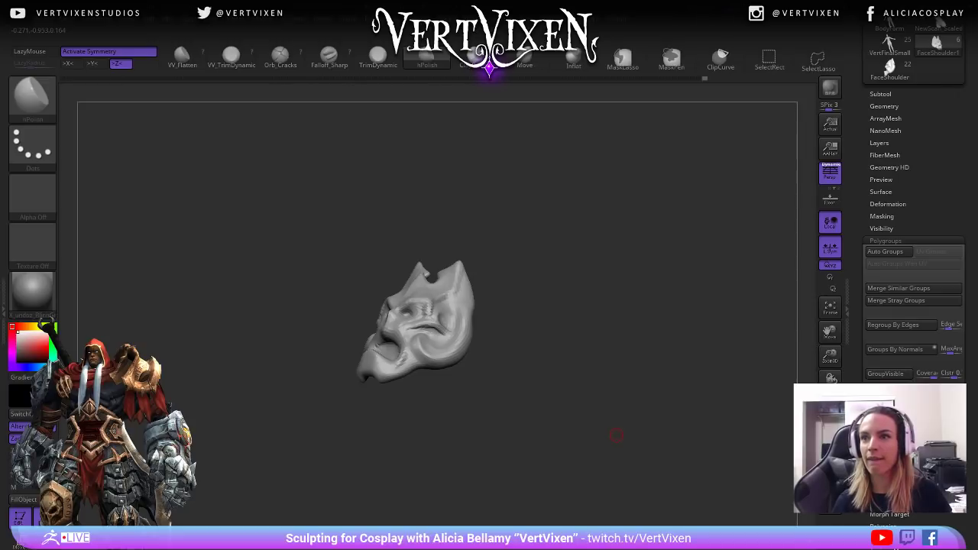
Add ridges along the lower side rim with the ClayBuildup brush and smooth them into the cheek curl.
{"action": "right_click_drag", "start_coordinate": [550, 271], "coordinate": [611, 360], "text": "ctrl"}
{"action": "key", "text": "b"}
{"action": "key", "text": "c"}
{"action": "key", "text": "b"}
{"action": "mouse_move", "coordinate": [655, 303]}
{"action": "right_mouse_down"}
{"action": "mouse_move", "coordinate": [670, 312]}
{"action": "mouse_move", "coordinate": [535, 328]}
{"action": "right_mouse_up"}
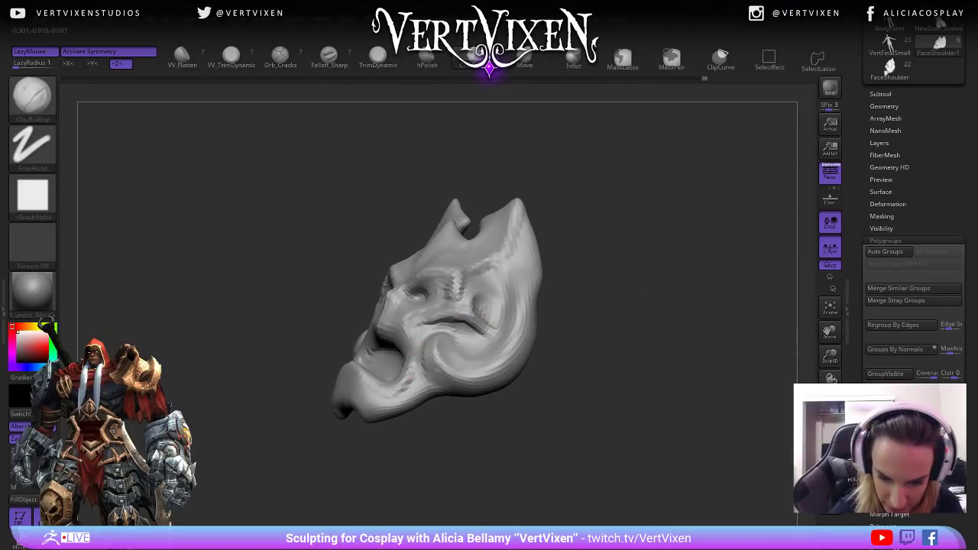
{"action": "right_click_drag", "start_coordinate": [505, 394], "coordinate": [428, 372]}
{"action": "right_click_drag", "start_coordinate": [545, 395], "coordinate": [526, 361]}
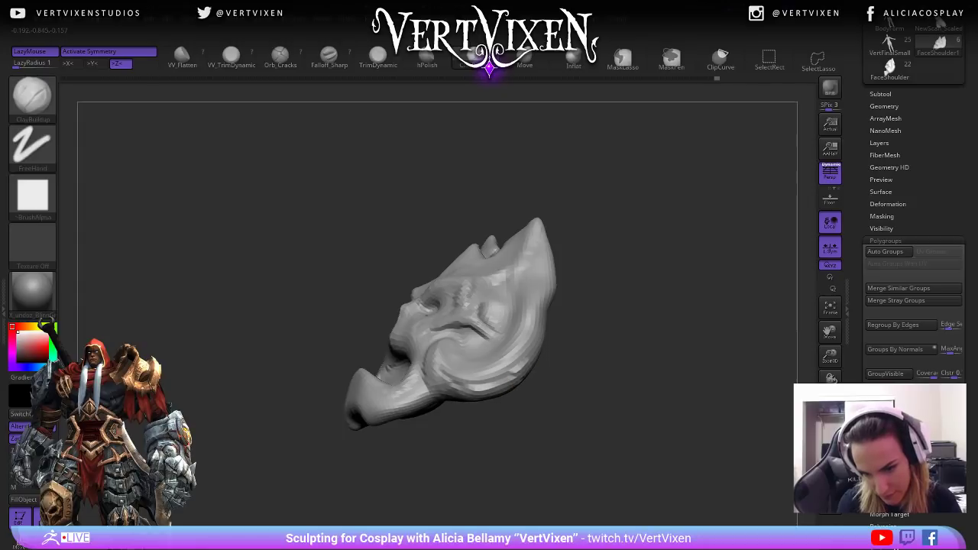
{"action": "key", "text": "shift"}
{"action": "mouse_move", "coordinate": [601, 372]}
{"action": "right_mouse_down"}
{"action": "mouse_move", "coordinate": [661, 345]}
{"action": "mouse_move", "coordinate": [462, 379]}
{"action": "right_mouse_up"}
{"action": "mouse_move", "coordinate": [581, 352]}
{"action": "right_mouse_down"}
{"action": "mouse_move", "coordinate": [650, 332]}
{"action": "mouse_move", "coordinate": [612, 285]}
{"action": "mouse_move", "coordinate": [637, 271]}
{"action": "mouse_move", "coordinate": [648, 280]}
{"action": "right_mouse_up"}
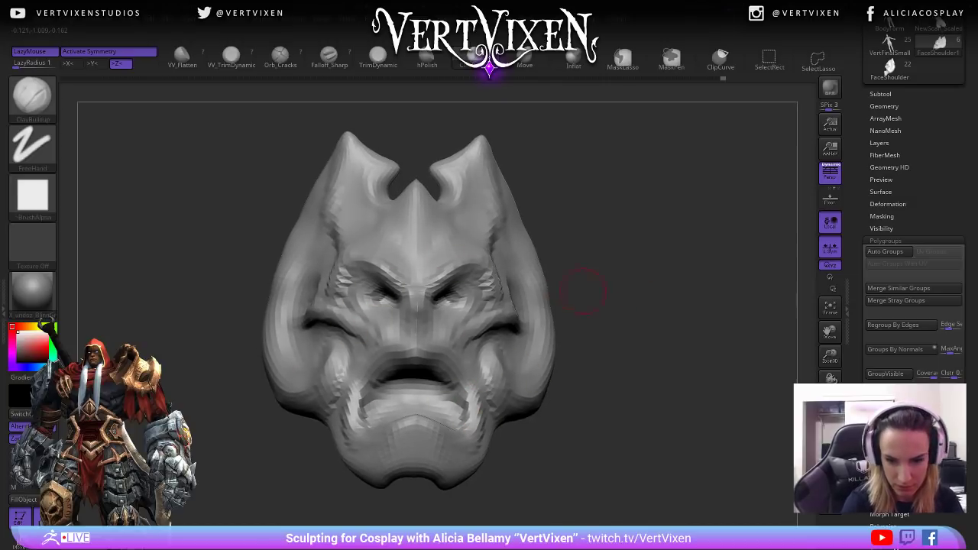
Pull the sides of the forehead and the outer cheekbones inward with the Move brush.
{"action": "right_click_drag", "start_coordinate": [571, 287], "coordinate": [582, 284]}
{"action": "key", "text": "b"}
{"action": "key", "text": "m"}
{"action": "key", "text": "v"}
{"action": "right_click_drag", "start_coordinate": [586, 229], "coordinate": [612, 244], "text": "alt"}
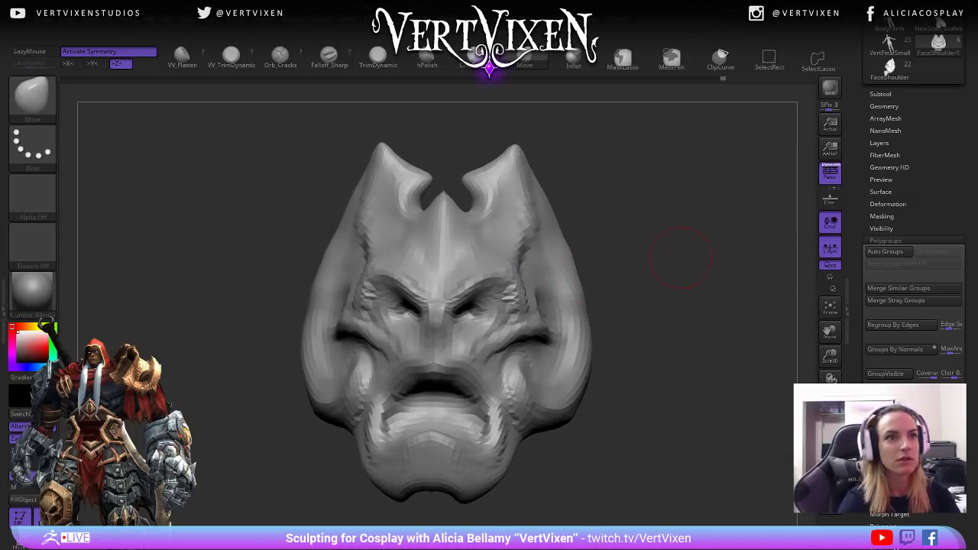
{"action": "right_click_drag", "start_coordinate": [676, 218], "coordinate": [677, 258]}
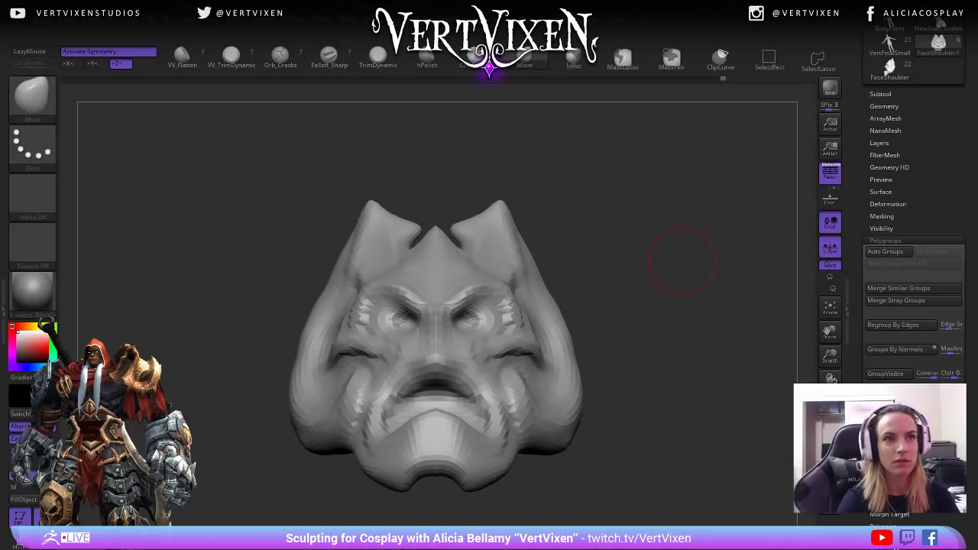
{"action": "right_click_drag", "start_coordinate": [646, 339], "coordinate": [639, 298]}
{"action": "right_click", "coordinate": [626, 345]}
{"action": "right_click_drag", "start_coordinate": [574, 268], "coordinate": [557, 324]}
{"action": "mouse_move", "coordinate": [673, 293]}
{"action": "right_mouse_down", "text": "alt"}
{"action": "mouse_move", "coordinate": [674, 315]}
{"action": "mouse_move", "coordinate": [673, 279]}
{"action": "right_mouse_up", "text": "alt"}
{"action": "right_click", "coordinate": [433, 253]}
{"action": "left_click_drag", "start_coordinate": [371, 280], "coordinate": [382, 282]}
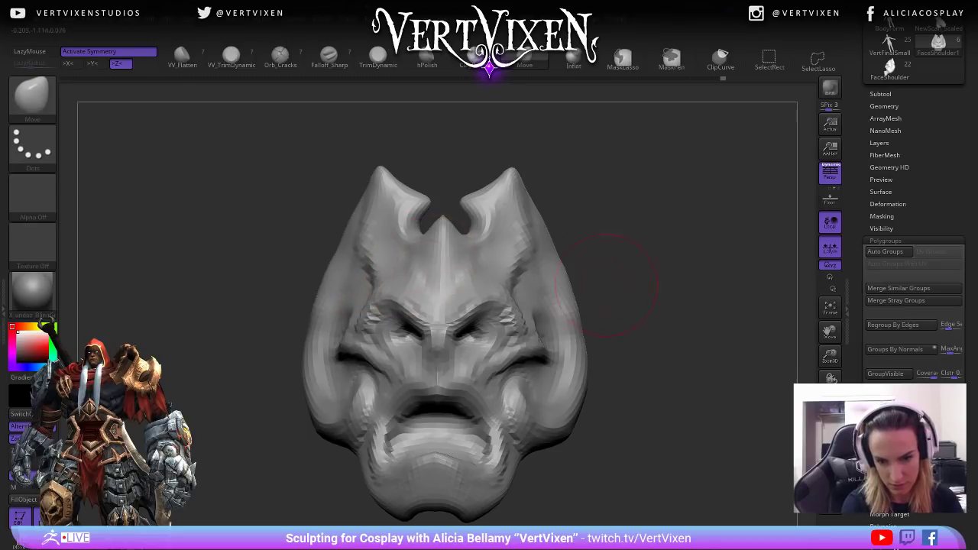
{"action": "left_click_drag", "start_coordinate": [527, 342], "coordinate": [518, 336]}
{"action": "mouse_move", "coordinate": [665, 321]}
{"action": "right_mouse_down"}
{"action": "mouse_move", "coordinate": [539, 352]}
{"action": "mouse_move", "coordinate": [681, 393]}
{"action": "right_mouse_up"}
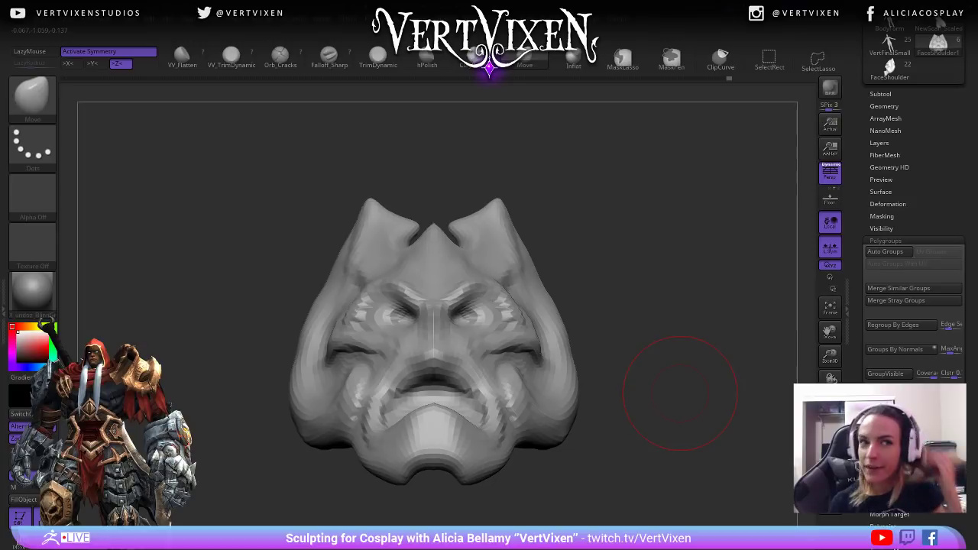
Deepen the crease beneath the cheekbone with a resized ClayBuildup brush.
{"action": "mouse_move", "coordinate": [681, 359]}
{"action": "right_mouse_down"}
{"action": "mouse_move", "coordinate": [677, 299]}
{"action": "mouse_move", "coordinate": [628, 360]}
{"action": "right_mouse_up"}
{"action": "key", "text": "space"}
{"action": "mouse_move", "coordinate": [678, 256]}
{"action": "right_mouse_down"}
{"action": "mouse_move", "coordinate": [655, 284]}
{"action": "mouse_move", "coordinate": [607, 290]}
{"action": "mouse_move", "coordinate": [676, 339]}
{"action": "right_mouse_up"}
{"action": "key", "text": "b"}
{"action": "key", "text": "c"}
{"action": "key", "text": "b"}
{"action": "key", "text": "space"}
{"action": "left_click", "coordinate": [688, 183]}
{"action": "key", "text": "space"}
{"action": "left_click", "coordinate": [740, 172]}
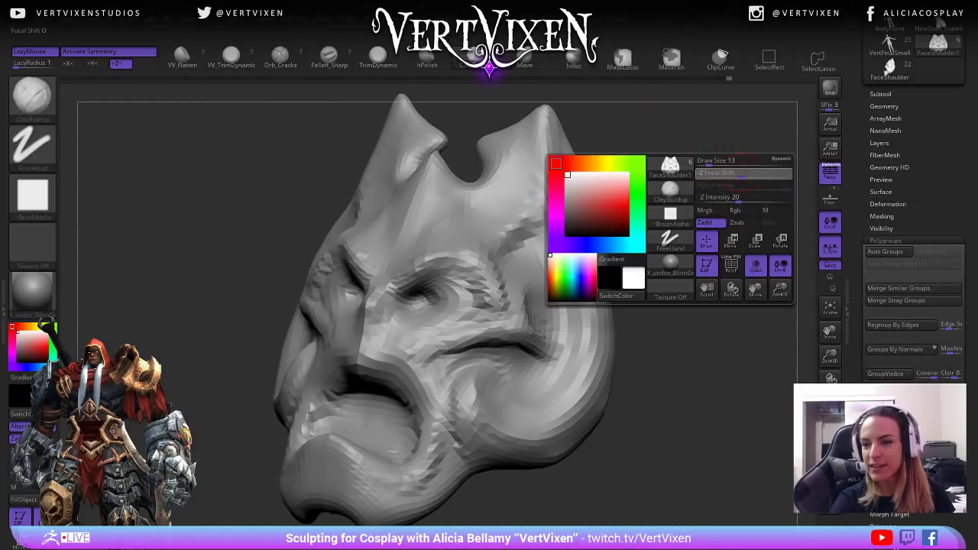
{"action": "mouse_move", "coordinate": [625, 304]}
{"action": "right_mouse_down"}
{"action": "mouse_move", "coordinate": [710, 312]}
{"action": "mouse_move", "coordinate": [625, 304]}
{"action": "right_mouse_up"}
{"action": "left_click_drag", "start_coordinate": [521, 356], "coordinate": [484, 341]}
{"action": "right_click_drag", "start_coordinate": [703, 365], "coordinate": [688, 366]}
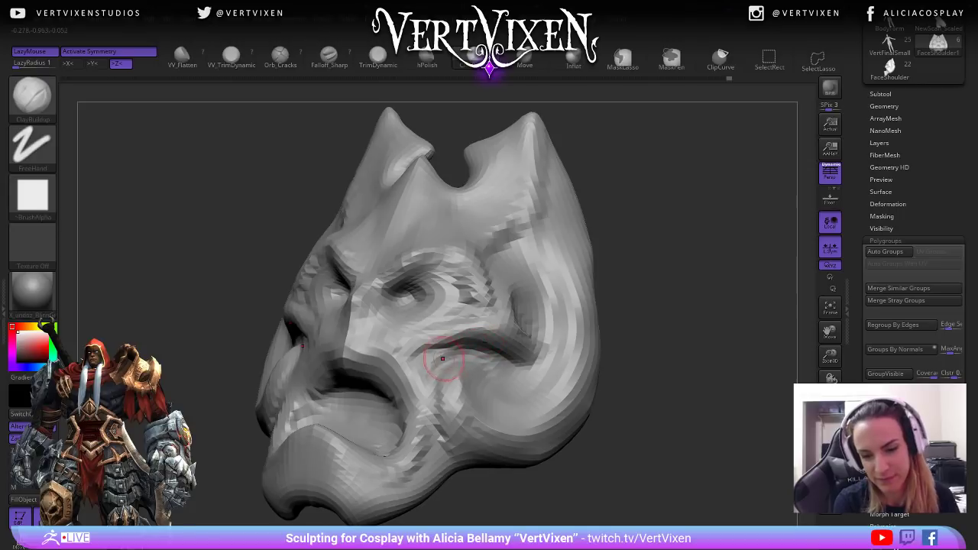
Rework the hollow between the cheekbone crease and the cheek curl, from the side rim towards the nose.
{"action": "right_click_drag", "start_coordinate": [648, 280], "coordinate": [654, 336]}
{"action": "mouse_move", "coordinate": [500, 353]}
{"action": "left_mouse_down"}
{"action": "mouse_move", "coordinate": [484, 368]}
{"action": "mouse_move", "coordinate": [489, 360]}
{"action": "mouse_move", "coordinate": [437, 362]}
{"action": "left_mouse_up"}
{"action": "right_click_drag", "start_coordinate": [437, 370], "coordinate": [431, 360]}
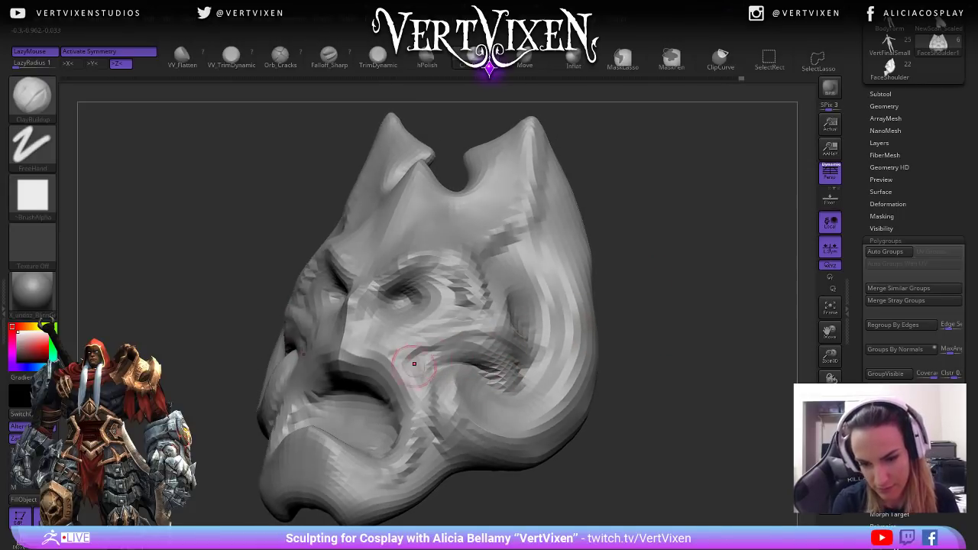
{"action": "left_click_drag", "start_coordinate": [493, 362], "coordinate": [432, 356]}
{"action": "mouse_move", "coordinate": [408, 410]}
{"action": "right_mouse_down"}
{"action": "mouse_move", "coordinate": [367, 404]}
{"action": "mouse_move", "coordinate": [388, 405]}
{"action": "right_mouse_up"}
{"action": "mouse_move", "coordinate": [581, 352]}
{"action": "right_mouse_down"}
{"action": "mouse_move", "coordinate": [694, 340]}
{"action": "mouse_move", "coordinate": [799, 225]}
{"action": "right_mouse_up"}
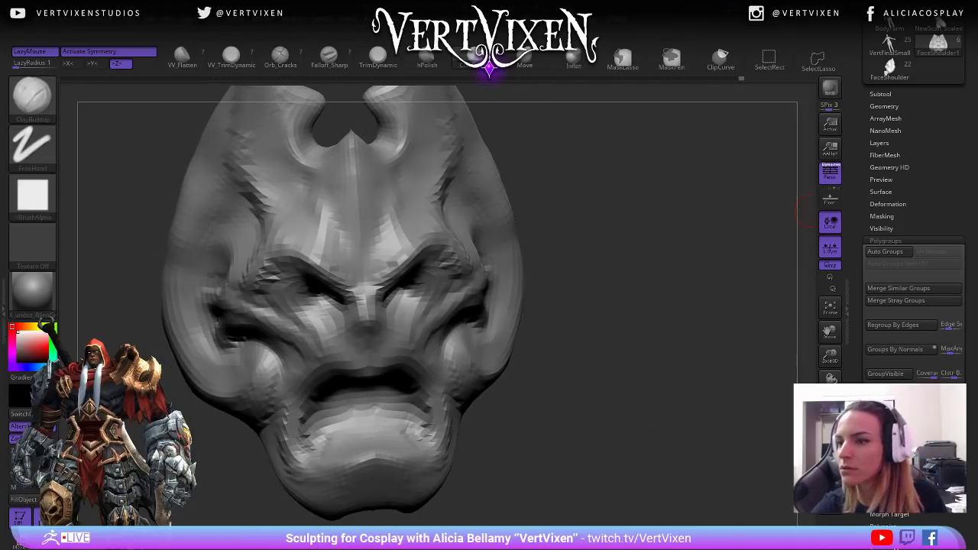
Remesh the face piece with ZRemesher.
{"action": "scroll", "coordinate": [914, 229], "scroll_direction": "up", "scroll_amount": 3}
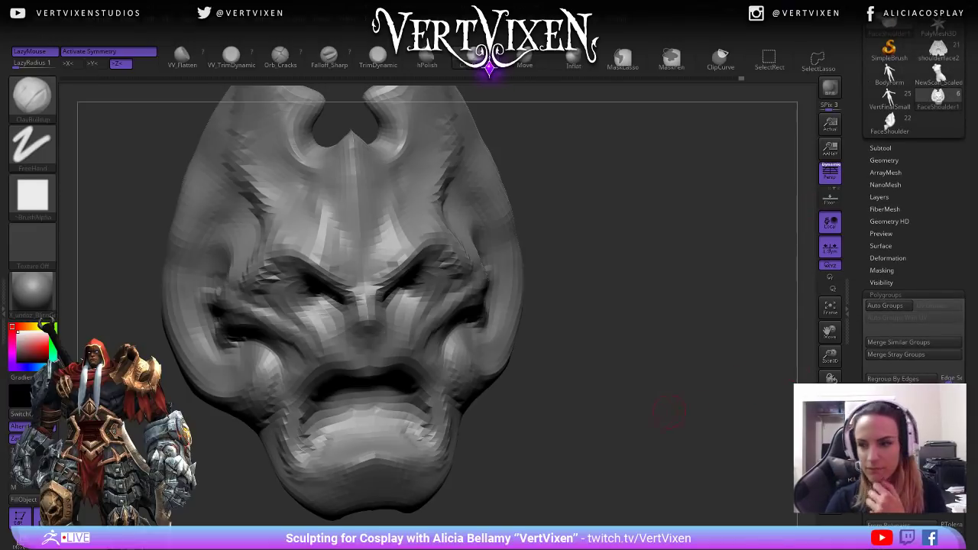
{"action": "left_click_drag", "start_coordinate": [691, 407], "coordinate": [713, 400]}
{"action": "left_click", "coordinate": [885, 160]}
{"action": "left_click", "coordinate": [884, 372]}
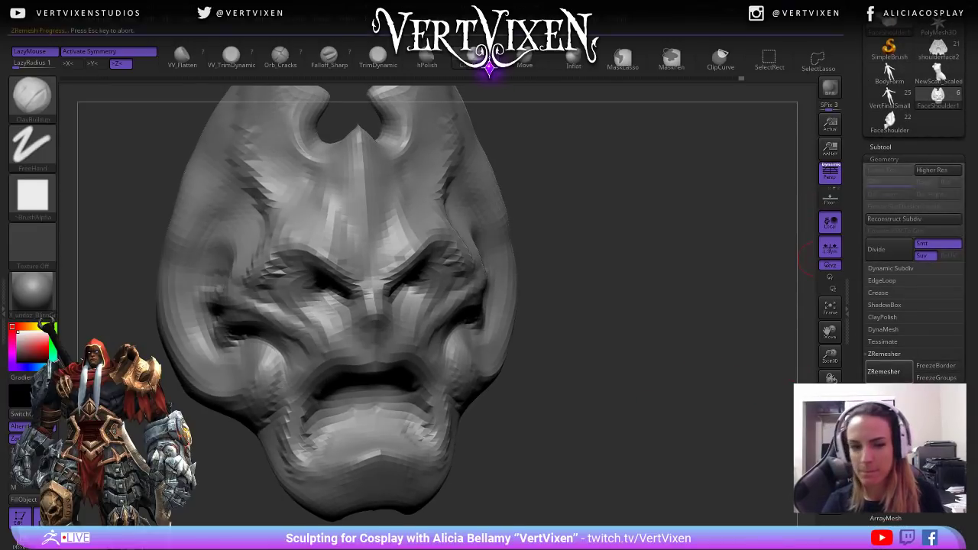
Smooth the remeshed cheekbones and the cheek bulges beside the mouth.
{"action": "left_click_drag", "start_coordinate": [629, 398], "coordinate": [531, 377]}
{"action": "left_click_drag", "start_coordinate": [467, 330], "coordinate": [454, 356], "text": "shift"}
{"action": "mouse_move", "coordinate": [631, 327]}
{"action": "left_mouse_down"}
{"action": "mouse_move", "coordinate": [641, 291]}
{"action": "mouse_move", "coordinate": [675, 364]}
{"action": "left_mouse_up"}
{"action": "key", "text": "space"}
{"action": "left_click_drag", "start_coordinate": [635, 417], "coordinate": [659, 161]}
{"action": "left_click_drag", "start_coordinate": [659, 161], "coordinate": [737, 241], "text": "alt"}
{"action": "left_click_drag", "start_coordinate": [632, 218], "coordinate": [659, 207]}
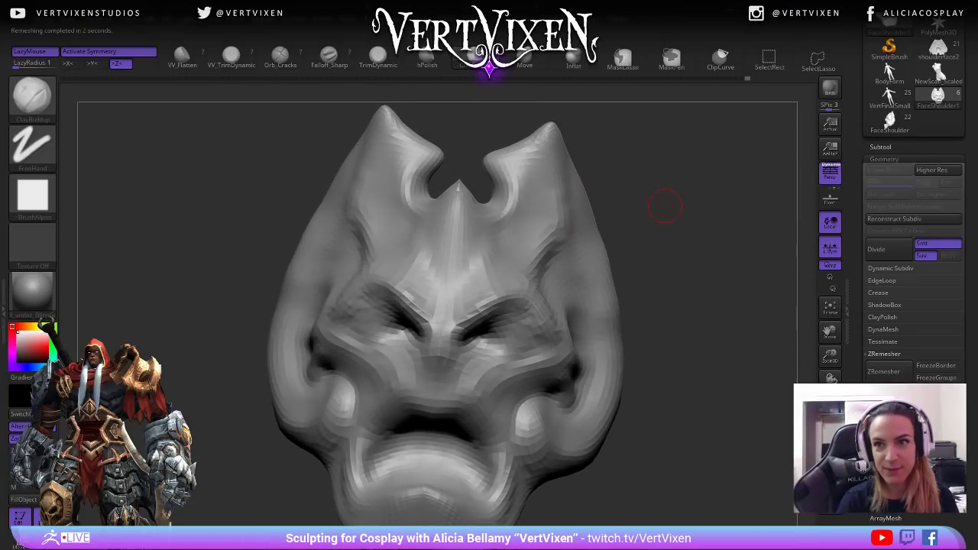
Adjust the outer edges of the forehead and temples with the Move brush, and smooth them.
{"action": "key", "text": "b"}
{"action": "key", "text": "m"}
{"action": "key", "text": "v"}
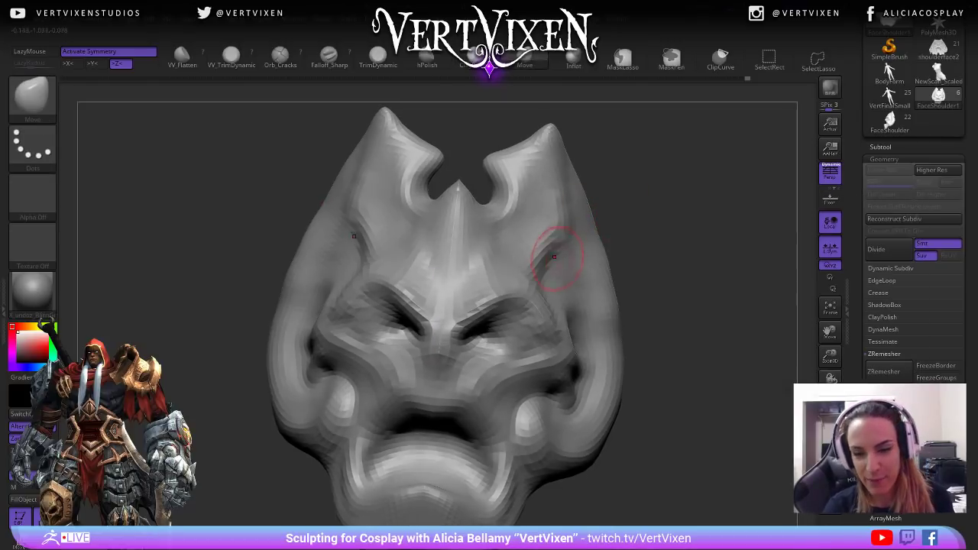
{"action": "mouse_move", "coordinate": [642, 260]}
{"action": "left_mouse_down"}
{"action": "mouse_move", "coordinate": [677, 240]}
{"action": "mouse_move", "coordinate": [699, 243]}
{"action": "mouse_move", "coordinate": [707, 260]}
{"action": "mouse_move", "coordinate": [646, 267]}
{"action": "mouse_move", "coordinate": [556, 324]}
{"action": "left_mouse_up"}
{"action": "mouse_move", "coordinate": [672, 290]}
{"action": "left_mouse_down", "text": "shift"}
{"action": "mouse_move", "coordinate": [691, 298]}
{"action": "mouse_move", "coordinate": [645, 254]}
{"action": "mouse_move", "coordinate": [673, 280]}
{"action": "mouse_move", "coordinate": [667, 268]}
{"action": "mouse_move", "coordinate": [666, 283]}
{"action": "mouse_move", "coordinate": [638, 283]}
{"action": "mouse_move", "coordinate": [657, 283]}
{"action": "left_mouse_up", "text": "shift"}
Build up the cheeks beneath the eyes and the upper lip with the ClayBuildup brush.
{"action": "key", "text": "space"}
{"action": "key", "text": "b"}
{"action": "key", "text": "c"}
{"action": "key", "text": "b"}
{"action": "left_click_drag", "start_coordinate": [491, 345], "coordinate": [476, 351]}
{"action": "mouse_move", "coordinate": [639, 405]}
{"action": "left_mouse_down"}
{"action": "mouse_move", "coordinate": [610, 420]}
{"action": "mouse_move", "coordinate": [576, 369]}
{"action": "mouse_move", "coordinate": [564, 390]}
{"action": "mouse_move", "coordinate": [587, 405]}
{"action": "mouse_move", "coordinate": [611, 388]}
{"action": "left_mouse_up"}
{"action": "mouse_move", "coordinate": [404, 413]}
{"action": "left_mouse_down"}
{"action": "mouse_move", "coordinate": [389, 403]}
{"action": "mouse_move", "coordinate": [402, 427]}
{"action": "left_mouse_up"}
{"action": "left_click_drag", "start_coordinate": [596, 393], "coordinate": [627, 378]}
{"action": "left_click_drag", "start_coordinate": [378, 393], "coordinate": [361, 436]}
Raise the upper lip beneath the nose with a resized Move brush.
{"action": "mouse_move", "coordinate": [665, 327]}
{"action": "left_mouse_down"}
{"action": "mouse_move", "coordinate": [678, 268]}
{"action": "mouse_move", "coordinate": [679, 387]}
{"action": "mouse_move", "coordinate": [690, 381]}
{"action": "mouse_move", "coordinate": [644, 390]}
{"action": "mouse_move", "coordinate": [670, 413]}
{"action": "left_mouse_up"}
{"action": "key", "text": "b"}
{"action": "left_click", "coordinate": [679, 386]}
{"action": "key", "text": "space"}
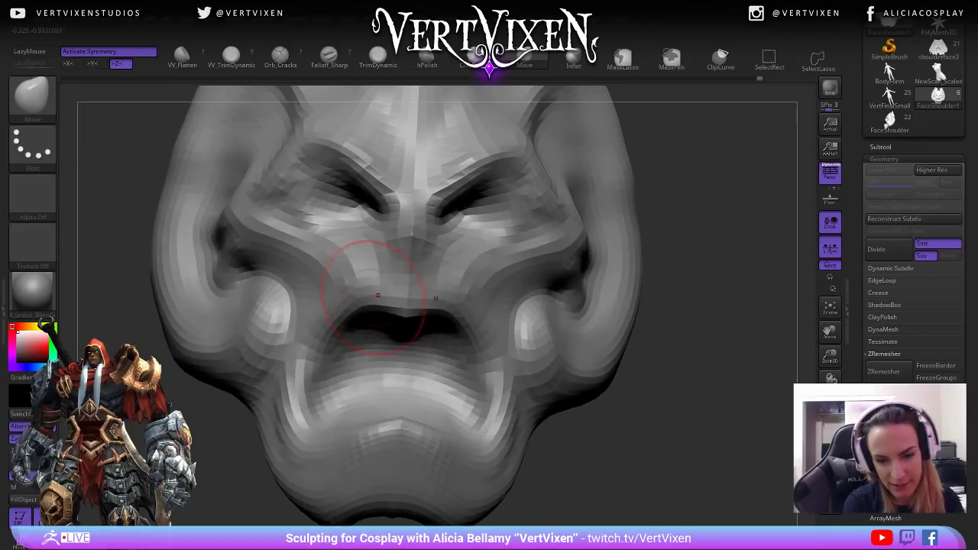
{"action": "left_click_drag", "start_coordinate": [380, 297], "coordinate": [380, 285]}
{"action": "left_click_drag", "start_coordinate": [672, 321], "coordinate": [780, 321]}
{"action": "left_click_drag", "start_coordinate": [367, 327], "coordinate": [371, 312]}
Shape the underside of the nose in profile with the Move brush, and undo the last changes.
{"action": "right_click", "coordinate": [513, 387]}
{"action": "mouse_move", "coordinate": [622, 248]}
{"action": "left_mouse_down", "text": "alt"}
{"action": "mouse_move", "coordinate": [624, 330]}
{"action": "mouse_move", "coordinate": [658, 292]}
{"action": "left_mouse_up", "text": "alt"}
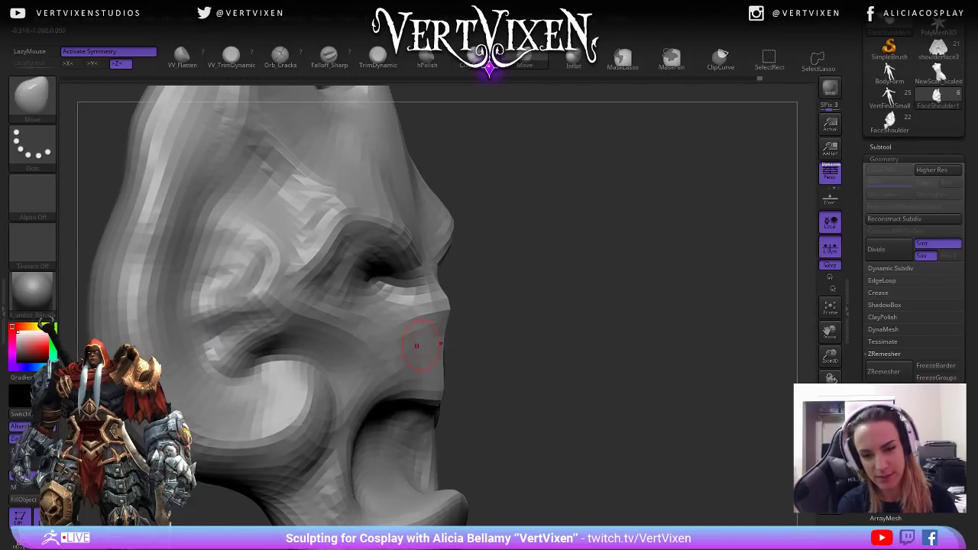
{"action": "left_click_drag", "start_coordinate": [441, 325], "coordinate": [437, 327]}
{"action": "right_click", "coordinate": [508, 364]}
{"action": "left_click", "coordinate": [509, 302]}
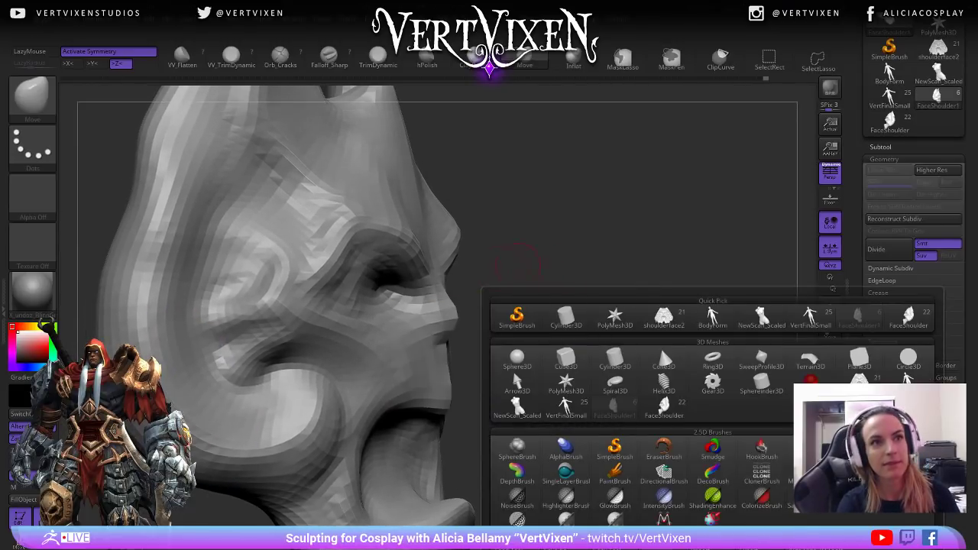
{"action": "key", "text": "ctrl+z"}
{"action": "key", "text": "ctrl+z"}
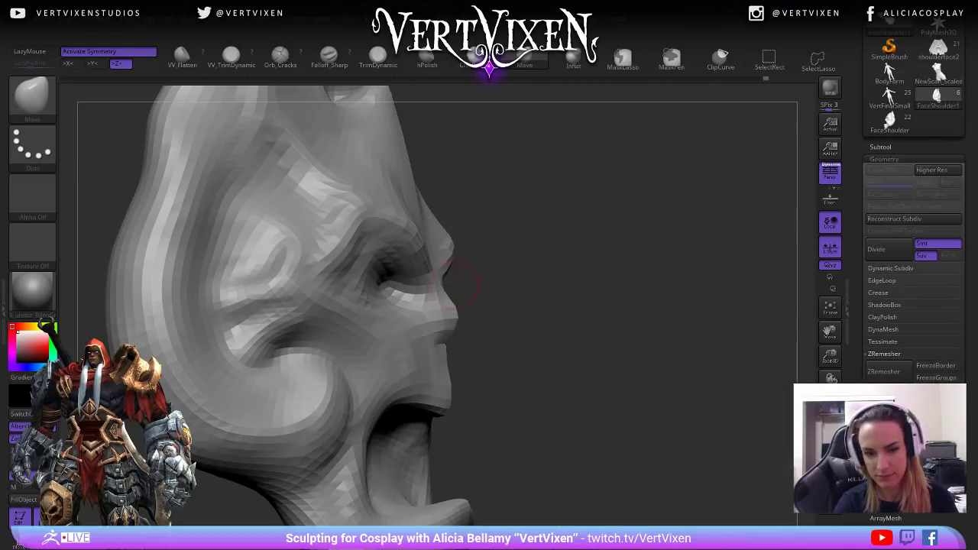
Pull the nose tip outward in profile and refine the nose from the front with the Move brush.
{"action": "right_click", "coordinate": [463, 313]}
{"action": "left_click_drag", "start_coordinate": [451, 337], "coordinate": [447, 354]}
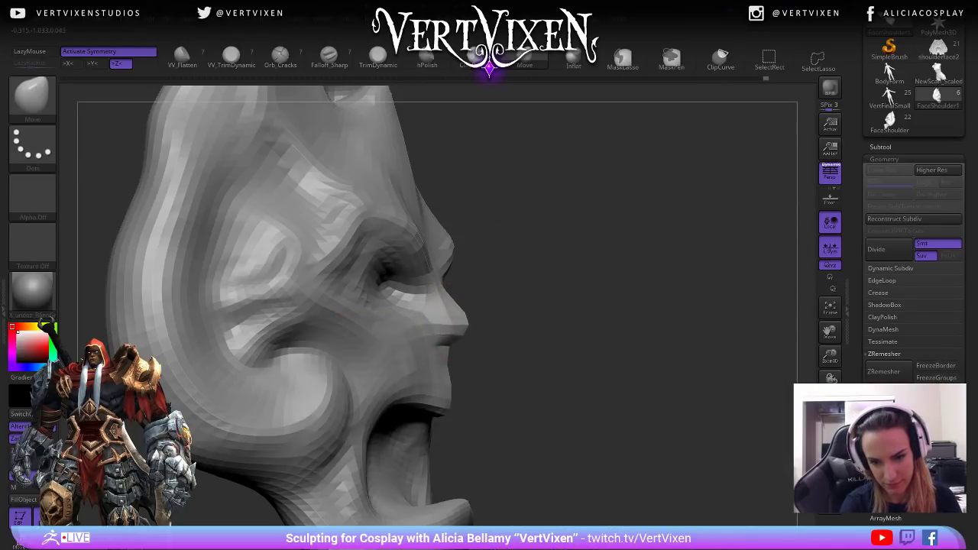
{"action": "mouse_move", "coordinate": [513, 299]}
{"action": "left_mouse_down"}
{"action": "mouse_move", "coordinate": [527, 230]}
{"action": "mouse_move", "coordinate": [547, 214]}
{"action": "left_mouse_up"}
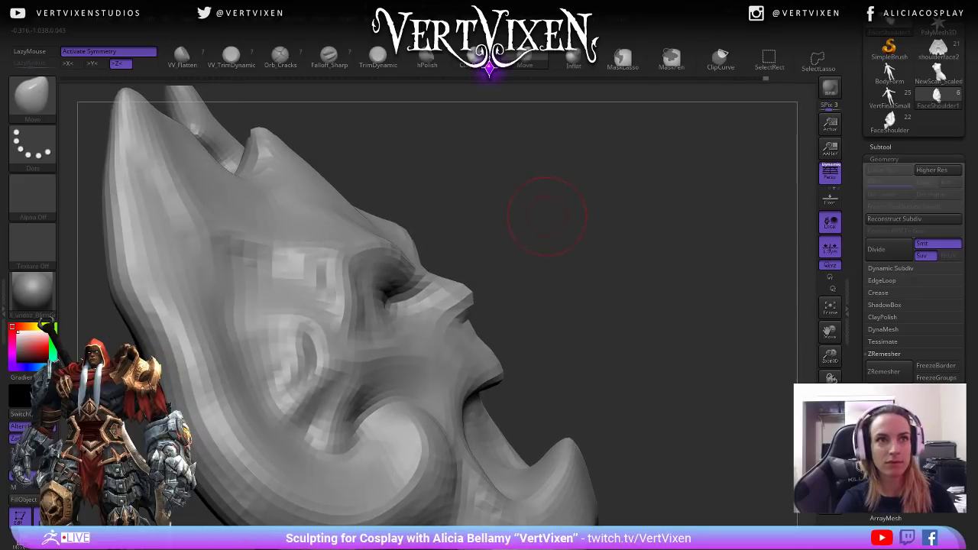
{"action": "mouse_move", "coordinate": [446, 282]}
{"action": "left_mouse_down"}
{"action": "mouse_move", "coordinate": [481, 287]}
{"action": "mouse_move", "coordinate": [542, 244]}
{"action": "mouse_move", "coordinate": [634, 222]}
{"action": "left_mouse_up"}
{"action": "left_click_drag", "start_coordinate": [480, 311], "coordinate": [545, 317]}
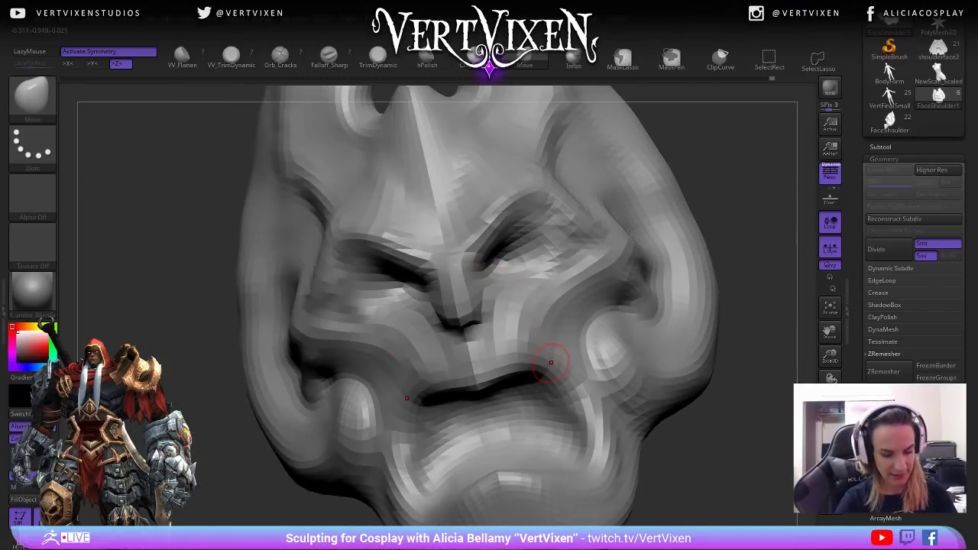
Swell the nose tip and nostrils with the Inflat brush.
{"action": "key", "text": "b"}
{"action": "key", "text": "i"}
{"action": "key", "text": "n"}
{"action": "left_click_drag", "start_coordinate": [795, 324], "coordinate": [780, 344]}
{"action": "left_click_drag", "start_coordinate": [474, 312], "coordinate": [497, 304]}
{"action": "mouse_move", "coordinate": [726, 309]}
{"action": "left_mouse_down"}
{"action": "mouse_move", "coordinate": [713, 298]}
{"action": "mouse_move", "coordinate": [709, 330]}
{"action": "mouse_move", "coordinate": [659, 409]}
{"action": "left_mouse_up"}
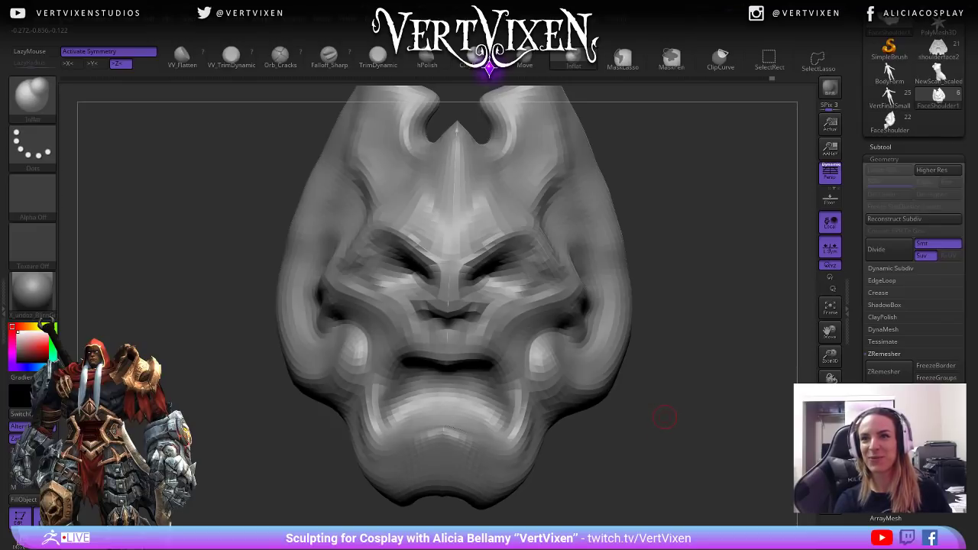
{"action": "left_click_drag", "start_coordinate": [664, 417], "coordinate": [667, 405]}
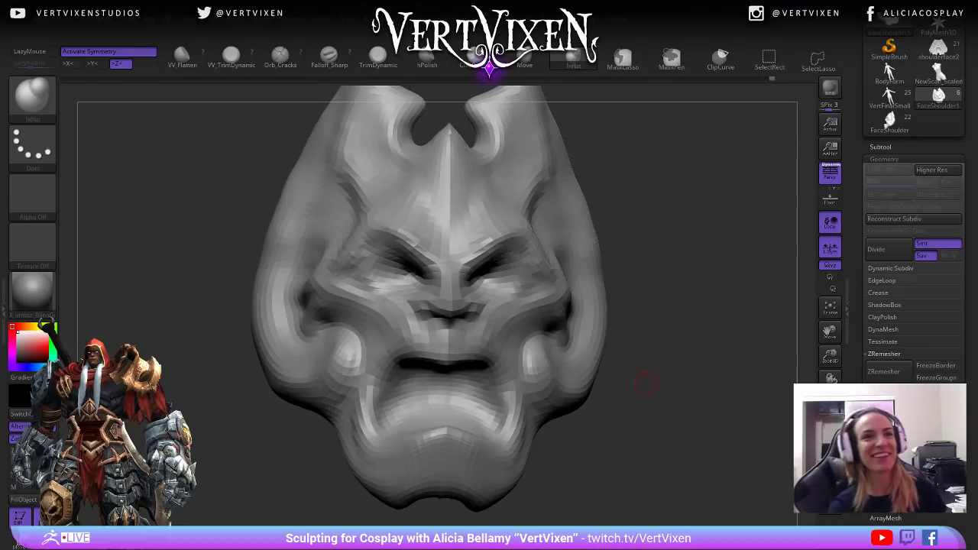
{"action": "left_click_drag", "start_coordinate": [640, 372], "coordinate": [650, 412], "text": "alt"}
{"action": "left_click_drag", "start_coordinate": [622, 380], "coordinate": [620, 327]}
{"action": "left_click_drag", "start_coordinate": [461, 306], "coordinate": [448, 312]}
{"action": "mouse_move", "coordinate": [642, 329]}
{"action": "left_mouse_down"}
{"action": "mouse_move", "coordinate": [714, 389]}
{"action": "mouse_move", "coordinate": [700, 447]}
{"action": "mouse_move", "coordinate": [672, 411]}
{"action": "left_mouse_up"}
{"action": "mouse_move", "coordinate": [617, 263]}
{"action": "left_mouse_down", "text": "alt"}
{"action": "mouse_move", "coordinate": [650, 280]}
{"action": "mouse_move", "coordinate": [677, 221]}
{"action": "mouse_move", "coordinate": [677, 275]}
{"action": "mouse_move", "coordinate": [681, 262]}
{"action": "mouse_move", "coordinate": [640, 262]}
{"action": "mouse_move", "coordinate": [692, 264]}
{"action": "left_mouse_up", "text": "alt"}
Switch to a resized Move brush and undo a trial pull beside the eye.
{"action": "key", "text": "b"}
{"action": "key", "text": "m"}
{"action": "key", "text": "v"}
{"action": "key", "text": "space"}
{"action": "left_click_drag", "start_coordinate": [341, 281], "coordinate": [363, 300]}
{"action": "key", "text": "ctrl+z"}
{"action": "left_click_drag", "start_coordinate": [756, 241], "coordinate": [705, 243]}
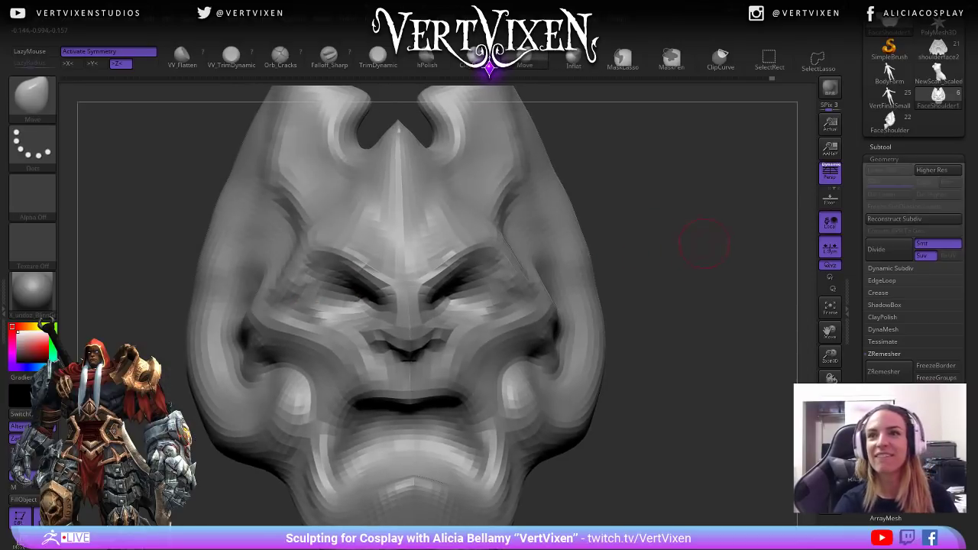
{"action": "key", "text": "space"}
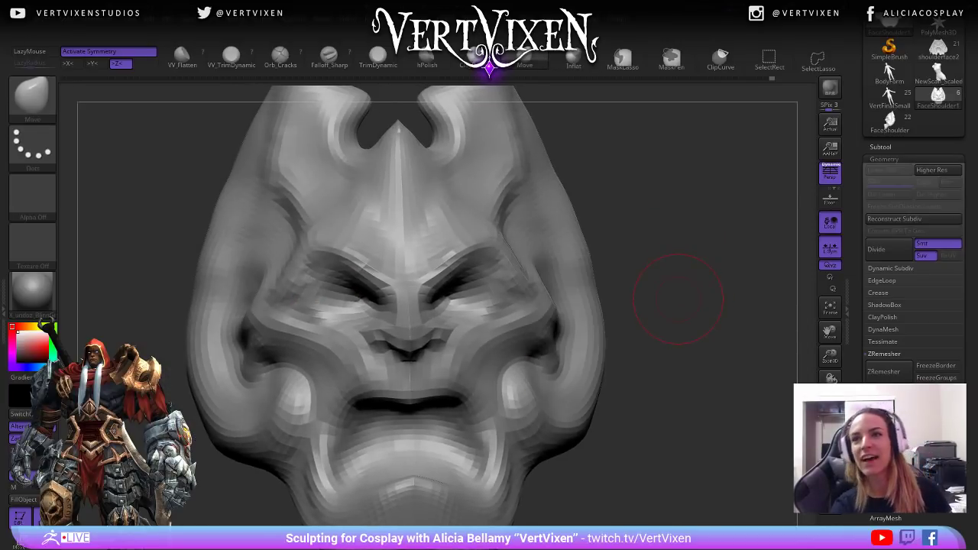
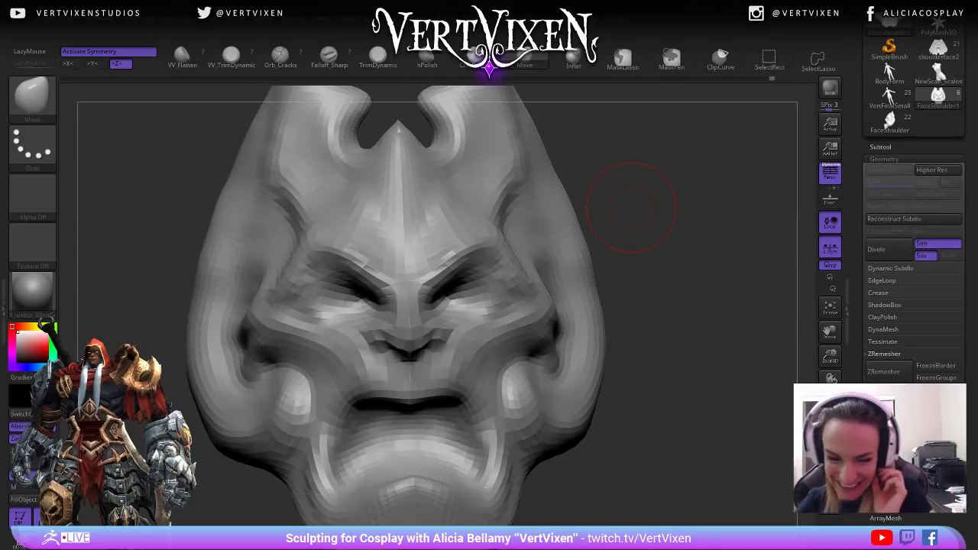
Reshape the cheek curls and the jaw edge beneath them with the Move brush.
{"action": "mouse_move", "coordinate": [674, 277]}
{"action": "left_mouse_down"}
{"action": "mouse_move", "coordinate": [660, 216]}
{"action": "mouse_move", "coordinate": [656, 289]}
{"action": "mouse_move", "coordinate": [616, 306]}
{"action": "left_mouse_up"}
{"action": "key", "text": "b"}
{"action": "left_click_drag", "start_coordinate": [551, 353], "coordinate": [553, 365]}
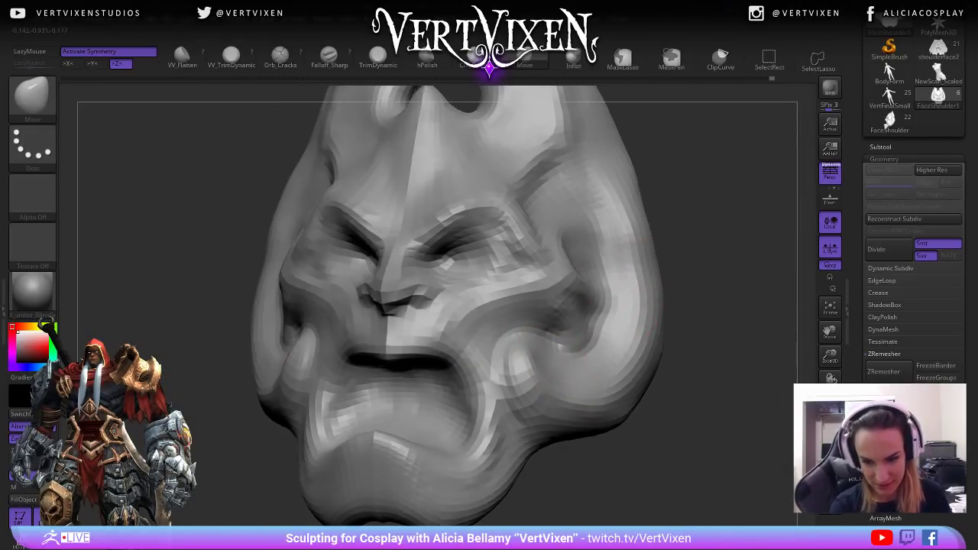
{"action": "right_click_drag", "start_coordinate": [611, 343], "coordinate": [569, 363]}
{"action": "mouse_move", "coordinate": [544, 367]}
{"action": "left_mouse_down"}
{"action": "mouse_move", "coordinate": [535, 370]}
{"action": "mouse_move", "coordinate": [552, 358]}
{"action": "left_mouse_up"}
{"action": "right_click_drag", "start_coordinate": [627, 355], "coordinate": [584, 370]}
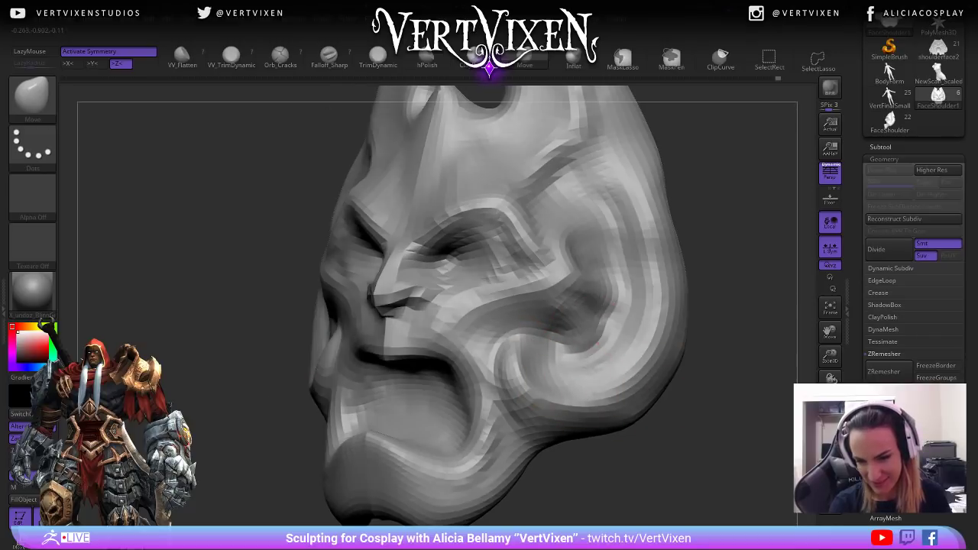
{"action": "mouse_move", "coordinate": [650, 376]}
{"action": "right_mouse_down"}
{"action": "mouse_move", "coordinate": [707, 370]}
{"action": "mouse_move", "coordinate": [677, 413]}
{"action": "right_mouse_up"}
{"action": "mouse_move", "coordinate": [673, 447]}
{"action": "right_mouse_down"}
{"action": "mouse_move", "coordinate": [658, 433]}
{"action": "mouse_move", "coordinate": [674, 431]}
{"action": "right_mouse_up"}
{"action": "left_click_drag", "start_coordinate": [587, 404], "coordinate": [584, 391]}
{"action": "mouse_move", "coordinate": [627, 459]}
{"action": "right_mouse_down"}
{"action": "mouse_move", "coordinate": [673, 486]}
{"action": "mouse_move", "coordinate": [642, 451]}
{"action": "right_mouse_up"}
{"action": "right_click", "coordinate": [642, 451]}
{"action": "right_click_drag", "start_coordinate": [672, 422], "coordinate": [666, 416]}
{"action": "right_click", "coordinate": [603, 378]}
Pull the chin's lower edge into two downward points around a deep central notch with a resized Move brush.
{"action": "mouse_move", "coordinate": [602, 377]}
{"action": "right_mouse_down"}
{"action": "mouse_move", "coordinate": [610, 373]}
{"action": "mouse_move", "coordinate": [581, 413]}
{"action": "mouse_move", "coordinate": [568, 299]}
{"action": "right_mouse_up"}
{"action": "left_click_drag", "start_coordinate": [452, 388], "coordinate": [450, 377]}
{"action": "right_click_drag", "start_coordinate": [581, 428], "coordinate": [575, 405]}
{"action": "right_click", "coordinate": [575, 405]}
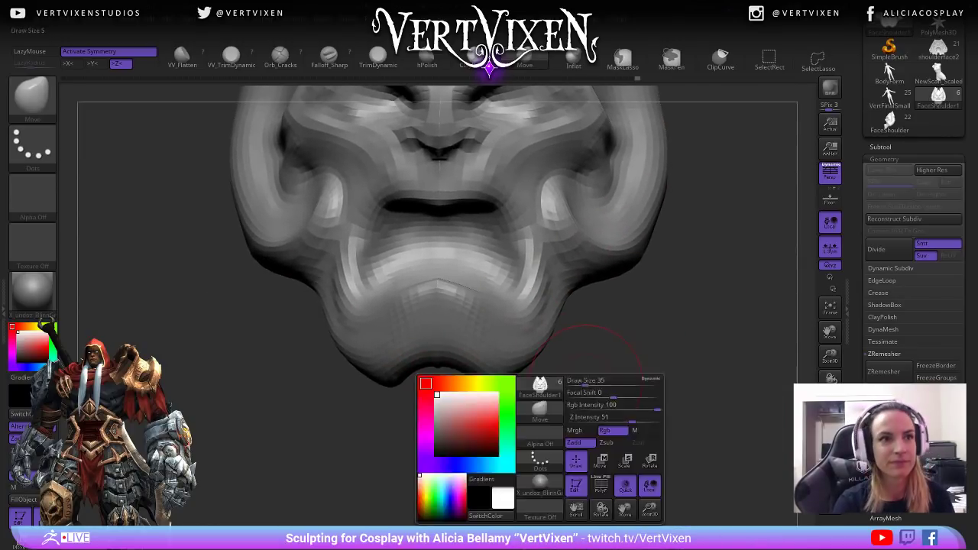
{"action": "mouse_move", "coordinate": [514, 348]}
{"action": "left_mouse_down"}
{"action": "mouse_move", "coordinate": [486, 405]}
{"action": "mouse_move", "coordinate": [469, 381]}
{"action": "left_mouse_up"}
{"action": "right_click", "coordinate": [435, 459]}
{"action": "right_click_drag", "start_coordinate": [626, 397], "coordinate": [585, 400]}
{"action": "left_click_drag", "start_coordinate": [452, 375], "coordinate": [449, 365]}
{"action": "mouse_move", "coordinate": [581, 381]}
{"action": "right_mouse_down"}
{"action": "mouse_move", "coordinate": [611, 379]}
{"action": "mouse_move", "coordinate": [601, 407]}
{"action": "right_mouse_up"}
{"action": "right_click", "coordinate": [600, 407]}
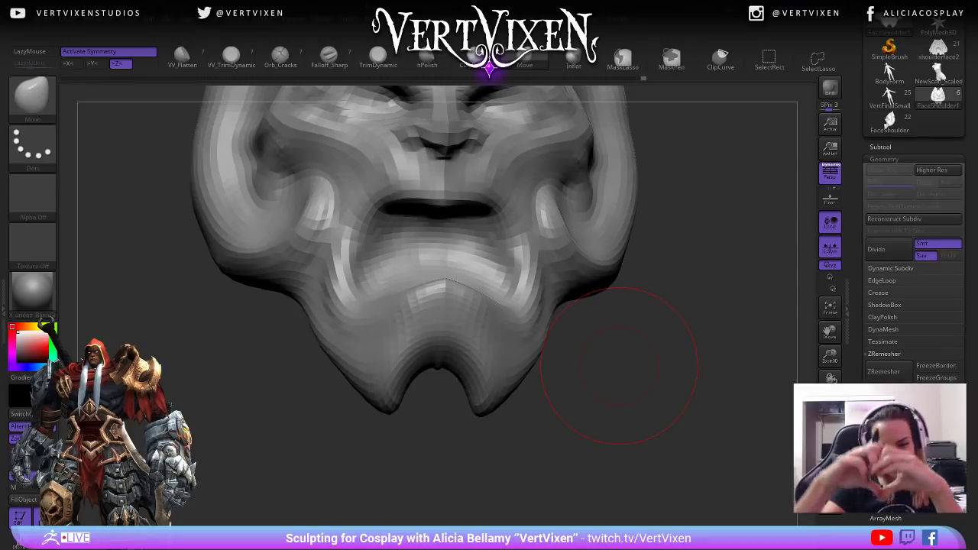
Pull the jaw sides below the cheek curls outward with the Move brush, undoing one unwanted stroke.
{"action": "left_click_drag", "start_coordinate": [615, 386], "coordinate": [637, 400]}
{"action": "mouse_move", "coordinate": [544, 336]}
{"action": "left_mouse_down"}
{"action": "mouse_move", "coordinate": [568, 333]}
{"action": "mouse_move", "coordinate": [589, 349]}
{"action": "left_mouse_up"}
{"action": "right_click", "coordinate": [545, 414]}
{"action": "left_click_drag", "start_coordinate": [680, 414], "coordinate": [691, 333]}
{"action": "right_click", "coordinate": [690, 333]}
{"action": "right_click", "coordinate": [580, 428]}
{"action": "left_click_drag", "start_coordinate": [580, 428], "coordinate": [550, 412]}
{"action": "right_click", "coordinate": [564, 412]}
{"action": "left_click_drag", "start_coordinate": [660, 229], "coordinate": [591, 277]}
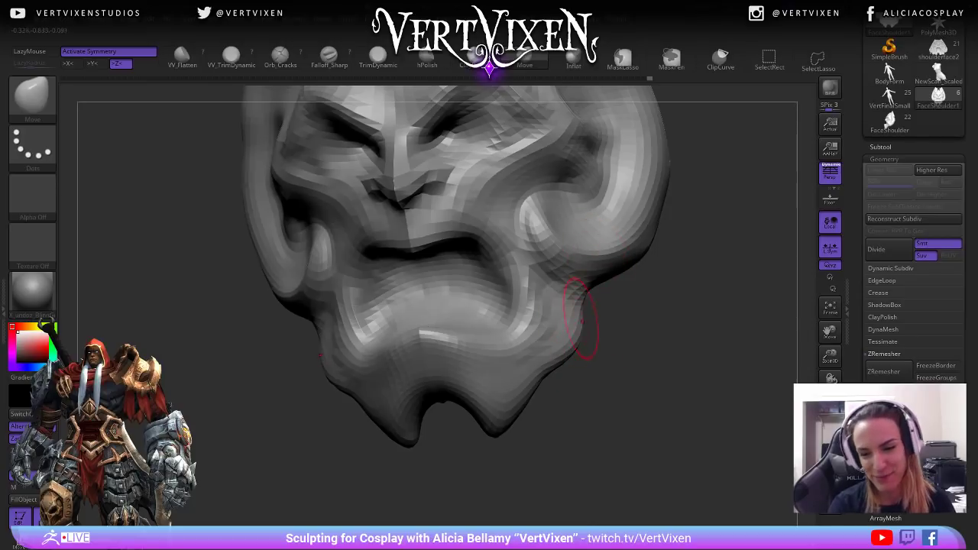
{"action": "left_click_drag", "start_coordinate": [577, 323], "coordinate": [590, 296]}
{"action": "key", "text": "ctrl+z"}
{"action": "mouse_move", "coordinate": [662, 341]}
{"action": "left_mouse_down"}
{"action": "mouse_move", "coordinate": [575, 344]}
{"action": "mouse_move", "coordinate": [598, 304]}
{"action": "mouse_move", "coordinate": [656, 334]}
{"action": "mouse_move", "coordinate": [692, 313]}
{"action": "mouse_move", "coordinate": [673, 356]}
{"action": "left_mouse_up"}
{"action": "mouse_move", "coordinate": [581, 341]}
{"action": "left_mouse_down"}
{"action": "mouse_move", "coordinate": [599, 352]}
{"action": "mouse_move", "coordinate": [577, 356]}
{"action": "left_mouse_up"}
{"action": "left_click_drag", "start_coordinate": [655, 426], "coordinate": [644, 402], "text": "alt"}
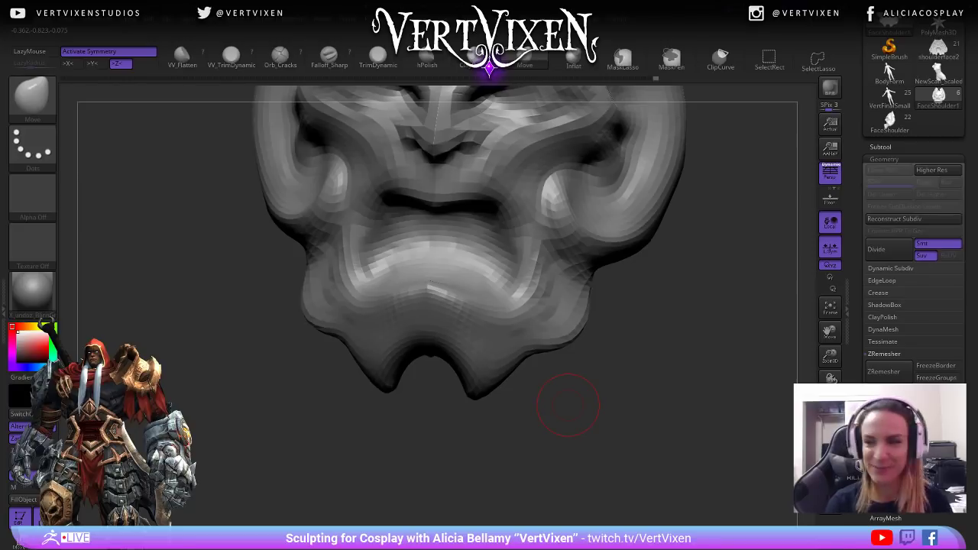
Pull the lower jaw corners down into a second pair of small points outside the chin prongs.
{"action": "left_click_drag", "start_coordinate": [568, 405], "coordinate": [686, 336]}
{"action": "mouse_move", "coordinate": [323, 331]}
{"action": "left_mouse_down"}
{"action": "mouse_move", "coordinate": [570, 352]}
{"action": "mouse_move", "coordinate": [525, 392]}
{"action": "mouse_move", "coordinate": [532, 364]}
{"action": "mouse_move", "coordinate": [573, 401]}
{"action": "mouse_move", "coordinate": [552, 401]}
{"action": "left_mouse_up"}
{"action": "mouse_move", "coordinate": [539, 380]}
{"action": "left_mouse_down"}
{"action": "mouse_move", "coordinate": [529, 397]}
{"action": "mouse_move", "coordinate": [513, 393]}
{"action": "mouse_move", "coordinate": [519, 384]}
{"action": "left_mouse_up"}
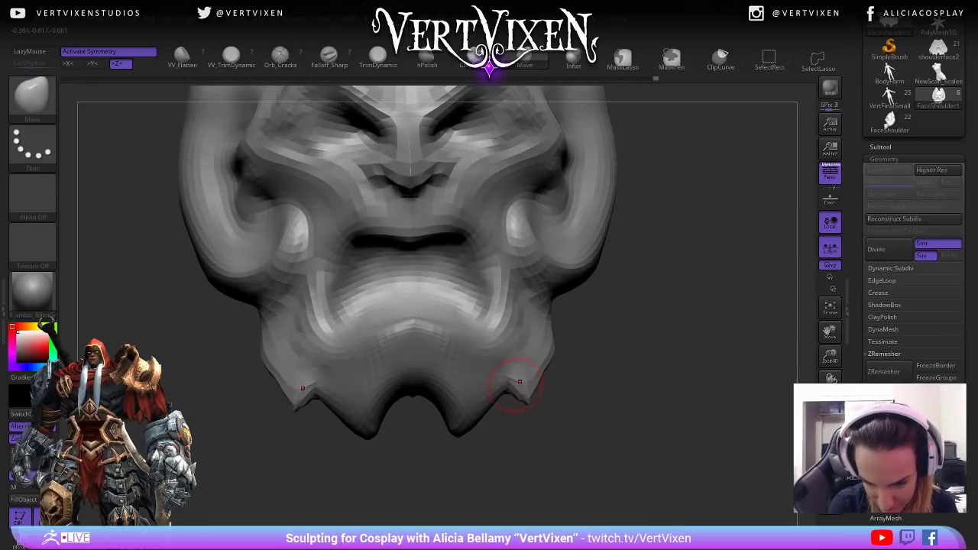
{"action": "left_click_drag", "start_coordinate": [615, 359], "coordinate": [583, 359]}
{"action": "mouse_move", "coordinate": [511, 385]}
{"action": "left_mouse_down", "text": "shift"}
{"action": "mouse_move", "coordinate": [611, 386]}
{"action": "mouse_move", "coordinate": [650, 338]}
{"action": "mouse_move", "coordinate": [652, 353]}
{"action": "left_mouse_up", "text": "shift"}
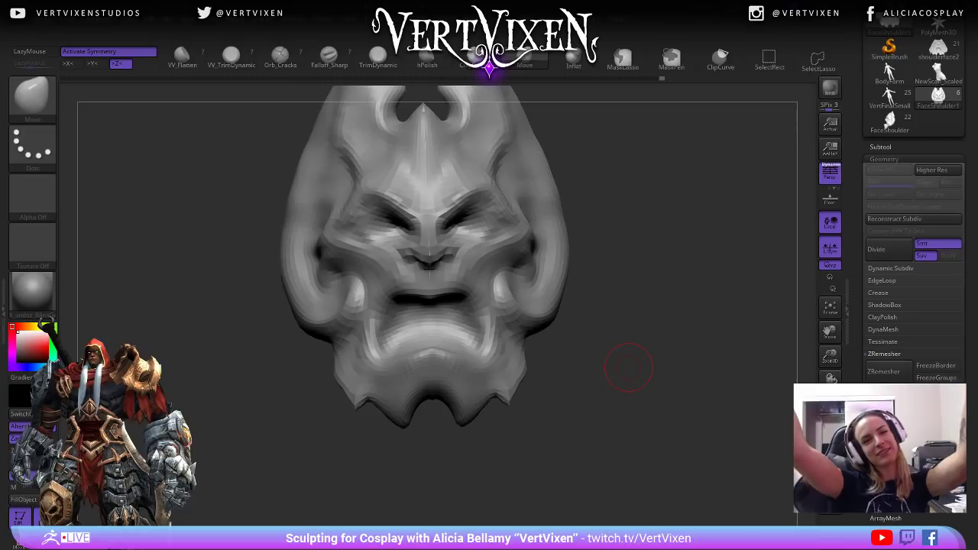
Broaden the chin prongs inward and sharpen the outer jaw points with the Move brush.
{"action": "left_click_drag", "start_coordinate": [611, 360], "coordinate": [583, 363]}
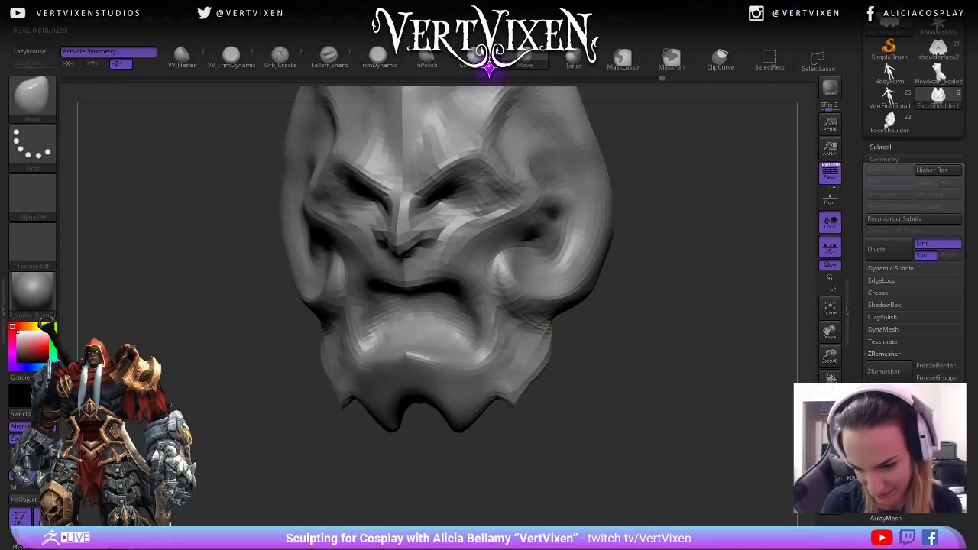
{"action": "left_click_drag", "start_coordinate": [549, 394], "coordinate": [622, 394]}
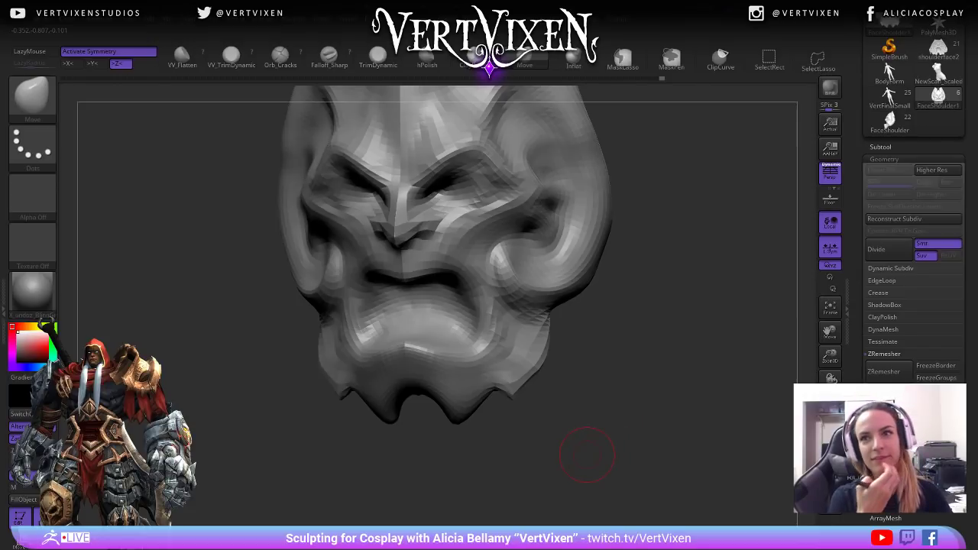
{"action": "left_click_drag", "start_coordinate": [587, 456], "coordinate": [636, 348]}
{"action": "left_click_drag", "start_coordinate": [494, 392], "coordinate": [484, 410]}
{"action": "mouse_move", "coordinate": [509, 376]}
{"action": "left_mouse_down"}
{"action": "mouse_move", "coordinate": [516, 399]}
{"action": "mouse_move", "coordinate": [570, 390]}
{"action": "mouse_move", "coordinate": [562, 402]}
{"action": "left_mouse_up"}
{"action": "left_click_drag", "start_coordinate": [512, 382], "coordinate": [521, 389]}
{"action": "left_click_drag", "start_coordinate": [611, 412], "coordinate": [612, 374]}
Refine the notches between the chin prongs and the outer jaw points, and undo the last stroke.
{"action": "scroll", "coordinate": [522, 389], "scroll_direction": "up", "scroll_amount": 3}
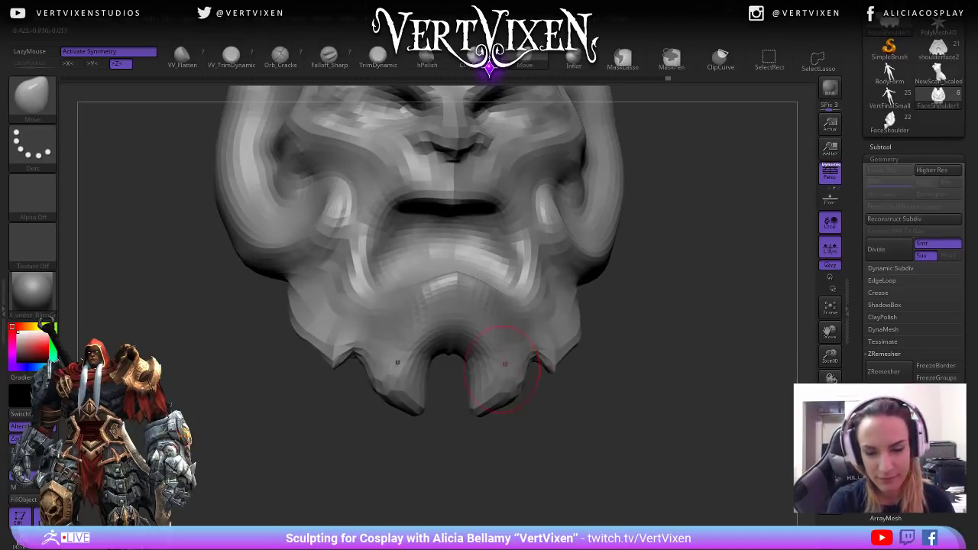
{"action": "mouse_move", "coordinate": [535, 386]}
{"action": "left_mouse_down"}
{"action": "mouse_move", "coordinate": [558, 386]}
{"action": "mouse_move", "coordinate": [542, 370]}
{"action": "left_mouse_up"}
{"action": "mouse_move", "coordinate": [642, 413]}
{"action": "left_mouse_down", "text": "alt"}
{"action": "mouse_move", "coordinate": [688, 349]}
{"action": "mouse_move", "coordinate": [661, 435]}
{"action": "mouse_move", "coordinate": [642, 425]}
{"action": "mouse_move", "coordinate": [664, 448]}
{"action": "left_mouse_up", "text": "alt"}
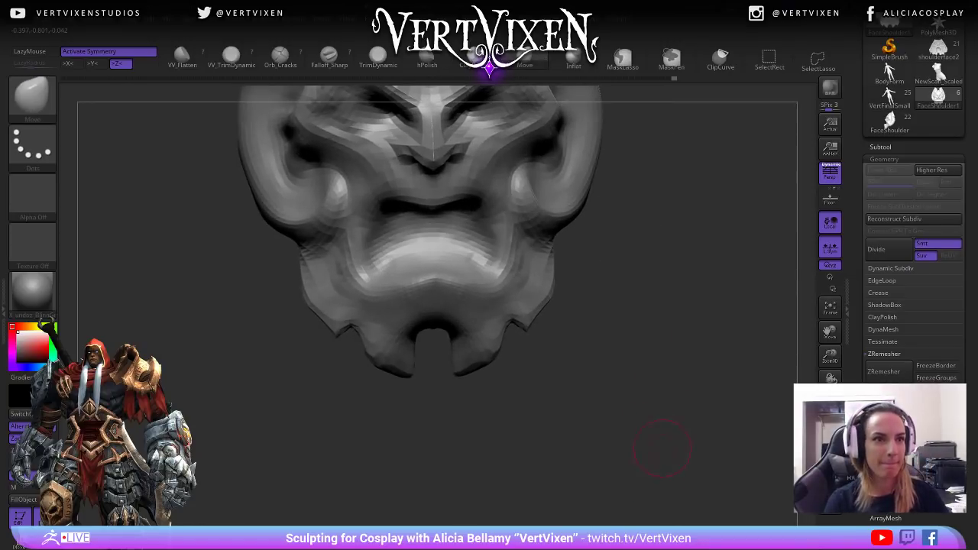
{"action": "left_click_drag", "start_coordinate": [369, 328], "coordinate": [358, 341]}
{"action": "left_click_drag", "start_coordinate": [551, 359], "coordinate": [563, 382], "text": "alt"}
{"action": "key", "text": "ctrl+z"}
Remesh the face with ZRemesher and check the new topology around the chin.
{"action": "mouse_move", "coordinate": [638, 376]}
{"action": "left_mouse_down"}
{"action": "mouse_move", "coordinate": [619, 392]}
{"action": "mouse_move", "coordinate": [701, 373]}
{"action": "left_mouse_up"}
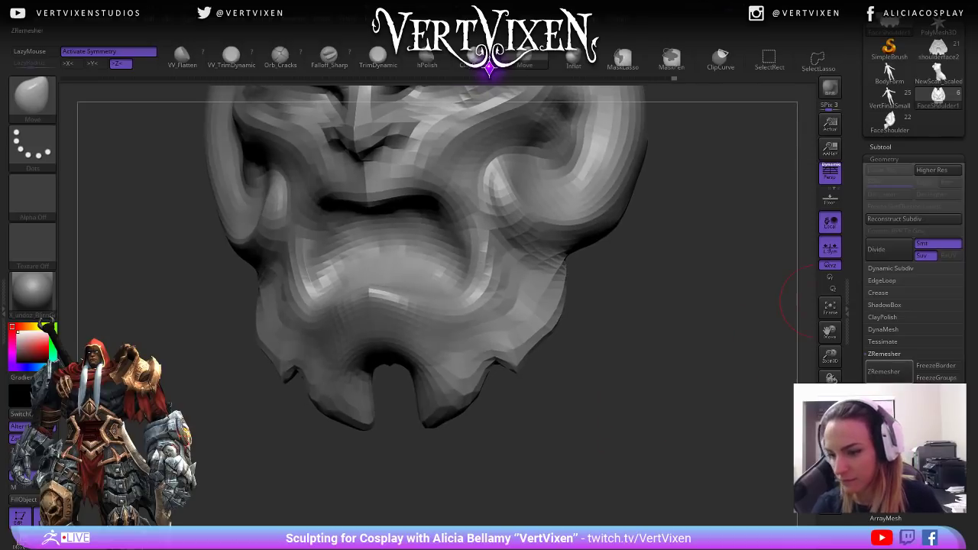
{"action": "left_click", "coordinate": [884, 371]}
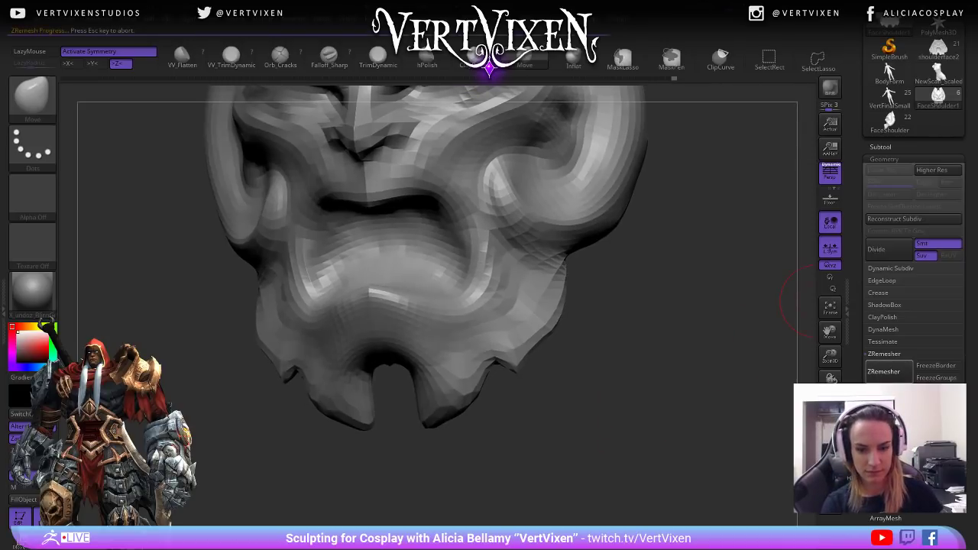
{"action": "mouse_move", "coordinate": [535, 428]}
{"action": "left_mouse_down"}
{"action": "mouse_move", "coordinate": [547, 455]}
{"action": "mouse_move", "coordinate": [544, 443]}
{"action": "mouse_move", "coordinate": [482, 452]}
{"action": "left_mouse_up"}
{"action": "right_click", "coordinate": [483, 451]}
{"action": "left_click_drag", "start_coordinate": [580, 436], "coordinate": [583, 406]}
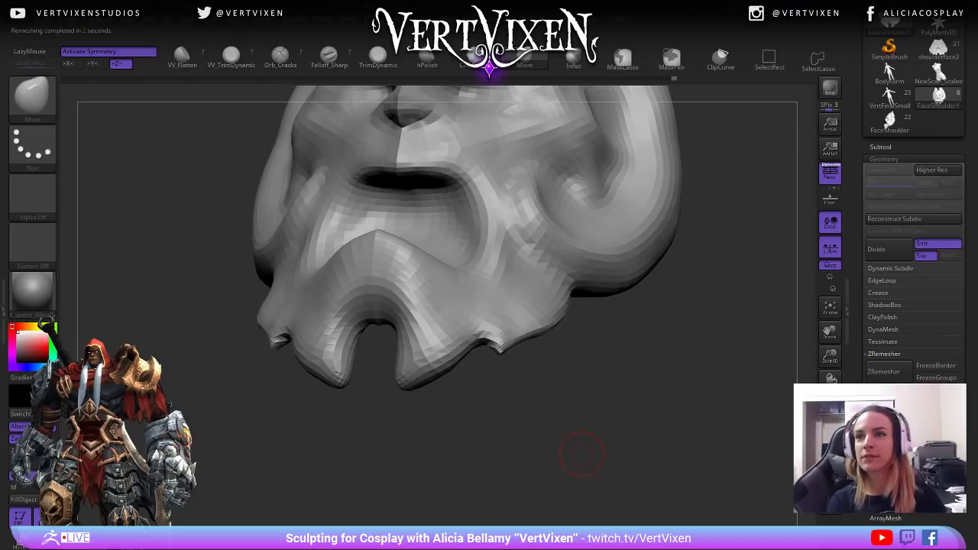
{"action": "left_click_drag", "start_coordinate": [580, 456], "coordinate": [601, 452]}
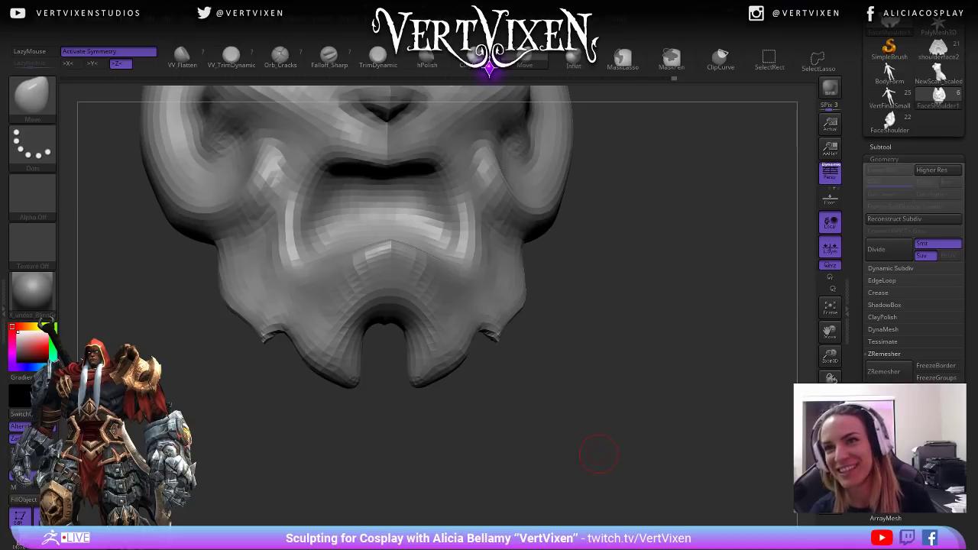
Refine the chin prongs, the central notch and the outer jaw points with a resized Move brush.
{"action": "left_click_drag", "start_coordinate": [598, 455], "coordinate": [563, 279]}
{"action": "mouse_move", "coordinate": [545, 344]}
{"action": "left_mouse_down"}
{"action": "mouse_move", "coordinate": [637, 339]}
{"action": "mouse_move", "coordinate": [616, 382]}
{"action": "mouse_move", "coordinate": [603, 384]}
{"action": "mouse_move", "coordinate": [617, 375]}
{"action": "mouse_move", "coordinate": [594, 349]}
{"action": "left_mouse_up"}
{"action": "key", "text": "space"}
{"action": "left_click_drag", "start_coordinate": [483, 354], "coordinate": [596, 379]}
{"action": "left_click_drag", "start_coordinate": [496, 376], "coordinate": [501, 390]}
{"action": "mouse_move", "coordinate": [413, 385]}
{"action": "left_mouse_down"}
{"action": "mouse_move", "coordinate": [450, 380]}
{"action": "mouse_move", "coordinate": [459, 333]}
{"action": "left_mouse_up"}
{"action": "left_click_drag", "start_coordinate": [573, 411], "coordinate": [602, 416]}
{"action": "key", "text": "space"}
{"action": "left_click_drag", "start_coordinate": [546, 451], "coordinate": [592, 451]}
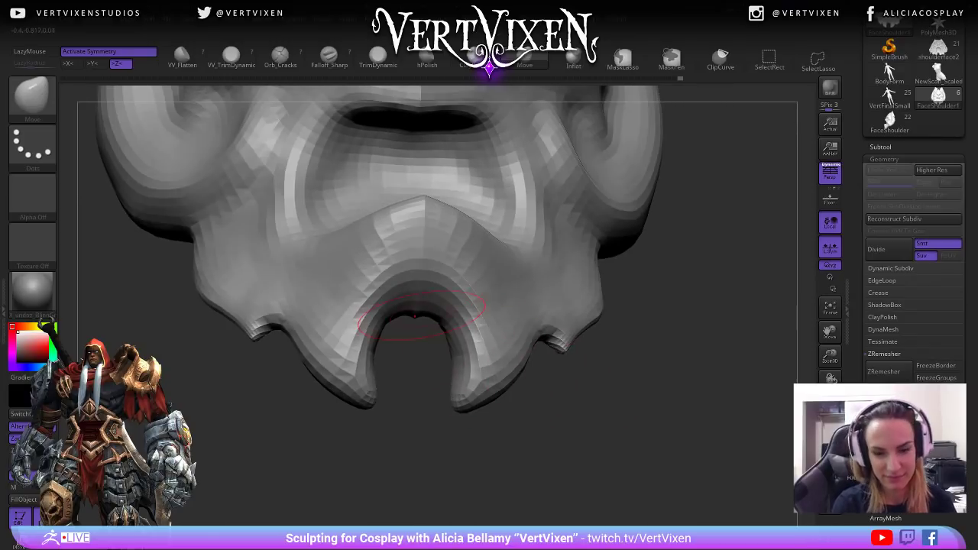
{"action": "left_click_drag", "start_coordinate": [419, 308], "coordinate": [420, 316]}
{"action": "mouse_move", "coordinate": [622, 343]}
{"action": "left_mouse_down"}
{"action": "mouse_move", "coordinate": [645, 305]}
{"action": "mouse_move", "coordinate": [659, 391]}
{"action": "mouse_move", "coordinate": [639, 428]}
{"action": "mouse_move", "coordinate": [639, 468]}
{"action": "mouse_move", "coordinate": [635, 436]}
{"action": "mouse_move", "coordinate": [645, 444]}
{"action": "mouse_move", "coordinate": [612, 443]}
{"action": "mouse_move", "coordinate": [613, 420]}
{"action": "left_mouse_up"}
Round out the jaw edges below the cheek curls with the Move brush, checking the face from several angles.
{"action": "right_click", "coordinate": [539, 393]}
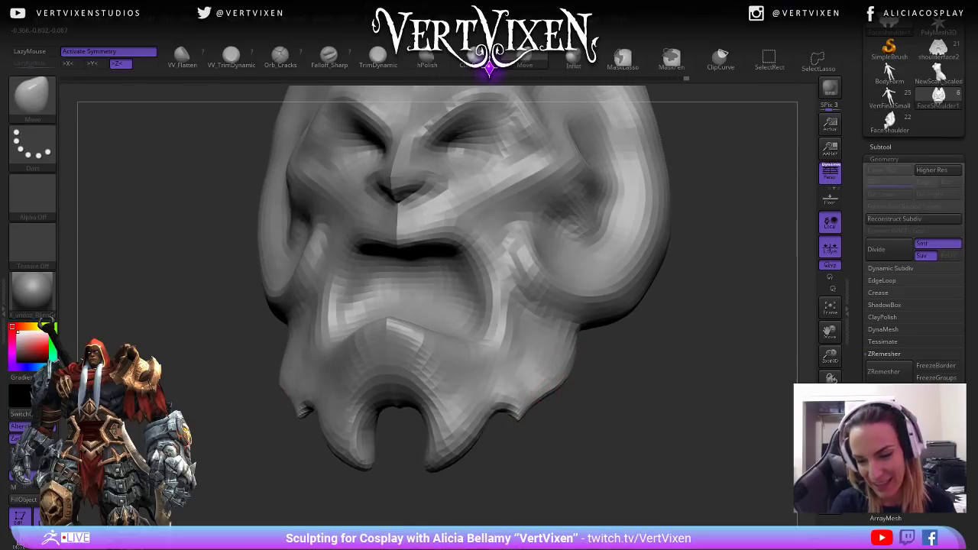
{"action": "left_click_drag", "start_coordinate": [540, 393], "coordinate": [547, 399]}
{"action": "left_click_drag", "start_coordinate": [617, 419], "coordinate": [592, 317]}
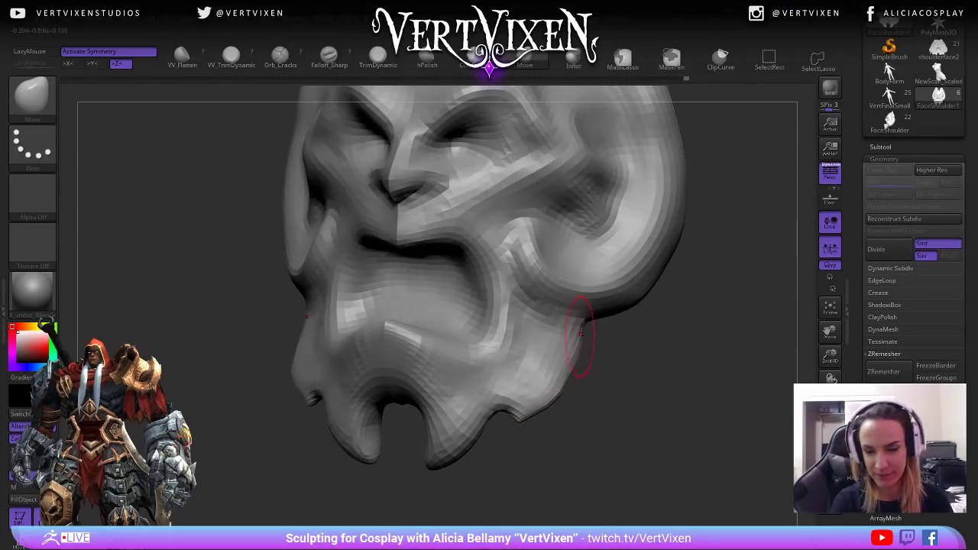
{"action": "mouse_move", "coordinate": [562, 355]}
{"action": "left_mouse_down"}
{"action": "mouse_move", "coordinate": [589, 347]}
{"action": "mouse_move", "coordinate": [585, 415]}
{"action": "mouse_move", "coordinate": [616, 463]}
{"action": "mouse_move", "coordinate": [665, 445]}
{"action": "left_mouse_up"}
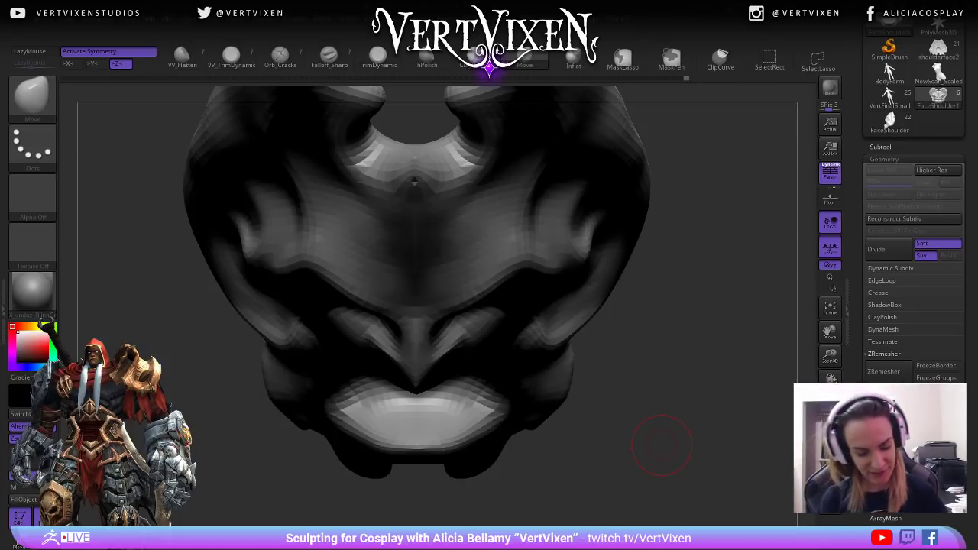
{"action": "left_click_drag", "start_coordinate": [690, 360], "coordinate": [690, 251]}
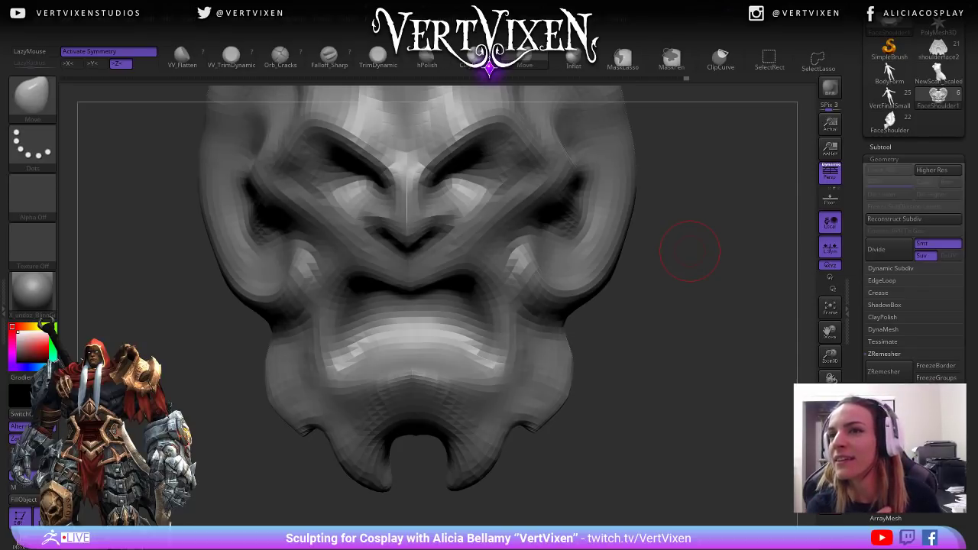
{"action": "mouse_move", "coordinate": [690, 251]}
{"action": "left_mouse_down"}
{"action": "mouse_move", "coordinate": [698, 321]}
{"action": "mouse_move", "coordinate": [677, 398]}
{"action": "mouse_move", "coordinate": [680, 443]}
{"action": "mouse_move", "coordinate": [672, 416]}
{"action": "mouse_move", "coordinate": [593, 409]}
{"action": "left_mouse_up"}
Shape the outer jaw into rounded lobes and adjust the chin prongs and side notches with the Move brush.
{"action": "left_click_drag", "start_coordinate": [352, 431], "coordinate": [348, 443]}
{"action": "mouse_move", "coordinate": [550, 435]}
{"action": "left_mouse_down", "text": "alt"}
{"action": "mouse_move", "coordinate": [548, 476]}
{"action": "mouse_move", "coordinate": [565, 459]}
{"action": "left_mouse_up", "text": "alt"}
{"action": "left_click_drag", "start_coordinate": [588, 333], "coordinate": [575, 364]}
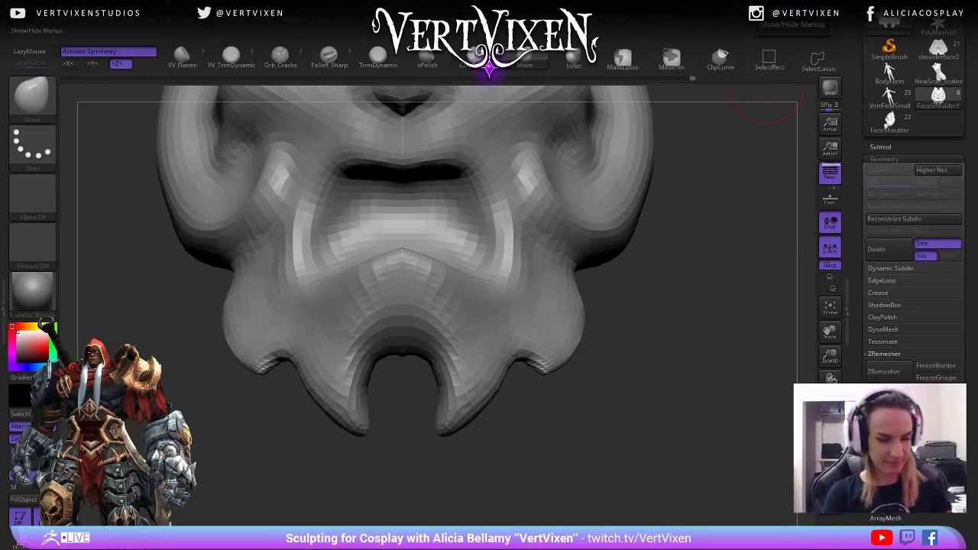
{"action": "mouse_move", "coordinate": [663, 388]}
{"action": "left_mouse_down"}
{"action": "mouse_move", "coordinate": [659, 373]}
{"action": "mouse_move", "coordinate": [654, 410]}
{"action": "left_mouse_up"}
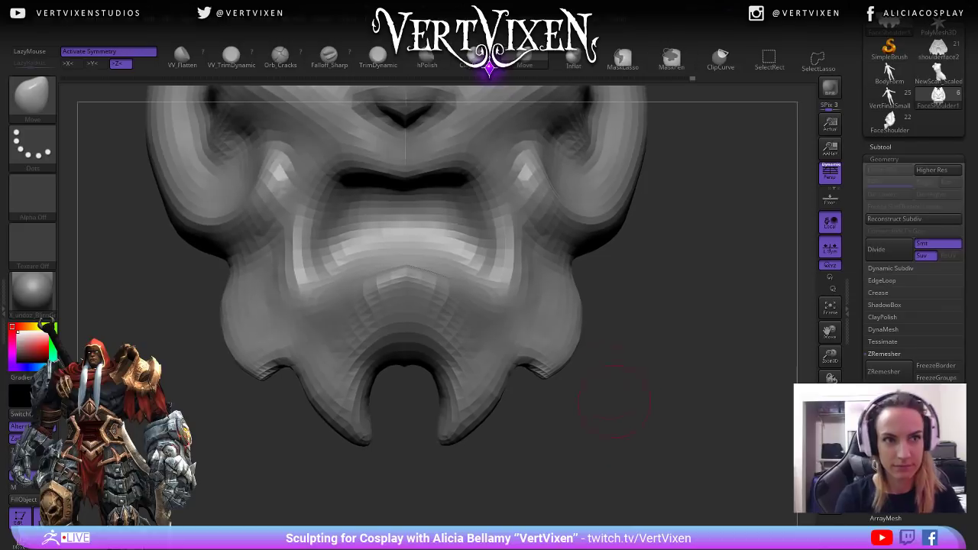
{"action": "mouse_move", "coordinate": [498, 399]}
{"action": "left_mouse_down"}
{"action": "mouse_move", "coordinate": [507, 406]}
{"action": "mouse_move", "coordinate": [499, 434]}
{"action": "mouse_move", "coordinate": [526, 448]}
{"action": "left_mouse_up"}
{"action": "left_click_drag", "start_coordinate": [509, 378], "coordinate": [535, 386]}
{"action": "left_click_drag", "start_coordinate": [642, 413], "coordinate": [667, 281], "text": "alt"}
{"action": "key", "text": "b"}
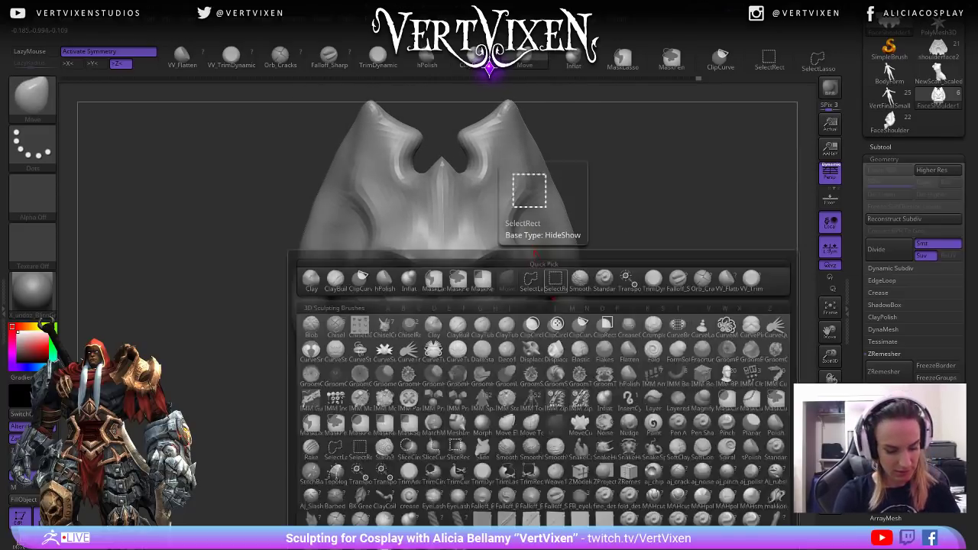
{"action": "key", "text": "c"}
{"action": "key", "text": "b"}
{"action": "left_click_drag", "start_coordinate": [639, 262], "coordinate": [653, 295]}
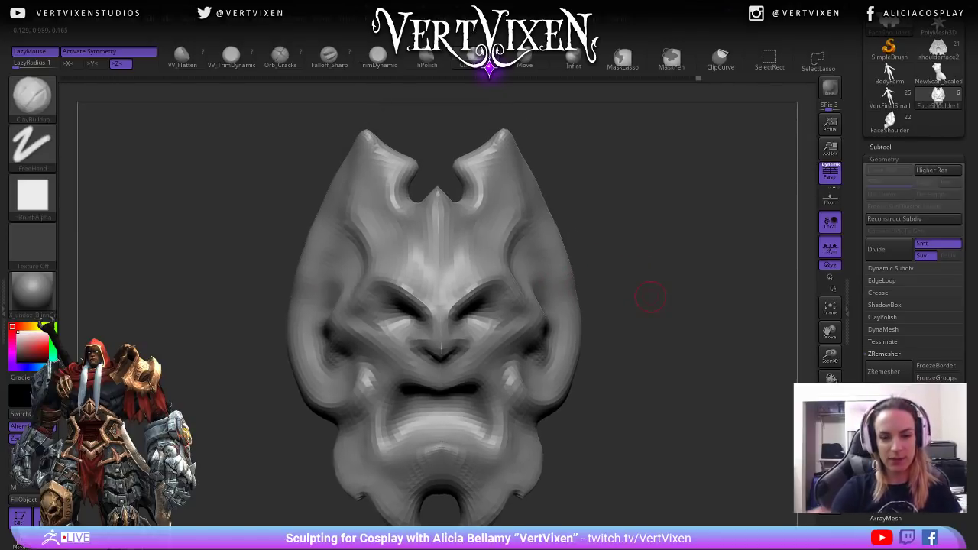
Pull the outer rim beside the eyes outward with an enlarged Move brush.
{"action": "key", "text": "ctrl"}
{"action": "key", "text": "space"}
{"action": "left_click_drag", "start_coordinate": [600, 257], "coordinate": [612, 255]}
{"action": "left_click_drag", "start_coordinate": [570, 289], "coordinate": [590, 298]}
{"action": "key", "text": "space"}
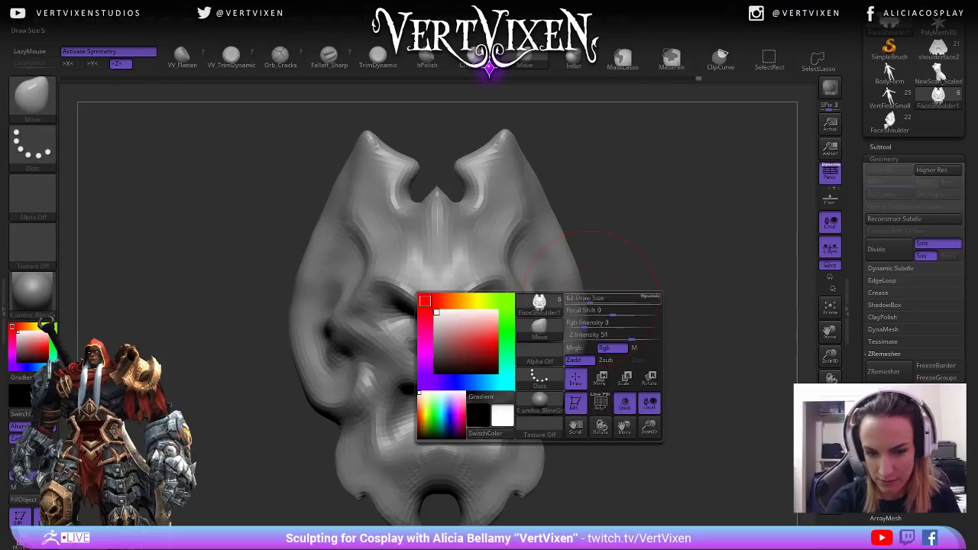
{"action": "mouse_move", "coordinate": [635, 275]}
{"action": "left_mouse_down"}
{"action": "mouse_move", "coordinate": [638, 330]}
{"action": "mouse_move", "coordinate": [625, 358]}
{"action": "mouse_move", "coordinate": [612, 344]}
{"action": "left_mouse_up"}
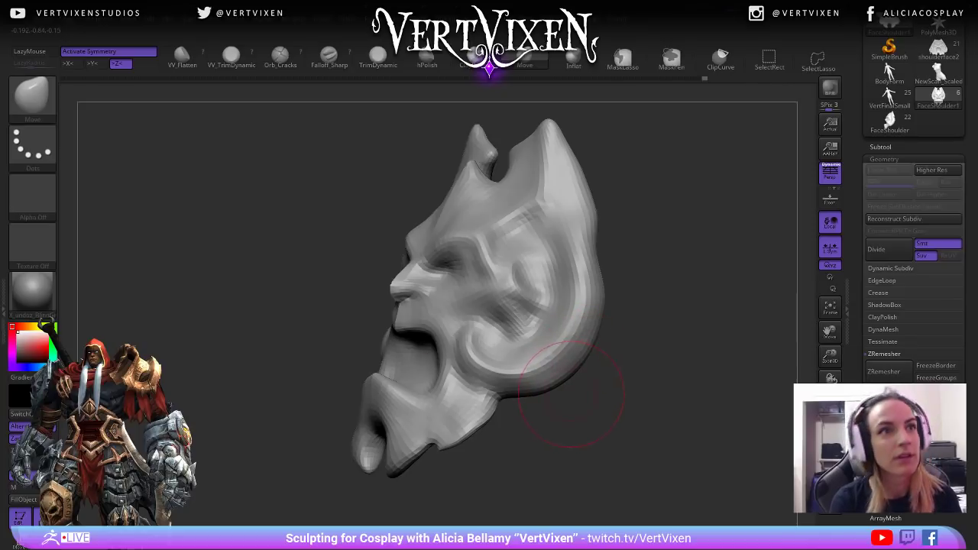
Reshape the rear rim edge below the horn in profile with a resized Move brush.
{"action": "mouse_move", "coordinate": [628, 177]}
{"action": "left_mouse_down", "text": "alt"}
{"action": "mouse_move", "coordinate": [624, 185]}
{"action": "mouse_move", "coordinate": [658, 164]}
{"action": "mouse_move", "coordinate": [437, 273]}
{"action": "mouse_move", "coordinate": [253, 276]}
{"action": "left_mouse_up", "text": "alt"}
{"action": "left_click_drag", "start_coordinate": [393, 268], "coordinate": [374, 216]}
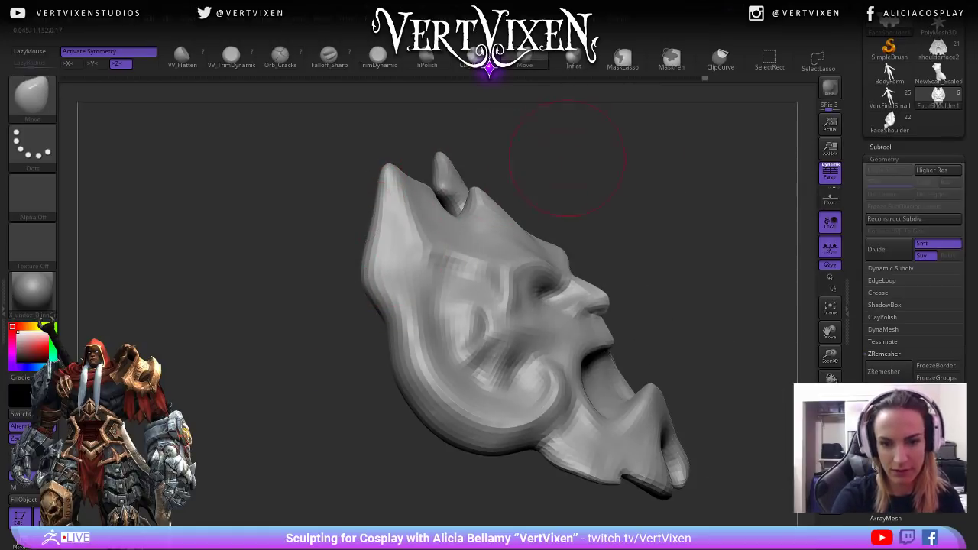
{"action": "left_click_drag", "start_coordinate": [546, 163], "coordinate": [540, 156]}
{"action": "key", "text": "space"}
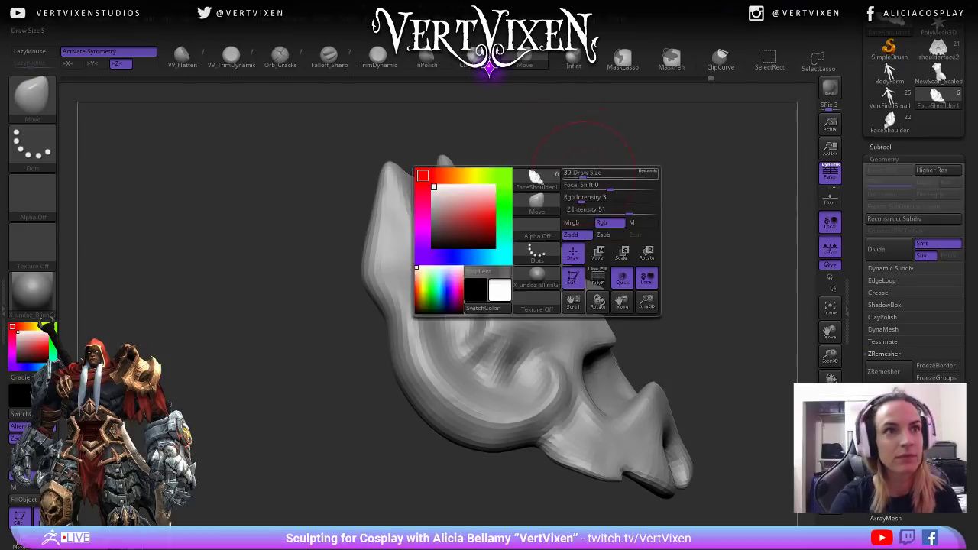
{"action": "left_click", "coordinate": [586, 177]}
{"action": "left_click_drag", "start_coordinate": [613, 147], "coordinate": [611, 136], "text": "alt"}
{"action": "key", "text": "bracketright"}
{"action": "left_click_drag", "start_coordinate": [395, 296], "coordinate": [389, 296]}
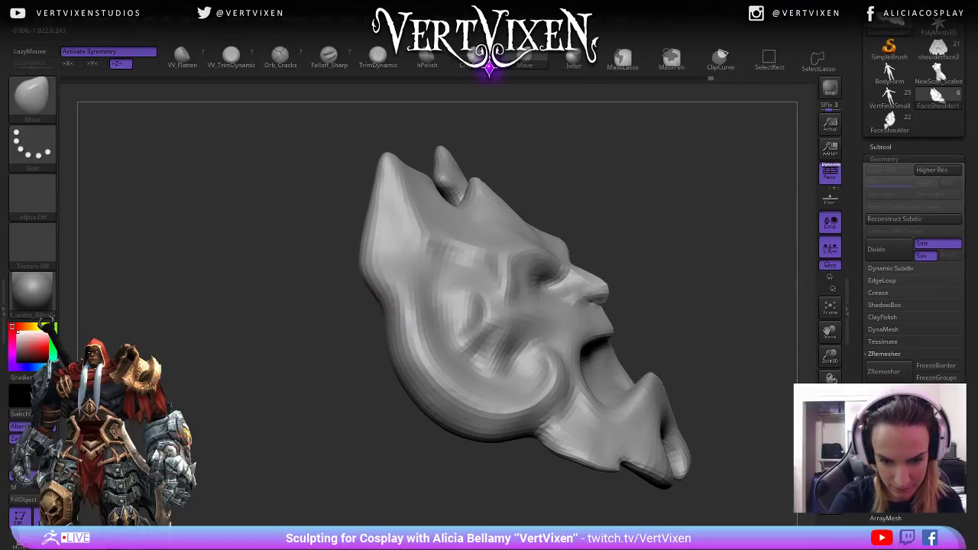
Reshape the brow and nose bridge in profile with an enlarged Move brush so the brow juts forward.
{"action": "right_click_drag", "start_coordinate": [400, 292], "coordinate": [416, 292]}
{"action": "left_click_drag", "start_coordinate": [658, 191], "coordinate": [688, 163]}
{"action": "mouse_move", "coordinate": [715, 477]}
{"action": "left_mouse_down", "text": "alt"}
{"action": "mouse_move", "coordinate": [551, 344]}
{"action": "mouse_move", "coordinate": [581, 229]}
{"action": "mouse_move", "coordinate": [596, 223]}
{"action": "left_mouse_up", "text": "alt"}
{"action": "key", "text": "space"}
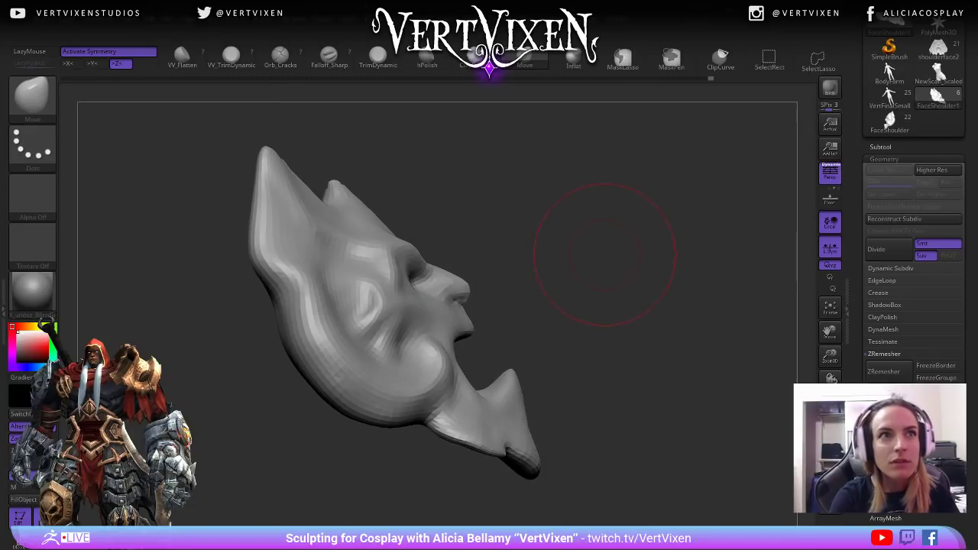
{"action": "mouse_move", "coordinate": [415, 233]}
{"action": "left_mouse_down"}
{"action": "mouse_move", "coordinate": [451, 203]}
{"action": "mouse_move", "coordinate": [415, 235]}
{"action": "left_mouse_up"}
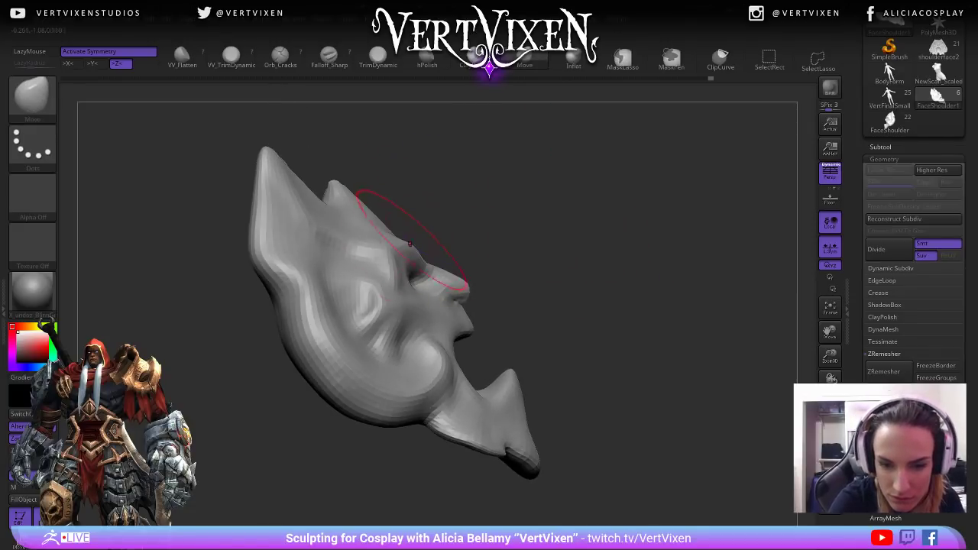
{"action": "mouse_move", "coordinate": [448, 202]}
{"action": "left_mouse_down"}
{"action": "mouse_move", "coordinate": [435, 216]}
{"action": "mouse_move", "coordinate": [445, 208]}
{"action": "left_mouse_up"}
{"action": "left_click_drag", "start_coordinate": [533, 172], "coordinate": [514, 153], "text": "alt"}
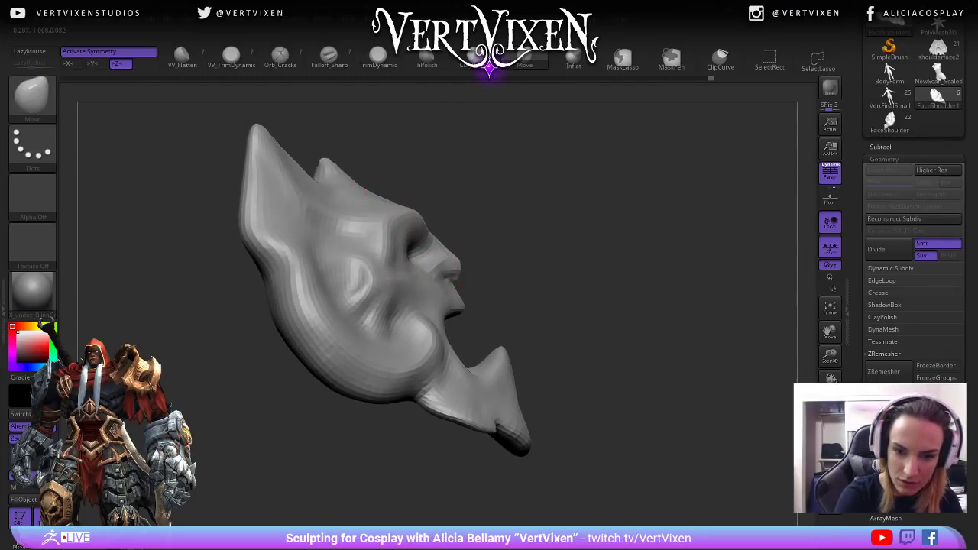
{"action": "key", "text": "space"}
{"action": "key", "text": "space"}
{"action": "left_click_drag", "start_coordinate": [430, 239], "coordinate": [442, 229]}
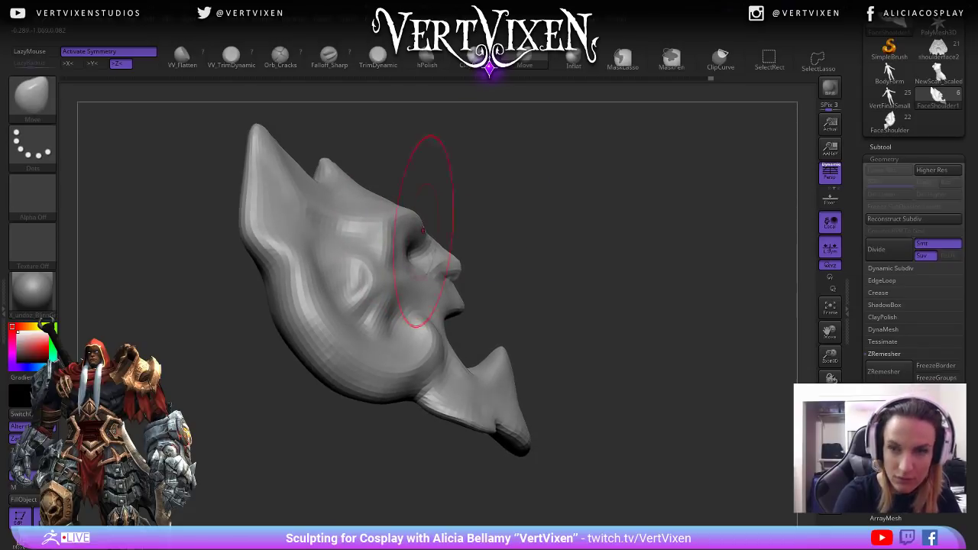
{"action": "left_click_drag", "start_coordinate": [588, 245], "coordinate": [596, 249], "text": "alt"}
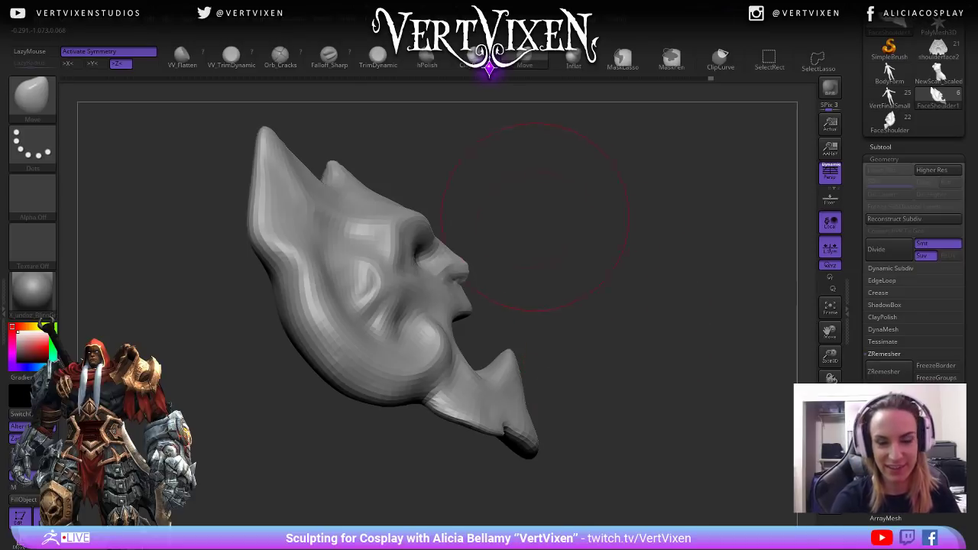
Pull the nose and upper lip forward in profile with a resized Move brush.
{"action": "left_click_drag", "start_coordinate": [463, 295], "coordinate": [468, 289]}
{"action": "key", "text": "space"}
{"action": "key", "text": "space"}
{"action": "left_click_drag", "start_coordinate": [507, 216], "coordinate": [488, 217]}
{"action": "key", "text": "space"}
{"action": "key", "text": "space"}
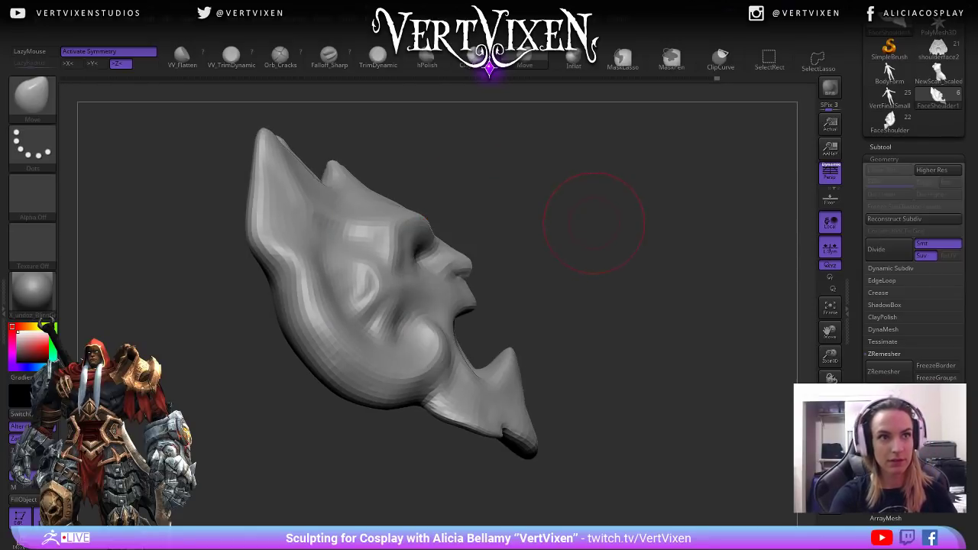
{"action": "key", "text": "space"}
{"action": "mouse_move", "coordinate": [599, 221]}
{"action": "left_mouse_down"}
{"action": "mouse_move", "coordinate": [584, 238]}
{"action": "mouse_move", "coordinate": [593, 251]}
{"action": "mouse_move", "coordinate": [566, 257]}
{"action": "left_mouse_up"}
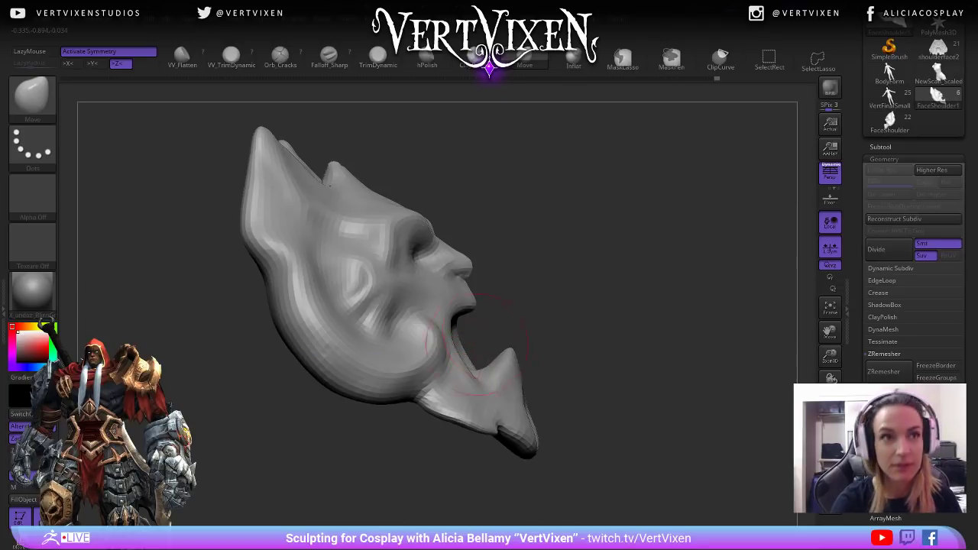
Reshape the mouth opening's side edge and the front of the chin in profile with the Move brush.
{"action": "mouse_move", "coordinate": [464, 336]}
{"action": "left_mouse_down"}
{"action": "mouse_move", "coordinate": [459, 348]}
{"action": "mouse_move", "coordinate": [462, 340]}
{"action": "left_mouse_up"}
{"action": "left_click_drag", "start_coordinate": [506, 310], "coordinate": [498, 325]}
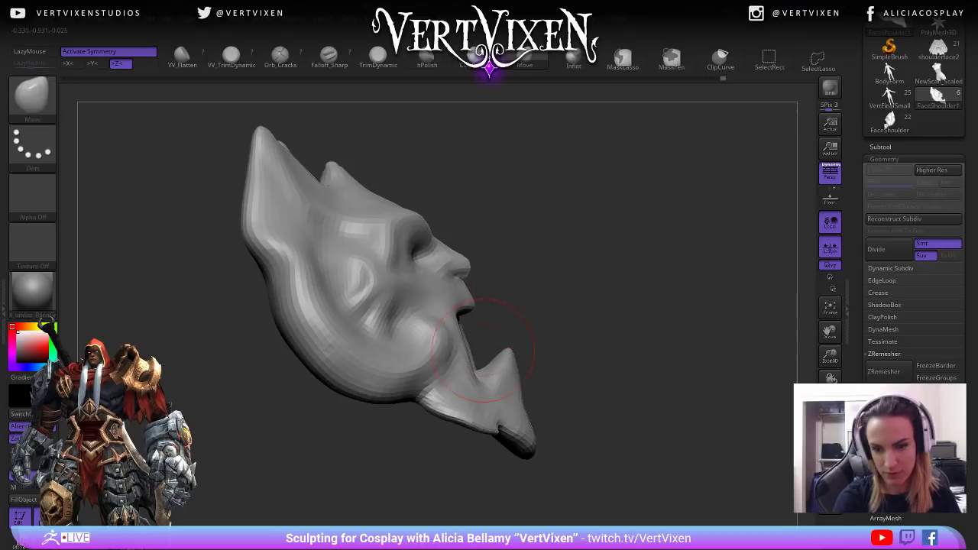
{"action": "left_click_drag", "start_coordinate": [545, 286], "coordinate": [542, 282], "text": "alt"}
{"action": "mouse_move", "coordinate": [522, 336]}
{"action": "left_mouse_down"}
{"action": "mouse_move", "coordinate": [501, 367]}
{"action": "mouse_move", "coordinate": [529, 389]}
{"action": "left_mouse_up"}
{"action": "mouse_move", "coordinate": [570, 367]}
{"action": "left_mouse_down"}
{"action": "mouse_move", "coordinate": [577, 370]}
{"action": "mouse_move", "coordinate": [535, 379]}
{"action": "left_mouse_up"}
{"action": "left_click_drag", "start_coordinate": [577, 371], "coordinate": [557, 340]}
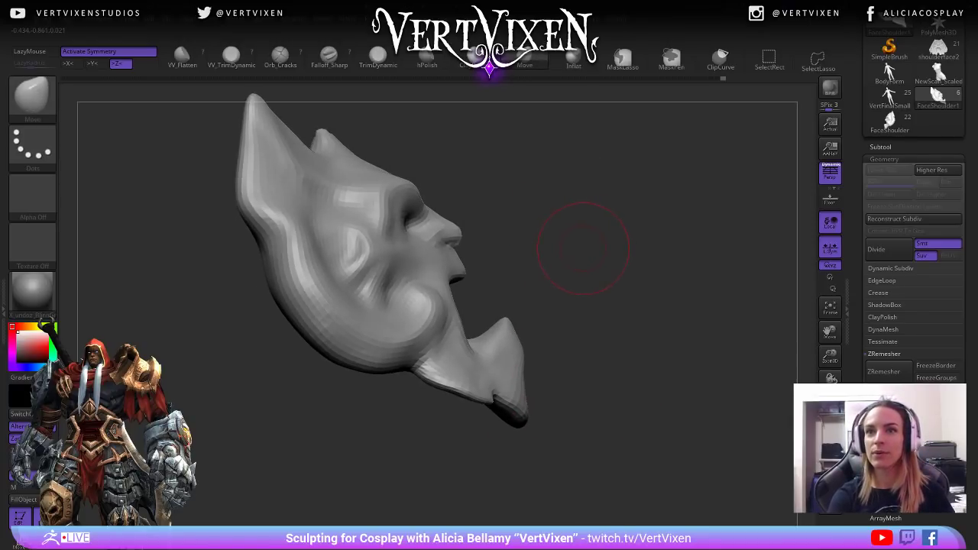
{"action": "mouse_move", "coordinate": [587, 247]}
{"action": "left_mouse_down"}
{"action": "mouse_move", "coordinate": [570, 247]}
{"action": "mouse_move", "coordinate": [579, 250]}
{"action": "left_mouse_up"}
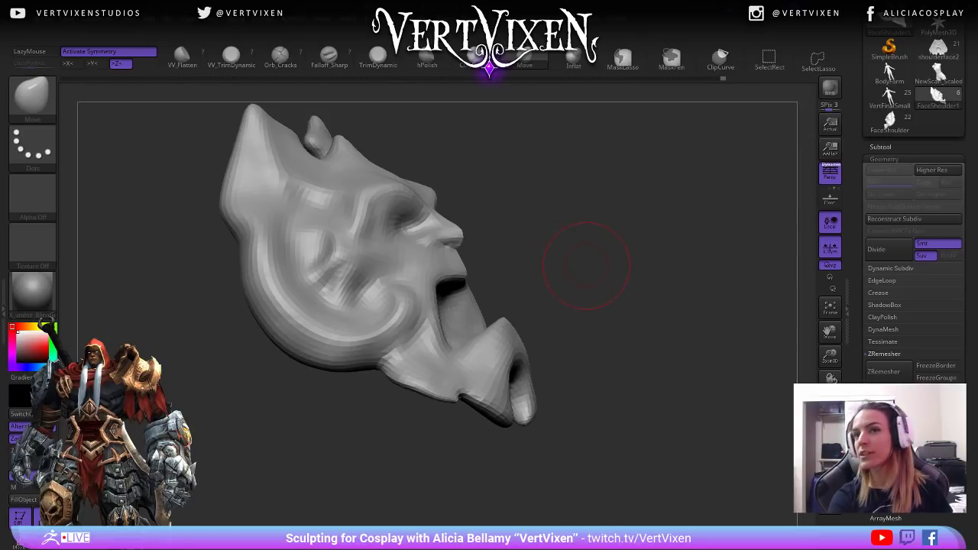
Adjust the mouth outline and lower jaw with the Move brush, working between side and front views.
{"action": "mouse_move", "coordinate": [593, 265]}
{"action": "left_mouse_down"}
{"action": "mouse_move", "coordinate": [663, 284]}
{"action": "mouse_move", "coordinate": [635, 308]}
{"action": "left_mouse_up"}
{"action": "mouse_move", "coordinate": [643, 252]}
{"action": "left_mouse_down"}
{"action": "mouse_move", "coordinate": [604, 279]}
{"action": "mouse_move", "coordinate": [650, 283]}
{"action": "mouse_move", "coordinate": [615, 288]}
{"action": "mouse_move", "coordinate": [642, 306]}
{"action": "mouse_move", "coordinate": [649, 219]}
{"action": "mouse_move", "coordinate": [566, 302]}
{"action": "left_mouse_up"}
{"action": "right_click", "coordinate": [560, 312]}
{"action": "mouse_move", "coordinate": [575, 225]}
{"action": "left_mouse_down"}
{"action": "mouse_move", "coordinate": [642, 229]}
{"action": "mouse_move", "coordinate": [447, 313]}
{"action": "left_mouse_up"}
{"action": "mouse_move", "coordinate": [688, 229]}
{"action": "left_mouse_down"}
{"action": "mouse_move", "coordinate": [645, 236]}
{"action": "mouse_move", "coordinate": [634, 275]}
{"action": "mouse_move", "coordinate": [557, 258]}
{"action": "mouse_move", "coordinate": [508, 317]}
{"action": "mouse_move", "coordinate": [584, 313]}
{"action": "left_mouse_up"}
{"action": "left_click_drag", "start_coordinate": [675, 373], "coordinate": [546, 383]}
{"action": "left_click_drag", "start_coordinate": [634, 413], "coordinate": [650, 405]}
{"action": "mouse_move", "coordinate": [580, 405]}
{"action": "left_mouse_down"}
{"action": "mouse_move", "coordinate": [644, 411]}
{"action": "mouse_move", "coordinate": [634, 388]}
{"action": "mouse_move", "coordinate": [665, 390]}
{"action": "left_mouse_up"}
Build up raised folds around the mouth corners and down to the chin with the ClayBuildup brush.
{"action": "key", "text": "b"}
{"action": "key", "text": "c"}
{"action": "key", "text": "b"}
{"action": "key", "text": "space"}
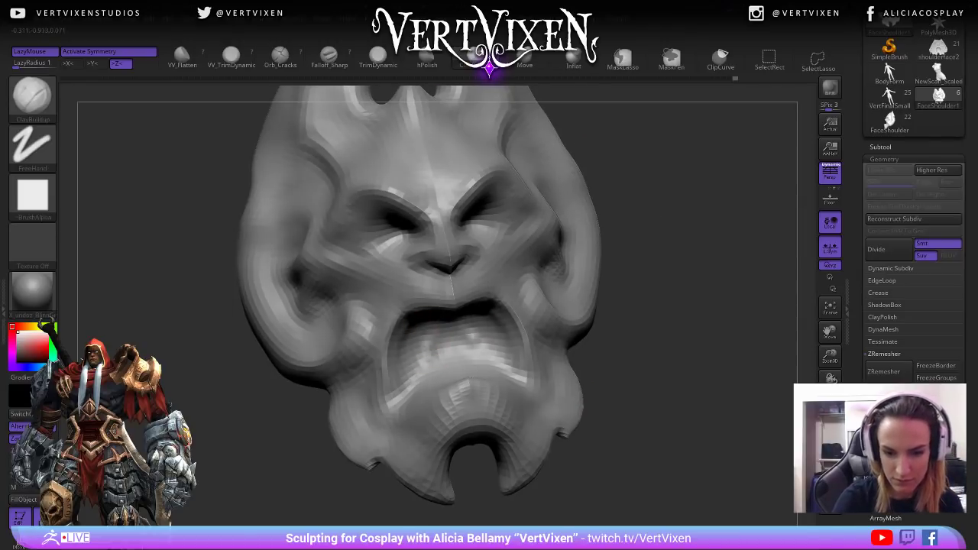
{"action": "mouse_move", "coordinate": [586, 288]}
{"action": "left_mouse_down"}
{"action": "mouse_move", "coordinate": [659, 317]}
{"action": "mouse_move", "coordinate": [656, 296]}
{"action": "mouse_move", "coordinate": [650, 327]}
{"action": "left_mouse_up"}
{"action": "left_click_drag", "start_coordinate": [394, 365], "coordinate": [420, 341]}
{"action": "right_click", "coordinate": [428, 346]}
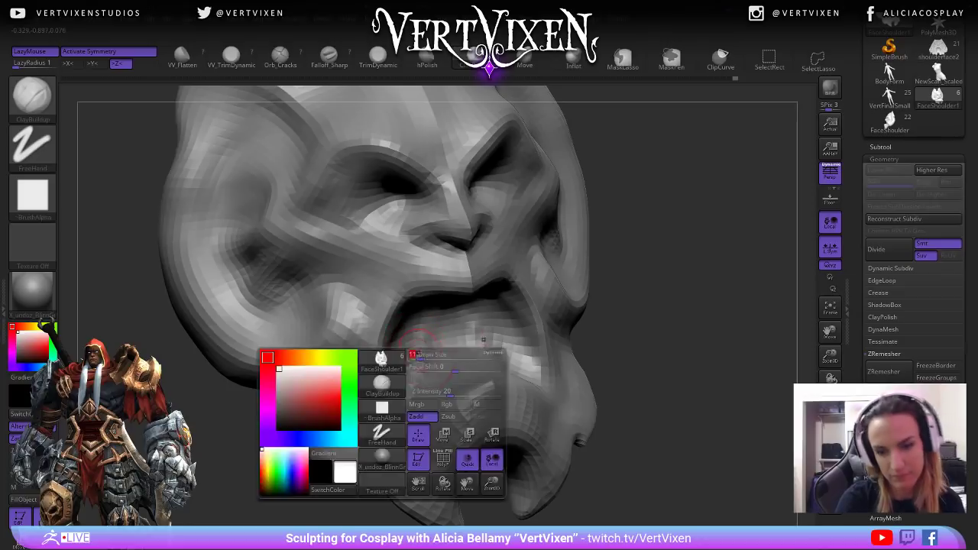
{"action": "right_click_drag", "start_coordinate": [419, 341], "coordinate": [391, 336]}
{"action": "left_click_drag", "start_coordinate": [391, 336], "coordinate": [377, 410]}
{"action": "left_click_drag", "start_coordinate": [621, 312], "coordinate": [433, 375]}
{"action": "left_click_drag", "start_coordinate": [538, 328], "coordinate": [547, 419]}
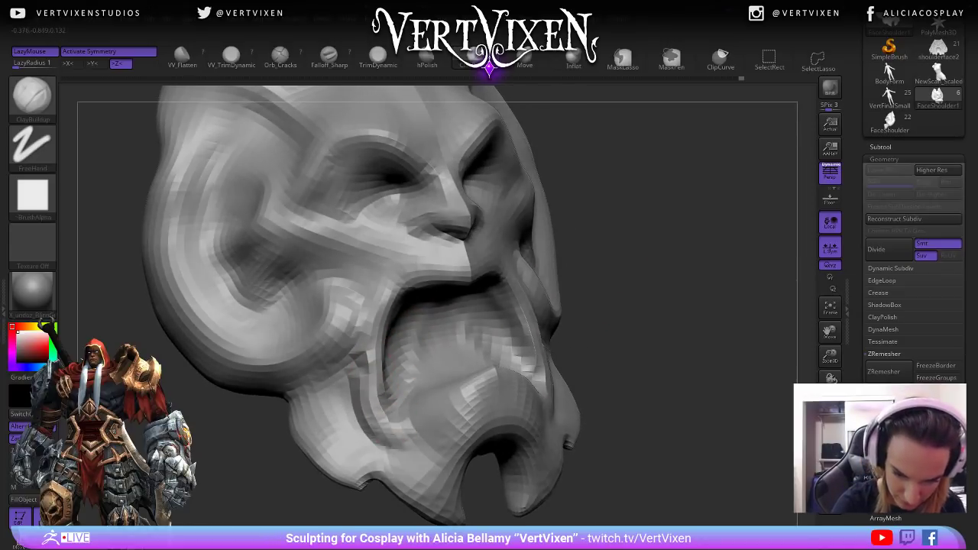
Adjust the mouth corners and surrounding lip folds with a resized Move brush.
{"action": "mouse_move", "coordinate": [651, 325]}
{"action": "left_mouse_down", "text": "alt"}
{"action": "mouse_move", "coordinate": [642, 297]}
{"action": "mouse_move", "coordinate": [701, 352]}
{"action": "mouse_move", "coordinate": [565, 360]}
{"action": "mouse_move", "coordinate": [634, 308]}
{"action": "mouse_move", "coordinate": [655, 305]}
{"action": "mouse_move", "coordinate": [641, 331]}
{"action": "left_mouse_up", "text": "alt"}
{"action": "key", "text": "space"}
{"action": "key", "text": "b"}
{"action": "key", "text": "m"}
{"action": "key", "text": "v"}
{"action": "mouse_move", "coordinate": [620, 366]}
{"action": "left_mouse_down"}
{"action": "mouse_move", "coordinate": [580, 250]}
{"action": "mouse_move", "coordinate": [590, 268]}
{"action": "mouse_move", "coordinate": [576, 275]}
{"action": "mouse_move", "coordinate": [599, 280]}
{"action": "left_mouse_up"}
{"action": "key", "text": "space"}
{"action": "left_click_drag", "start_coordinate": [419, 302], "coordinate": [428, 294]}
{"action": "mouse_move", "coordinate": [611, 328]}
{"action": "left_mouse_down"}
{"action": "mouse_move", "coordinate": [644, 352]}
{"action": "mouse_move", "coordinate": [634, 371]}
{"action": "mouse_move", "coordinate": [611, 359]}
{"action": "left_mouse_up"}
{"action": "key", "text": "space"}
{"action": "mouse_move", "coordinate": [481, 280]}
{"action": "left_mouse_down"}
{"action": "mouse_move", "coordinate": [585, 298]}
{"action": "mouse_move", "coordinate": [665, 334]}
{"action": "mouse_move", "coordinate": [678, 453]}
{"action": "mouse_move", "coordinate": [671, 447]}
{"action": "mouse_move", "coordinate": [690, 420]}
{"action": "left_mouse_up"}
Add clay along the inner sides of the mouth and the lower cheeks with the ClayBuildup brush.
{"action": "key", "text": "b"}
{"action": "key", "text": "c"}
{"action": "key", "text": "b"}
{"action": "key", "text": "space"}
{"action": "mouse_move", "coordinate": [678, 284]}
{"action": "left_mouse_down"}
{"action": "mouse_move", "coordinate": [686, 281]}
{"action": "mouse_move", "coordinate": [671, 272]}
{"action": "left_mouse_up"}
{"action": "left_click_drag", "start_coordinate": [540, 285], "coordinate": [503, 310]}
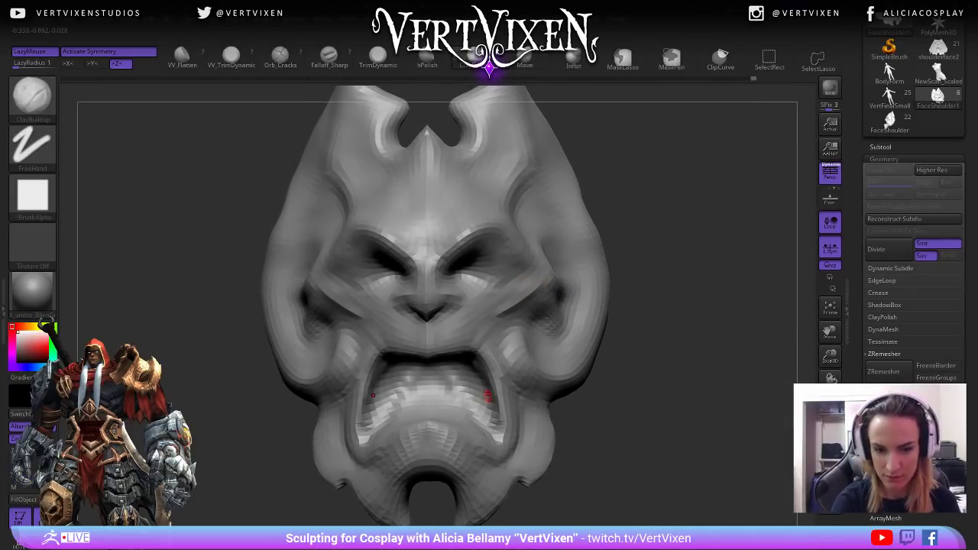
{"action": "left_click_drag", "start_coordinate": [645, 410], "coordinate": [652, 398]}
{"action": "left_click_drag", "start_coordinate": [616, 287], "coordinate": [575, 295]}
{"action": "key", "text": "space"}
Extend the cheekbone ridges outward to the rim with ClayBuildup, undoing the unwanted stroke.
{"action": "key", "text": "space"}
{"action": "left_click_drag", "start_coordinate": [695, 270], "coordinate": [694, 283]}
{"action": "key", "text": "space"}
{"action": "mouse_move", "coordinate": [618, 288]}
{"action": "left_mouse_down", "text": "shift"}
{"action": "mouse_move", "coordinate": [583, 298]}
{"action": "mouse_move", "coordinate": [535, 284]}
{"action": "left_mouse_up", "text": "shift"}
{"action": "mouse_move", "coordinate": [655, 280]}
{"action": "left_mouse_down"}
{"action": "mouse_move", "coordinate": [591, 291]}
{"action": "mouse_move", "coordinate": [550, 276]}
{"action": "mouse_move", "coordinate": [515, 341]}
{"action": "left_mouse_up"}
{"action": "mouse_move", "coordinate": [672, 321]}
{"action": "left_mouse_down"}
{"action": "mouse_move", "coordinate": [695, 285]}
{"action": "mouse_move", "coordinate": [671, 215]}
{"action": "left_mouse_up"}
{"action": "mouse_move", "coordinate": [556, 301]}
{"action": "left_mouse_down"}
{"action": "mouse_move", "coordinate": [582, 328]}
{"action": "mouse_move", "coordinate": [600, 309]}
{"action": "left_mouse_up"}
{"action": "key", "text": "ctrl+z"}
{"action": "mouse_move", "coordinate": [662, 321]}
{"action": "left_mouse_down"}
{"action": "mouse_move", "coordinate": [692, 330]}
{"action": "mouse_move", "coordinate": [660, 336]}
{"action": "left_mouse_up"}
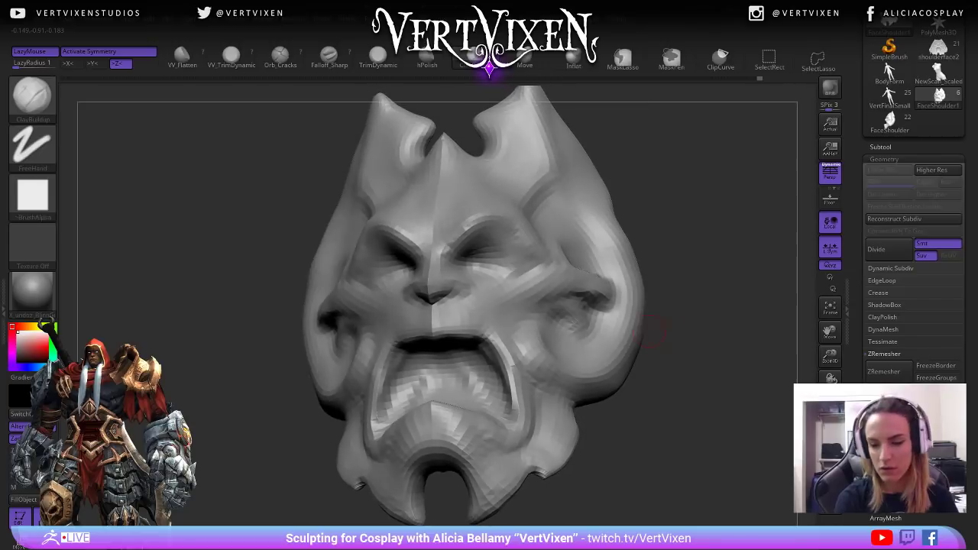
Refine the cheekbone ridges and the hollows beneath them with ClayBuildup, smoothing the transitions.
{"action": "mouse_move", "coordinate": [587, 344]}
{"action": "left_mouse_down"}
{"action": "mouse_move", "coordinate": [589, 327]}
{"action": "mouse_move", "coordinate": [572, 311]}
{"action": "left_mouse_up"}
{"action": "mouse_move", "coordinate": [665, 321]}
{"action": "left_mouse_down"}
{"action": "mouse_move", "coordinate": [712, 336]}
{"action": "mouse_move", "coordinate": [692, 329]}
{"action": "left_mouse_up"}
{"action": "left_click_drag", "start_coordinate": [517, 313], "coordinate": [524, 279], "text": "shift"}
{"action": "mouse_move", "coordinate": [665, 323]}
{"action": "left_mouse_down", "text": "alt"}
{"action": "mouse_move", "coordinate": [650, 327]}
{"action": "mouse_move", "coordinate": [642, 310]}
{"action": "left_mouse_up", "text": "alt"}
{"action": "left_click_drag", "start_coordinate": [535, 286], "coordinate": [506, 306]}
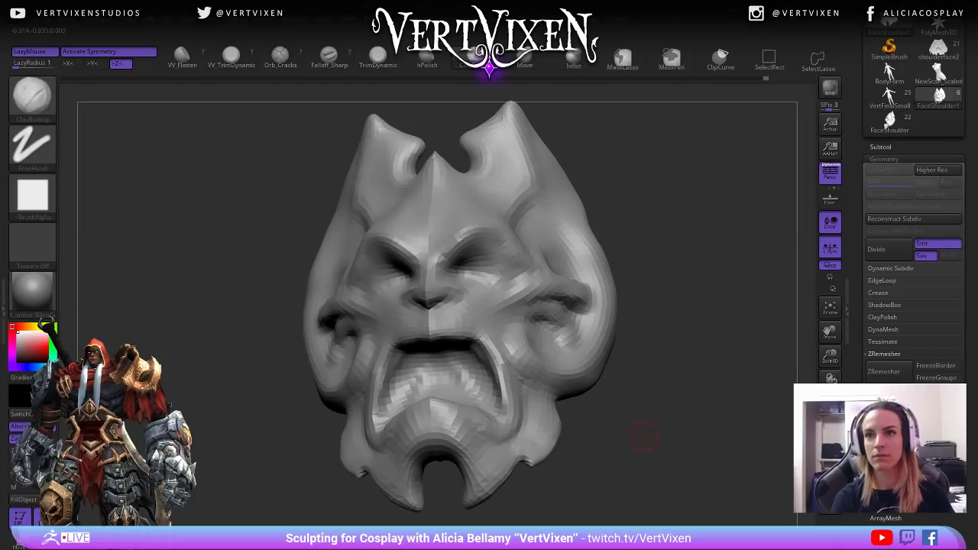
{"action": "left_click_drag", "start_coordinate": [649, 433], "coordinate": [601, 338]}
{"action": "mouse_move", "coordinate": [475, 352]}
{"action": "left_mouse_down", "text": "shift"}
{"action": "mouse_move", "coordinate": [631, 415]}
{"action": "mouse_move", "coordinate": [631, 436]}
{"action": "left_mouse_up", "text": "shift"}
Reshape the outer ends of the cheekbone ridges with a resized Move brush.
{"action": "key", "text": "b"}
{"action": "key", "text": "m"}
{"action": "key", "text": "v"}
{"action": "mouse_move", "coordinate": [614, 274]}
{"action": "left_mouse_down"}
{"action": "mouse_move", "coordinate": [679, 262]}
{"action": "mouse_move", "coordinate": [639, 306]}
{"action": "mouse_move", "coordinate": [647, 341]}
{"action": "mouse_move", "coordinate": [622, 367]}
{"action": "mouse_move", "coordinate": [668, 384]}
{"action": "mouse_move", "coordinate": [655, 412]}
{"action": "left_mouse_up"}
{"action": "key", "text": "space"}
{"action": "key", "text": "s"}
{"action": "left_click_drag", "start_coordinate": [527, 282], "coordinate": [559, 283]}
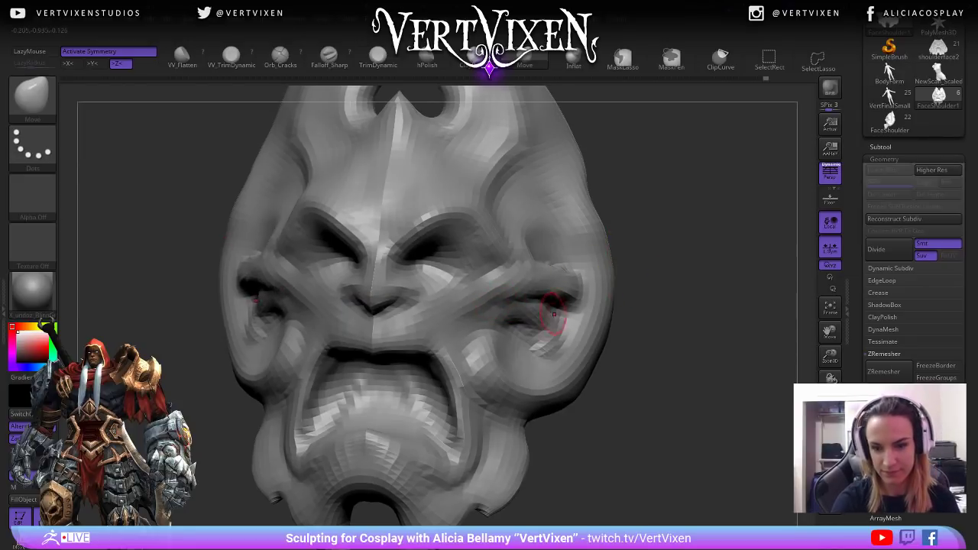
Adjust the cheek hollows and the outer rim beside the cheekbones with the Move brush.
{"action": "mouse_move", "coordinate": [633, 369]}
{"action": "left_mouse_down"}
{"action": "mouse_move", "coordinate": [618, 397]}
{"action": "mouse_move", "coordinate": [590, 386]}
{"action": "left_mouse_up"}
{"action": "left_click_drag", "start_coordinate": [510, 311], "coordinate": [515, 304]}
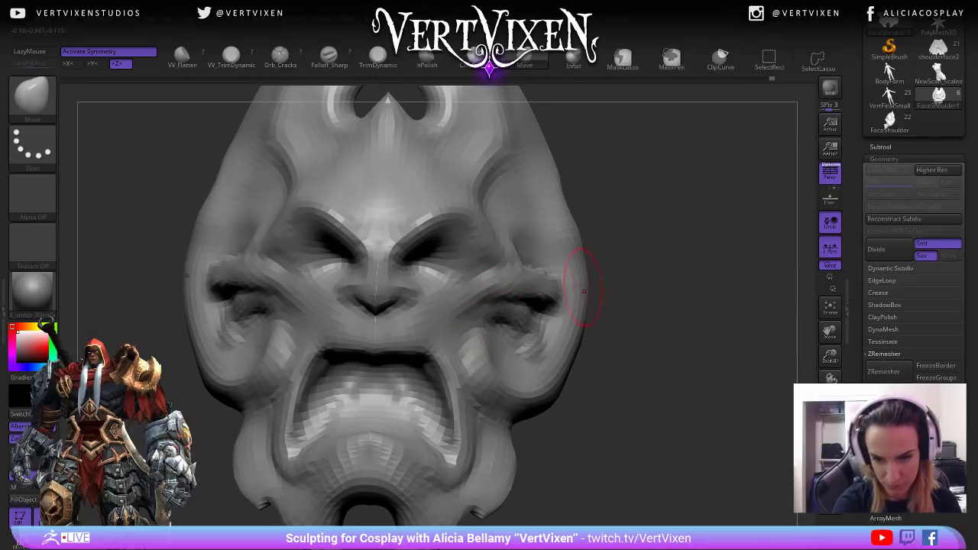
{"action": "right_click", "coordinate": [476, 362]}
{"action": "mouse_move", "coordinate": [618, 360]}
{"action": "left_mouse_down"}
{"action": "mouse_move", "coordinate": [598, 352]}
{"action": "mouse_move", "coordinate": [497, 360]}
{"action": "mouse_move", "coordinate": [658, 367]}
{"action": "mouse_move", "coordinate": [643, 360]}
{"action": "left_mouse_up"}
{"action": "right_click", "coordinate": [643, 392]}
{"action": "mouse_move", "coordinate": [673, 321]}
{"action": "left_mouse_down"}
{"action": "mouse_move", "coordinate": [707, 315]}
{"action": "mouse_move", "coordinate": [550, 298]}
{"action": "mouse_move", "coordinate": [642, 287]}
{"action": "mouse_move", "coordinate": [547, 271]}
{"action": "mouse_move", "coordinate": [565, 291]}
{"action": "mouse_move", "coordinate": [545, 312]}
{"action": "left_mouse_up"}
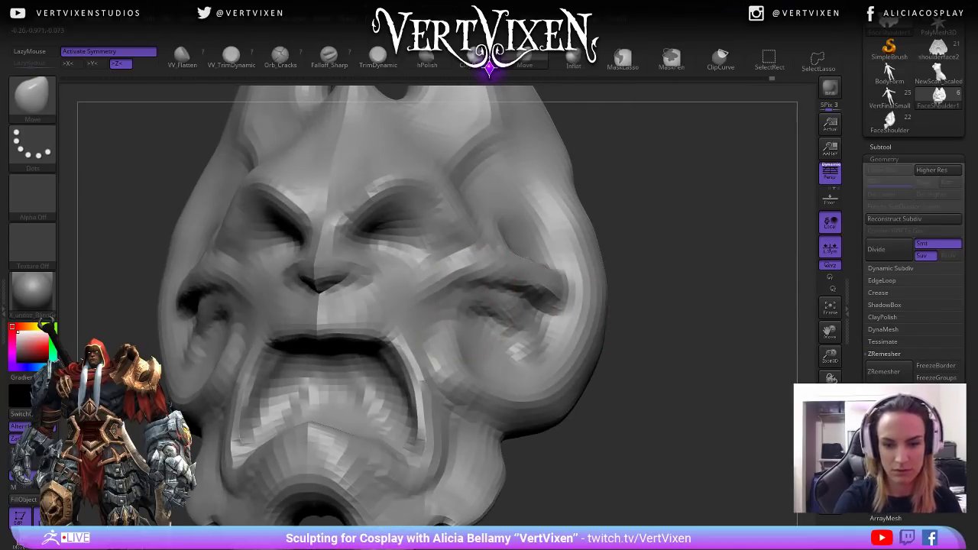
Refine the forehead peak and the notches between the horns with a resized Move brush.
{"action": "mouse_move", "coordinate": [611, 288]}
{"action": "left_mouse_down", "text": "shift"}
{"action": "mouse_move", "coordinate": [663, 321]}
{"action": "mouse_move", "coordinate": [644, 310]}
{"action": "mouse_move", "coordinate": [683, 299]}
{"action": "mouse_move", "coordinate": [687, 331]}
{"action": "mouse_move", "coordinate": [690, 300]}
{"action": "mouse_move", "coordinate": [681, 314]}
{"action": "mouse_move", "coordinate": [705, 285]}
{"action": "mouse_move", "coordinate": [622, 295]}
{"action": "left_mouse_up", "text": "shift"}
{"action": "mouse_move", "coordinate": [637, 246]}
{"action": "left_mouse_down", "text": "alt"}
{"action": "mouse_move", "coordinate": [638, 185]}
{"action": "mouse_move", "coordinate": [641, 201]}
{"action": "left_mouse_up", "text": "alt"}
{"action": "left_click_drag", "start_coordinate": [662, 324], "coordinate": [659, 318], "text": "alt"}
{"action": "mouse_move", "coordinate": [655, 271]}
{"action": "left_mouse_down", "text": "alt"}
{"action": "mouse_move", "coordinate": [642, 280]}
{"action": "mouse_move", "coordinate": [664, 229]}
{"action": "mouse_move", "coordinate": [680, 260]}
{"action": "mouse_move", "coordinate": [691, 230]}
{"action": "left_mouse_up", "text": "alt"}
{"action": "mouse_move", "coordinate": [524, 229]}
{"action": "left_mouse_down"}
{"action": "mouse_move", "coordinate": [539, 229]}
{"action": "mouse_move", "coordinate": [522, 230]}
{"action": "mouse_move", "coordinate": [524, 304]}
{"action": "left_mouse_up"}
{"action": "key", "text": "space"}
{"action": "left_click_drag", "start_coordinate": [572, 256], "coordinate": [583, 256]}
{"action": "mouse_move", "coordinate": [463, 253]}
{"action": "left_mouse_down"}
{"action": "mouse_move", "coordinate": [485, 255]}
{"action": "mouse_move", "coordinate": [449, 273]}
{"action": "mouse_move", "coordinate": [479, 284]}
{"action": "mouse_move", "coordinate": [454, 266]}
{"action": "mouse_move", "coordinate": [476, 247]}
{"action": "mouse_move", "coordinate": [478, 263]}
{"action": "left_mouse_up"}
Adjust the brow contour below the forehead peak with the Move brush in three-quarter view.
{"action": "key", "text": "space"}
{"action": "key", "text": "space"}
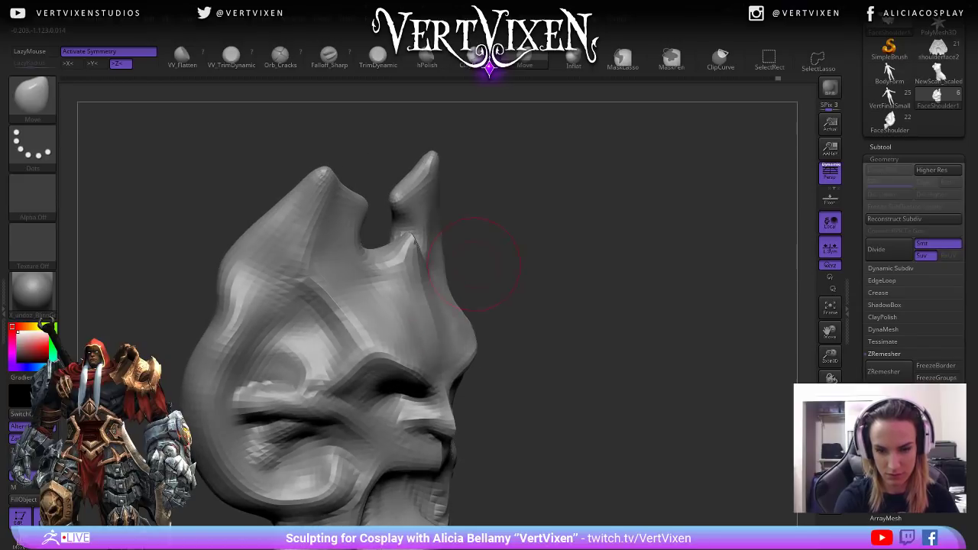
{"action": "left_click_drag", "start_coordinate": [459, 309], "coordinate": [458, 301]}
{"action": "left_click_drag", "start_coordinate": [529, 210], "coordinate": [451, 237]}
{"action": "mouse_move", "coordinate": [452, 237]}
{"action": "right_mouse_down"}
{"action": "mouse_move", "coordinate": [499, 246]}
{"action": "mouse_move", "coordinate": [491, 256]}
{"action": "right_mouse_up"}
{"action": "right_click", "coordinate": [491, 255]}
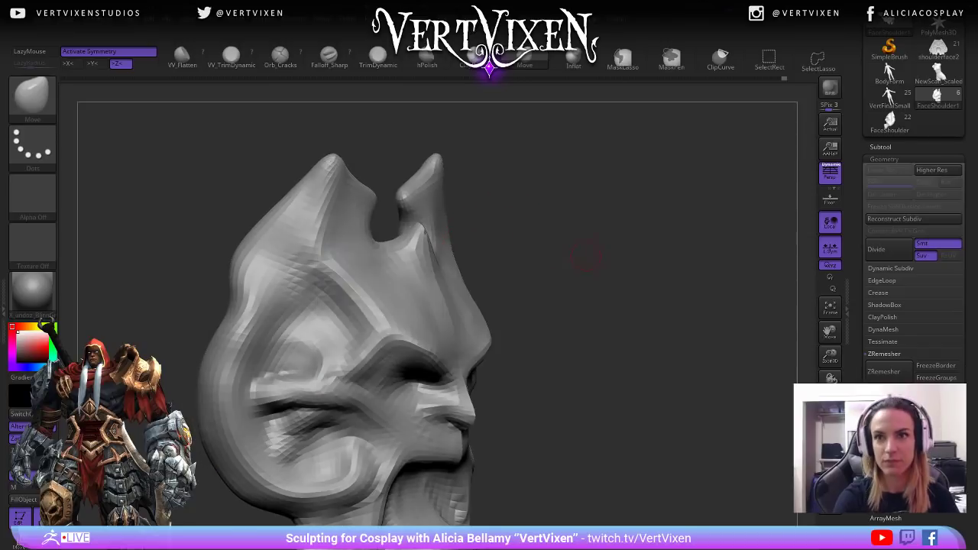
{"action": "left_click_drag", "start_coordinate": [563, 247], "coordinate": [633, 308], "text": "shift"}
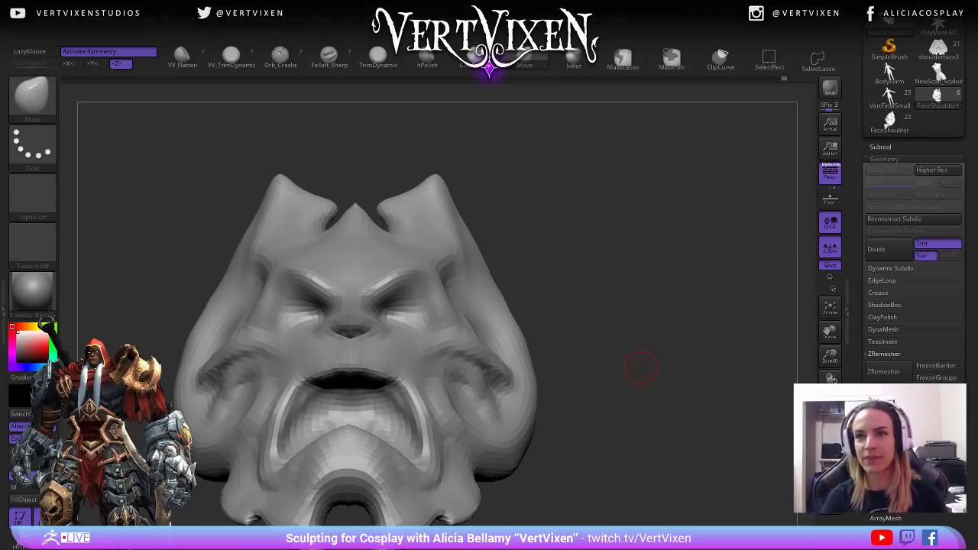
{"action": "mouse_move", "coordinate": [627, 321]}
{"action": "left_mouse_down"}
{"action": "mouse_move", "coordinate": [618, 279]}
{"action": "mouse_move", "coordinate": [646, 259]}
{"action": "left_mouse_up"}
{"action": "key", "text": "b"}
{"action": "key", "text": "c"}
{"action": "key", "text": "b"}
{"action": "key", "text": "space"}
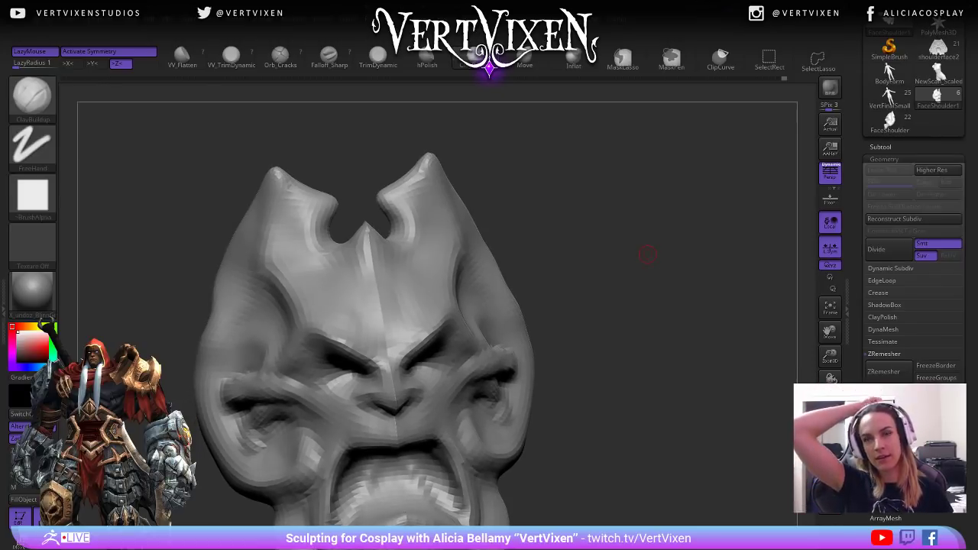
{"action": "mouse_move", "coordinate": [648, 254]}
{"action": "left_mouse_down"}
{"action": "mouse_move", "coordinate": [451, 246]}
{"action": "mouse_move", "coordinate": [581, 211]}
{"action": "mouse_move", "coordinate": [627, 216]}
{"action": "mouse_move", "coordinate": [620, 223]}
{"action": "left_mouse_up"}
Reshape the rear edge of the horn and upper rim in profile with a resized Move brush.
{"action": "key", "text": "b"}
{"action": "key", "text": "m"}
{"action": "key", "text": "v"}
{"action": "key", "text": "space"}
{"action": "left_click_drag", "start_coordinate": [570, 204], "coordinate": [586, 205]}
{"action": "left_click_drag", "start_coordinate": [792, 381], "coordinate": [772, 389]}
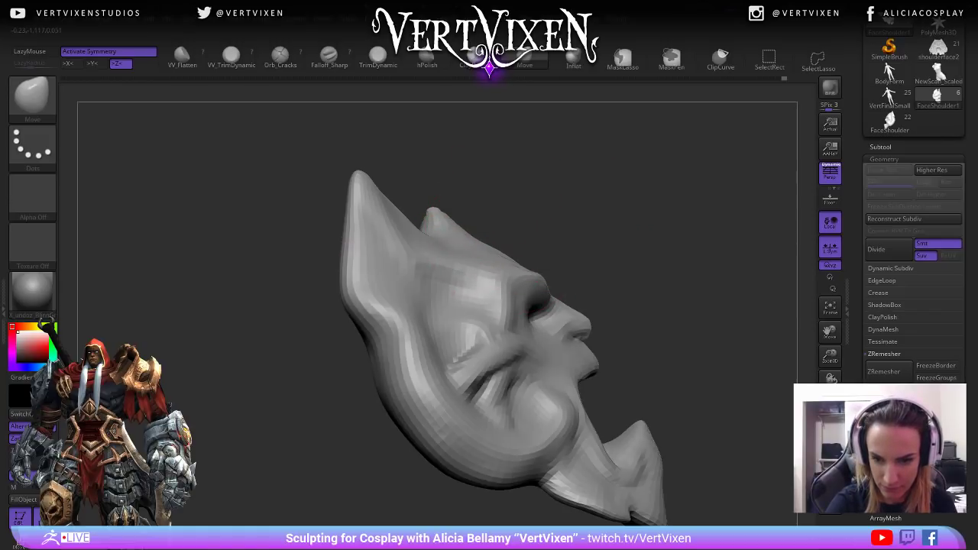
{"action": "key", "text": "s"}
{"action": "right_click_drag", "start_coordinate": [508, 245], "coordinate": [531, 262]}
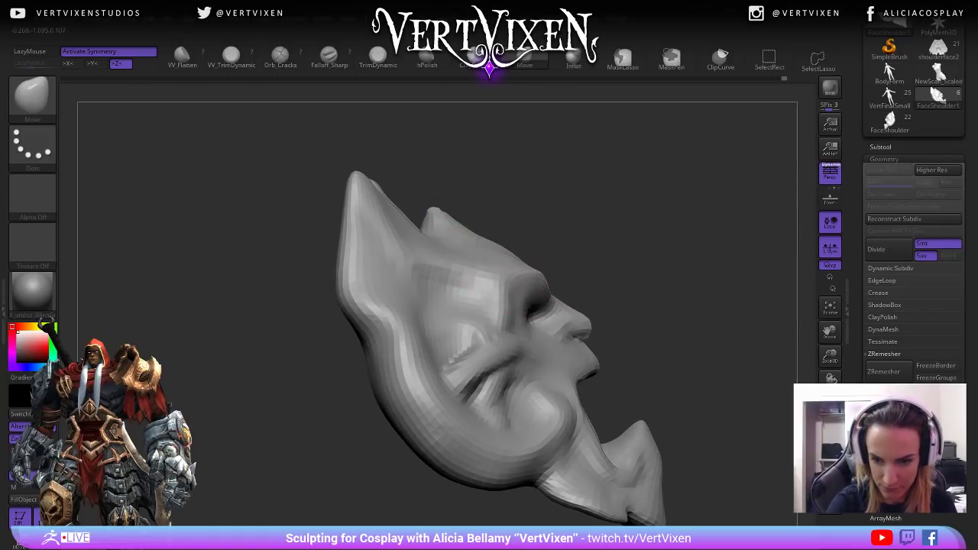
{"action": "mouse_move", "coordinate": [581, 200]}
{"action": "left_mouse_down"}
{"action": "mouse_move", "coordinate": [564, 230]}
{"action": "mouse_move", "coordinate": [538, 207]}
{"action": "mouse_move", "coordinate": [655, 201]}
{"action": "mouse_move", "coordinate": [657, 212]}
{"action": "mouse_move", "coordinate": [626, 213]}
{"action": "left_mouse_up"}
{"action": "key", "text": "space"}
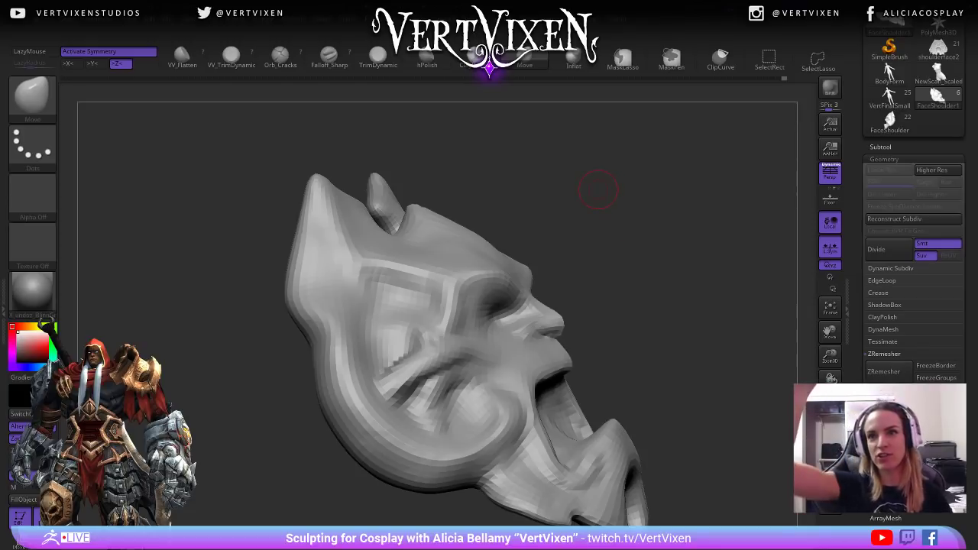
Fine-tune the upper face and jaw contours with the Move brush, checking them from the front.
{"action": "mouse_move", "coordinate": [599, 191]}
{"action": "left_mouse_down"}
{"action": "mouse_move", "coordinate": [535, 195]}
{"action": "mouse_move", "coordinate": [575, 215]}
{"action": "mouse_move", "coordinate": [505, 237]}
{"action": "mouse_move", "coordinate": [642, 267]}
{"action": "left_mouse_up"}
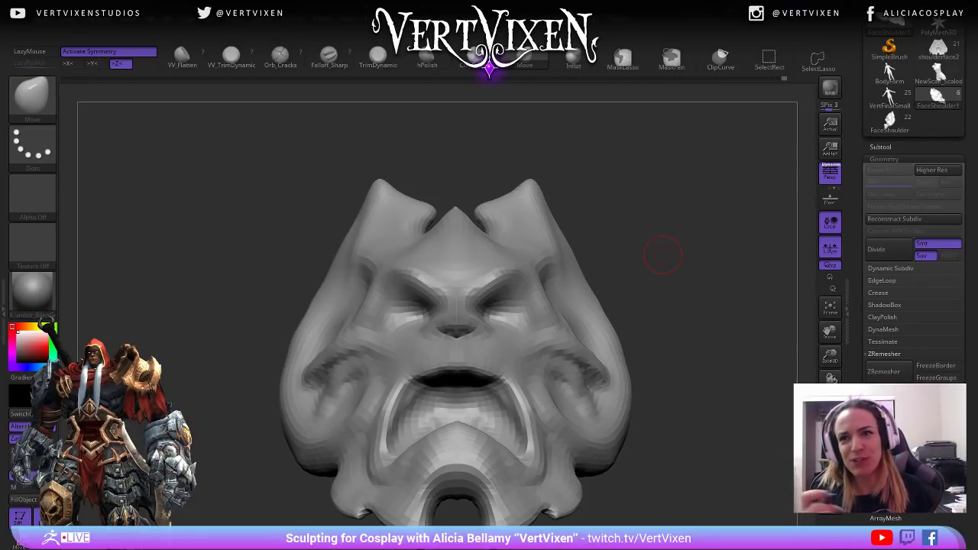
{"action": "mouse_move", "coordinate": [662, 255]}
{"action": "left_mouse_down"}
{"action": "mouse_move", "coordinate": [695, 207]}
{"action": "mouse_move", "coordinate": [697, 235]}
{"action": "mouse_move", "coordinate": [734, 237]}
{"action": "mouse_move", "coordinate": [699, 230]}
{"action": "left_mouse_up"}
{"action": "mouse_move", "coordinate": [524, 285]}
{"action": "right_mouse_down"}
{"action": "mouse_move", "coordinate": [538, 287]}
{"action": "mouse_move", "coordinate": [521, 283]}
{"action": "right_mouse_up"}
{"action": "left_click_drag", "start_coordinate": [521, 283], "coordinate": [502, 312], "text": "shift"}
{"action": "left_click_drag", "start_coordinate": [663, 239], "coordinate": [656, 184], "text": "alt"}
{"action": "left_click_drag", "start_coordinate": [688, 394], "coordinate": [690, 354]}
{"action": "right_click", "coordinate": [505, 474]}
{"action": "mouse_move", "coordinate": [665, 386]}
{"action": "left_mouse_down"}
{"action": "mouse_move", "coordinate": [625, 391]}
{"action": "mouse_move", "coordinate": [658, 405]}
{"action": "mouse_move", "coordinate": [635, 364]}
{"action": "left_mouse_up"}
{"action": "mouse_move", "coordinate": [619, 405]}
{"action": "left_mouse_down"}
{"action": "mouse_move", "coordinate": [649, 367]}
{"action": "mouse_move", "coordinate": [642, 382]}
{"action": "mouse_move", "coordinate": [672, 393]}
{"action": "left_mouse_up"}
Reshape the cheek curl and the adjacent mouth corner with an enlarged Move brush.
{"action": "key", "text": "space"}
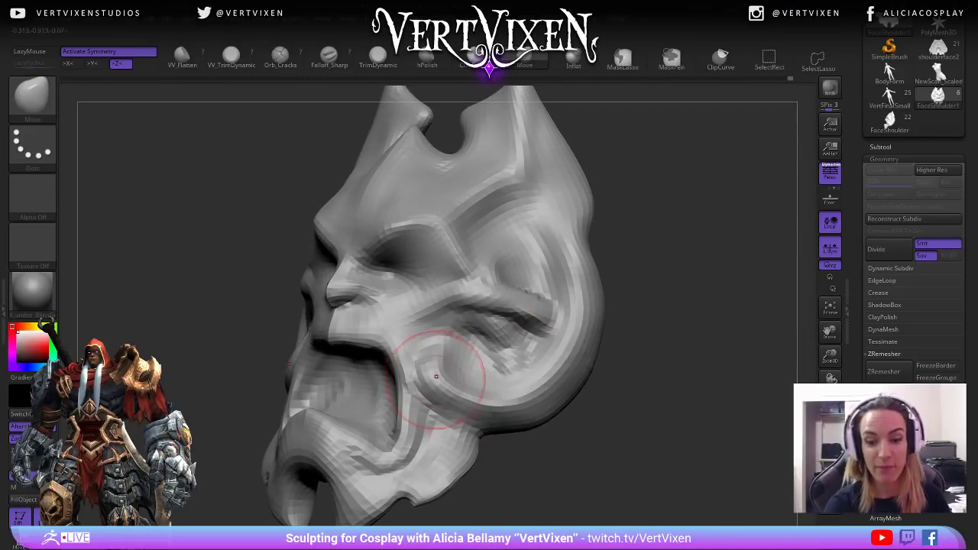
{"action": "left_click_drag", "start_coordinate": [454, 356], "coordinate": [527, 318]}
{"action": "mouse_move", "coordinate": [713, 333]}
{"action": "left_mouse_down"}
{"action": "mouse_move", "coordinate": [669, 337]}
{"action": "mouse_move", "coordinate": [684, 367]}
{"action": "left_mouse_up"}
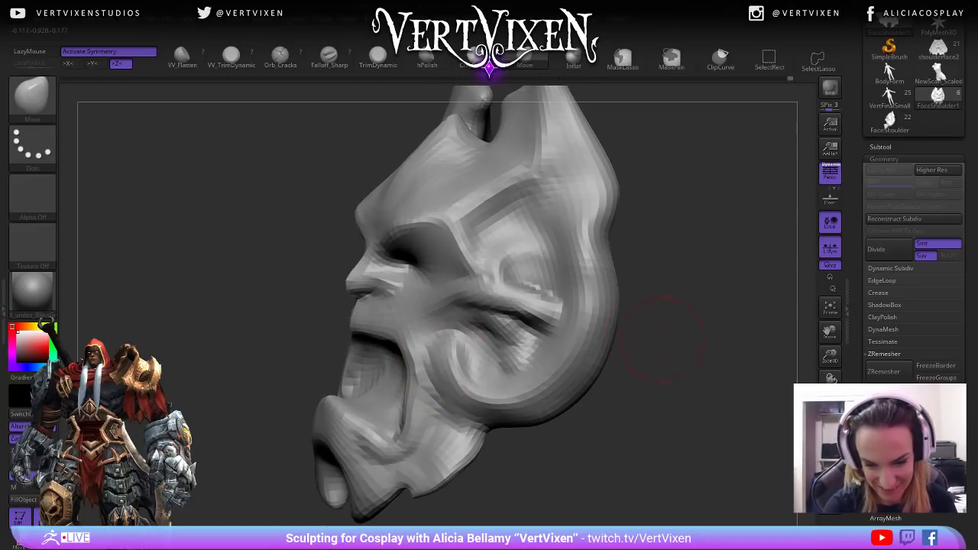
{"action": "left_click_drag", "start_coordinate": [470, 363], "coordinate": [489, 350]}
{"action": "left_click_drag", "start_coordinate": [649, 321], "coordinate": [672, 310]}
{"action": "left_click_drag", "start_coordinate": [404, 382], "coordinate": [408, 378]}
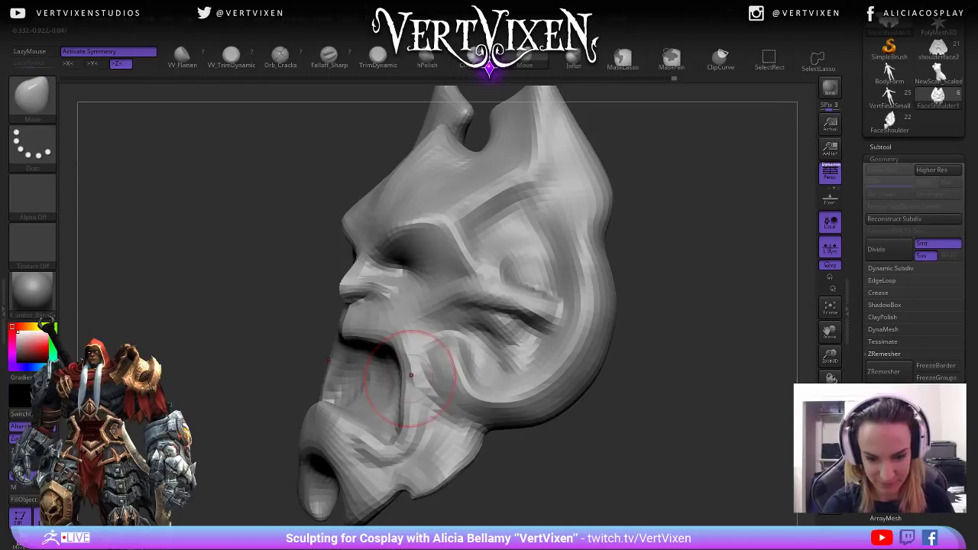
Retopologize the face mesh with ZRemesher and inspect the result in three-quarter view.
{"action": "mouse_move", "coordinate": [655, 426]}
{"action": "left_mouse_down"}
{"action": "mouse_move", "coordinate": [683, 380]}
{"action": "mouse_move", "coordinate": [795, 264]}
{"action": "left_mouse_up"}
{"action": "left_click", "coordinate": [884, 371]}
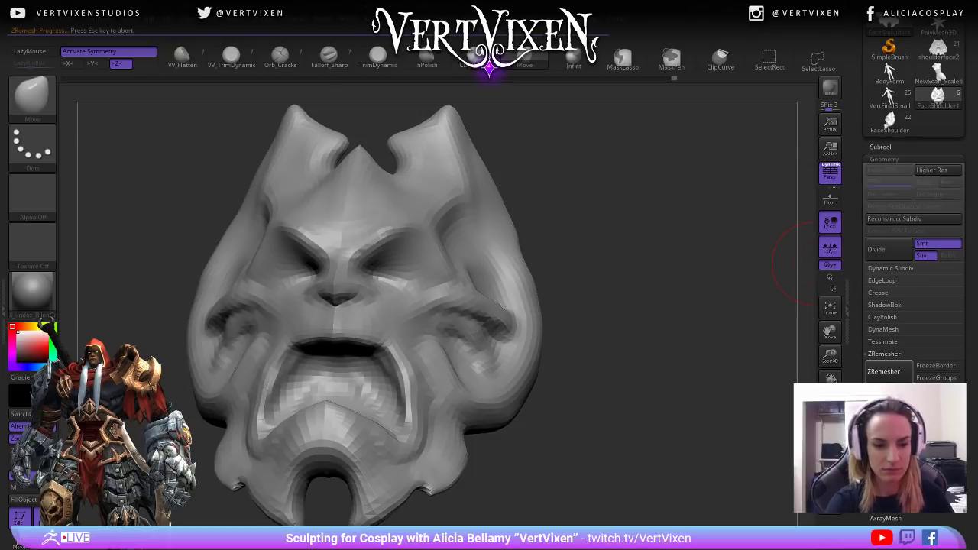
{"action": "mouse_move", "coordinate": [650, 286]}
{"action": "left_mouse_down", "text": "alt"}
{"action": "mouse_move", "coordinate": [649, 323]}
{"action": "mouse_move", "coordinate": [619, 337]}
{"action": "mouse_move", "coordinate": [646, 341]}
{"action": "mouse_move", "coordinate": [634, 327]}
{"action": "mouse_move", "coordinate": [635, 267]}
{"action": "left_mouse_up", "text": "alt"}
{"action": "mouse_move", "coordinate": [669, 389]}
{"action": "left_mouse_down"}
{"action": "mouse_move", "coordinate": [650, 230]}
{"action": "mouse_move", "coordinate": [694, 218]}
{"action": "mouse_move", "coordinate": [699, 229]}
{"action": "mouse_move", "coordinate": [674, 252]}
{"action": "left_mouse_up"}
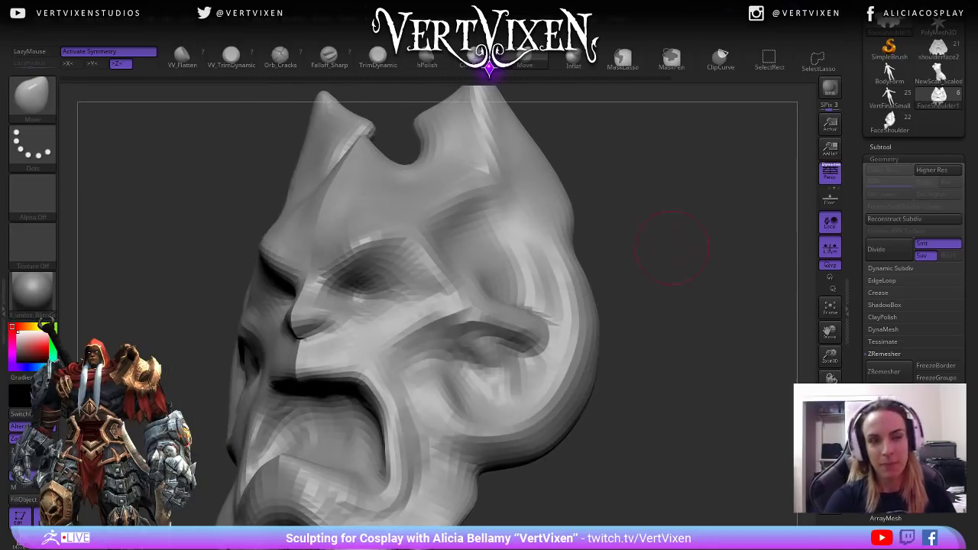
Build up the temple and upper cheek surface with the ClayBuildup brush, checking the shape from the front and side.
{"action": "mouse_move", "coordinate": [596, 152]}
{"action": "left_mouse_down"}
{"action": "mouse_move", "coordinate": [590, 191]}
{"action": "mouse_move", "coordinate": [607, 197]}
{"action": "mouse_move", "coordinate": [583, 222]}
{"action": "mouse_move", "coordinate": [555, 199]}
{"action": "left_mouse_up"}
{"action": "key", "text": "b"}
{"action": "left_click", "coordinate": [608, 197]}
{"action": "left_click_drag", "start_coordinate": [469, 235], "coordinate": [451, 292]}
{"action": "mouse_move", "coordinate": [620, 211]}
{"action": "left_mouse_down"}
{"action": "mouse_move", "coordinate": [629, 207]}
{"action": "mouse_move", "coordinate": [648, 246]}
{"action": "mouse_move", "coordinate": [405, 267]}
{"action": "mouse_move", "coordinate": [389, 257]}
{"action": "mouse_move", "coordinate": [415, 287]}
{"action": "left_mouse_up"}
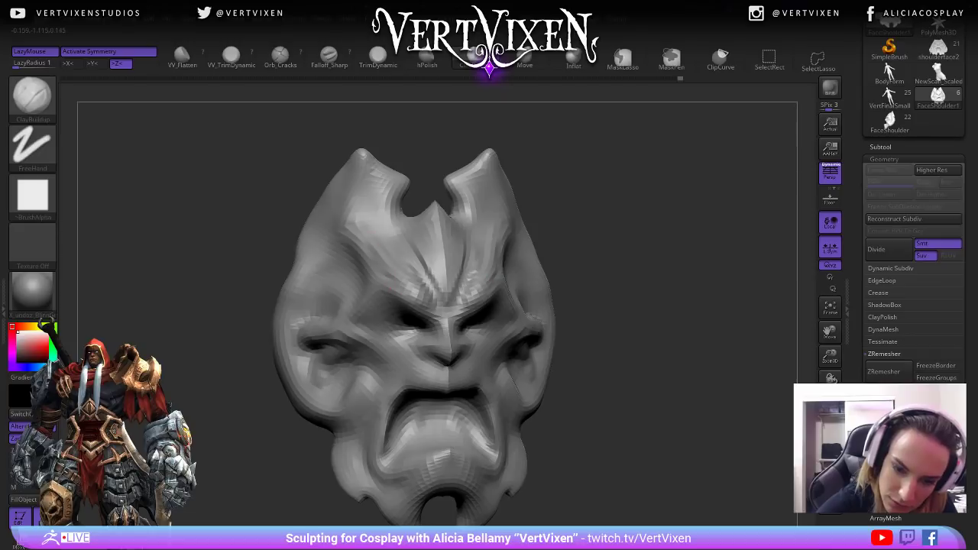
{"action": "mouse_move", "coordinate": [534, 211]}
{"action": "left_mouse_down"}
{"action": "mouse_move", "coordinate": [472, 309]}
{"action": "mouse_move", "coordinate": [496, 299]}
{"action": "left_mouse_up"}
{"action": "key", "text": "shift"}
{"action": "left_click_drag", "start_coordinate": [609, 190], "coordinate": [612, 196]}
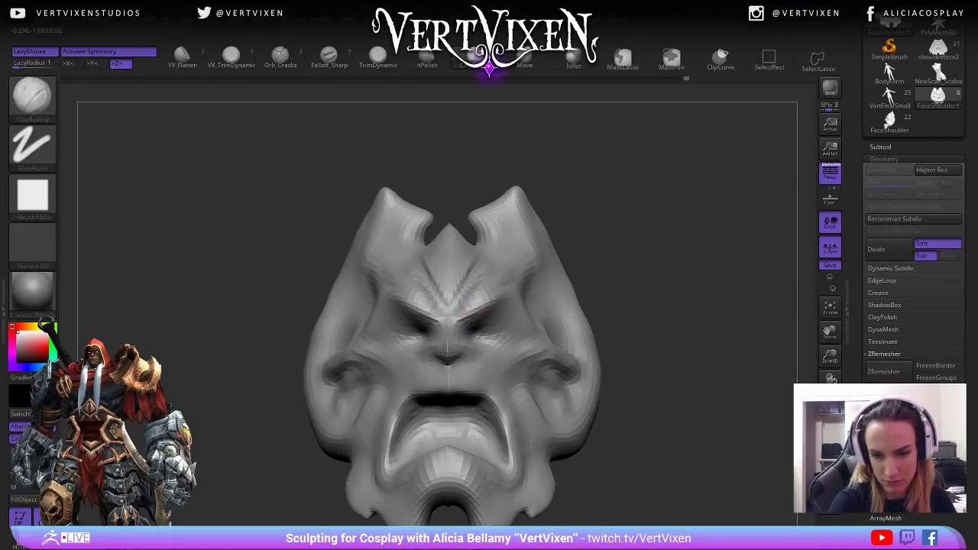
{"action": "mouse_move", "coordinate": [629, 246]}
{"action": "left_mouse_down"}
{"action": "mouse_move", "coordinate": [615, 248]}
{"action": "mouse_move", "coordinate": [624, 264]}
{"action": "left_mouse_up"}
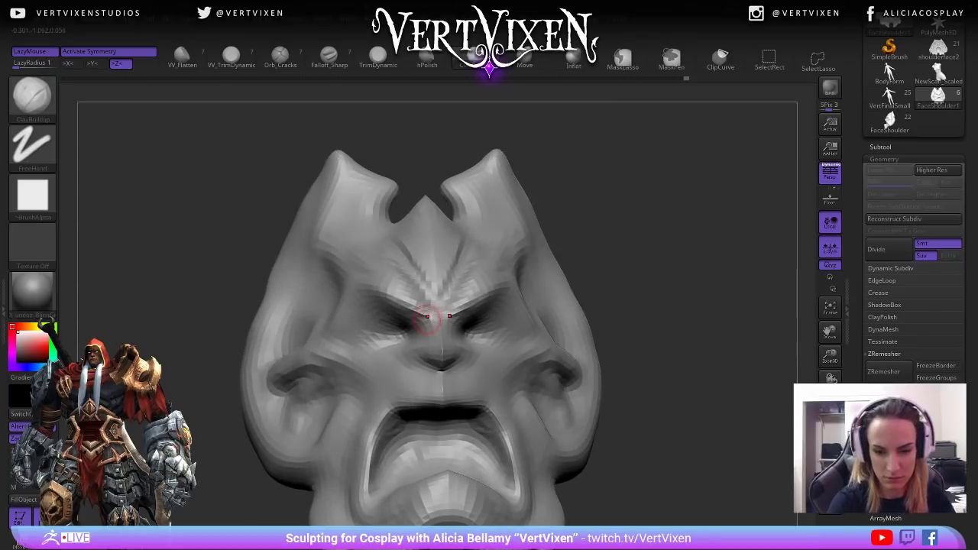
{"action": "right_click_drag", "start_coordinate": [430, 319], "coordinate": [440, 304]}
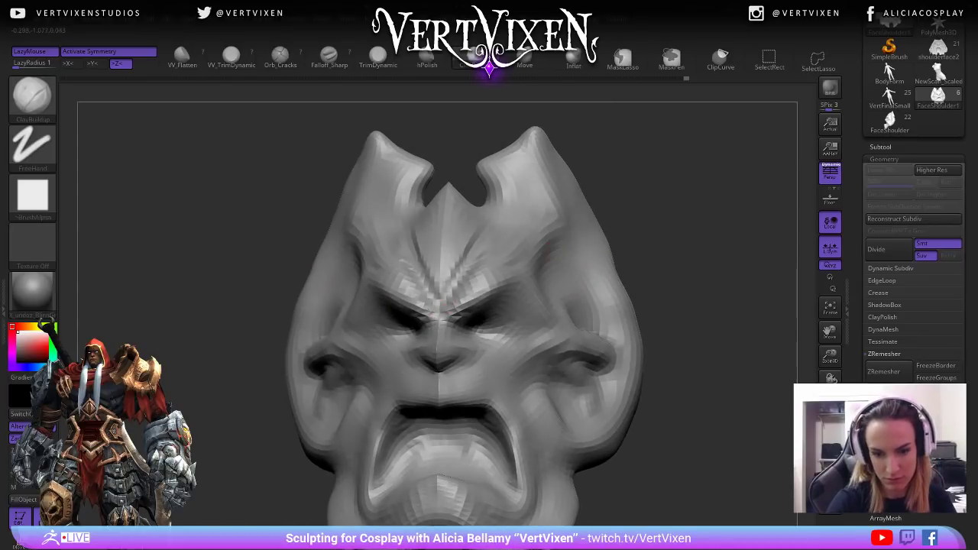
{"action": "left_click_drag", "start_coordinate": [648, 262], "coordinate": [623, 370]}
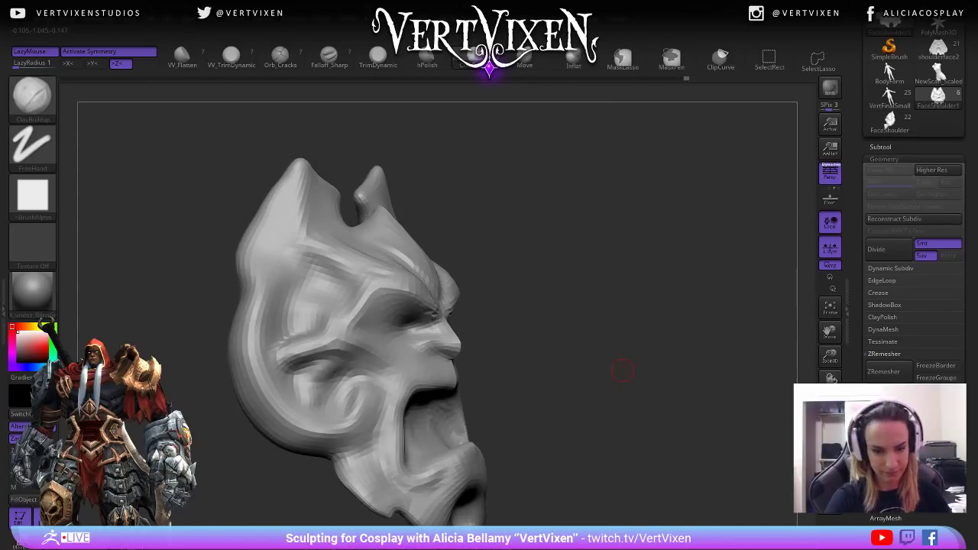
Adjust the side contour of the face in profile with a resized Move brush.
{"action": "key", "text": "b"}
{"action": "key", "text": "m"}
{"action": "key", "text": "v"}
{"action": "key", "text": "space"}
{"action": "left_click", "coordinate": [552, 237]}
{"action": "mouse_move", "coordinate": [557, 239]}
{"action": "left_mouse_down"}
{"action": "mouse_move", "coordinate": [584, 243]}
{"action": "mouse_move", "coordinate": [549, 239]}
{"action": "left_mouse_up"}
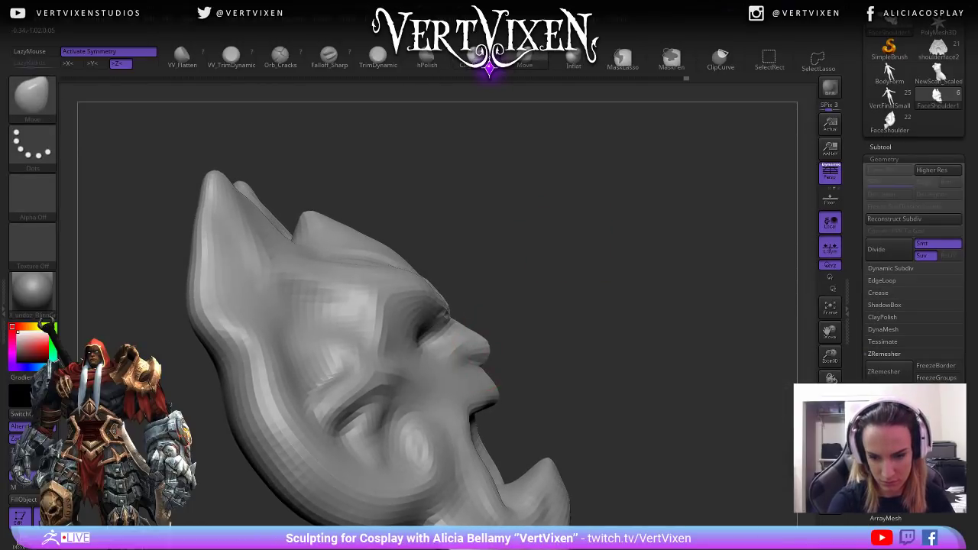
{"action": "key", "text": "space"}
{"action": "left_click_drag", "start_coordinate": [672, 329], "coordinate": [612, 352]}
{"action": "key", "text": "space"}
{"action": "left_click", "coordinate": [656, 316]}
{"action": "mouse_move", "coordinate": [673, 305]}
{"action": "left_mouse_down", "text": "alt"}
{"action": "mouse_move", "coordinate": [677, 255]}
{"action": "mouse_move", "coordinate": [665, 283]}
{"action": "left_mouse_up", "text": "alt"}
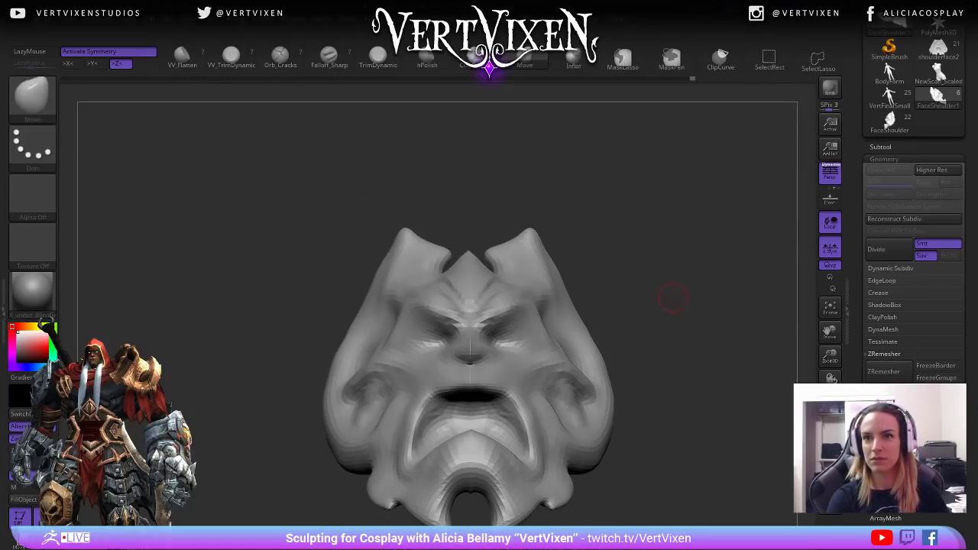
Refine the mid-face and outer cheek proportions with an enlarged Move brush.
{"action": "mouse_move", "coordinate": [676, 297]}
{"action": "left_mouse_down", "text": "alt"}
{"action": "mouse_move", "coordinate": [666, 281]}
{"action": "mouse_move", "coordinate": [675, 312]}
{"action": "mouse_move", "coordinate": [681, 306]}
{"action": "mouse_move", "coordinate": [681, 336]}
{"action": "mouse_move", "coordinate": [707, 337]}
{"action": "mouse_move", "coordinate": [703, 306]}
{"action": "mouse_move", "coordinate": [640, 319]}
{"action": "mouse_move", "coordinate": [600, 295]}
{"action": "left_mouse_up", "text": "alt"}
{"action": "right_click", "coordinate": [418, 411]}
{"action": "mouse_move", "coordinate": [692, 282]}
{"action": "left_mouse_down", "text": "shift"}
{"action": "mouse_move", "coordinate": [691, 252]}
{"action": "mouse_move", "coordinate": [745, 301]}
{"action": "mouse_move", "coordinate": [732, 404]}
{"action": "mouse_move", "coordinate": [742, 339]}
{"action": "mouse_move", "coordinate": [735, 413]}
{"action": "mouse_move", "coordinate": [745, 407]}
{"action": "left_mouse_up", "text": "shift"}
{"action": "left_click_drag", "start_coordinate": [691, 287], "coordinate": [718, 277]}
{"action": "key", "text": "bracketright"}
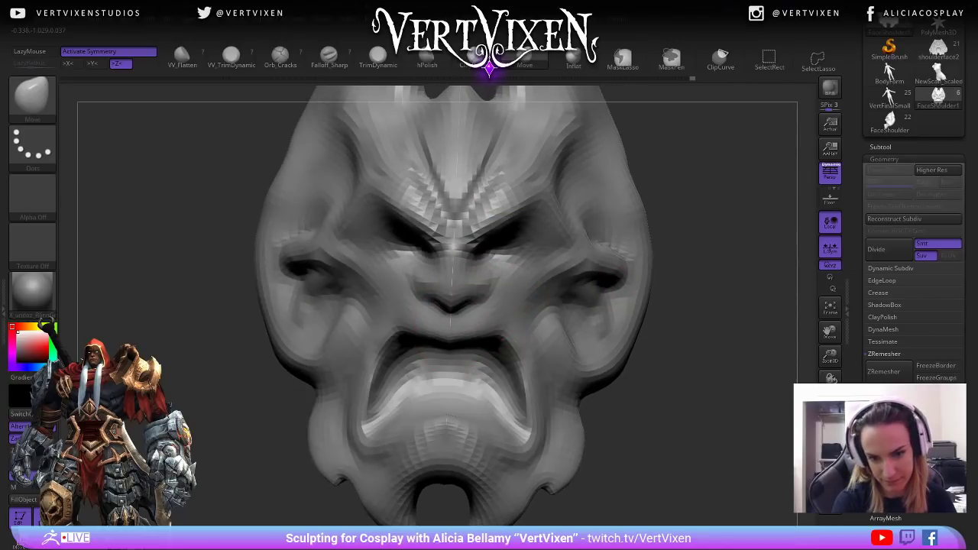
{"action": "right_click_drag", "start_coordinate": [492, 258], "coordinate": [542, 212]}
{"action": "mouse_move", "coordinate": [484, 274]}
{"action": "right_mouse_down"}
{"action": "mouse_move", "coordinate": [478, 287]}
{"action": "mouse_move", "coordinate": [711, 356]}
{"action": "mouse_move", "coordinate": [665, 382]}
{"action": "mouse_move", "coordinate": [681, 359]}
{"action": "right_mouse_up"}
{"action": "mouse_move", "coordinate": [583, 256]}
{"action": "right_mouse_down", "text": "alt"}
{"action": "mouse_move", "coordinate": [461, 223]}
{"action": "mouse_move", "coordinate": [458, 137]}
{"action": "right_mouse_up", "text": "alt"}
{"action": "mouse_move", "coordinate": [581, 336]}
{"action": "right_mouse_down"}
{"action": "mouse_move", "coordinate": [616, 356]}
{"action": "mouse_move", "coordinate": [622, 393]}
{"action": "mouse_move", "coordinate": [629, 372]}
{"action": "mouse_move", "coordinate": [631, 399]}
{"action": "mouse_move", "coordinate": [624, 382]}
{"action": "mouse_move", "coordinate": [638, 372]}
{"action": "mouse_move", "coordinate": [647, 419]}
{"action": "right_mouse_up"}
{"action": "key", "text": "space"}
{"action": "left_click_drag", "start_coordinate": [564, 298], "coordinate": [618, 287]}
{"action": "mouse_move", "coordinate": [617, 288]}
{"action": "right_mouse_down"}
{"action": "mouse_move", "coordinate": [625, 280]}
{"action": "mouse_move", "coordinate": [610, 297]}
{"action": "mouse_move", "coordinate": [527, 298]}
{"action": "mouse_move", "coordinate": [543, 340]}
{"action": "right_mouse_up"}
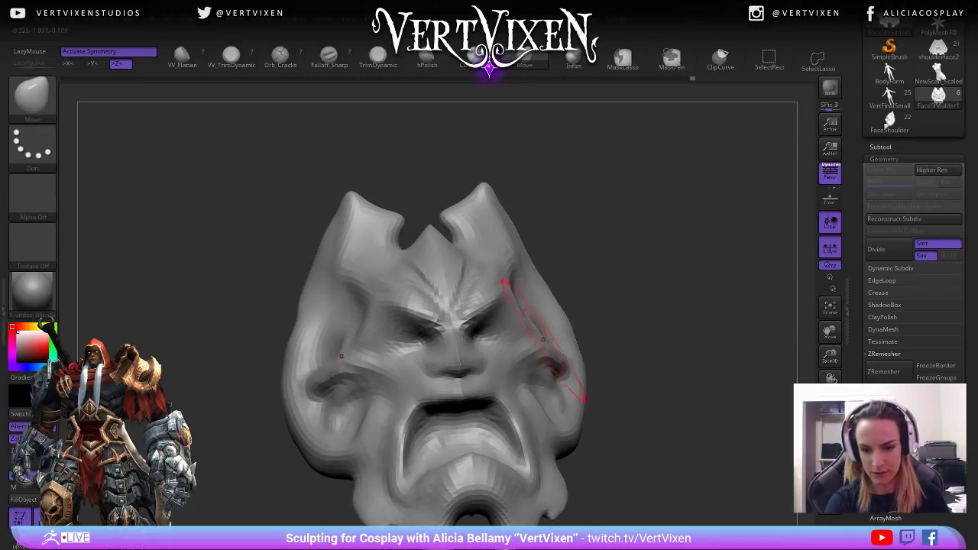
Examine the overall face silhouette and symmetry from the front and from below.
{"action": "right_click", "coordinate": [614, 315]}
{"action": "right_click_drag", "start_coordinate": [631, 312], "coordinate": [617, 324]}
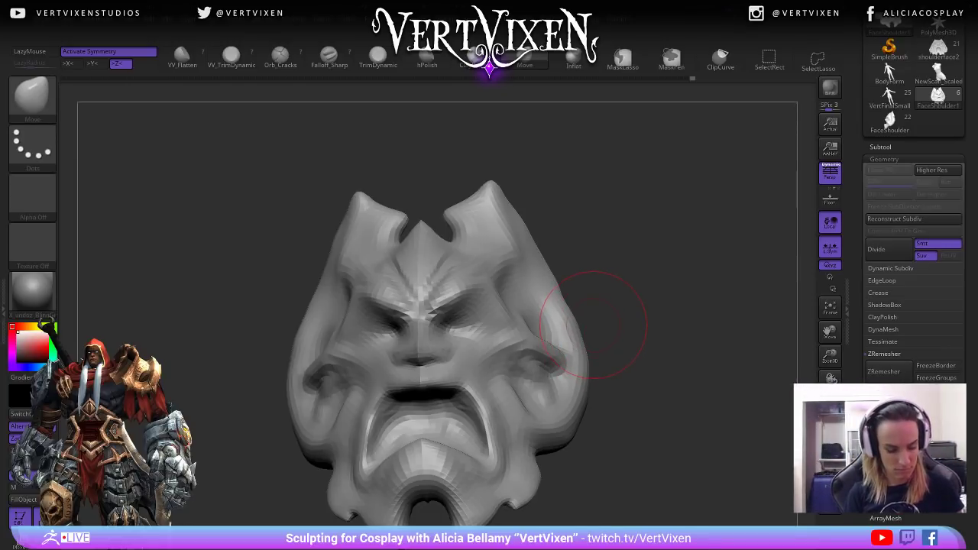
{"action": "mouse_move", "coordinate": [608, 316]}
{"action": "left_mouse_down"}
{"action": "mouse_move", "coordinate": [635, 308]}
{"action": "mouse_move", "coordinate": [645, 328]}
{"action": "mouse_move", "coordinate": [633, 349]}
{"action": "left_mouse_up"}
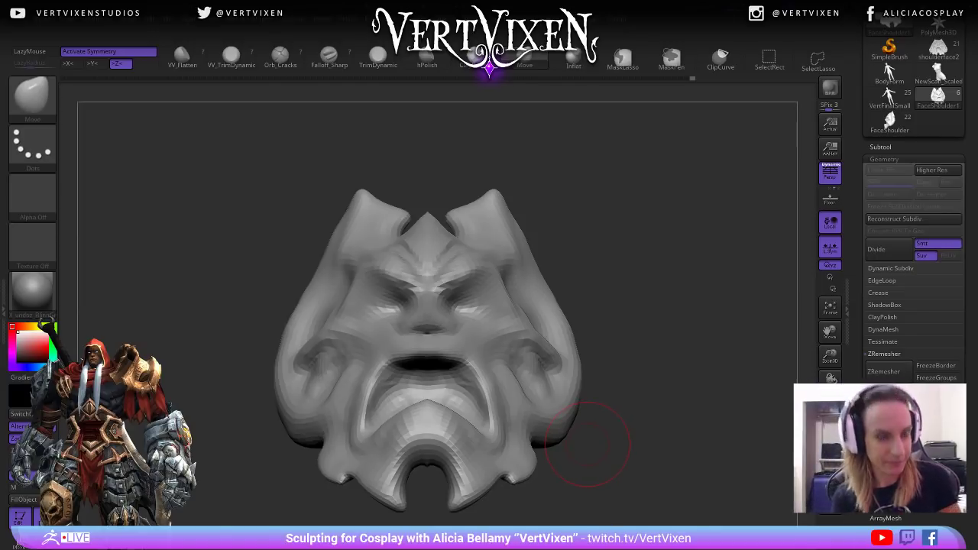
{"action": "left_click_drag", "start_coordinate": [587, 445], "coordinate": [692, 466]}
{"action": "left_click_drag", "start_coordinate": [651, 344], "coordinate": [664, 405]}
{"action": "left_click_drag", "start_coordinate": [664, 366], "coordinate": [647, 399], "text": "alt"}
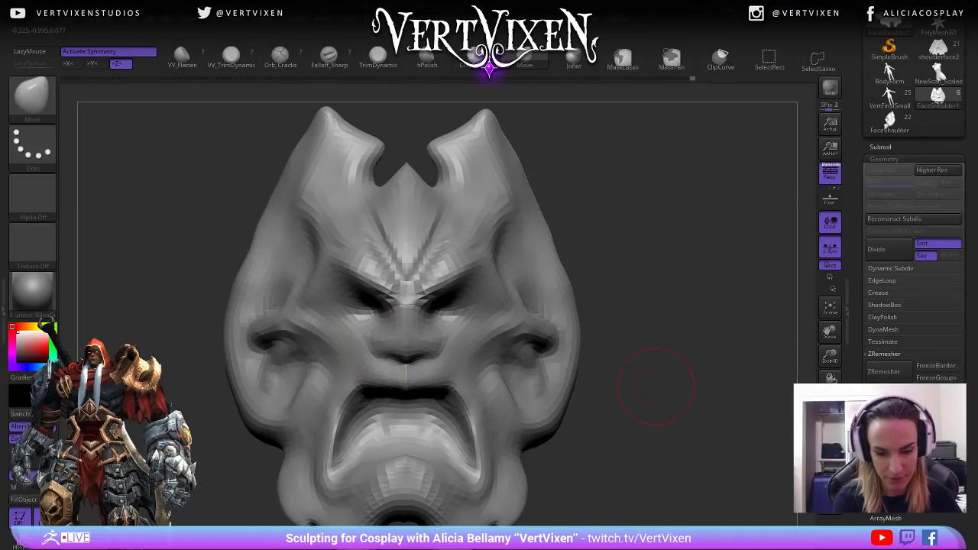
Pull the cheek folds beside the mouth slightly upward with the Move brush.
{"action": "left_click_drag", "start_coordinate": [667, 377], "coordinate": [677, 376]}
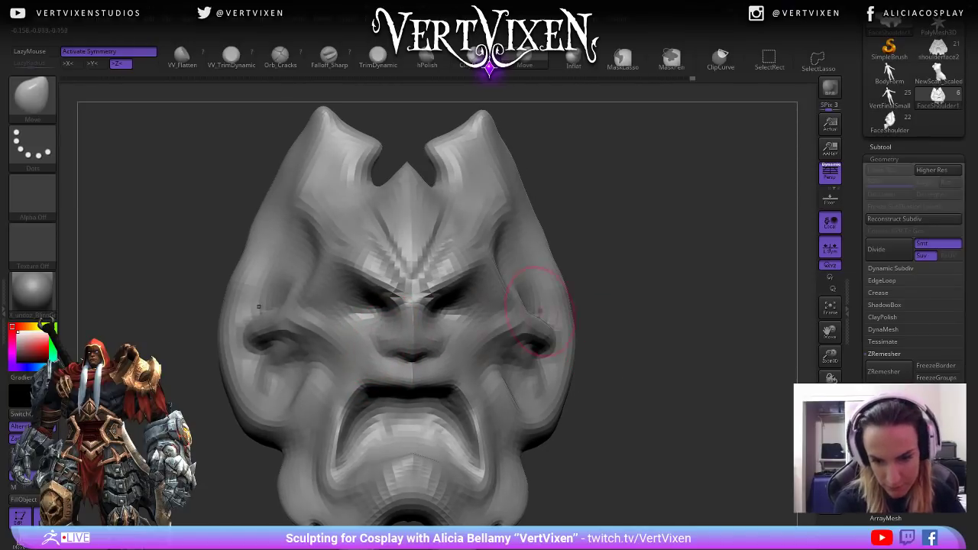
{"action": "right_click_drag", "start_coordinate": [491, 317], "coordinate": [483, 312], "text": "alt"}
{"action": "left_click_drag", "start_coordinate": [646, 346], "coordinate": [635, 366]}
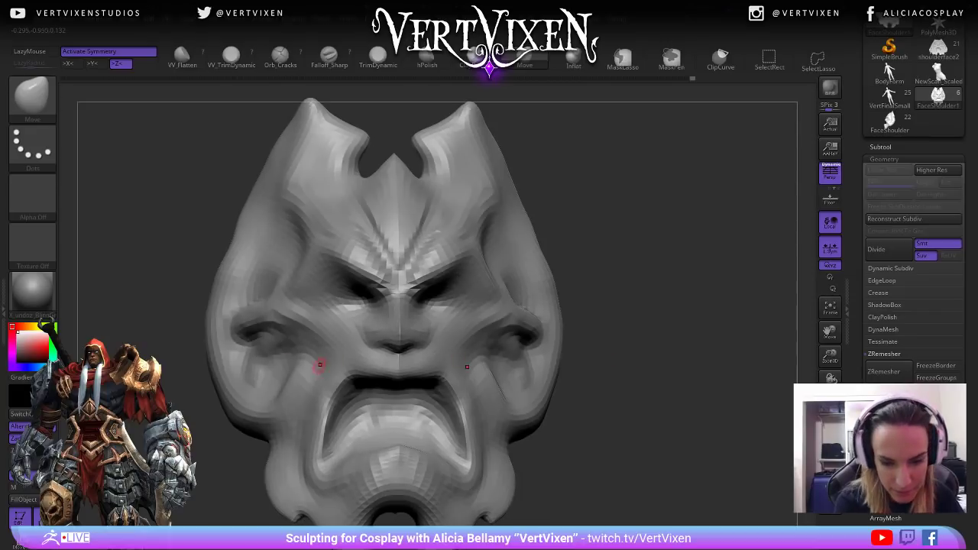
{"action": "left_click_drag", "start_coordinate": [322, 359], "coordinate": [323, 341]}
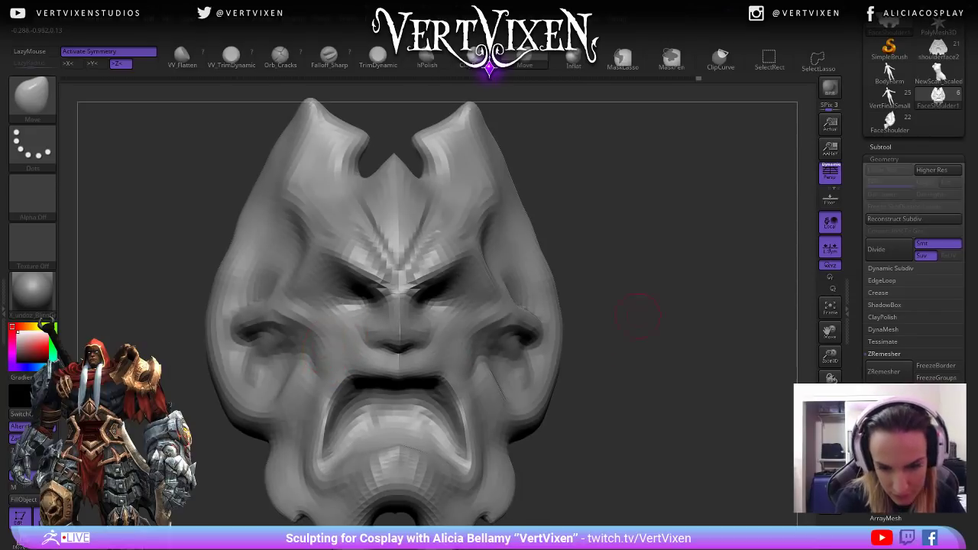
{"action": "right_click_drag", "start_coordinate": [323, 341], "coordinate": [290, 331]}
{"action": "right_click_drag", "start_coordinate": [688, 359], "coordinate": [707, 325]}
{"action": "mouse_move", "coordinate": [690, 267]}
{"action": "left_mouse_down"}
{"action": "mouse_move", "coordinate": [626, 207]}
{"action": "mouse_move", "coordinate": [629, 255]}
{"action": "mouse_move", "coordinate": [629, 241]}
{"action": "mouse_move", "coordinate": [590, 207]}
{"action": "mouse_move", "coordinate": [619, 239]}
{"action": "left_mouse_up"}
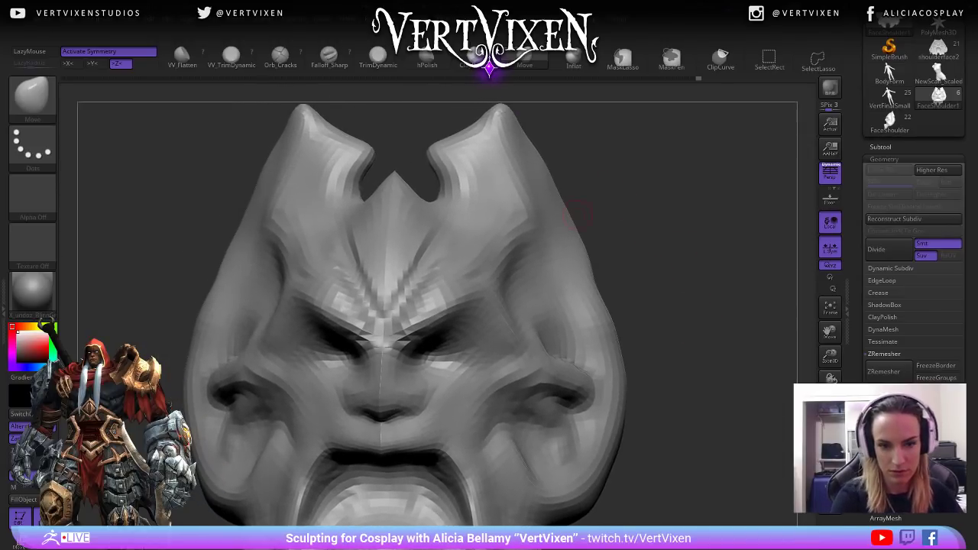
Reshape and smooth the inner notches between the horns and the central forehead peak.
{"action": "left_click_drag", "start_coordinate": [567, 149], "coordinate": [590, 146]}
{"action": "left_click_drag", "start_coordinate": [430, 191], "coordinate": [435, 183]}
{"action": "right_click_drag", "start_coordinate": [435, 183], "coordinate": [400, 229], "text": "ctrl"}
{"action": "key", "text": "space"}
{"action": "left_click_drag", "start_coordinate": [431, 174], "coordinate": [428, 201], "text": "shift"}
{"action": "right_click_drag", "start_coordinate": [428, 201], "coordinate": [428, 260], "text": "ctrl"}
{"action": "mouse_move", "coordinate": [666, 260]}
{"action": "left_mouse_down"}
{"action": "mouse_move", "coordinate": [667, 312]}
{"action": "mouse_move", "coordinate": [648, 331]}
{"action": "mouse_move", "coordinate": [670, 273]}
{"action": "left_mouse_up"}
{"action": "right_click_drag", "start_coordinate": [565, 201], "coordinate": [411, 271], "text": "alt"}
{"action": "right_click", "coordinate": [411, 270]}
{"action": "left_click_drag", "start_coordinate": [560, 174], "coordinate": [523, 206], "text": "alt"}
{"action": "right_click", "coordinate": [495, 271]}
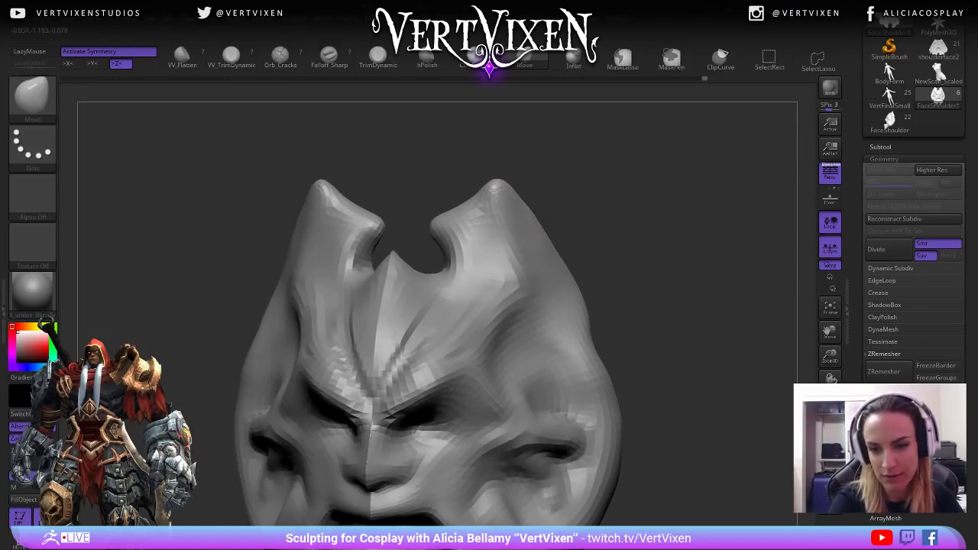
Smooth the outer edges of the horns and refine their tips with the Move brush.
{"action": "left_click_drag", "start_coordinate": [591, 212], "coordinate": [544, 199]}
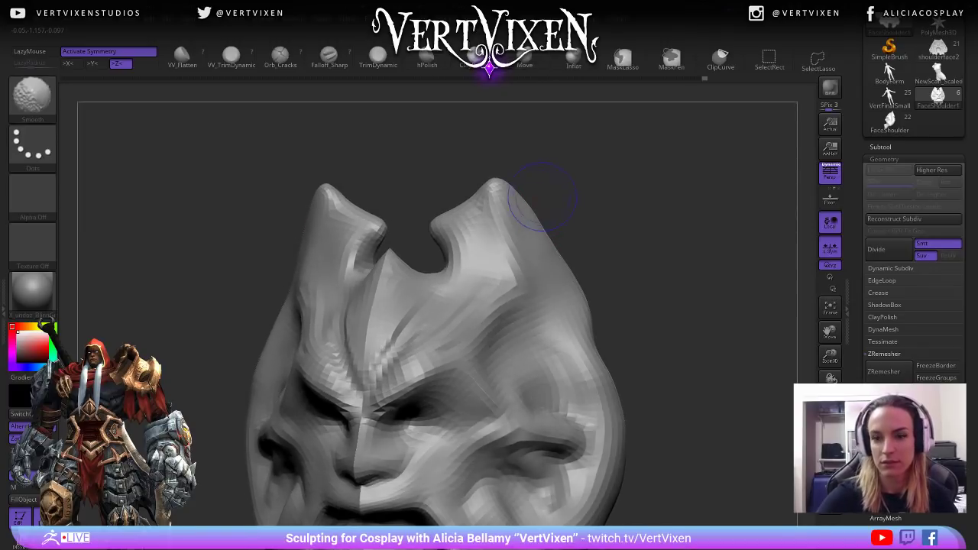
{"action": "mouse_move", "coordinate": [638, 238]}
{"action": "left_mouse_down"}
{"action": "mouse_move", "coordinate": [650, 219]}
{"action": "mouse_move", "coordinate": [584, 324]}
{"action": "mouse_move", "coordinate": [603, 297]}
{"action": "mouse_move", "coordinate": [637, 286]}
{"action": "mouse_move", "coordinate": [597, 274]}
{"action": "mouse_move", "coordinate": [672, 272]}
{"action": "left_mouse_up"}
{"action": "mouse_move", "coordinate": [550, 185]}
{"action": "left_mouse_down", "text": "shift"}
{"action": "mouse_move", "coordinate": [654, 293]}
{"action": "mouse_move", "coordinate": [662, 251]}
{"action": "mouse_move", "coordinate": [645, 279]}
{"action": "mouse_move", "coordinate": [675, 282]}
{"action": "mouse_move", "coordinate": [665, 292]}
{"action": "mouse_move", "coordinate": [643, 284]}
{"action": "left_mouse_up", "text": "shift"}
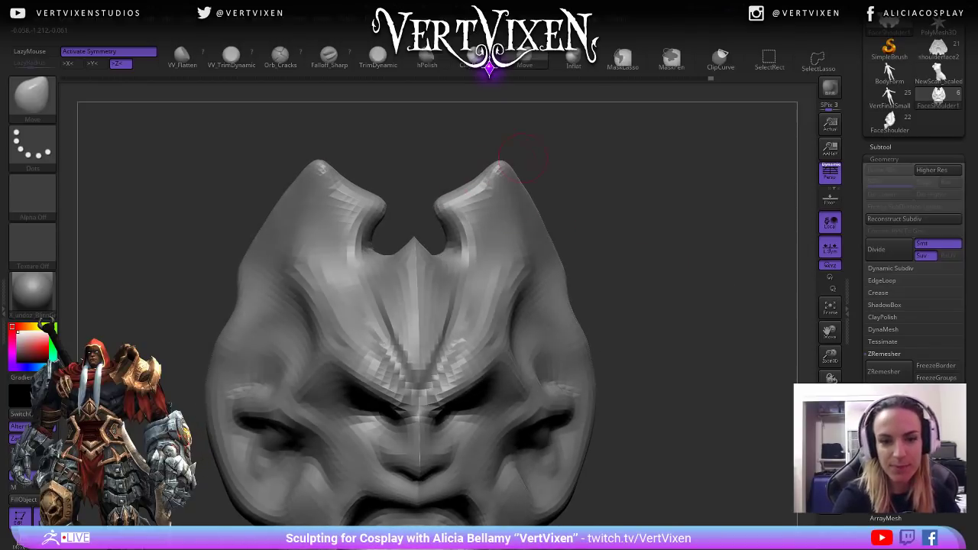
{"action": "mouse_move", "coordinate": [535, 141]}
{"action": "left_mouse_down"}
{"action": "mouse_move", "coordinate": [586, 135]}
{"action": "mouse_move", "coordinate": [521, 127]}
{"action": "left_mouse_up"}
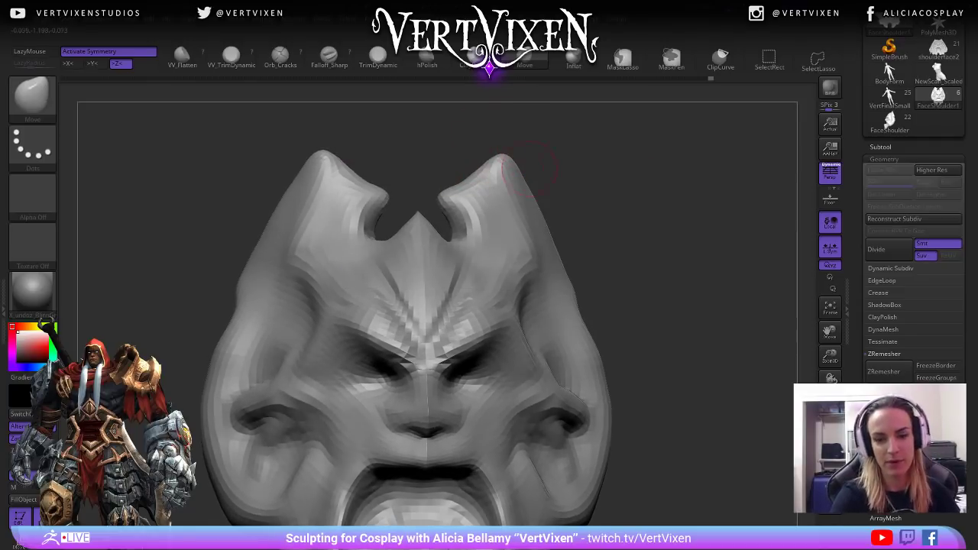
{"action": "key", "text": "f"}
{"action": "mouse_move", "coordinate": [596, 191]}
{"action": "left_mouse_down", "text": "alt"}
{"action": "mouse_move", "coordinate": [611, 252]}
{"action": "mouse_move", "coordinate": [596, 229]}
{"action": "left_mouse_up", "text": "alt"}
{"action": "mouse_move", "coordinate": [612, 153]}
{"action": "left_mouse_down"}
{"action": "mouse_move", "coordinate": [601, 187]}
{"action": "mouse_move", "coordinate": [620, 233]}
{"action": "mouse_move", "coordinate": [616, 206]}
{"action": "mouse_move", "coordinate": [551, 210]}
{"action": "mouse_move", "coordinate": [693, 203]}
{"action": "left_mouse_up"}
Adjust the forehead edge beside the central peak in profile with a resized Move brush.
{"action": "key", "text": "space"}
{"action": "left_click_drag", "start_coordinate": [447, 243], "coordinate": [448, 243]}
{"action": "right_click_drag", "start_coordinate": [448, 243], "coordinate": [478, 232]}
{"action": "key", "text": "space"}
{"action": "left_click_drag", "start_coordinate": [476, 243], "coordinate": [469, 241]}
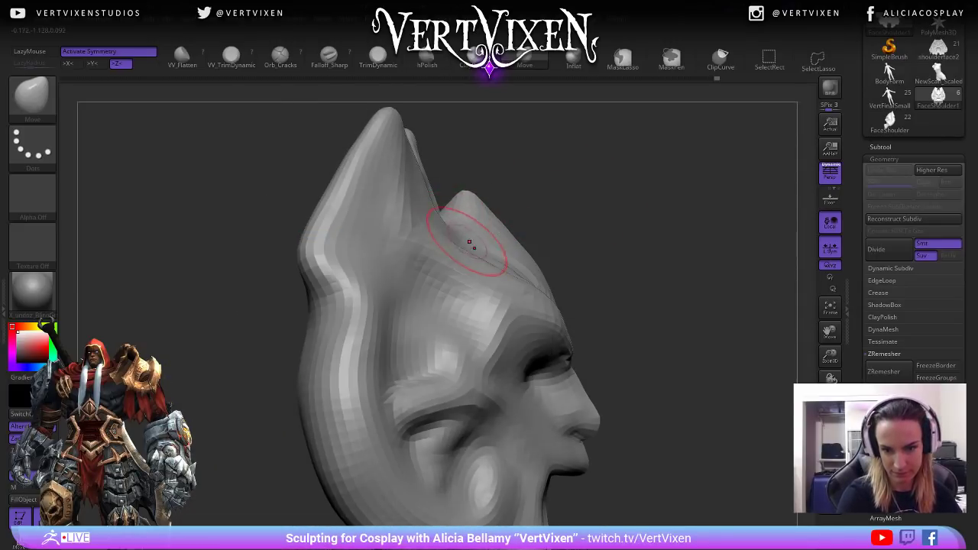
{"action": "right_click_drag", "start_coordinate": [475, 243], "coordinate": [498, 249]}
{"action": "mouse_move", "coordinate": [672, 172]}
{"action": "left_mouse_down"}
{"action": "mouse_move", "coordinate": [611, 168]}
{"action": "mouse_move", "coordinate": [566, 184]}
{"action": "left_mouse_up"}
{"action": "left_click_drag", "start_coordinate": [744, 187], "coordinate": [710, 171], "text": "alt"}
{"action": "key", "text": "space"}
{"action": "mouse_move", "coordinate": [735, 180]}
{"action": "left_mouse_down"}
{"action": "mouse_move", "coordinate": [687, 199]}
{"action": "mouse_move", "coordinate": [632, 253]}
{"action": "left_mouse_up"}
{"action": "left_click_drag", "start_coordinate": [612, 325], "coordinate": [610, 386]}
{"action": "mouse_move", "coordinate": [624, 341]}
{"action": "left_mouse_down", "text": "alt"}
{"action": "mouse_move", "coordinate": [617, 408]}
{"action": "mouse_move", "coordinate": [603, 383]}
{"action": "mouse_move", "coordinate": [621, 298]}
{"action": "left_mouse_up", "text": "alt"}
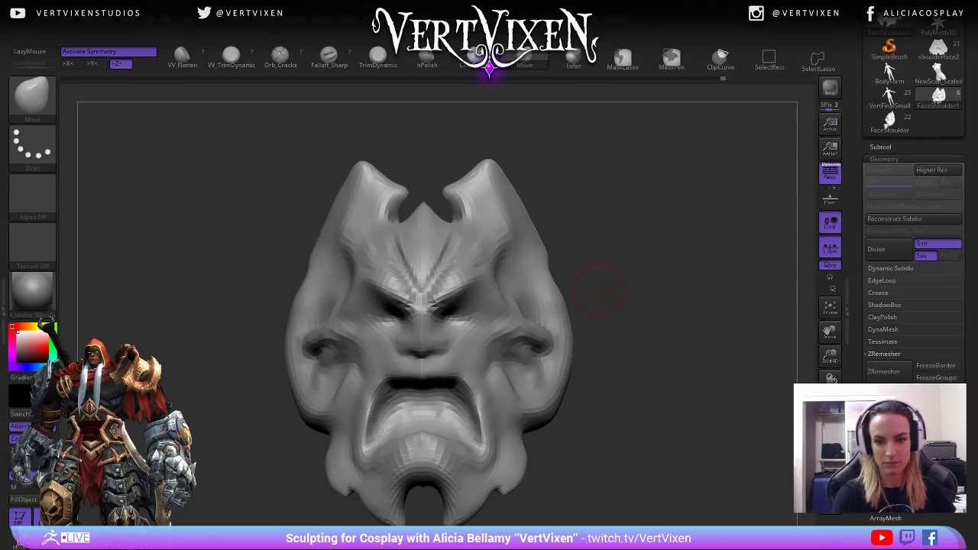
Fill in the outer end of the cheek fold with the ClayBuildup brush and smooth the added clay.
{"action": "key", "text": "b"}
{"action": "key", "text": "c"}
{"action": "key", "text": "b"}
{"action": "mouse_move", "coordinate": [626, 260]}
{"action": "left_mouse_down"}
{"action": "mouse_move", "coordinate": [637, 229]}
{"action": "mouse_move", "coordinate": [642, 247]}
{"action": "mouse_move", "coordinate": [628, 222]}
{"action": "mouse_move", "coordinate": [651, 312]}
{"action": "mouse_move", "coordinate": [576, 334]}
{"action": "left_mouse_up"}
{"action": "left_click_drag", "start_coordinate": [641, 244], "coordinate": [652, 248]}
{"action": "mouse_move", "coordinate": [622, 207]}
{"action": "left_mouse_down"}
{"action": "mouse_move", "coordinate": [616, 216]}
{"action": "mouse_move", "coordinate": [711, 217]}
{"action": "mouse_move", "coordinate": [627, 216]}
{"action": "mouse_move", "coordinate": [658, 238]}
{"action": "mouse_move", "coordinate": [644, 235]}
{"action": "mouse_move", "coordinate": [692, 234]}
{"action": "mouse_move", "coordinate": [650, 283]}
{"action": "mouse_move", "coordinate": [673, 291]}
{"action": "mouse_move", "coordinate": [641, 302]}
{"action": "left_mouse_up"}
{"action": "left_click_drag", "start_coordinate": [535, 327], "coordinate": [489, 317]}
{"action": "left_click_drag", "start_coordinate": [611, 280], "coordinate": [616, 284]}
{"action": "mouse_move", "coordinate": [493, 312]}
{"action": "left_mouse_down"}
{"action": "mouse_move", "coordinate": [474, 313]}
{"action": "mouse_move", "coordinate": [519, 306]}
{"action": "left_mouse_up"}
{"action": "left_click_drag", "start_coordinate": [623, 294], "coordinate": [617, 286]}
{"action": "left_click_drag", "start_coordinate": [520, 310], "coordinate": [481, 305], "text": "shift"}
{"action": "left_click_drag", "start_coordinate": [635, 294], "coordinate": [600, 286], "text": "alt"}
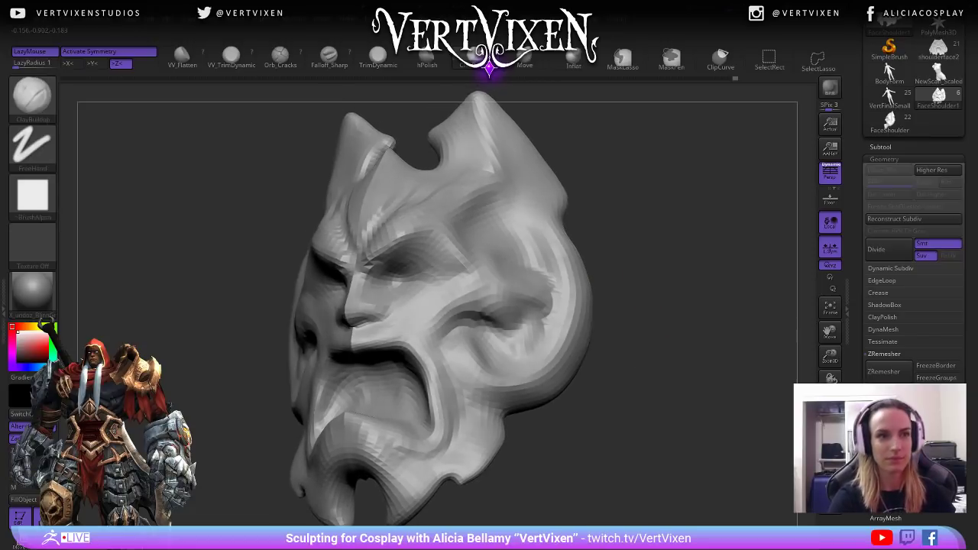
Blend the cheek hollow into the curl and outer rim with more clay and smoothing.
{"action": "mouse_move", "coordinate": [489, 328]}
{"action": "left_mouse_down"}
{"action": "mouse_move", "coordinate": [518, 343]}
{"action": "mouse_move", "coordinate": [535, 304]}
{"action": "mouse_move", "coordinate": [535, 321]}
{"action": "left_mouse_up"}
{"action": "left_click_drag", "start_coordinate": [611, 298], "coordinate": [629, 308]}
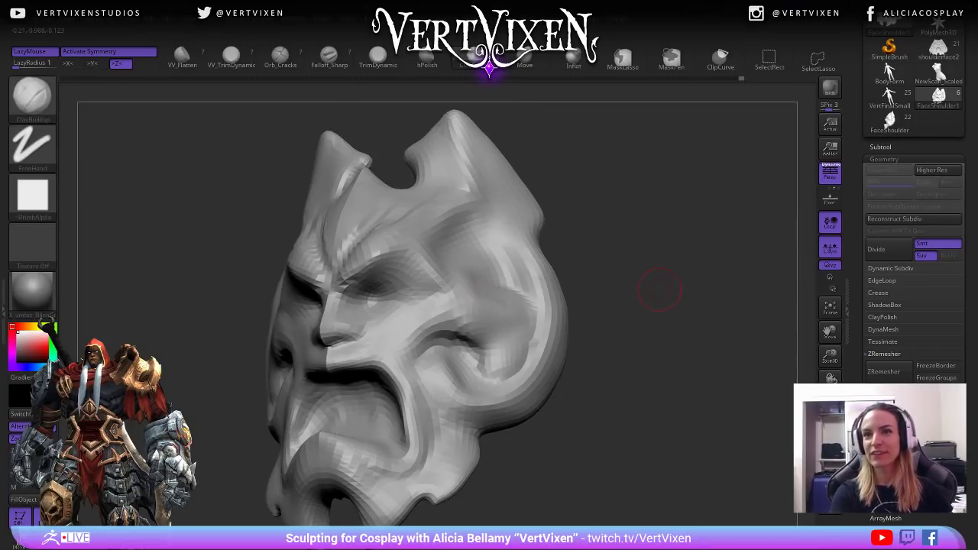
{"action": "left_click_drag", "start_coordinate": [659, 291], "coordinate": [669, 285]}
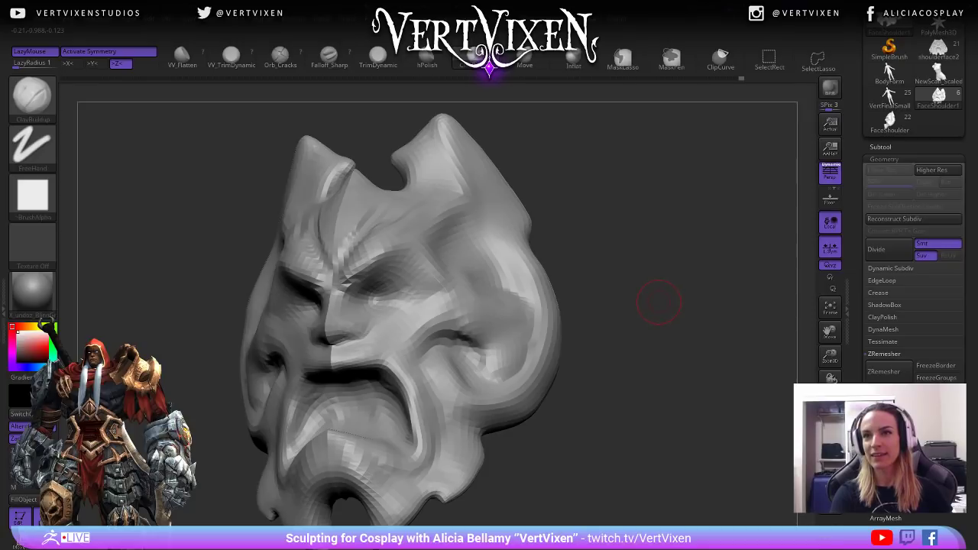
{"action": "left_click_drag", "start_coordinate": [659, 301], "coordinate": [535, 321]}
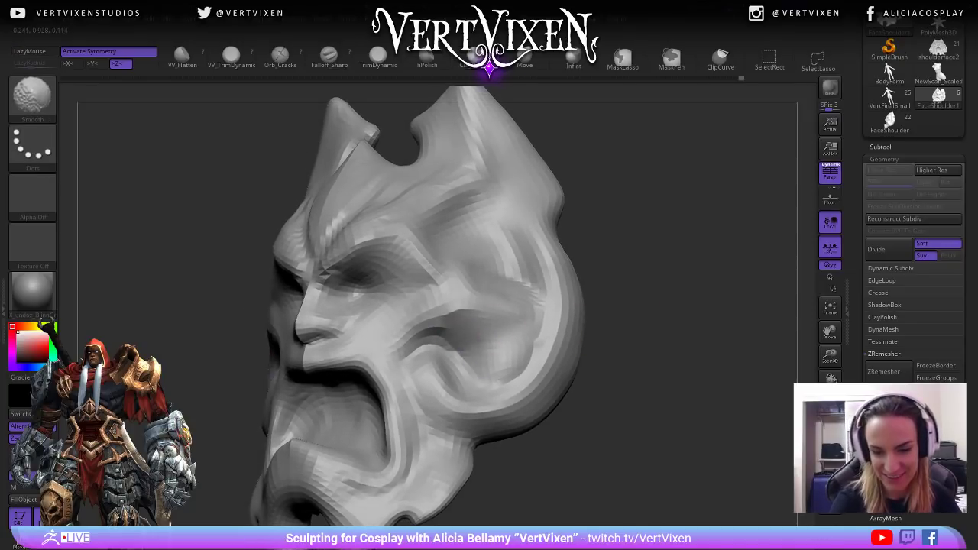
{"action": "mouse_move", "coordinate": [618, 316]}
{"action": "left_mouse_down"}
{"action": "mouse_move", "coordinate": [636, 349]}
{"action": "mouse_move", "coordinate": [502, 349]}
{"action": "left_mouse_up"}
Switch to the hPolish brush for polishing the cheek hollow.
{"action": "key", "text": "b"}
{"action": "key", "text": "h"}
{"action": "key", "text": "p"}
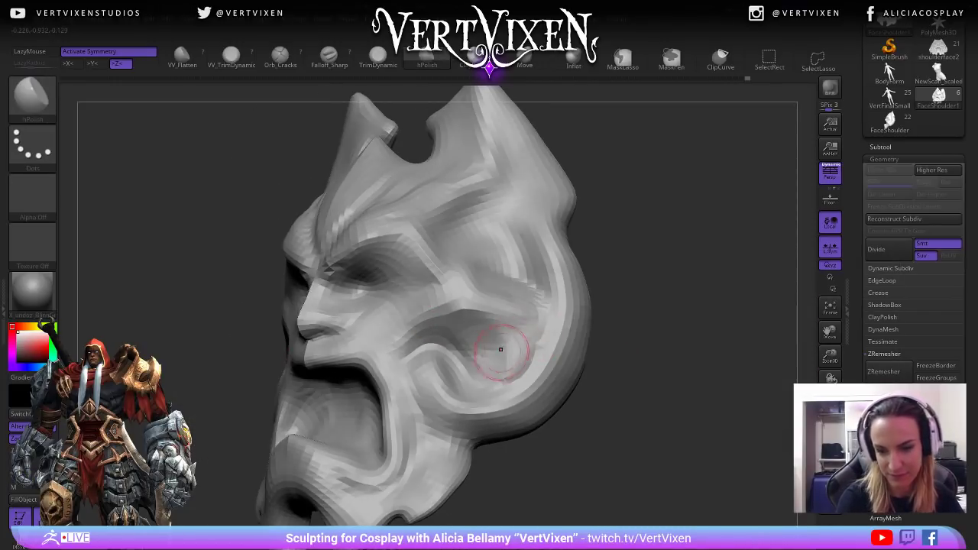
Switch to the ClayBuildup brush and adjust its brush settings for work on the side of the mask.
{"action": "left_click_drag", "start_coordinate": [673, 309], "coordinate": [659, 306]}
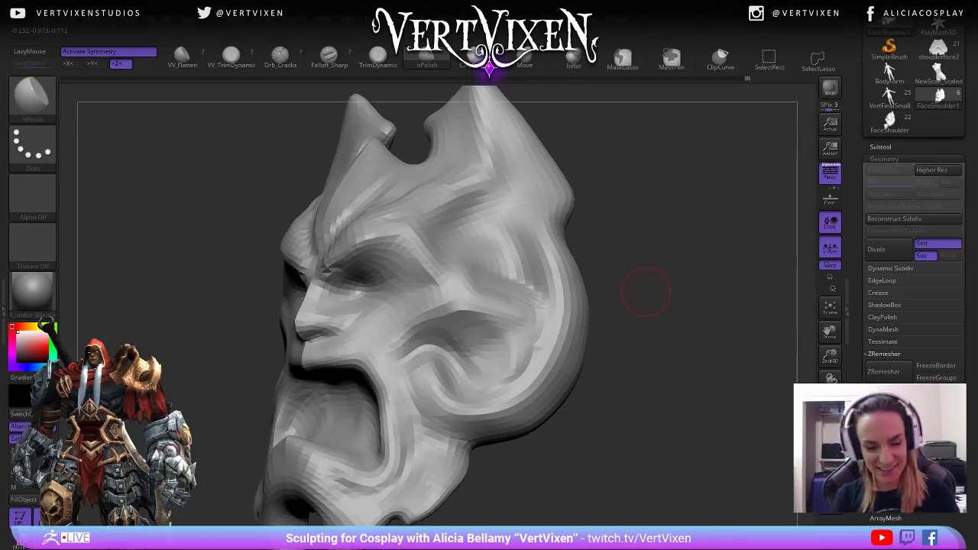
{"action": "key", "text": "b"}
{"action": "key", "text": "c"}
{"action": "key", "text": "b"}
{"action": "key", "text": "space"}
{"action": "left_click", "coordinate": [645, 239]}
{"action": "mouse_move", "coordinate": [646, 238]}
{"action": "left_mouse_down"}
{"action": "mouse_move", "coordinate": [657, 231]}
{"action": "mouse_move", "coordinate": [650, 266]}
{"action": "left_mouse_up"}
{"action": "mouse_move", "coordinate": [628, 324]}
{"action": "left_mouse_down"}
{"action": "mouse_move", "coordinate": [646, 308]}
{"action": "mouse_move", "coordinate": [638, 329]}
{"action": "left_mouse_up"}
Switch to the Move brush and nudge the edge of the open mouth near the cheek.
{"action": "key", "text": "b"}
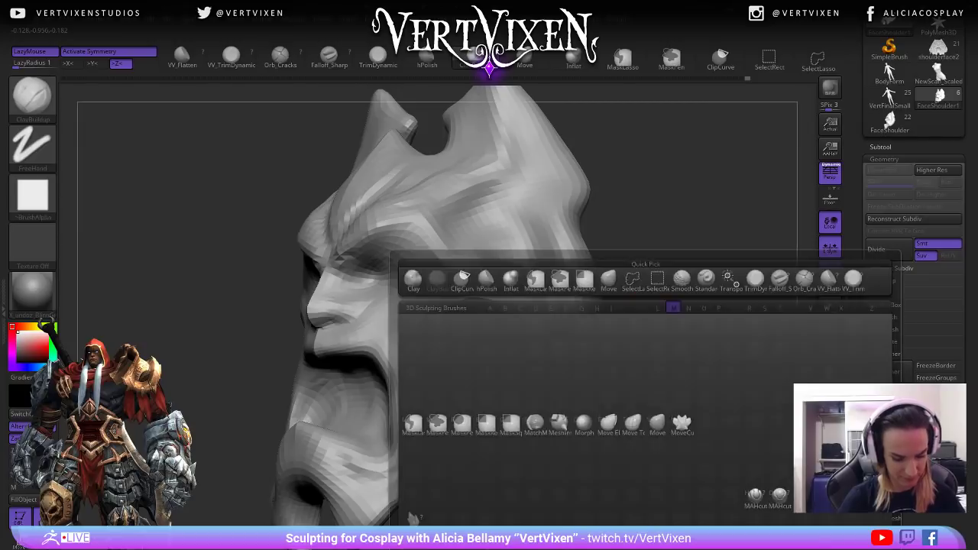
{"action": "key", "text": "m"}
{"action": "key", "text": "v"}
{"action": "left_click_drag", "start_coordinate": [382, 359], "coordinate": [375, 356]}
{"action": "key", "text": "space"}
{"action": "left_click_drag", "start_coordinate": [647, 306], "coordinate": [635, 315]}
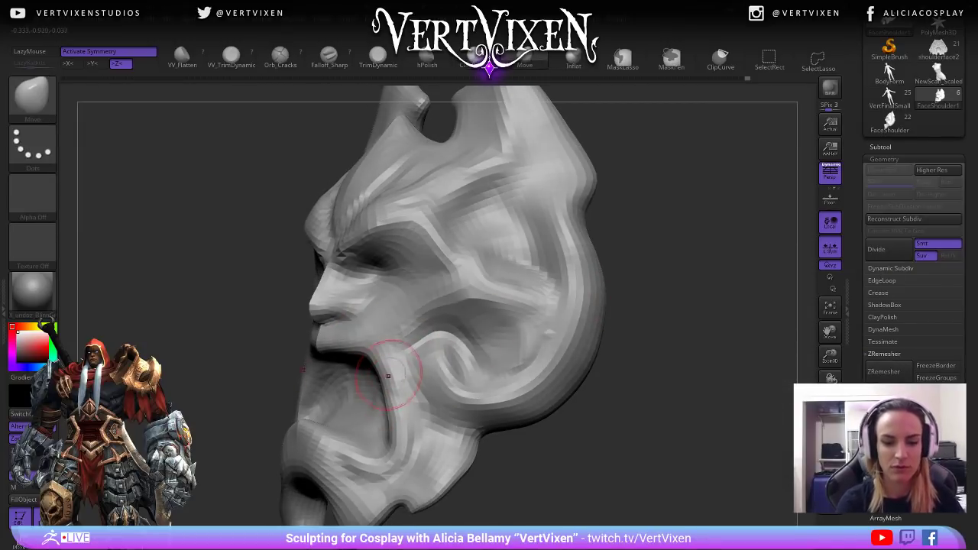
Refine the mouth corners and lower lip with the ClayBuildup brush and smooth the surface there.
{"action": "mouse_move", "coordinate": [404, 443]}
{"action": "right_mouse_down"}
{"action": "mouse_move", "coordinate": [509, 349]}
{"action": "mouse_move", "coordinate": [658, 353]}
{"action": "right_mouse_up"}
{"action": "key", "text": "b"}
{"action": "key", "text": "c"}
{"action": "key", "text": "b"}
{"action": "right_click_drag", "start_coordinate": [315, 401], "coordinate": [321, 382]}
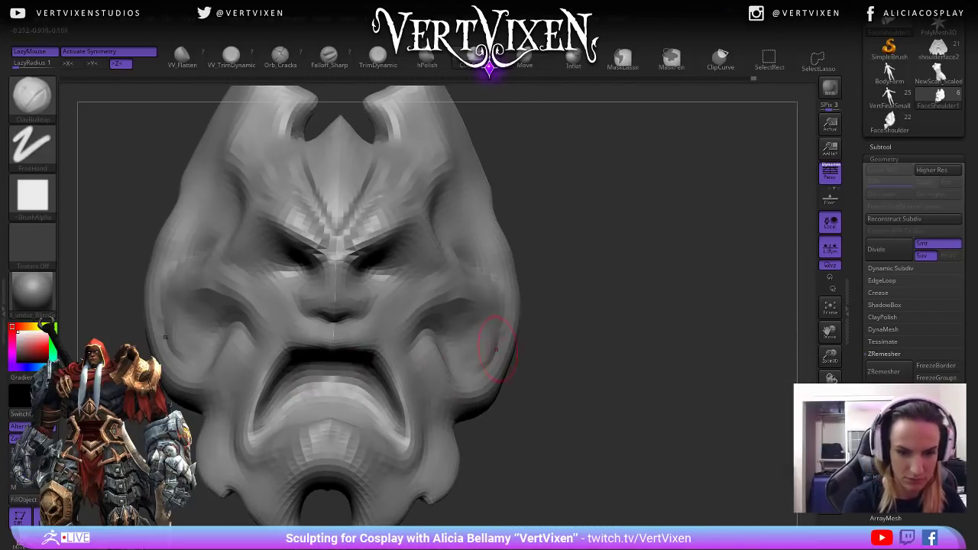
{"action": "right_click_drag", "start_coordinate": [459, 358], "coordinate": [392, 350]}
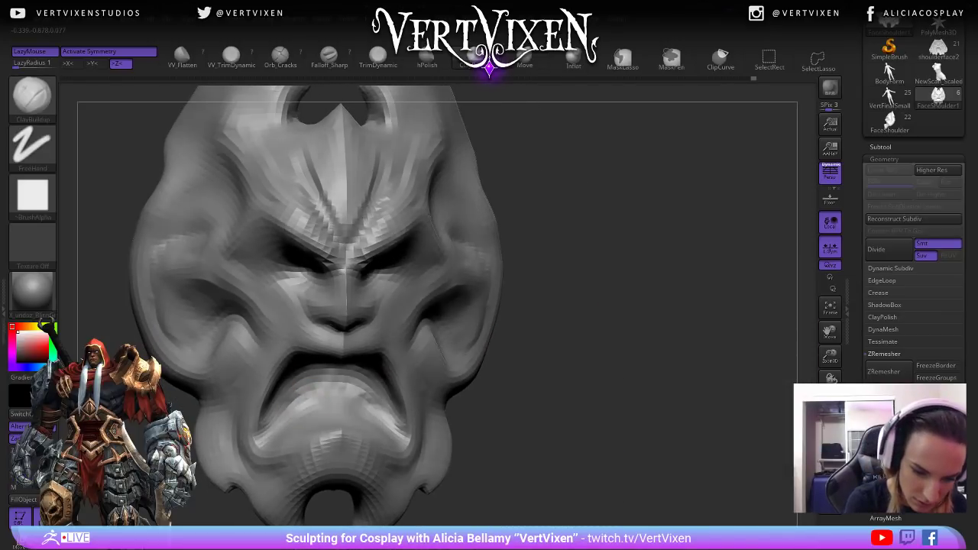
{"action": "left_click_drag", "start_coordinate": [428, 422], "coordinate": [410, 385]}
{"action": "mouse_move", "coordinate": [410, 385]}
{"action": "right_mouse_down"}
{"action": "mouse_move", "coordinate": [589, 376]}
{"action": "mouse_move", "coordinate": [581, 390]}
{"action": "right_mouse_up"}
{"action": "mouse_move", "coordinate": [370, 421]}
{"action": "left_mouse_down", "text": "shift"}
{"action": "mouse_move", "coordinate": [348, 406]}
{"action": "mouse_move", "coordinate": [382, 411]}
{"action": "left_mouse_up", "text": "shift"}
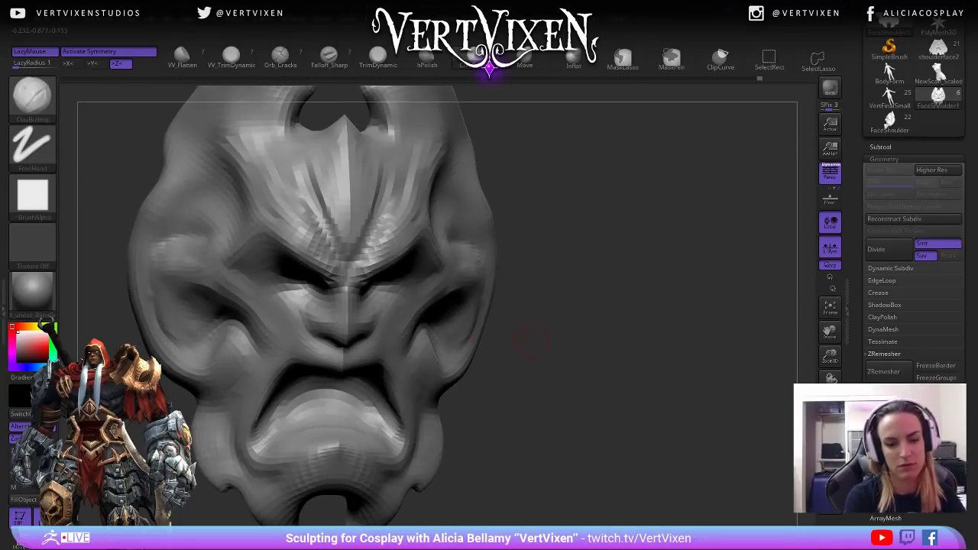
Switch back to the Move brush and enlarge it for shaping the mouth area.
{"action": "right_click_drag", "start_coordinate": [502, 339], "coordinate": [510, 328]}
{"action": "mouse_move", "coordinate": [550, 382]}
{"action": "right_mouse_down"}
{"action": "mouse_move", "coordinate": [562, 372]}
{"action": "mouse_move", "coordinate": [649, 382]}
{"action": "mouse_move", "coordinate": [703, 336]}
{"action": "mouse_move", "coordinate": [696, 360]}
{"action": "mouse_move", "coordinate": [692, 329]}
{"action": "mouse_move", "coordinate": [694, 368]}
{"action": "right_mouse_up"}
{"action": "key", "text": "b"}
{"action": "key", "text": "m"}
{"action": "key", "text": "l"}
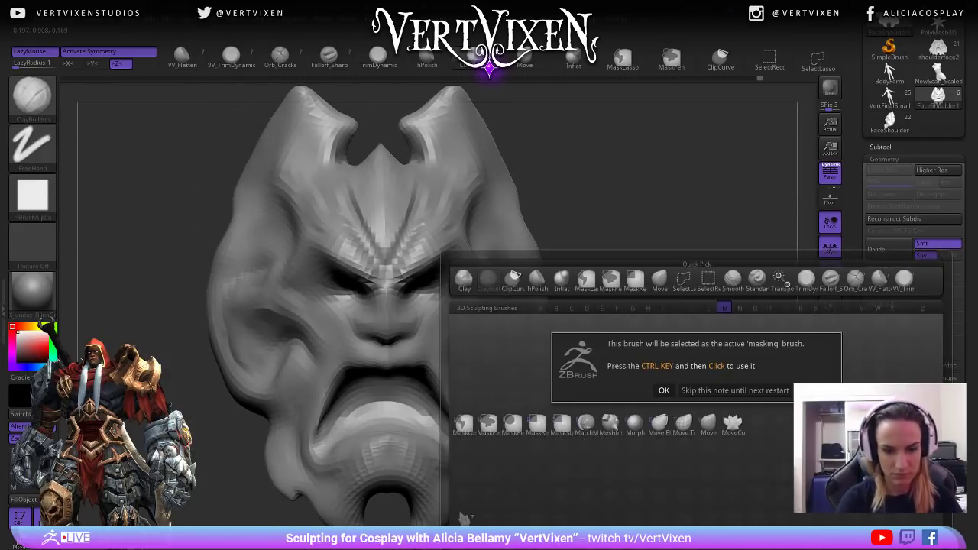
{"action": "left_click", "coordinate": [663, 390]}
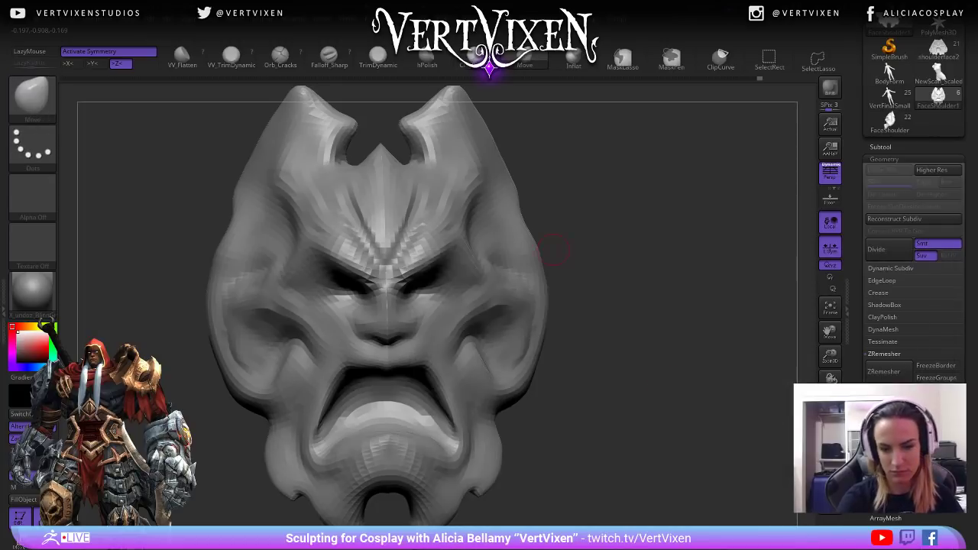
{"action": "key", "text": "space"}
{"action": "right_click_drag", "start_coordinate": [562, 252], "coordinate": [558, 247], "text": "alt"}
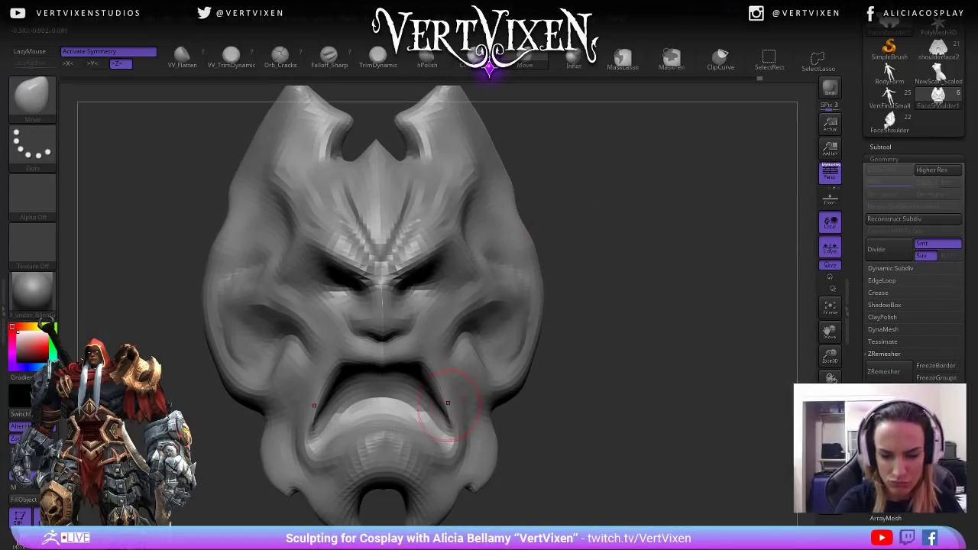
Pull the mouth corners outward into a rounder opening, smooth them, and undo the last adjustment.
{"action": "right_click_drag", "start_coordinate": [452, 406], "coordinate": [552, 342]}
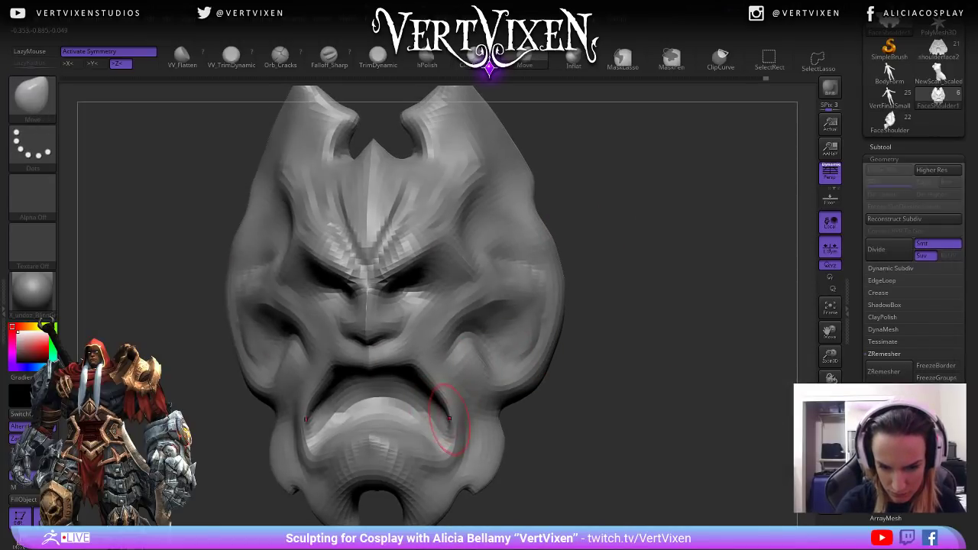
{"action": "left_click_drag", "start_coordinate": [618, 351], "coordinate": [557, 354]}
{"action": "mouse_move", "coordinate": [440, 413]}
{"action": "left_mouse_down", "text": "shift"}
{"action": "mouse_move", "coordinate": [432, 390]}
{"action": "mouse_move", "coordinate": [450, 424]}
{"action": "left_mouse_up", "text": "shift"}
{"action": "right_click_drag", "start_coordinate": [449, 425], "coordinate": [433, 420]}
{"action": "left_click_drag", "start_coordinate": [445, 399], "coordinate": [448, 417]}
{"action": "right_click_drag", "start_coordinate": [448, 433], "coordinate": [520, 413]}
{"action": "key", "text": "ctrl+z"}
{"action": "right_click_drag", "start_coordinate": [625, 403], "coordinate": [622, 408]}
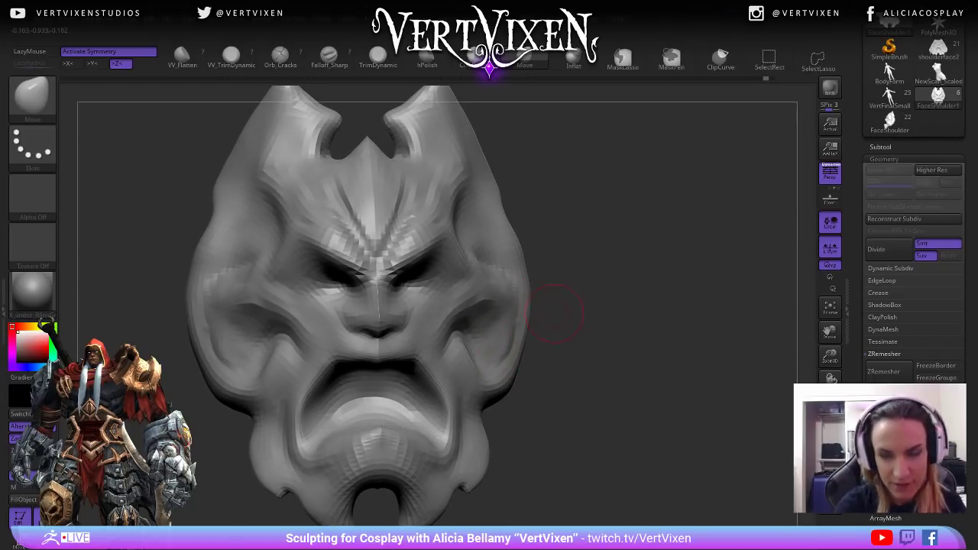
Adjust the sides of the open mouth with the Move brush, checking the shape from front and profile.
{"action": "right_click_drag", "start_coordinate": [543, 354], "coordinate": [568, 390]}
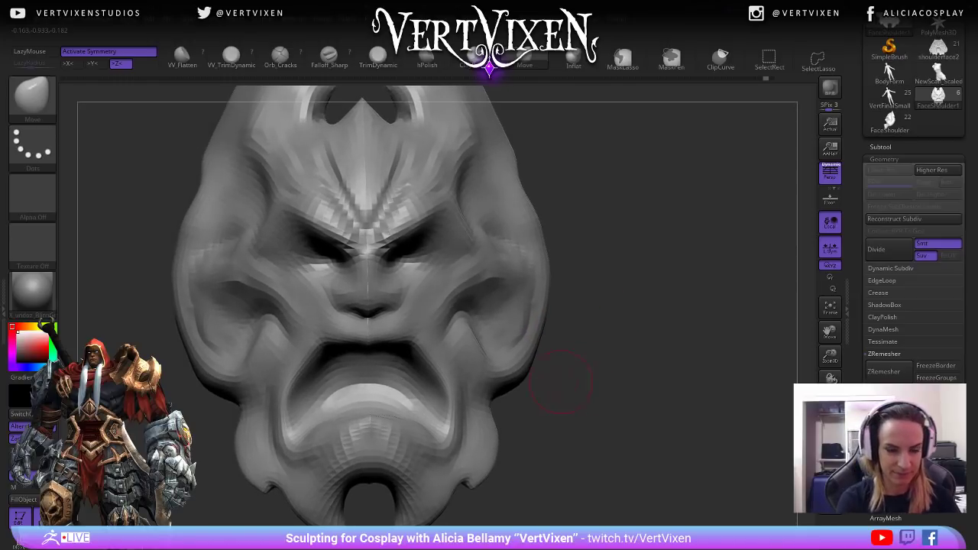
{"action": "left_click_drag", "start_coordinate": [284, 387], "coordinate": [292, 386]}
{"action": "right_click_drag", "start_coordinate": [574, 328], "coordinate": [583, 327]}
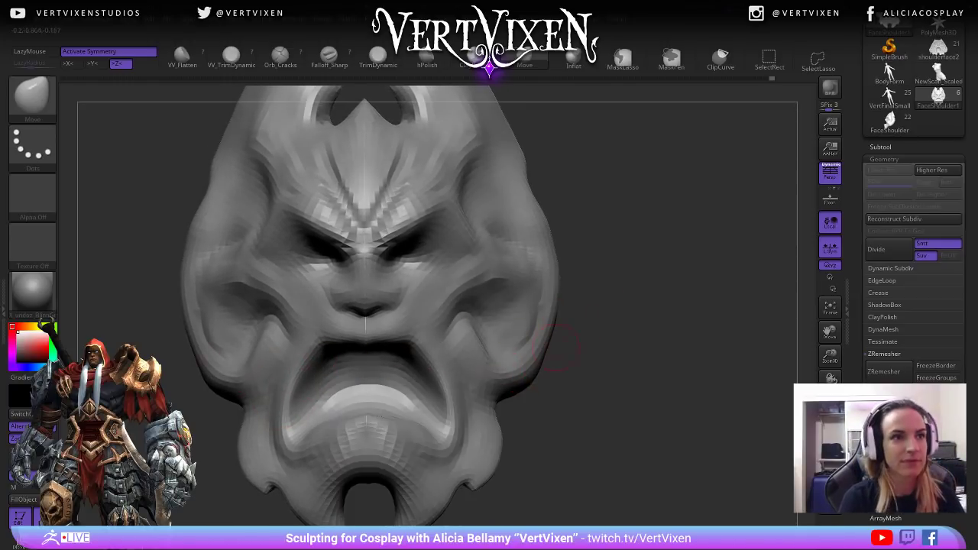
{"action": "right_click_drag", "start_coordinate": [536, 355], "coordinate": [425, 373]}
{"action": "right_click_drag", "start_coordinate": [600, 367], "coordinate": [513, 353]}
{"action": "mouse_move", "coordinate": [413, 396]}
{"action": "right_mouse_down"}
{"action": "mouse_move", "coordinate": [564, 401]}
{"action": "mouse_move", "coordinate": [514, 310]}
{"action": "right_mouse_up"}
{"action": "left_click_drag", "start_coordinate": [472, 403], "coordinate": [475, 405], "text": "alt"}
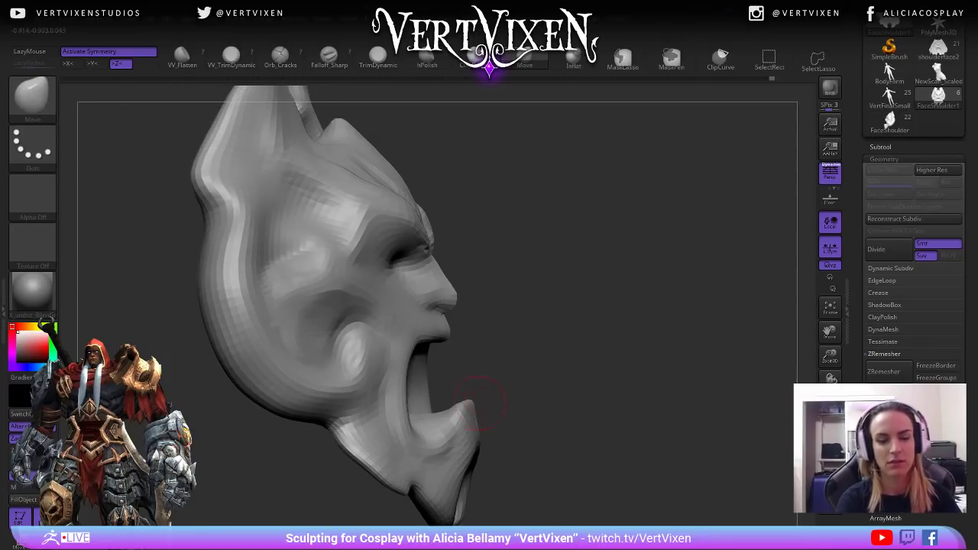
Pull the centre of the lower lip and chin outward into a raised form above the chin notch.
{"action": "mouse_move", "coordinate": [521, 356]}
{"action": "left_mouse_down"}
{"action": "mouse_move", "coordinate": [483, 387]}
{"action": "mouse_move", "coordinate": [602, 365]}
{"action": "mouse_move", "coordinate": [428, 393]}
{"action": "mouse_move", "coordinate": [550, 398]}
{"action": "mouse_move", "coordinate": [539, 371]}
{"action": "mouse_move", "coordinate": [585, 410]}
{"action": "mouse_move", "coordinate": [634, 405]}
{"action": "left_mouse_up"}
{"action": "right_click", "coordinate": [460, 336]}
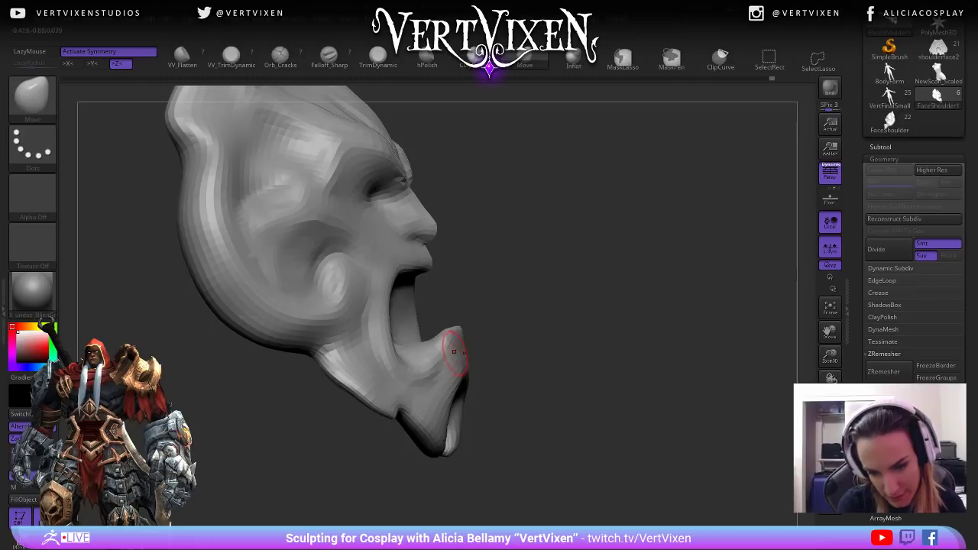
{"action": "right_click", "coordinate": [474, 419]}
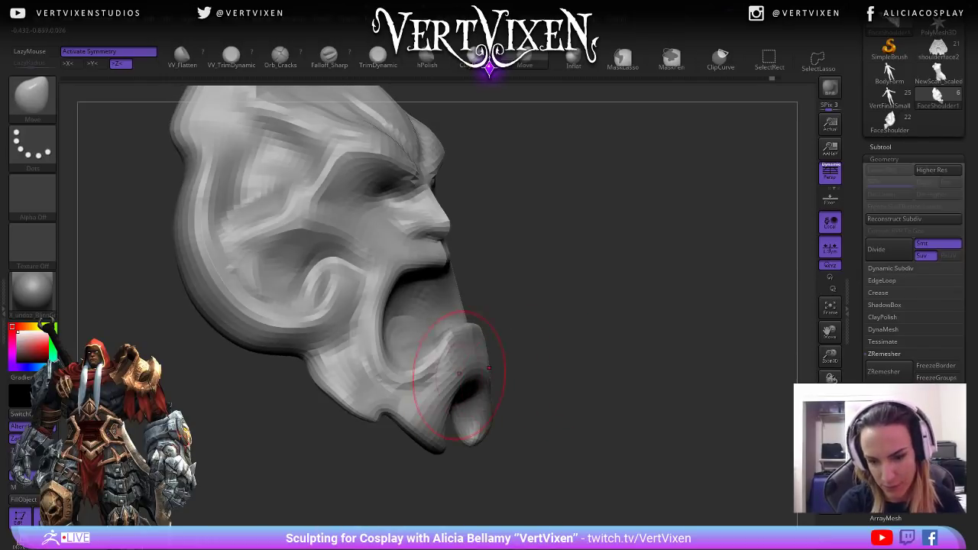
{"action": "left_click_drag", "start_coordinate": [459, 374], "coordinate": [469, 385]}
{"action": "right_click_drag", "start_coordinate": [470, 385], "coordinate": [479, 382]}
{"action": "left_click_drag", "start_coordinate": [467, 376], "coordinate": [477, 390]}
{"action": "right_click_drag", "start_coordinate": [477, 382], "coordinate": [486, 374]}
{"action": "mouse_move", "coordinate": [581, 388]}
{"action": "left_mouse_down"}
{"action": "mouse_move", "coordinate": [646, 392]}
{"action": "mouse_move", "coordinate": [579, 372]}
{"action": "mouse_move", "coordinate": [541, 382]}
{"action": "left_mouse_up"}
{"action": "right_click", "coordinate": [568, 398]}
{"action": "right_click", "coordinate": [401, 414]}
{"action": "left_click_drag", "start_coordinate": [443, 433], "coordinate": [455, 459]}
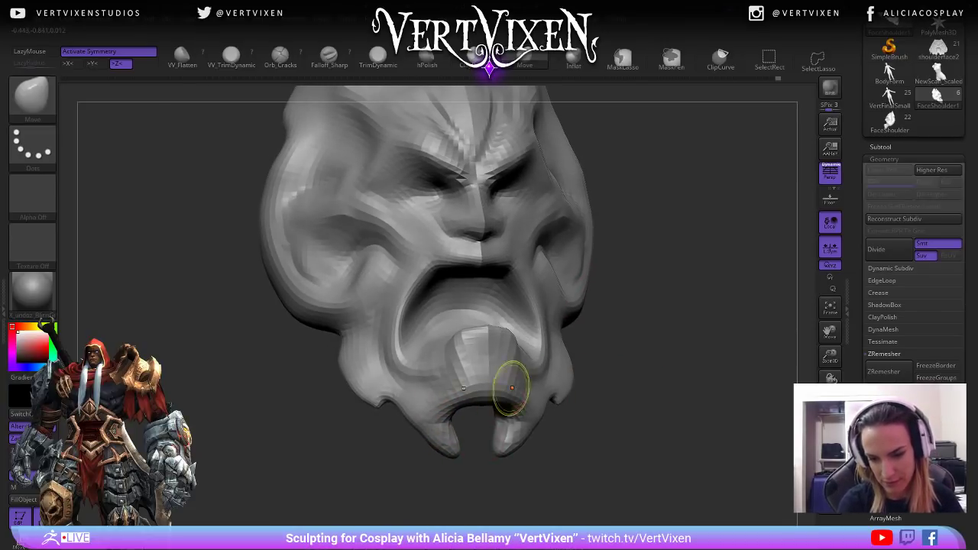
Reshape the chin and the lower jaw edges around the side notches with the Move brush.
{"action": "left_click_drag", "start_coordinate": [643, 376], "coordinate": [634, 335]}
{"action": "right_click", "coordinate": [508, 398]}
{"action": "mouse_move", "coordinate": [646, 418]}
{"action": "left_mouse_down", "text": "alt"}
{"action": "mouse_move", "coordinate": [645, 375]}
{"action": "mouse_move", "coordinate": [661, 432]}
{"action": "left_mouse_up", "text": "alt"}
{"action": "right_click", "coordinate": [652, 415]}
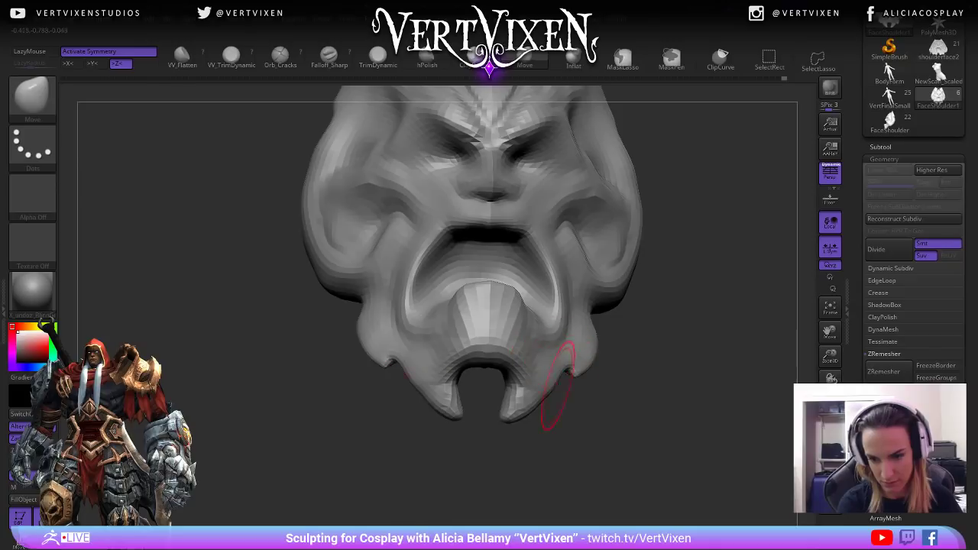
{"action": "mouse_move", "coordinate": [686, 343]}
{"action": "left_mouse_down", "text": "alt"}
{"action": "mouse_move", "coordinate": [665, 372]}
{"action": "mouse_move", "coordinate": [653, 359]}
{"action": "left_mouse_up", "text": "alt"}
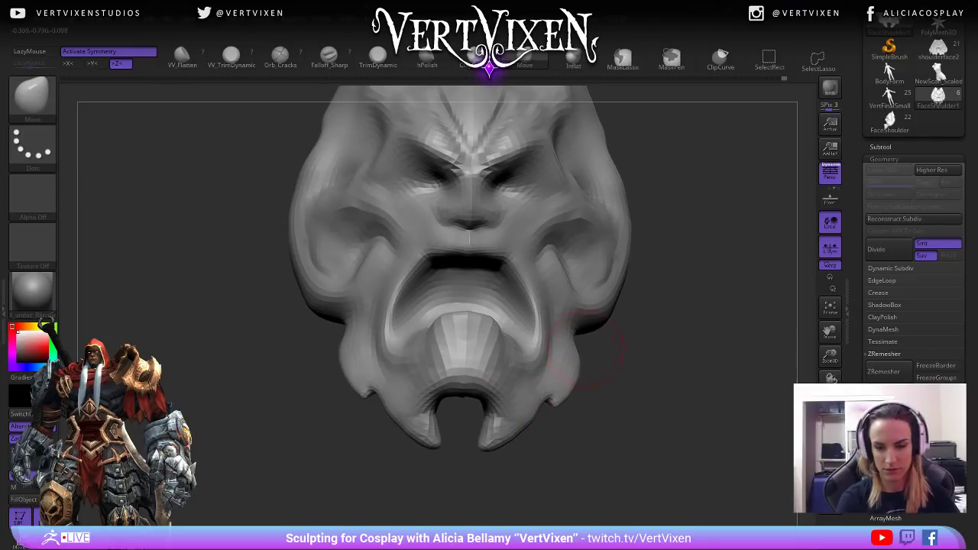
{"action": "left_click_drag", "start_coordinate": [563, 389], "coordinate": [551, 393]}
{"action": "right_click", "coordinate": [515, 455]}
Show the whole body to examine the mask's proportions on the shoulder, then isolate the mask again.
{"action": "mouse_move", "coordinate": [673, 382]}
{"action": "left_mouse_down", "text": "alt"}
{"action": "mouse_move", "coordinate": [680, 316]}
{"action": "mouse_move", "coordinate": [730, 307]}
{"action": "left_mouse_up", "text": "alt"}
{"action": "left_click", "coordinate": [829, 470]}
{"action": "left_click_drag", "start_coordinate": [733, 397], "coordinate": [585, 397]}
{"action": "left_click_drag", "start_coordinate": [458, 229], "coordinate": [535, 210], "text": "alt"}
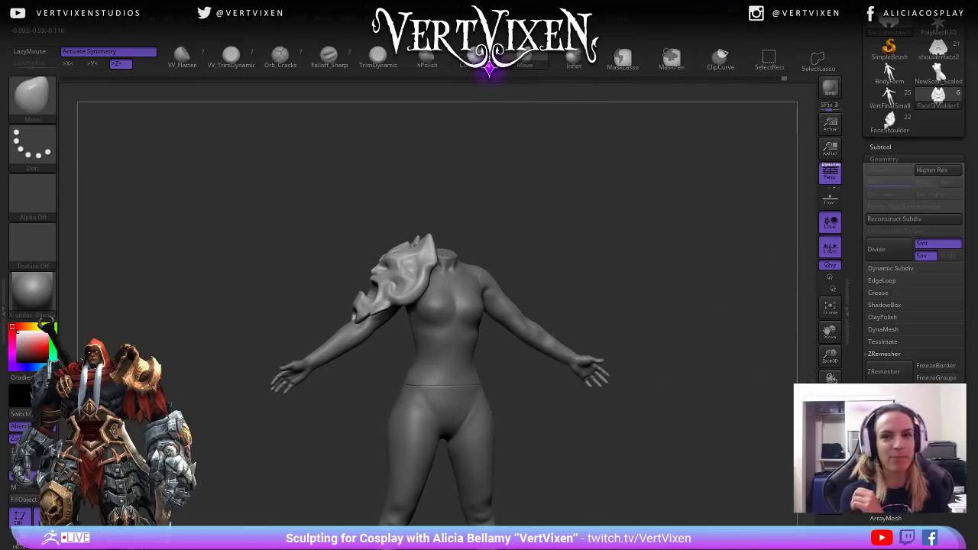
{"action": "left_click", "coordinate": [830, 454]}
{"action": "left_click_drag", "start_coordinate": [535, 275], "coordinate": [506, 277]}
Bring the mask into profile and set the Move brush's focal shift to -3.
{"action": "left_click_drag", "start_coordinate": [506, 277], "coordinate": [528, 352], "text": "alt"}
{"action": "key", "text": "space"}
{"action": "left_click_drag", "start_coordinate": [352, 347], "coordinate": [356, 347]}
{"action": "key", "text": "space"}
{"action": "left_click_drag", "start_coordinate": [486, 365], "coordinate": [506, 366]}
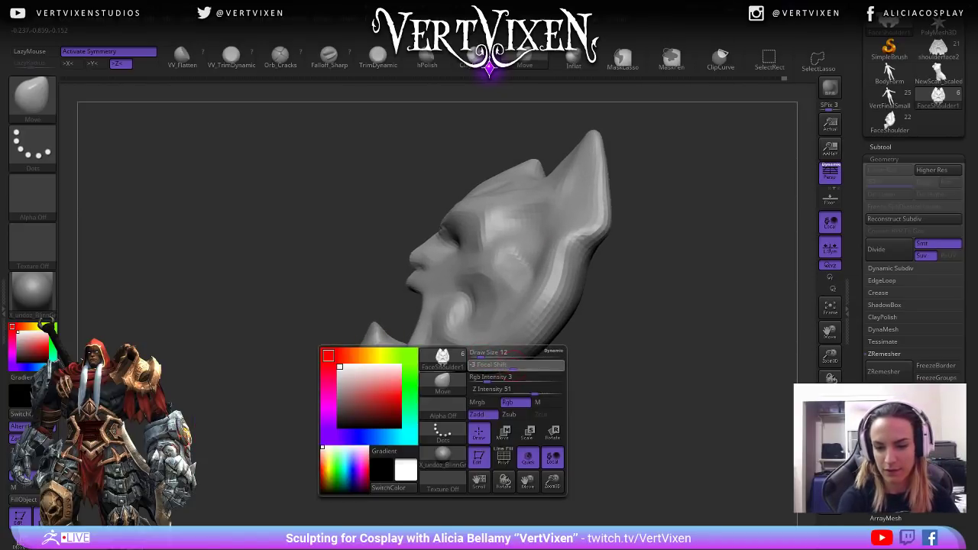
Undo the last two chin edits and reshape the front contour below the lower lip in profile.
{"action": "left_click_drag", "start_coordinate": [527, 398], "coordinate": [563, 484], "text": "alt"}
{"action": "left_click_drag", "start_coordinate": [521, 430], "coordinate": [582, 427], "text": "alt"}
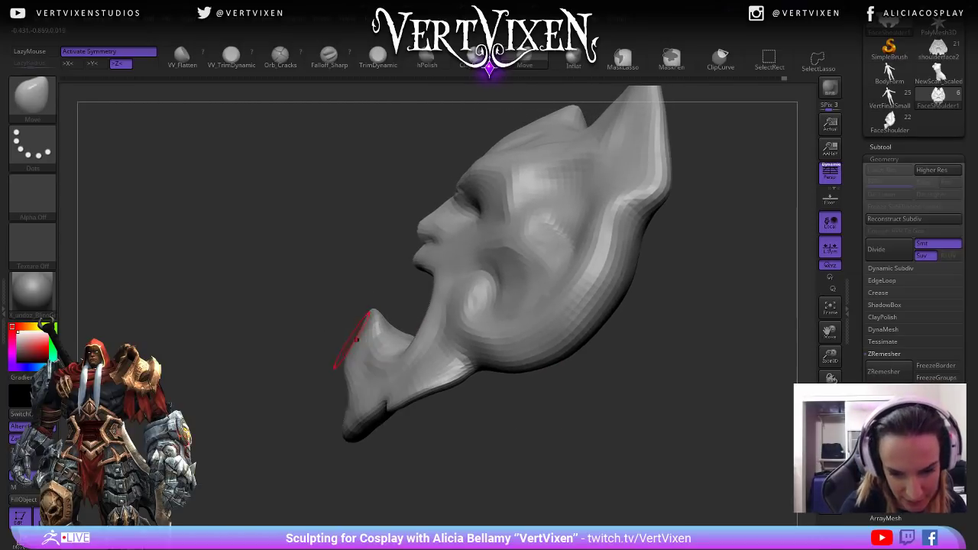
{"action": "key", "text": "ctrl+z"}
{"action": "key", "text": "ctrl+z"}
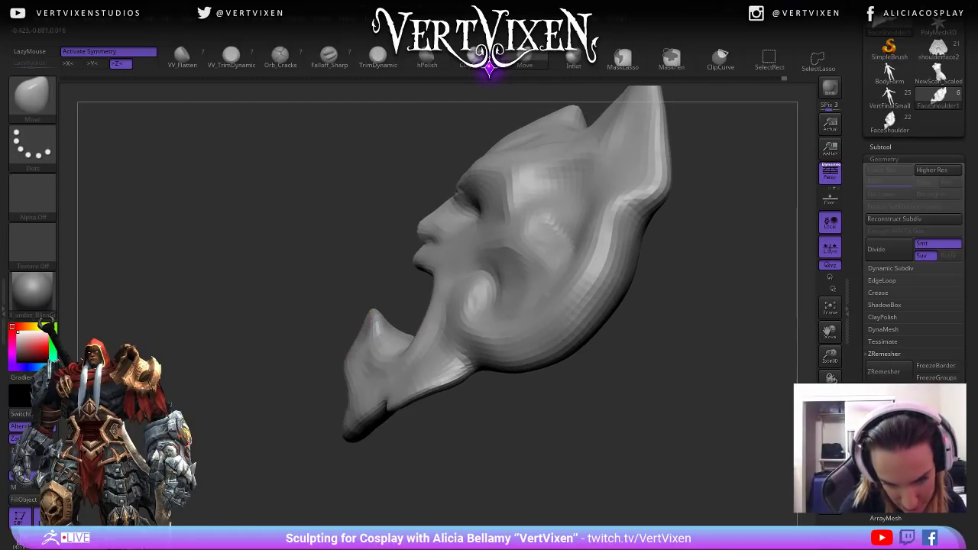
{"action": "left_click_drag", "start_coordinate": [313, 321], "coordinate": [331, 360]}
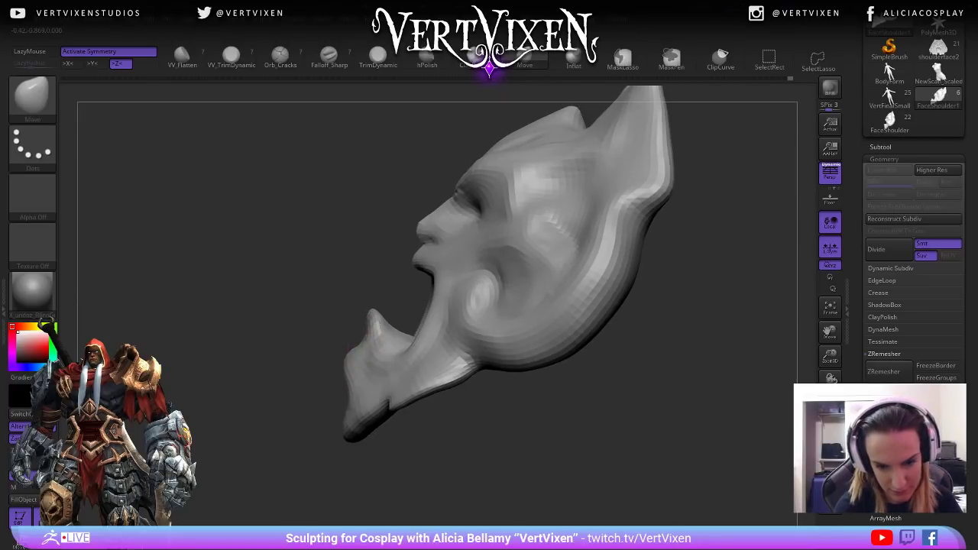
Examine the mask from the front and on the full body, then isolate it again.
{"action": "mouse_move", "coordinate": [309, 384]}
{"action": "left_mouse_down"}
{"action": "mouse_move", "coordinate": [356, 349]}
{"action": "mouse_move", "coordinate": [581, 389]}
{"action": "mouse_move", "coordinate": [639, 371]}
{"action": "left_mouse_up"}
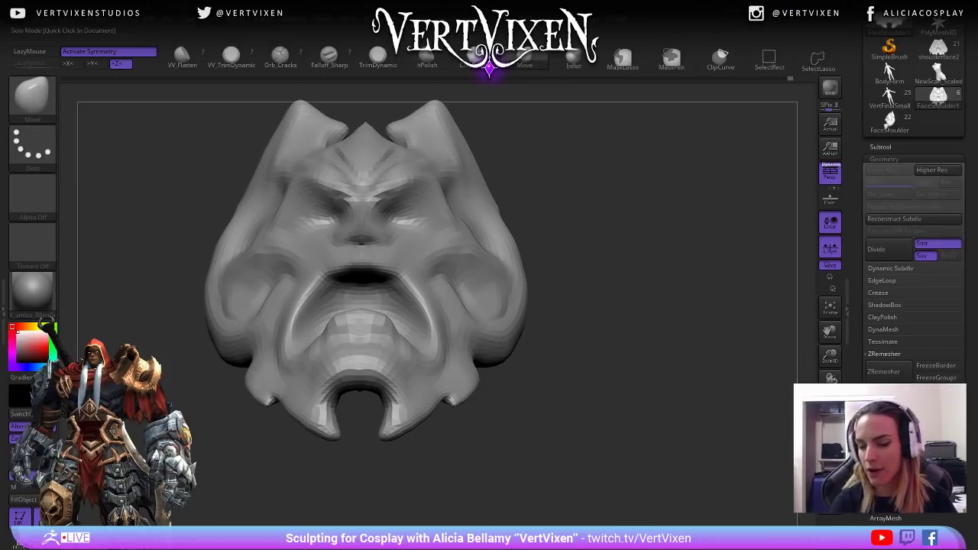
{"action": "key", "text": "f"}
{"action": "mouse_move", "coordinate": [631, 319]}
{"action": "left_mouse_down"}
{"action": "mouse_move", "coordinate": [701, 372]}
{"action": "mouse_move", "coordinate": [336, 283]}
{"action": "mouse_move", "coordinate": [680, 399]}
{"action": "mouse_move", "coordinate": [635, 469]}
{"action": "left_mouse_up"}
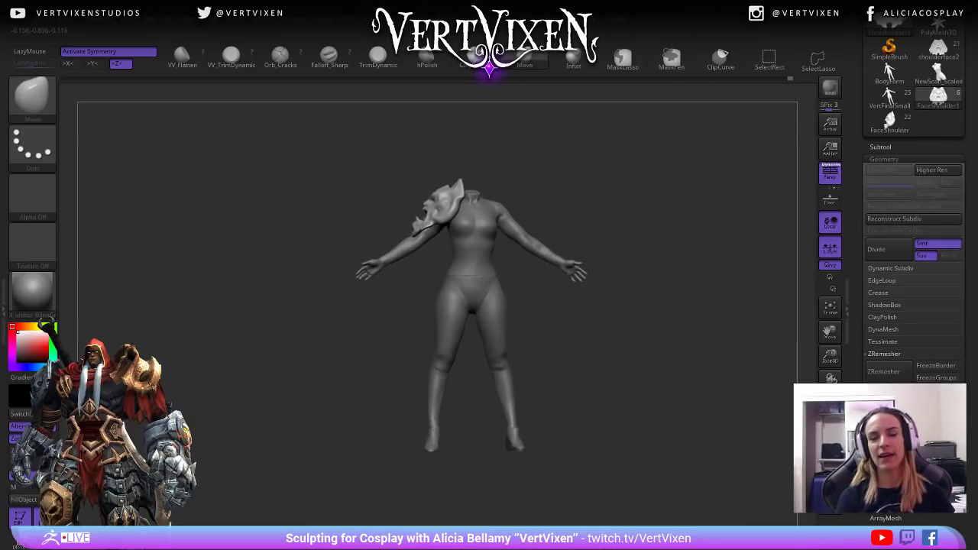
{"action": "left_click_drag", "start_coordinate": [675, 440], "coordinate": [634, 481], "text": "alt"}
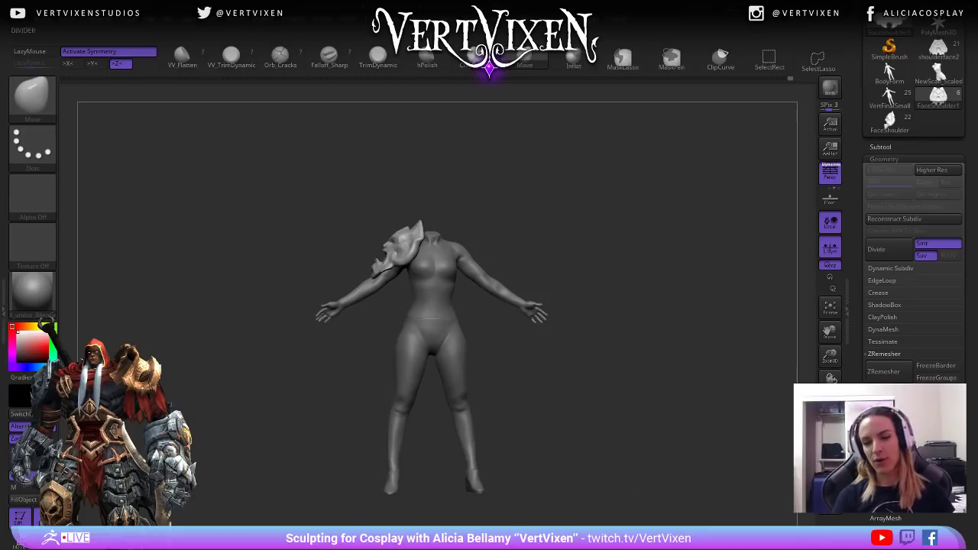
{"action": "left_click", "coordinate": [830, 479]}
Pull the jaw's side edges outward beneath the cheeks with the Move brush.
{"action": "left_click_drag", "start_coordinate": [504, 398], "coordinate": [601, 350], "text": "shift"}
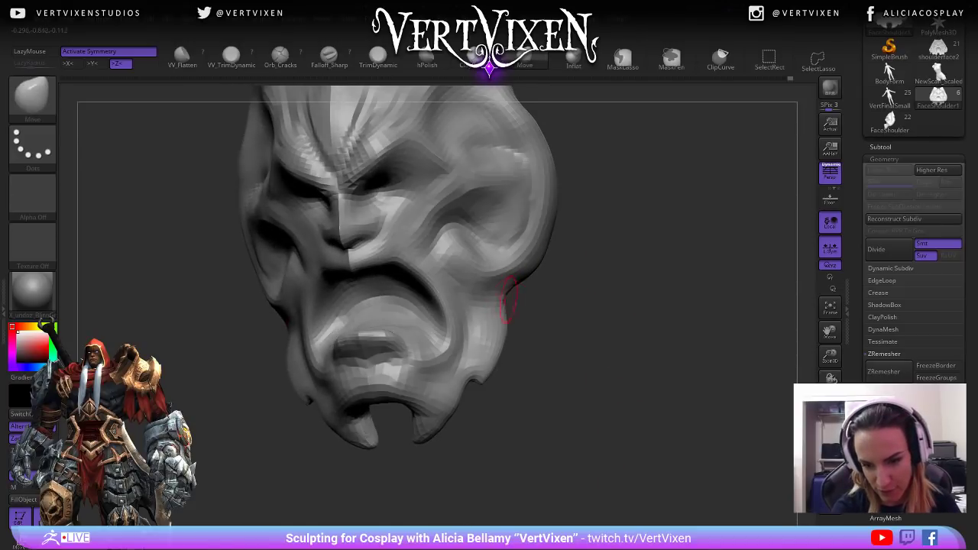
{"action": "mouse_move", "coordinate": [509, 297]}
{"action": "left_mouse_down"}
{"action": "mouse_move", "coordinate": [611, 348]}
{"action": "mouse_move", "coordinate": [644, 411]}
{"action": "left_mouse_up"}
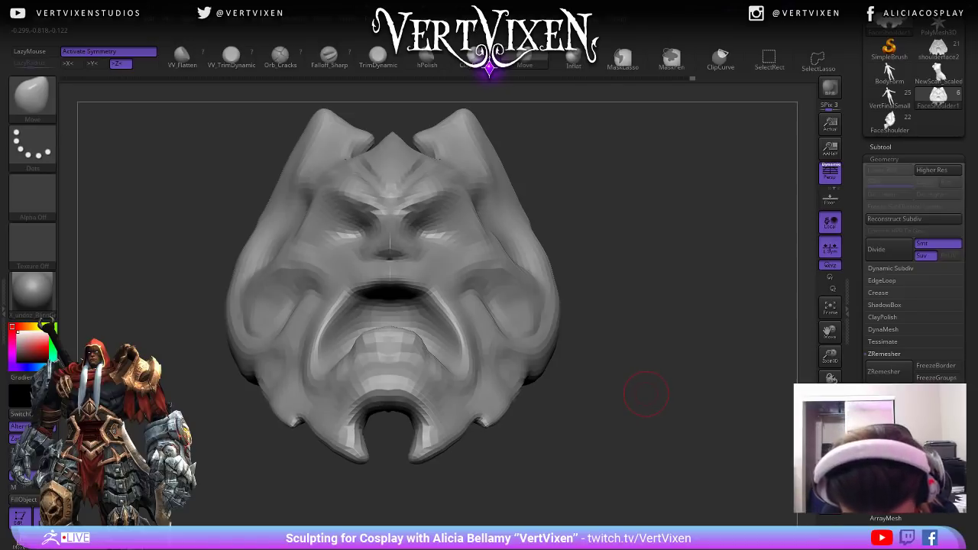
{"action": "mouse_move", "coordinate": [646, 392]}
{"action": "left_mouse_down"}
{"action": "mouse_move", "coordinate": [673, 332]}
{"action": "mouse_move", "coordinate": [671, 344]}
{"action": "mouse_move", "coordinate": [625, 360]}
{"action": "mouse_move", "coordinate": [637, 328]}
{"action": "mouse_move", "coordinate": [581, 330]}
{"action": "left_mouse_up"}
{"action": "right_click", "coordinate": [620, 399]}
{"action": "right_click", "coordinate": [551, 338]}
Switch to the ClayBuildup brush for building up the mask's surface.
{"action": "key", "text": "b"}
{"action": "key", "text": "c"}
{"action": "key", "text": "b"}
{"action": "right_click", "coordinate": [509, 337]}
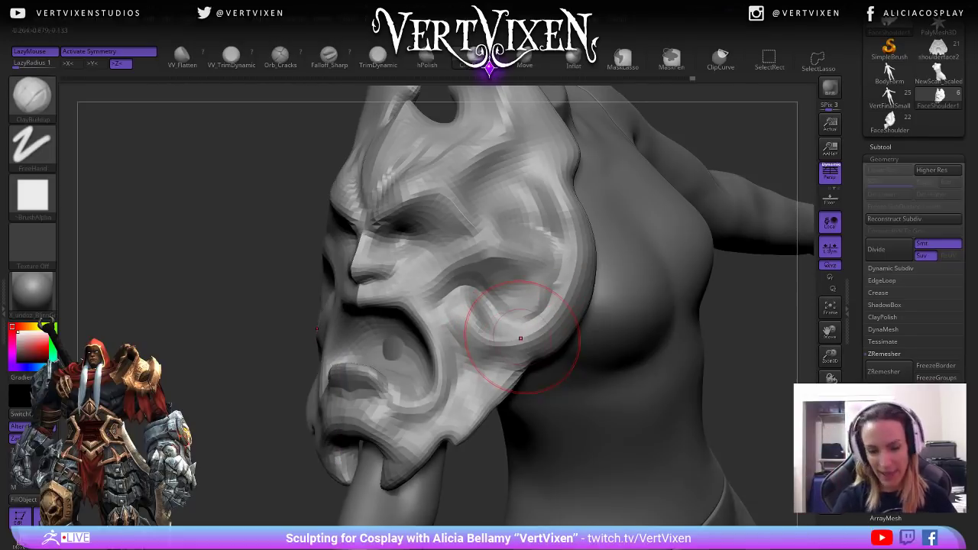
Check the mask's scale and fit against the full body, then isolate it and inspect it from the front.
{"action": "key", "text": "f"}
{"action": "key", "text": "f"}
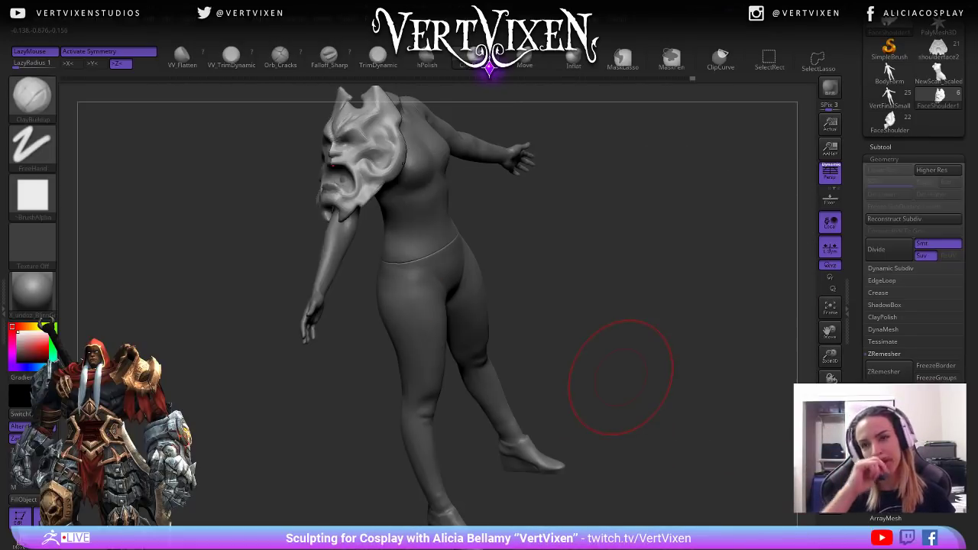
{"action": "mouse_move", "coordinate": [603, 371]}
{"action": "left_mouse_down"}
{"action": "mouse_move", "coordinate": [585, 218]}
{"action": "mouse_move", "coordinate": [694, 273]}
{"action": "left_mouse_up"}
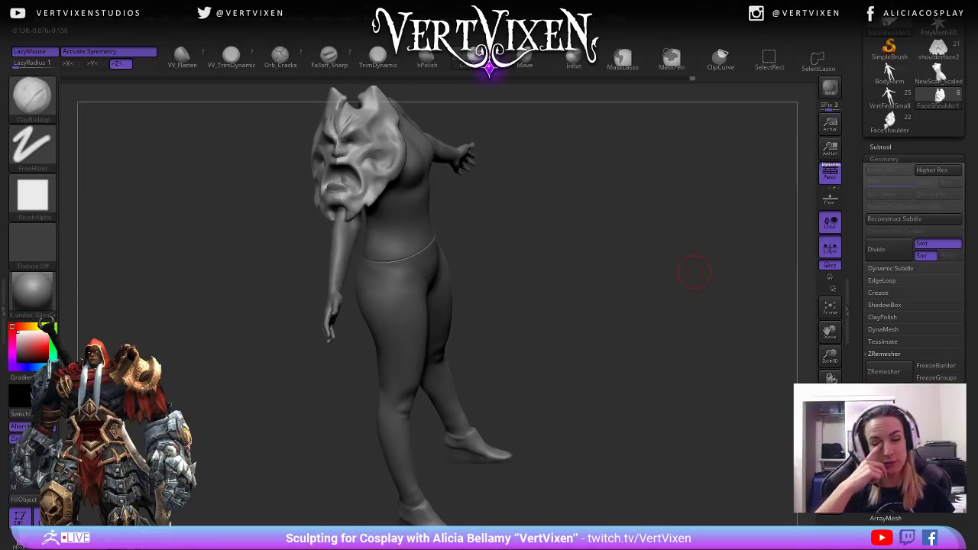
{"action": "left_click", "coordinate": [830, 482]}
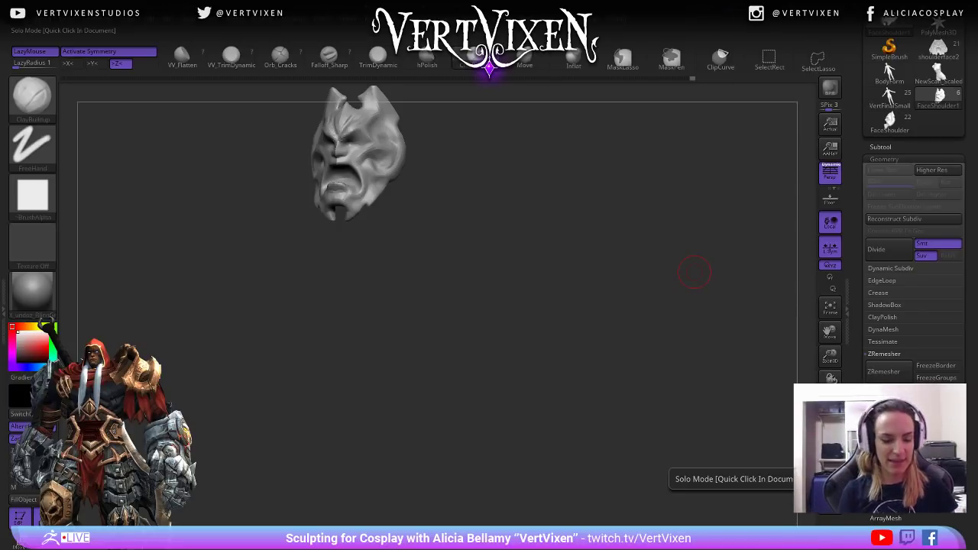
{"action": "left_click_drag", "start_coordinate": [524, 280], "coordinate": [536, 357], "text": "shift"}
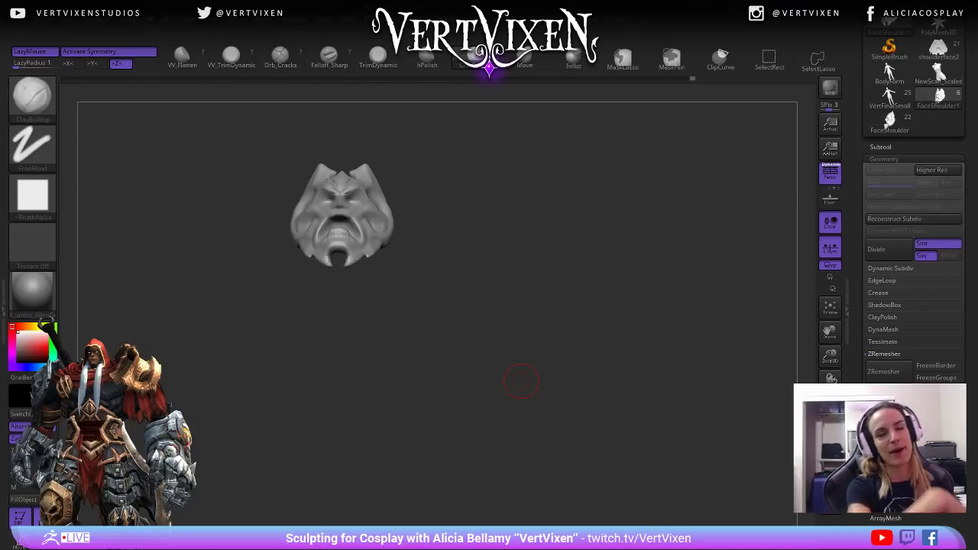
{"action": "left_click_drag", "start_coordinate": [522, 381], "coordinate": [523, 350]}
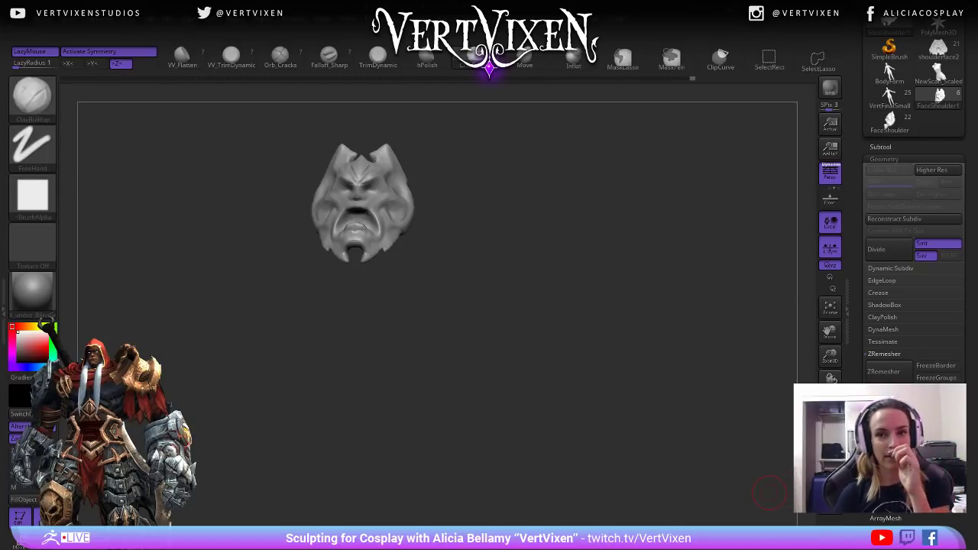
Compare the mask's fit on the full body from the back and arm side, then isolate it and inspect it up close.
{"action": "left_click", "coordinate": [830, 485]}
{"action": "mouse_move", "coordinate": [581, 382]}
{"action": "left_mouse_down"}
{"action": "mouse_move", "coordinate": [672, 382]}
{"action": "mouse_move", "coordinate": [583, 395]}
{"action": "left_mouse_up"}
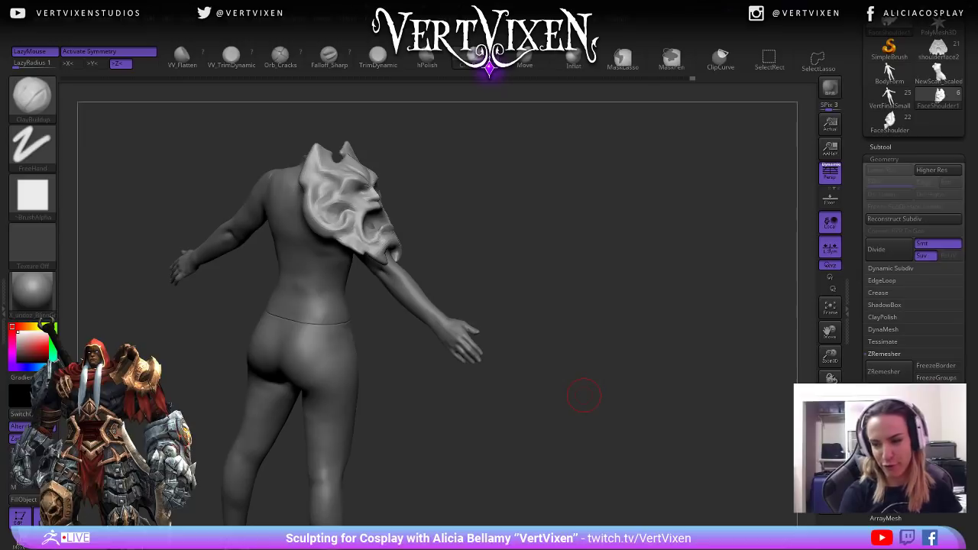
{"action": "left_click", "coordinate": [830, 485]}
{"action": "mouse_move", "coordinate": [673, 390]}
{"action": "left_mouse_down"}
{"action": "mouse_move", "coordinate": [611, 390]}
{"action": "mouse_move", "coordinate": [611, 436]}
{"action": "mouse_move", "coordinate": [586, 393]}
{"action": "mouse_move", "coordinate": [609, 409]}
{"action": "left_mouse_up"}
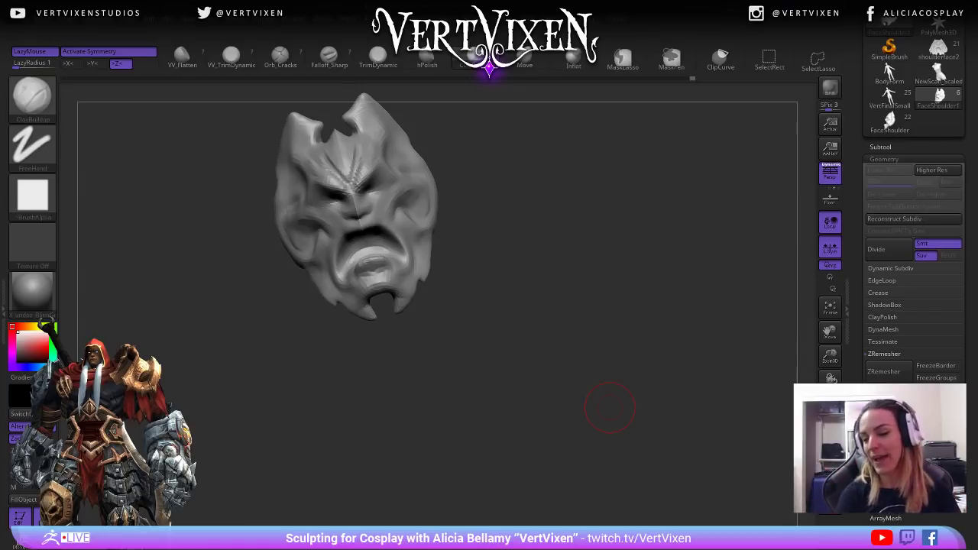
{"action": "left_click", "coordinate": [830, 486]}
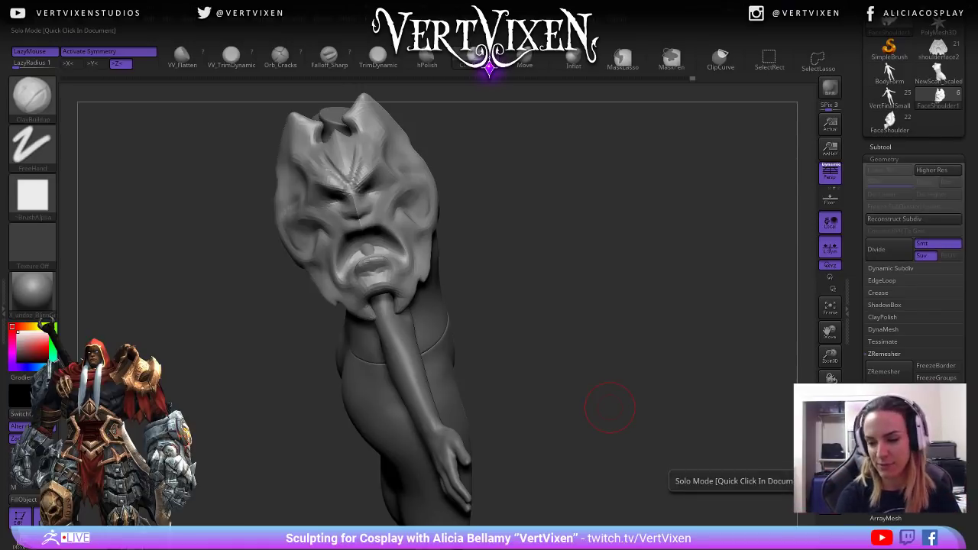
{"action": "left_click", "coordinate": [830, 489]}
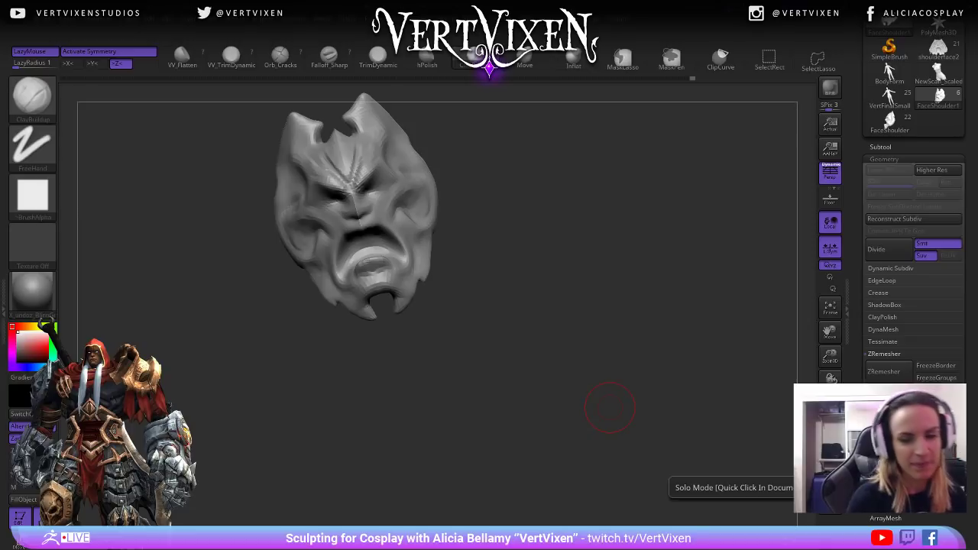
{"action": "left_click_drag", "start_coordinate": [610, 409], "coordinate": [527, 273]}
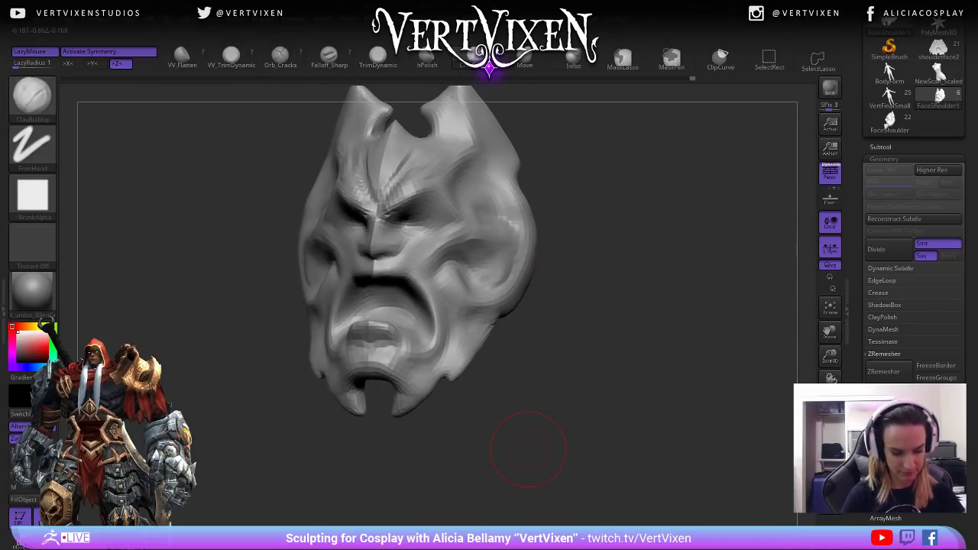
Build up the chin beneath the lower lip with the ClayBuildup brush, working from a near-profile view.
{"action": "key", "text": "b"}
{"action": "key", "text": "m"}
{"action": "key", "text": "v"}
{"action": "mouse_move", "coordinate": [529, 449]}
{"action": "left_mouse_down", "text": "alt"}
{"action": "mouse_move", "coordinate": [530, 464]}
{"action": "mouse_move", "coordinate": [497, 315]}
{"action": "mouse_move", "coordinate": [533, 294]}
{"action": "left_mouse_up", "text": "alt"}
{"action": "right_click_drag", "start_coordinate": [513, 284], "coordinate": [573, 321], "text": "ctrl"}
{"action": "mouse_move", "coordinate": [573, 321]}
{"action": "right_mouse_down"}
{"action": "mouse_move", "coordinate": [589, 382]}
{"action": "mouse_move", "coordinate": [585, 332]}
{"action": "mouse_move", "coordinate": [578, 349]}
{"action": "mouse_move", "coordinate": [524, 350]}
{"action": "mouse_move", "coordinate": [553, 350]}
{"action": "mouse_move", "coordinate": [537, 389]}
{"action": "mouse_move", "coordinate": [673, 402]}
{"action": "mouse_move", "coordinate": [635, 422]}
{"action": "mouse_move", "coordinate": [622, 360]}
{"action": "mouse_move", "coordinate": [600, 393]}
{"action": "mouse_move", "coordinate": [535, 389]}
{"action": "right_mouse_up"}
{"action": "key", "text": "b"}
{"action": "key", "text": "c"}
{"action": "key", "text": "b"}
{"action": "left_click_drag", "start_coordinate": [506, 356], "coordinate": [510, 374]}
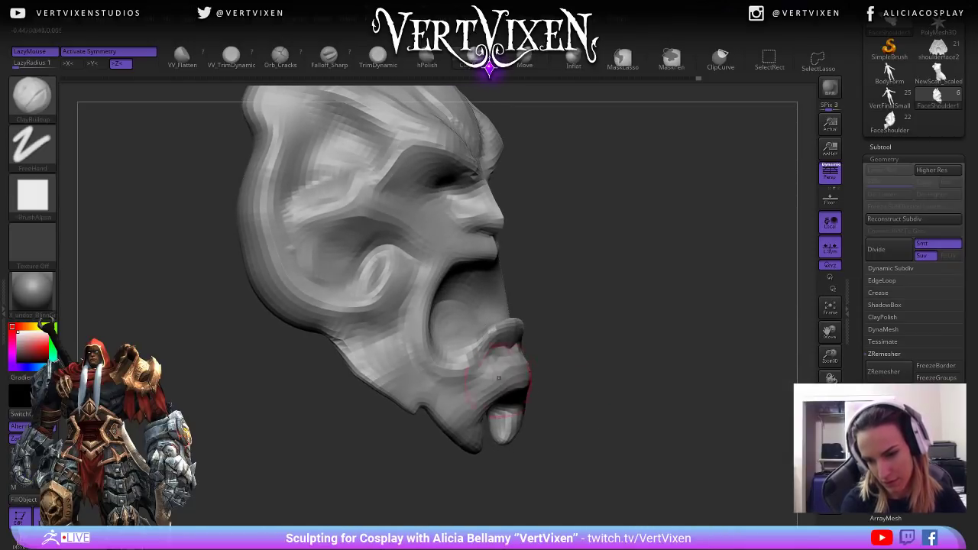
{"action": "right_click_drag", "start_coordinate": [572, 360], "coordinate": [557, 354]}
{"action": "left_click_drag", "start_coordinate": [510, 359], "coordinate": [507, 388]}
Smooth the built-up chin just above the notch between the two prongs.
{"action": "mouse_move", "coordinate": [663, 405]}
{"action": "right_mouse_down"}
{"action": "mouse_move", "coordinate": [618, 415]}
{"action": "mouse_move", "coordinate": [646, 407]}
{"action": "right_mouse_up"}
{"action": "mouse_move", "coordinate": [564, 448]}
{"action": "right_mouse_down"}
{"action": "mouse_move", "coordinate": [604, 463]}
{"action": "mouse_move", "coordinate": [622, 489]}
{"action": "mouse_move", "coordinate": [635, 460]}
{"action": "mouse_move", "coordinate": [459, 388]}
{"action": "right_mouse_up"}
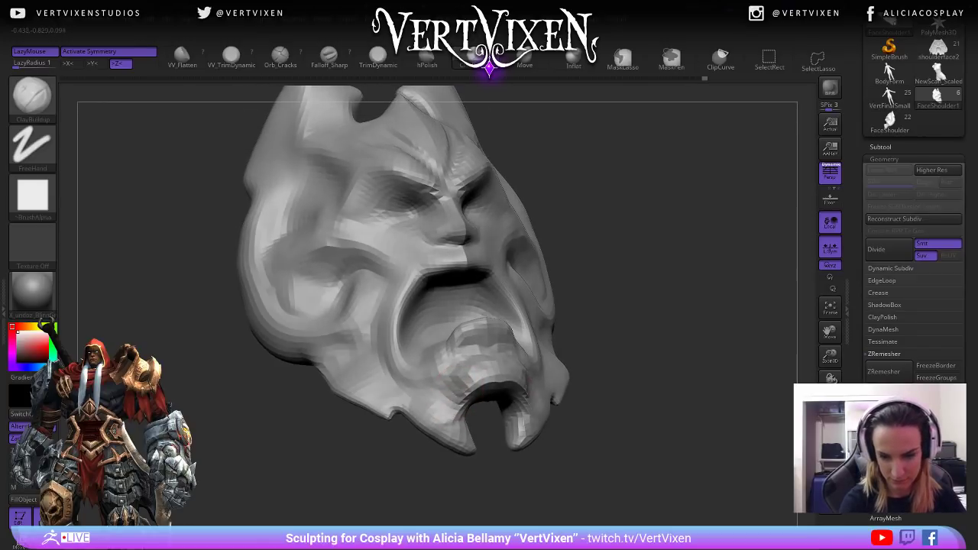
{"action": "right_click_drag", "start_coordinate": [655, 459], "coordinate": [607, 465]}
{"action": "left_click_drag", "start_coordinate": [526, 413], "coordinate": [546, 404], "text": "shift"}
{"action": "mouse_move", "coordinate": [616, 436]}
{"action": "right_mouse_down", "text": "alt"}
{"action": "mouse_move", "coordinate": [620, 406]}
{"action": "mouse_move", "coordinate": [625, 429]}
{"action": "right_mouse_up", "text": "alt"}
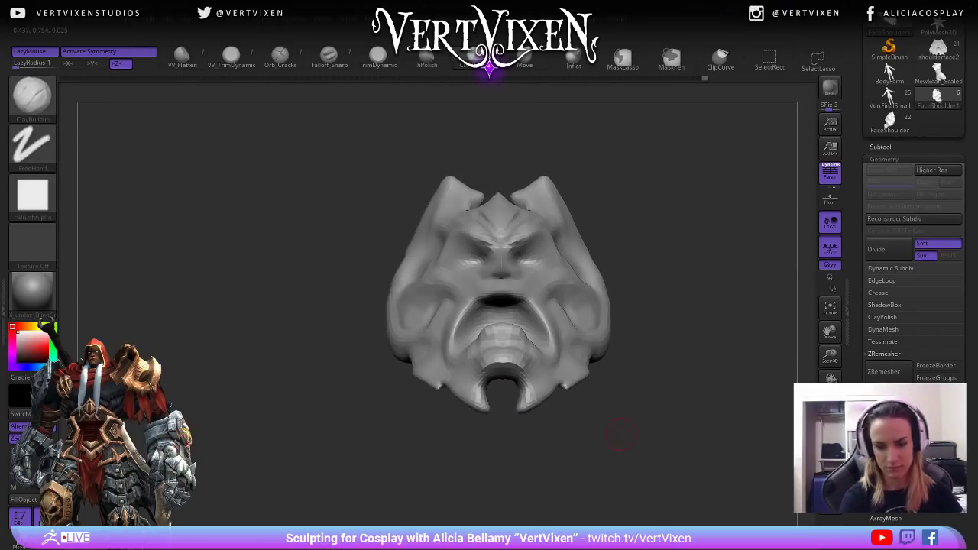
Reshape the tips of the two chin prongs symmetrically with the Move brush.
{"action": "key", "text": "b"}
{"action": "key", "text": "m"}
{"action": "key", "text": "v"}
{"action": "left_click_drag", "start_coordinate": [646, 329], "coordinate": [639, 388]}
{"action": "mouse_move", "coordinate": [639, 388]}
{"action": "right_mouse_down", "text": "ctrl"}
{"action": "mouse_move", "coordinate": [625, 396]}
{"action": "mouse_move", "coordinate": [621, 425]}
{"action": "right_mouse_up", "text": "ctrl"}
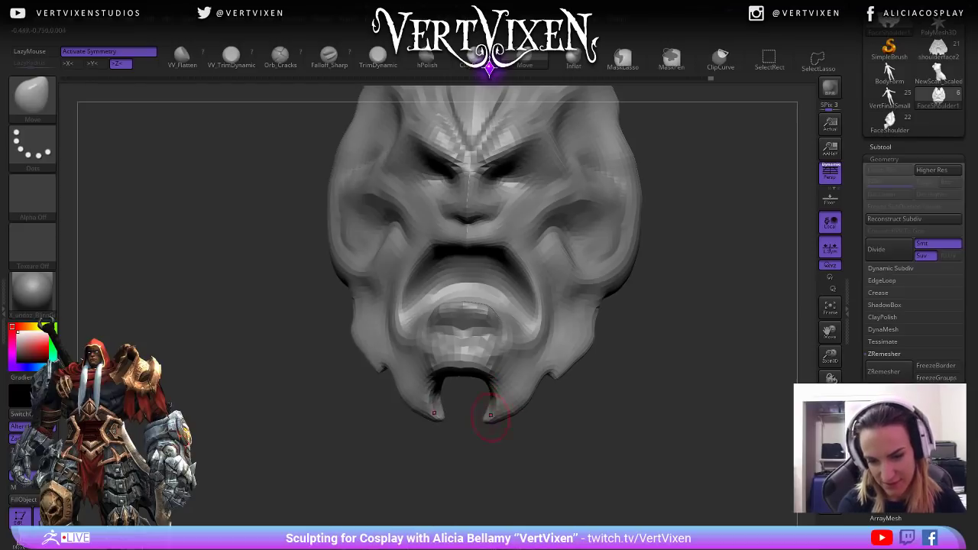
{"action": "left_click_drag", "start_coordinate": [625, 408], "coordinate": [558, 445], "text": "alt"}
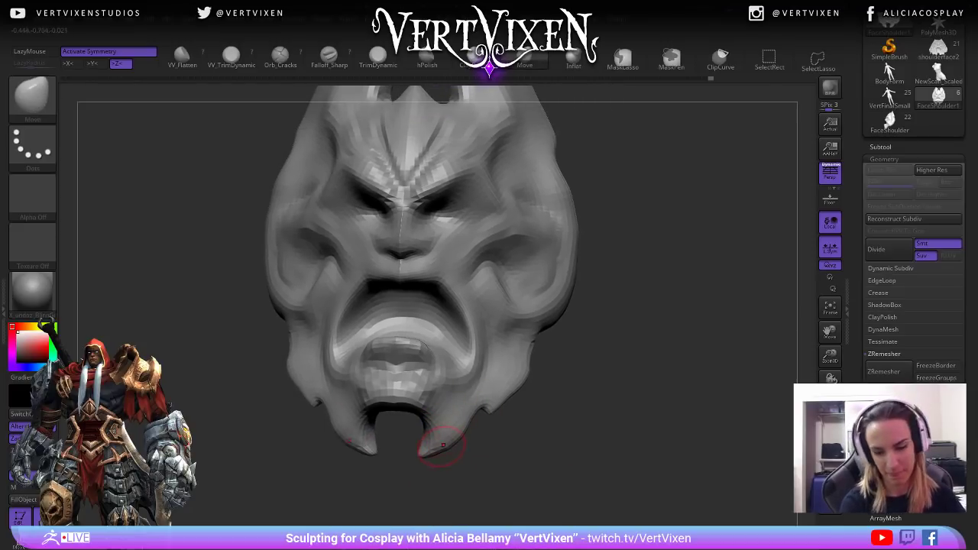
{"action": "mouse_move", "coordinate": [476, 465]}
{"action": "left_mouse_down"}
{"action": "mouse_move", "coordinate": [618, 434]}
{"action": "mouse_move", "coordinate": [500, 375]}
{"action": "mouse_move", "coordinate": [514, 373]}
{"action": "left_mouse_up"}
Build up the rim around the open mouth with the ClayBuildup brush and smooth it.
{"action": "key", "text": "b"}
{"action": "key", "text": "c"}
{"action": "key", "text": "b"}
{"action": "left_click_drag", "start_coordinate": [379, 278], "coordinate": [342, 336]}
{"action": "left_click_drag", "start_coordinate": [367, 284], "coordinate": [343, 346], "text": "shift"}
{"action": "left_click_drag", "start_coordinate": [504, 375], "coordinate": [467, 378]}
{"action": "mouse_move", "coordinate": [531, 392]}
{"action": "left_mouse_down"}
{"action": "mouse_move", "coordinate": [544, 428]}
{"action": "mouse_move", "coordinate": [481, 425]}
{"action": "left_mouse_up"}
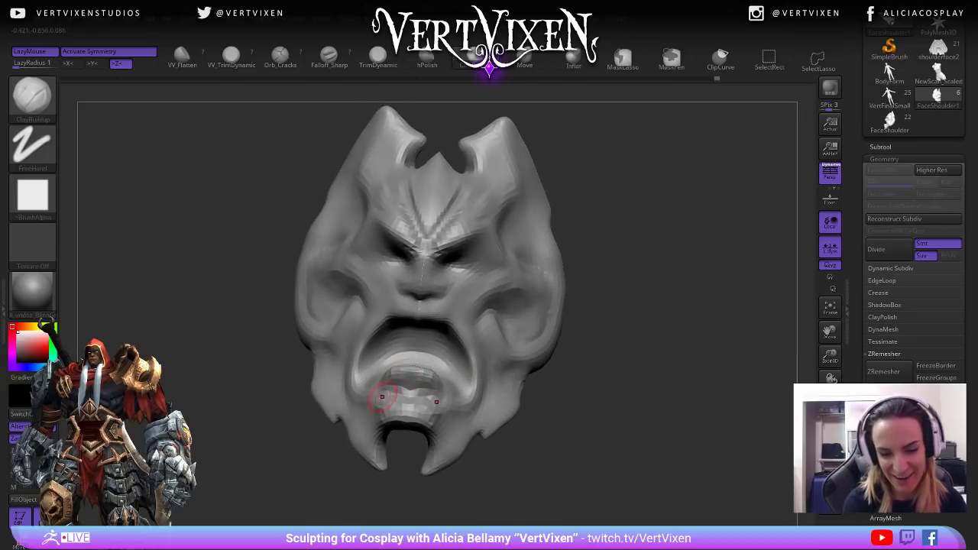
Smooth the lower lip across its front, checking its shape in profile.
{"action": "right_click_drag", "start_coordinate": [382, 397], "coordinate": [383, 376]}
{"action": "left_click_drag", "start_coordinate": [575, 361], "coordinate": [558, 363]}
{"action": "left_click_drag", "start_coordinate": [428, 382], "coordinate": [390, 388], "text": "shift"}
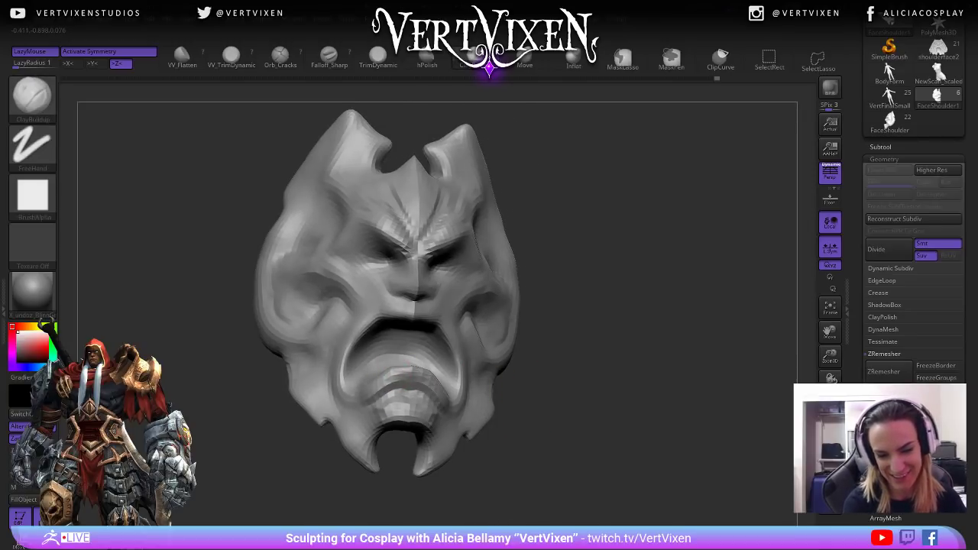
{"action": "left_click_drag", "start_coordinate": [617, 436], "coordinate": [400, 387]}
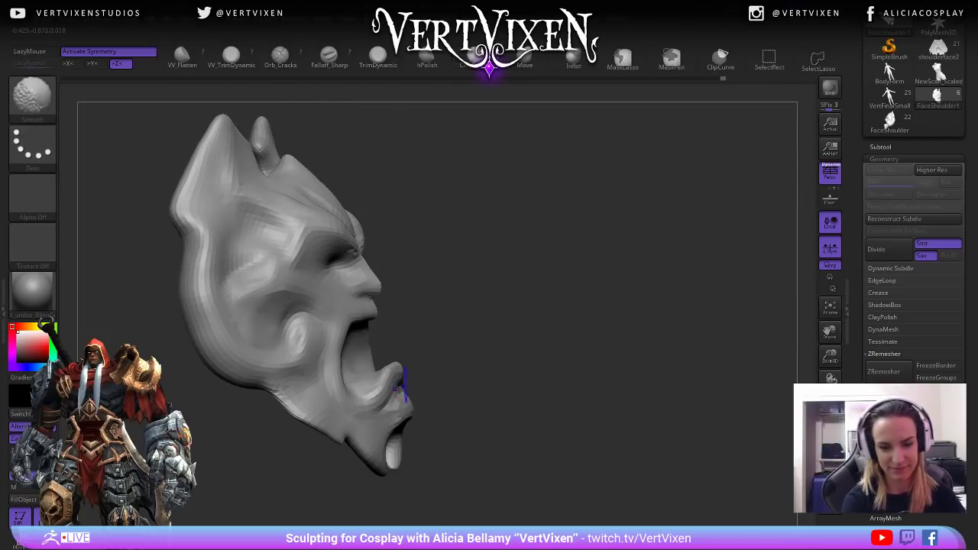
{"action": "right_click_drag", "start_coordinate": [401, 386], "coordinate": [560, 387]}
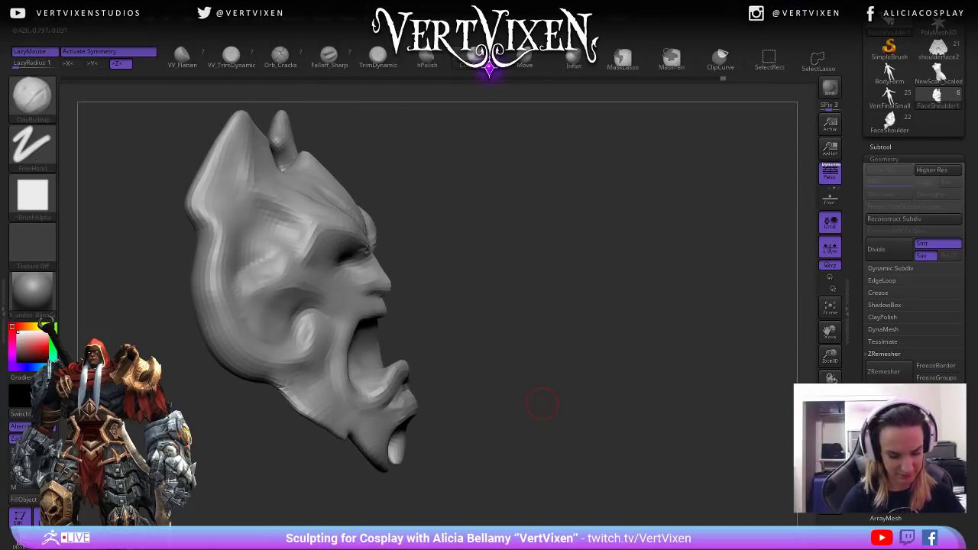
Refine the protruding lower lip and the crease separating it from the chin with ClayBuildup strokes.
{"action": "mouse_move", "coordinate": [540, 405]}
{"action": "left_mouse_down", "text": "shift"}
{"action": "mouse_move", "coordinate": [586, 313]}
{"action": "mouse_move", "coordinate": [565, 344]}
{"action": "mouse_move", "coordinate": [535, 305]}
{"action": "mouse_move", "coordinate": [577, 335]}
{"action": "left_mouse_up", "text": "shift"}
{"action": "left_click_drag", "start_coordinate": [437, 345], "coordinate": [395, 359]}
{"action": "right_click", "coordinate": [393, 365]}
{"action": "right_click", "coordinate": [407, 379]}
{"action": "mouse_move", "coordinate": [580, 359]}
{"action": "left_mouse_down"}
{"action": "mouse_move", "coordinate": [592, 331]}
{"action": "mouse_move", "coordinate": [557, 389]}
{"action": "left_mouse_up"}
{"action": "left_click_drag", "start_coordinate": [611, 375], "coordinate": [711, 344]}
Adjust the mask's outer edge behind the cheek using an enlarged Move brush, and smooth the cheek beside it.
{"action": "key", "text": "shift+d"}
{"action": "left_click_drag", "start_coordinate": [657, 223], "coordinate": [616, 248], "text": "alt"}
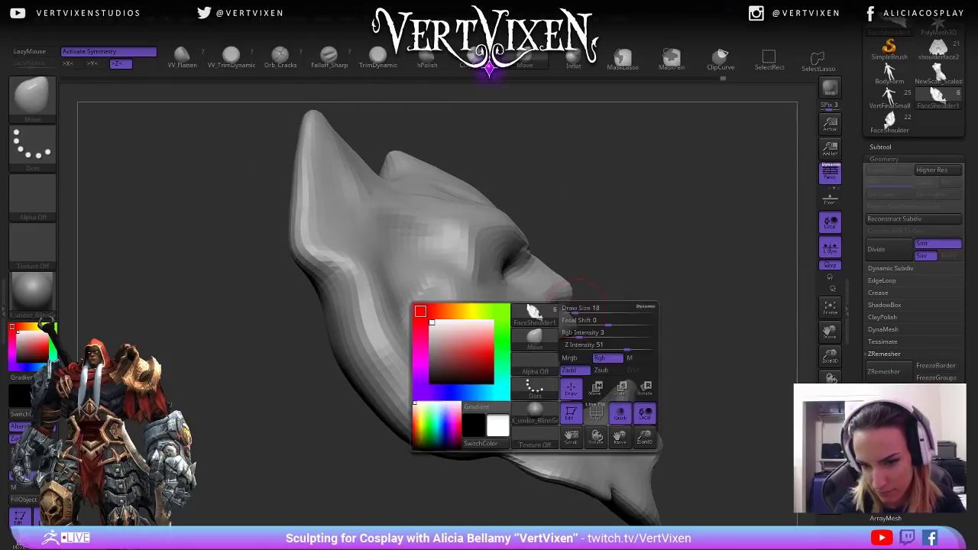
{"action": "right_click", "coordinate": [535, 336]}
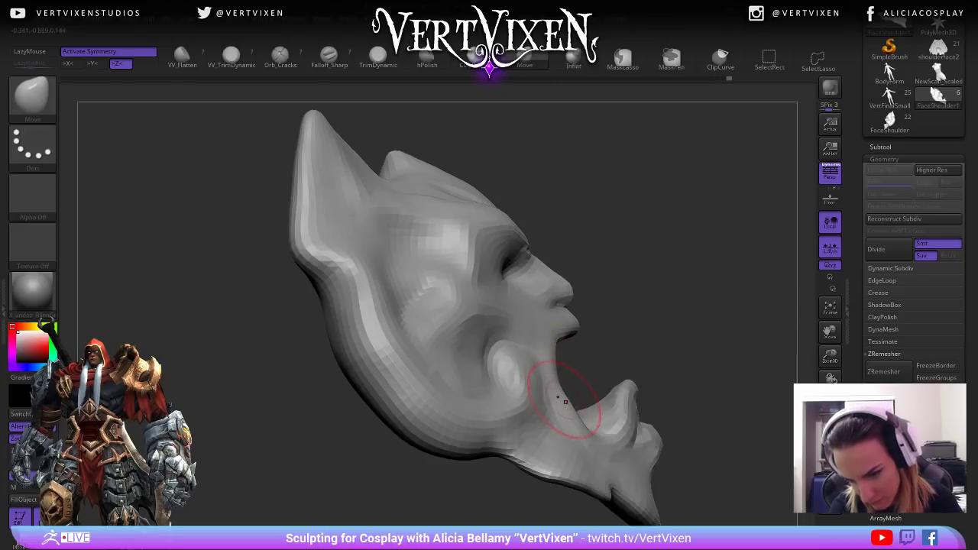
{"action": "mouse_move", "coordinate": [661, 310]}
{"action": "left_mouse_down", "text": "alt"}
{"action": "mouse_move", "coordinate": [539, 282]}
{"action": "mouse_move", "coordinate": [552, 295]}
{"action": "left_mouse_up", "text": "alt"}
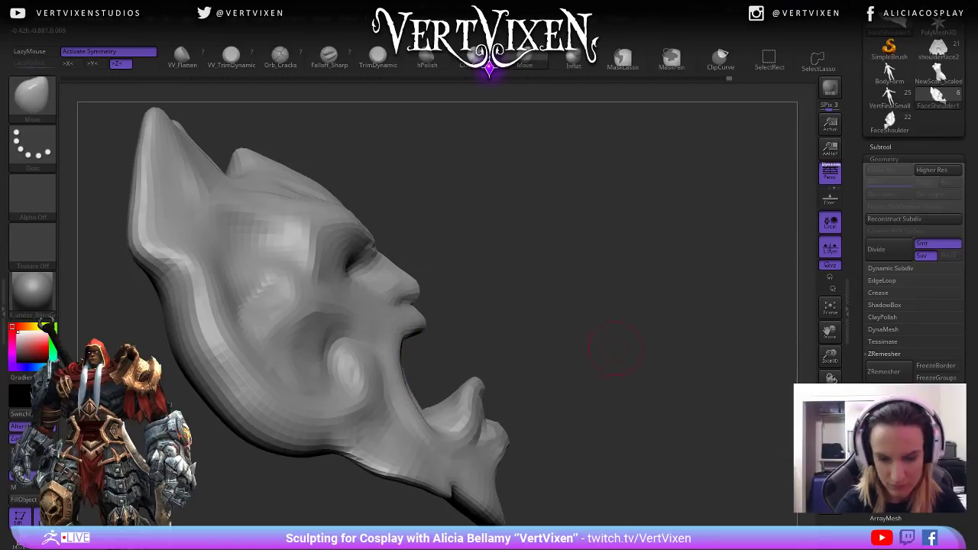
{"action": "mouse_move", "coordinate": [585, 207]}
{"action": "left_mouse_down"}
{"action": "mouse_move", "coordinate": [616, 210]}
{"action": "mouse_move", "coordinate": [607, 227]}
{"action": "left_mouse_up"}
{"action": "left_click_drag", "start_coordinate": [213, 392], "coordinate": [207, 383]}
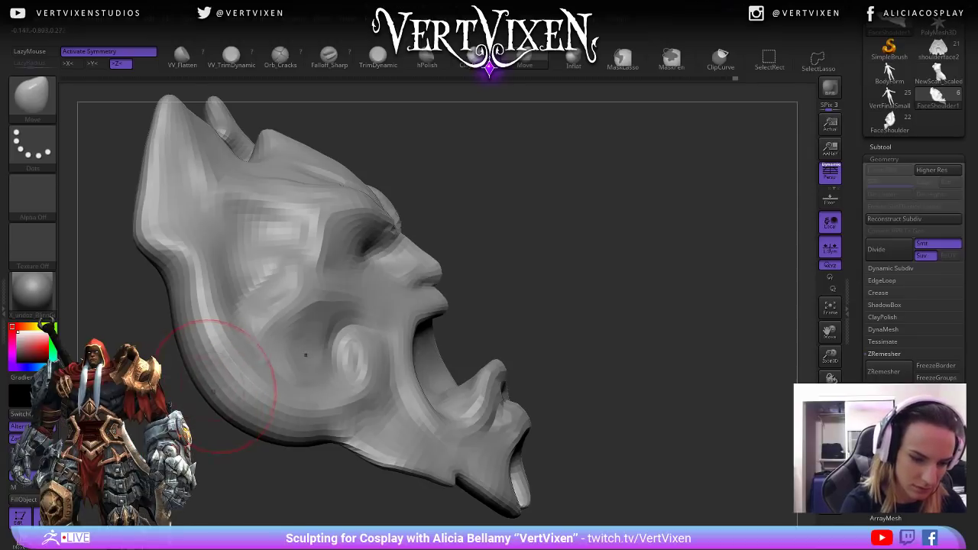
{"action": "left_click_drag", "start_coordinate": [534, 248], "coordinate": [482, 252]}
{"action": "left_click_drag", "start_coordinate": [238, 341], "coordinate": [304, 332], "text": "shift"}
Switch to the ClayBuildup brush, adjust its draw size and bring the mask to a front view.
{"action": "mouse_move", "coordinate": [535, 252]}
{"action": "left_mouse_down", "text": "alt"}
{"action": "mouse_move", "coordinate": [535, 199]}
{"action": "mouse_move", "coordinate": [589, 202]}
{"action": "left_mouse_up", "text": "alt"}
{"action": "mouse_move", "coordinate": [658, 367]}
{"action": "left_mouse_down"}
{"action": "mouse_move", "coordinate": [566, 367]}
{"action": "mouse_move", "coordinate": [519, 382]}
{"action": "mouse_move", "coordinate": [568, 384]}
{"action": "left_mouse_up"}
{"action": "key", "text": "space"}
{"action": "key", "text": "b"}
{"action": "key", "text": "c"}
{"action": "key", "text": "b"}
{"action": "key", "text": "space"}
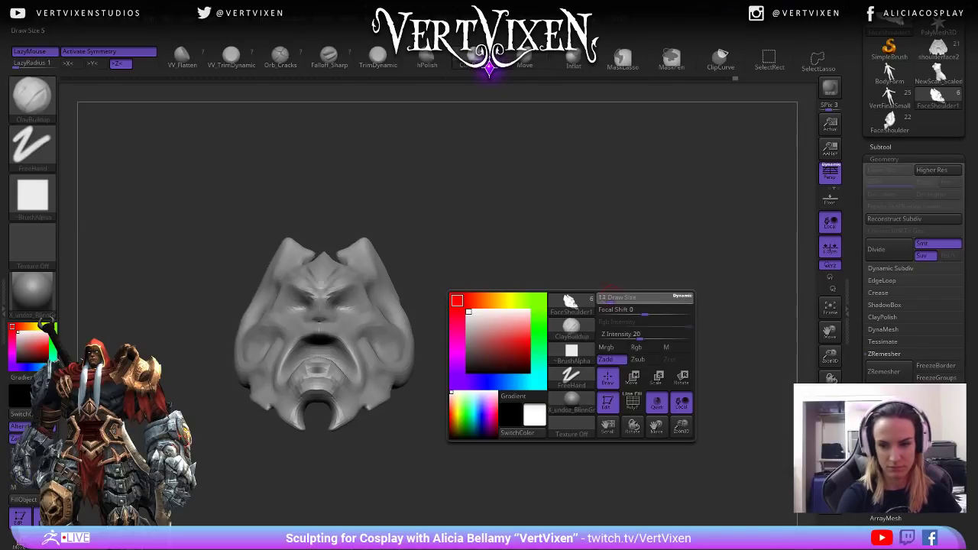
{"action": "left_click_drag", "start_coordinate": [613, 298], "coordinate": [617, 298]}
{"action": "mouse_move", "coordinate": [642, 336]}
{"action": "left_mouse_down"}
{"action": "mouse_move", "coordinate": [648, 402]}
{"action": "mouse_move", "coordinate": [676, 391]}
{"action": "mouse_move", "coordinate": [594, 331]}
{"action": "mouse_move", "coordinate": [607, 350]}
{"action": "left_mouse_up"}
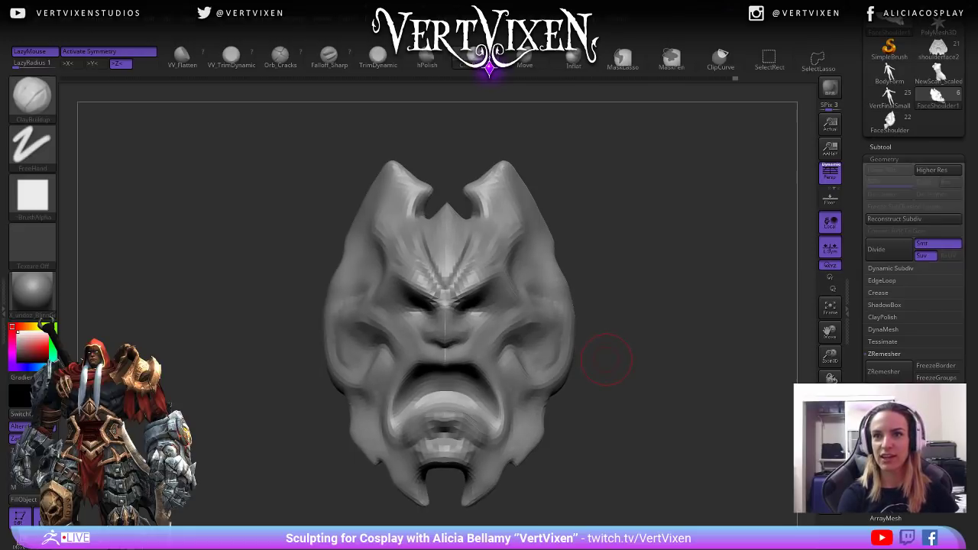
Adjust the face around the nose and cheek with the Move brush, checking it from several angles.
{"action": "mouse_move", "coordinate": [627, 348]}
{"action": "left_mouse_down"}
{"action": "mouse_move", "coordinate": [604, 335]}
{"action": "mouse_move", "coordinate": [619, 389]}
{"action": "mouse_move", "coordinate": [514, 334]}
{"action": "left_mouse_up"}
{"action": "key", "text": "b"}
{"action": "key", "text": "m"}
{"action": "key", "text": "v"}
{"action": "left_click_drag", "start_coordinate": [617, 263], "coordinate": [625, 279]}
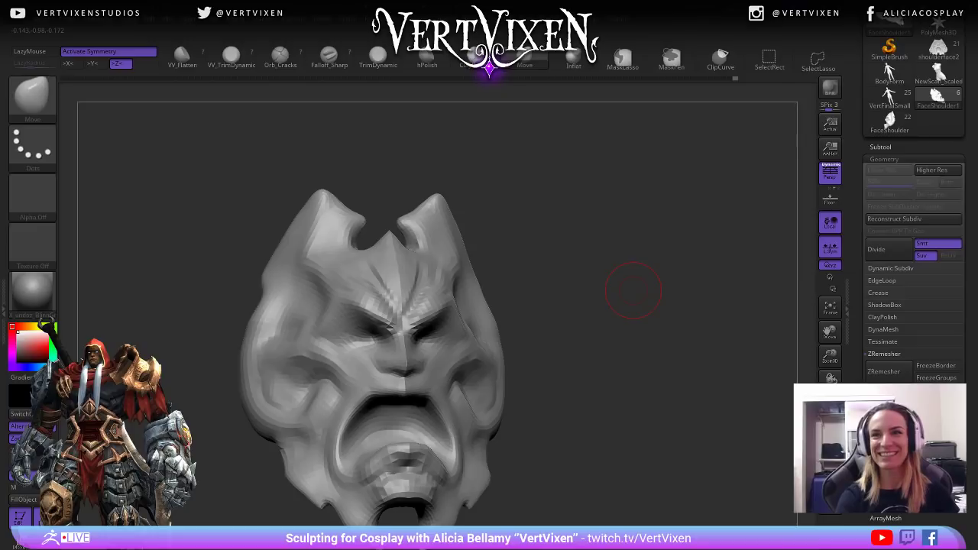
{"action": "mouse_move", "coordinate": [646, 290]}
{"action": "left_mouse_down"}
{"action": "mouse_move", "coordinate": [669, 304]}
{"action": "mouse_move", "coordinate": [518, 320]}
{"action": "left_mouse_up"}
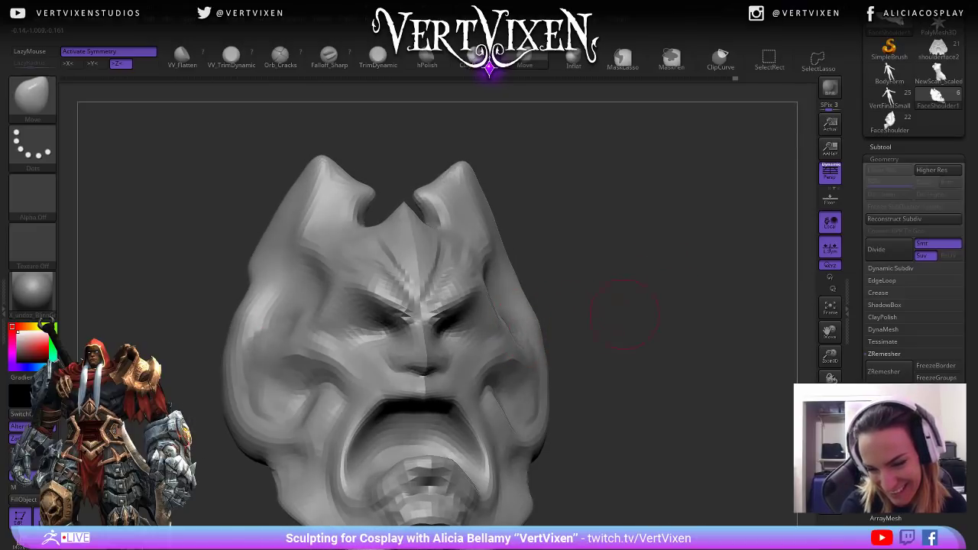
{"action": "left_click_drag", "start_coordinate": [615, 315], "coordinate": [524, 350], "text": "shift"}
{"action": "mouse_move", "coordinate": [535, 343]}
{"action": "right_mouse_down"}
{"action": "mouse_move", "coordinate": [527, 332]}
{"action": "mouse_move", "coordinate": [544, 326]}
{"action": "right_mouse_up"}
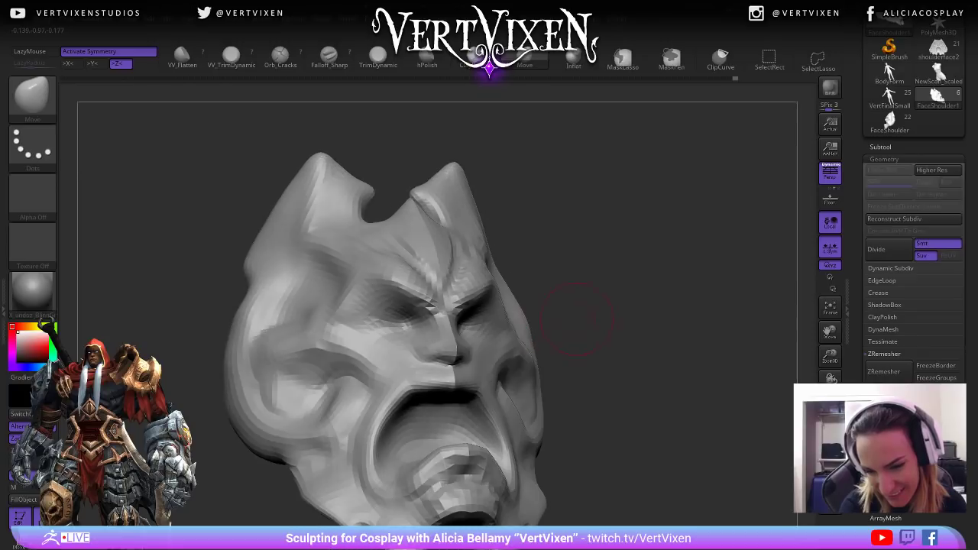
{"action": "mouse_move", "coordinate": [587, 359]}
{"action": "left_mouse_down"}
{"action": "mouse_move", "coordinate": [579, 334]}
{"action": "mouse_move", "coordinate": [596, 321]}
{"action": "mouse_move", "coordinate": [595, 292]}
{"action": "mouse_move", "coordinate": [573, 302]}
{"action": "mouse_move", "coordinate": [625, 309]}
{"action": "mouse_move", "coordinate": [628, 259]}
{"action": "mouse_move", "coordinate": [622, 301]}
{"action": "mouse_move", "coordinate": [596, 313]}
{"action": "left_mouse_up"}
{"action": "left_click_drag", "start_coordinate": [430, 362], "coordinate": [435, 369]}
{"action": "mouse_move", "coordinate": [680, 329]}
{"action": "left_mouse_down"}
{"action": "mouse_move", "coordinate": [655, 334]}
{"action": "mouse_move", "coordinate": [640, 290]}
{"action": "left_mouse_up"}
Reduce the brush size and return to the ClayBuildup brush for detailing around the eyes and nose.
{"action": "key", "text": "space"}
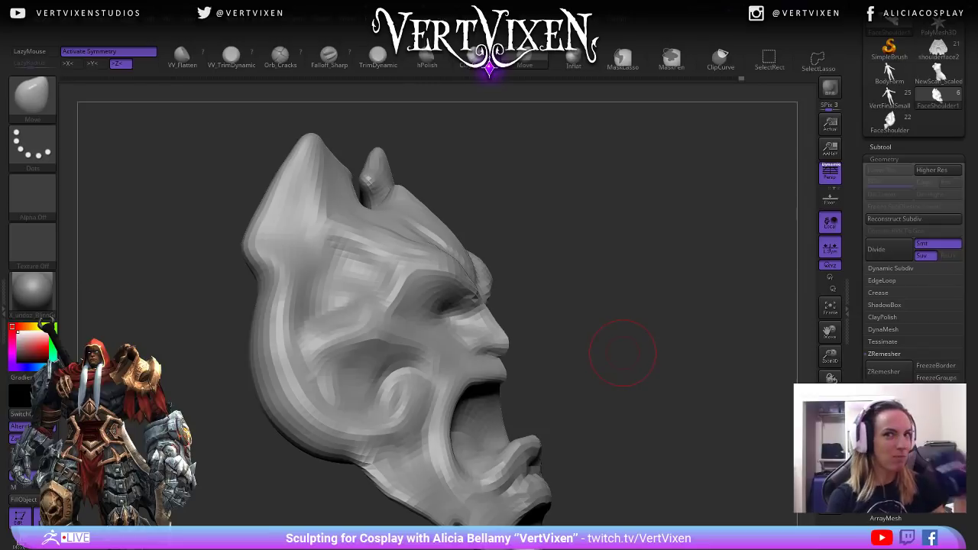
{"action": "left_click_drag", "start_coordinate": [622, 354], "coordinate": [580, 382]}
{"action": "key", "text": "space"}
{"action": "left_click_drag", "start_coordinate": [637, 334], "coordinate": [621, 334]}
{"action": "left_click_drag", "start_coordinate": [667, 216], "coordinate": [633, 249]}
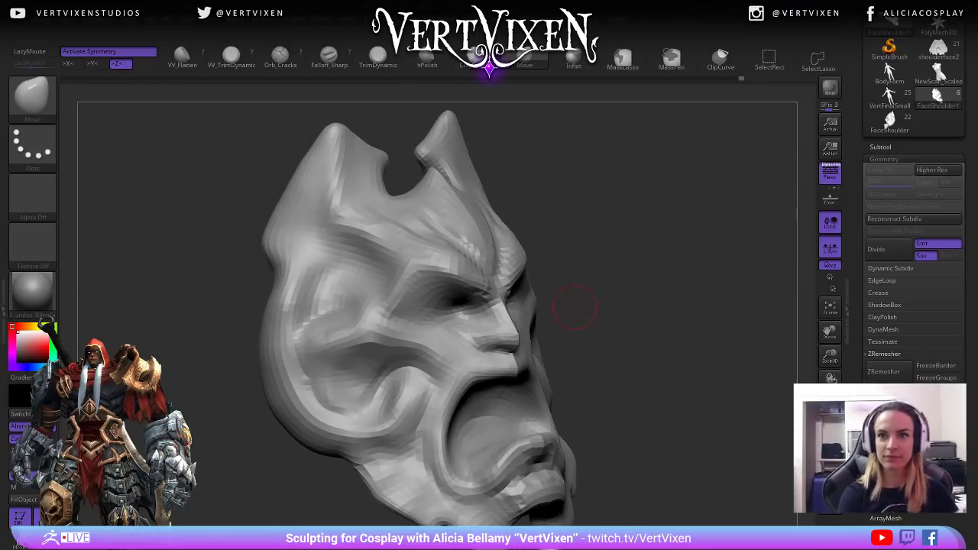
{"action": "key", "text": "b"}
{"action": "key", "text": "c"}
{"action": "key", "text": "b"}
{"action": "key", "text": "space"}
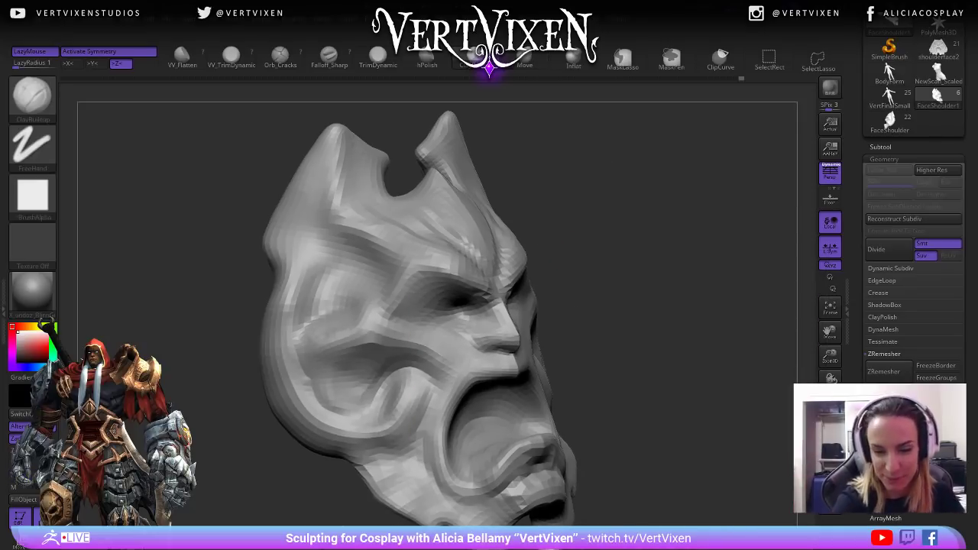
{"action": "left_click_drag", "start_coordinate": [575, 264], "coordinate": [468, 336]}
{"action": "left_click_drag", "start_coordinate": [665, 295], "coordinate": [570, 302]}
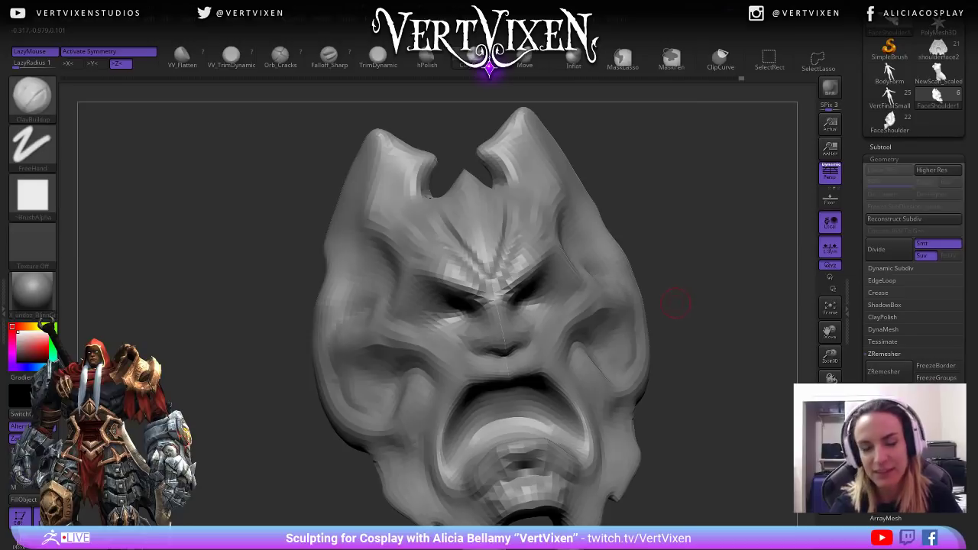
Remesh the mask with ZRemesher and inspect the new surface from the side.
{"action": "left_click_drag", "start_coordinate": [711, 286], "coordinate": [679, 302], "text": "alt"}
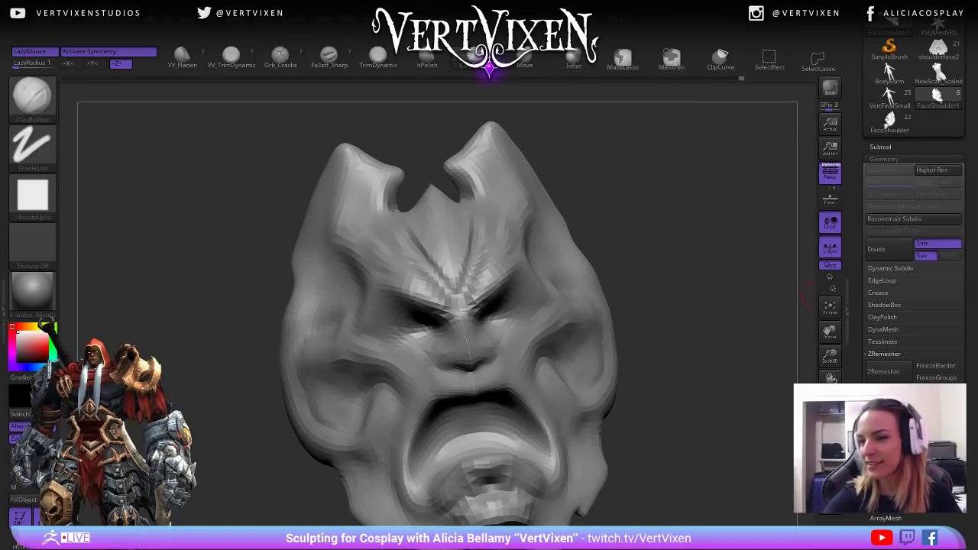
{"action": "left_click", "coordinate": [884, 159]}
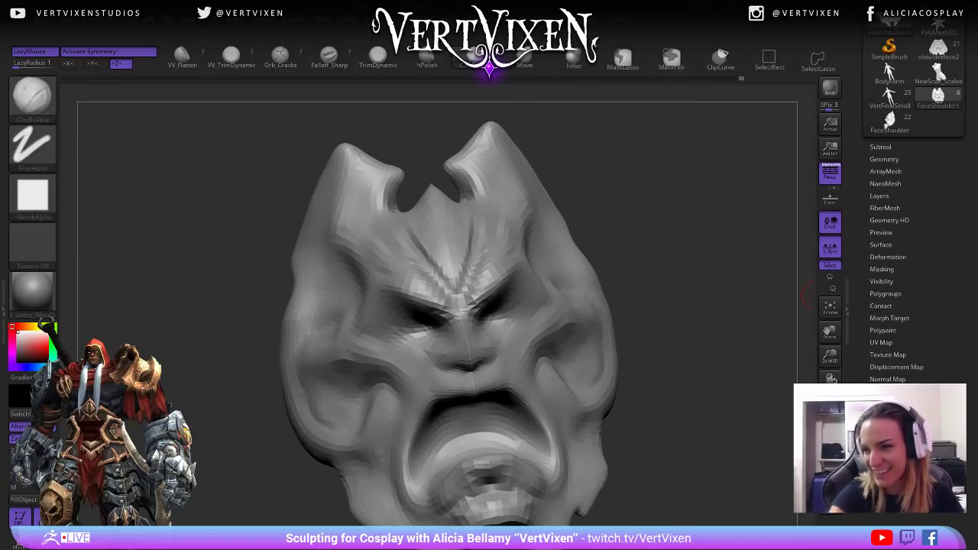
{"action": "left_click", "coordinate": [880, 147]}
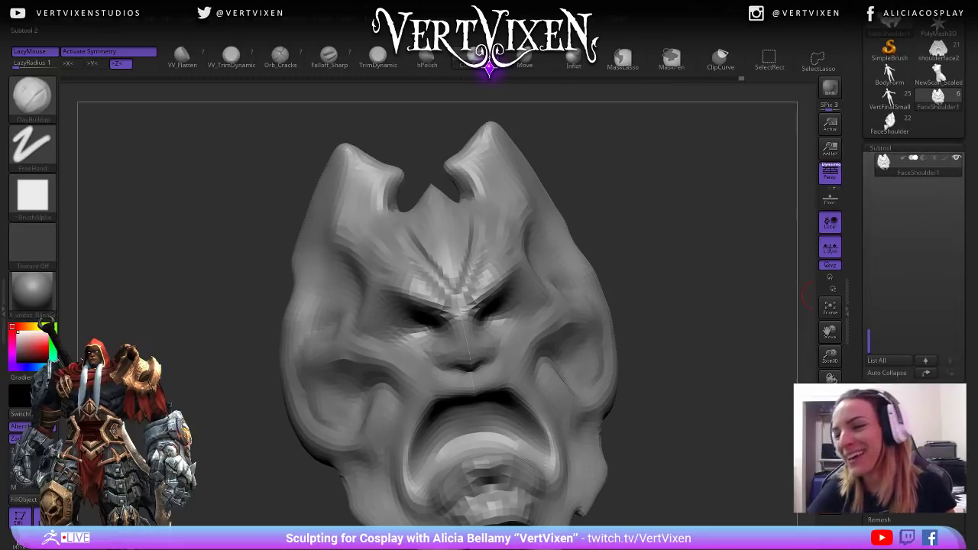
{"action": "left_click", "coordinate": [881, 148]}
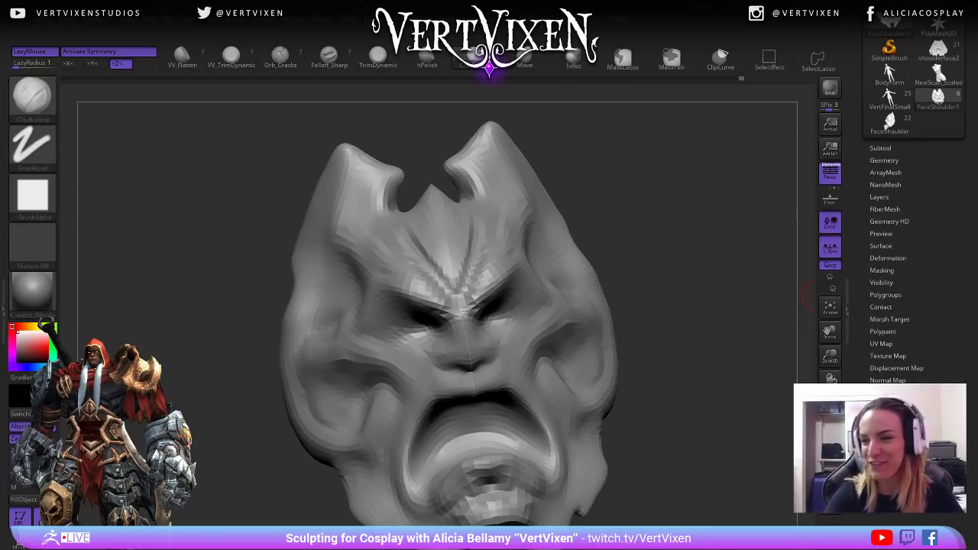
{"action": "left_click", "coordinate": [884, 160]}
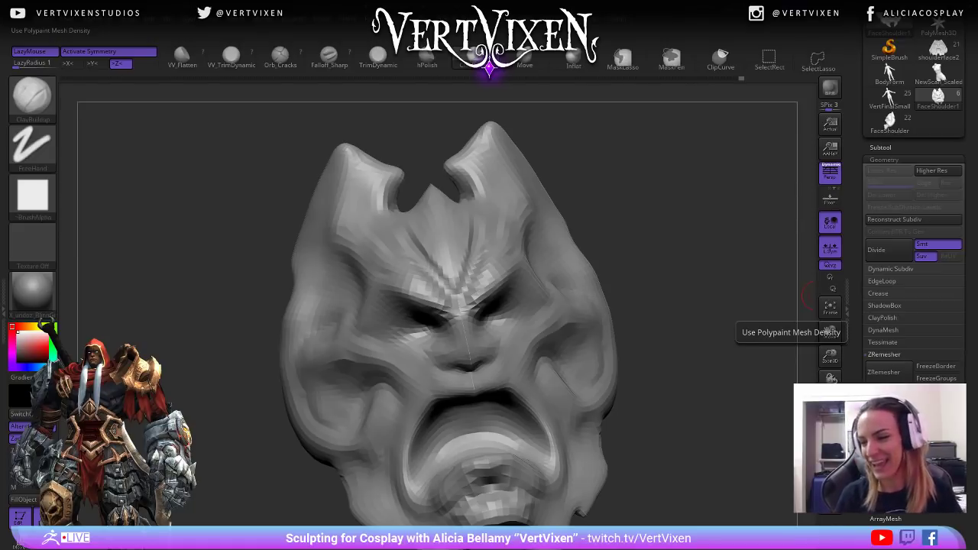
{"action": "left_click", "coordinate": [883, 372]}
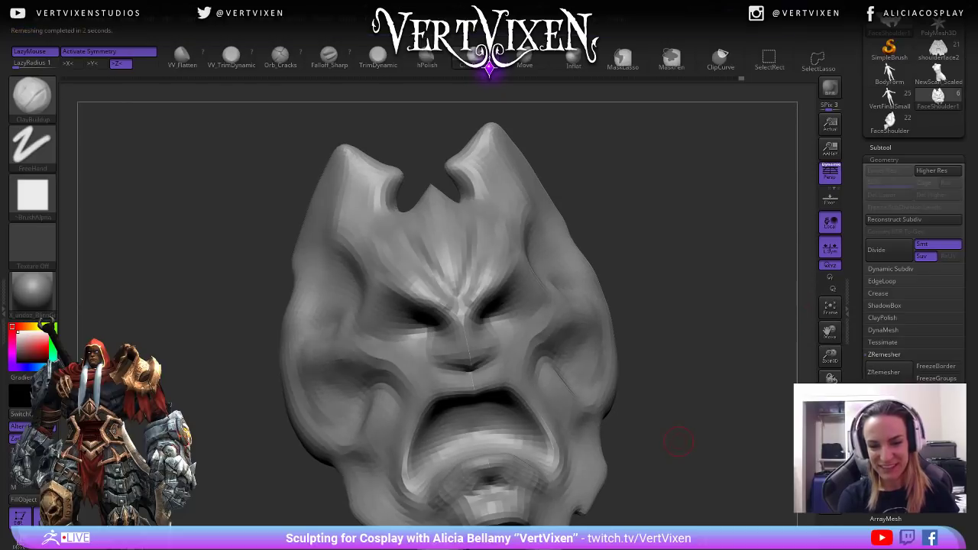
{"action": "mouse_move", "coordinate": [679, 429]}
{"action": "left_mouse_down"}
{"action": "mouse_move", "coordinate": [687, 426]}
{"action": "mouse_move", "coordinate": [672, 427]}
{"action": "left_mouse_up"}
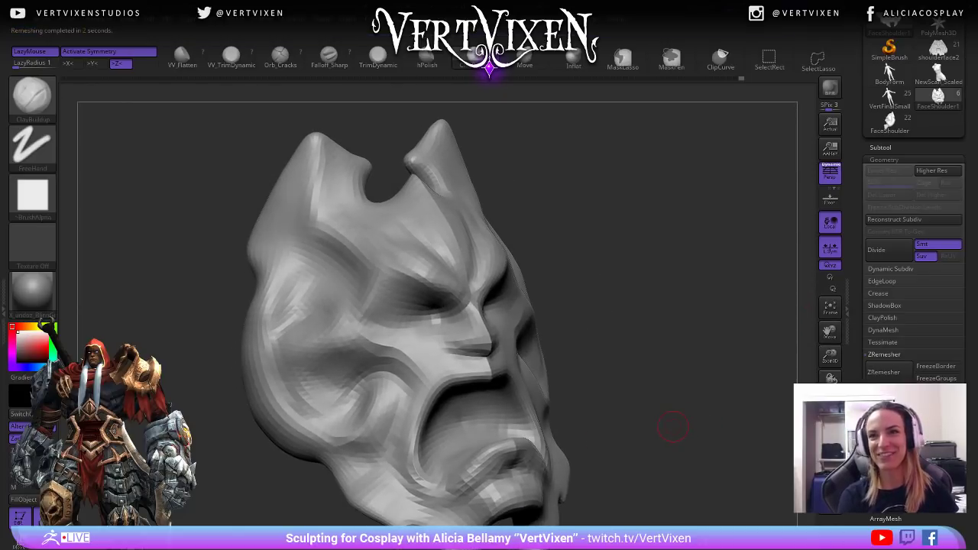
{"action": "mouse_move", "coordinate": [648, 302]}
{"action": "left_mouse_down"}
{"action": "mouse_move", "coordinate": [699, 288]}
{"action": "mouse_move", "coordinate": [669, 332]}
{"action": "left_mouse_up"}
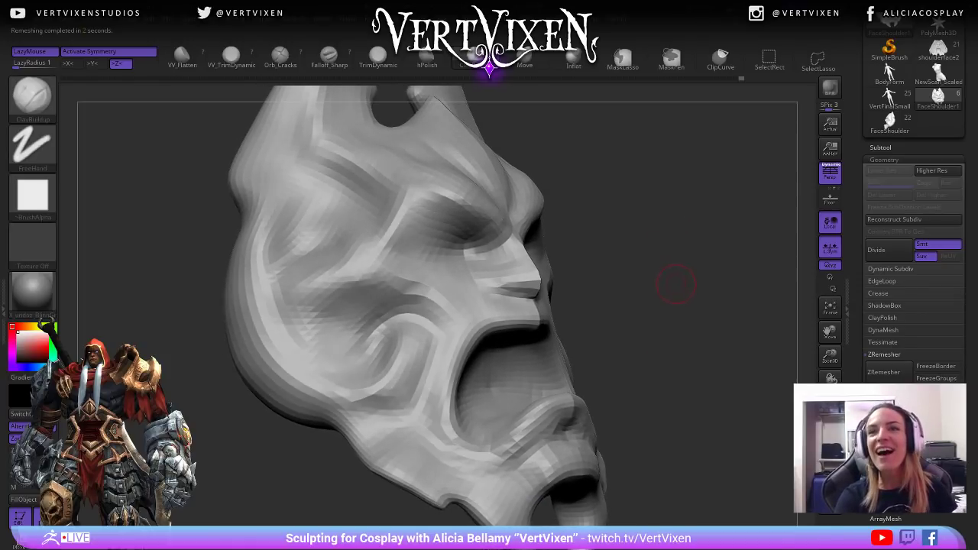
Build up the cheekbone beside the nose with the ClayBuildup brush and smooth the strokes.
{"action": "mouse_move", "coordinate": [659, 260]}
{"action": "left_mouse_down"}
{"action": "mouse_move", "coordinate": [655, 252]}
{"action": "mouse_move", "coordinate": [681, 252]}
{"action": "mouse_move", "coordinate": [672, 260]}
{"action": "mouse_move", "coordinate": [688, 262]}
{"action": "left_mouse_up"}
{"action": "key", "text": "b"}
{"action": "key", "text": "c"}
{"action": "key", "text": "b"}
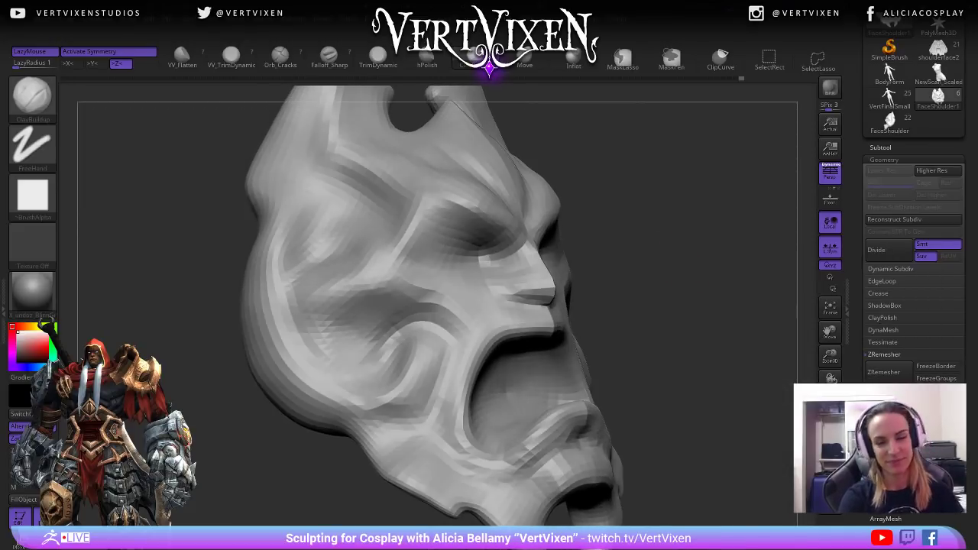
{"action": "mouse_move", "coordinate": [459, 311]}
{"action": "left_mouse_down"}
{"action": "mouse_move", "coordinate": [419, 287]}
{"action": "mouse_move", "coordinate": [402, 290]}
{"action": "left_mouse_up"}
{"action": "left_click_drag", "start_coordinate": [688, 329], "coordinate": [642, 350]}
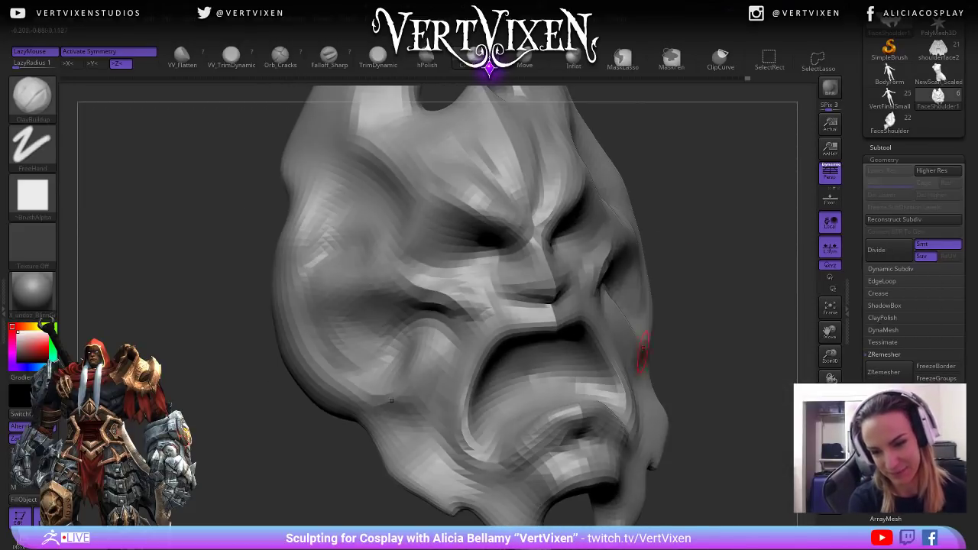
{"action": "left_click_drag", "start_coordinate": [693, 316], "coordinate": [734, 312]}
{"action": "left_click_drag", "start_coordinate": [465, 299], "coordinate": [450, 292], "text": "shift"}
{"action": "left_click_drag", "start_coordinate": [636, 316], "coordinate": [642, 393]}
{"action": "mouse_move", "coordinate": [685, 444]}
{"action": "left_mouse_down"}
{"action": "mouse_move", "coordinate": [685, 432]}
{"action": "mouse_move", "coordinate": [686, 466]}
{"action": "mouse_move", "coordinate": [683, 430]}
{"action": "mouse_move", "coordinate": [690, 442]}
{"action": "mouse_move", "coordinate": [693, 421]}
{"action": "mouse_move", "coordinate": [665, 386]}
{"action": "mouse_move", "coordinate": [627, 367]}
{"action": "left_mouse_up"}
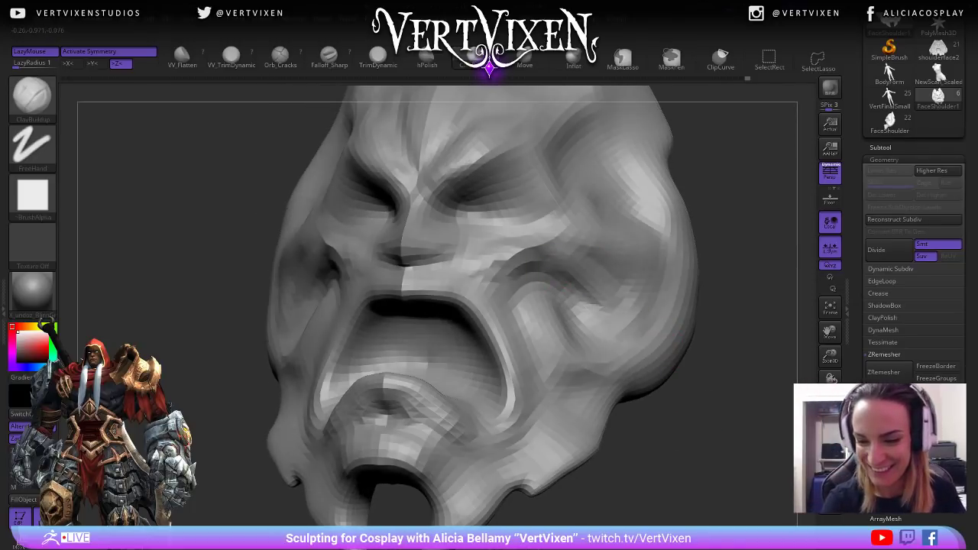
Add ClayBuildup strokes on the temple beside the outer eye and smooth them into the side of the face.
{"action": "right_click_drag", "start_coordinate": [612, 360], "coordinate": [566, 428], "text": "alt"}
{"action": "right_click_drag", "start_coordinate": [557, 382], "coordinate": [558, 333], "text": "alt"}
{"action": "right_click_drag", "start_coordinate": [562, 280], "coordinate": [543, 353], "text": "alt"}
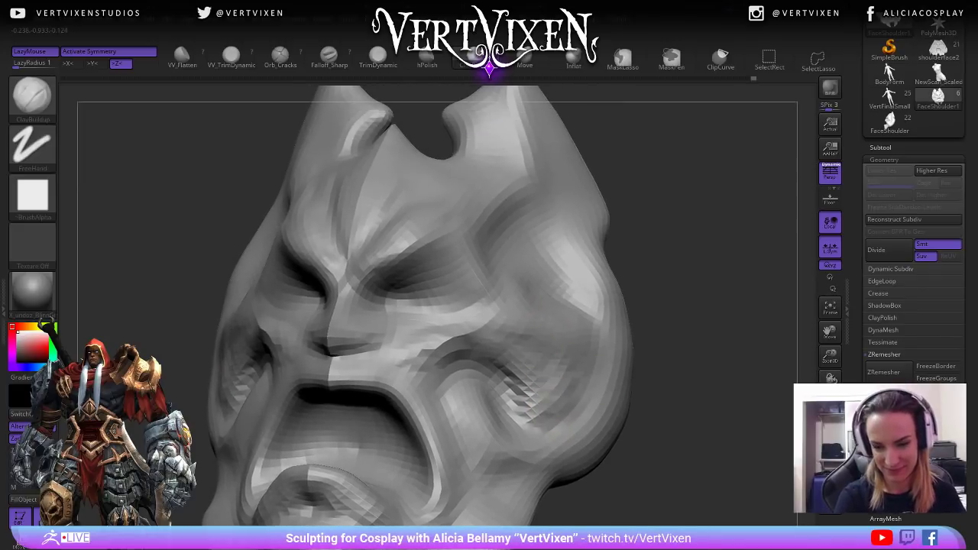
{"action": "right_click_drag", "start_coordinate": [493, 334], "coordinate": [588, 397], "text": "ctrl"}
{"action": "mouse_move", "coordinate": [514, 395]}
{"action": "right_mouse_down"}
{"action": "mouse_move", "coordinate": [581, 417]}
{"action": "mouse_move", "coordinate": [610, 447]}
{"action": "mouse_move", "coordinate": [609, 256]}
{"action": "right_mouse_up"}
{"action": "mouse_move", "coordinate": [455, 288]}
{"action": "right_mouse_down"}
{"action": "mouse_move", "coordinate": [441, 300]}
{"action": "mouse_move", "coordinate": [611, 267]}
{"action": "mouse_move", "coordinate": [589, 257]}
{"action": "mouse_move", "coordinate": [588, 299]}
{"action": "mouse_move", "coordinate": [573, 298]}
{"action": "right_mouse_up"}
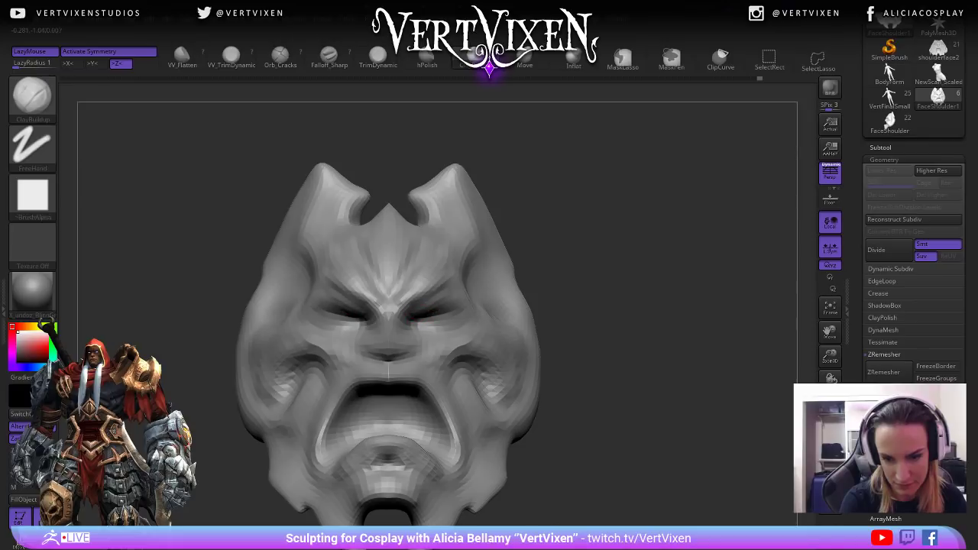
{"action": "mouse_move", "coordinate": [431, 299]}
{"action": "right_mouse_down"}
{"action": "mouse_move", "coordinate": [269, 294]}
{"action": "mouse_move", "coordinate": [447, 288]}
{"action": "mouse_move", "coordinate": [433, 289]}
{"action": "right_mouse_up"}
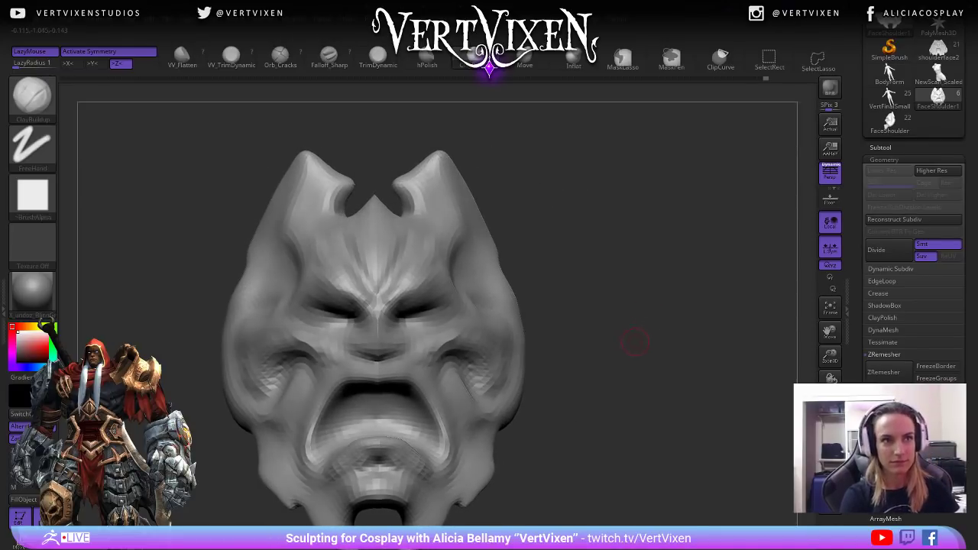
{"action": "left_click_drag", "start_coordinate": [608, 357], "coordinate": [454, 260]}
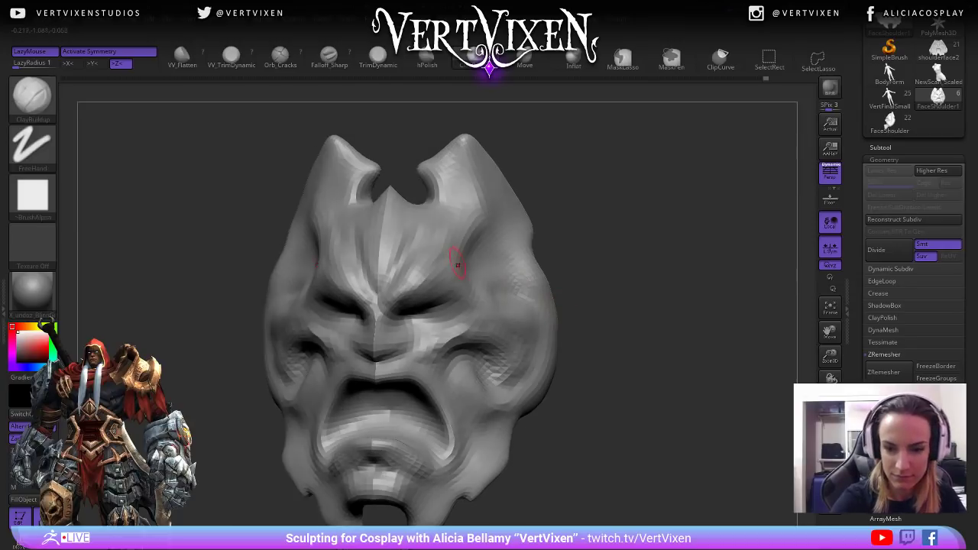
{"action": "mouse_move", "coordinate": [596, 321]}
{"action": "left_mouse_down", "text": "shift"}
{"action": "mouse_move", "coordinate": [633, 222]}
{"action": "mouse_move", "coordinate": [634, 400]}
{"action": "mouse_move", "coordinate": [596, 397]}
{"action": "left_mouse_up", "text": "shift"}
{"action": "mouse_move", "coordinate": [358, 296]}
{"action": "left_mouse_down"}
{"action": "mouse_move", "coordinate": [331, 289]}
{"action": "mouse_move", "coordinate": [295, 323]}
{"action": "mouse_move", "coordinate": [306, 328]}
{"action": "left_mouse_up"}
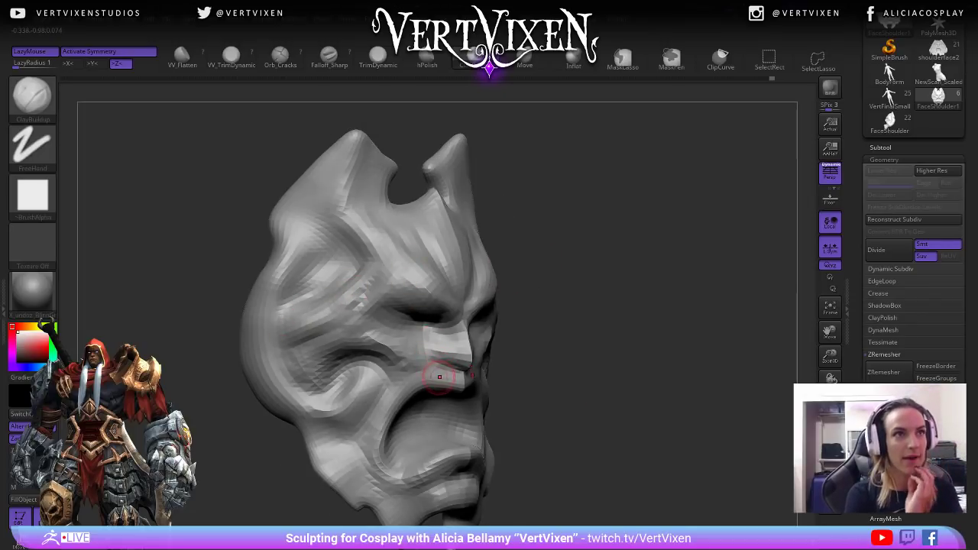
{"action": "mouse_move", "coordinate": [500, 390]}
{"action": "left_mouse_down"}
{"action": "mouse_move", "coordinate": [520, 386]}
{"action": "mouse_move", "coordinate": [513, 375]}
{"action": "mouse_move", "coordinate": [579, 389]}
{"action": "left_mouse_up"}
{"action": "left_click_drag", "start_coordinate": [359, 302], "coordinate": [298, 333], "text": "shift"}
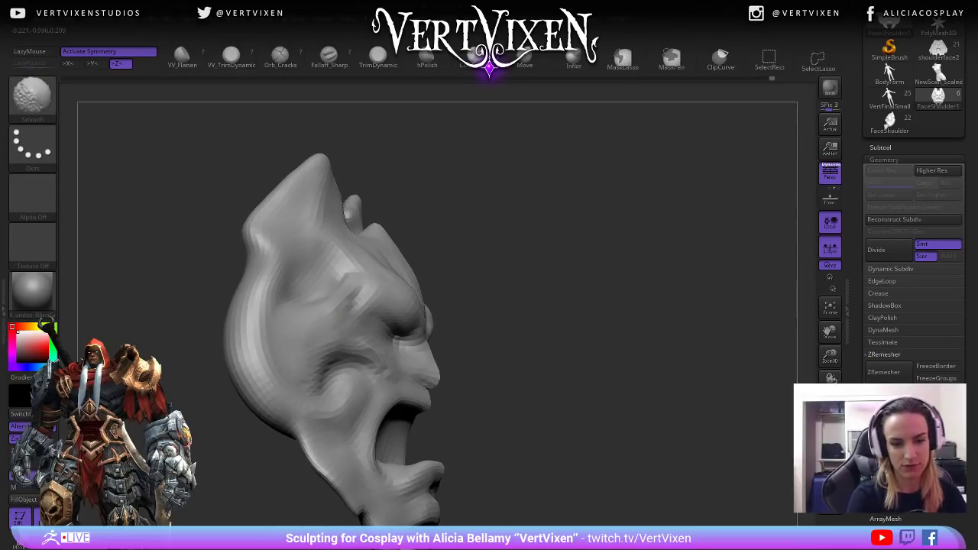
Build up a ridge from the cheekbone across the side of the face towards the outer edge and soften it.
{"action": "mouse_move", "coordinate": [624, 272]}
{"action": "left_mouse_down", "text": "alt"}
{"action": "mouse_move", "coordinate": [626, 314]}
{"action": "mouse_move", "coordinate": [644, 280]}
{"action": "mouse_move", "coordinate": [633, 324]}
{"action": "mouse_move", "coordinate": [688, 300]}
{"action": "mouse_move", "coordinate": [630, 352]}
{"action": "left_mouse_up", "text": "alt"}
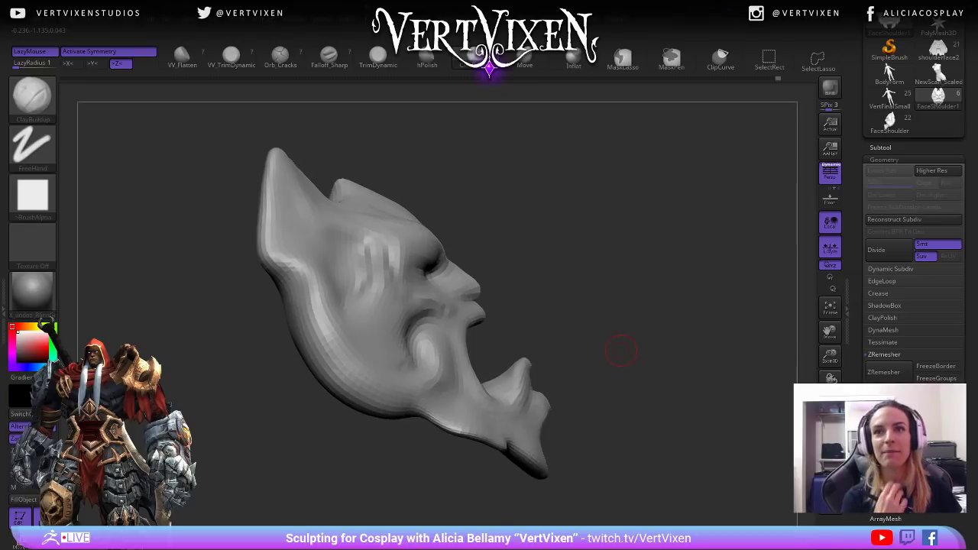
{"action": "left_click_drag", "start_coordinate": [577, 280], "coordinate": [400, 295]}
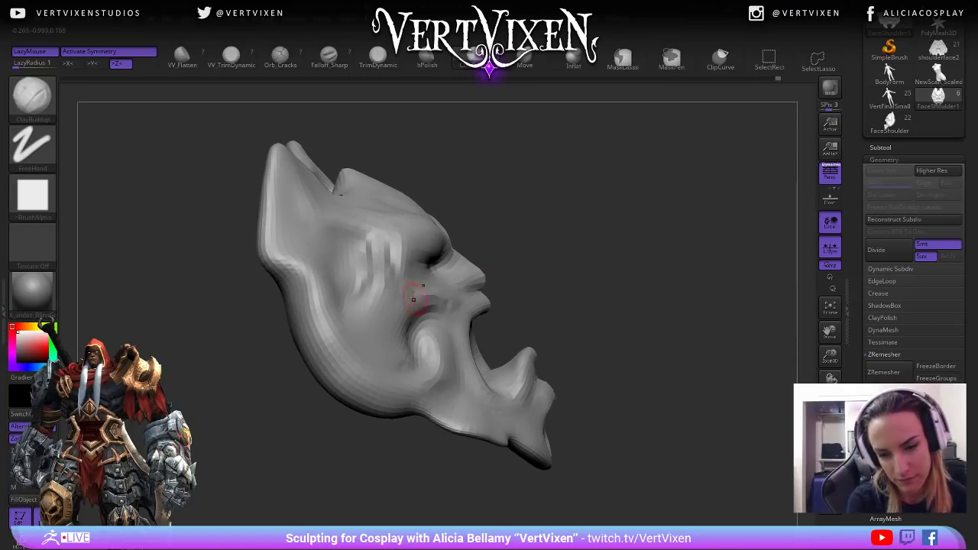
{"action": "left_click_drag", "start_coordinate": [622, 287], "coordinate": [596, 328]}
{"action": "mouse_move", "coordinate": [429, 294]}
{"action": "left_mouse_down"}
{"action": "mouse_move", "coordinate": [363, 315]}
{"action": "mouse_move", "coordinate": [340, 285]}
{"action": "left_mouse_up"}
{"action": "left_click_drag", "start_coordinate": [480, 274], "coordinate": [462, 283]}
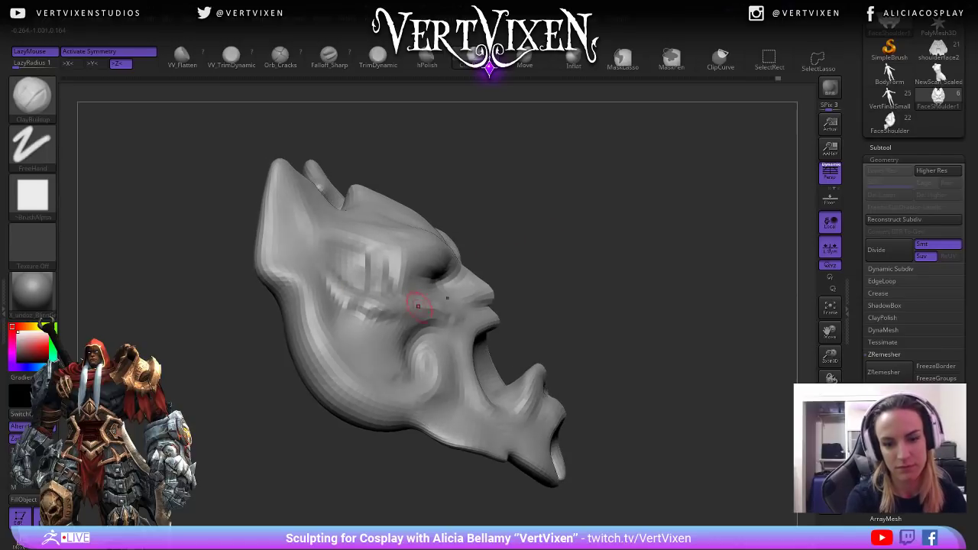
{"action": "left_click_drag", "start_coordinate": [367, 308], "coordinate": [392, 305], "text": "shift"}
{"action": "left_click_drag", "start_coordinate": [500, 291], "coordinate": [470, 321]}
{"action": "mouse_move", "coordinate": [375, 310]}
{"action": "left_mouse_down", "text": "shift"}
{"action": "mouse_move", "coordinate": [414, 303]}
{"action": "mouse_move", "coordinate": [355, 304]}
{"action": "mouse_move", "coordinate": [317, 260]}
{"action": "left_mouse_up", "text": "shift"}
Sculpt a framed hollow at the temple and a small crease below it near the outer edge.
{"action": "left_click_drag", "start_coordinate": [585, 227], "coordinate": [568, 269], "text": "alt"}
{"action": "mouse_move", "coordinate": [333, 310]}
{"action": "left_mouse_down"}
{"action": "mouse_move", "coordinate": [304, 284]}
{"action": "mouse_move", "coordinate": [323, 328]}
{"action": "left_mouse_up"}
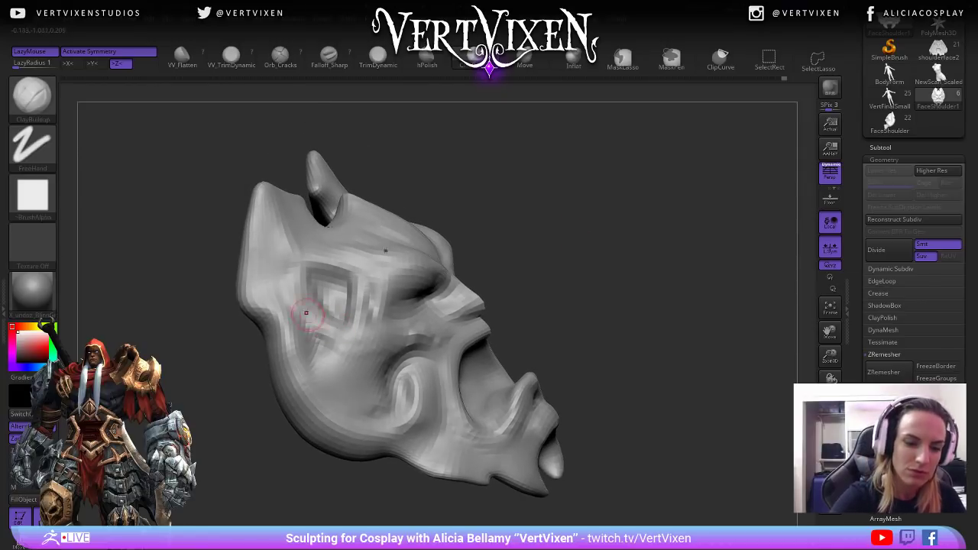
{"action": "left_click_drag", "start_coordinate": [498, 233], "coordinate": [465, 258]}
{"action": "left_click_drag", "start_coordinate": [321, 335], "coordinate": [299, 355]}
{"action": "left_click_drag", "start_coordinate": [583, 290], "coordinate": [599, 281], "text": "alt"}
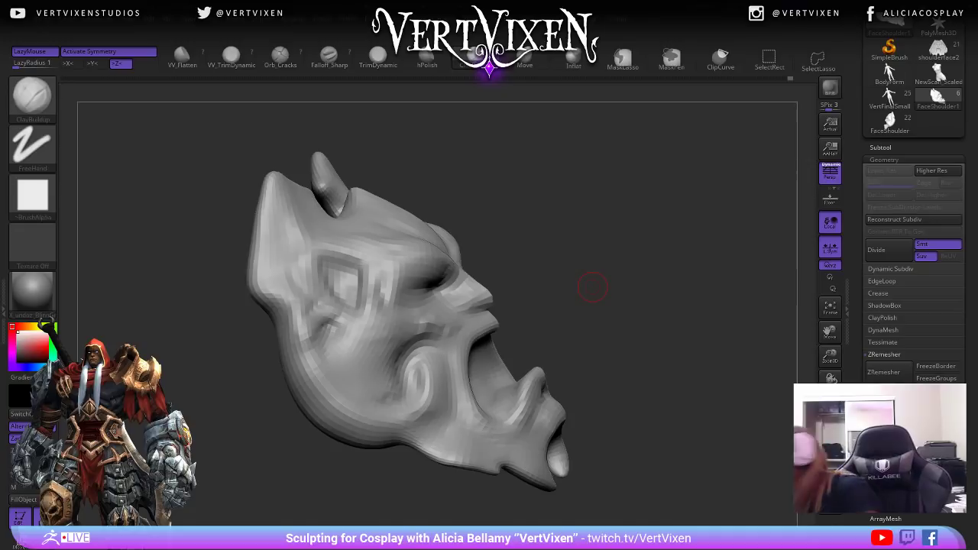
Switch to the Move brush and adjust its draw size for reshaping the mask's side silhouette.
{"action": "left_click_drag", "start_coordinate": [583, 264], "coordinate": [590, 293]}
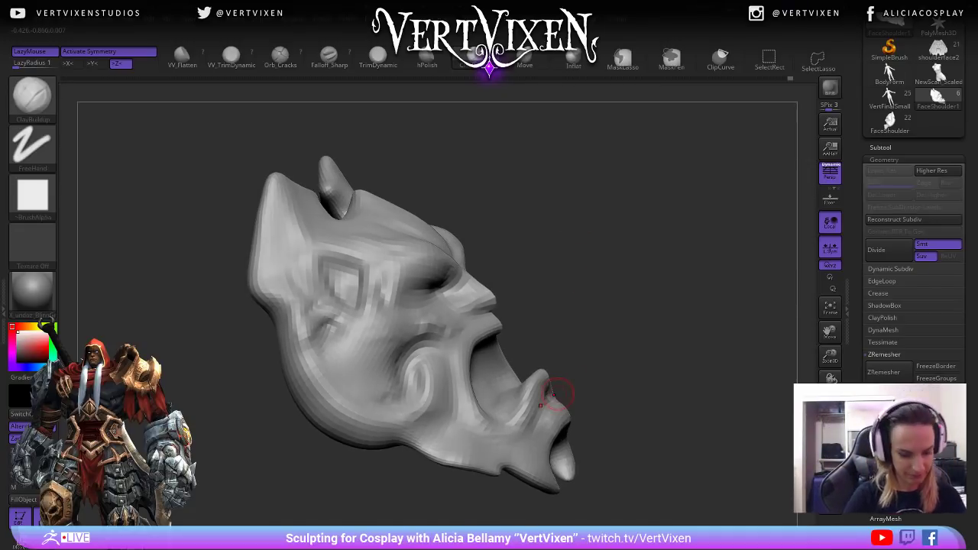
{"action": "key", "text": "b"}
{"action": "key", "text": "m"}
{"action": "key", "text": "v"}
{"action": "right_click", "coordinate": [411, 205]}
{"action": "left_click_drag", "start_coordinate": [413, 200], "coordinate": [458, 216], "text": "shift"}
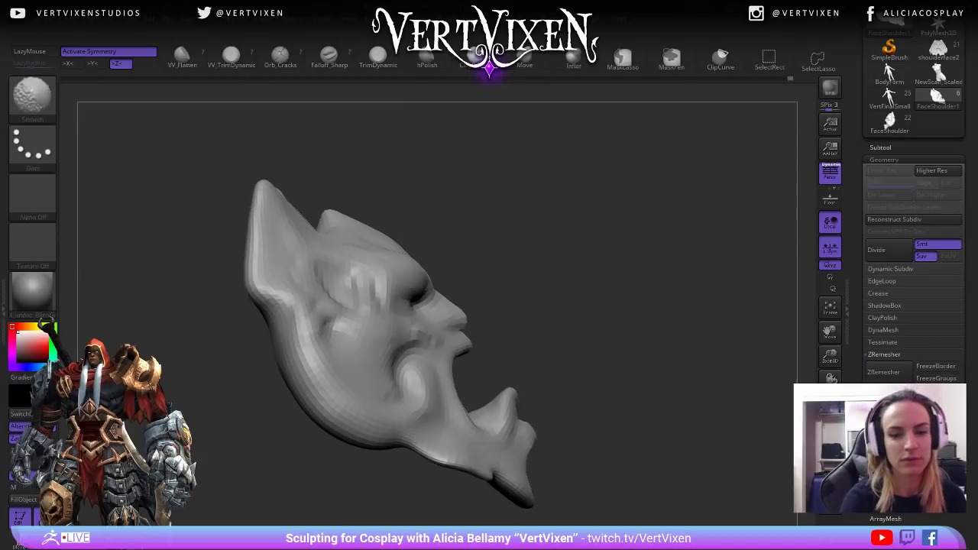
{"action": "right_click", "coordinate": [262, 230]}
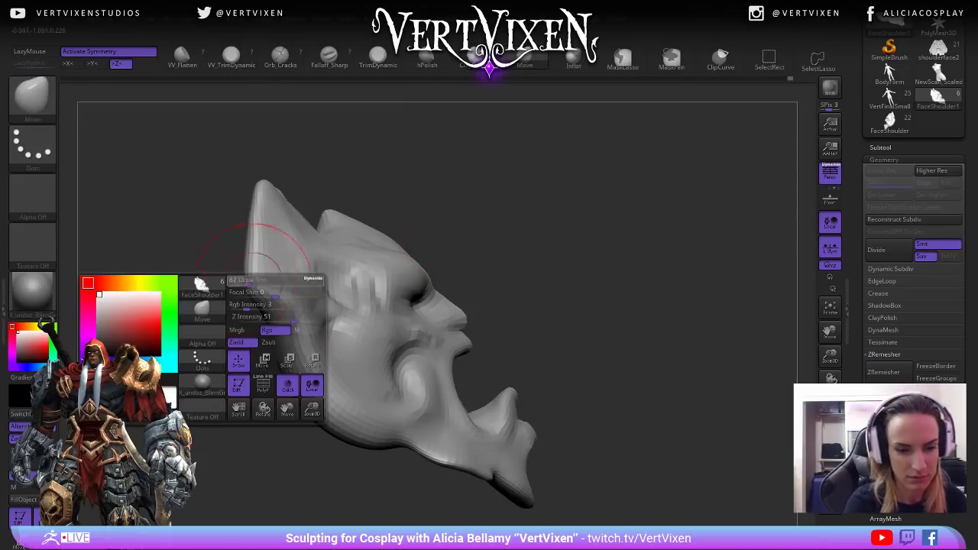
{"action": "right_click", "coordinate": [530, 194]}
{"action": "mouse_move", "coordinate": [530, 192]}
{"action": "left_mouse_down"}
{"action": "mouse_move", "coordinate": [592, 249]}
{"action": "mouse_move", "coordinate": [570, 246]}
{"action": "mouse_move", "coordinate": [590, 265]}
{"action": "mouse_move", "coordinate": [618, 258]}
{"action": "left_mouse_up"}
{"action": "right_click", "coordinate": [540, 216]}
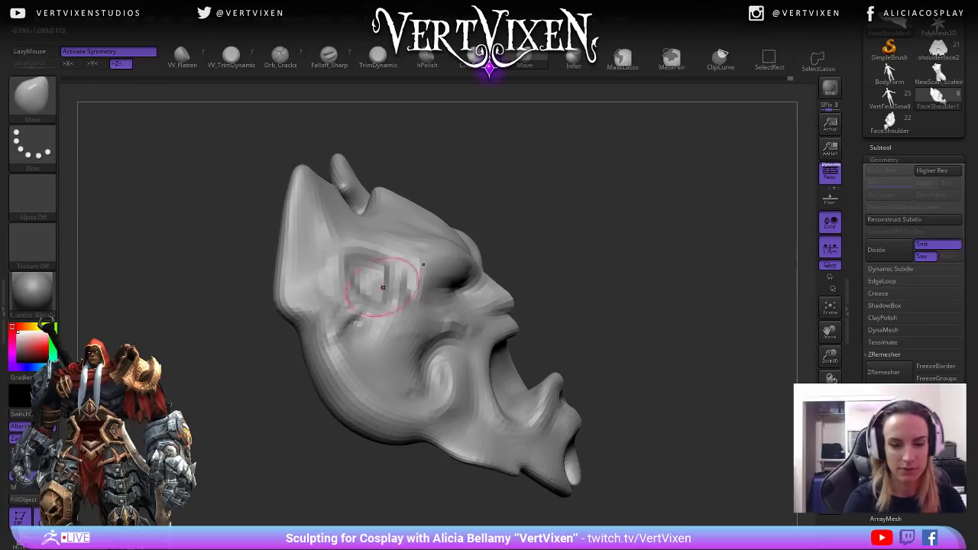
Reshape the outer side edge below the horn into a deeper notch with the Move brush.
{"action": "right_click_drag", "start_coordinate": [326, 271], "coordinate": [367, 271]}
{"action": "mouse_move", "coordinate": [573, 262]}
{"action": "left_mouse_down"}
{"action": "mouse_move", "coordinate": [620, 262]}
{"action": "mouse_move", "coordinate": [613, 270]}
{"action": "left_mouse_up"}
{"action": "left_click_drag", "start_coordinate": [327, 367], "coordinate": [302, 359]}
{"action": "left_click_drag", "start_coordinate": [583, 239], "coordinate": [597, 240]}
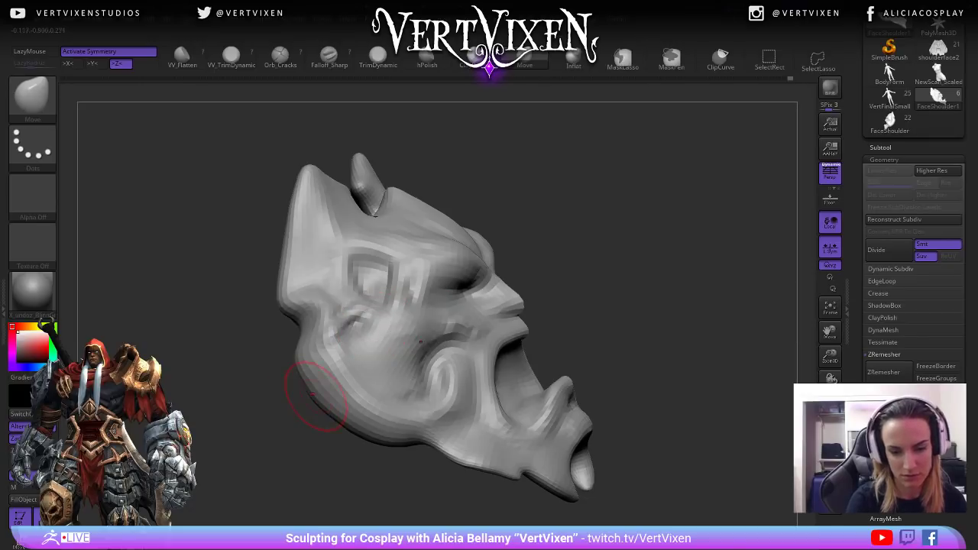
{"action": "mouse_move", "coordinate": [612, 306]}
{"action": "left_mouse_down"}
{"action": "mouse_move", "coordinate": [589, 310]}
{"action": "mouse_move", "coordinate": [646, 307]}
{"action": "mouse_move", "coordinate": [633, 283]}
{"action": "mouse_move", "coordinate": [668, 354]}
{"action": "mouse_move", "coordinate": [637, 351]}
{"action": "mouse_move", "coordinate": [629, 339]}
{"action": "mouse_move", "coordinate": [662, 340]}
{"action": "mouse_move", "coordinate": [661, 350]}
{"action": "left_mouse_up"}
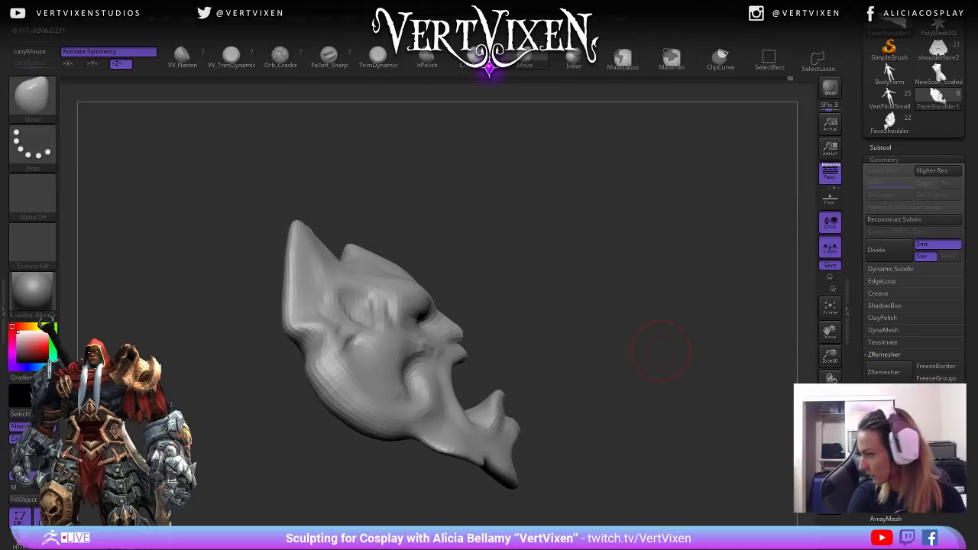
Adjust the Move brush size and refine the horns and side notch, checking the mask from the front and side.
{"action": "right_click", "coordinate": [295, 255]}
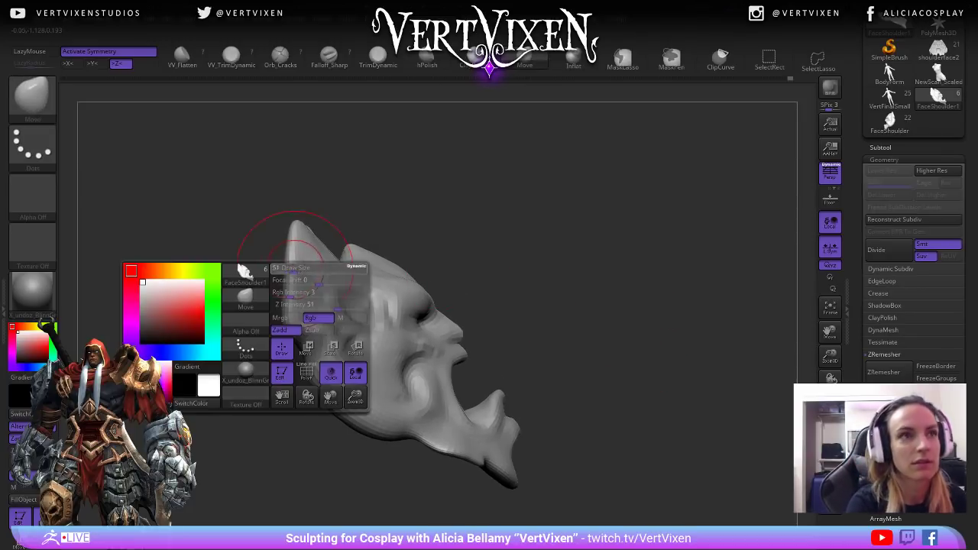
{"action": "left_click_drag", "start_coordinate": [491, 230], "coordinate": [486, 236], "text": "alt"}
{"action": "right_click", "coordinate": [301, 250]}
{"action": "mouse_move", "coordinate": [589, 317]}
{"action": "left_mouse_down", "text": "alt"}
{"action": "mouse_move", "coordinate": [563, 292]}
{"action": "mouse_move", "coordinate": [569, 284]}
{"action": "mouse_move", "coordinate": [542, 295]}
{"action": "mouse_move", "coordinate": [550, 291]}
{"action": "mouse_move", "coordinate": [552, 344]}
{"action": "mouse_move", "coordinate": [569, 360]}
{"action": "mouse_move", "coordinate": [572, 338]}
{"action": "mouse_move", "coordinate": [530, 277]}
{"action": "mouse_move", "coordinate": [294, 389]}
{"action": "mouse_move", "coordinate": [426, 324]}
{"action": "left_mouse_up", "text": "alt"}
{"action": "mouse_move", "coordinate": [474, 273]}
{"action": "left_mouse_down"}
{"action": "mouse_move", "coordinate": [589, 240]}
{"action": "mouse_move", "coordinate": [531, 287]}
{"action": "left_mouse_up"}
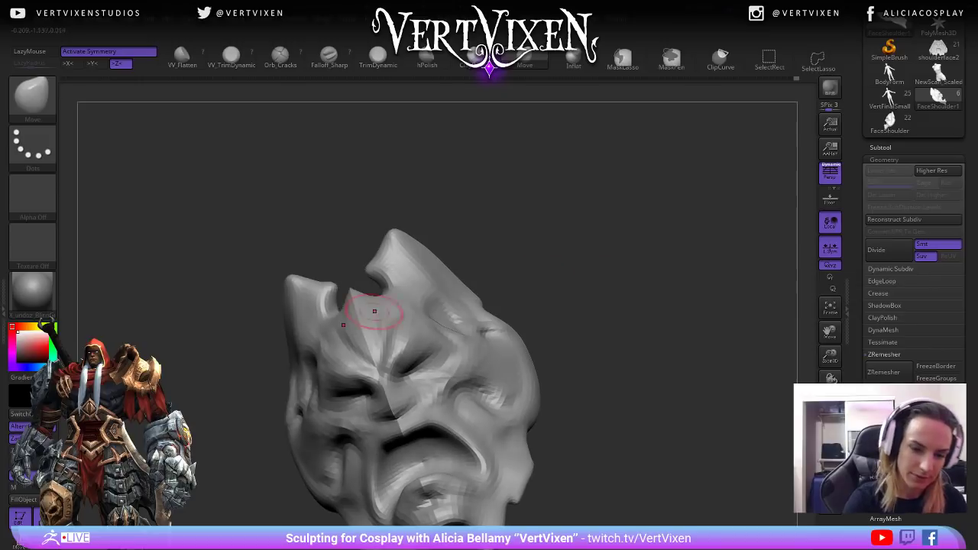
{"action": "left_click_drag", "start_coordinate": [562, 218], "coordinate": [546, 220]}
{"action": "key", "text": "f"}
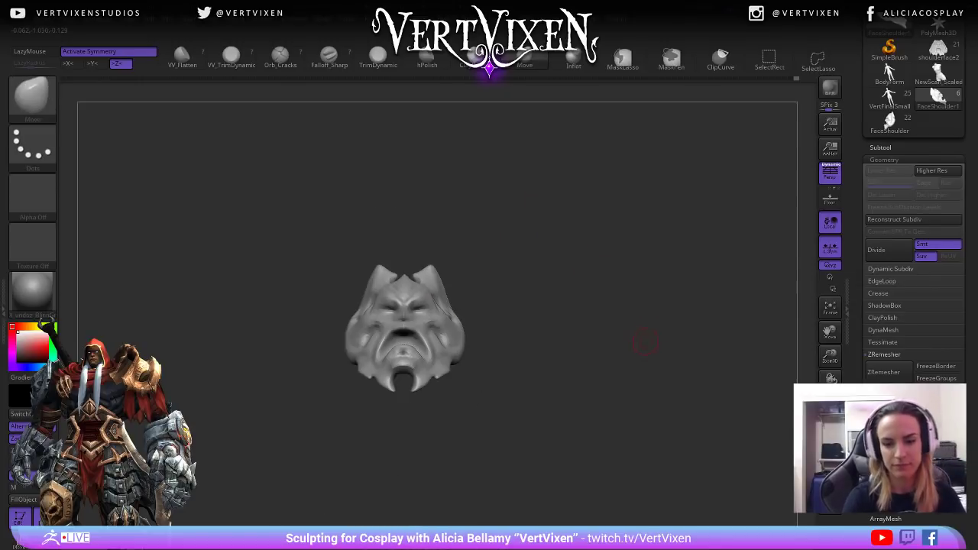
{"action": "left_click_drag", "start_coordinate": [638, 360], "coordinate": [609, 413]}
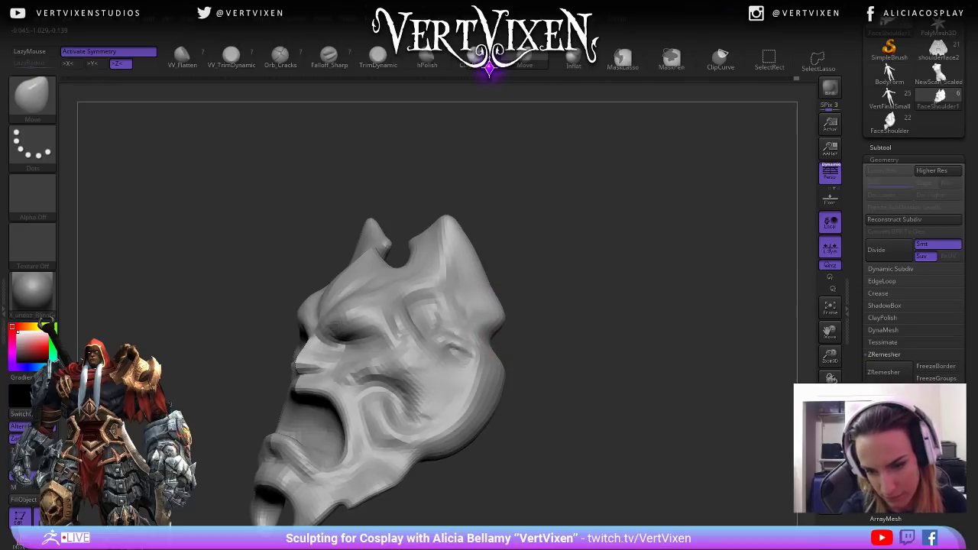
{"action": "right_click", "coordinate": [498, 324]}
{"action": "mouse_move", "coordinate": [552, 359]}
{"action": "left_mouse_down", "text": "shift"}
{"action": "mouse_move", "coordinate": [632, 379]}
{"action": "mouse_move", "coordinate": [575, 493]}
{"action": "left_mouse_up", "text": "shift"}
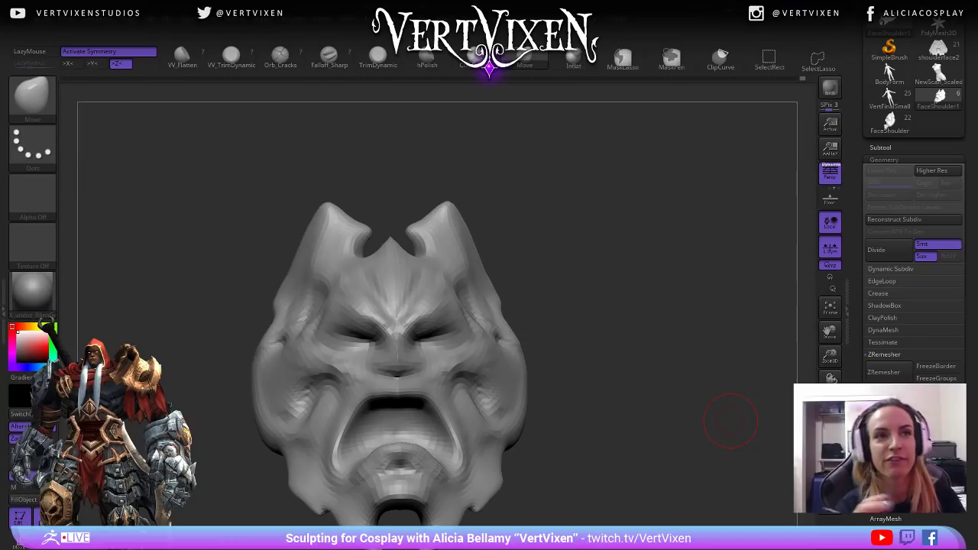
Nudge the centre of the upper lip upward with the Move brush.
{"action": "left_click_drag", "start_coordinate": [730, 420], "coordinate": [596, 338]}
{"action": "mouse_move", "coordinate": [654, 466]}
{"action": "left_mouse_down", "text": "alt"}
{"action": "mouse_move", "coordinate": [652, 476]}
{"action": "mouse_move", "coordinate": [606, 311]}
{"action": "left_mouse_up", "text": "alt"}
{"action": "left_click_drag", "start_coordinate": [394, 395], "coordinate": [397, 391]}
{"action": "left_click_drag", "start_coordinate": [642, 366], "coordinate": [605, 327]}
{"action": "left_click_drag", "start_coordinate": [397, 392], "coordinate": [398, 385]}
{"action": "mouse_move", "coordinate": [605, 333]}
{"action": "left_mouse_down"}
{"action": "mouse_move", "coordinate": [607, 311]}
{"action": "mouse_move", "coordinate": [646, 299]}
{"action": "mouse_move", "coordinate": [648, 243]}
{"action": "left_mouse_up"}
{"action": "left_click_drag", "start_coordinate": [709, 394], "coordinate": [709, 367], "text": "alt"}
Remesh the face again with ZRemesher and inspect the new surface.
{"action": "left_click", "coordinate": [884, 372]}
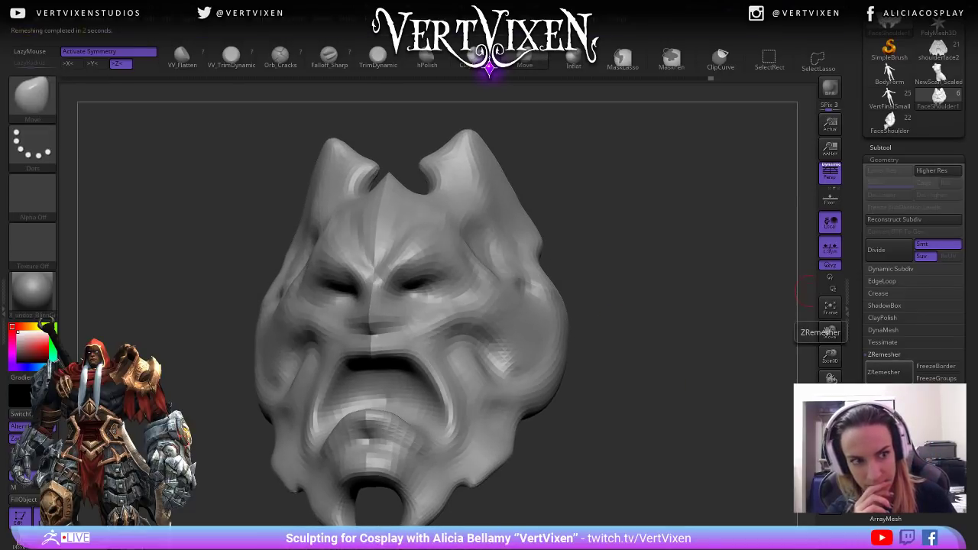
{"action": "left_click_drag", "start_coordinate": [637, 324], "coordinate": [623, 308]}
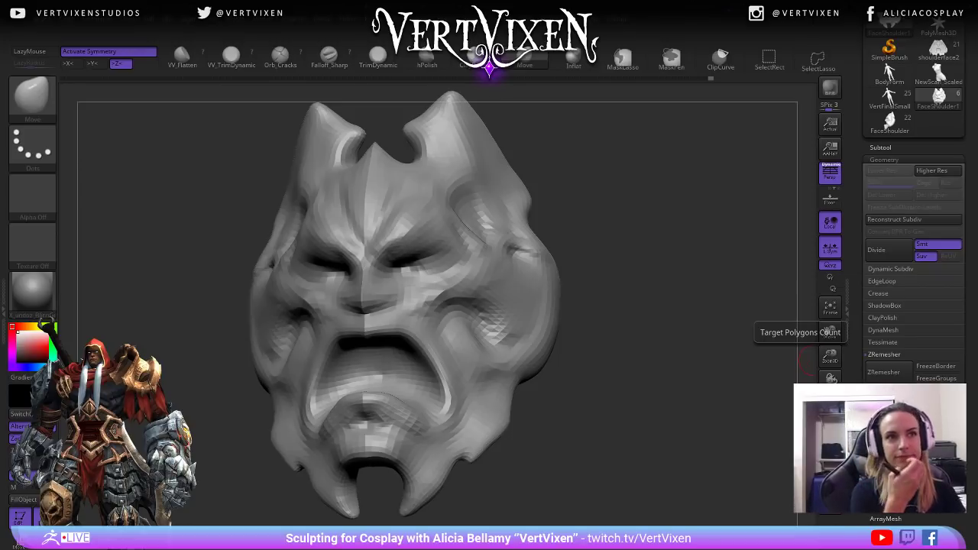
{"action": "left_click_drag", "start_coordinate": [688, 361], "coordinate": [586, 371]}
Reshape the nose tip and nostrils with a resized Move brush, checking them from the front and in profile.
{"action": "key", "text": "b"}
{"action": "key", "text": "m"}
{"action": "key", "text": "v"}
{"action": "left_click_drag", "start_coordinate": [565, 286], "coordinate": [582, 351]}
{"action": "right_click", "coordinate": [579, 356]}
{"action": "left_click_drag", "start_coordinate": [634, 272], "coordinate": [616, 336], "text": "alt"}
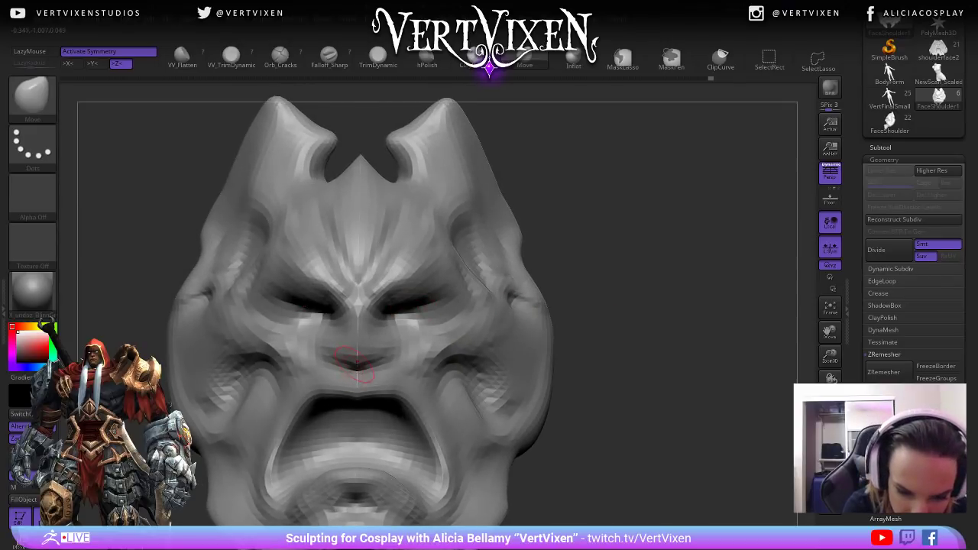
{"action": "mouse_move", "coordinate": [616, 306]}
{"action": "left_mouse_down"}
{"action": "mouse_move", "coordinate": [673, 305]}
{"action": "mouse_move", "coordinate": [622, 306]}
{"action": "left_mouse_up"}
{"action": "right_click_drag", "start_coordinate": [622, 306], "coordinate": [622, 294], "text": "ctrl"}
{"action": "left_click_drag", "start_coordinate": [595, 320], "coordinate": [610, 308], "text": "alt"}
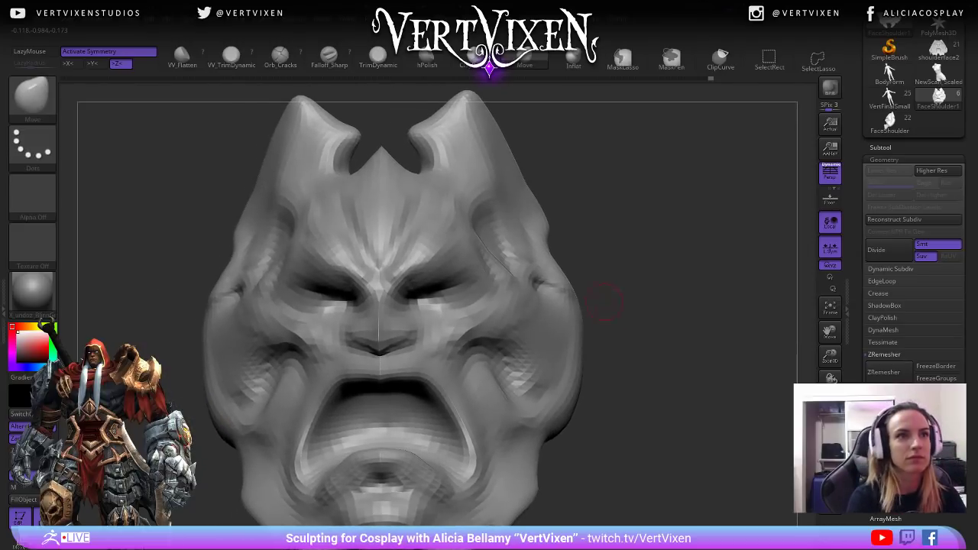
{"action": "right_click_drag", "start_coordinate": [438, 239], "coordinate": [380, 285]}
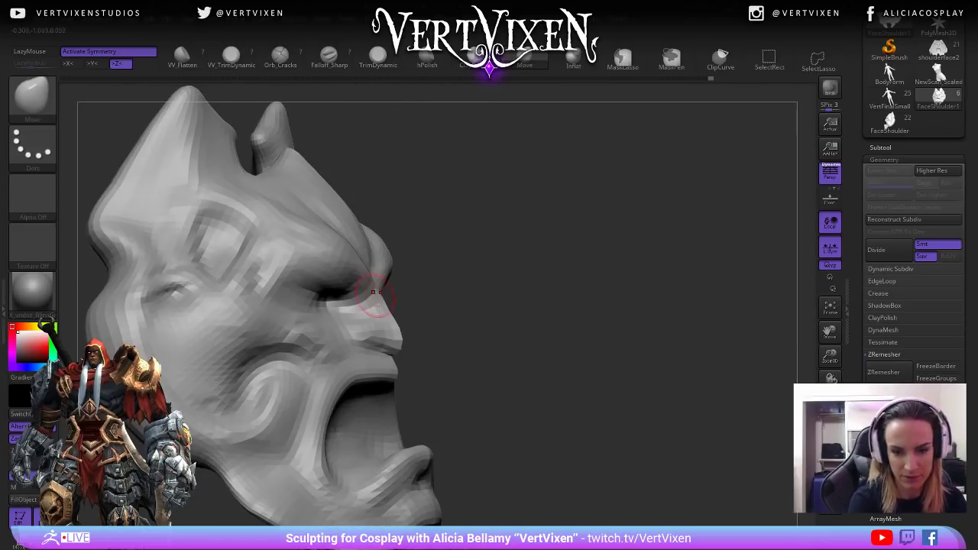
Switch to the ClayBuildup brush and work on the outer brow beside the temple hollow.
{"action": "mouse_move", "coordinate": [673, 412]}
{"action": "right_mouse_down", "text": "ctrl"}
{"action": "mouse_move", "coordinate": [672, 359]}
{"action": "mouse_move", "coordinate": [611, 372]}
{"action": "mouse_move", "coordinate": [640, 377]}
{"action": "mouse_move", "coordinate": [597, 228]}
{"action": "mouse_move", "coordinate": [527, 223]}
{"action": "right_mouse_up", "text": "ctrl"}
{"action": "key", "text": "b"}
{"action": "key", "text": "c"}
{"action": "key", "text": "b"}
{"action": "right_click_drag", "start_coordinate": [366, 255], "coordinate": [373, 256]}
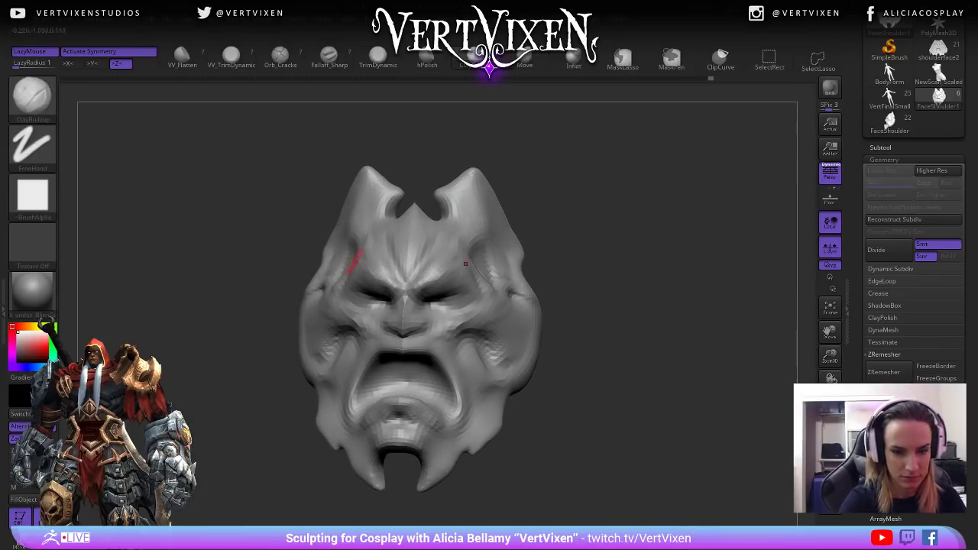
{"action": "mouse_move", "coordinate": [535, 233]}
{"action": "right_mouse_down"}
{"action": "mouse_move", "coordinate": [593, 233]}
{"action": "mouse_move", "coordinate": [581, 232]}
{"action": "mouse_move", "coordinate": [594, 225]}
{"action": "mouse_move", "coordinate": [549, 249]}
{"action": "right_mouse_up"}
Switch to the hPolish brush, adjust its focal shift and flatten the surface at the inner base of the horn.
{"action": "key", "text": "b"}
{"action": "key", "text": "h"}
{"action": "key", "text": "p"}
{"action": "key", "text": "space"}
{"action": "key", "text": "space"}
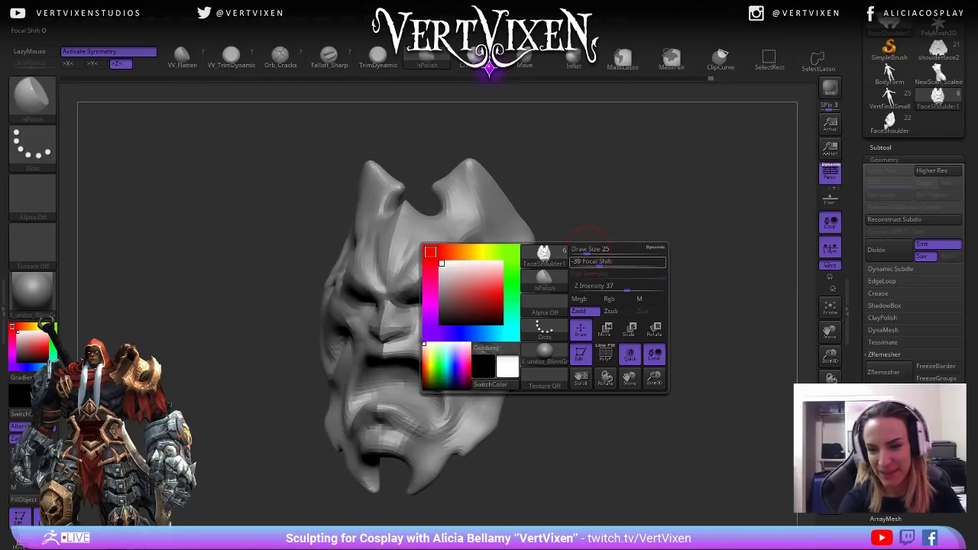
{"action": "right_click_drag", "start_coordinate": [615, 266], "coordinate": [596, 291]}
{"action": "mouse_move", "coordinate": [576, 234]}
{"action": "right_mouse_down"}
{"action": "mouse_move", "coordinate": [612, 261]}
{"action": "mouse_move", "coordinate": [581, 268]}
{"action": "right_mouse_up"}
{"action": "right_click_drag", "start_coordinate": [581, 267], "coordinate": [519, 269]}
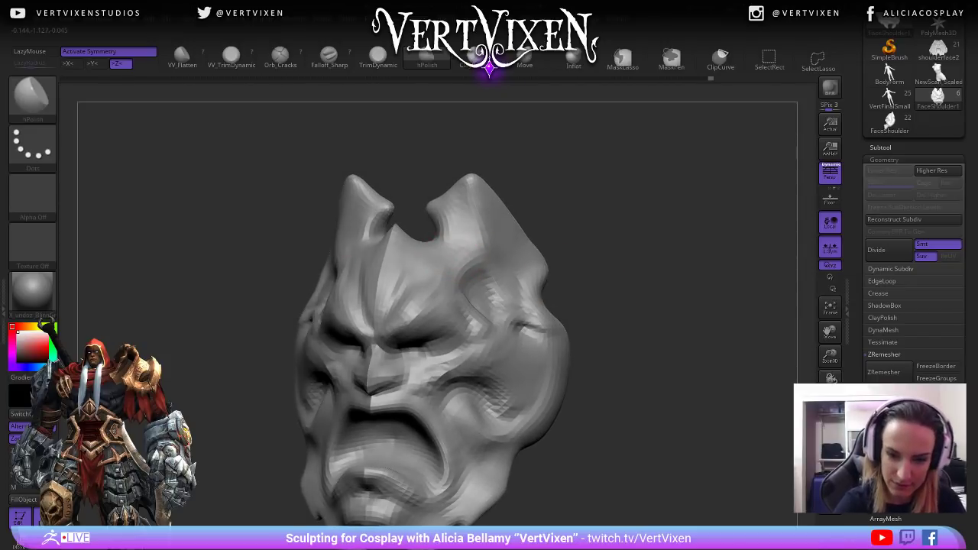
{"action": "left_click_drag", "start_coordinate": [430, 239], "coordinate": [437, 234]}
{"action": "mouse_move", "coordinate": [560, 226]}
{"action": "right_mouse_down"}
{"action": "mouse_move", "coordinate": [618, 230]}
{"action": "mouse_move", "coordinate": [589, 283]}
{"action": "mouse_move", "coordinate": [589, 229]}
{"action": "right_mouse_up"}
{"action": "key", "text": "b"}
{"action": "key", "text": "c"}
{"action": "key", "text": "b"}
{"action": "key", "text": "space"}
{"action": "right_click_drag", "start_coordinate": [589, 284], "coordinate": [611, 290]}
Switch to the Move brush, adjust its settings and check the face's silhouette from the front, in profile and from below.
{"action": "key", "text": "b"}
{"action": "key", "text": "m"}
{"action": "key", "text": "v"}
{"action": "right_click_drag", "start_coordinate": [600, 223], "coordinate": [589, 244]}
{"action": "key", "text": "space"}
{"action": "right_click_drag", "start_coordinate": [559, 319], "coordinate": [550, 304]}
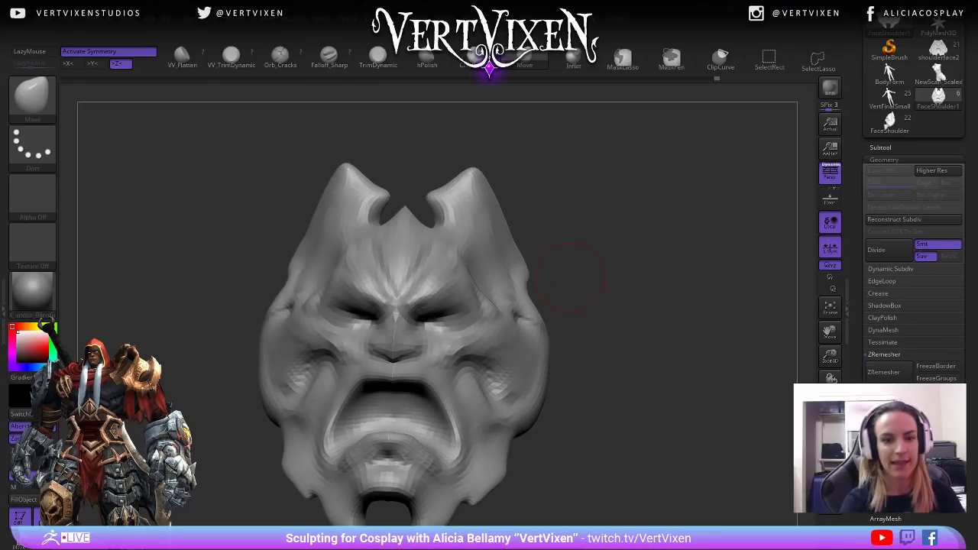
{"action": "right_click_drag", "start_coordinate": [446, 200], "coordinate": [317, 251]}
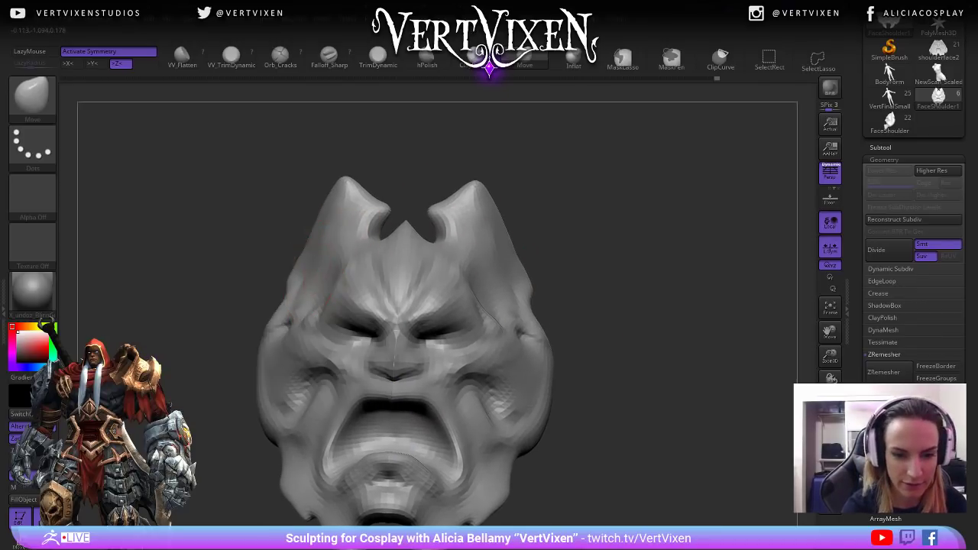
{"action": "mouse_move", "coordinate": [566, 226]}
{"action": "right_mouse_down"}
{"action": "mouse_move", "coordinate": [493, 255]}
{"action": "mouse_move", "coordinate": [490, 267]}
{"action": "mouse_move", "coordinate": [546, 288]}
{"action": "mouse_move", "coordinate": [621, 367]}
{"action": "right_mouse_up"}
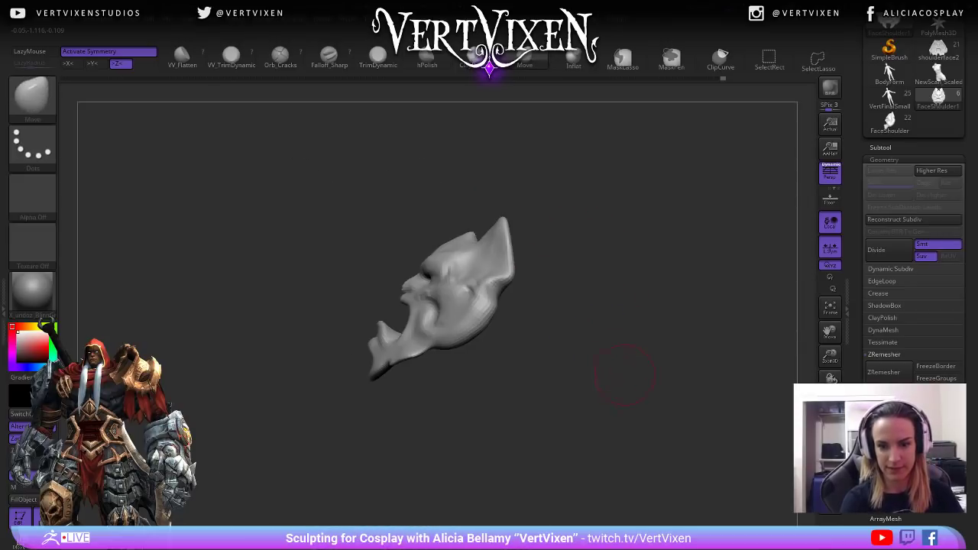
{"action": "right_click_drag", "start_coordinate": [602, 402], "coordinate": [602, 448]}
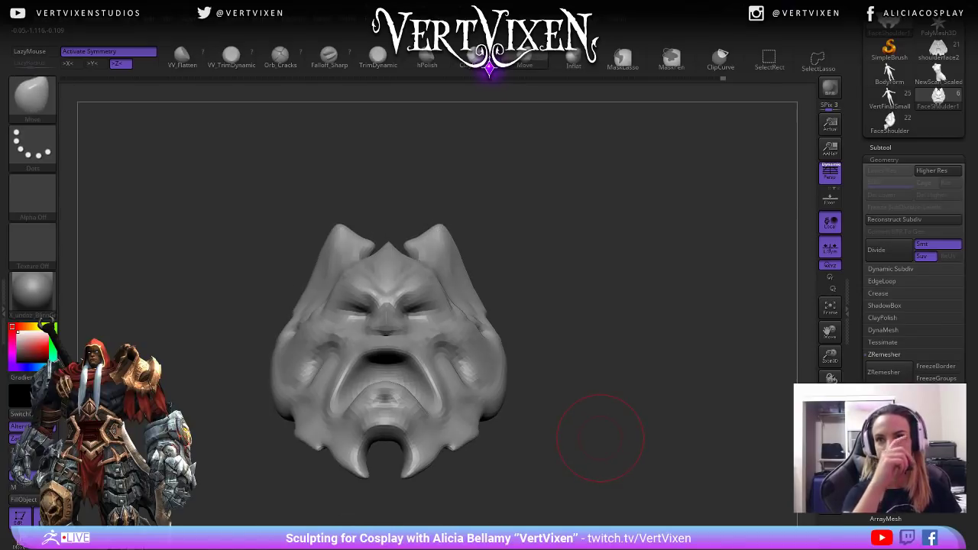
Resize the Move brush and pull the inner brow down beside the central forehead crease.
{"action": "key", "text": "space"}
{"action": "left_click_drag", "start_coordinate": [578, 273], "coordinate": [569, 273]}
{"action": "mouse_move", "coordinate": [570, 282]}
{"action": "right_mouse_down", "text": "alt"}
{"action": "mouse_move", "coordinate": [607, 265]}
{"action": "mouse_move", "coordinate": [616, 302]}
{"action": "mouse_move", "coordinate": [595, 321]}
{"action": "right_mouse_up", "text": "alt"}
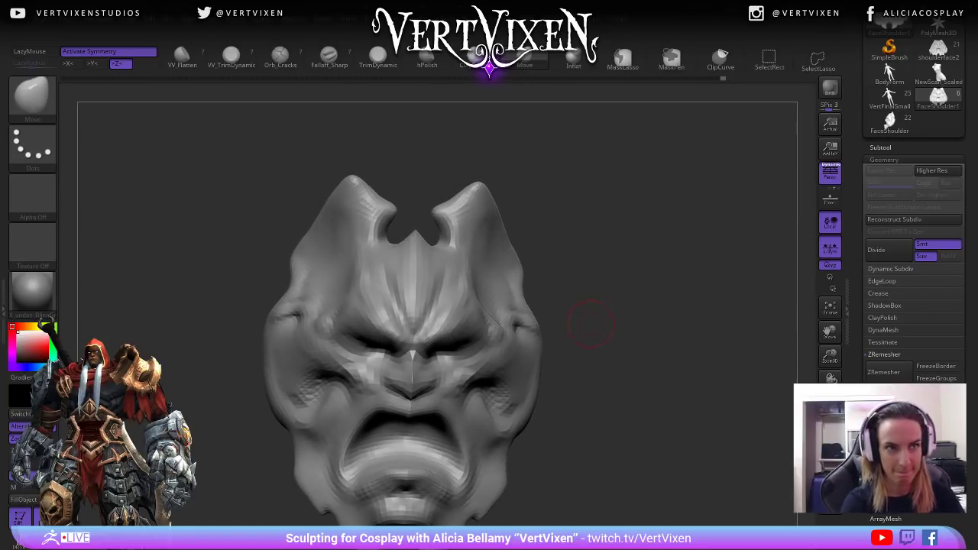
{"action": "left_click_drag", "start_coordinate": [578, 273], "coordinate": [566, 256]}
{"action": "left_click_drag", "start_coordinate": [438, 321], "coordinate": [434, 330]}
{"action": "left_click_drag", "start_coordinate": [612, 328], "coordinate": [575, 465]}
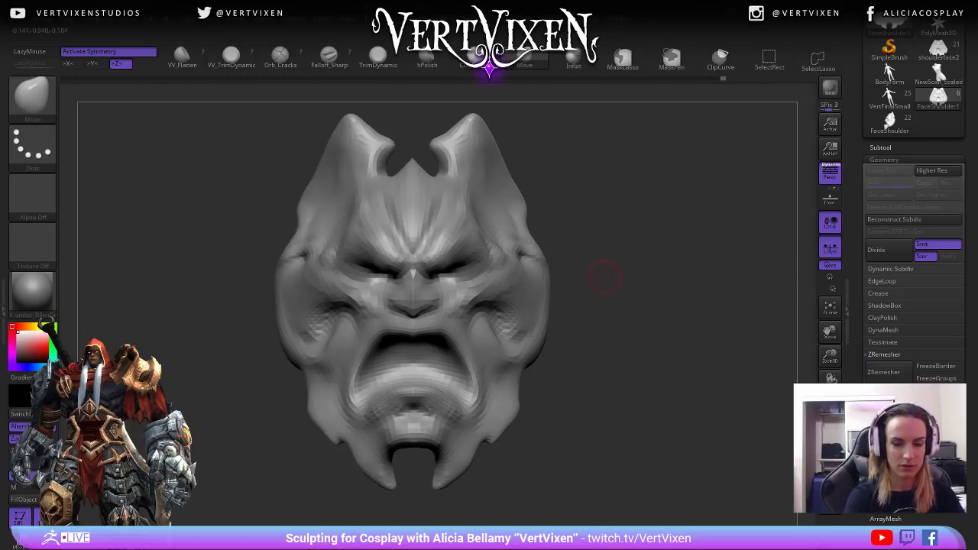
Reshape the upper corners and sides of the open mouth with a resized Move brush.
{"action": "left_click_drag", "start_coordinate": [371, 348], "coordinate": [379, 347]}
{"action": "key", "text": "space"}
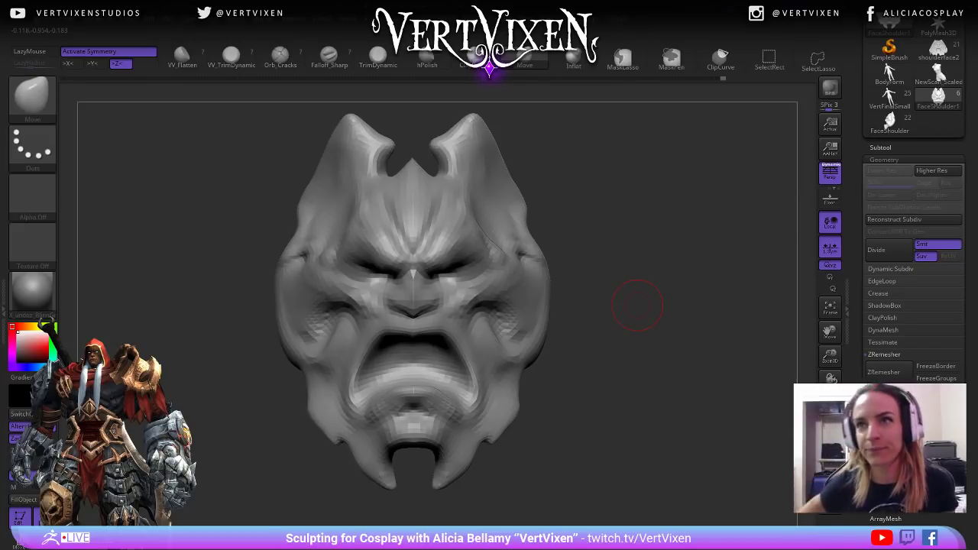
{"action": "mouse_move", "coordinate": [637, 305]}
{"action": "left_mouse_down"}
{"action": "mouse_move", "coordinate": [629, 244]}
{"action": "mouse_move", "coordinate": [628, 284]}
{"action": "left_mouse_up"}
{"action": "left_click_drag", "start_coordinate": [475, 344], "coordinate": [488, 370]}
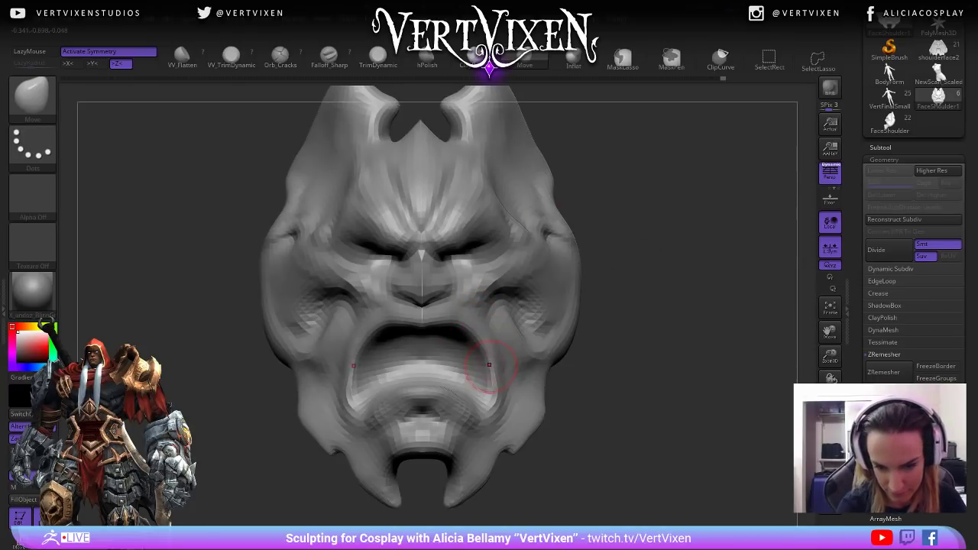
{"action": "left_click_drag", "start_coordinate": [621, 371], "coordinate": [644, 363]}
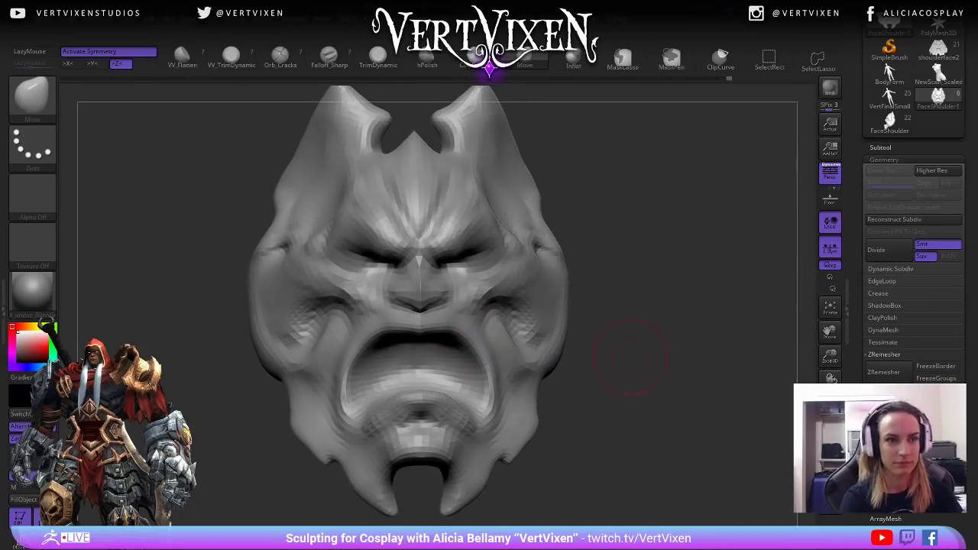
{"action": "key", "text": "space"}
{"action": "left_click_drag", "start_coordinate": [336, 384], "coordinate": [355, 382]}
{"action": "key", "text": "space"}
{"action": "mouse_move", "coordinate": [623, 351]}
{"action": "left_mouse_down", "text": "alt"}
{"action": "mouse_move", "coordinate": [622, 276]}
{"action": "mouse_move", "coordinate": [650, 290]}
{"action": "mouse_move", "coordinate": [660, 327]}
{"action": "mouse_move", "coordinate": [660, 386]}
{"action": "mouse_move", "coordinate": [647, 368]}
{"action": "mouse_move", "coordinate": [630, 371]}
{"action": "mouse_move", "coordinate": [655, 372]}
{"action": "left_mouse_up", "text": "alt"}
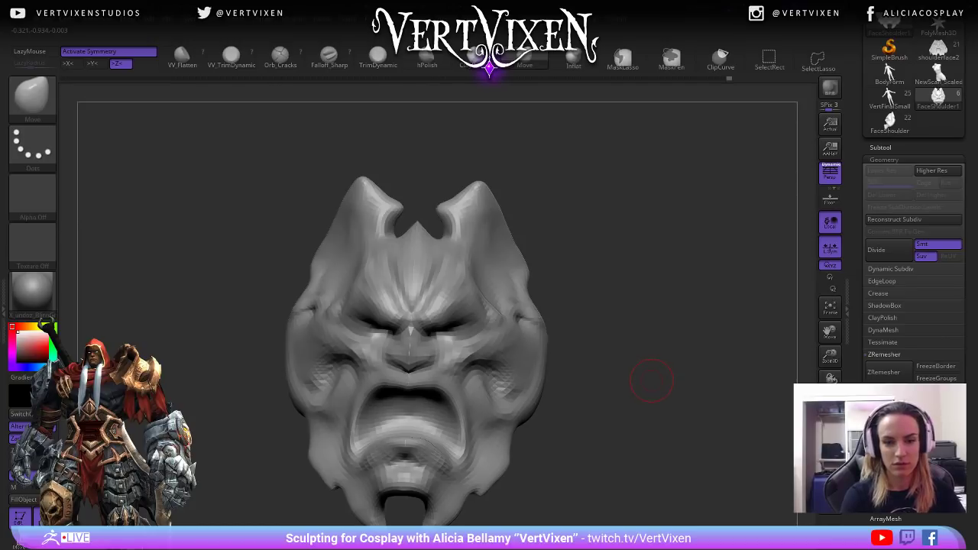
Refine the edges of the horns and the forehead contour with the Move brush, working from the front and in profile.
{"action": "mouse_move", "coordinate": [651, 344]}
{"action": "left_mouse_down"}
{"action": "mouse_move", "coordinate": [574, 221]}
{"action": "mouse_move", "coordinate": [564, 227]}
{"action": "mouse_move", "coordinate": [585, 229]}
{"action": "left_mouse_up"}
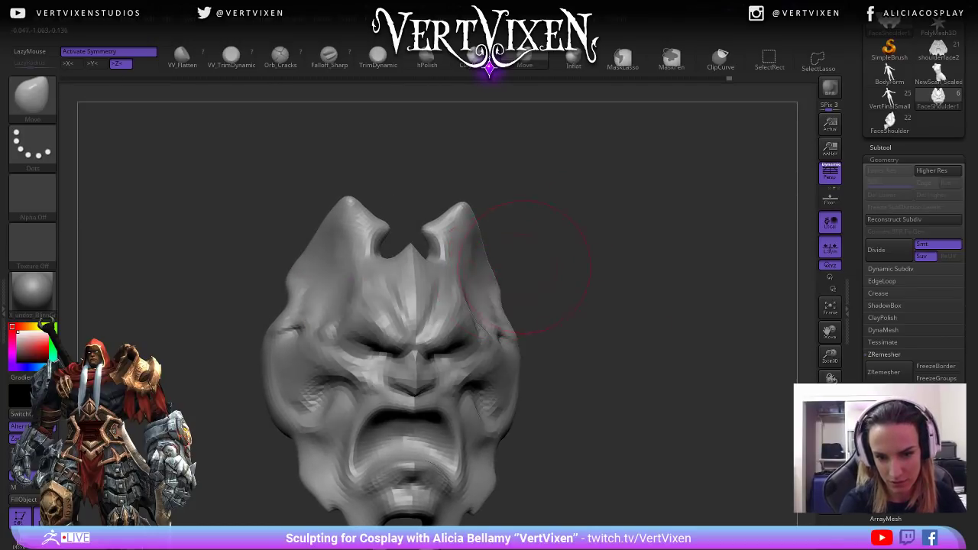
{"action": "left_click_drag", "start_coordinate": [516, 270], "coordinate": [531, 271]}
{"action": "mouse_move", "coordinate": [478, 289]}
{"action": "left_mouse_down"}
{"action": "mouse_move", "coordinate": [486, 222]}
{"action": "mouse_move", "coordinate": [543, 202]}
{"action": "mouse_move", "coordinate": [545, 226]}
{"action": "mouse_move", "coordinate": [539, 200]}
{"action": "mouse_move", "coordinate": [578, 169]}
{"action": "left_mouse_up"}
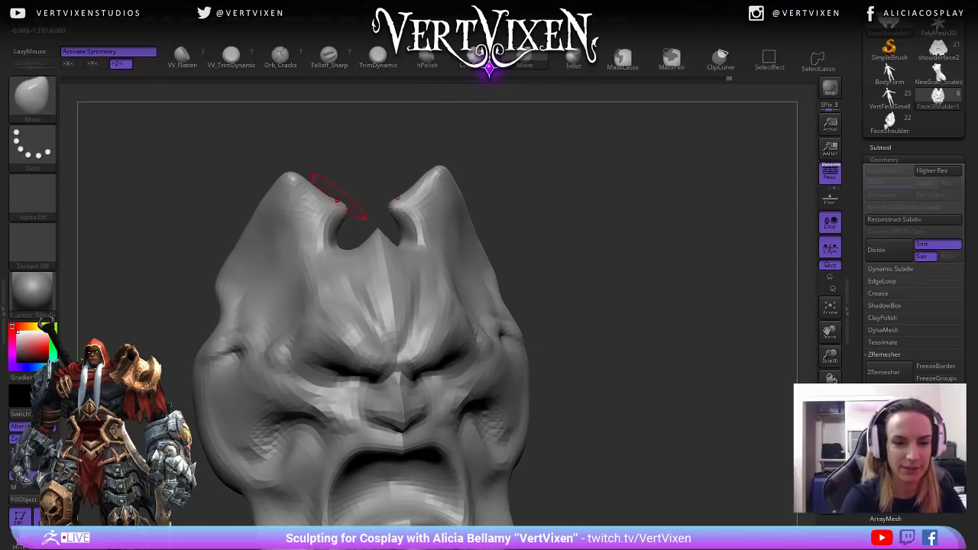
{"action": "mouse_move", "coordinate": [413, 132]}
{"action": "left_mouse_down"}
{"action": "mouse_move", "coordinate": [507, 163]}
{"action": "mouse_move", "coordinate": [447, 157]}
{"action": "mouse_move", "coordinate": [464, 146]}
{"action": "mouse_move", "coordinate": [565, 180]}
{"action": "left_mouse_up"}
{"action": "mouse_move", "coordinate": [474, 191]}
{"action": "left_mouse_down"}
{"action": "mouse_move", "coordinate": [535, 199]}
{"action": "mouse_move", "coordinate": [531, 239]}
{"action": "mouse_move", "coordinate": [558, 267]}
{"action": "left_mouse_up"}
{"action": "key", "text": "space"}
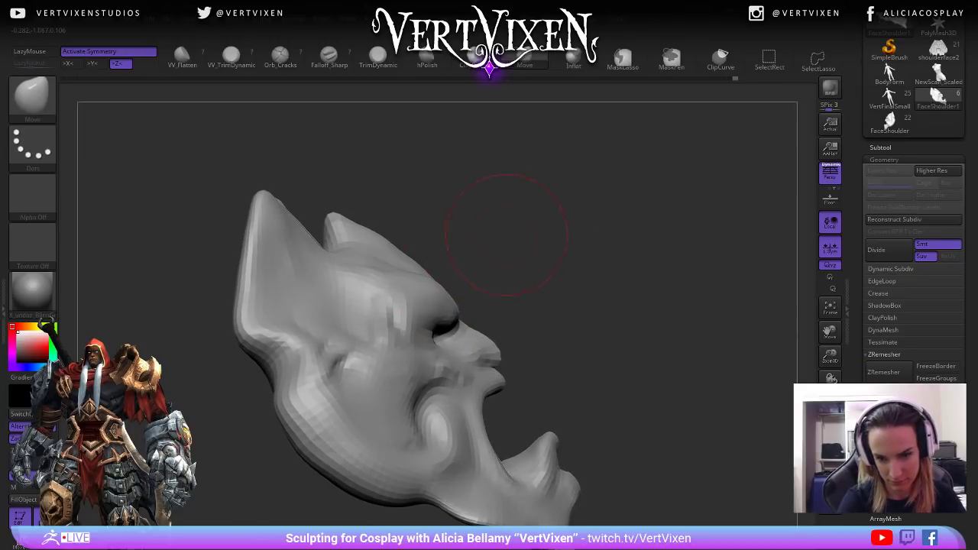
{"action": "left_click_drag", "start_coordinate": [506, 234], "coordinate": [450, 290]}
{"action": "left_click_drag", "start_coordinate": [459, 244], "coordinate": [482, 202]}
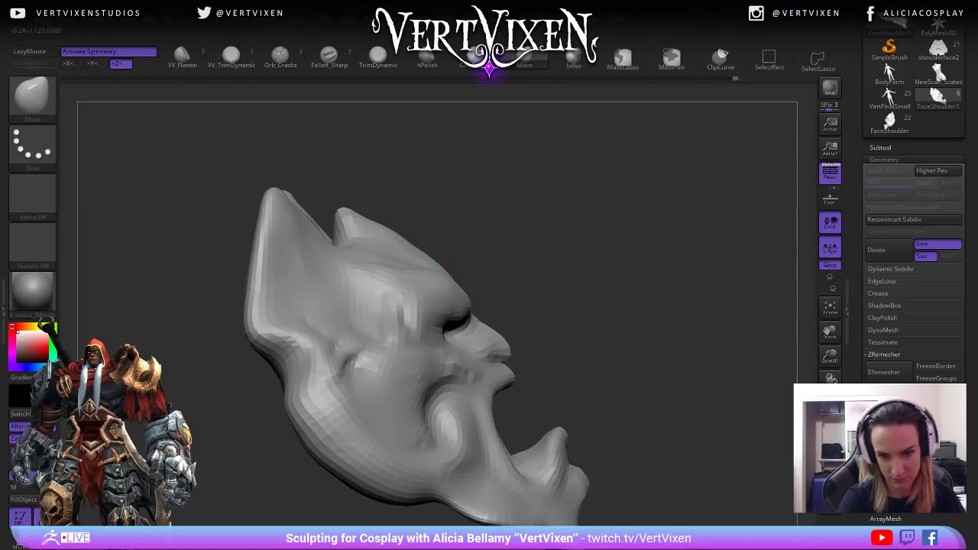
Save the sculpted face tool to disk.
{"action": "mouse_move", "coordinate": [749, 344]}
{"action": "left_mouse_down"}
{"action": "mouse_move", "coordinate": [611, 348]}
{"action": "mouse_move", "coordinate": [371, 257]}
{"action": "mouse_move", "coordinate": [412, 291]}
{"action": "left_mouse_up"}
{"action": "mouse_move", "coordinate": [581, 344]}
{"action": "left_mouse_down"}
{"action": "mouse_move", "coordinate": [565, 382]}
{"action": "mouse_move", "coordinate": [563, 331]}
{"action": "mouse_move", "coordinate": [550, 321]}
{"action": "mouse_move", "coordinate": [620, 359]}
{"action": "mouse_move", "coordinate": [596, 243]}
{"action": "mouse_move", "coordinate": [589, 275]}
{"action": "mouse_move", "coordinate": [645, 264]}
{"action": "mouse_move", "coordinate": [686, 399]}
{"action": "left_mouse_up"}
{"action": "left_click_drag", "start_coordinate": [969, 76], "coordinate": [969, 202]}
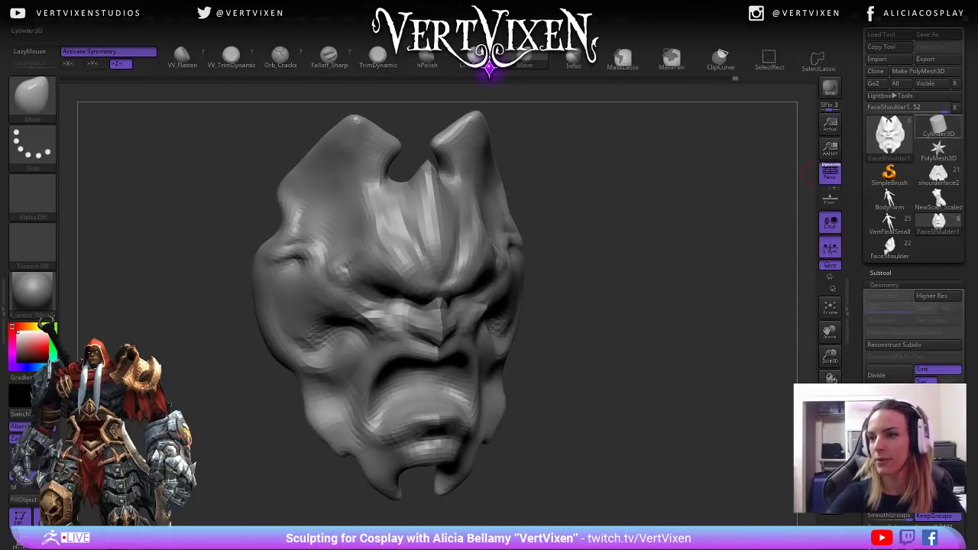
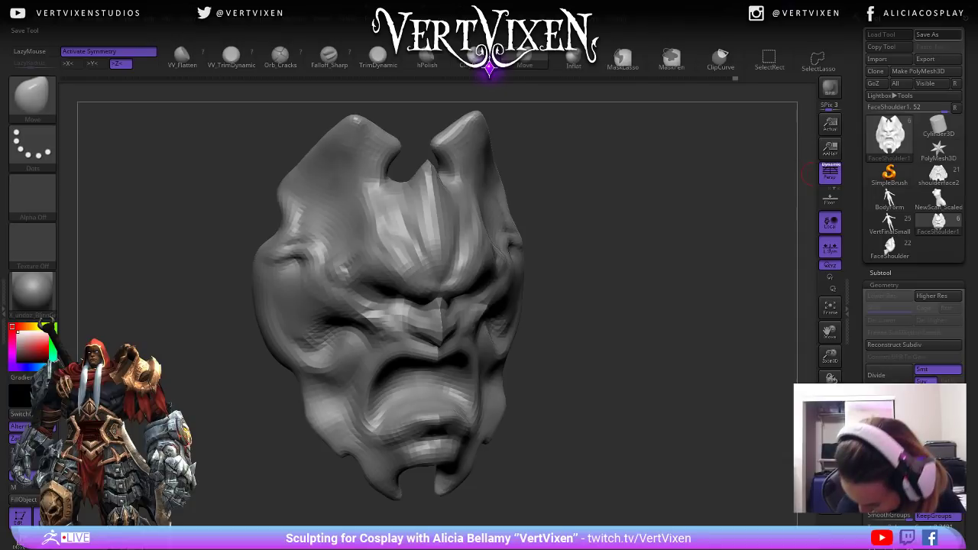
{"action": "left_click_drag", "start_coordinate": [737, 389], "coordinate": [692, 408]}
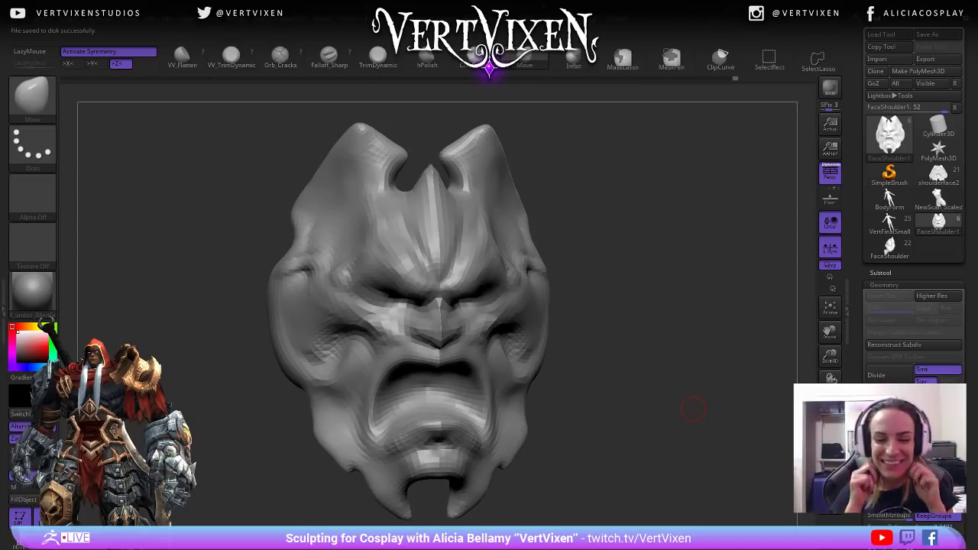
Resize the Move brush and adjust the lower outer edge of the cheek from three-quarter views.
{"action": "mouse_move", "coordinate": [694, 409]}
{"action": "left_mouse_down"}
{"action": "mouse_move", "coordinate": [746, 407]}
{"action": "mouse_move", "coordinate": [692, 406]}
{"action": "mouse_move", "coordinate": [688, 344]}
{"action": "mouse_move", "coordinate": [629, 349]}
{"action": "mouse_move", "coordinate": [650, 312]}
{"action": "mouse_move", "coordinate": [659, 344]}
{"action": "mouse_move", "coordinate": [649, 361]}
{"action": "mouse_move", "coordinate": [718, 363]}
{"action": "mouse_move", "coordinate": [697, 365]}
{"action": "left_mouse_up"}
{"action": "key", "text": "space"}
{"action": "left_click_drag", "start_coordinate": [642, 294], "coordinate": [597, 292]}
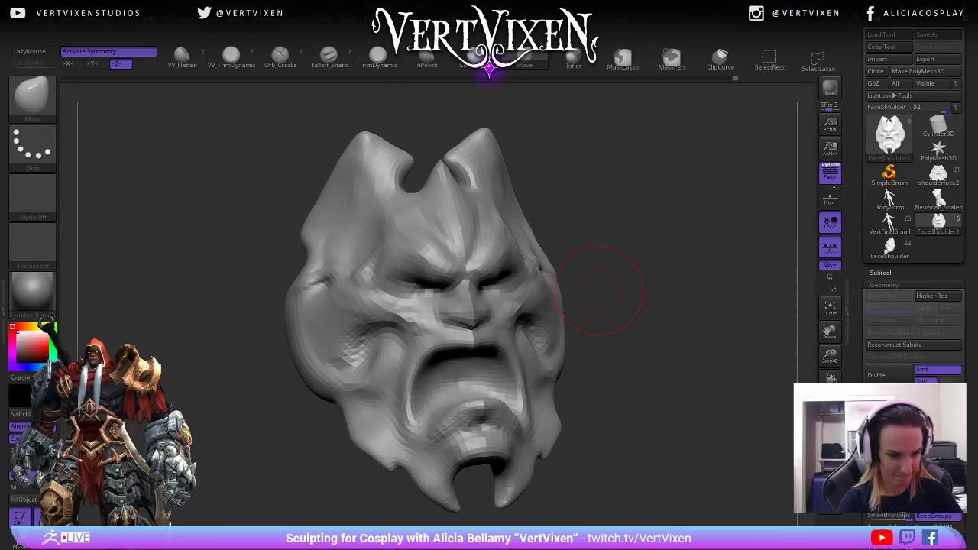
{"action": "key", "text": "space"}
{"action": "left_click_drag", "start_coordinate": [688, 269], "coordinate": [600, 295], "text": "alt"}
{"action": "key", "text": "space"}
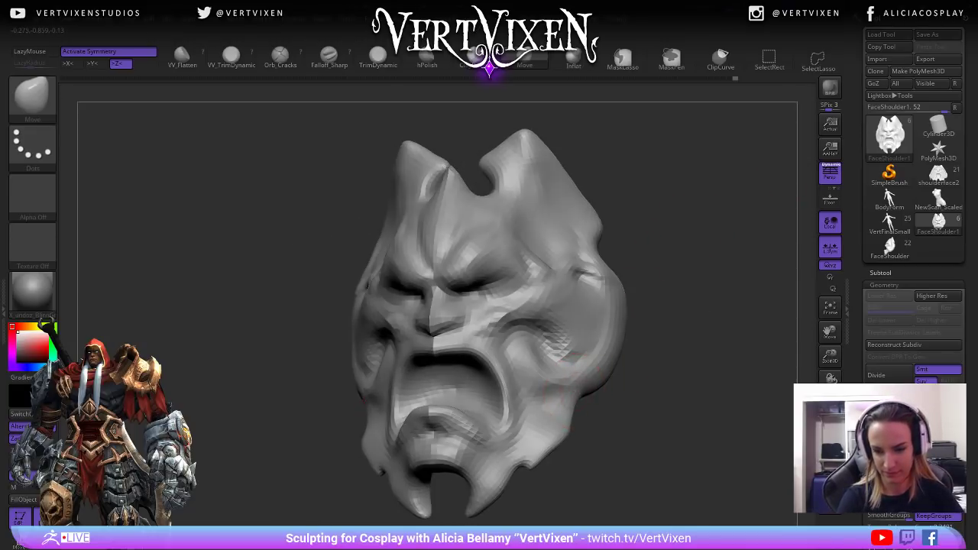
{"action": "left_click_drag", "start_coordinate": [615, 369], "coordinate": [602, 394]}
{"action": "left_click_drag", "start_coordinate": [638, 348], "coordinate": [649, 350]}
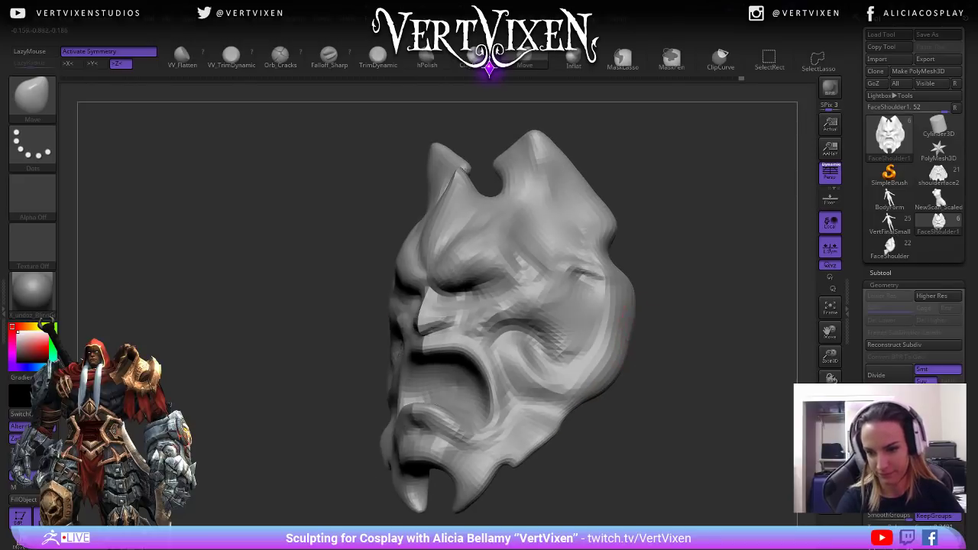
Switch to the ClayBuildup brush, resize it and build up the underside of the cheek above the jaw.
{"action": "key", "text": "b"}
{"action": "key", "text": "c"}
{"action": "key", "text": "b"}
{"action": "key", "text": "space"}
{"action": "mouse_move", "coordinate": [645, 387]}
{"action": "left_mouse_down"}
{"action": "mouse_move", "coordinate": [664, 372]}
{"action": "mouse_move", "coordinate": [654, 345]}
{"action": "mouse_move", "coordinate": [674, 339]}
{"action": "left_mouse_up"}
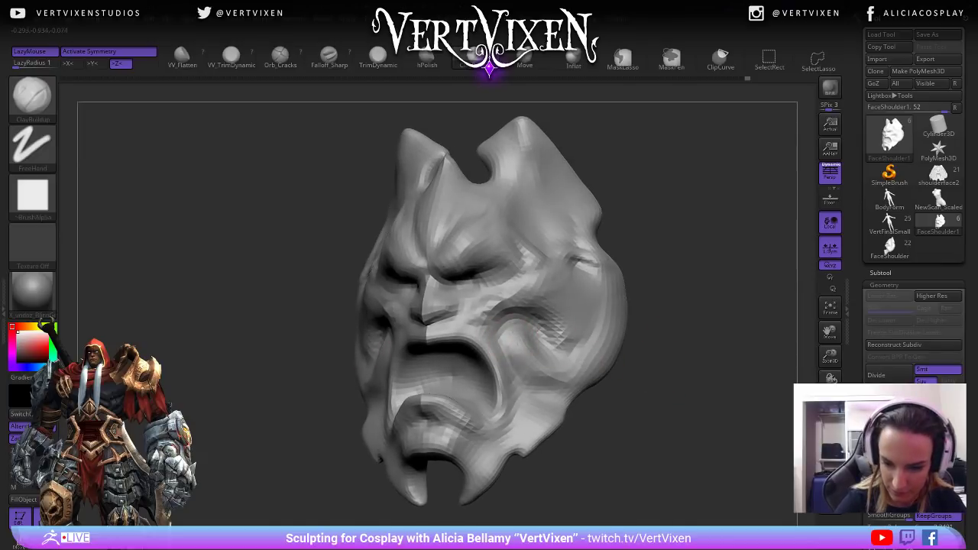
{"action": "mouse_move", "coordinate": [566, 393]}
{"action": "left_mouse_down"}
{"action": "mouse_move", "coordinate": [625, 350]}
{"action": "mouse_move", "coordinate": [648, 361]}
{"action": "mouse_move", "coordinate": [600, 365]}
{"action": "mouse_move", "coordinate": [691, 362]}
{"action": "left_mouse_up"}
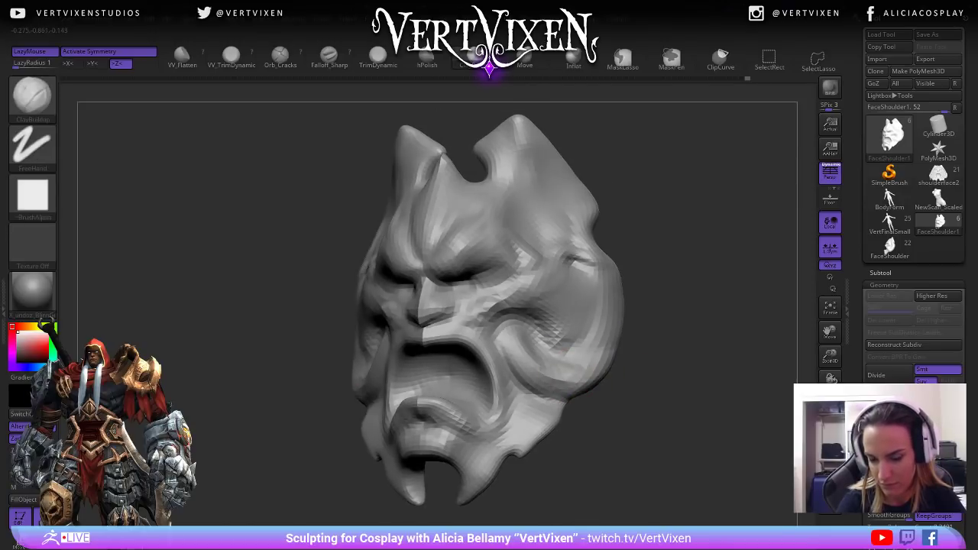
Build up the outer rim of the cheek from its lower curve toward the temple.
{"action": "mouse_move", "coordinate": [600, 330]}
{"action": "left_mouse_down"}
{"action": "mouse_move", "coordinate": [633, 284]}
{"action": "mouse_move", "coordinate": [639, 340]}
{"action": "mouse_move", "coordinate": [615, 373]}
{"action": "left_mouse_up"}
{"action": "left_click_drag", "start_coordinate": [623, 376], "coordinate": [636, 362]}
{"action": "left_click_drag", "start_coordinate": [673, 321], "coordinate": [651, 281]}
{"action": "mouse_move", "coordinate": [659, 347]}
{"action": "left_mouse_down"}
{"action": "mouse_move", "coordinate": [707, 334]}
{"action": "mouse_move", "coordinate": [640, 313]}
{"action": "left_mouse_up"}
{"action": "mouse_move", "coordinate": [681, 310]}
{"action": "left_mouse_down"}
{"action": "mouse_move", "coordinate": [662, 306]}
{"action": "mouse_move", "coordinate": [692, 344]}
{"action": "mouse_move", "coordinate": [701, 405]}
{"action": "left_mouse_up"}
{"action": "mouse_move", "coordinate": [690, 267]}
{"action": "left_mouse_down"}
{"action": "mouse_move", "coordinate": [699, 294]}
{"action": "mouse_move", "coordinate": [678, 309]}
{"action": "mouse_move", "coordinate": [673, 283]}
{"action": "mouse_move", "coordinate": [611, 302]}
{"action": "mouse_move", "coordinate": [668, 300]}
{"action": "mouse_move", "coordinate": [544, 264]}
{"action": "left_mouse_up"}
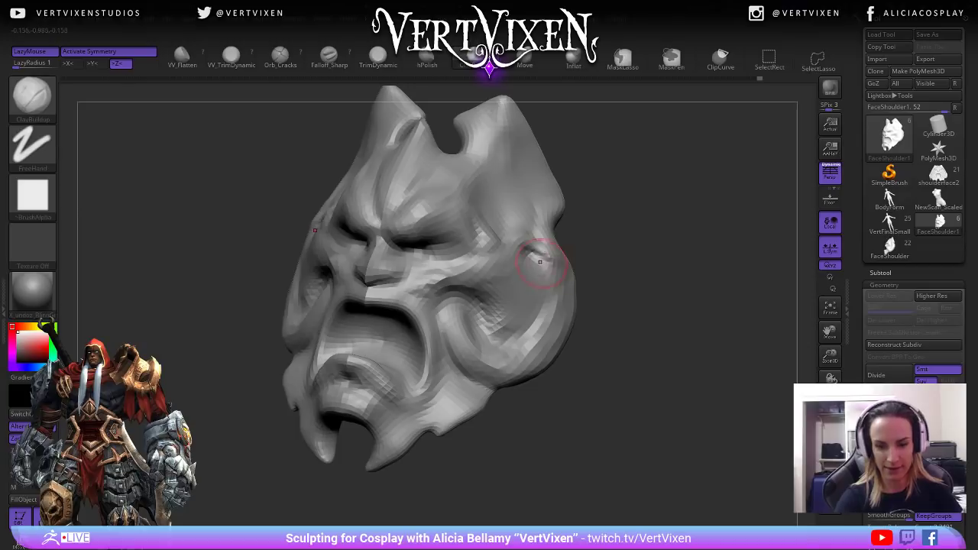
{"action": "key", "text": "b"}
{"action": "key", "text": "m"}
{"action": "key", "text": "v"}
{"action": "left_click_drag", "start_coordinate": [635, 287], "coordinate": [565, 309]}
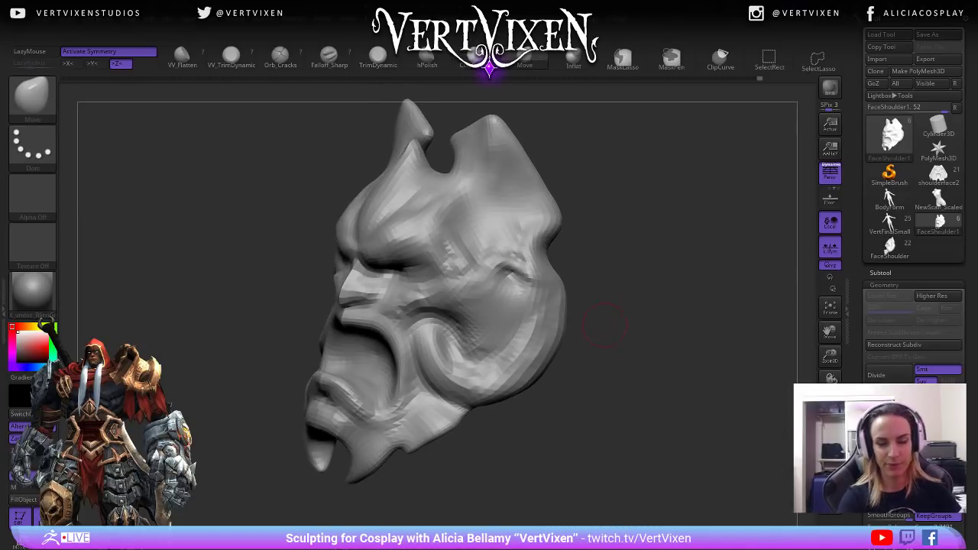
Return to the ClayBuildup brush, resize it and sculpt the cheek hollow inside the raised rim, undoing the last stroke.
{"action": "key", "text": "b"}
{"action": "key", "text": "c"}
{"action": "key", "text": "b"}
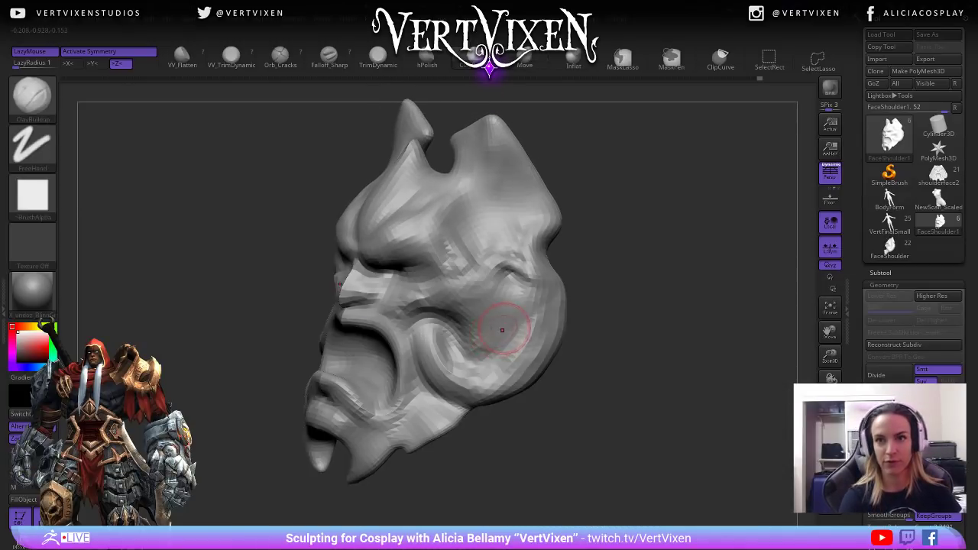
{"action": "key", "text": "space"}
{"action": "mouse_move", "coordinate": [611, 386]}
{"action": "left_mouse_down"}
{"action": "mouse_move", "coordinate": [653, 389]}
{"action": "mouse_move", "coordinate": [661, 373]}
{"action": "mouse_move", "coordinate": [651, 406]}
{"action": "mouse_move", "coordinate": [644, 401]}
{"action": "left_mouse_up"}
{"action": "key", "text": "space"}
{"action": "left_click_drag", "start_coordinate": [466, 333], "coordinate": [483, 353]}
{"action": "right_click_drag", "start_coordinate": [483, 294], "coordinate": [517, 285]}
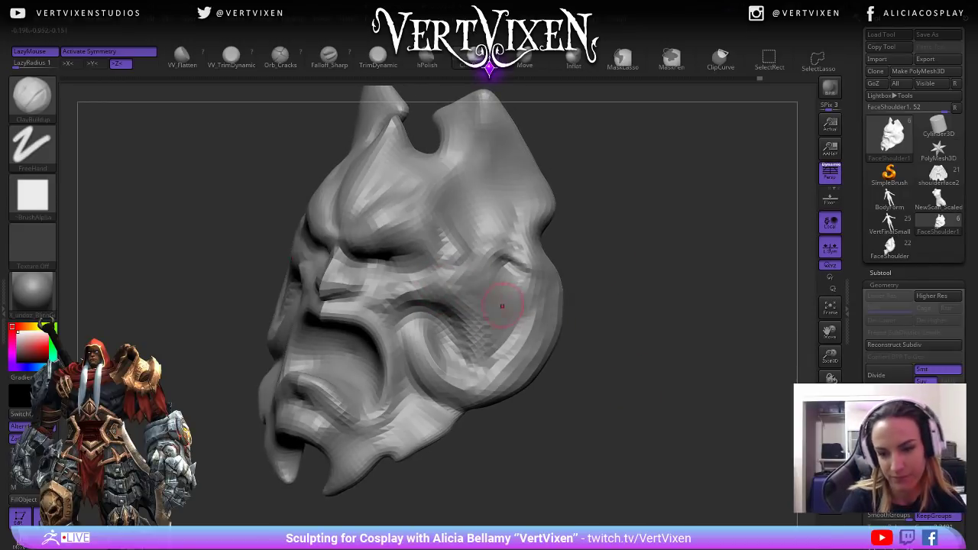
{"action": "mouse_move", "coordinate": [508, 332]}
{"action": "right_mouse_down"}
{"action": "mouse_move", "coordinate": [627, 292]}
{"action": "mouse_move", "coordinate": [597, 291]}
{"action": "right_mouse_up"}
{"action": "mouse_move", "coordinate": [455, 341]}
{"action": "left_mouse_down"}
{"action": "mouse_move", "coordinate": [444, 338]}
{"action": "mouse_move", "coordinate": [451, 344]}
{"action": "left_mouse_up"}
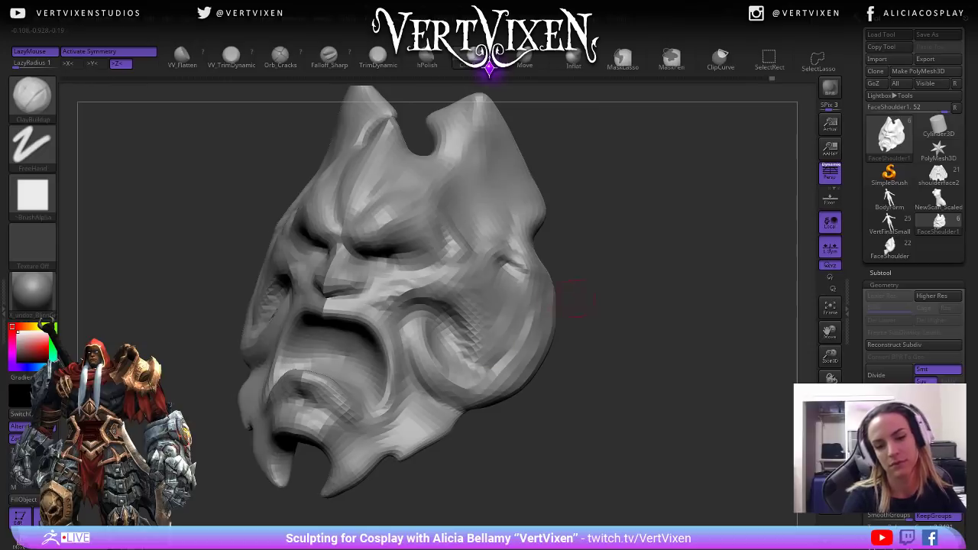
{"action": "left_click_drag", "start_coordinate": [568, 290], "coordinate": [558, 291]}
{"action": "key", "text": "ctrl+z"}
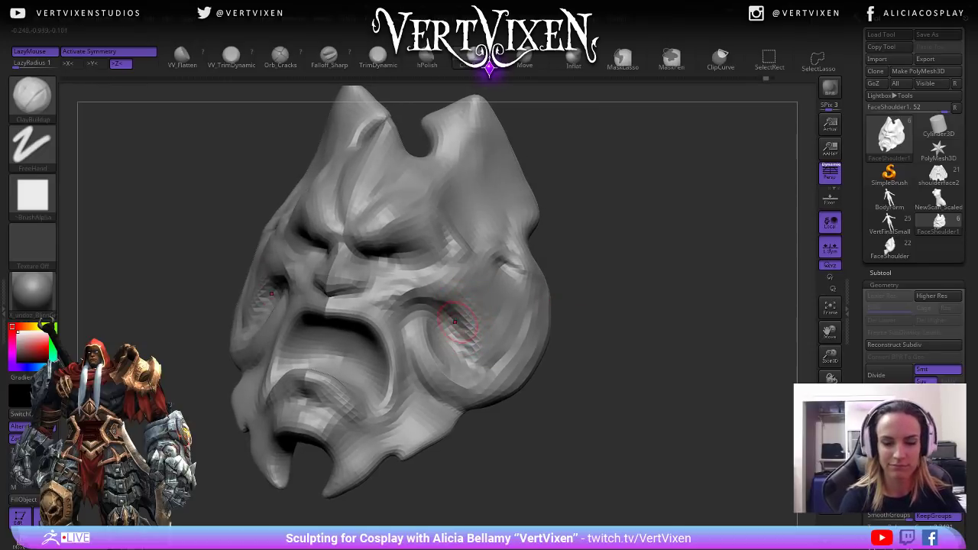
Smooth the upper cheek between the nose and the cheek hollow, checking the form from three-quarter and side views.
{"action": "right_click_drag", "start_coordinate": [513, 329], "coordinate": [528, 305]}
{"action": "left_click_drag", "start_coordinate": [413, 299], "coordinate": [403, 289], "text": "shift"}
{"action": "right_click_drag", "start_coordinate": [428, 291], "coordinate": [391, 307]}
{"action": "mouse_move", "coordinate": [416, 303]}
{"action": "left_mouse_down", "text": "shift"}
{"action": "mouse_move", "coordinate": [400, 288]}
{"action": "mouse_move", "coordinate": [452, 280]}
{"action": "mouse_move", "coordinate": [409, 287]}
{"action": "left_mouse_up", "text": "shift"}
{"action": "right_click_drag", "start_coordinate": [497, 276], "coordinate": [535, 279]}
{"action": "mouse_move", "coordinate": [551, 294]}
{"action": "left_mouse_down"}
{"action": "mouse_move", "coordinate": [673, 328]}
{"action": "mouse_move", "coordinate": [611, 345]}
{"action": "mouse_move", "coordinate": [617, 369]}
{"action": "left_mouse_up"}
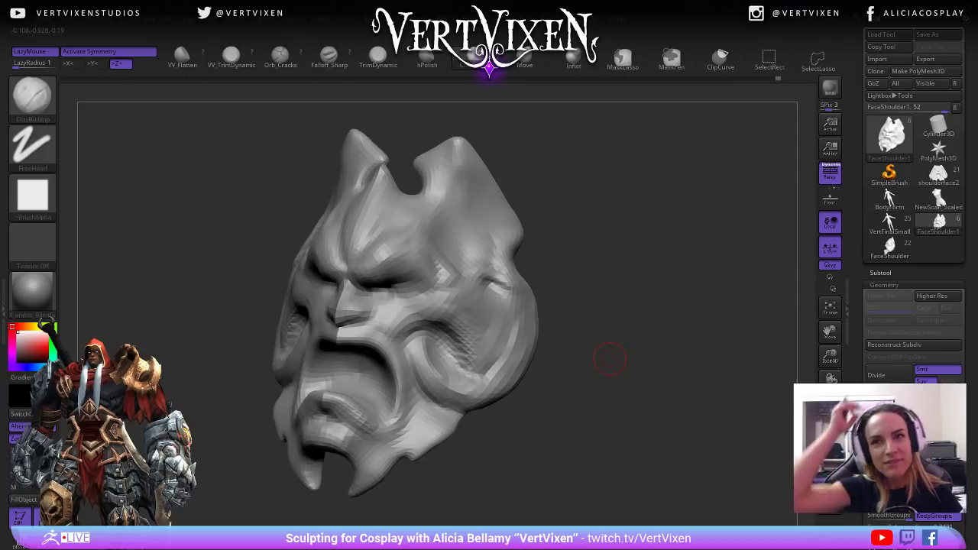
{"action": "left_click_drag", "start_coordinate": [610, 359], "coordinate": [543, 355]}
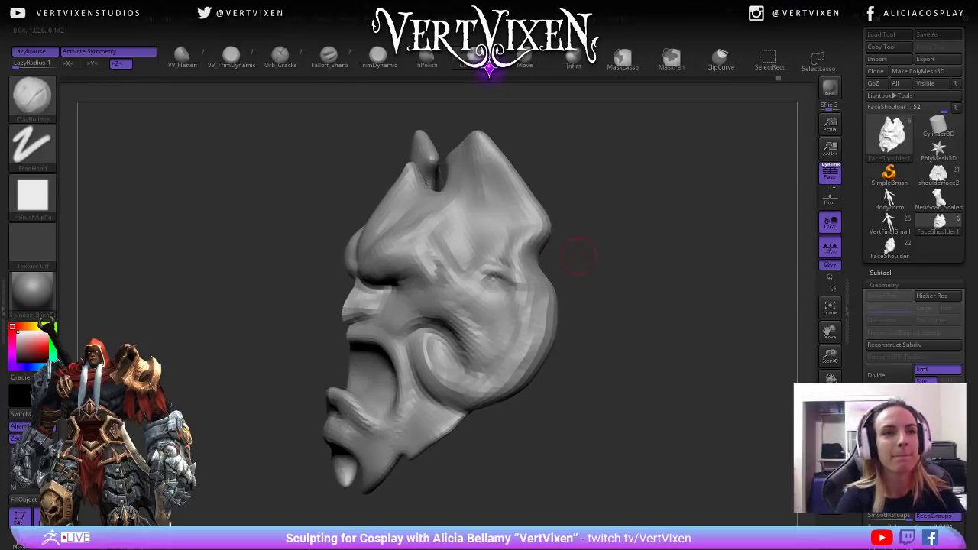
{"action": "left_click_drag", "start_coordinate": [584, 255], "coordinate": [607, 231]}
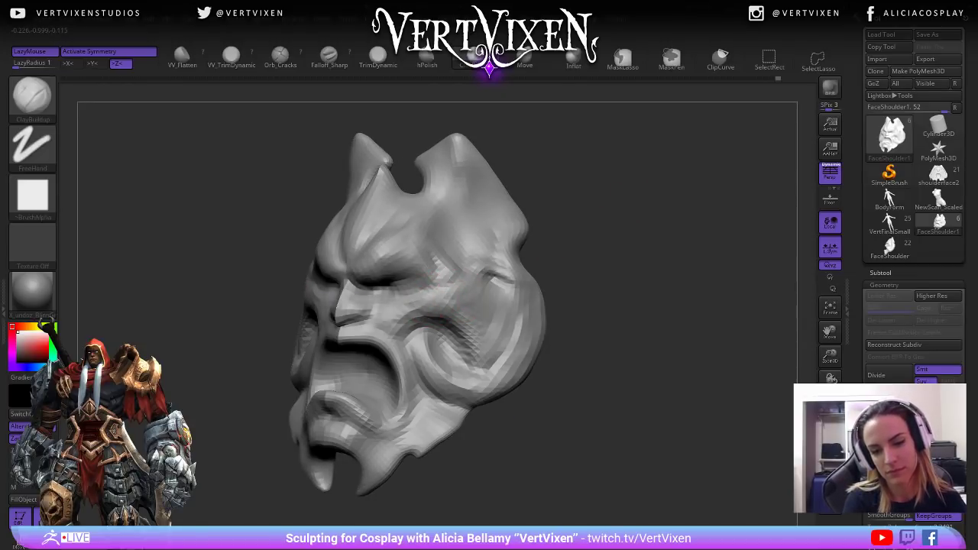
Switch to the hPolish brush and flatten the cheekbone and outer cheek below the temple, checking from the front.
{"action": "key", "text": "shift"}
{"action": "key", "text": "b"}
{"action": "key", "text": "h"}
{"action": "key", "text": "p"}
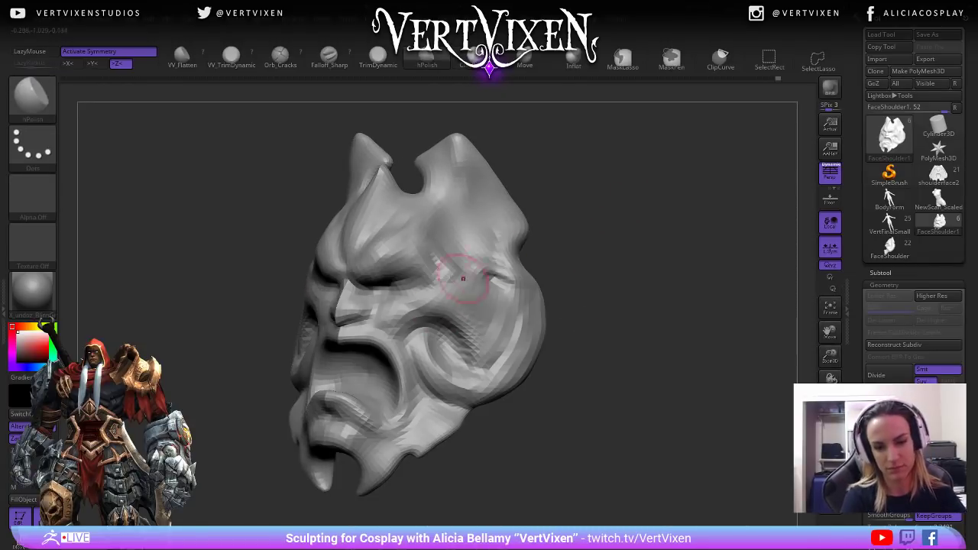
{"action": "left_click_drag", "start_coordinate": [581, 350], "coordinate": [611, 405], "text": "shift"}
{"action": "left_click_drag", "start_coordinate": [550, 299], "coordinate": [500, 336]}
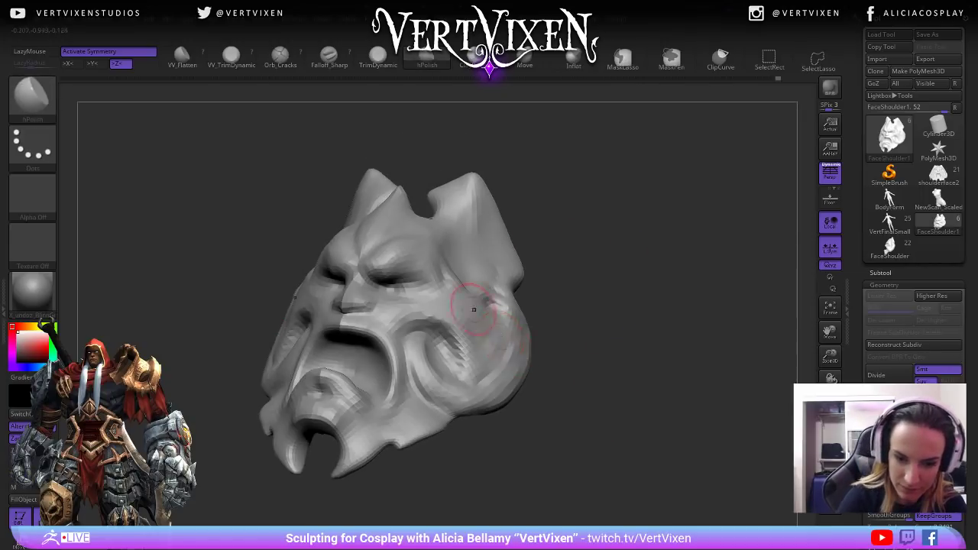
{"action": "right_click", "coordinate": [426, 309]}
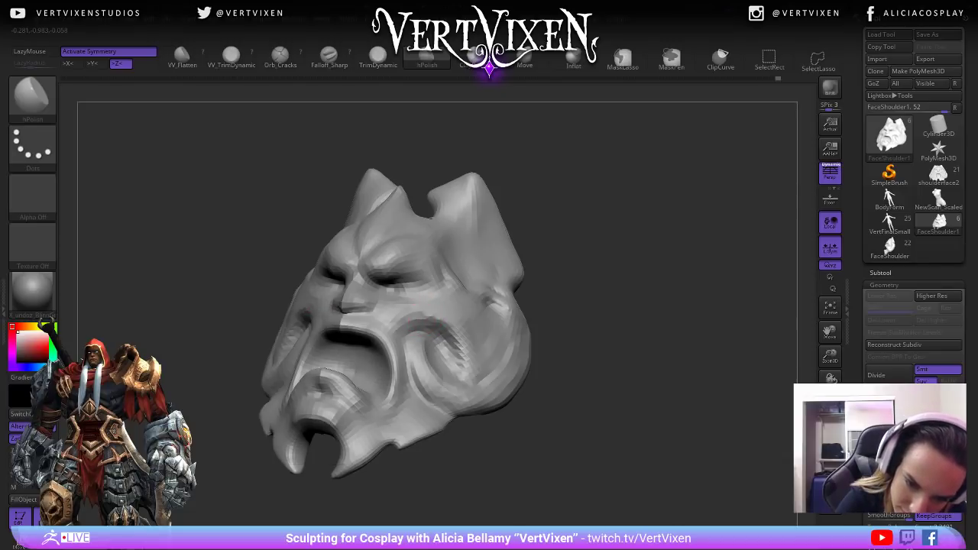
{"action": "mouse_move", "coordinate": [581, 252]}
{"action": "left_mouse_down"}
{"action": "mouse_move", "coordinate": [538, 206]}
{"action": "mouse_move", "coordinate": [587, 202]}
{"action": "mouse_move", "coordinate": [448, 227]}
{"action": "mouse_move", "coordinate": [604, 221]}
{"action": "mouse_move", "coordinate": [520, 221]}
{"action": "left_mouse_up"}
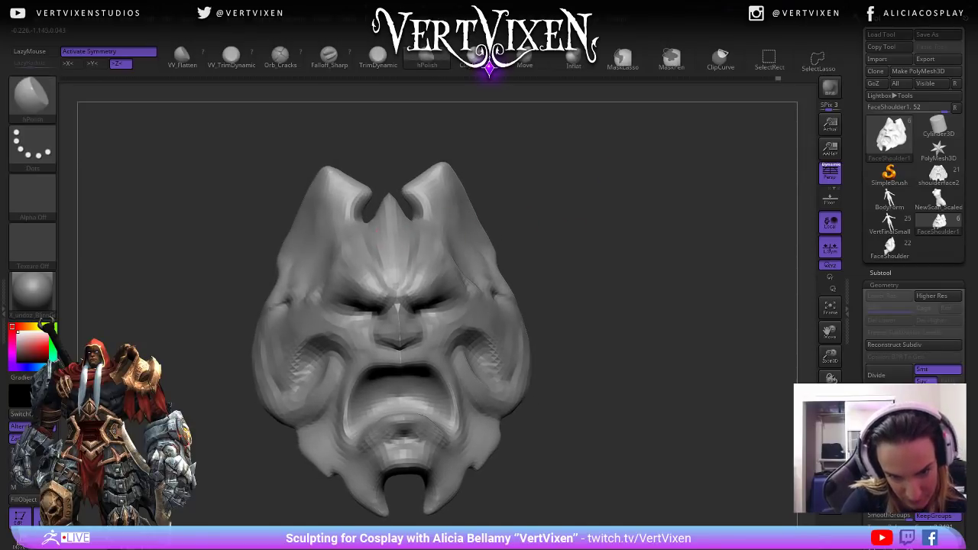
Switch to the ClayBuildup brush and build up the forehead ridge above the inner brow.
{"action": "key", "text": "b"}
{"action": "key", "text": "c"}
{"action": "key", "text": "b"}
{"action": "left_click_drag", "start_coordinate": [515, 184], "coordinate": [529, 181]}
{"action": "left_click_drag", "start_coordinate": [369, 245], "coordinate": [394, 291]}
{"action": "mouse_move", "coordinate": [527, 264]}
{"action": "left_mouse_down"}
{"action": "mouse_move", "coordinate": [524, 231]}
{"action": "mouse_move", "coordinate": [563, 231]}
{"action": "left_mouse_up"}
{"action": "mouse_move", "coordinate": [596, 459]}
{"action": "left_mouse_down", "text": "shift"}
{"action": "mouse_move", "coordinate": [613, 420]}
{"action": "mouse_move", "coordinate": [594, 306]}
{"action": "mouse_move", "coordinate": [622, 372]}
{"action": "mouse_move", "coordinate": [642, 372]}
{"action": "mouse_move", "coordinate": [648, 388]}
{"action": "mouse_move", "coordinate": [569, 386]}
{"action": "mouse_move", "coordinate": [617, 384]}
{"action": "mouse_move", "coordinate": [596, 386]}
{"action": "mouse_move", "coordinate": [577, 442]}
{"action": "mouse_move", "coordinate": [583, 467]}
{"action": "mouse_move", "coordinate": [557, 489]}
{"action": "left_mouse_up", "text": "shift"}
Switch to the Move brush, resize it and reshape the lower cheek edge where it meets the jaw.
{"action": "key", "text": "b"}
{"action": "key", "text": "m"}
{"action": "key", "text": "v"}
{"action": "left_click_drag", "start_coordinate": [558, 489], "coordinate": [505, 463]}
{"action": "key", "text": "space"}
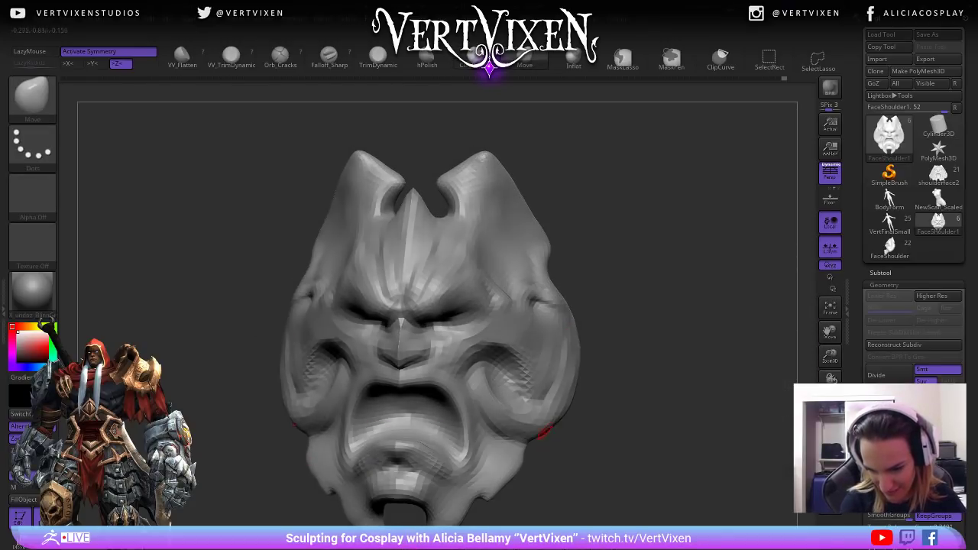
{"action": "key", "text": "space"}
{"action": "left_click_drag", "start_coordinate": [587, 432], "coordinate": [596, 432]}
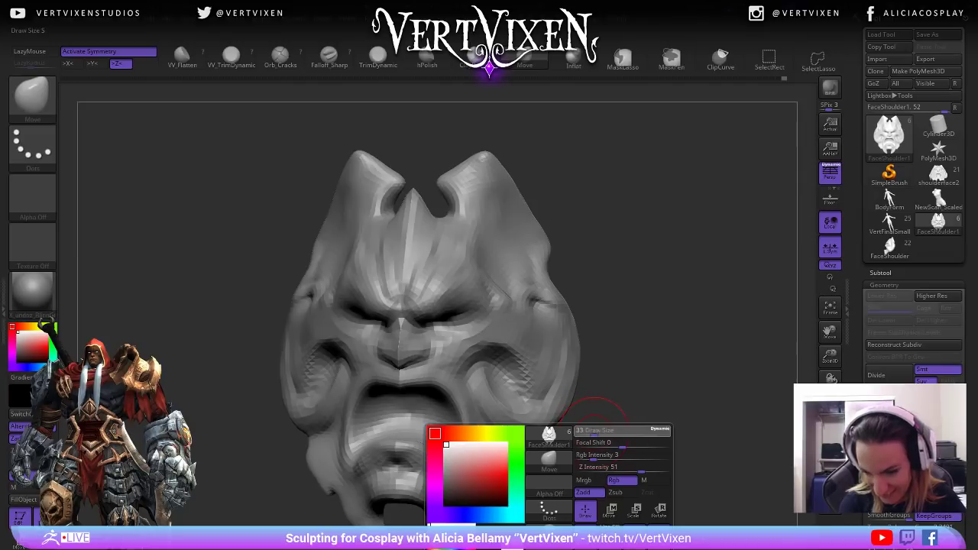
{"action": "mouse_move", "coordinate": [640, 389]}
{"action": "left_mouse_down", "text": "alt"}
{"action": "mouse_move", "coordinate": [631, 357]}
{"action": "mouse_move", "coordinate": [535, 405]}
{"action": "left_mouse_up", "text": "alt"}
{"action": "key", "text": "space"}
{"action": "left_click_drag", "start_coordinate": [631, 333], "coordinate": [629, 346]}
{"action": "key", "text": "space"}
{"action": "key", "text": "space"}
{"action": "left_click_drag", "start_coordinate": [544, 415], "coordinate": [541, 415]}
{"action": "left_click_drag", "start_coordinate": [526, 408], "coordinate": [537, 417]}
Resize the Move brush and push the outer jaw edge below the cheek into a fuller curve.
{"action": "key", "text": "space"}
{"action": "key", "text": "space"}
{"action": "left_click_drag", "start_coordinate": [551, 436], "coordinate": [536, 460]}
{"action": "key", "text": "space"}
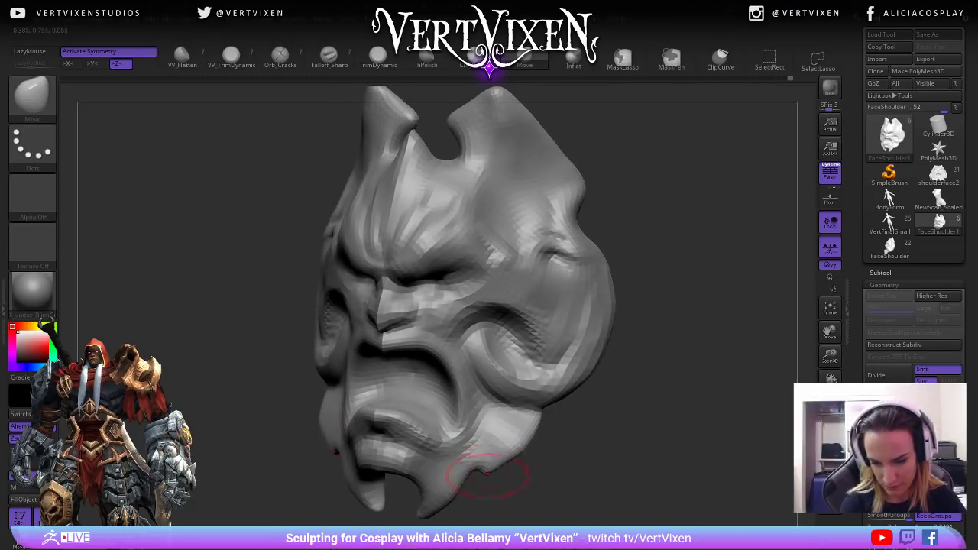
{"action": "key", "text": "space"}
{"action": "key", "text": "space"}
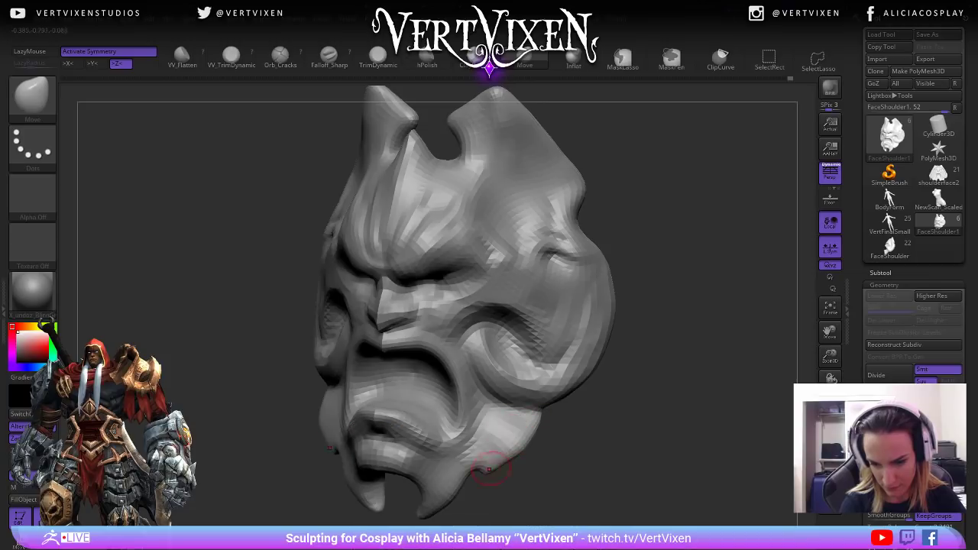
{"action": "left_click_drag", "start_coordinate": [513, 466], "coordinate": [556, 458]}
Adjust the Move brush settings and reshape the small spike and notch on the lower jaw edge from the front.
{"action": "key", "text": "space"}
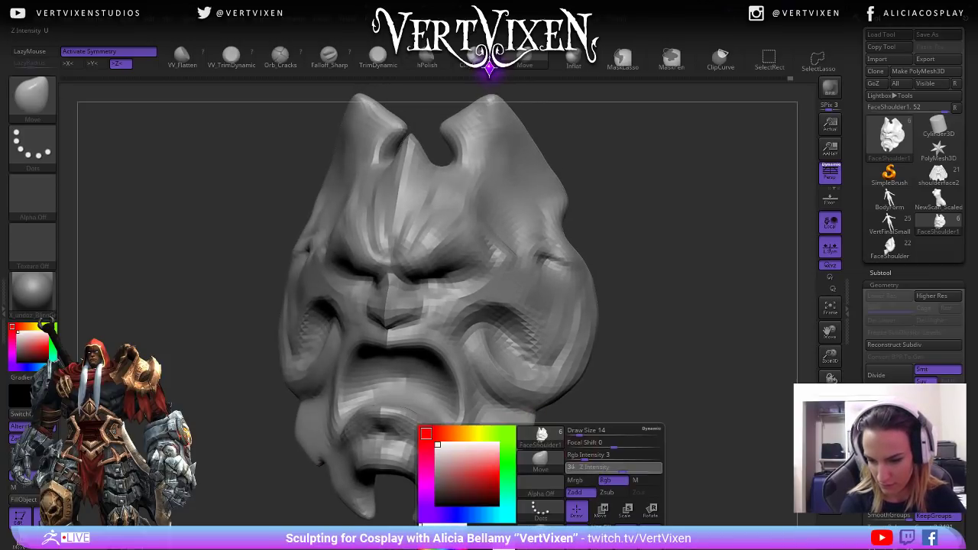
{"action": "key", "text": "space"}
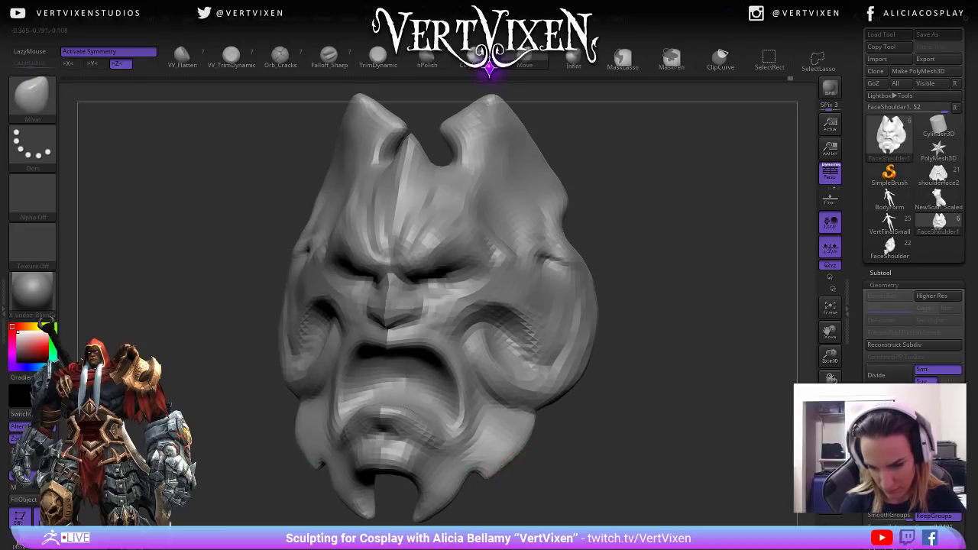
{"action": "left_click_drag", "start_coordinate": [556, 489], "coordinate": [616, 451], "text": "shift"}
{"action": "mouse_move", "coordinate": [634, 308]}
{"action": "left_mouse_down"}
{"action": "mouse_move", "coordinate": [634, 367]}
{"action": "mouse_move", "coordinate": [665, 338]}
{"action": "left_mouse_up"}
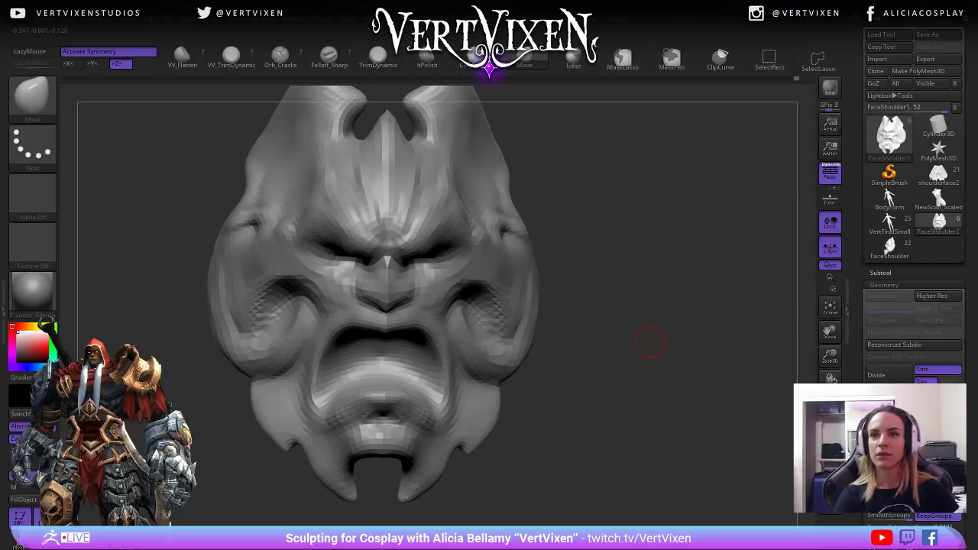
{"action": "mouse_move", "coordinate": [651, 317]}
{"action": "left_mouse_down"}
{"action": "mouse_move", "coordinate": [662, 316]}
{"action": "mouse_move", "coordinate": [642, 328]}
{"action": "mouse_move", "coordinate": [634, 394]}
{"action": "left_mouse_up"}
{"action": "key", "text": "space"}
{"action": "right_click_drag", "start_coordinate": [517, 388], "coordinate": [507, 406]}
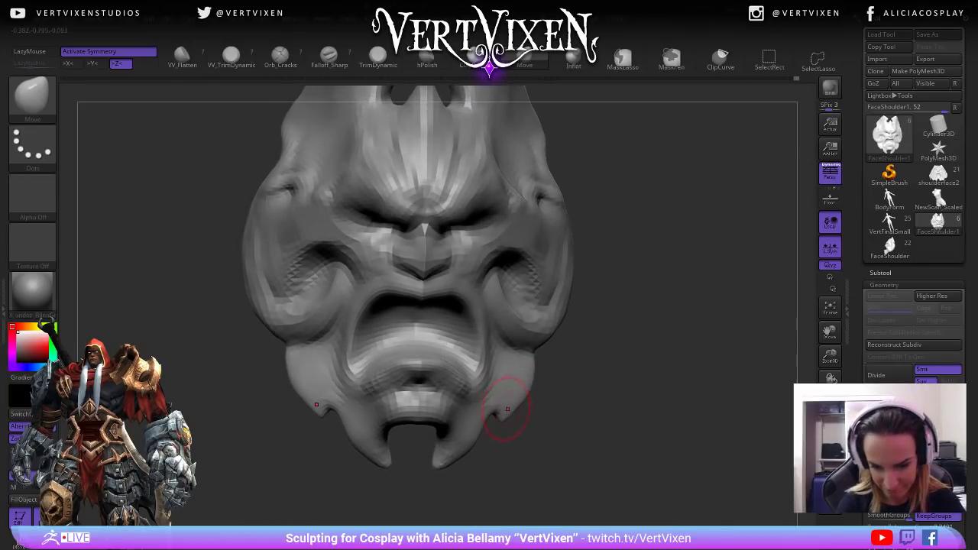
{"action": "key", "text": "space"}
{"action": "left_click_drag", "start_coordinate": [497, 410], "coordinate": [504, 426]}
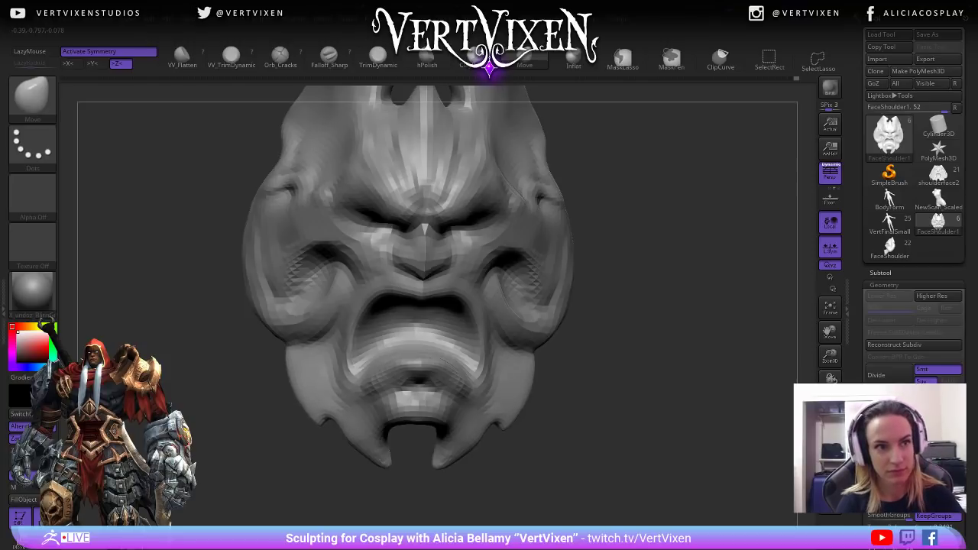
Refine the outline of the chin prongs with the Move brush and check the whole face from the front.
{"action": "left_click_drag", "start_coordinate": [454, 461], "coordinate": [478, 452]}
{"action": "left_click_drag", "start_coordinate": [521, 442], "coordinate": [535, 434]}
{"action": "left_click_drag", "start_coordinate": [448, 462], "coordinate": [449, 468]}
{"action": "mouse_move", "coordinate": [535, 428]}
{"action": "left_mouse_down", "text": "alt"}
{"action": "mouse_move", "coordinate": [558, 345]}
{"action": "mouse_move", "coordinate": [598, 285]}
{"action": "mouse_move", "coordinate": [623, 355]}
{"action": "mouse_move", "coordinate": [621, 336]}
{"action": "mouse_move", "coordinate": [644, 312]}
{"action": "mouse_move", "coordinate": [623, 329]}
{"action": "left_mouse_up", "text": "alt"}
{"action": "key", "text": "space"}
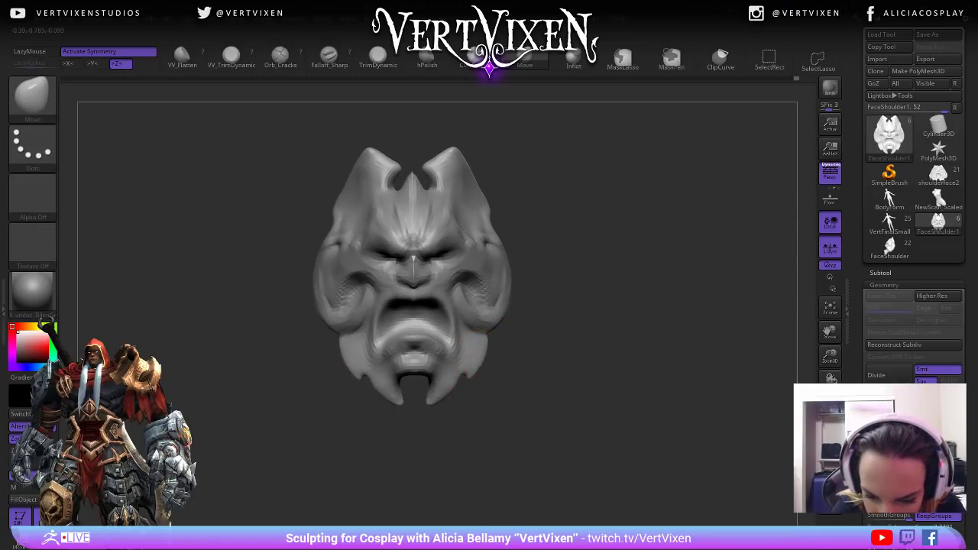
{"action": "mouse_move", "coordinate": [585, 330]}
{"action": "left_mouse_down"}
{"action": "mouse_move", "coordinate": [609, 346]}
{"action": "mouse_move", "coordinate": [626, 329]}
{"action": "mouse_move", "coordinate": [615, 344]}
{"action": "mouse_move", "coordinate": [627, 369]}
{"action": "left_mouse_up"}
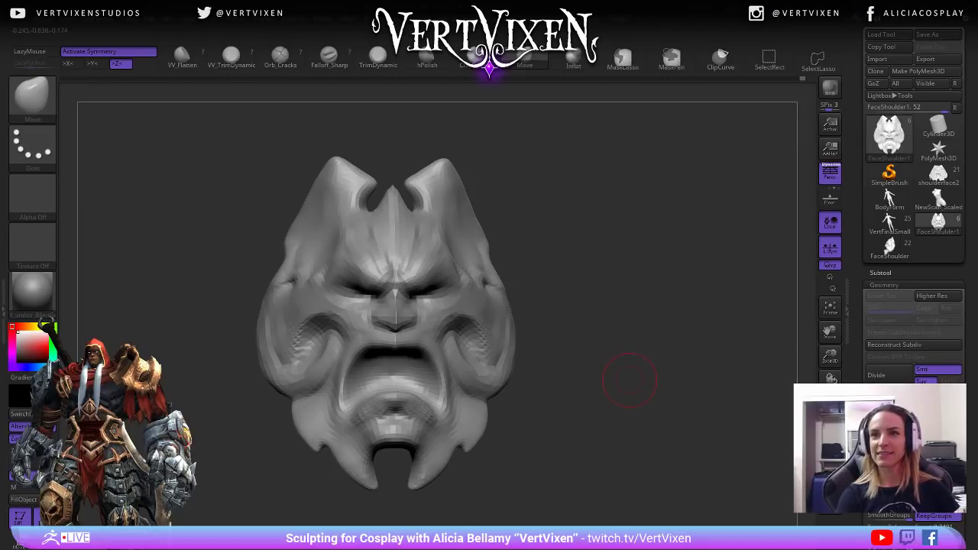
{"action": "mouse_move", "coordinate": [630, 370]}
{"action": "left_mouse_down"}
{"action": "mouse_move", "coordinate": [644, 399]}
{"action": "mouse_move", "coordinate": [626, 389]}
{"action": "left_mouse_up"}
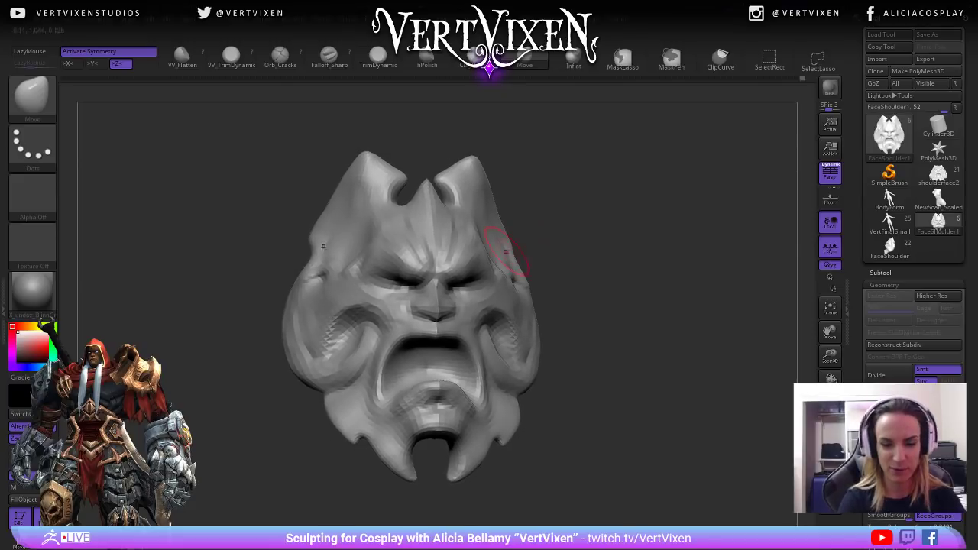
{"action": "left_click_drag", "start_coordinate": [621, 249], "coordinate": [628, 246]}
Switch to the Inflat brush and thicken the raised fold beside the mouth.
{"action": "key", "text": "b"}
{"action": "key", "text": "c"}
{"action": "key", "text": "b"}
{"action": "key", "text": "space"}
{"action": "key", "text": "b"}
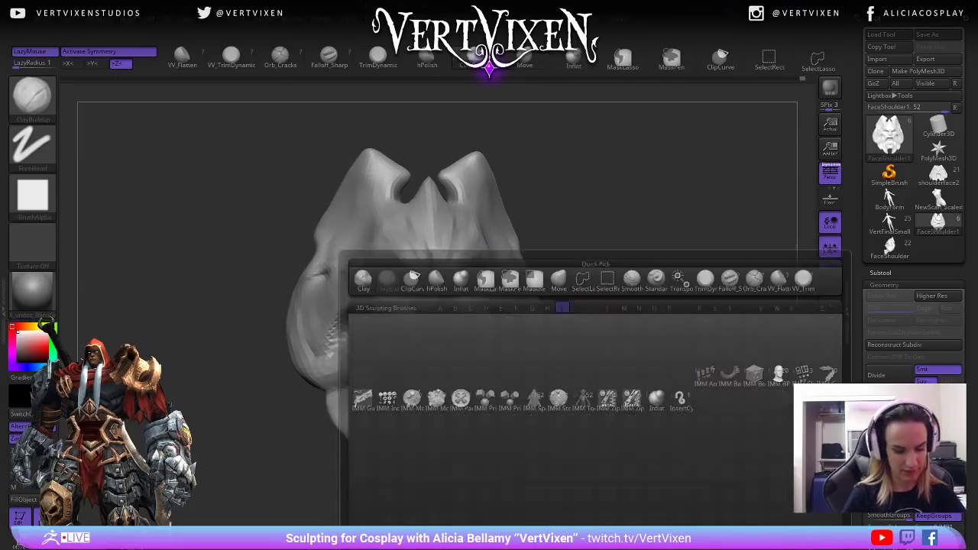
{"action": "key", "text": "i"}
{"action": "key", "text": "n"}
{"action": "left_click_drag", "start_coordinate": [386, 359], "coordinate": [392, 383]}
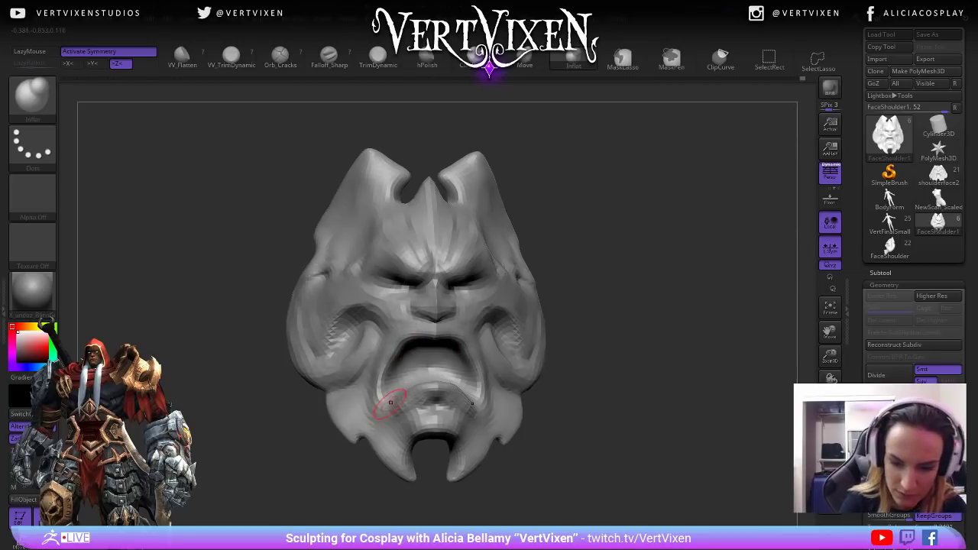
{"action": "right_click_drag", "start_coordinate": [393, 406], "coordinate": [432, 408]}
Smooth and inflate the fold around the lower mouth corner, working from three-quarter views.
{"action": "left_click_drag", "start_coordinate": [479, 375], "coordinate": [472, 391], "text": "shift"}
{"action": "right_click_drag", "start_coordinate": [485, 306], "coordinate": [527, 304]}
{"action": "left_click_drag", "start_coordinate": [463, 389], "coordinate": [478, 371]}
{"action": "left_click_drag", "start_coordinate": [581, 306], "coordinate": [590, 306]}
{"action": "left_click_drag", "start_coordinate": [491, 378], "coordinate": [498, 387], "text": "shift"}
{"action": "mouse_move", "coordinate": [581, 382]}
{"action": "left_mouse_down"}
{"action": "mouse_move", "coordinate": [628, 382]}
{"action": "mouse_move", "coordinate": [608, 382]}
{"action": "left_mouse_up"}
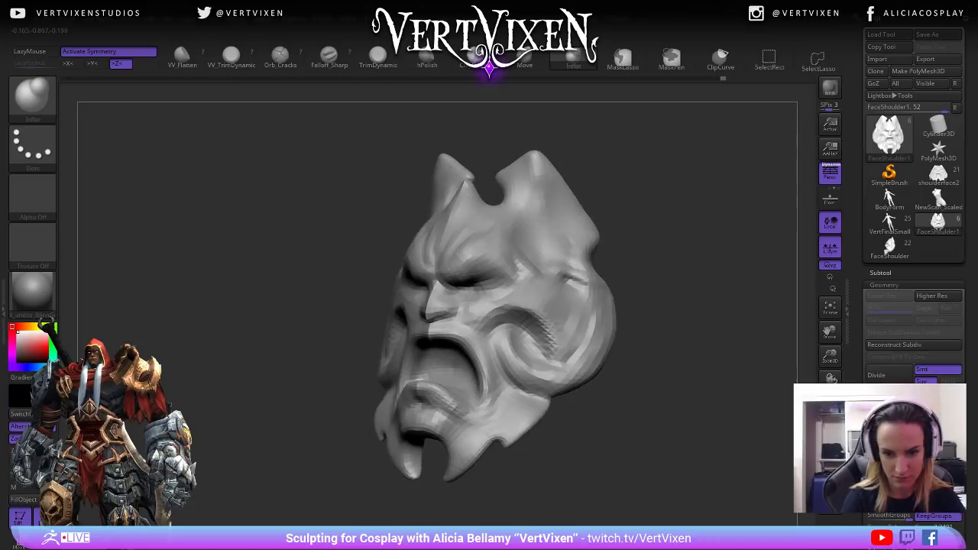
{"action": "right_click_drag", "start_coordinate": [451, 356], "coordinate": [499, 356]}
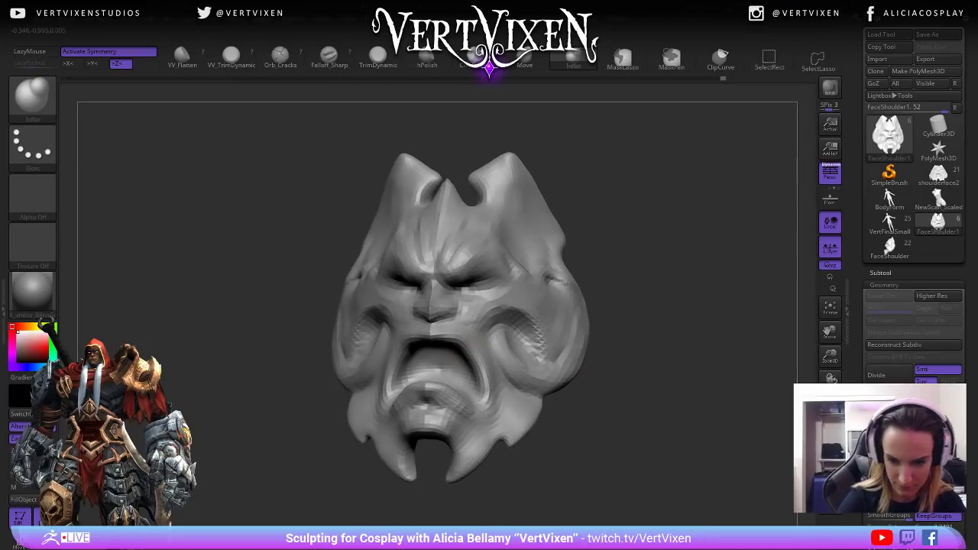
{"action": "mouse_move", "coordinate": [646, 352]}
{"action": "left_mouse_down"}
{"action": "mouse_move", "coordinate": [615, 351]}
{"action": "mouse_move", "coordinate": [642, 347]}
{"action": "left_mouse_up"}
{"action": "mouse_move", "coordinate": [578, 370]}
{"action": "left_mouse_down"}
{"action": "mouse_move", "coordinate": [552, 370]}
{"action": "mouse_move", "coordinate": [573, 375]}
{"action": "left_mouse_up"}
Select the hPolish brush and review the face from below and from the front.
{"action": "left_click_drag", "start_coordinate": [622, 463], "coordinate": [636, 453], "text": "alt"}
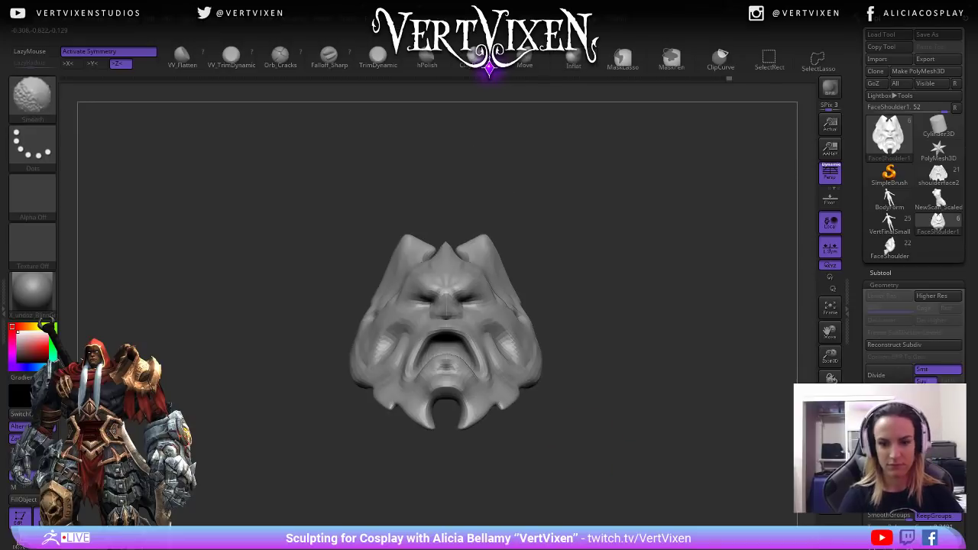
{"action": "key", "text": "b"}
{"action": "mouse_move", "coordinate": [645, 426]}
{"action": "right_mouse_down"}
{"action": "mouse_move", "coordinate": [484, 345]}
{"action": "mouse_move", "coordinate": [596, 328]}
{"action": "mouse_move", "coordinate": [576, 286]}
{"action": "mouse_move", "coordinate": [616, 382]}
{"action": "mouse_move", "coordinate": [608, 493]}
{"action": "right_mouse_up"}
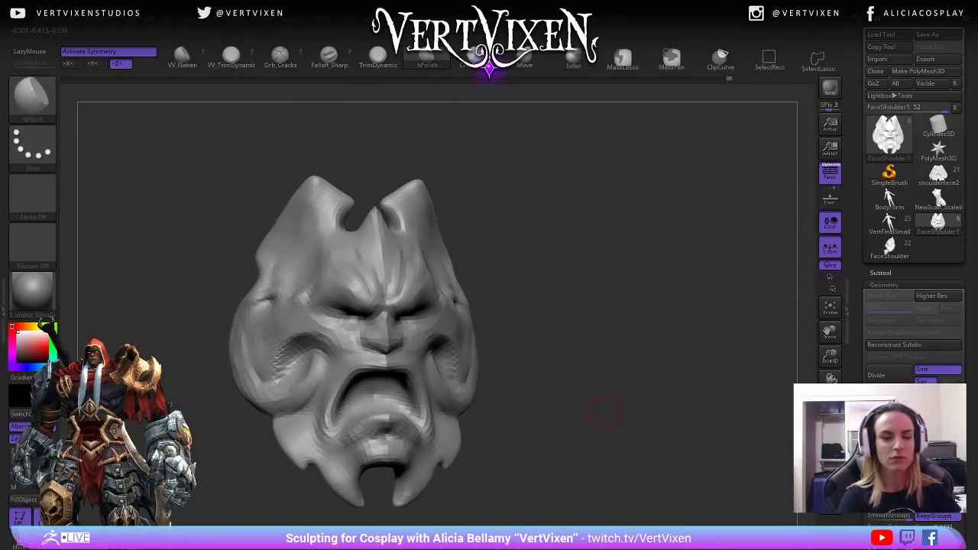
{"action": "mouse_move", "coordinate": [606, 399]}
{"action": "right_mouse_down"}
{"action": "mouse_move", "coordinate": [707, 407]}
{"action": "mouse_move", "coordinate": [562, 401]}
{"action": "mouse_move", "coordinate": [592, 399]}
{"action": "mouse_move", "coordinate": [609, 416]}
{"action": "right_mouse_up"}
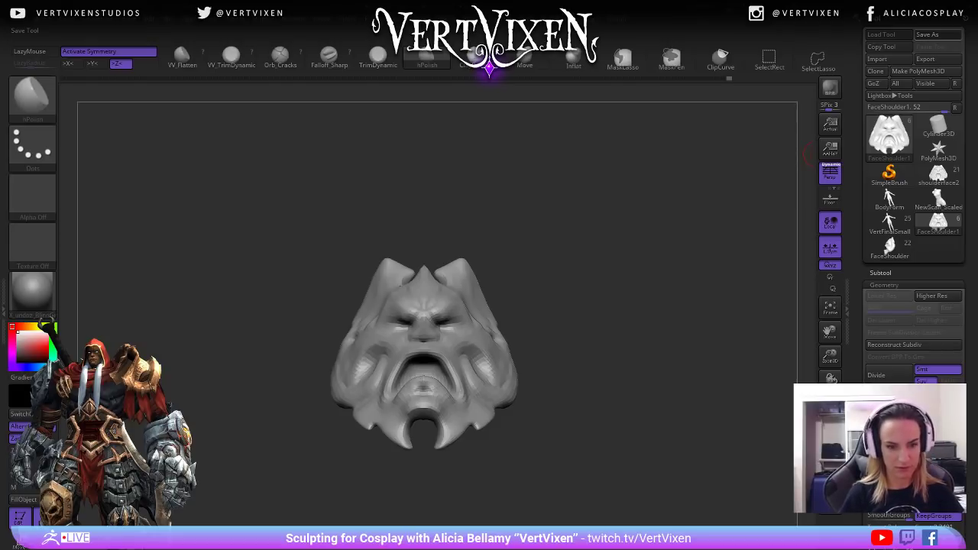
Try remeshing the face with ZRemesher and inspect the result from the front, below and a tilted view.
{"action": "left_click_drag", "start_coordinate": [791, 473], "coordinate": [743, 526]}
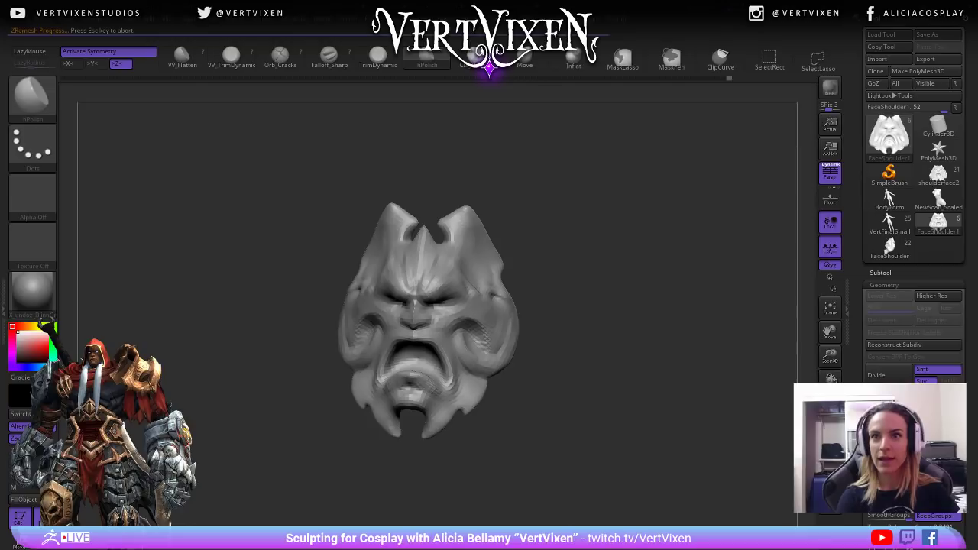
{"action": "mouse_move", "coordinate": [644, 376]}
{"action": "left_mouse_down"}
{"action": "mouse_move", "coordinate": [618, 370]}
{"action": "mouse_move", "coordinate": [611, 301]}
{"action": "mouse_move", "coordinate": [618, 371]}
{"action": "left_mouse_up"}
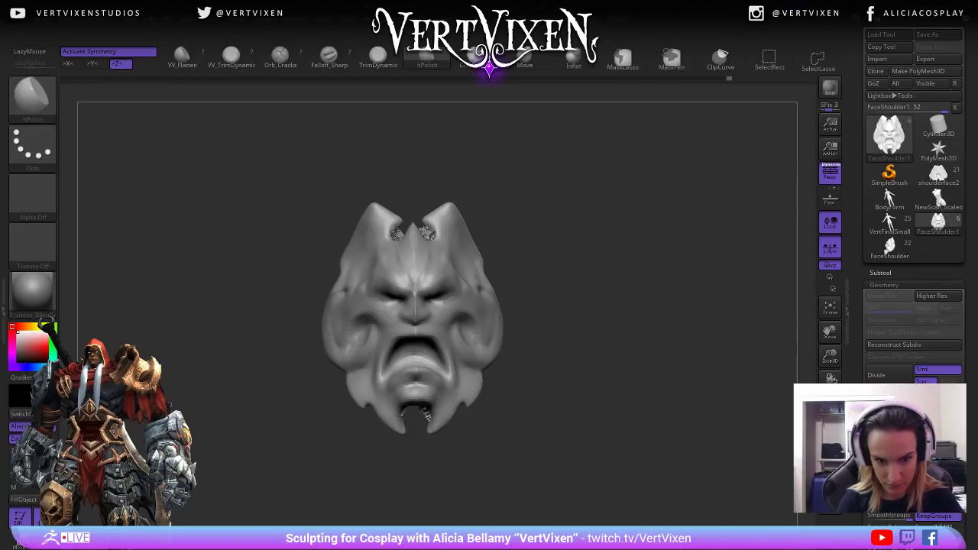
{"action": "mouse_move", "coordinate": [741, 495]}
{"action": "left_mouse_down"}
{"action": "mouse_move", "coordinate": [671, 268]}
{"action": "mouse_move", "coordinate": [647, 396]}
{"action": "mouse_move", "coordinate": [670, 371]}
{"action": "mouse_move", "coordinate": [657, 384]}
{"action": "mouse_move", "coordinate": [661, 328]}
{"action": "mouse_move", "coordinate": [666, 410]}
{"action": "mouse_move", "coordinate": [606, 500]}
{"action": "left_mouse_up"}
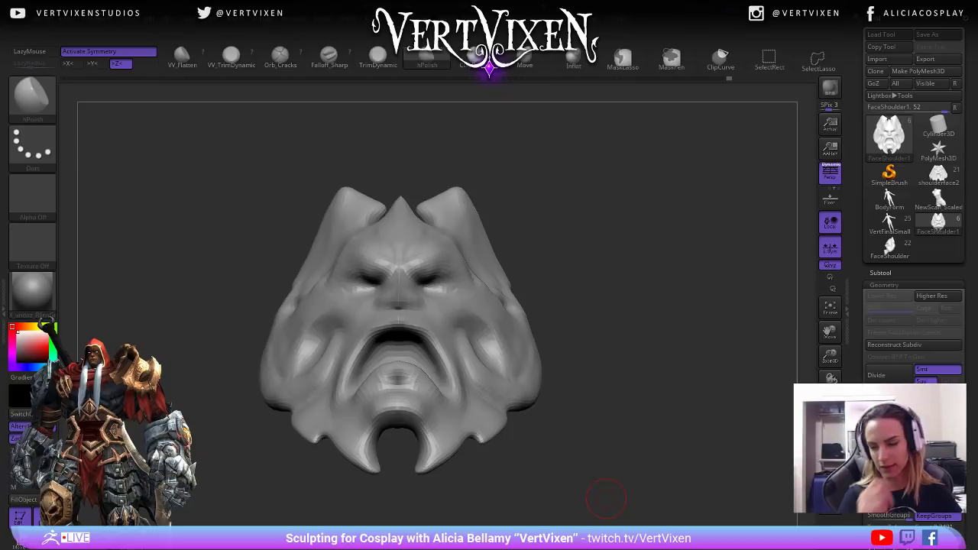
{"action": "mouse_move", "coordinate": [723, 348]}
{"action": "left_mouse_down"}
{"action": "mouse_move", "coordinate": [707, 365]}
{"action": "mouse_move", "coordinate": [690, 337]}
{"action": "mouse_move", "coordinate": [694, 417]}
{"action": "left_mouse_up"}
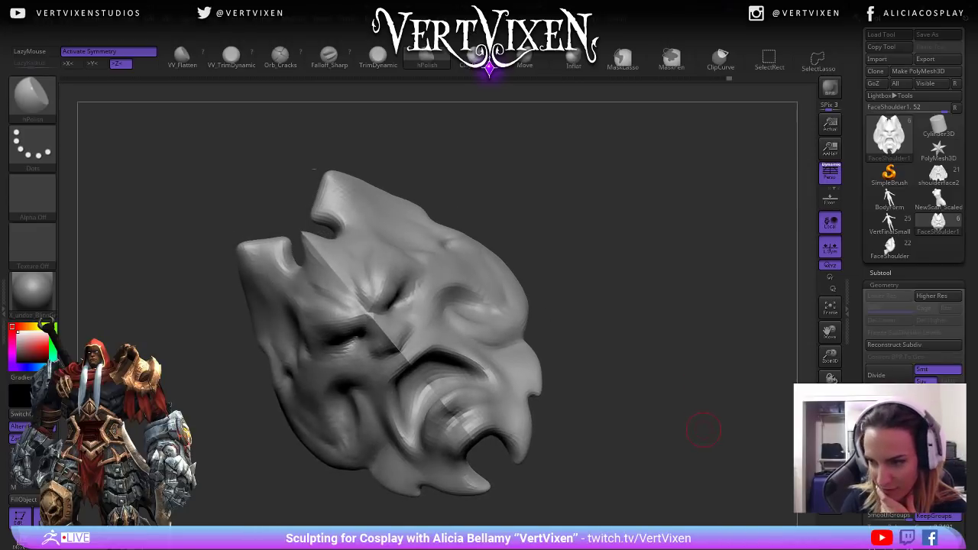
Run ZRemesher on the face again and check the new mesh from below and from the front.
{"action": "left_click_drag", "start_coordinate": [860, 344], "coordinate": [859, 294]}
{"action": "mouse_move", "coordinate": [661, 313]}
{"action": "left_mouse_down"}
{"action": "mouse_move", "coordinate": [703, 305]}
{"action": "mouse_move", "coordinate": [650, 328]}
{"action": "mouse_move", "coordinate": [712, 284]}
{"action": "mouse_move", "coordinate": [710, 348]}
{"action": "mouse_move", "coordinate": [705, 330]}
{"action": "left_mouse_up"}
{"action": "left_click", "coordinate": [889, 447]}
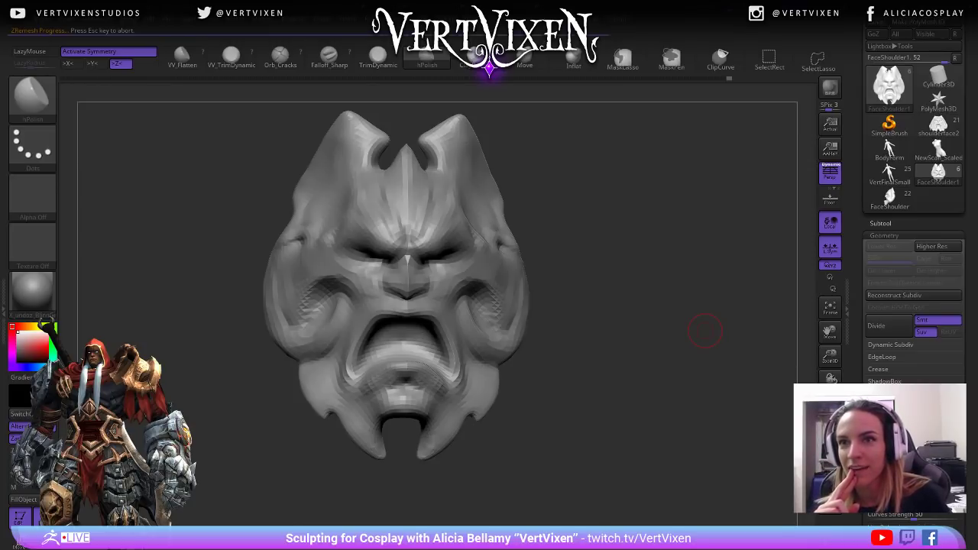
{"action": "left_click_drag", "start_coordinate": [612, 393], "coordinate": [582, 391]}
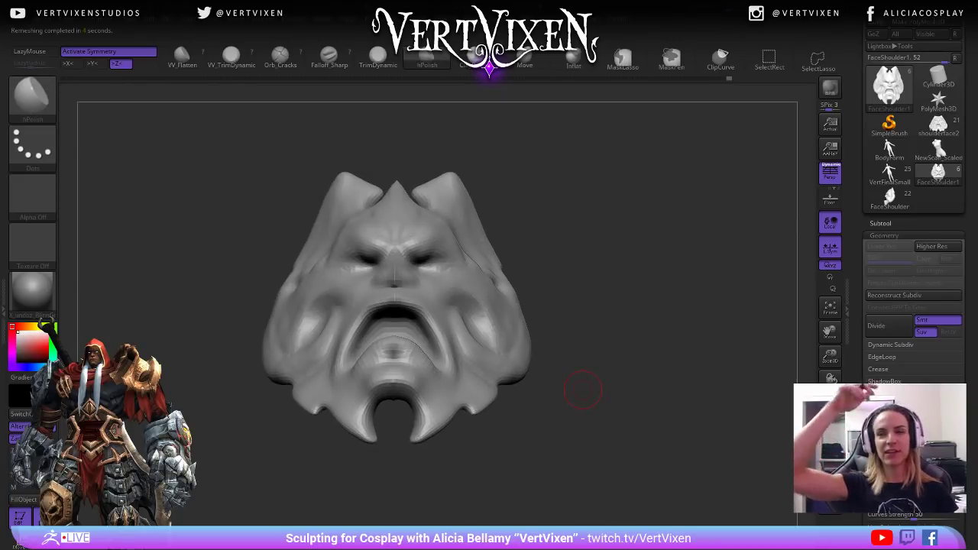
{"action": "left_click_drag", "start_coordinate": [583, 392], "coordinate": [640, 330]}
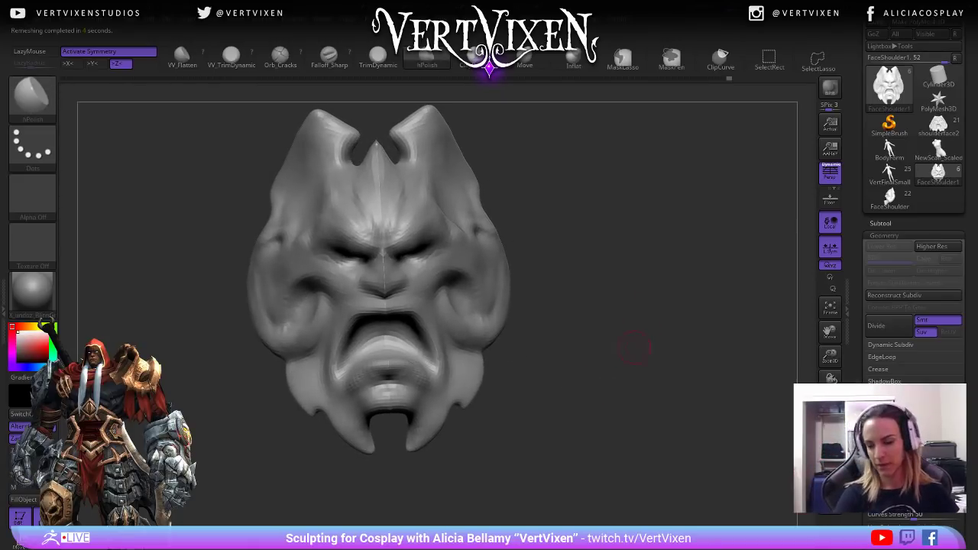
Examine the remeshed face from the front, three-quarter and low views.
{"action": "scroll", "coordinate": [914, 191], "scroll_direction": "down", "scroll_amount": 1}
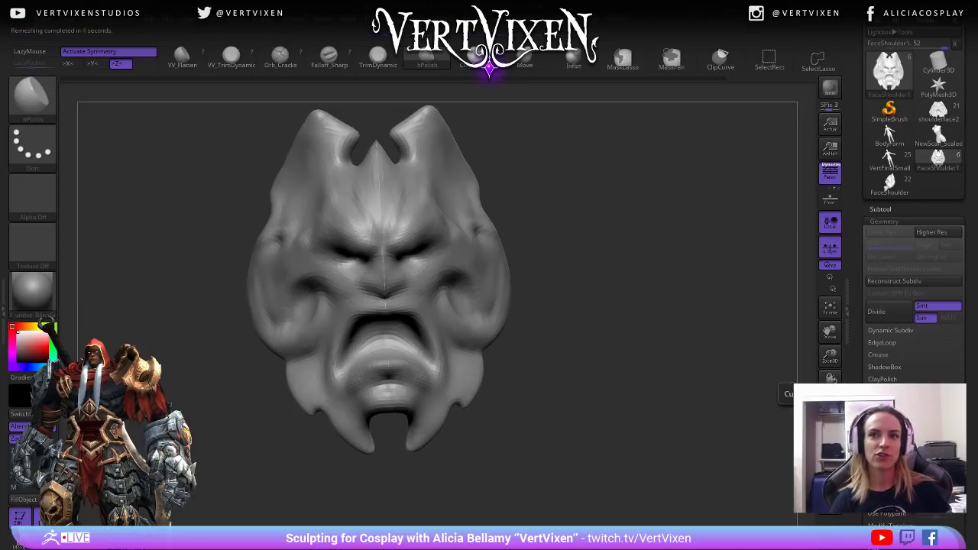
{"action": "left_click_drag", "start_coordinate": [584, 303], "coordinate": [628, 301]}
{"action": "left_click_drag", "start_coordinate": [592, 314], "coordinate": [597, 345], "text": "alt"}
{"action": "key", "text": "space"}
{"action": "left_click_drag", "start_coordinate": [567, 306], "coordinate": [612, 306]}
{"action": "key", "text": "space"}
{"action": "left_click_drag", "start_coordinate": [403, 303], "coordinate": [382, 303]}
{"action": "mouse_move", "coordinate": [590, 294]}
{"action": "left_mouse_down", "text": "alt"}
{"action": "mouse_move", "coordinate": [583, 280]}
{"action": "mouse_move", "coordinate": [491, 316]}
{"action": "left_mouse_up", "text": "alt"}
{"action": "key", "text": "space"}
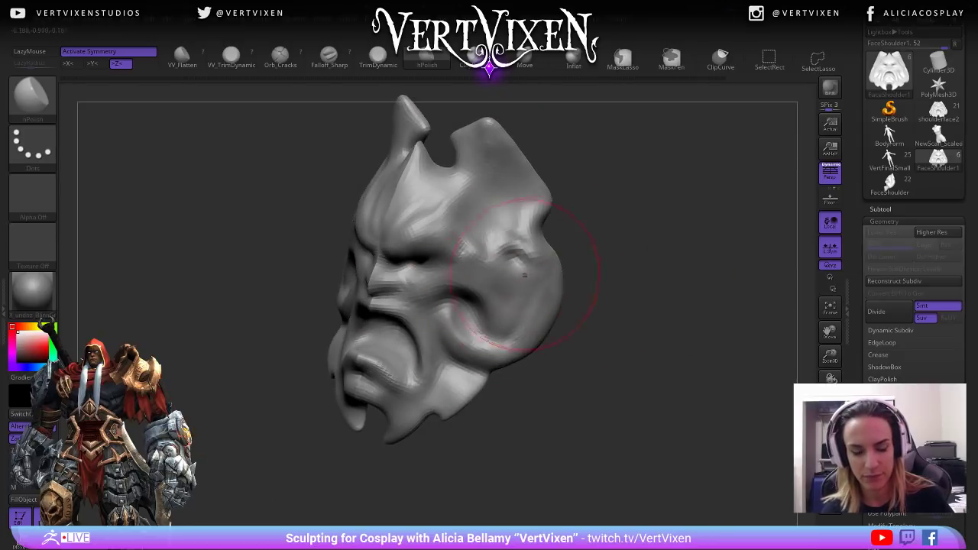
{"action": "left_click_drag", "start_coordinate": [569, 275], "coordinate": [623, 273]}
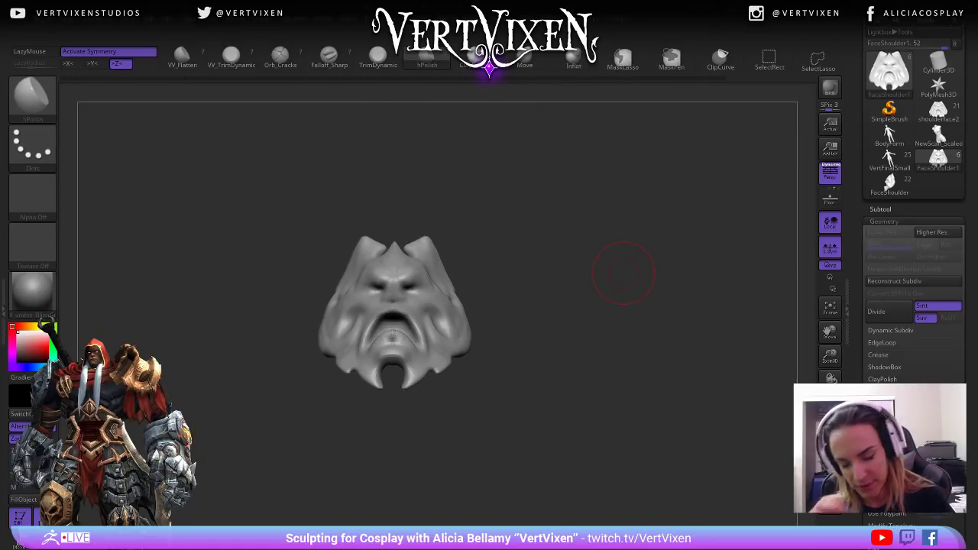
{"action": "mouse_move", "coordinate": [624, 273]}
{"action": "left_mouse_down"}
{"action": "mouse_move", "coordinate": [610, 358]}
{"action": "mouse_move", "coordinate": [646, 321]}
{"action": "mouse_move", "coordinate": [651, 295]}
{"action": "mouse_move", "coordinate": [630, 259]}
{"action": "mouse_move", "coordinate": [587, 327]}
{"action": "mouse_move", "coordinate": [652, 348]}
{"action": "mouse_move", "coordinate": [680, 369]}
{"action": "left_mouse_up"}
Switch to the Move brush and reshape the outer cheek and its lower edge from the side view.
{"action": "key", "text": "b"}
{"action": "key", "text": "m"}
{"action": "key", "text": "v"}
{"action": "left_click_drag", "start_coordinate": [621, 367], "coordinate": [546, 388], "text": "alt"}
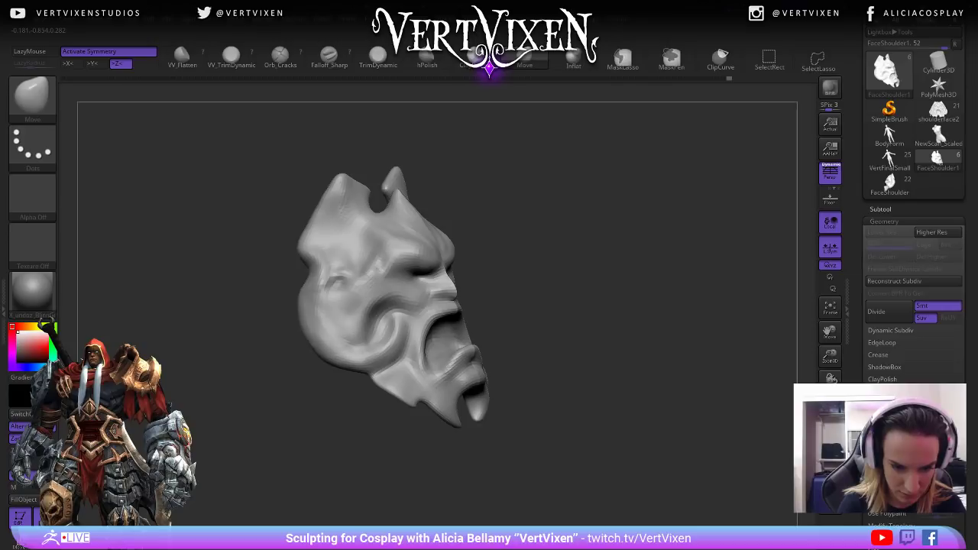
{"action": "mouse_move", "coordinate": [336, 310]}
{"action": "left_mouse_down"}
{"action": "mouse_move", "coordinate": [350, 374]}
{"action": "mouse_move", "coordinate": [364, 359]}
{"action": "left_mouse_up"}
{"action": "left_click_drag", "start_coordinate": [627, 315], "coordinate": [556, 316]}
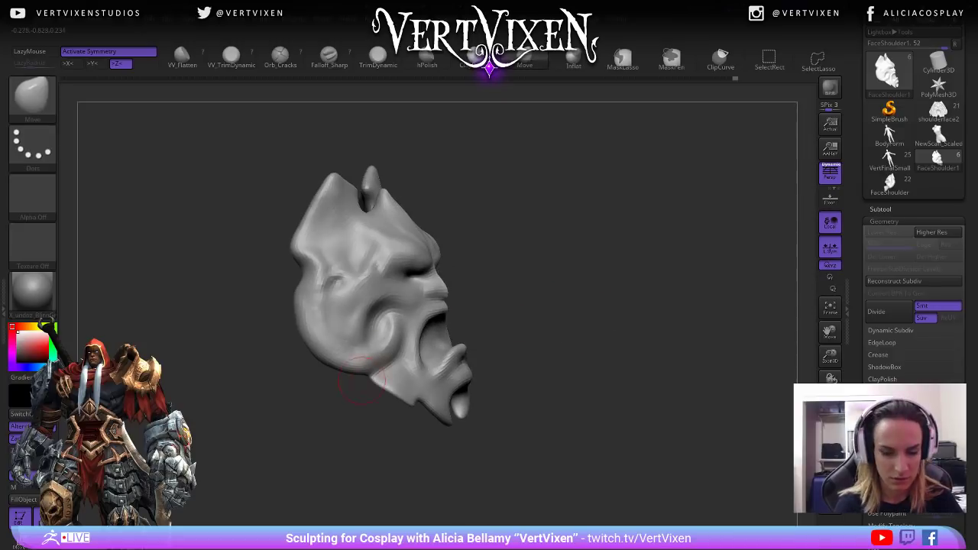
{"action": "left_click_drag", "start_coordinate": [370, 379], "coordinate": [360, 380]}
{"action": "mouse_move", "coordinate": [566, 315]}
{"action": "left_mouse_down"}
{"action": "mouse_move", "coordinate": [557, 316]}
{"action": "mouse_move", "coordinate": [642, 338]}
{"action": "mouse_move", "coordinate": [607, 360]}
{"action": "mouse_move", "coordinate": [616, 375]}
{"action": "mouse_move", "coordinate": [645, 342]}
{"action": "mouse_move", "coordinate": [612, 416]}
{"action": "mouse_move", "coordinate": [607, 405]}
{"action": "mouse_move", "coordinate": [607, 428]}
{"action": "mouse_move", "coordinate": [628, 406]}
{"action": "left_mouse_up"}
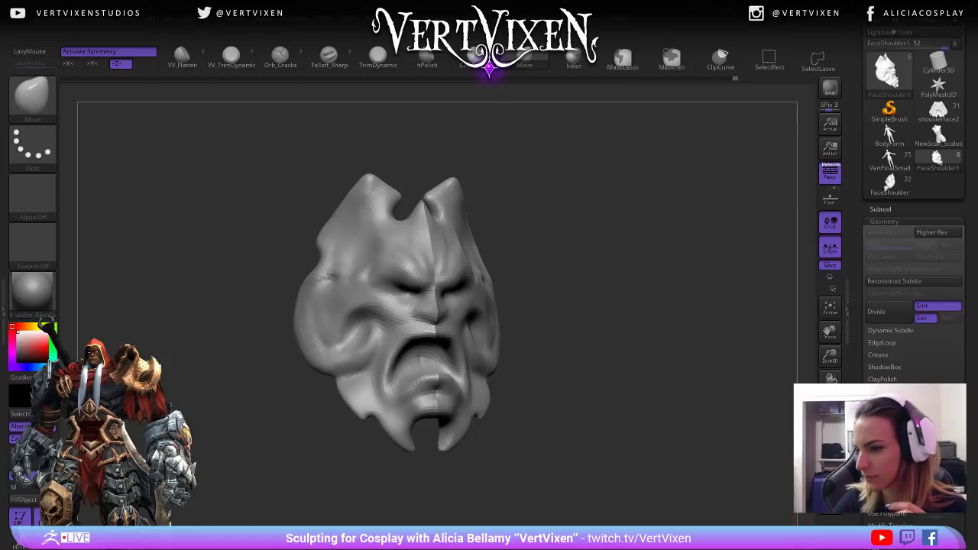
Run a mesh integrity check on the face geometry.
{"action": "scroll", "coordinate": [914, 229], "scroll_direction": "down", "scroll_amount": 3}
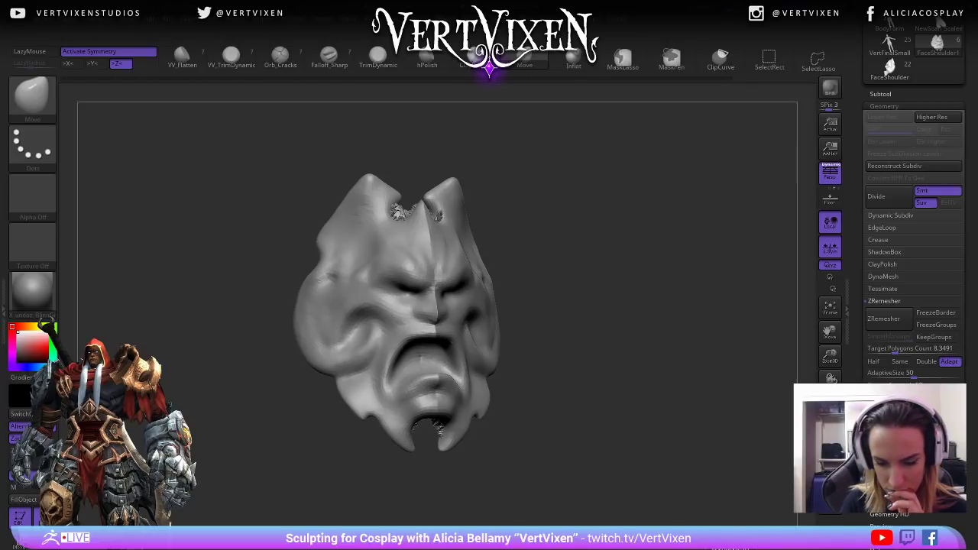
{"action": "left_click", "coordinate": [884, 300]}
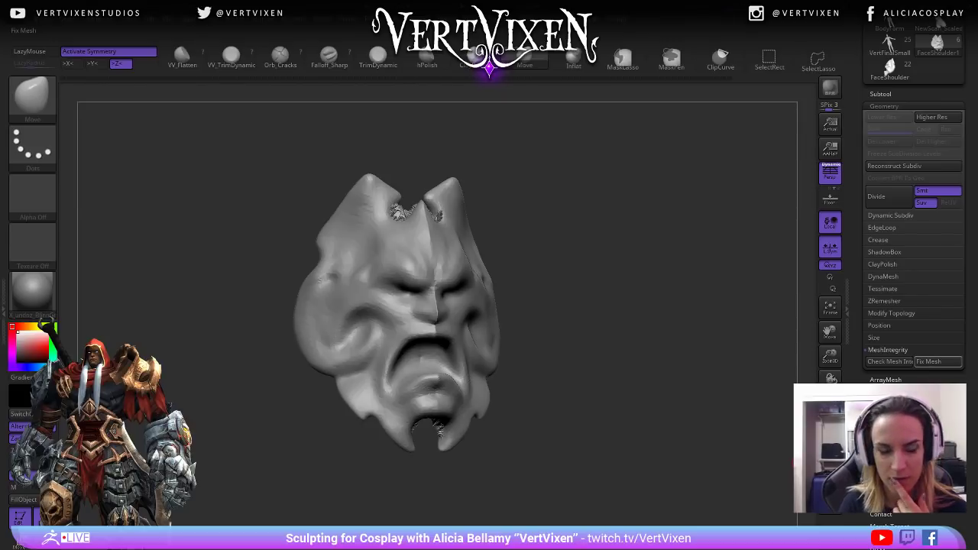
{"action": "left_click", "coordinate": [891, 362]}
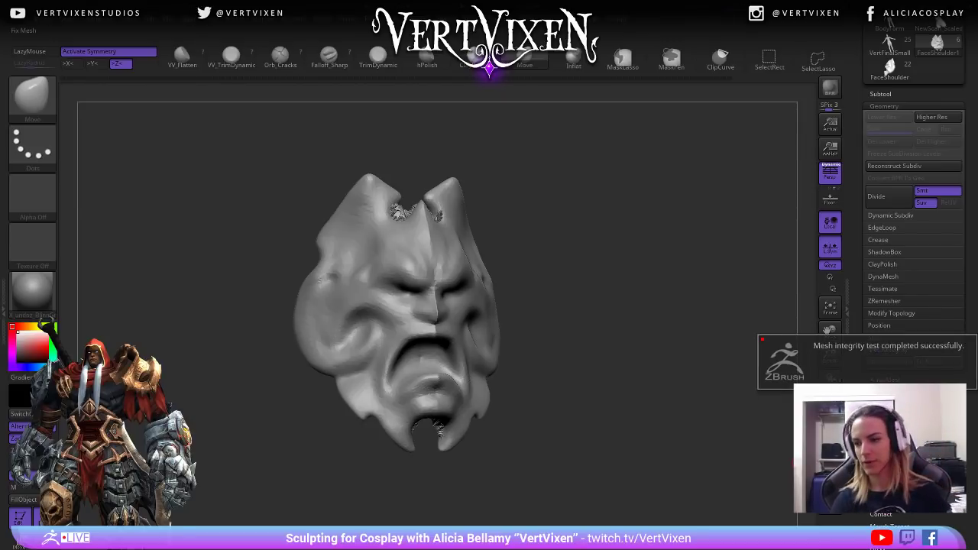
Undo the last change to the face geometry and run Fix Mesh on it.
{"action": "mouse_move", "coordinate": [655, 372]}
{"action": "left_mouse_down"}
{"action": "mouse_move", "coordinate": [650, 398]}
{"action": "mouse_move", "coordinate": [646, 371]}
{"action": "mouse_move", "coordinate": [647, 392]}
{"action": "left_mouse_up"}
{"action": "key", "text": "ctrl+z"}
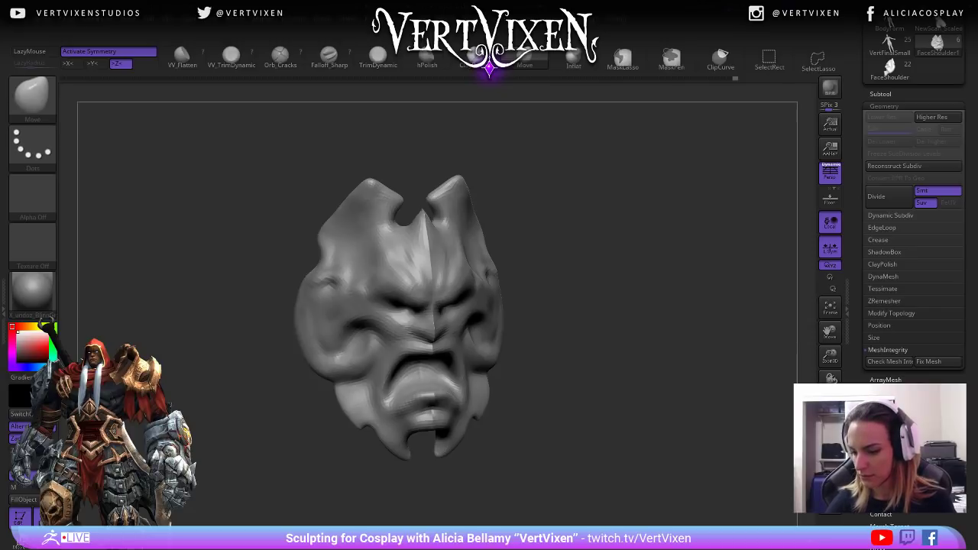
{"action": "left_click", "coordinate": [929, 362]}
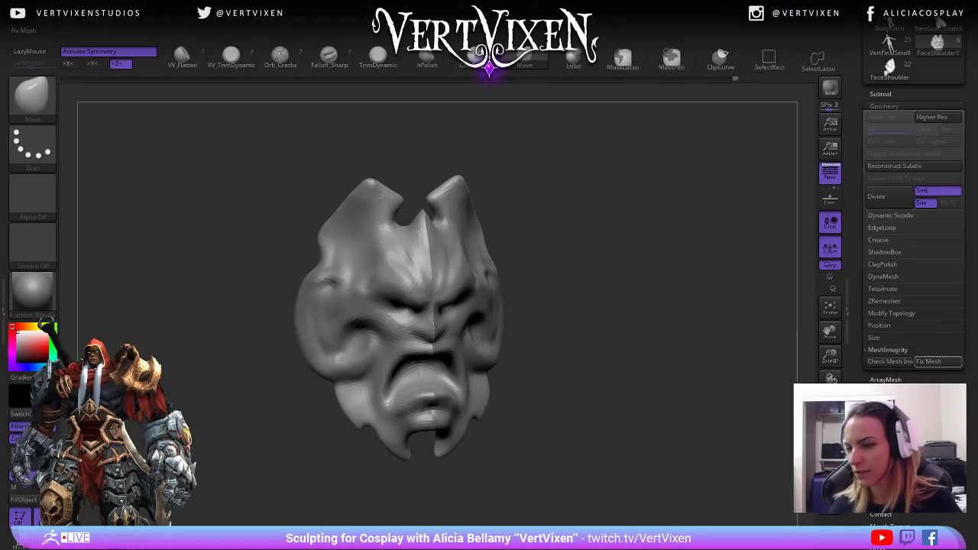
Try to delete hidden geometry from the face and check the mesh from the front.
{"action": "left_click", "coordinate": [891, 314]}
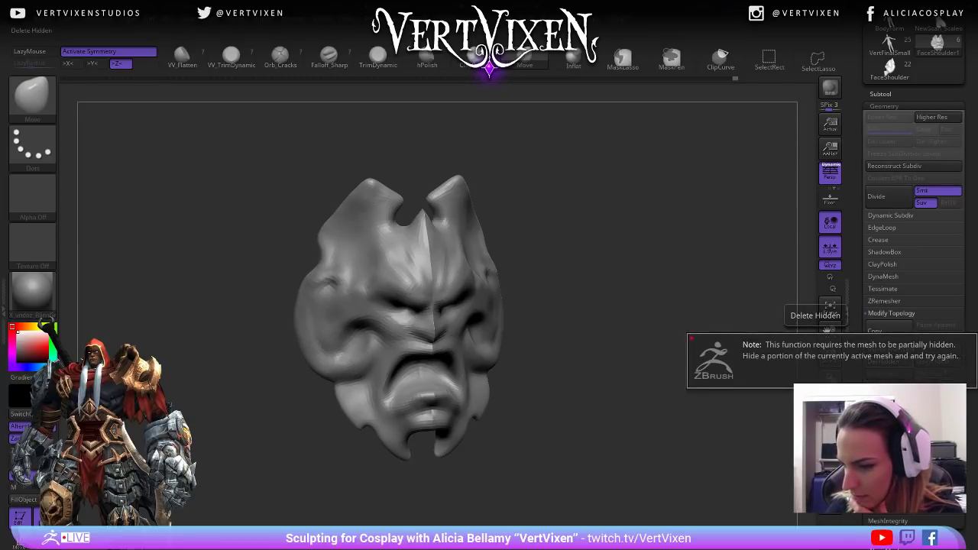
{"action": "left_click", "coordinate": [883, 374]}
{"action": "left_click_drag", "start_coordinate": [627, 302], "coordinate": [627, 449]}
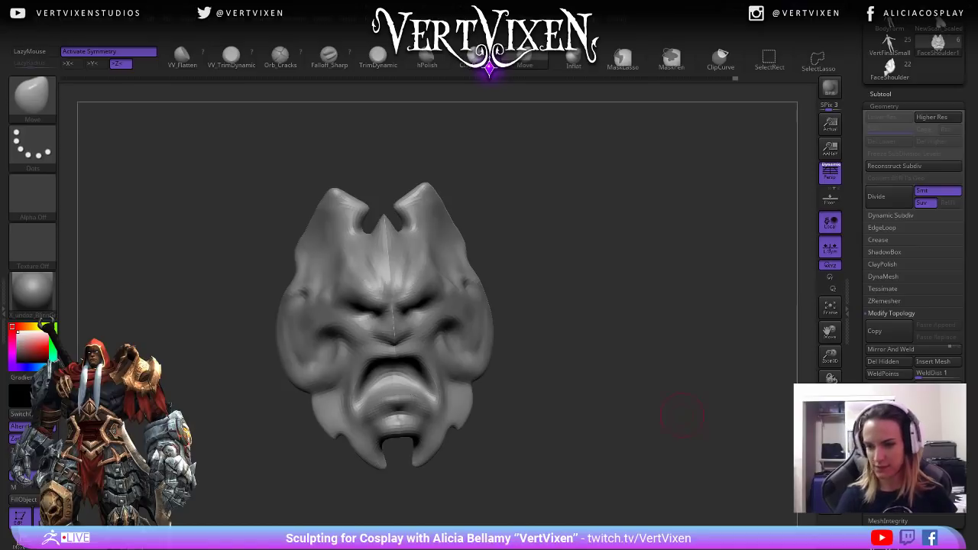
{"action": "mouse_move", "coordinate": [600, 357]}
{"action": "left_mouse_down", "text": "shift"}
{"action": "mouse_move", "coordinate": [585, 360]}
{"action": "mouse_move", "coordinate": [614, 404]}
{"action": "mouse_move", "coordinate": [609, 393]}
{"action": "mouse_move", "coordinate": [629, 383]}
{"action": "mouse_move", "coordinate": [638, 394]}
{"action": "left_mouse_up", "text": "shift"}
Run Fix Mesh on the face again and view it from a slight three-quarter angle.
{"action": "left_click", "coordinate": [887, 520]}
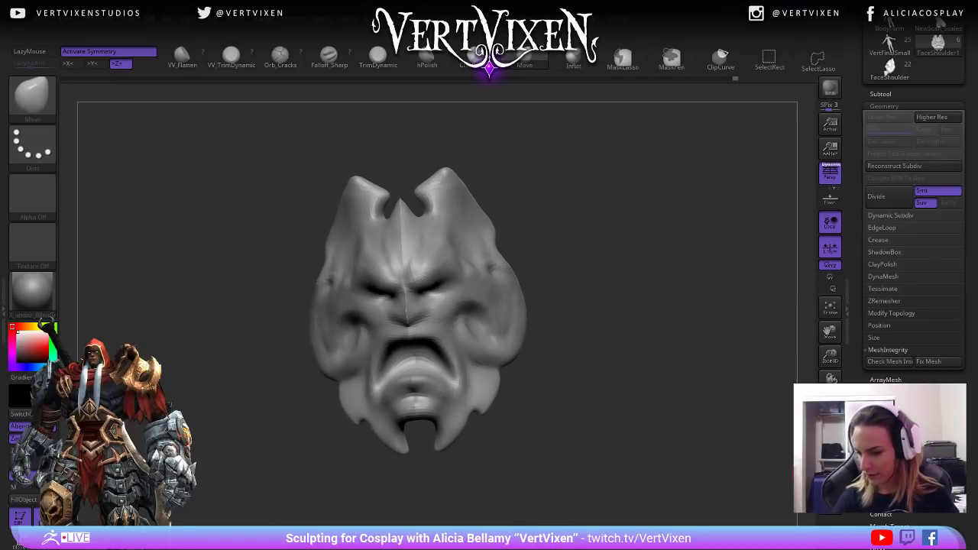
{"action": "left_click", "coordinate": [929, 361]}
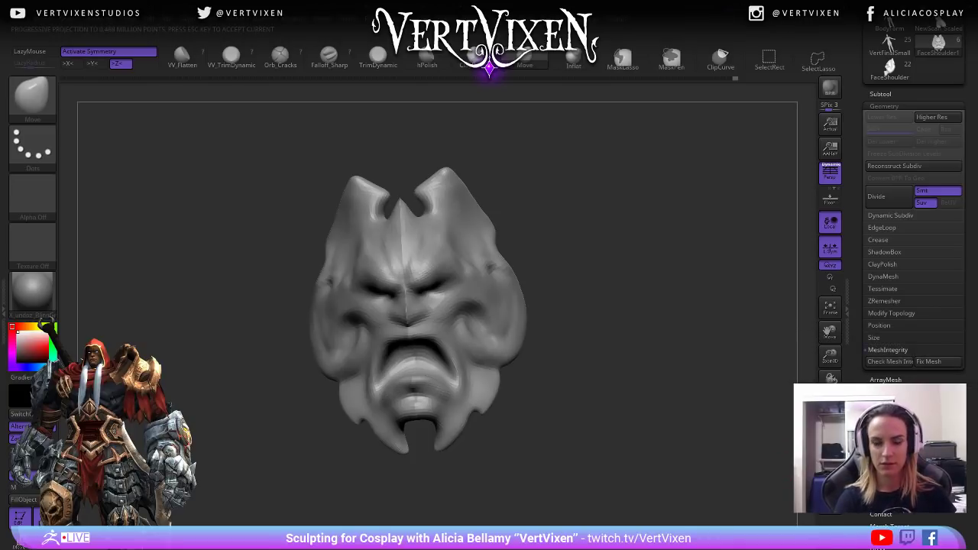
{"action": "left_click_drag", "start_coordinate": [662, 342], "coordinate": [675, 321]}
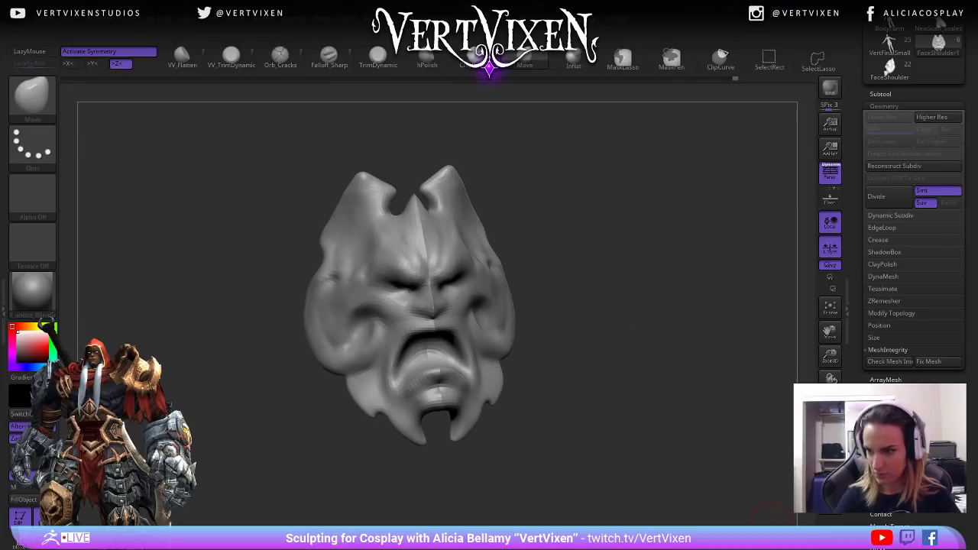
Generate a new skin subtool from the face with ReMesh All and check the face's wireframe.
{"action": "left_click_drag", "start_coordinate": [968, 321], "coordinate": [968, 500]}
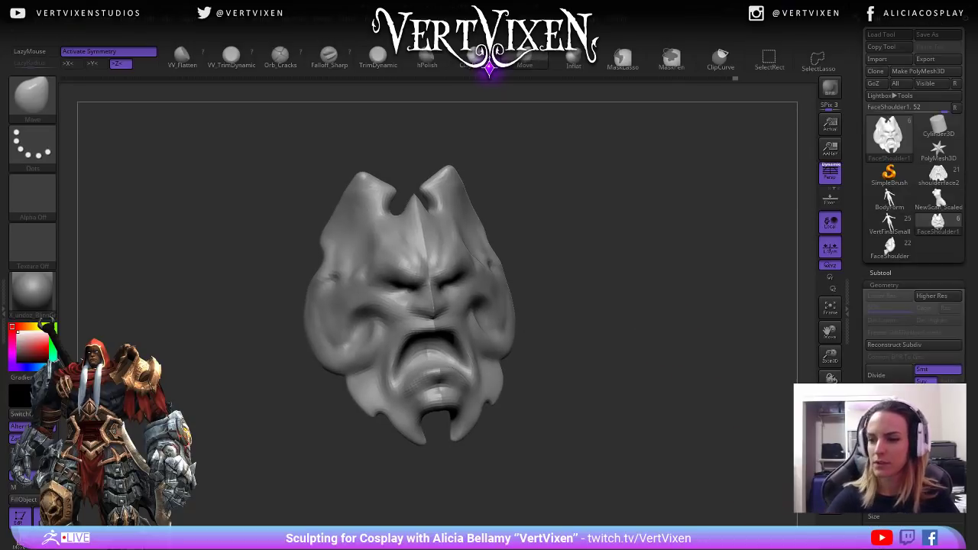
{"action": "left_click", "coordinate": [880, 273]}
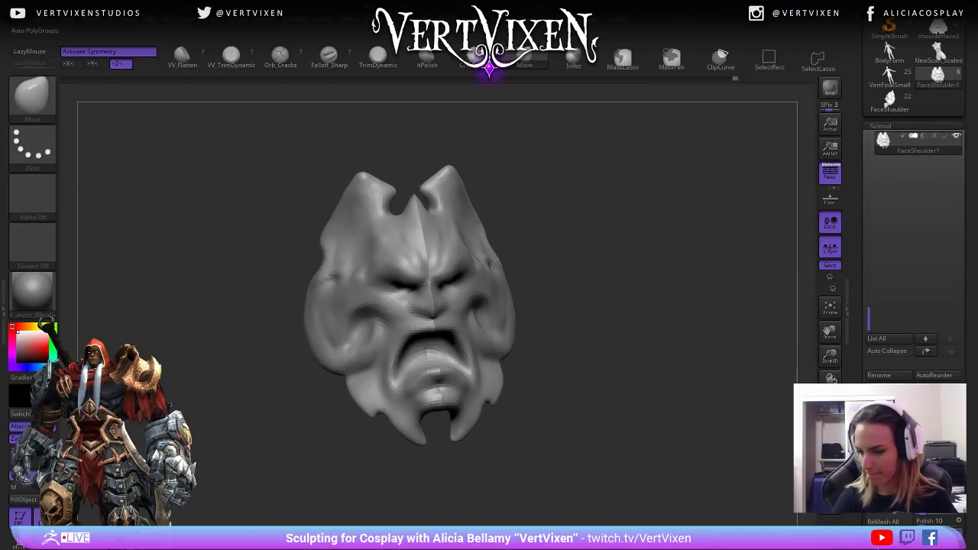
{"action": "left_click", "coordinate": [882, 521]}
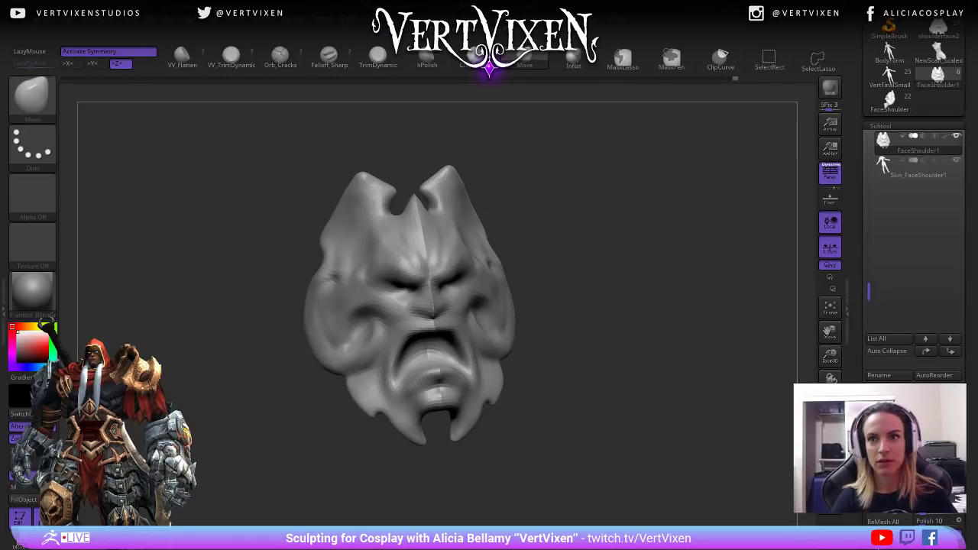
{"action": "mouse_move", "coordinate": [673, 451]}
{"action": "left_mouse_down"}
{"action": "mouse_move", "coordinate": [642, 471]}
{"action": "mouse_move", "coordinate": [655, 491]}
{"action": "mouse_move", "coordinate": [670, 472]}
{"action": "mouse_move", "coordinate": [661, 501]}
{"action": "left_mouse_up"}
{"action": "key", "text": "shift+f"}
{"action": "key", "text": "shift+f"}
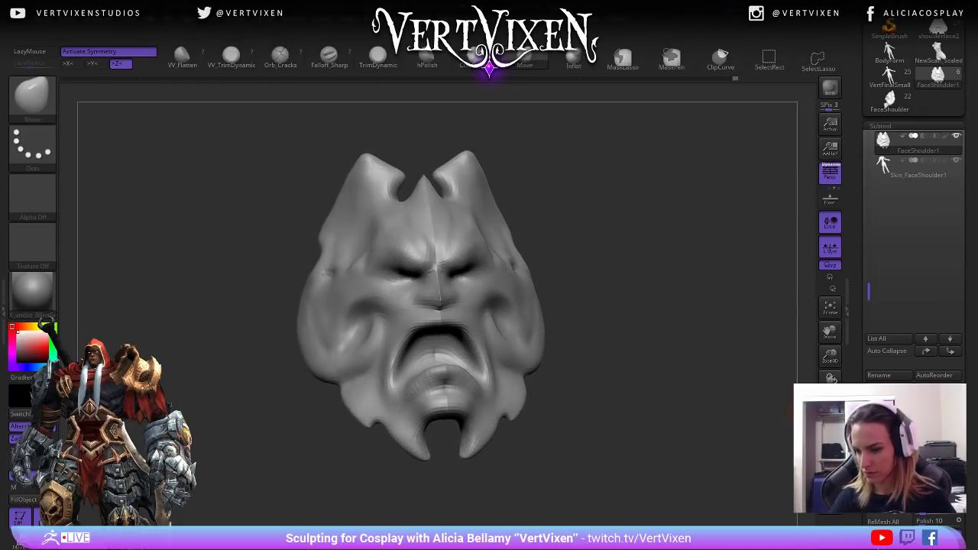
Examine the ragged notches beside the central forehead spike from several angles, shaded and in wireframe.
{"action": "key", "text": "ctrl+shift+d"}
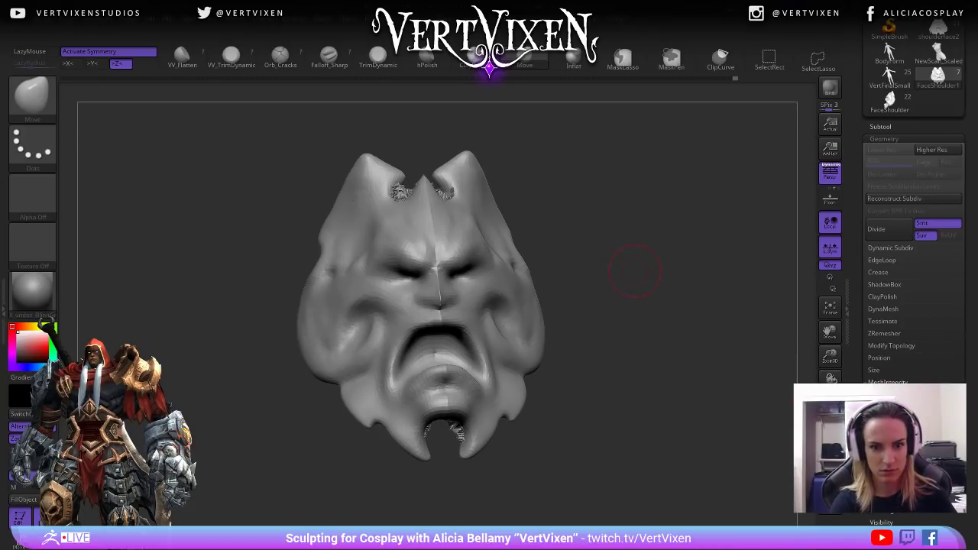
{"action": "left_click_drag", "start_coordinate": [629, 270], "coordinate": [619, 394], "text": "alt"}
{"action": "right_click", "coordinate": [655, 293]}
{"action": "mouse_move", "coordinate": [655, 294]}
{"action": "left_mouse_down"}
{"action": "mouse_move", "coordinate": [654, 316]}
{"action": "mouse_move", "coordinate": [608, 348]}
{"action": "mouse_move", "coordinate": [655, 245]}
{"action": "left_mouse_up"}
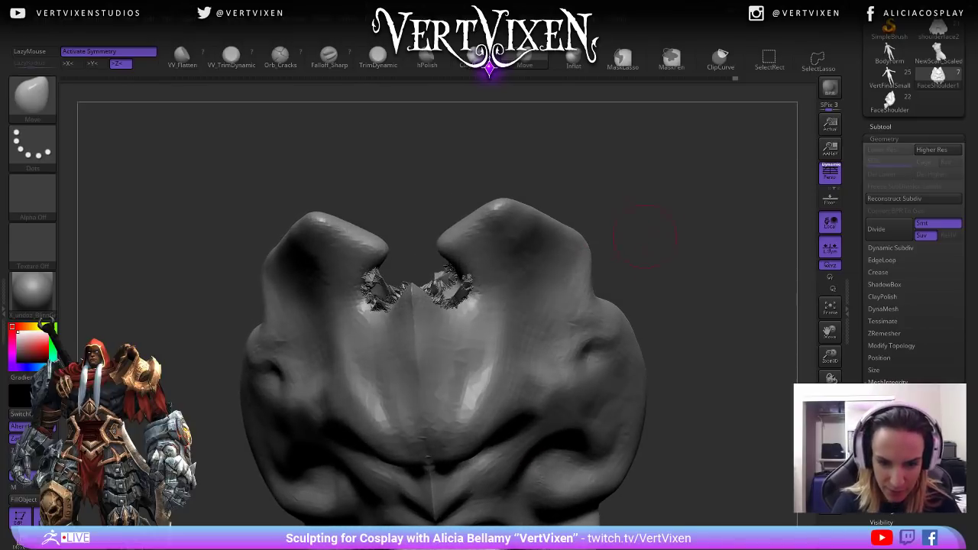
{"action": "mouse_move", "coordinate": [459, 279]}
{"action": "left_mouse_down", "text": "shift"}
{"action": "mouse_move", "coordinate": [445, 286]}
{"action": "mouse_move", "coordinate": [450, 297]}
{"action": "left_mouse_up", "text": "shift"}
{"action": "mouse_move", "coordinate": [567, 175]}
{"action": "left_mouse_down"}
{"action": "mouse_move", "coordinate": [618, 181]}
{"action": "mouse_move", "coordinate": [570, 230]}
{"action": "mouse_move", "coordinate": [566, 283]}
{"action": "mouse_move", "coordinate": [610, 193]}
{"action": "mouse_move", "coordinate": [603, 199]}
{"action": "left_mouse_up"}
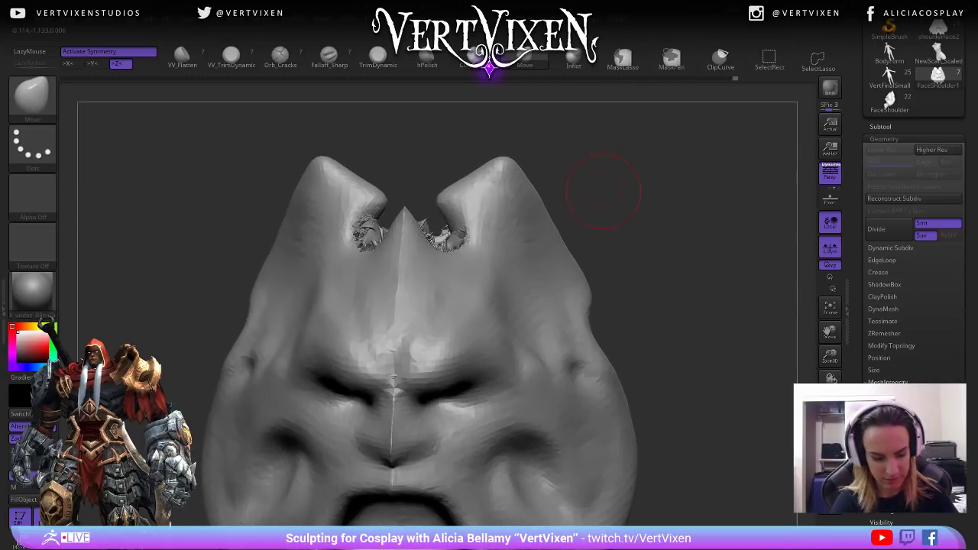
{"action": "key", "text": "shift+f"}
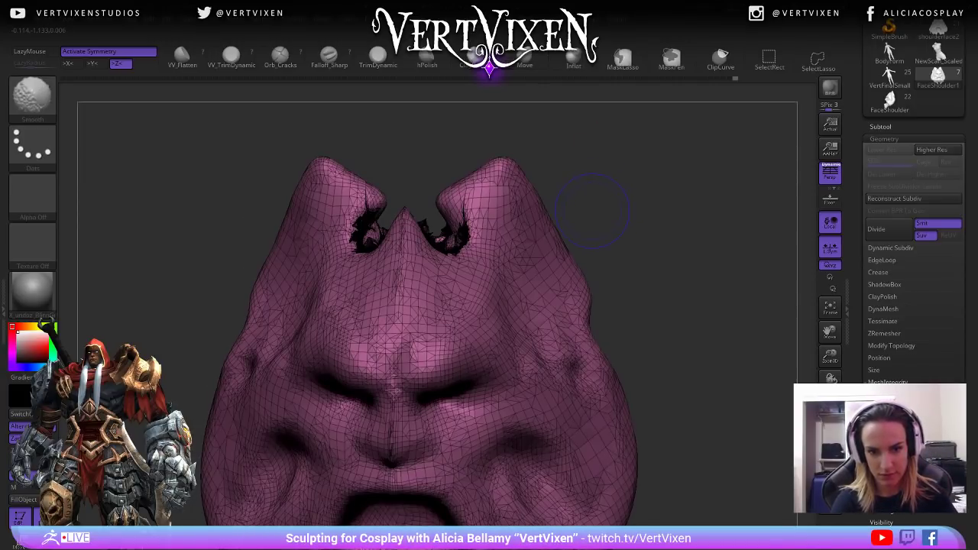
{"action": "key", "text": "shift+f"}
Regenerate the face's polygroups and check the grouping in wireframe.
{"action": "mouse_move", "coordinate": [861, 366]}
{"action": "left_mouse_down"}
{"action": "mouse_move", "coordinate": [860, 102]}
{"action": "mouse_move", "coordinate": [860, 128]}
{"action": "left_mouse_up"}
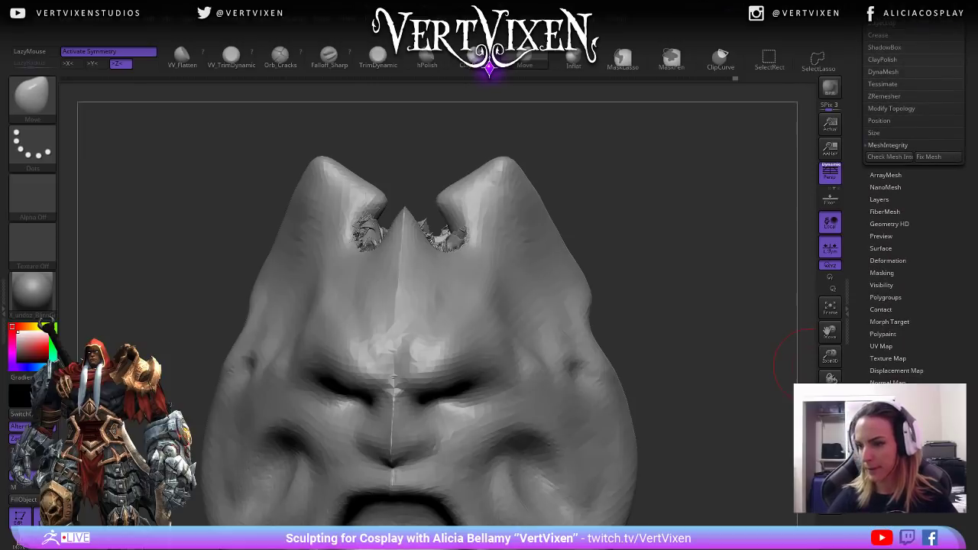
{"action": "left_click", "coordinate": [886, 297]}
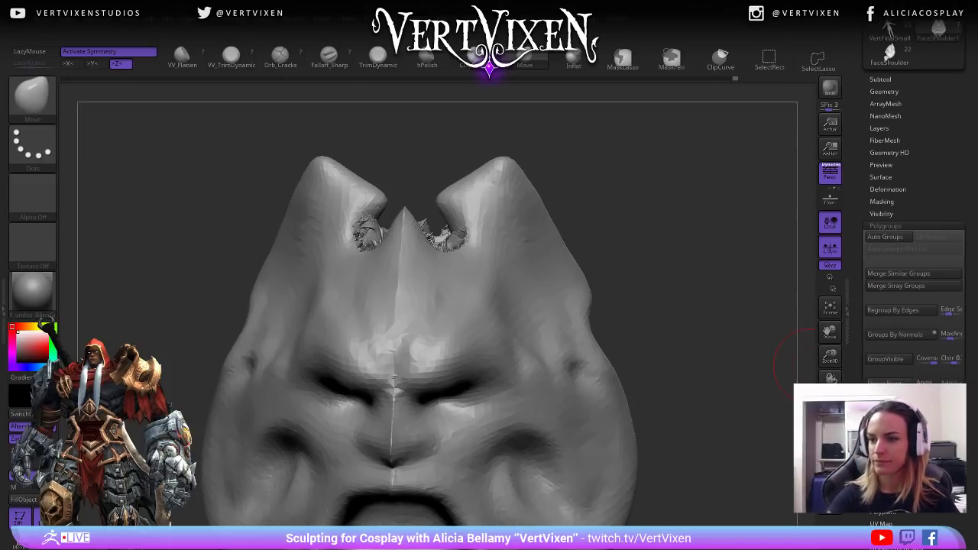
{"action": "key", "text": "shift+f"}
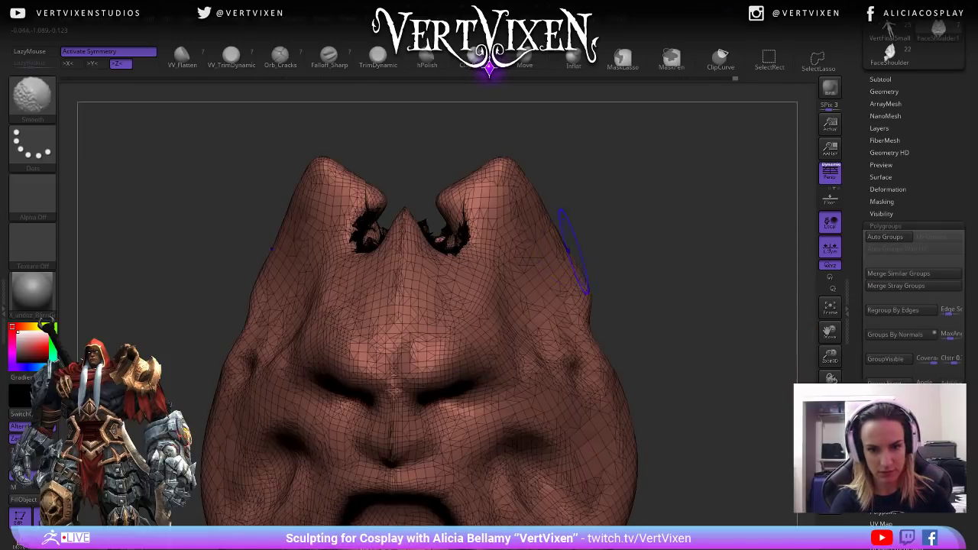
{"action": "key", "text": "shift+f"}
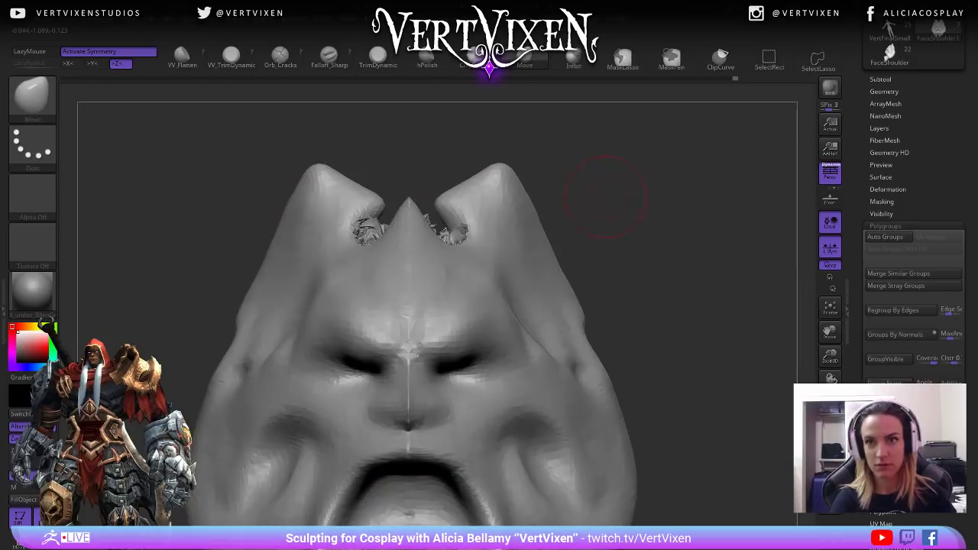
Inspect the chin notch, then apply Groups By Normals to the face and check the forehead notches in wireframe.
{"action": "left_click_drag", "start_coordinate": [688, 344], "coordinate": [688, 153], "text": "alt"}
{"action": "mouse_move", "coordinate": [688, 306]}
{"action": "left_mouse_down"}
{"action": "mouse_move", "coordinate": [688, 229]}
{"action": "mouse_move", "coordinate": [688, 359]}
{"action": "mouse_move", "coordinate": [665, 356]}
{"action": "mouse_move", "coordinate": [664, 324]}
{"action": "left_mouse_up"}
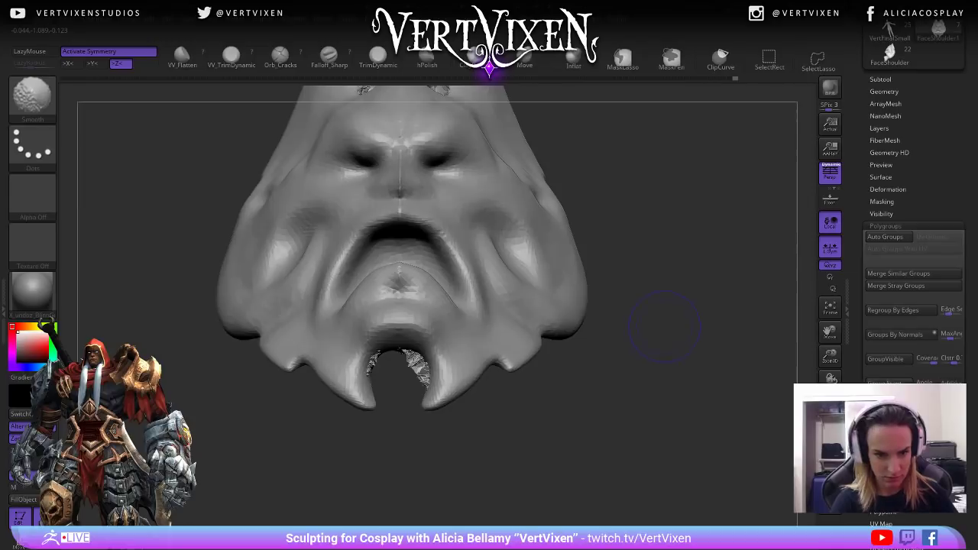
{"action": "key", "text": "shift+f"}
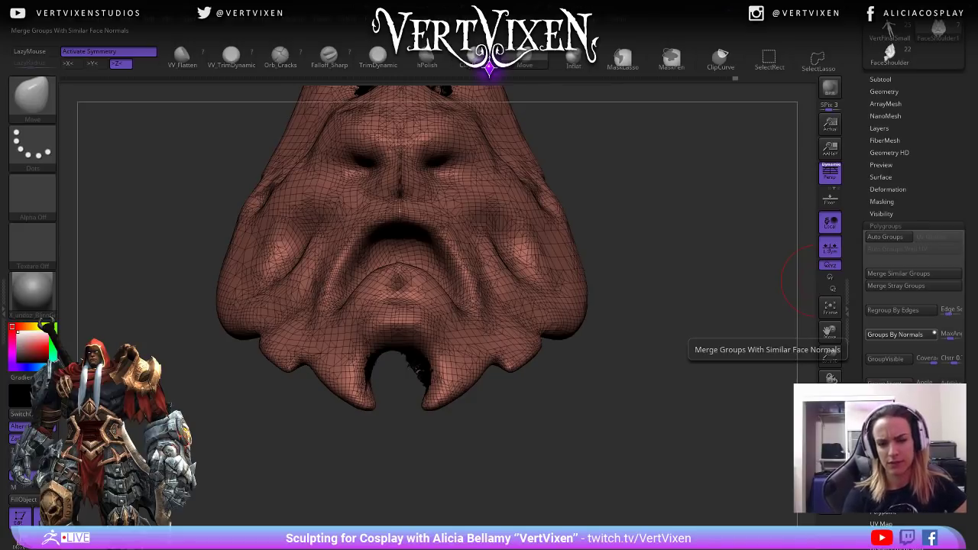
{"action": "left_click", "coordinate": [895, 334]}
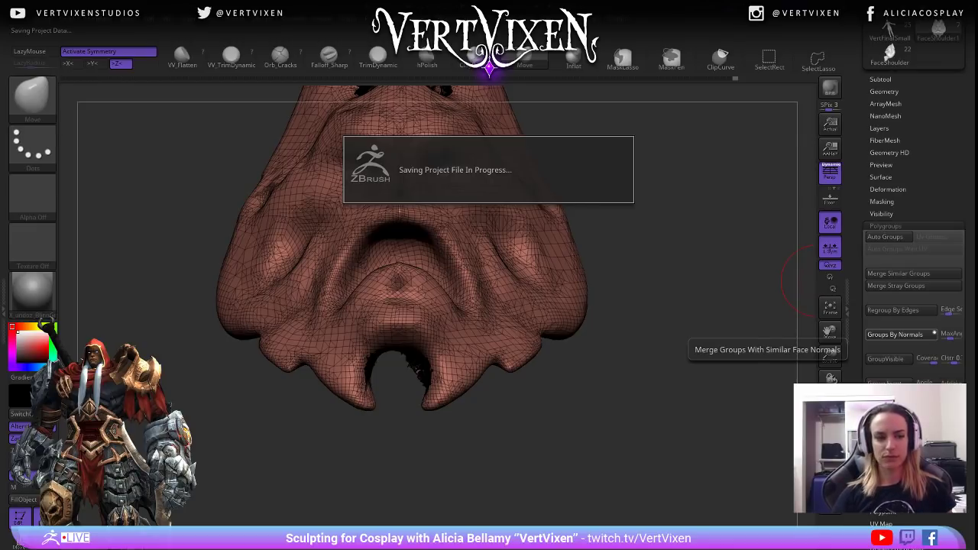
{"action": "mouse_move", "coordinate": [657, 243]}
{"action": "left_mouse_down"}
{"action": "mouse_move", "coordinate": [646, 313]}
{"action": "mouse_move", "coordinate": [666, 332]}
{"action": "mouse_move", "coordinate": [688, 331]}
{"action": "mouse_move", "coordinate": [668, 328]}
{"action": "left_mouse_up"}
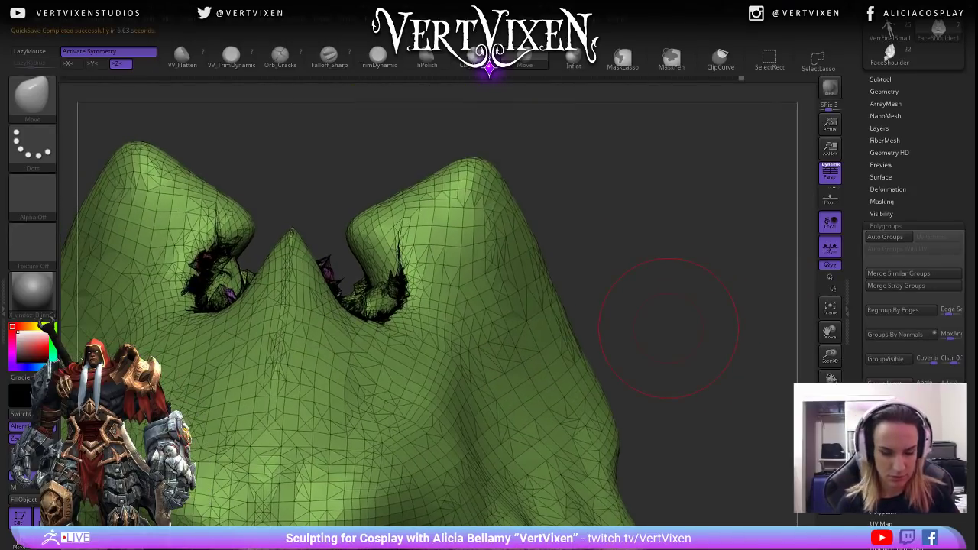
Reduce the brush size and examine the torn forehead notches from the front and above, with and without wireframe.
{"action": "right_click", "coordinate": [518, 292]}
{"action": "mouse_move", "coordinate": [502, 299]}
{"action": "left_mouse_down", "text": "ctrl+alt+shift"}
{"action": "mouse_move", "coordinate": [507, 325]}
{"action": "mouse_move", "coordinate": [513, 312]}
{"action": "left_mouse_up", "text": "ctrl+alt+shift"}
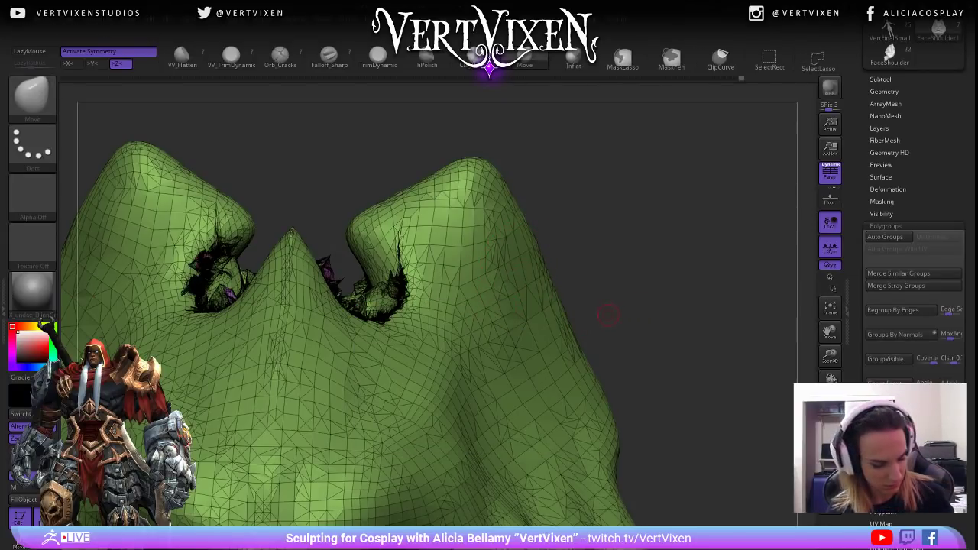
{"action": "key", "text": "shift+f"}
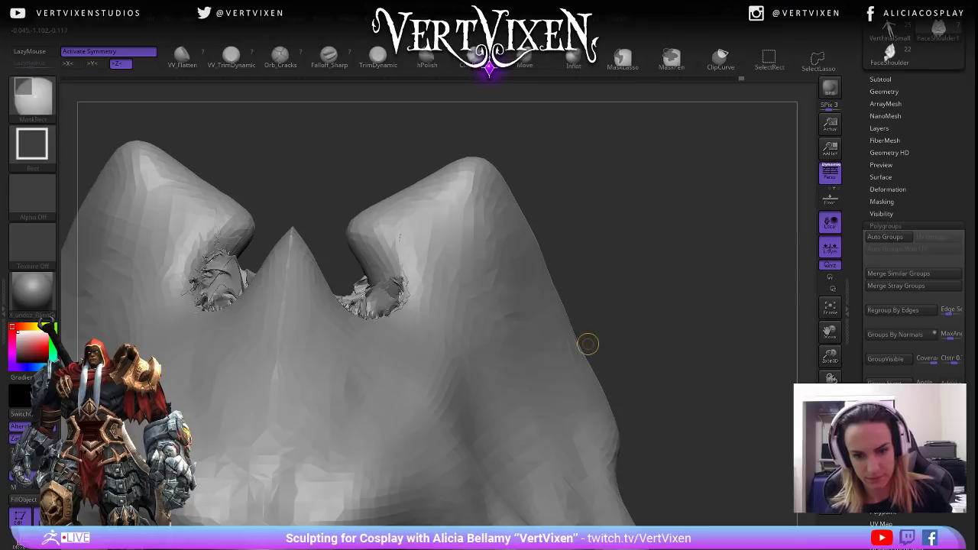
{"action": "mouse_move", "coordinate": [647, 317]}
{"action": "left_mouse_down", "text": "alt"}
{"action": "mouse_move", "coordinate": [581, 303]}
{"action": "mouse_move", "coordinate": [606, 251]}
{"action": "left_mouse_up", "text": "alt"}
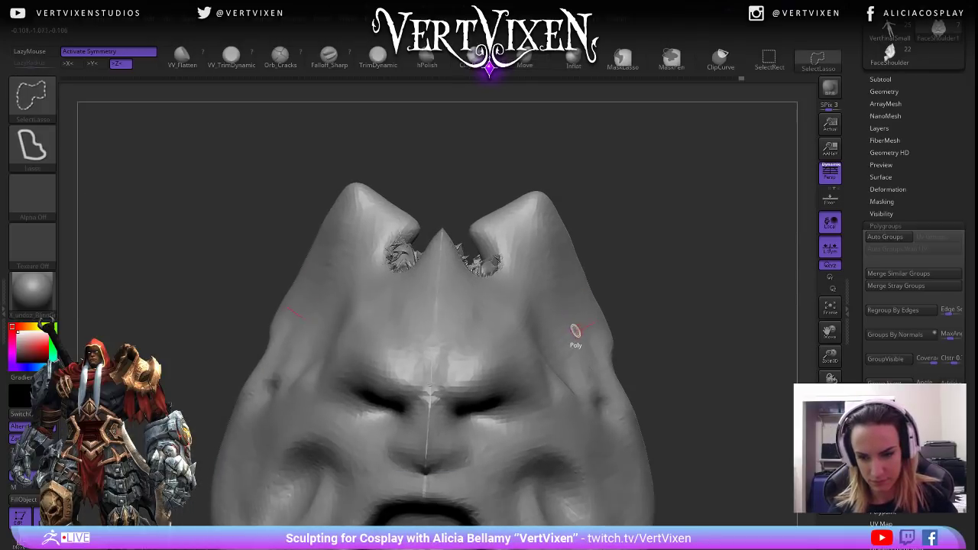
{"action": "key", "text": "shift+f"}
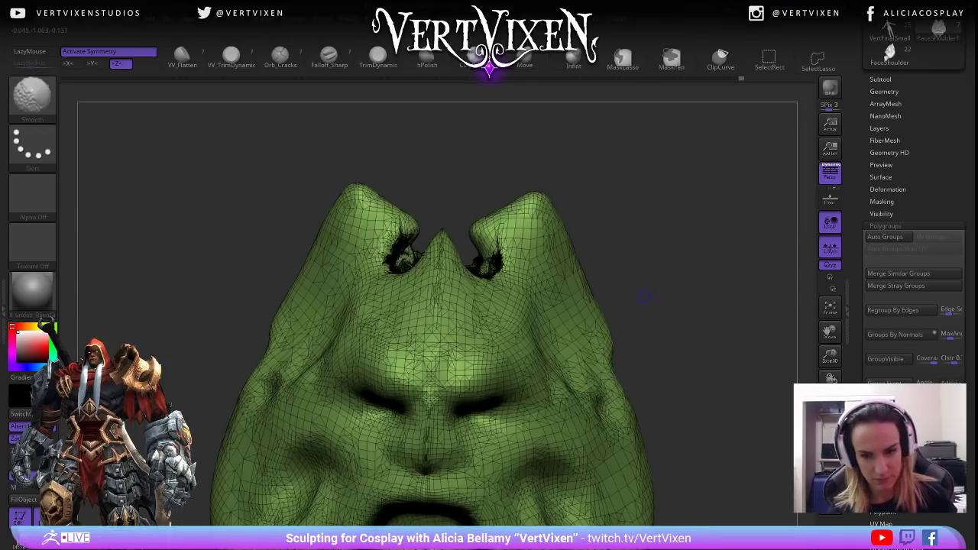
{"action": "key", "text": "shift+f"}
{"action": "mouse_move", "coordinate": [666, 286]}
{"action": "left_mouse_down"}
{"action": "mouse_move", "coordinate": [683, 321]}
{"action": "mouse_move", "coordinate": [665, 336]}
{"action": "mouse_move", "coordinate": [648, 317]}
{"action": "mouse_move", "coordinate": [664, 295]}
{"action": "mouse_move", "coordinate": [654, 281]}
{"action": "mouse_move", "coordinate": [672, 344]}
{"action": "mouse_move", "coordinate": [642, 331]}
{"action": "mouse_move", "coordinate": [642, 382]}
{"action": "mouse_move", "coordinate": [672, 321]}
{"action": "mouse_move", "coordinate": [642, 404]}
{"action": "mouse_move", "coordinate": [699, 413]}
{"action": "mouse_move", "coordinate": [672, 356]}
{"action": "mouse_move", "coordinate": [684, 382]}
{"action": "mouse_move", "coordinate": [707, 348]}
{"action": "mouse_move", "coordinate": [702, 374]}
{"action": "mouse_move", "coordinate": [719, 401]}
{"action": "mouse_move", "coordinate": [730, 383]}
{"action": "left_mouse_up"}
{"action": "key", "text": "shift+f"}
{"action": "key", "text": "shift+f"}
Hide the broken polygons inside the forehead notches with lasso selections and check the gaps from above.
{"action": "key", "text": "ctrl+shift"}
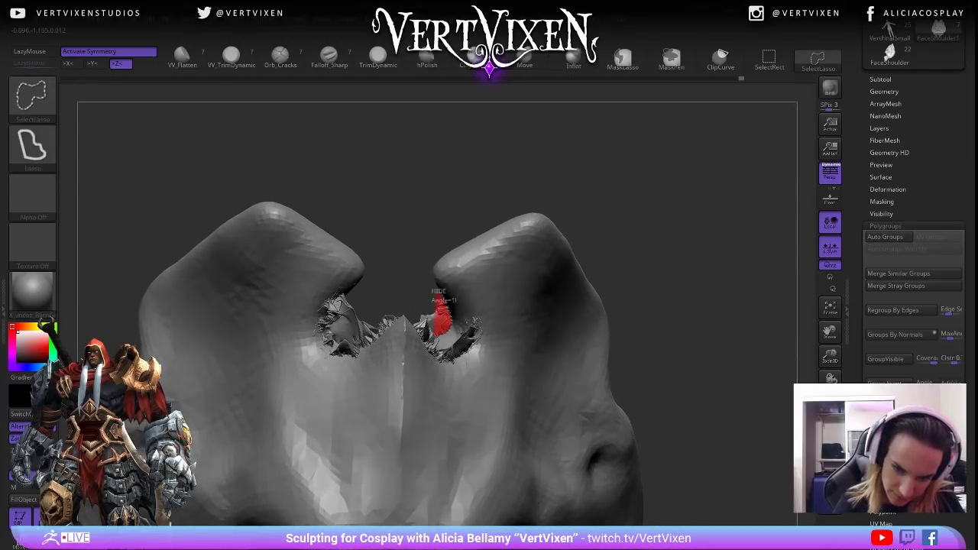
{"action": "left_click_drag", "start_coordinate": [417, 298], "coordinate": [414, 297], "text": "ctrl+alt+shift"}
{"action": "mouse_move", "coordinate": [414, 297]}
{"action": "left_mouse_down"}
{"action": "mouse_move", "coordinate": [432, 256]}
{"action": "mouse_move", "coordinate": [428, 301]}
{"action": "mouse_move", "coordinate": [413, 302]}
{"action": "left_mouse_up"}
{"action": "key", "text": "ctrl+shift"}
{"action": "mouse_move", "coordinate": [413, 301]}
{"action": "left_mouse_down"}
{"action": "mouse_move", "coordinate": [447, 279]}
{"action": "mouse_move", "coordinate": [478, 283]}
{"action": "mouse_move", "coordinate": [470, 298]}
{"action": "left_mouse_up"}
{"action": "left_click_drag", "start_coordinate": [581, 298], "coordinate": [640, 354]}
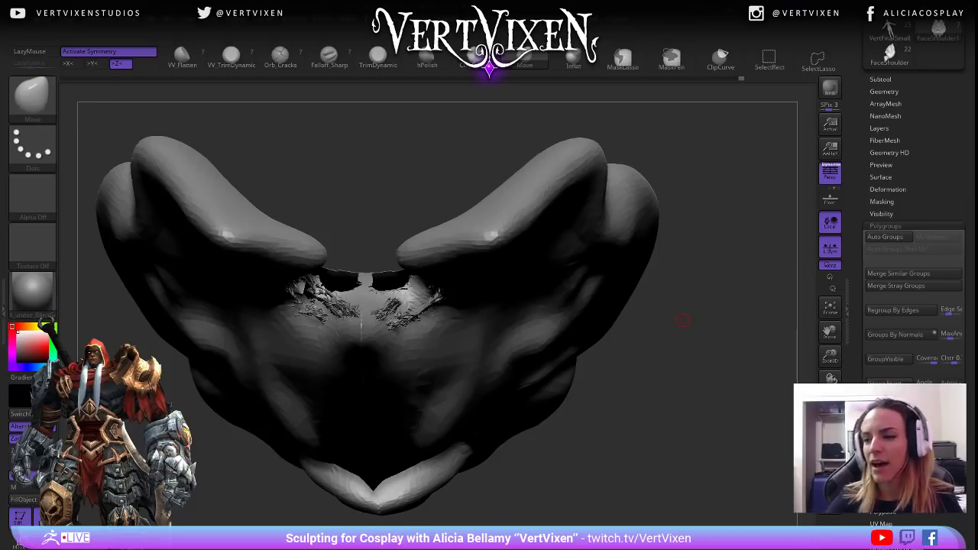
Delete the hidden polygons from the face geometry and check the forehead notches from above and both sides.
{"action": "scroll", "coordinate": [913, 344], "scroll_direction": "up", "scroll_amount": 2}
{"action": "left_click", "coordinate": [884, 153]}
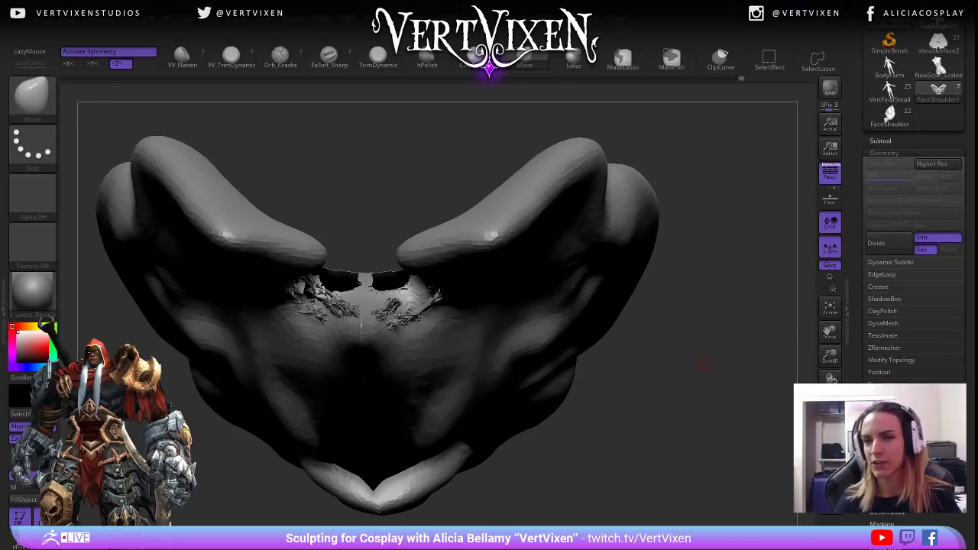
{"action": "left_click_drag", "start_coordinate": [707, 371], "coordinate": [701, 376]}
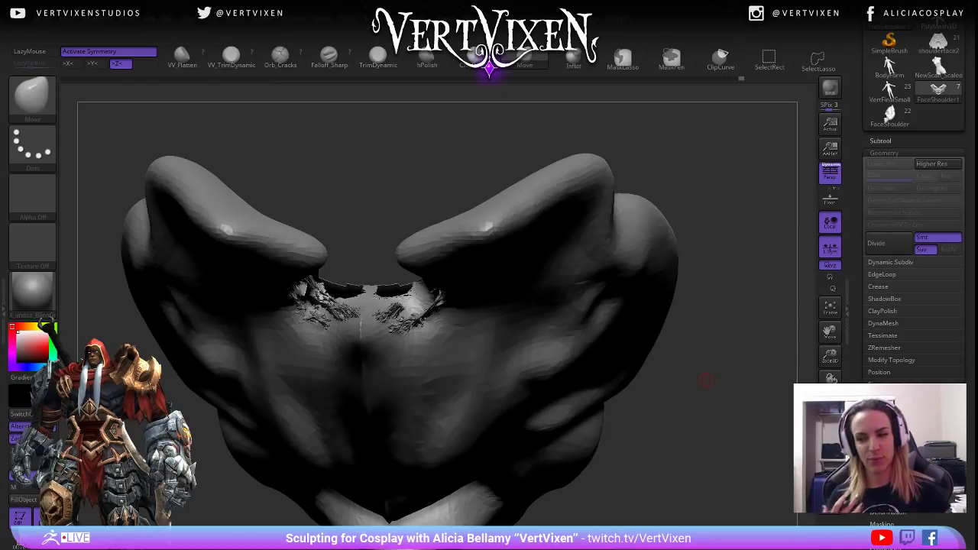
{"action": "left_click_drag", "start_coordinate": [693, 378], "coordinate": [713, 364]}
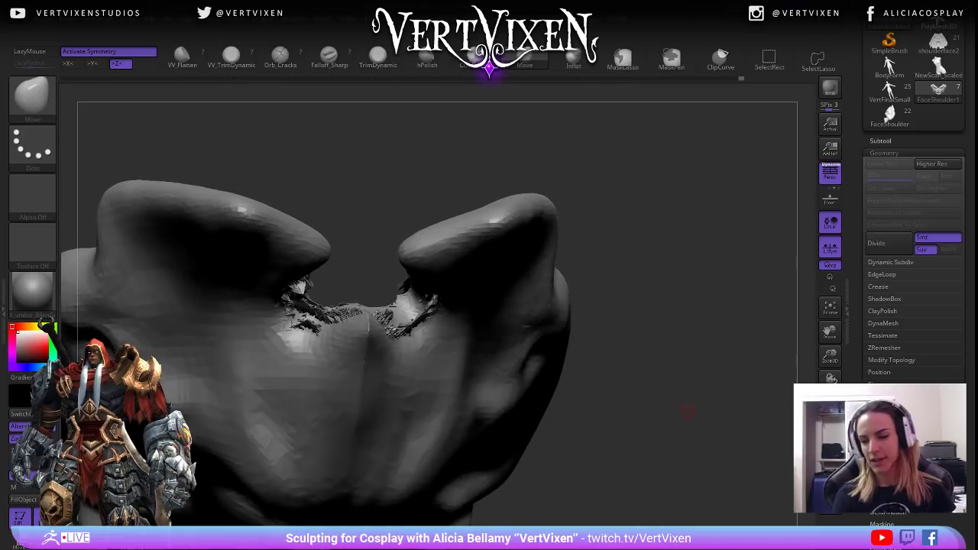
{"action": "left_click_drag", "start_coordinate": [688, 413], "coordinate": [669, 423]}
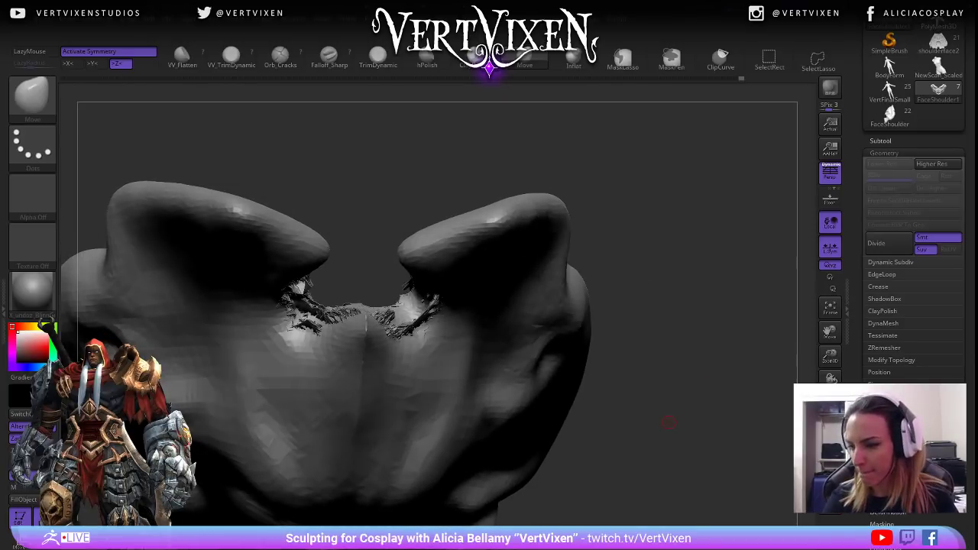
{"action": "left_click", "coordinate": [891, 360]}
{"action": "left_click_drag", "start_coordinate": [669, 422], "coordinate": [664, 380], "text": "ctrl"}
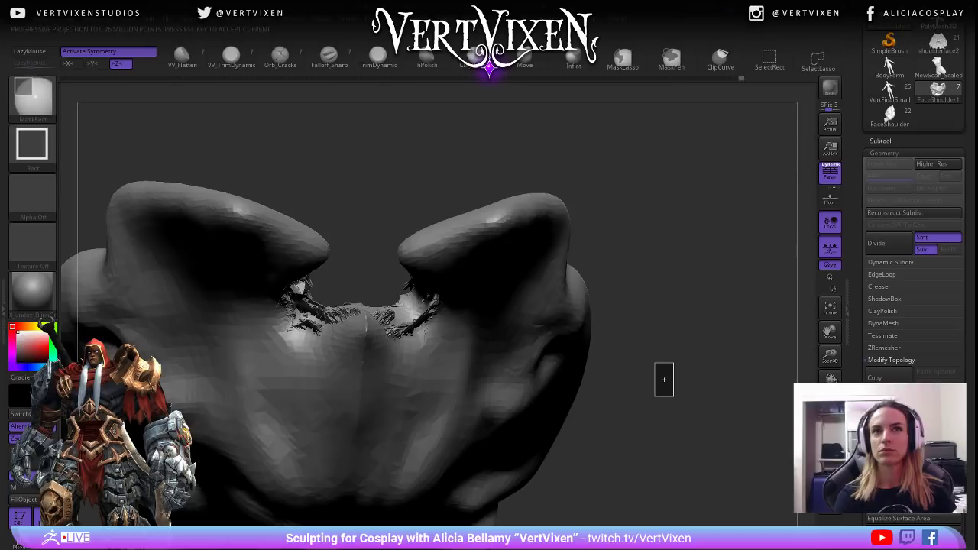
{"action": "mouse_move", "coordinate": [671, 411]}
{"action": "left_mouse_down"}
{"action": "mouse_move", "coordinate": [699, 390]}
{"action": "mouse_move", "coordinate": [746, 405]}
{"action": "mouse_move", "coordinate": [675, 393]}
{"action": "mouse_move", "coordinate": [670, 404]}
{"action": "left_mouse_up"}
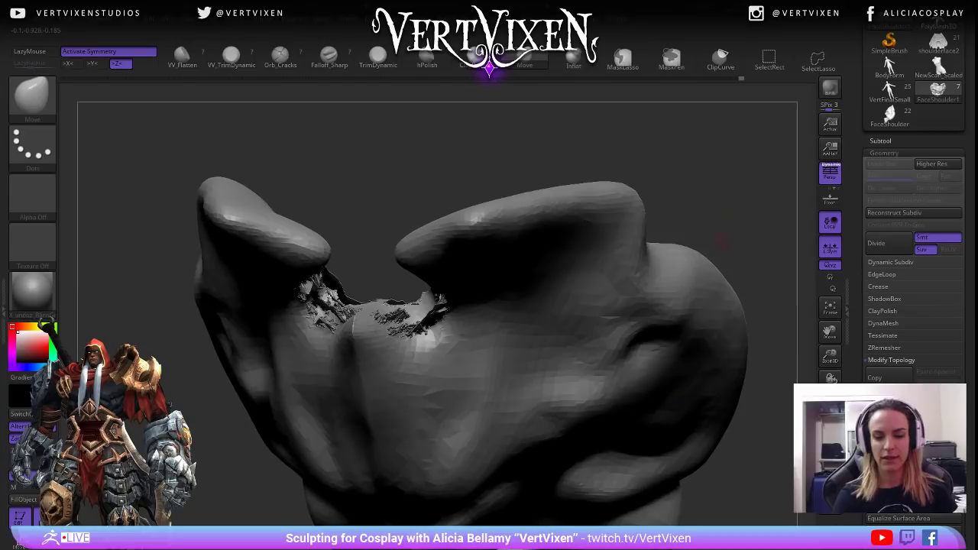
Undo the polygon deletion and the earlier forehead repair edits to restore the intact face, and open the subtool list.
{"action": "mouse_move", "coordinate": [710, 218]}
{"action": "left_mouse_down"}
{"action": "mouse_move", "coordinate": [676, 237]}
{"action": "mouse_move", "coordinate": [694, 234]}
{"action": "mouse_move", "coordinate": [690, 212]}
{"action": "mouse_move", "coordinate": [683, 247]}
{"action": "mouse_move", "coordinate": [727, 397]}
{"action": "left_mouse_up"}
{"action": "key", "text": "ctrl+z"}
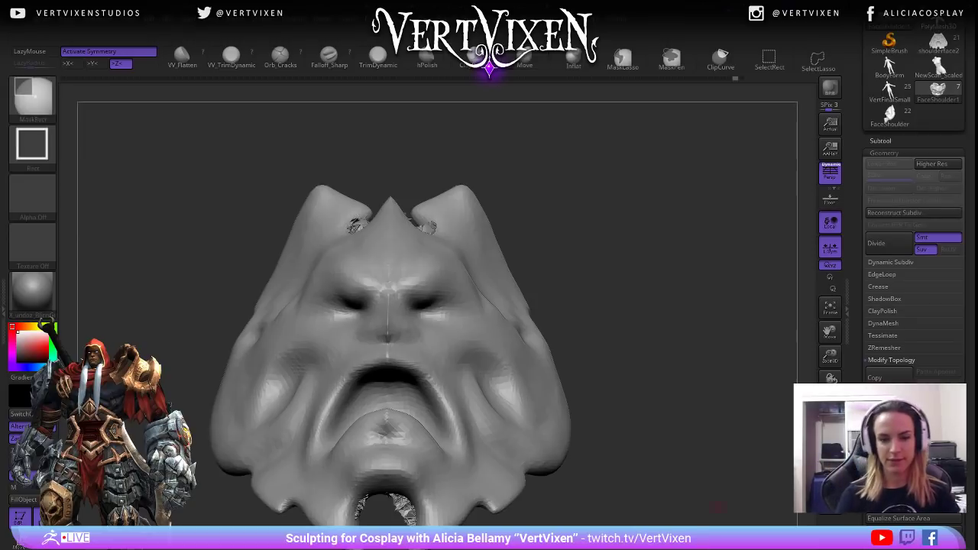
{"action": "mouse_move", "coordinate": [631, 223]}
{"action": "left_mouse_down"}
{"action": "mouse_move", "coordinate": [655, 275]}
{"action": "mouse_move", "coordinate": [649, 258]}
{"action": "mouse_move", "coordinate": [650, 312]}
{"action": "left_mouse_up"}
{"action": "key", "text": "ctrl+z"}
{"action": "key", "text": "ctrl+z"}
{"action": "mouse_move", "coordinate": [625, 267]}
{"action": "left_mouse_down"}
{"action": "mouse_move", "coordinate": [655, 373]}
{"action": "mouse_move", "coordinate": [655, 450]}
{"action": "mouse_move", "coordinate": [662, 435]}
{"action": "left_mouse_up"}
{"action": "left_click", "coordinate": [880, 141]}
{"action": "left_click_drag", "start_coordinate": [703, 306], "coordinate": [701, 339], "text": "alt"}
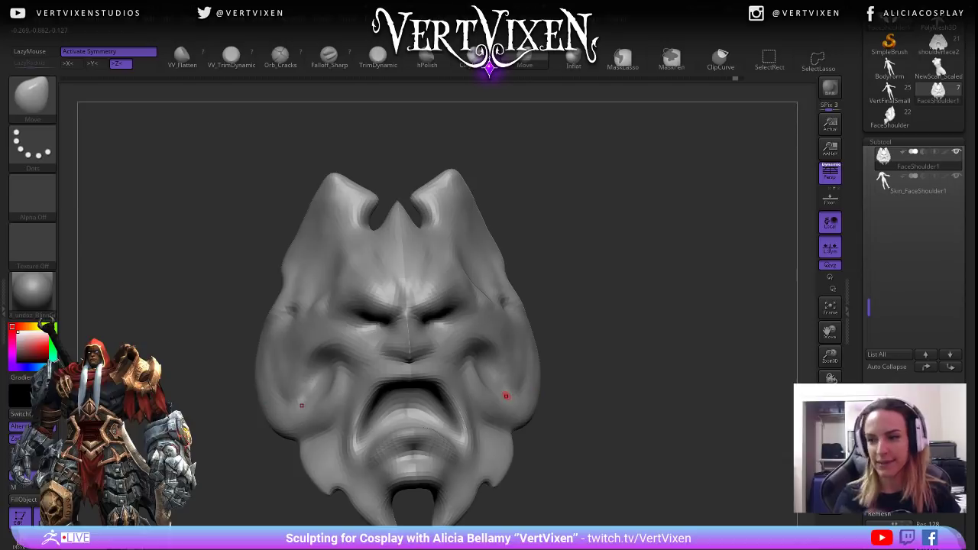
Subdivide the face mesh once and select the Falloff_Sharp brush.
{"action": "mouse_move", "coordinate": [610, 349]}
{"action": "left_mouse_down"}
{"action": "mouse_move", "coordinate": [622, 351]}
{"action": "mouse_move", "coordinate": [611, 332]}
{"action": "left_mouse_up"}
{"action": "key", "text": "ctrl+d"}
{"action": "mouse_move", "coordinate": [640, 340]}
{"action": "left_mouse_down", "text": "alt"}
{"action": "mouse_move", "coordinate": [635, 323]}
{"action": "mouse_move", "coordinate": [625, 395]}
{"action": "mouse_move", "coordinate": [620, 369]}
{"action": "left_mouse_up", "text": "alt"}
{"action": "key", "text": "b"}
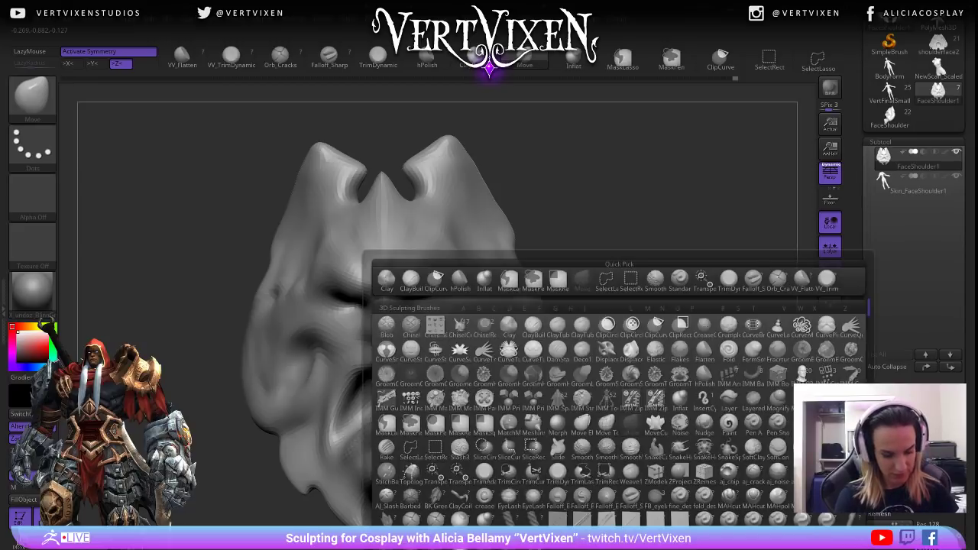
{"action": "key", "text": "f"}
{"action": "key", "text": "s"}
{"action": "mouse_move", "coordinate": [635, 336]}
{"action": "left_mouse_down", "text": "alt"}
{"action": "mouse_move", "coordinate": [659, 319]}
{"action": "mouse_move", "coordinate": [655, 353]}
{"action": "left_mouse_up", "text": "alt"}
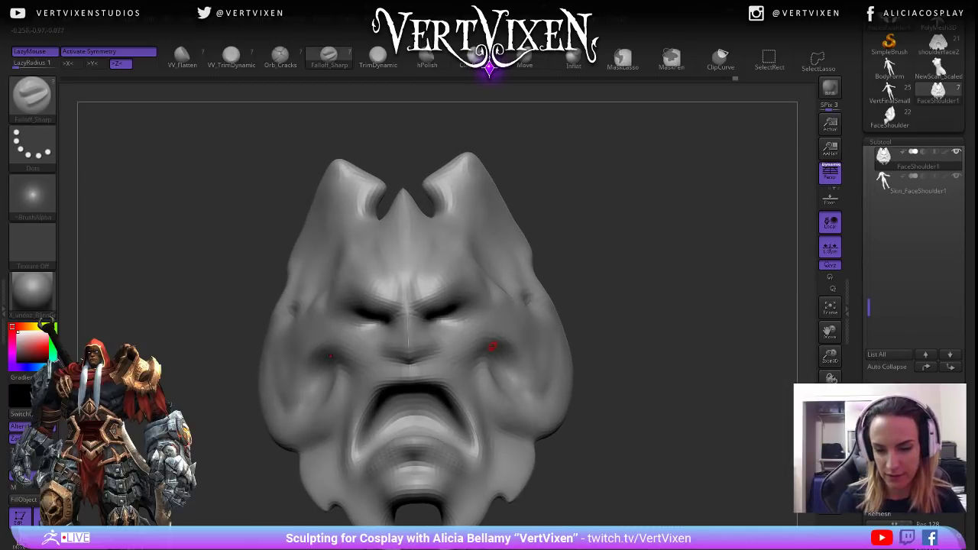
Try building up the cheekbones with the ClayBuildup brush and subdividing the mesh again.
{"action": "key", "text": "b"}
{"action": "key", "text": "c"}
{"action": "key", "text": "b"}
{"action": "mouse_move", "coordinate": [633, 308]}
{"action": "left_mouse_down"}
{"action": "mouse_move", "coordinate": [642, 299]}
{"action": "mouse_move", "coordinate": [540, 331]}
{"action": "mouse_move", "coordinate": [581, 286]}
{"action": "left_mouse_up"}
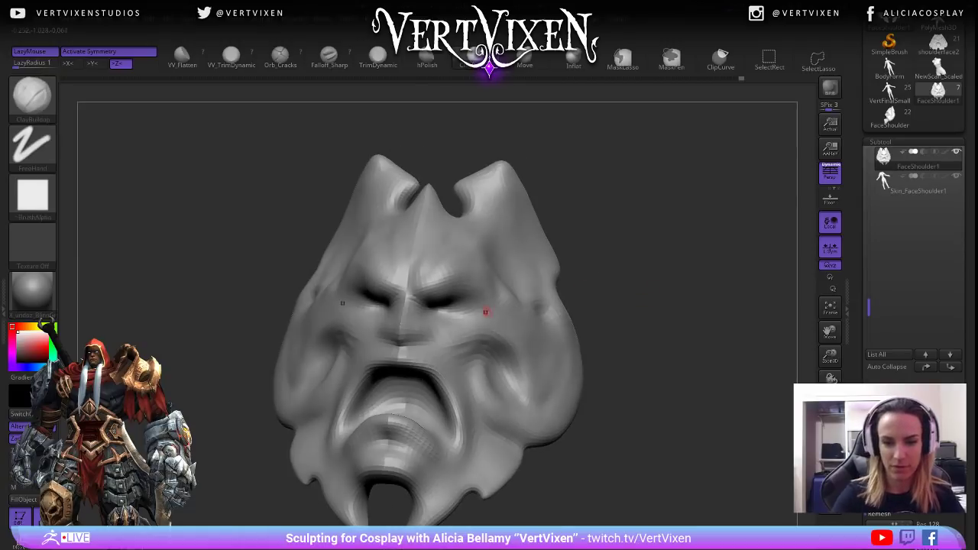
{"action": "mouse_move", "coordinate": [681, 286]}
{"action": "left_mouse_down"}
{"action": "mouse_move", "coordinate": [630, 292]}
{"action": "mouse_move", "coordinate": [753, 302]}
{"action": "mouse_move", "coordinate": [651, 323]}
{"action": "mouse_move", "coordinate": [658, 333]}
{"action": "left_mouse_up"}
{"action": "left_click_drag", "start_coordinate": [558, 363], "coordinate": [616, 346]}
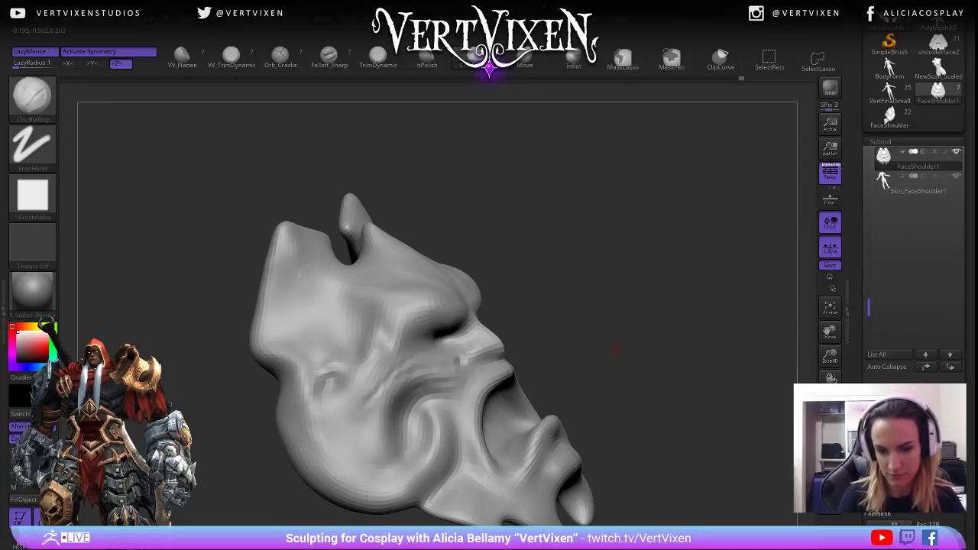
{"action": "key", "text": "ctrl+d"}
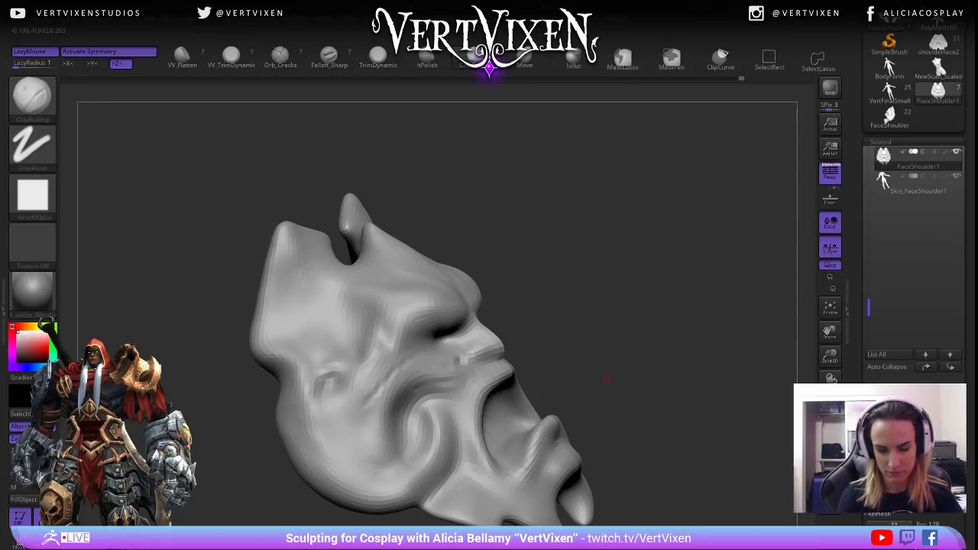
{"action": "key", "text": "d"}
{"action": "key", "text": "d"}
{"action": "mouse_move", "coordinate": [607, 386]}
{"action": "left_mouse_down", "text": "alt"}
{"action": "mouse_move", "coordinate": [611, 227]}
{"action": "mouse_move", "coordinate": [554, 265]}
{"action": "left_mouse_up", "text": "alt"}
Try adding further clay strokes across the cheekbone and nose with ClayBuildup.
{"action": "left_click_drag", "start_coordinate": [443, 357], "coordinate": [350, 376]}
{"action": "mouse_move", "coordinate": [566, 233]}
{"action": "left_mouse_down", "text": "alt"}
{"action": "mouse_move", "coordinate": [551, 219]}
{"action": "mouse_move", "coordinate": [568, 245]}
{"action": "mouse_move", "coordinate": [537, 252]}
{"action": "left_mouse_up", "text": "alt"}
{"action": "left_click_drag", "start_coordinate": [442, 320], "coordinate": [447, 344]}
{"action": "right_click_drag", "start_coordinate": [448, 342], "coordinate": [440, 335]}
{"action": "left_click_drag", "start_coordinate": [450, 337], "coordinate": [359, 344]}
{"action": "left_click_drag", "start_coordinate": [256, 511], "coordinate": [130, 466]}
Undo the trial clay strokes on the cheekbones and nose.
{"action": "key", "text": "ctrl+z"}
{"action": "key", "text": "ctrl+z"}
{"action": "key", "text": "ctrl+z"}
{"action": "key", "text": "ctrl+z"}
{"action": "key", "text": "ctrl+z"}
{"action": "key", "text": "ctrl+z"}
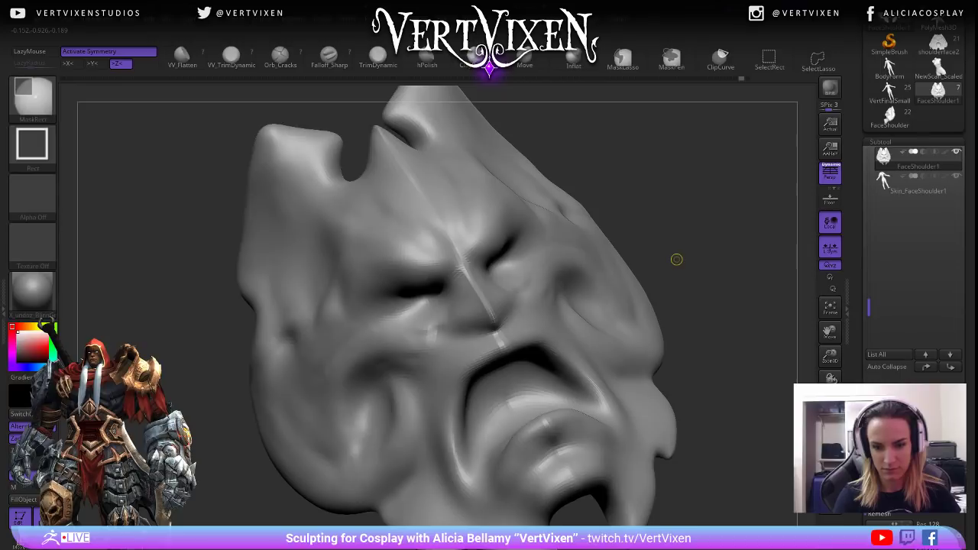
{"action": "key", "text": "ctrl+z"}
{"action": "key", "text": "ctrl+z"}
{"action": "key", "text": "ctrl+z"}
{"action": "key", "text": "ctrl+z"}
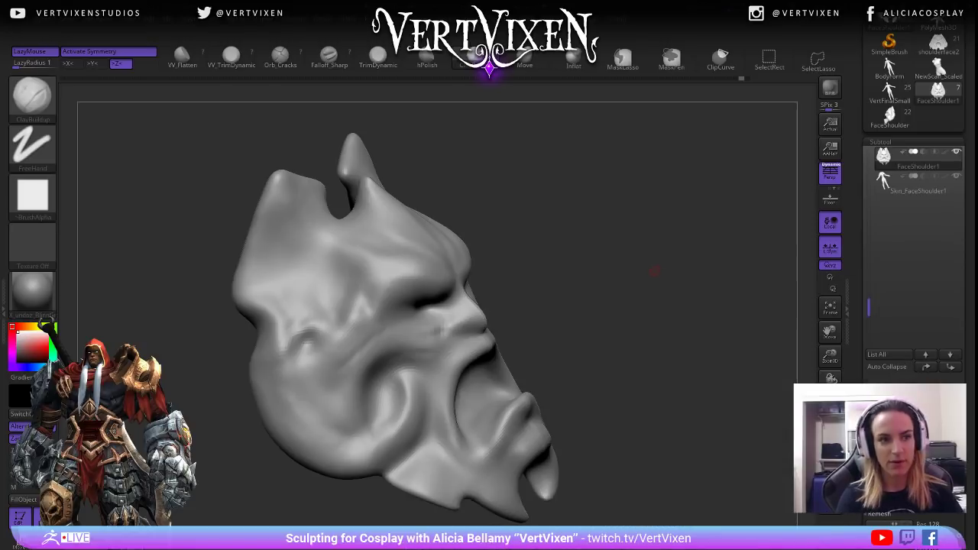
Build up a raised ridge along the cheekbones beneath the eyes with the ClayBuildup brush.
{"action": "left_click_drag", "start_coordinate": [665, 263], "coordinate": [660, 258], "text": "alt"}
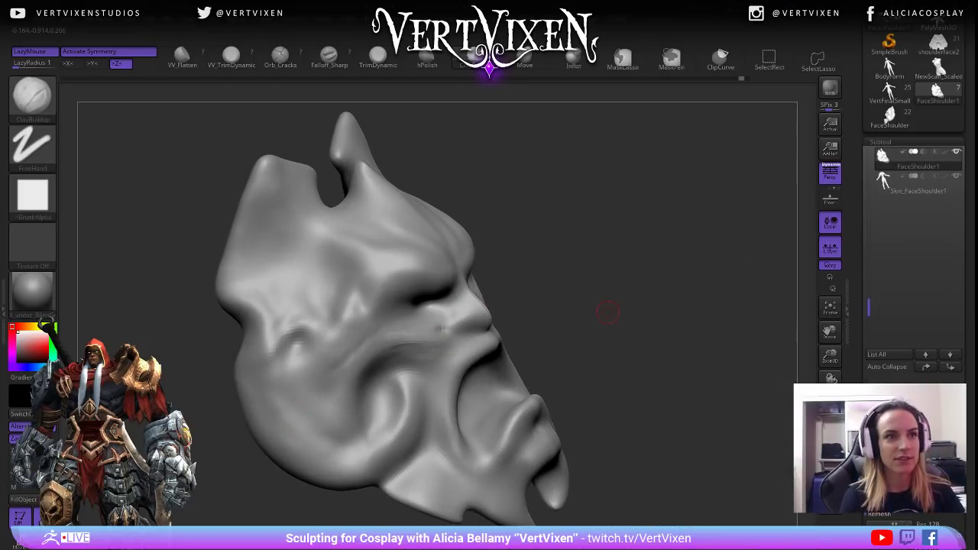
{"action": "left_click_drag", "start_coordinate": [626, 293], "coordinate": [622, 300], "text": "alt"}
{"action": "mouse_move", "coordinate": [406, 367]}
{"action": "left_mouse_down"}
{"action": "mouse_move", "coordinate": [354, 365]}
{"action": "mouse_move", "coordinate": [324, 396]}
{"action": "left_mouse_up"}
{"action": "key", "text": "ctrl+z"}
{"action": "left_click_drag", "start_coordinate": [546, 286], "coordinate": [535, 280]}
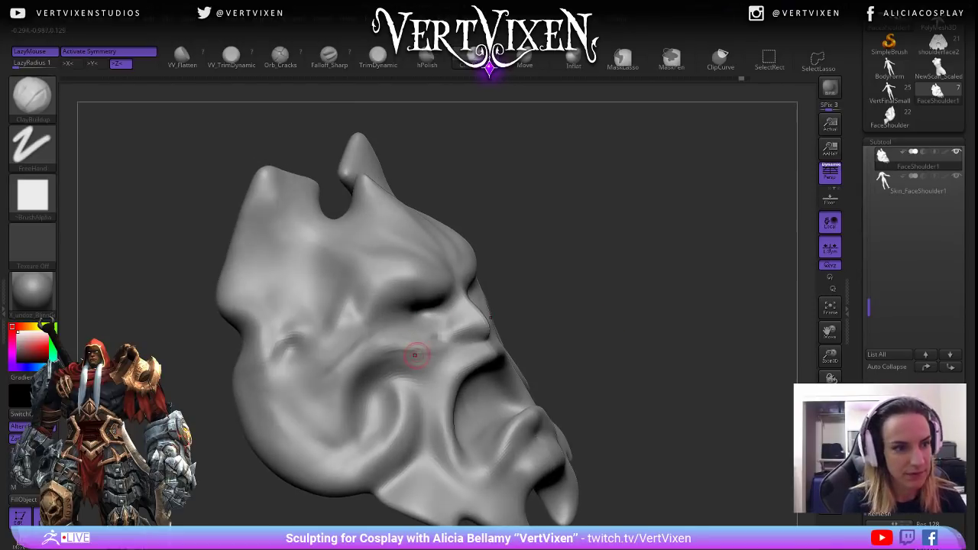
{"action": "left_click_drag", "start_coordinate": [435, 344], "coordinate": [348, 359]}
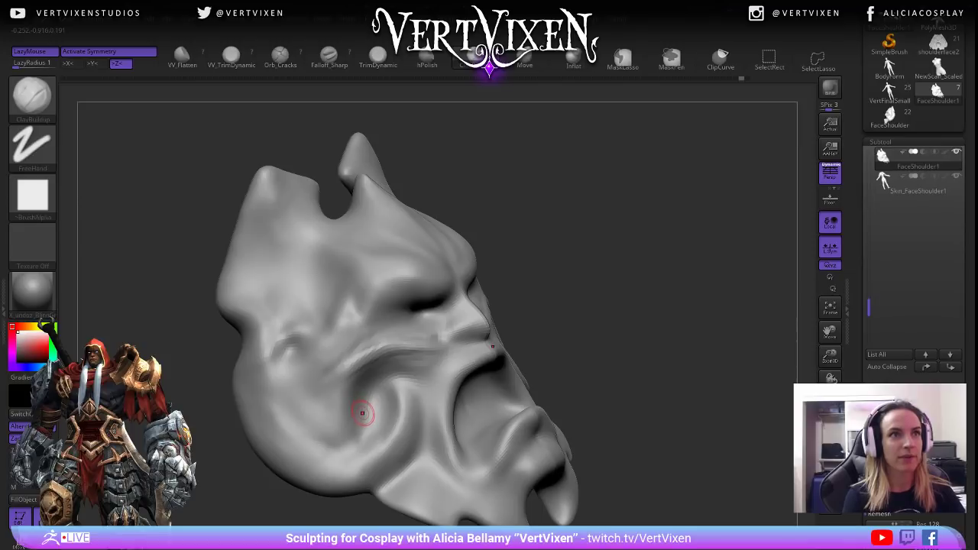
{"action": "mouse_move", "coordinate": [505, 305]}
{"action": "left_mouse_down"}
{"action": "mouse_move", "coordinate": [585, 283]}
{"action": "mouse_move", "coordinate": [520, 302]}
{"action": "mouse_move", "coordinate": [579, 304]}
{"action": "left_mouse_up"}
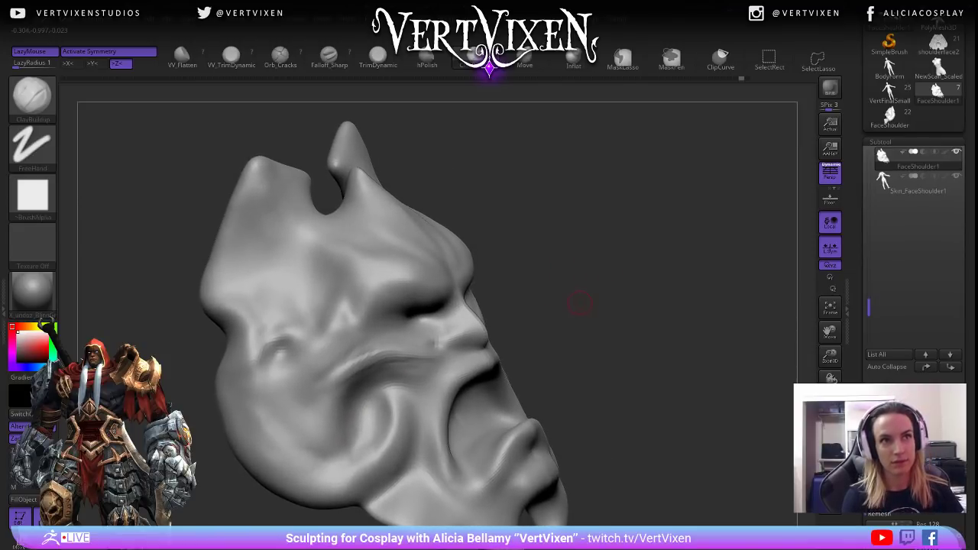
Build up the nose into a narrow raised bridge with a rounded tip using ClayBuildup.
{"action": "left_click_drag", "start_coordinate": [555, 271], "coordinate": [556, 248]}
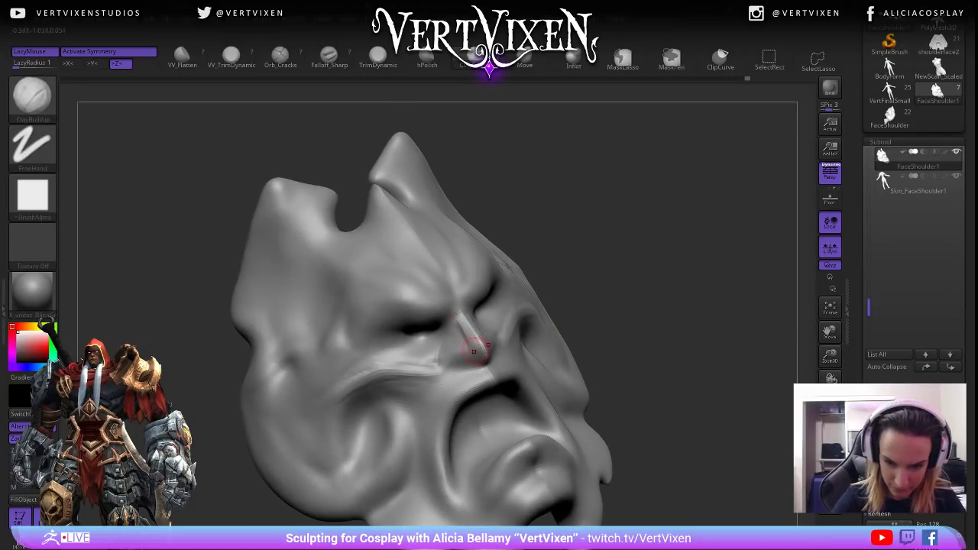
{"action": "mouse_move", "coordinate": [604, 197]}
{"action": "left_mouse_down"}
{"action": "mouse_move", "coordinate": [576, 190]}
{"action": "mouse_move", "coordinate": [546, 214]}
{"action": "mouse_move", "coordinate": [615, 224]}
{"action": "mouse_move", "coordinate": [569, 252]}
{"action": "mouse_move", "coordinate": [549, 305]}
{"action": "left_mouse_up"}
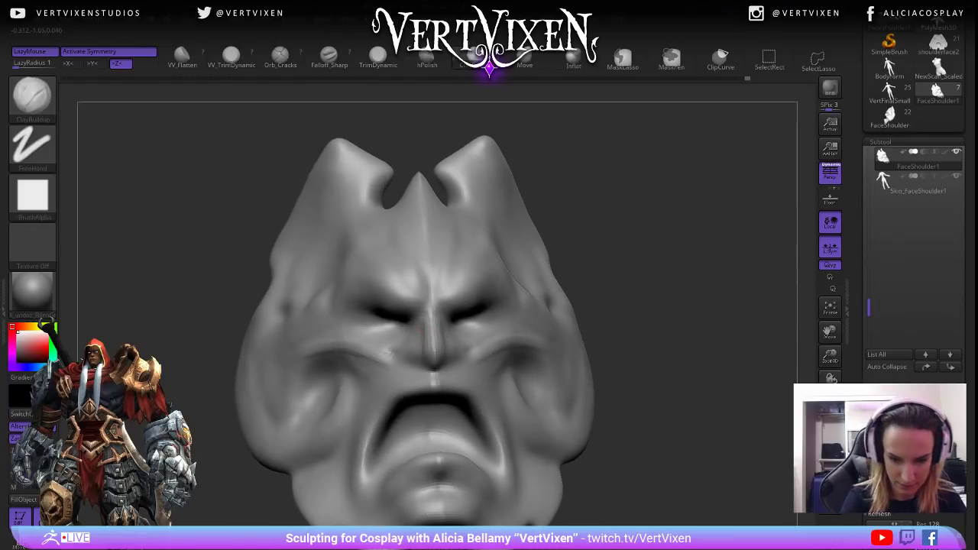
{"action": "mouse_move", "coordinate": [604, 256]}
{"action": "left_mouse_down"}
{"action": "mouse_move", "coordinate": [609, 245]}
{"action": "mouse_move", "coordinate": [563, 240]}
{"action": "mouse_move", "coordinate": [589, 233]}
{"action": "left_mouse_up"}
{"action": "left_click_drag", "start_coordinate": [431, 319], "coordinate": [428, 329]}
{"action": "left_click_drag", "start_coordinate": [552, 241], "coordinate": [576, 240]}
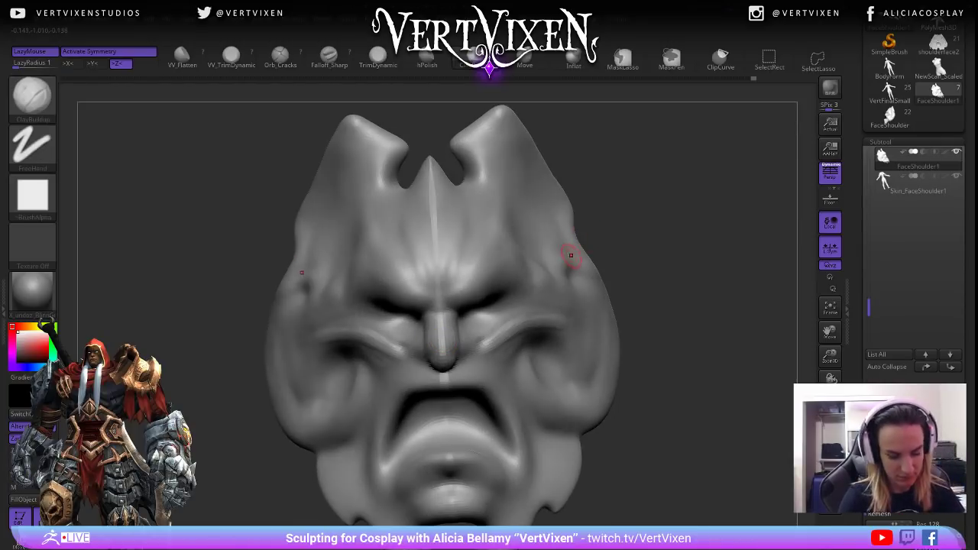
{"action": "key", "text": "Tab"}
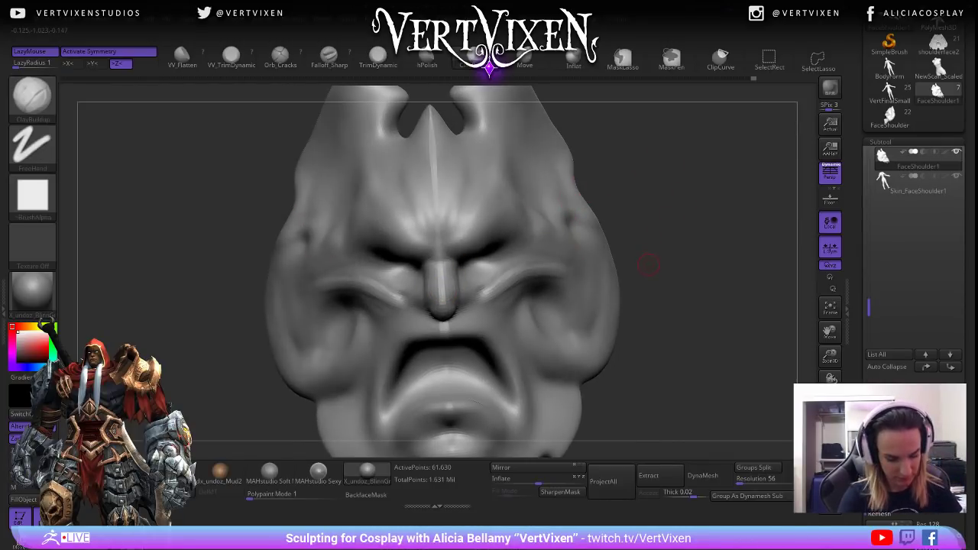
{"action": "key", "text": "Tab"}
Flatten and smooth the nose bridge and tip with the hPolish brush, adjusting its draw size.
{"action": "key", "text": "b"}
{"action": "key", "text": "h"}
{"action": "key", "text": "p"}
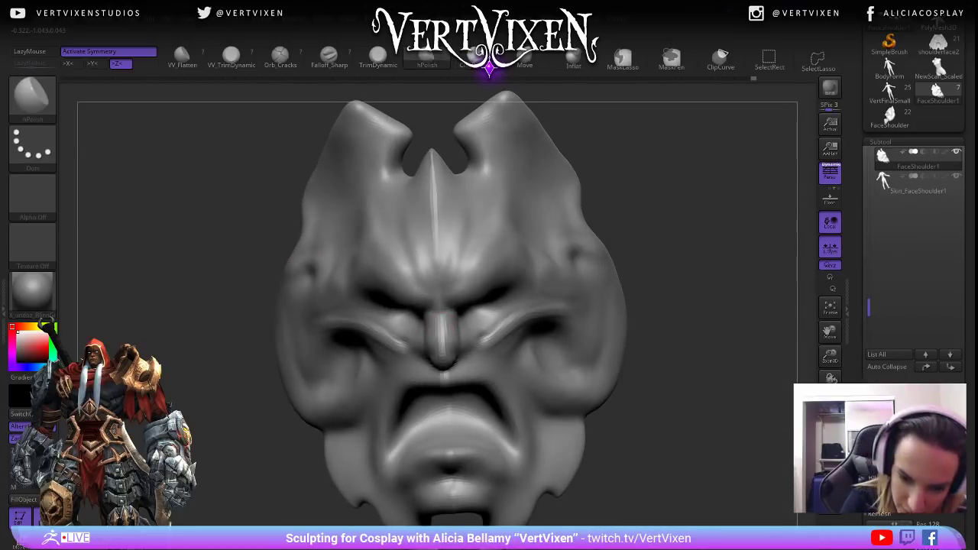
{"action": "key", "text": "space"}
{"action": "mouse_move", "coordinate": [642, 181]}
{"action": "left_mouse_down"}
{"action": "mouse_move", "coordinate": [622, 186]}
{"action": "mouse_move", "coordinate": [624, 204]}
{"action": "left_mouse_up"}
{"action": "right_click_drag", "start_coordinate": [442, 362], "coordinate": [547, 238]}
{"action": "key", "text": "space"}
{"action": "mouse_move", "coordinate": [492, 306]}
{"action": "left_mouse_down"}
{"action": "mouse_move", "coordinate": [502, 291]}
{"action": "mouse_move", "coordinate": [455, 267]}
{"action": "left_mouse_up"}
{"action": "key", "text": "space"}
{"action": "mouse_move", "coordinate": [442, 363]}
{"action": "right_mouse_down"}
{"action": "mouse_move", "coordinate": [477, 344]}
{"action": "mouse_move", "coordinate": [451, 365]}
{"action": "mouse_move", "coordinate": [563, 240]}
{"action": "right_mouse_up"}
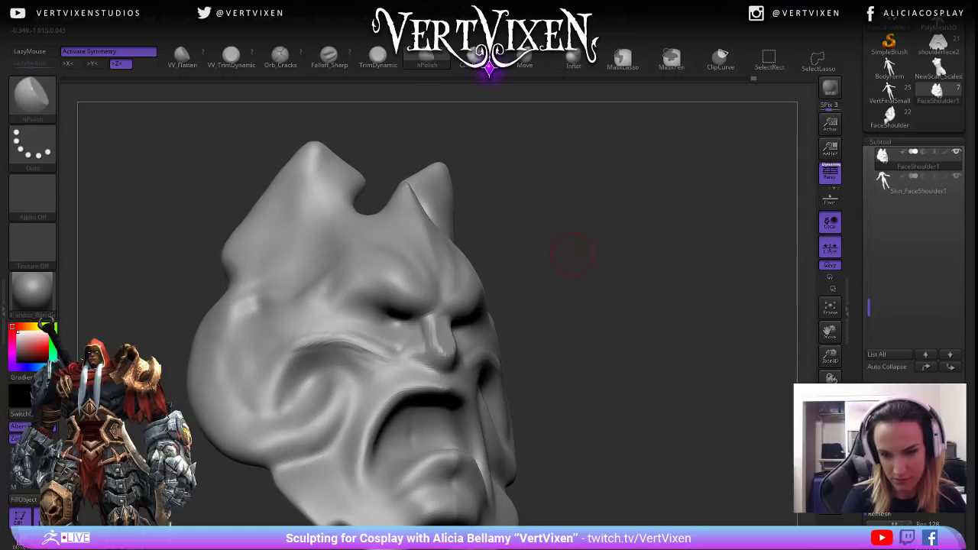
{"action": "key", "text": "space"}
{"action": "right_click_drag", "start_coordinate": [515, 330], "coordinate": [489, 336]}
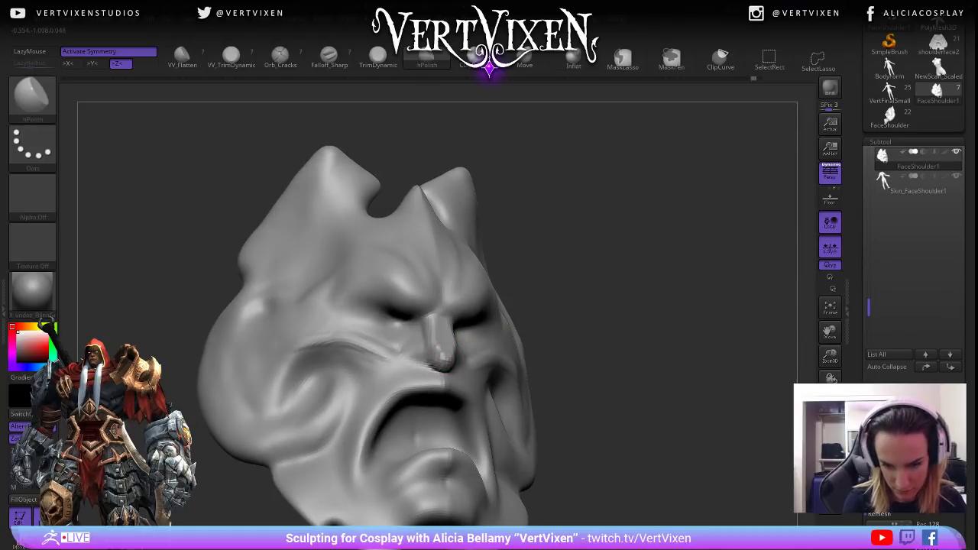
{"action": "mouse_move", "coordinate": [604, 290]}
{"action": "right_mouse_down"}
{"action": "mouse_move", "coordinate": [618, 317]}
{"action": "mouse_move", "coordinate": [644, 197]}
{"action": "mouse_move", "coordinate": [692, 258]}
{"action": "mouse_move", "coordinate": [690, 216]}
{"action": "mouse_move", "coordinate": [664, 269]}
{"action": "mouse_move", "coordinate": [594, 266]}
{"action": "right_mouse_up"}
Switch to ClayBuildup, start building up both sides of the nose tip and adjust the draw size.
{"action": "key", "text": "b"}
{"action": "key", "text": "c"}
{"action": "key", "text": "b"}
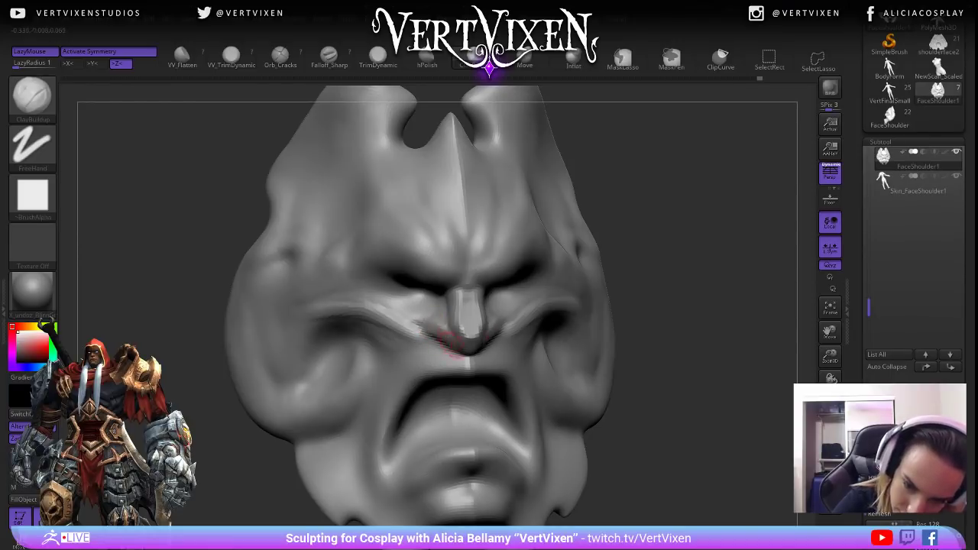
{"action": "right_click_drag", "start_coordinate": [517, 238], "coordinate": [590, 237]}
{"action": "mouse_move", "coordinate": [428, 325]}
{"action": "right_mouse_down"}
{"action": "mouse_move", "coordinate": [469, 323]}
{"action": "mouse_move", "coordinate": [524, 294]}
{"action": "mouse_move", "coordinate": [448, 332]}
{"action": "right_mouse_up"}
{"action": "right_click", "coordinate": [524, 294]}
{"action": "right_click", "coordinate": [448, 332]}
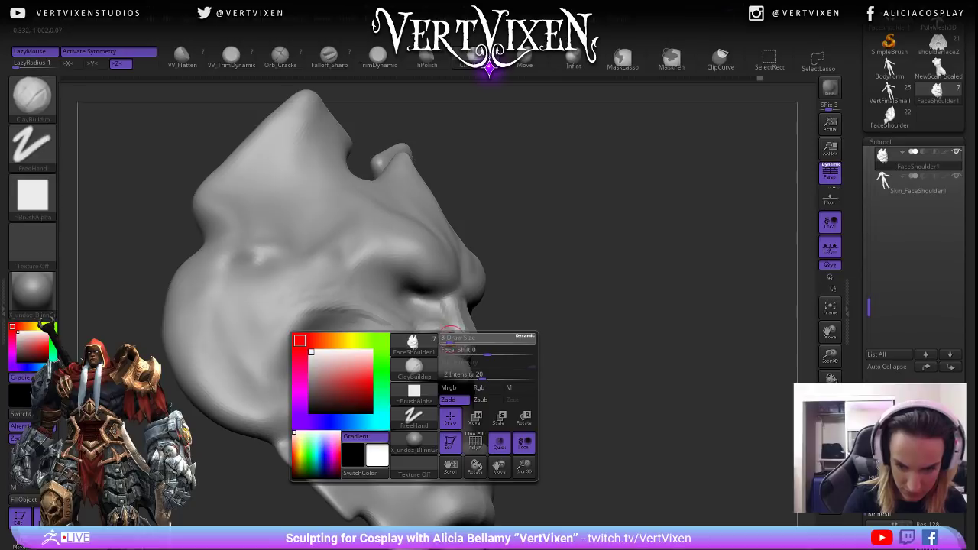
Shape the nostril wings and openings beside the nose tip with ClayBuildup.
{"action": "right_click_drag", "start_coordinate": [546, 277], "coordinate": [604, 237]}
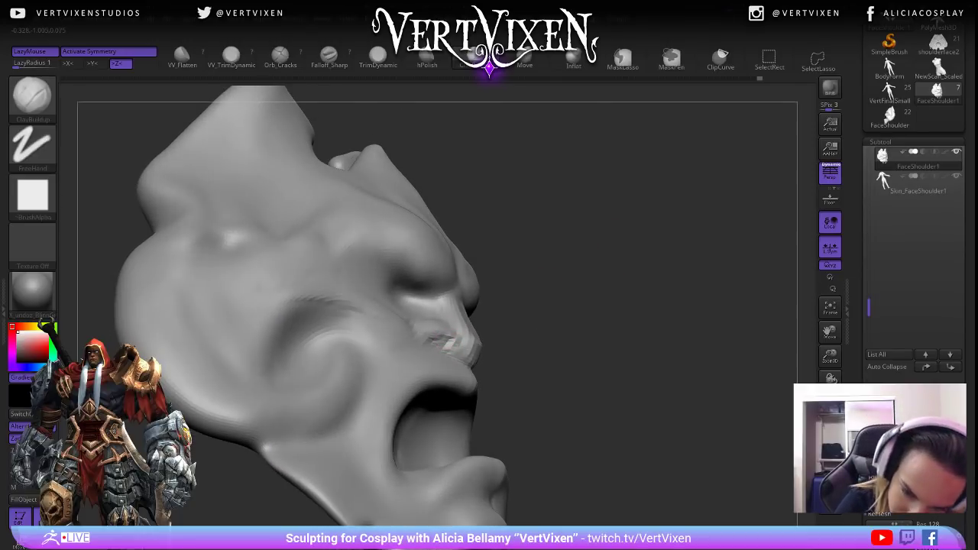
{"action": "left_click_drag", "start_coordinate": [446, 339], "coordinate": [446, 338]}
{"action": "mouse_move", "coordinate": [558, 280]}
{"action": "right_mouse_down"}
{"action": "mouse_move", "coordinate": [528, 283]}
{"action": "mouse_move", "coordinate": [452, 348]}
{"action": "right_mouse_up"}
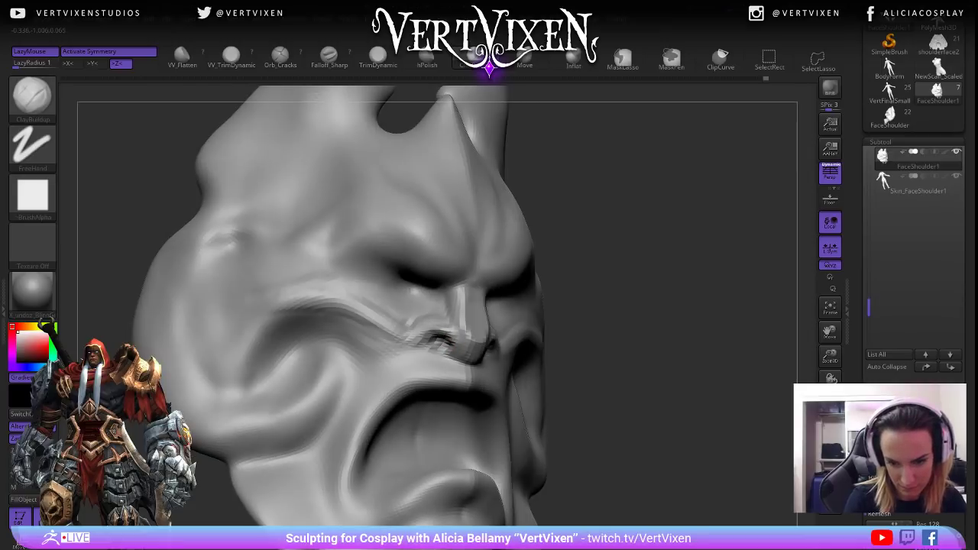
{"action": "right_click_drag", "start_coordinate": [304, 249], "coordinate": [280, 258]}
{"action": "mouse_move", "coordinate": [672, 317]}
{"action": "right_mouse_down"}
{"action": "mouse_move", "coordinate": [535, 316]}
{"action": "mouse_move", "coordinate": [678, 317]}
{"action": "mouse_move", "coordinate": [677, 260]}
{"action": "right_mouse_up"}
{"action": "mouse_move", "coordinate": [560, 208]}
{"action": "right_mouse_down", "text": "alt"}
{"action": "mouse_move", "coordinate": [554, 240]}
{"action": "mouse_move", "coordinate": [584, 288]}
{"action": "right_mouse_up", "text": "alt"}
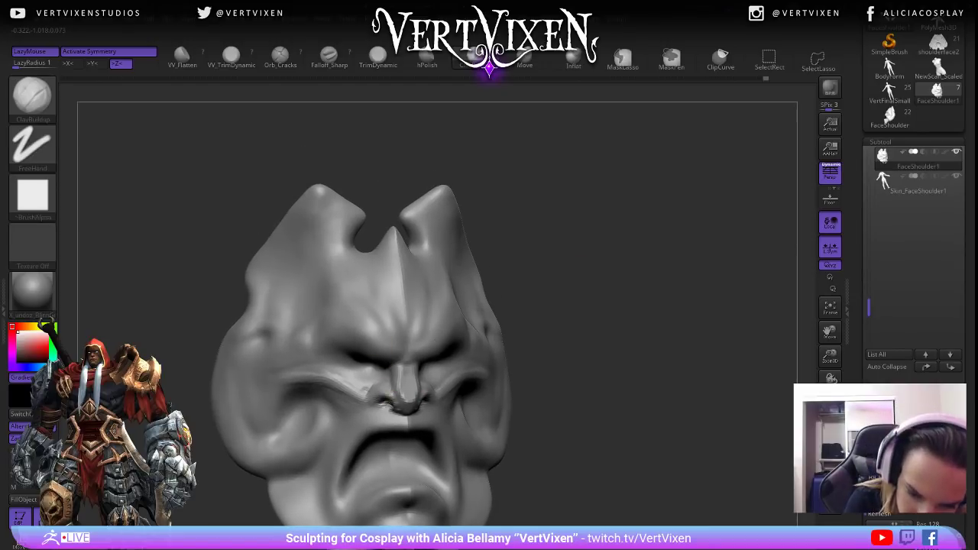
Flatten the front plane of the nose with a flattening brush, adjusting its draw size.
{"action": "key", "text": "shift"}
{"action": "key", "text": "b"}
{"action": "key", "text": "f"}
{"action": "key", "text": "a"}
{"action": "key", "text": "space"}
{"action": "left_click_drag", "start_coordinate": [532, 297], "coordinate": [522, 297]}
{"action": "key", "text": "space"}
{"action": "left_click", "coordinate": [587, 282]}
{"action": "mouse_move", "coordinate": [586, 283]}
{"action": "left_mouse_down"}
{"action": "mouse_move", "coordinate": [617, 283]}
{"action": "mouse_move", "coordinate": [603, 272]}
{"action": "mouse_move", "coordinate": [550, 298]}
{"action": "mouse_move", "coordinate": [619, 299]}
{"action": "left_mouse_up"}
{"action": "key", "text": "space"}
Build up a wrinkled fold at the top of the nose between the brows with ClayBuildup.
{"action": "key", "text": "b"}
{"action": "key", "text": "c"}
{"action": "key", "text": "b"}
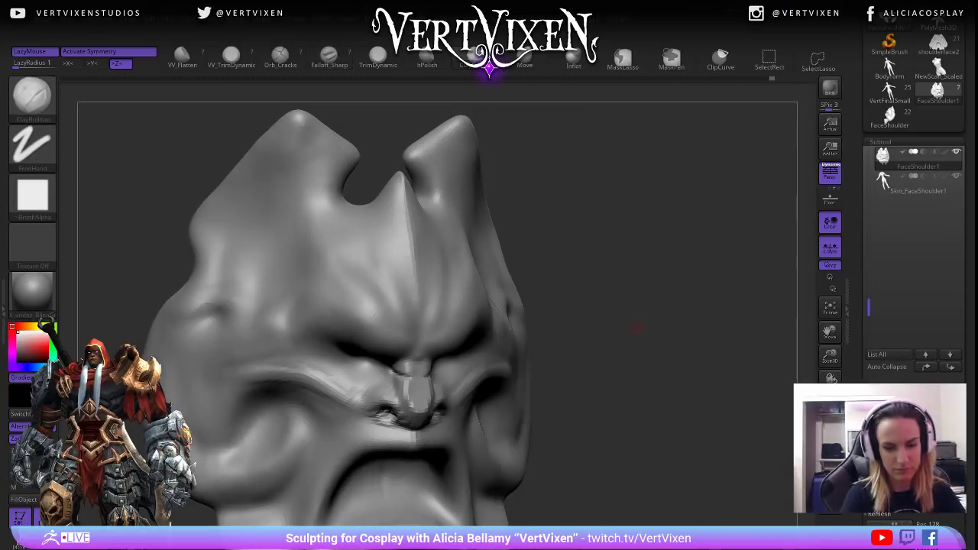
{"action": "left_click_drag", "start_coordinate": [616, 217], "coordinate": [590, 219]}
{"action": "key", "text": "space"}
{"action": "left_click_drag", "start_coordinate": [409, 331], "coordinate": [413, 347]}
{"action": "left_click_drag", "start_coordinate": [528, 244], "coordinate": [557, 255]}
{"action": "mouse_move", "coordinate": [603, 277]}
{"action": "left_mouse_down"}
{"action": "mouse_move", "coordinate": [622, 284]}
{"action": "mouse_move", "coordinate": [560, 229]}
{"action": "mouse_move", "coordinate": [561, 260]}
{"action": "left_mouse_up"}
{"action": "mouse_move", "coordinate": [566, 330]}
{"action": "left_mouse_down", "text": "alt"}
{"action": "mouse_move", "coordinate": [598, 293]}
{"action": "mouse_move", "coordinate": [598, 313]}
{"action": "left_mouse_up", "text": "alt"}
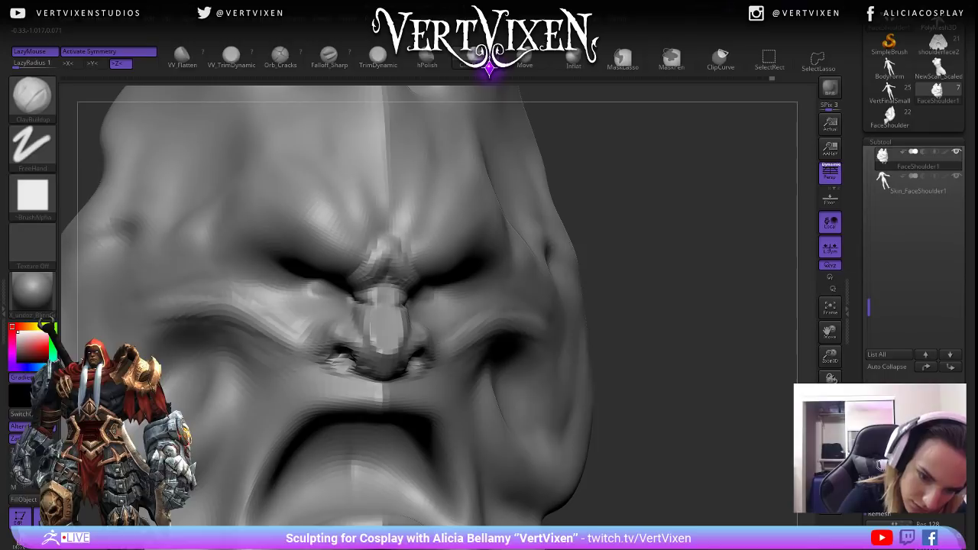
{"action": "left_click_drag", "start_coordinate": [631, 270], "coordinate": [371, 315]}
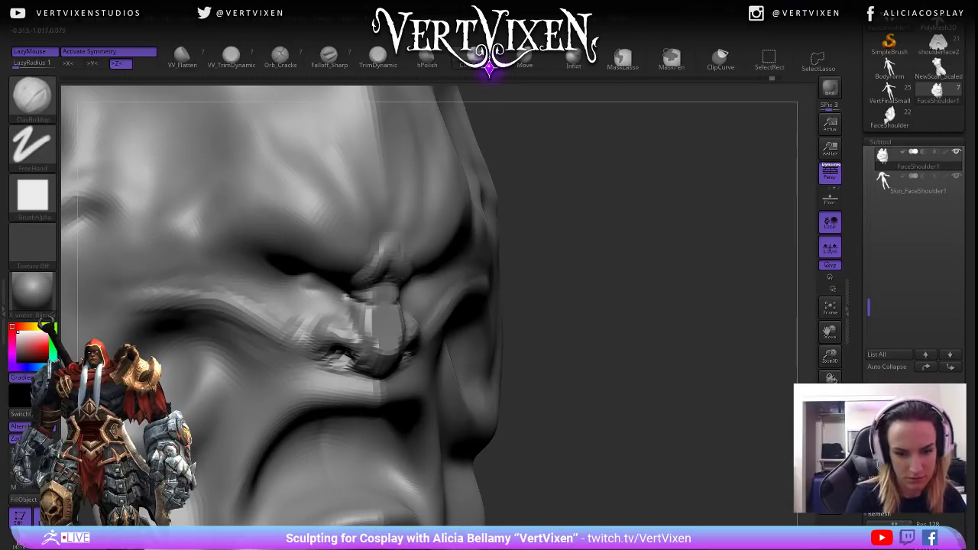
Switch to the Move brush, adjust its draw size and reshape the nostril area from the front.
{"action": "key", "text": "b"}
{"action": "key", "text": "m"}
{"action": "key", "text": "v"}
{"action": "key", "text": "space"}
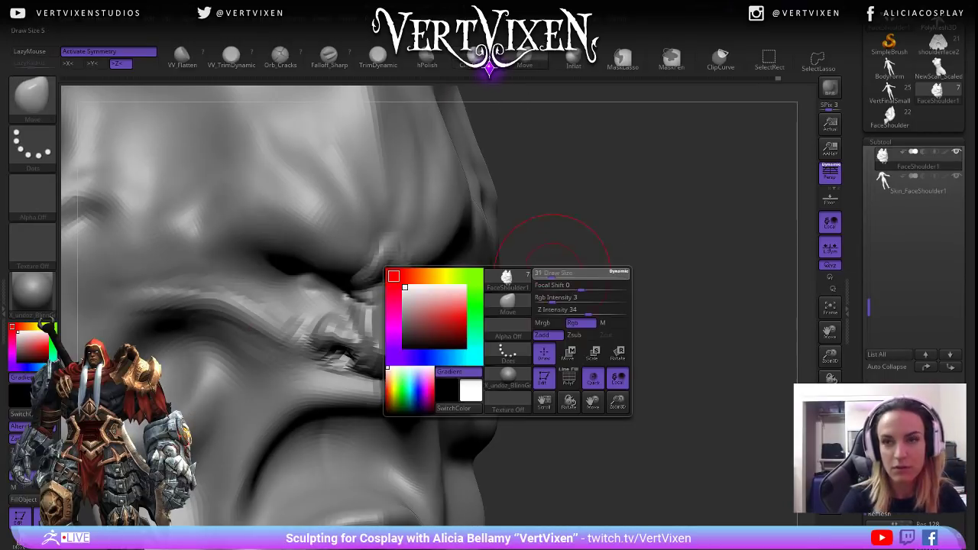
{"action": "mouse_move", "coordinate": [618, 253]}
{"action": "left_mouse_down"}
{"action": "mouse_move", "coordinate": [618, 244]}
{"action": "mouse_move", "coordinate": [581, 252]}
{"action": "left_mouse_up"}
{"action": "mouse_move", "coordinate": [607, 306]}
{"action": "left_mouse_down", "text": "alt"}
{"action": "mouse_move", "coordinate": [607, 359]}
{"action": "mouse_move", "coordinate": [606, 294]}
{"action": "left_mouse_up", "text": "alt"}
{"action": "key", "text": "space"}
{"action": "left_click_drag", "start_coordinate": [443, 323], "coordinate": [514, 327], "text": "shift"}
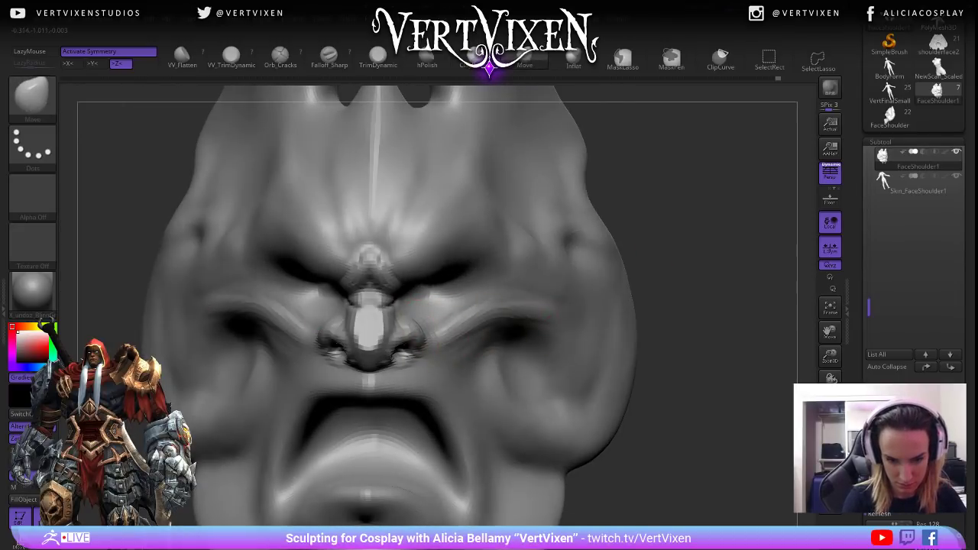
Refine the proportions of the nose tip and nostrils with the Move brush, checking the whole face.
{"action": "right_click_drag", "start_coordinate": [423, 359], "coordinate": [417, 298], "text": "ctrl"}
{"action": "mouse_move", "coordinate": [596, 288]}
{"action": "left_mouse_down"}
{"action": "mouse_move", "coordinate": [633, 288]}
{"action": "mouse_move", "coordinate": [603, 284]}
{"action": "left_mouse_up"}
{"action": "right_click_drag", "start_coordinate": [428, 306], "coordinate": [415, 330], "text": "ctrl"}
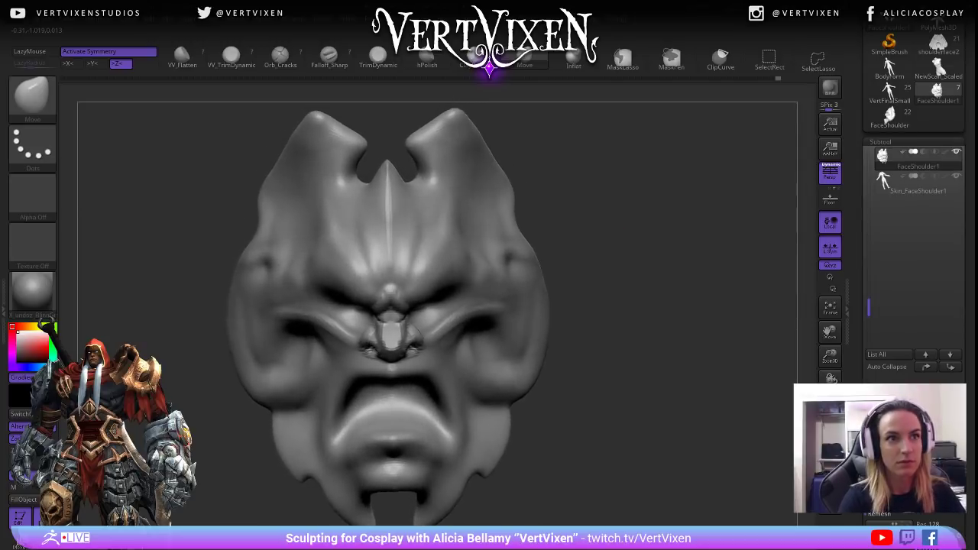
{"action": "right_click_drag", "start_coordinate": [616, 281], "coordinate": [622, 307], "text": "ctrl"}
{"action": "left_click_drag", "start_coordinate": [629, 308], "coordinate": [655, 302], "text": "alt"}
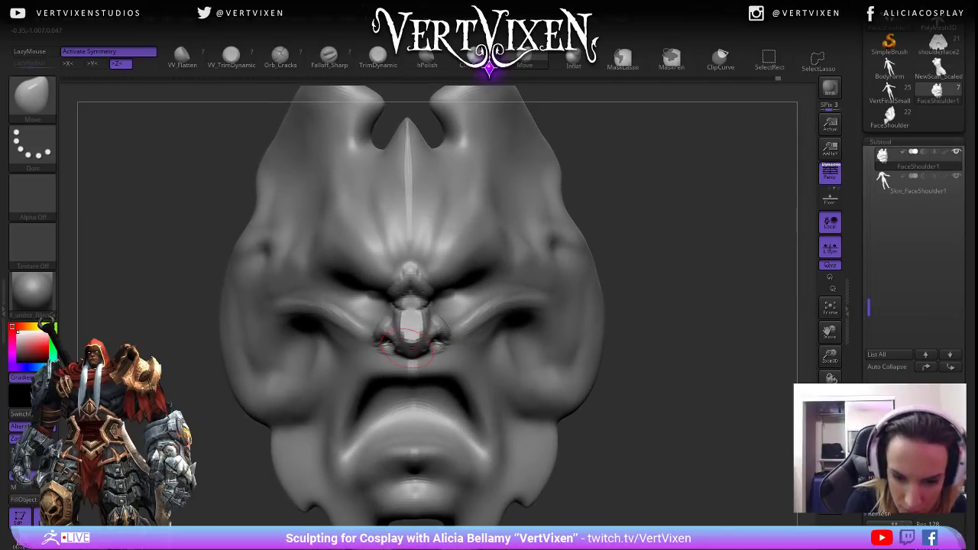
{"action": "right_click_drag", "start_coordinate": [392, 336], "coordinate": [436, 321]}
{"action": "left_click_drag", "start_coordinate": [667, 228], "coordinate": [721, 259]}
{"action": "right_click_drag", "start_coordinate": [721, 259], "coordinate": [719, 214], "text": "ctrl"}
{"action": "left_click_drag", "start_coordinate": [717, 361], "coordinate": [699, 417], "text": "alt"}
{"action": "right_click_drag", "start_coordinate": [699, 417], "coordinate": [673, 437], "text": "ctrl"}
{"action": "mouse_move", "coordinate": [673, 436]}
{"action": "left_mouse_down"}
{"action": "mouse_move", "coordinate": [741, 397]}
{"action": "mouse_move", "coordinate": [715, 305]}
{"action": "mouse_move", "coordinate": [688, 265]}
{"action": "mouse_move", "coordinate": [679, 268]}
{"action": "mouse_move", "coordinate": [693, 265]}
{"action": "mouse_move", "coordinate": [585, 237]}
{"action": "mouse_move", "coordinate": [604, 345]}
{"action": "left_mouse_up"}
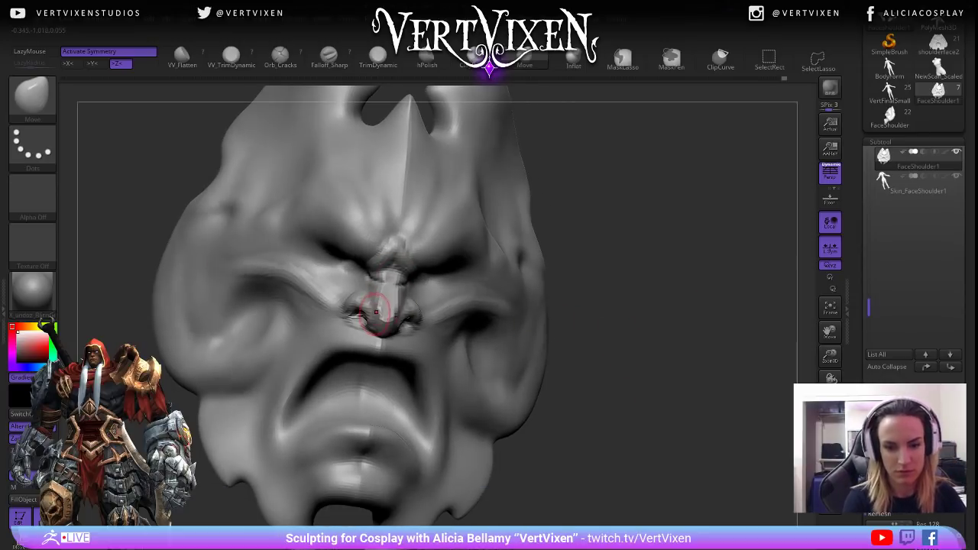
Switch to ClayBuildup at a small draw size and build up creases running from beside the nose down the cheeks.
{"action": "mouse_move", "coordinate": [657, 304]}
{"action": "left_mouse_down"}
{"action": "mouse_move", "coordinate": [681, 323]}
{"action": "mouse_move", "coordinate": [580, 297]}
{"action": "left_mouse_up"}
{"action": "right_click", "coordinate": [391, 401]}
{"action": "left_click_drag", "start_coordinate": [707, 252], "coordinate": [645, 325]}
{"action": "key", "text": "b"}
{"action": "key", "text": "c"}
{"action": "key", "text": "b"}
{"action": "right_click", "coordinate": [644, 325]}
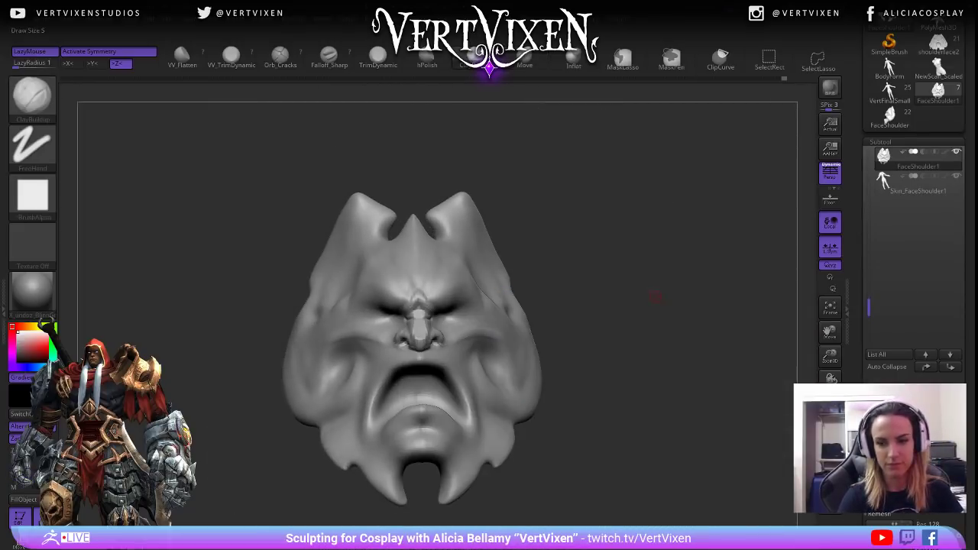
{"action": "left_click_drag", "start_coordinate": [664, 286], "coordinate": [693, 321], "text": "alt"}
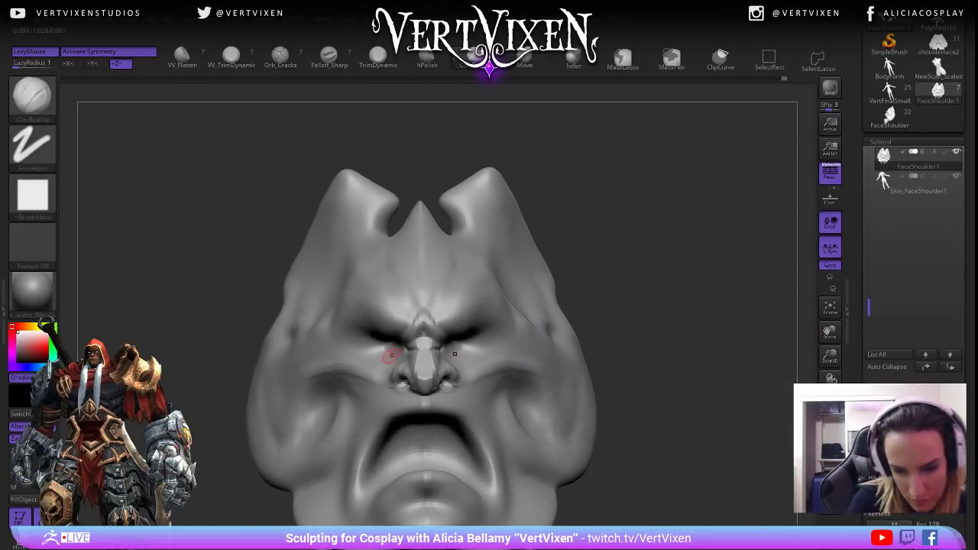
{"action": "left_click_drag", "start_coordinate": [642, 286], "coordinate": [654, 312]}
{"action": "left_click_drag", "start_coordinate": [394, 359], "coordinate": [382, 374]}
{"action": "mouse_move", "coordinate": [711, 280]}
{"action": "left_mouse_down"}
{"action": "mouse_move", "coordinate": [683, 288]}
{"action": "mouse_move", "coordinate": [683, 341]}
{"action": "mouse_move", "coordinate": [666, 313]}
{"action": "left_mouse_up"}
Append a sphere as a new subtool and make it the active subtool.
{"action": "left_click", "coordinate": [917, 435]}
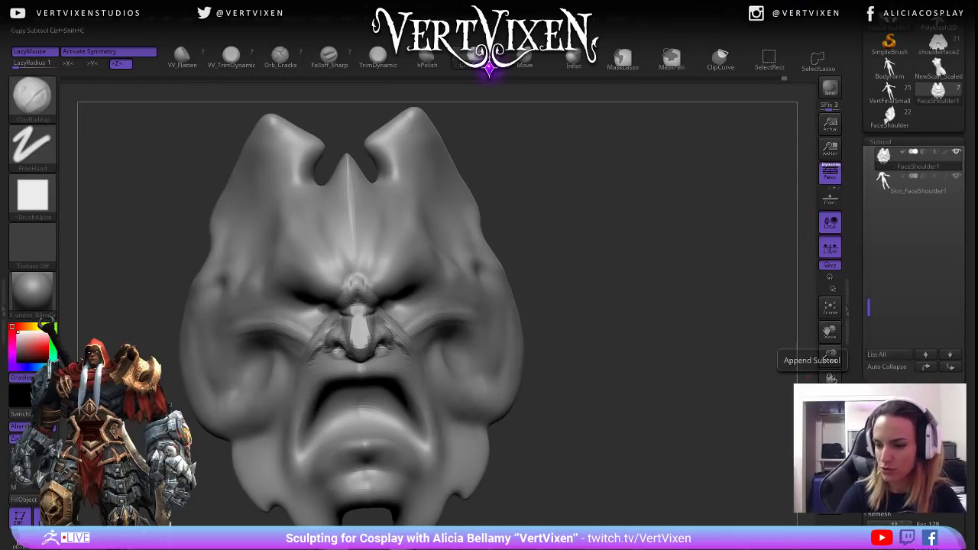
{"action": "left_click", "coordinate": [917, 428]}
{"action": "left_click", "coordinate": [488, 417]}
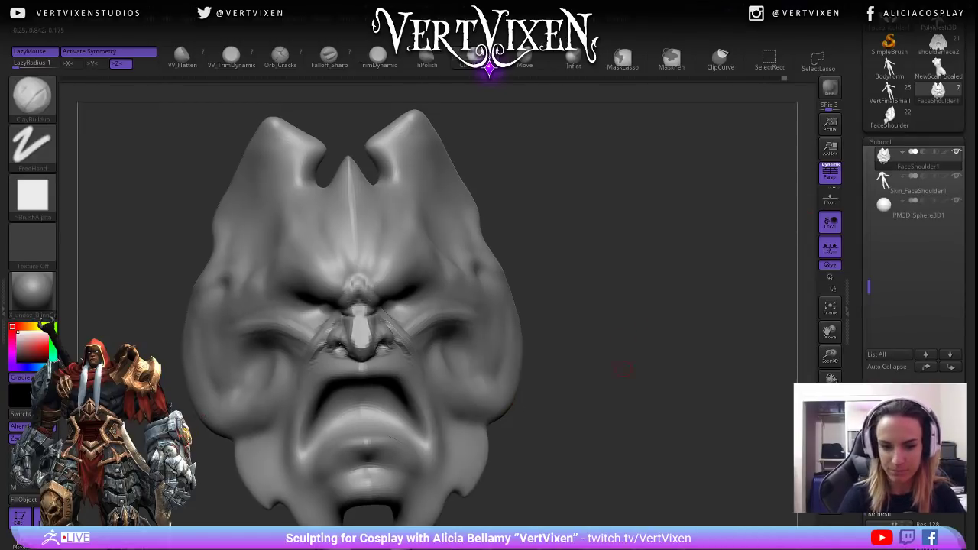
{"action": "left_click_drag", "start_coordinate": [569, 405], "coordinate": [638, 172], "text": "alt"}
{"action": "left_click", "coordinate": [917, 206]}
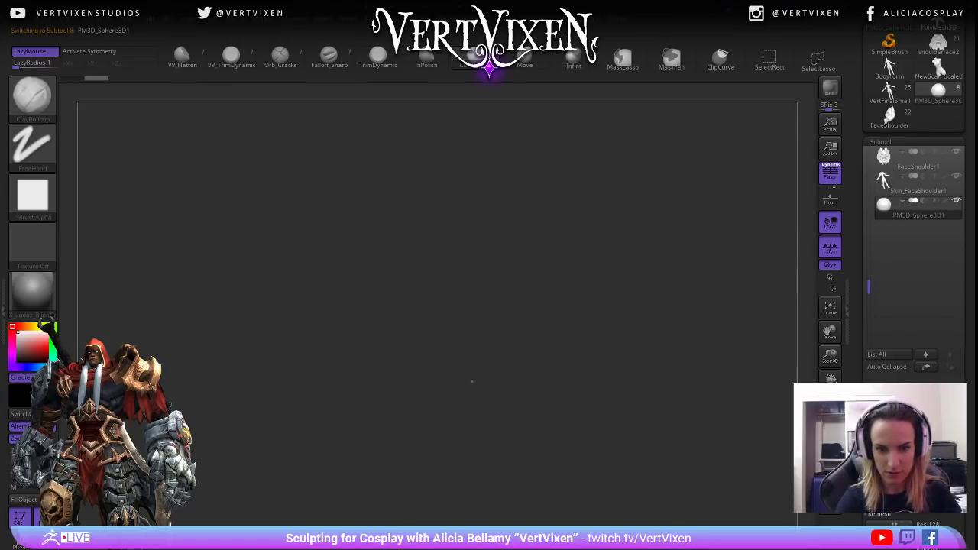
{"action": "key", "text": "f"}
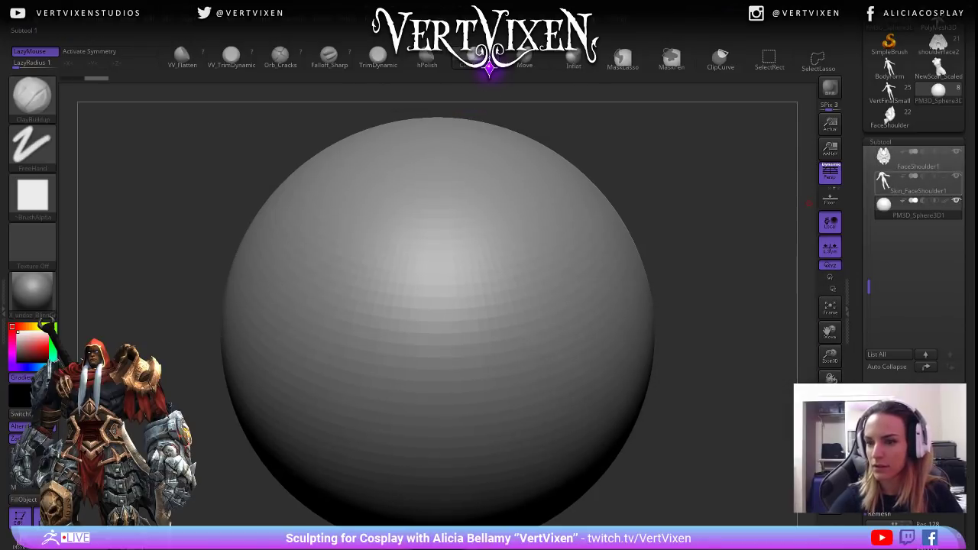
Adjust the new sphere with the transform gizmo and bring the face and body subtools back into view.
{"action": "key", "text": "w"}
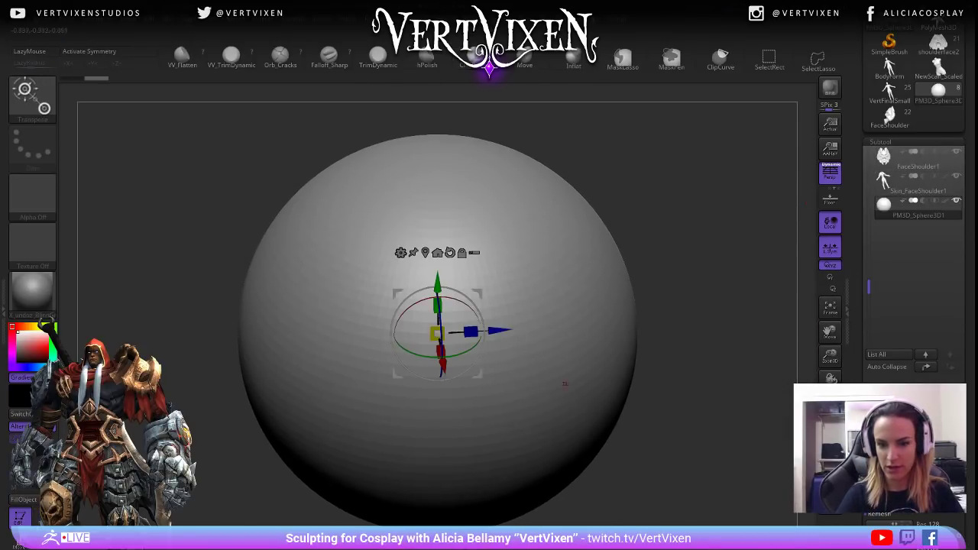
{"action": "left_click_drag", "start_coordinate": [436, 334], "coordinate": [394, 336]}
{"action": "left_click_drag", "start_coordinate": [437, 282], "coordinate": [437, 256]}
{"action": "right_click_drag", "start_coordinate": [489, 291], "coordinate": [409, 336], "text": "ctrl"}
{"action": "right_click_drag", "start_coordinate": [408, 336], "coordinate": [329, 329]}
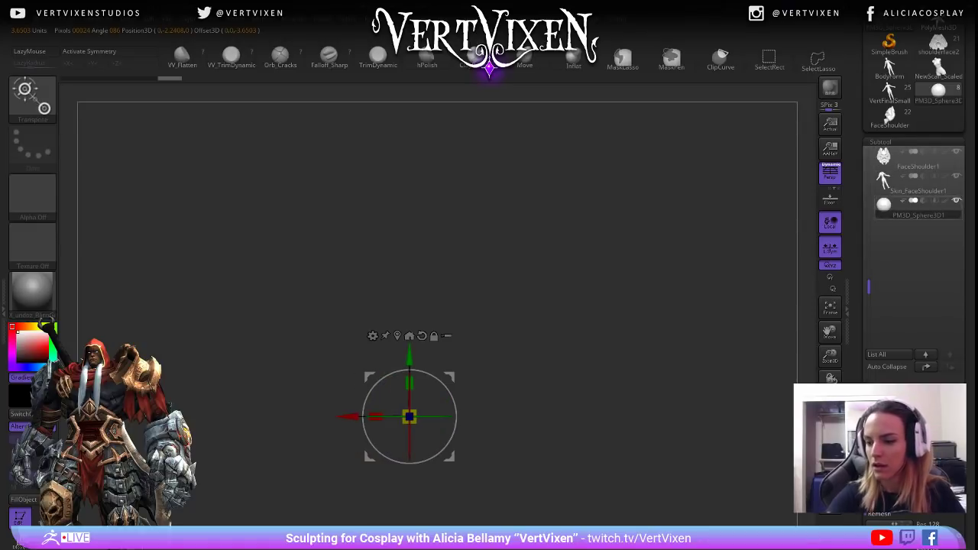
{"action": "left_click", "coordinate": [830, 474]}
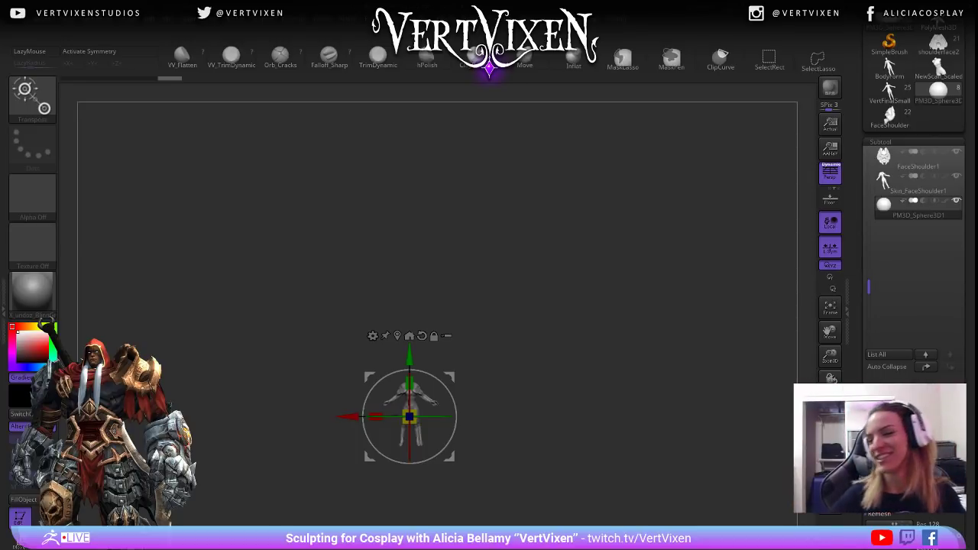
{"action": "left_click_drag", "start_coordinate": [535, 306], "coordinate": [580, 397]}
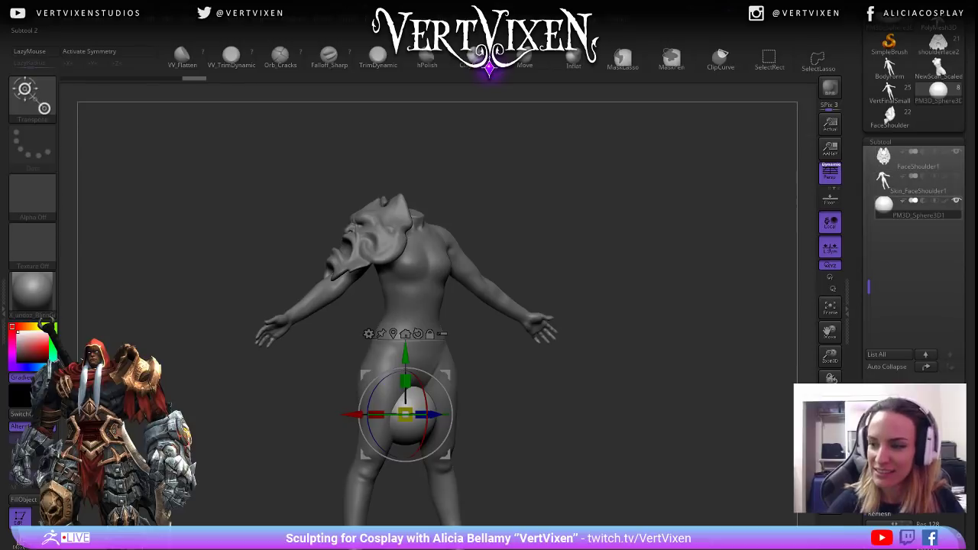
Raise the sphere with the gizmo from between the thighs to the body's waist.
{"action": "mouse_move", "coordinate": [917, 208]}
{"action": "left_click", "coordinate": [956, 200]}
{"action": "left_click_drag", "start_coordinate": [611, 275], "coordinate": [632, 261], "text": "alt"}
{"action": "left_click_drag", "start_coordinate": [427, 340], "coordinate": [426, 223]}
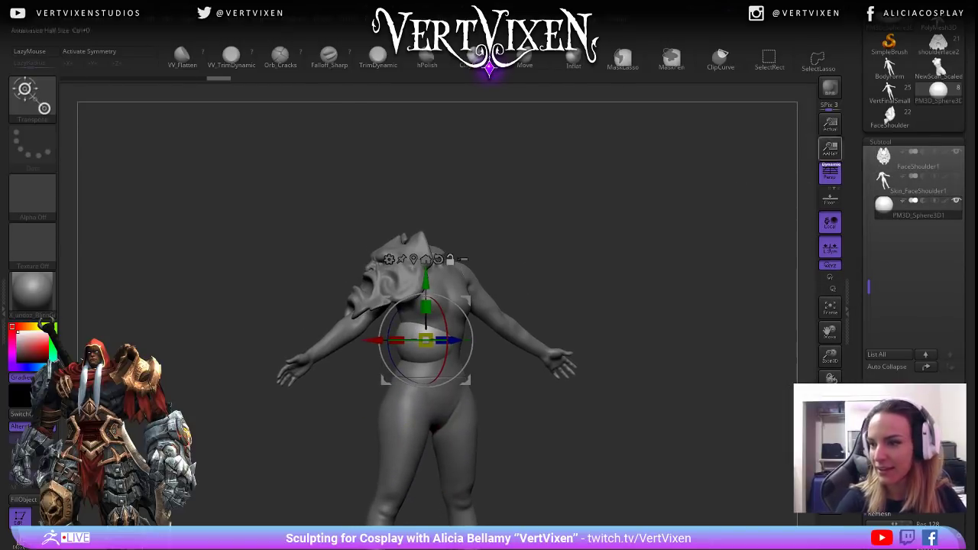
Find the Skin_FaceShoulder1 subtool in the full subtool list and delete it.
{"action": "left_click", "coordinate": [956, 176]}
{"action": "left_click", "coordinate": [957, 176]}
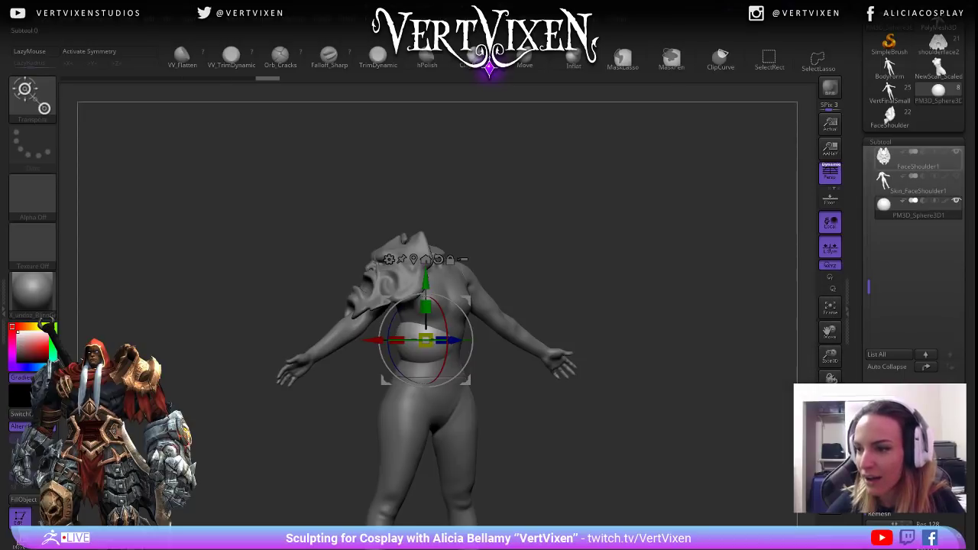
{"action": "left_click", "coordinate": [869, 165]}
{"action": "left_click_drag", "start_coordinate": [869, 165], "coordinate": [869, 155]}
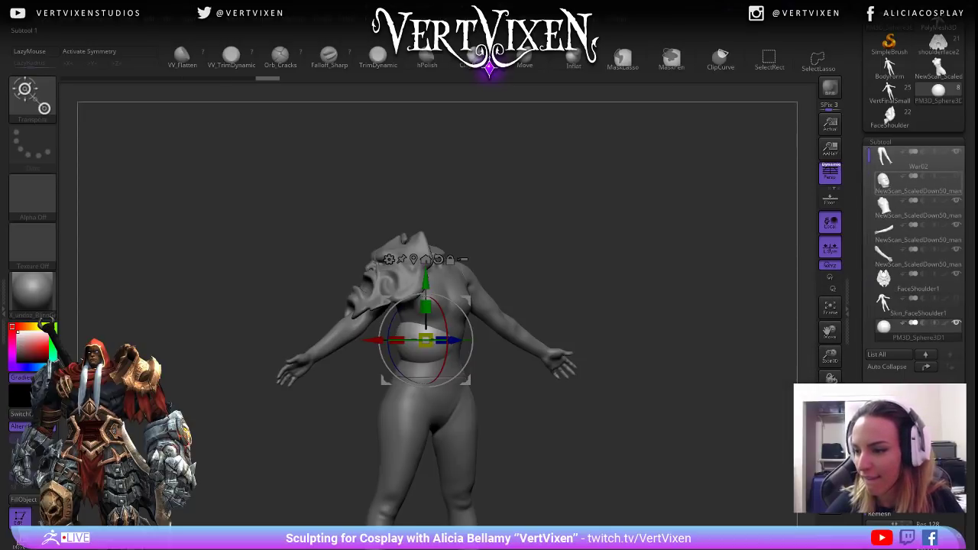
{"action": "left_click", "coordinate": [910, 303]}
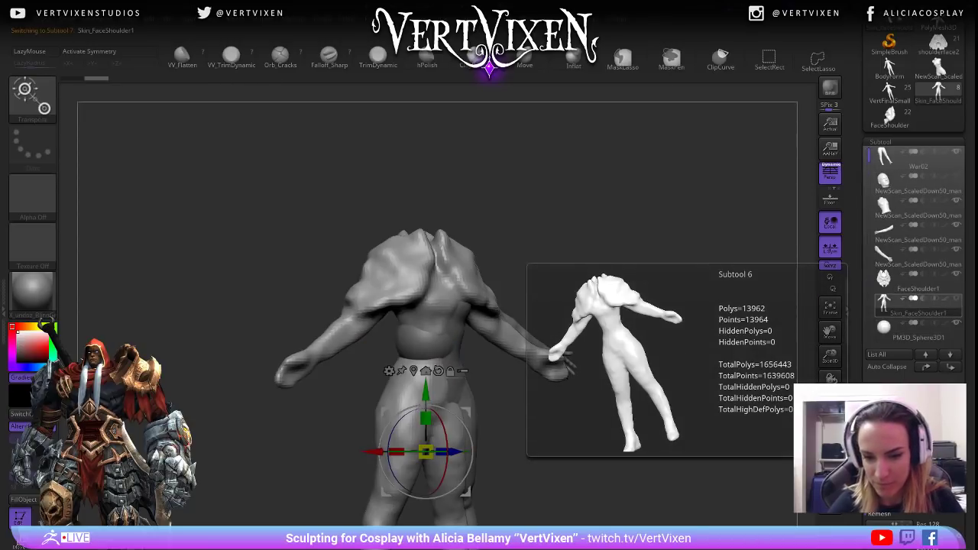
{"action": "left_click_drag", "start_coordinate": [718, 329], "coordinate": [693, 300]}
{"action": "left_click_drag", "start_coordinate": [371, 423], "coordinate": [214, 422]}
{"action": "left_click_drag", "start_coordinate": [688, 329], "coordinate": [740, 313], "text": "alt"}
{"action": "left_click", "coordinate": [832, 355]}
{"action": "left_click", "coordinate": [793, 482]}
{"action": "mouse_move", "coordinate": [613, 377]}
{"action": "left_mouse_down", "text": "alt"}
{"action": "mouse_move", "coordinate": [546, 373]}
{"action": "mouse_move", "coordinate": [606, 442]}
{"action": "left_mouse_up", "text": "alt"}
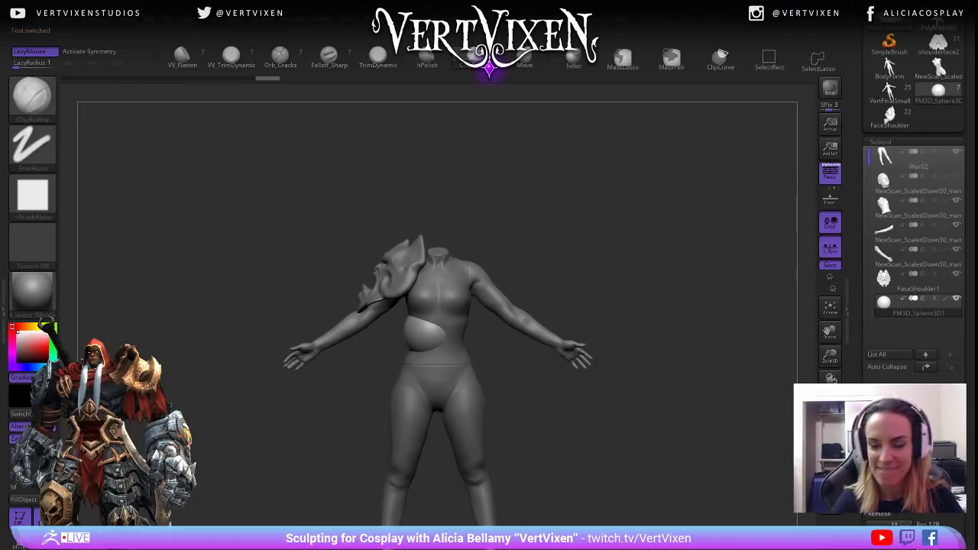
Hide the leg, torso and arm subtools, leaving only the demon face and the sphere visible.
{"action": "left_click", "coordinate": [956, 152]}
{"action": "left_click", "coordinate": [956, 200]}
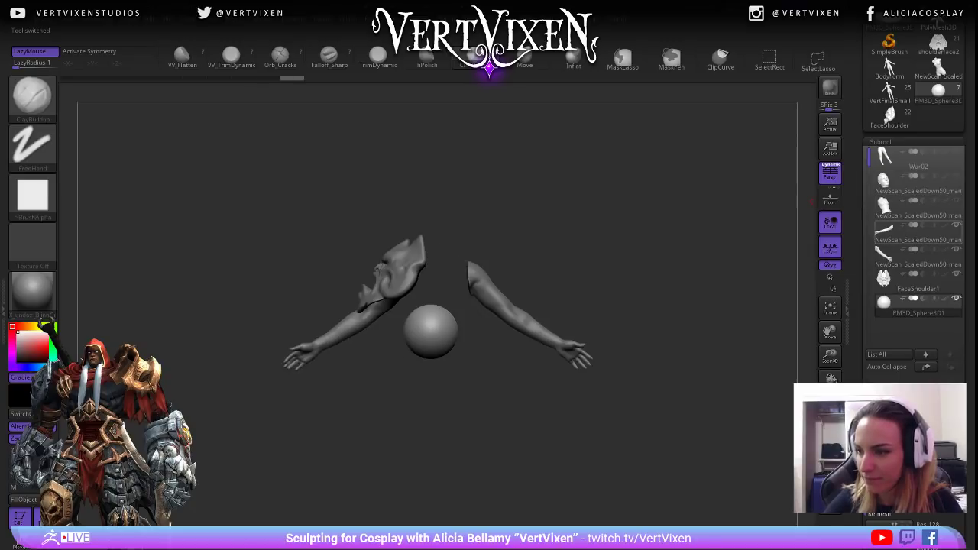
{"action": "left_click", "coordinate": [956, 225]}
{"action": "left_click", "coordinate": [956, 249]}
{"action": "left_click_drag", "start_coordinate": [489, 375], "coordinate": [629, 358]}
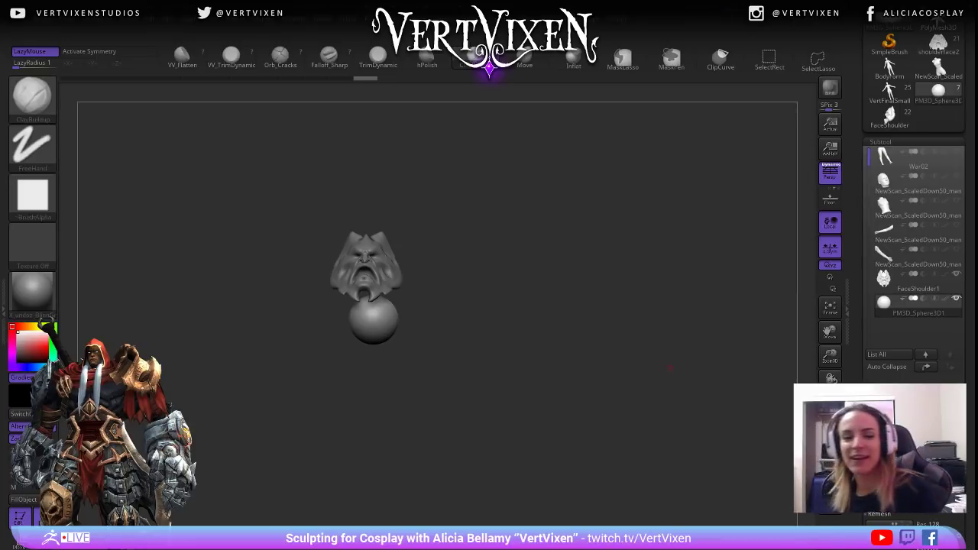
Raise the sphere with the gizmo from below the chin up to the demon face.
{"action": "left_click_drag", "start_coordinate": [670, 368], "coordinate": [581, 368]}
{"action": "left_click_drag", "start_coordinate": [580, 368], "coordinate": [581, 275], "text": "alt"}
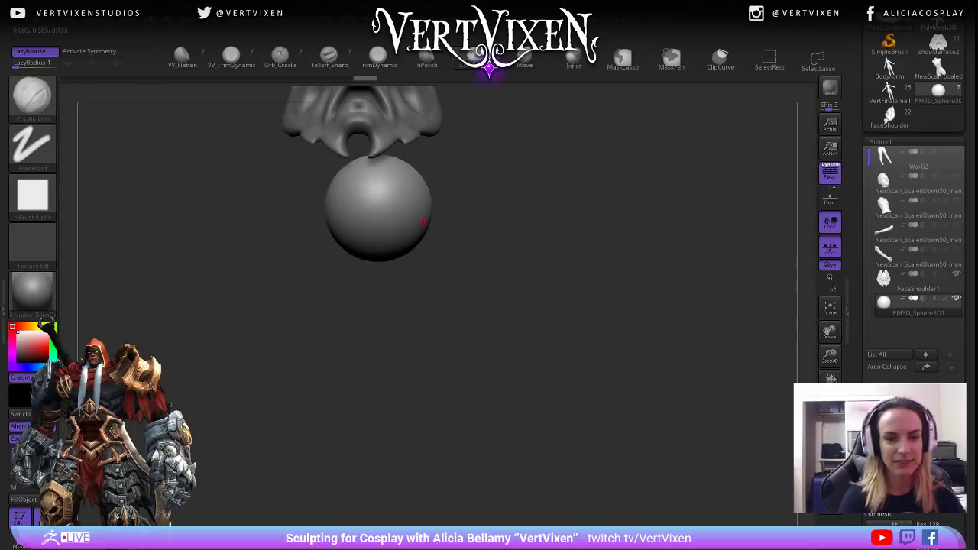
{"action": "left_click_drag", "start_coordinate": [447, 227], "coordinate": [539, 376], "text": "alt"}
{"action": "key", "text": "w"}
{"action": "left_click_drag", "start_coordinate": [472, 302], "coordinate": [471, 159]}
Scale the sphere down towards eyeball size for the demon face.
{"action": "left_click_drag", "start_coordinate": [581, 229], "coordinate": [520, 308], "text": "alt"}
{"action": "left_click_drag", "start_coordinate": [581, 308], "coordinate": [610, 328], "text": "alt"}
{"action": "left_click_drag", "start_coordinate": [451, 316], "coordinate": [376, 316]}
{"action": "left_click_drag", "start_coordinate": [581, 321], "coordinate": [642, 398]}
{"action": "left_click_drag", "start_coordinate": [437, 317], "coordinate": [392, 324]}
{"action": "left_click_drag", "start_coordinate": [642, 321], "coordinate": [581, 242], "text": "alt"}
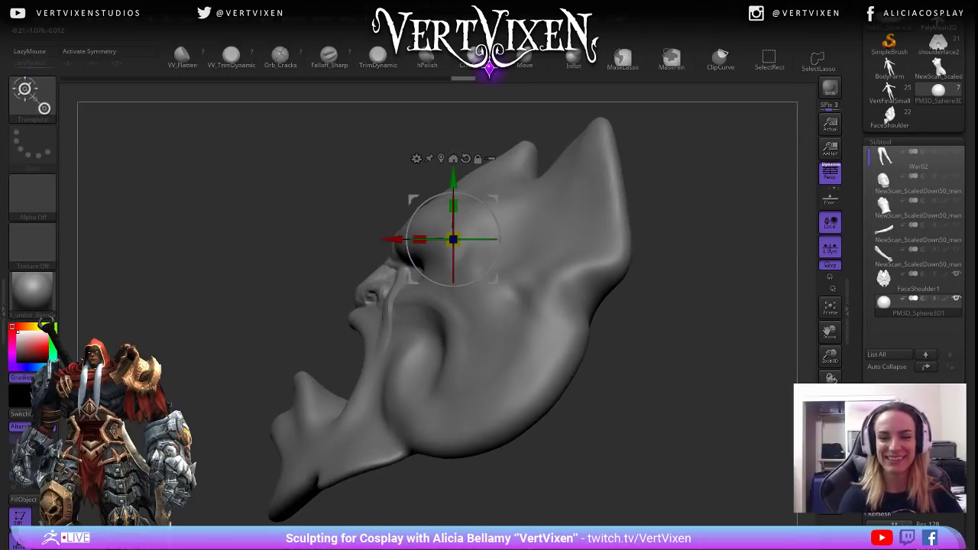
Move the sphere forward out of the face and lower it to eye level beside the nose.
{"action": "left_click_drag", "start_coordinate": [392, 240], "coordinate": [328, 240]}
{"action": "left_click_drag", "start_coordinate": [252, 252], "coordinate": [343, 252]}
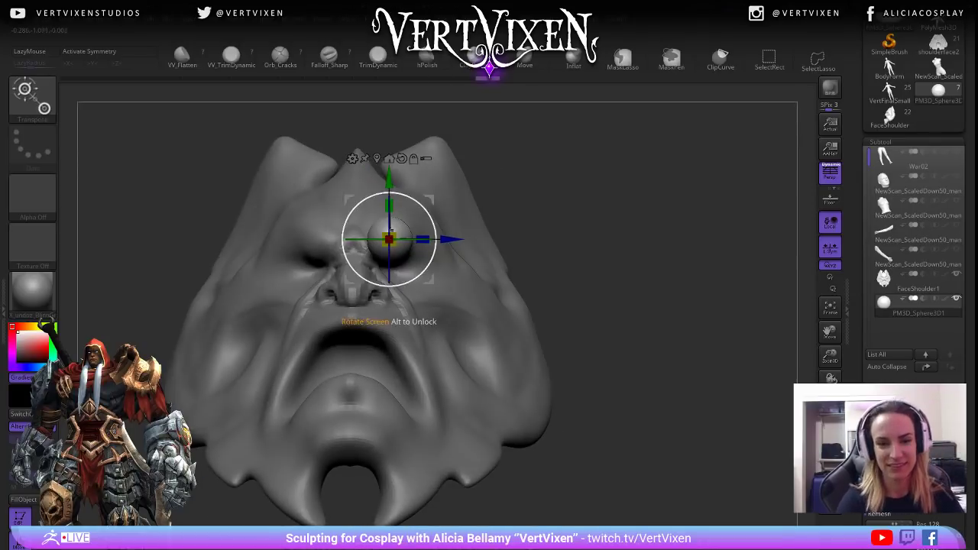
{"action": "left_click_drag", "start_coordinate": [389, 178], "coordinate": [389, 212]}
{"action": "left_click_drag", "start_coordinate": [657, 252], "coordinate": [635, 302]}
{"action": "right_click_drag", "start_coordinate": [410, 260], "coordinate": [409, 301], "text": "ctrl"}
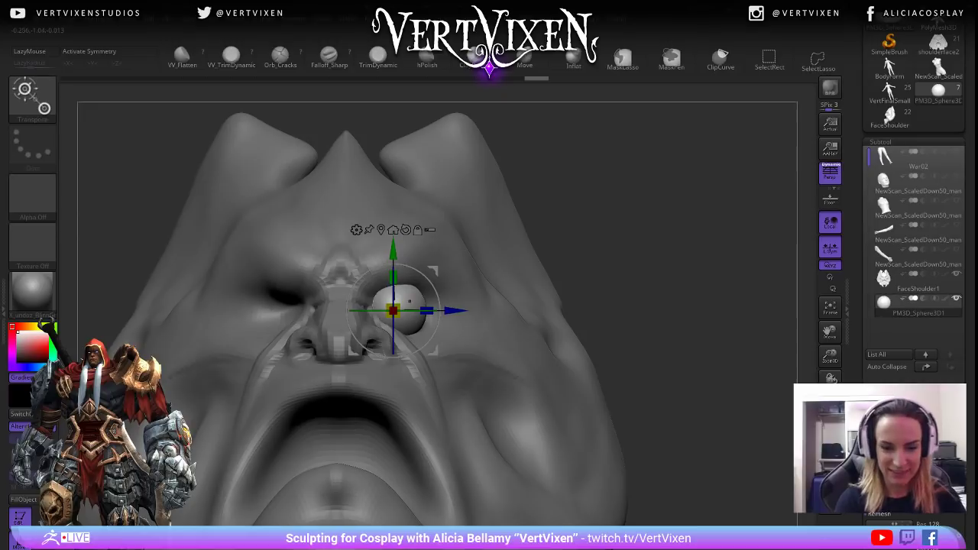
Fine-tune the eyeball sphere's placement in the eye socket from the side and front, and return to draw mode.
{"action": "right_click_drag", "start_coordinate": [393, 336], "coordinate": [347, 294]}
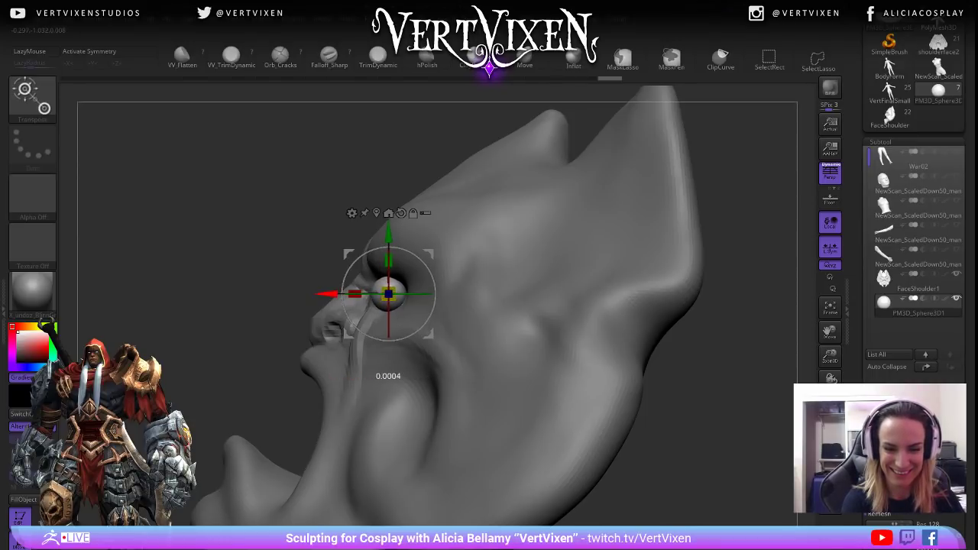
{"action": "right_click_drag", "start_coordinate": [347, 321], "coordinate": [420, 329]}
{"action": "left_click_drag", "start_coordinate": [423, 284], "coordinate": [425, 284]}
{"action": "left_click_drag", "start_coordinate": [484, 283], "coordinate": [487, 282]}
{"action": "mouse_move", "coordinate": [446, 321]}
{"action": "right_mouse_down", "text": "ctrl"}
{"action": "mouse_move", "coordinate": [446, 268]}
{"action": "mouse_move", "coordinate": [446, 306]}
{"action": "right_mouse_up", "text": "ctrl"}
{"action": "right_click_drag", "start_coordinate": [445, 306], "coordinate": [446, 321]}
{"action": "key", "text": "q"}
{"action": "left_click_drag", "start_coordinate": [657, 351], "coordinate": [679, 393]}
{"action": "left_click_drag", "start_coordinate": [662, 351], "coordinate": [654, 351]}
{"action": "right_click_drag", "start_coordinate": [654, 351], "coordinate": [662, 323], "text": "ctrl"}
{"action": "left_click_drag", "start_coordinate": [662, 323], "coordinate": [642, 399]}
{"action": "mouse_move", "coordinate": [633, 428]}
{"action": "left_mouse_down"}
{"action": "mouse_move", "coordinate": [634, 520]}
{"action": "mouse_move", "coordinate": [634, 507]}
{"action": "mouse_move", "coordinate": [652, 508]}
{"action": "left_mouse_up"}
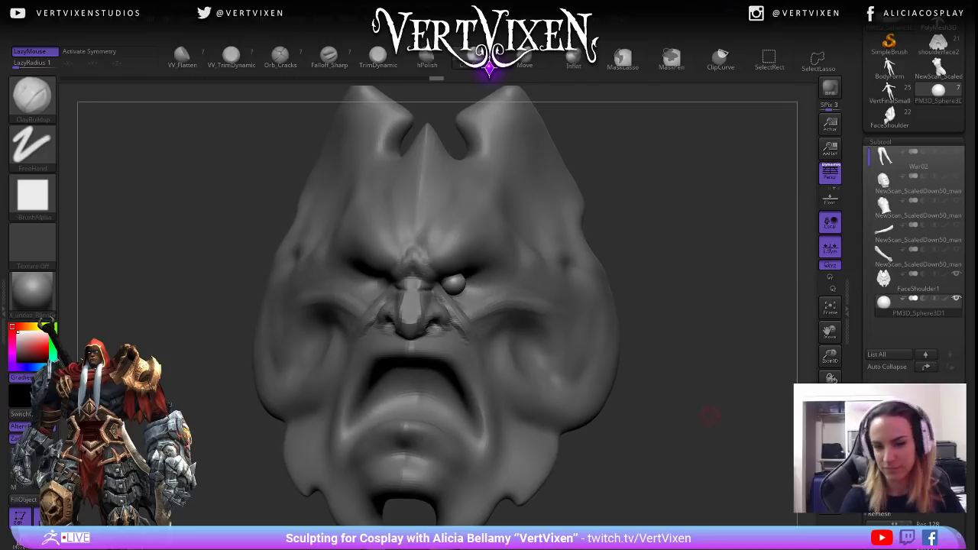
Duplicate the eyeball sphere and select the original PM3D_Sphere3D1 with the transform gizmo active.
{"action": "key", "text": "ctrl+shift+d"}
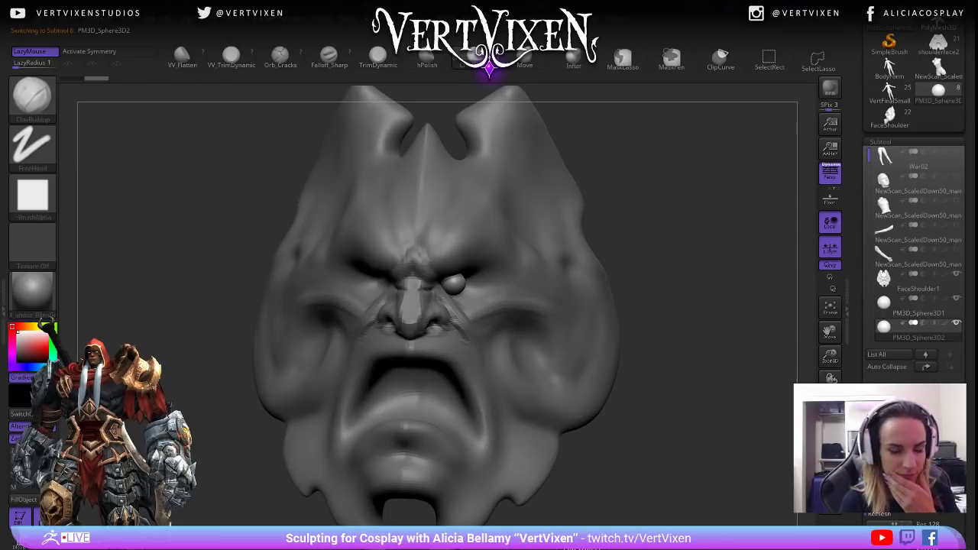
{"action": "left_click", "coordinate": [538, 367], "text": "alt"}
{"action": "left_click", "coordinate": [453, 284], "text": "alt"}
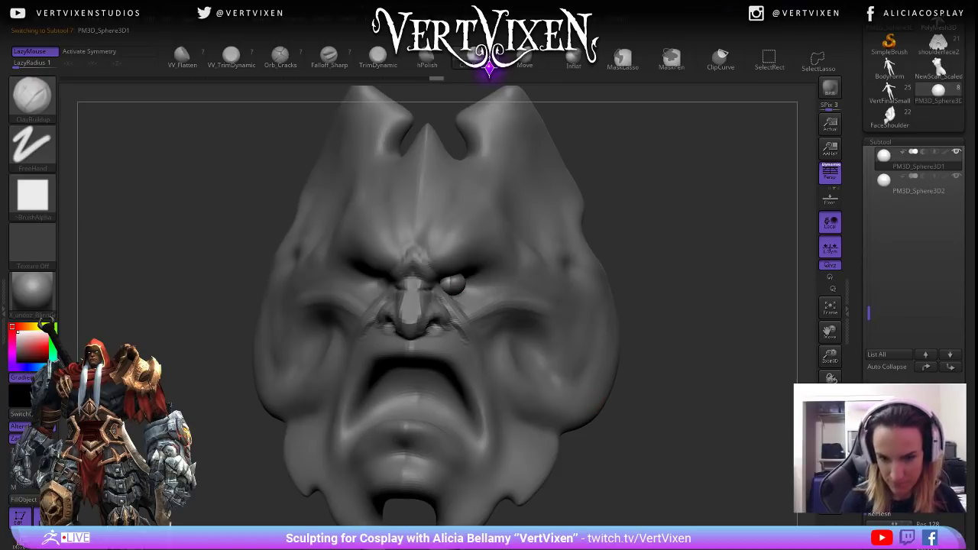
{"action": "key", "text": "w"}
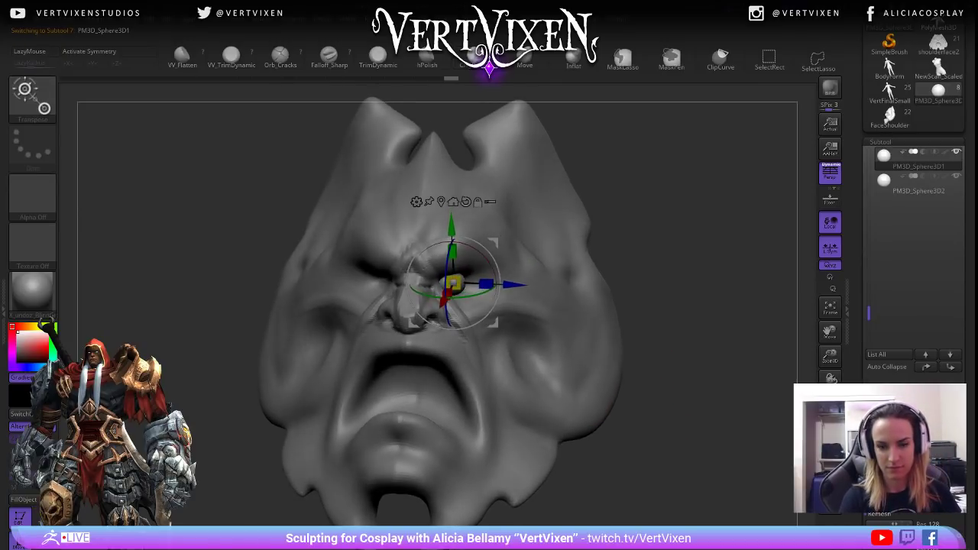
{"action": "key", "text": "shift"}
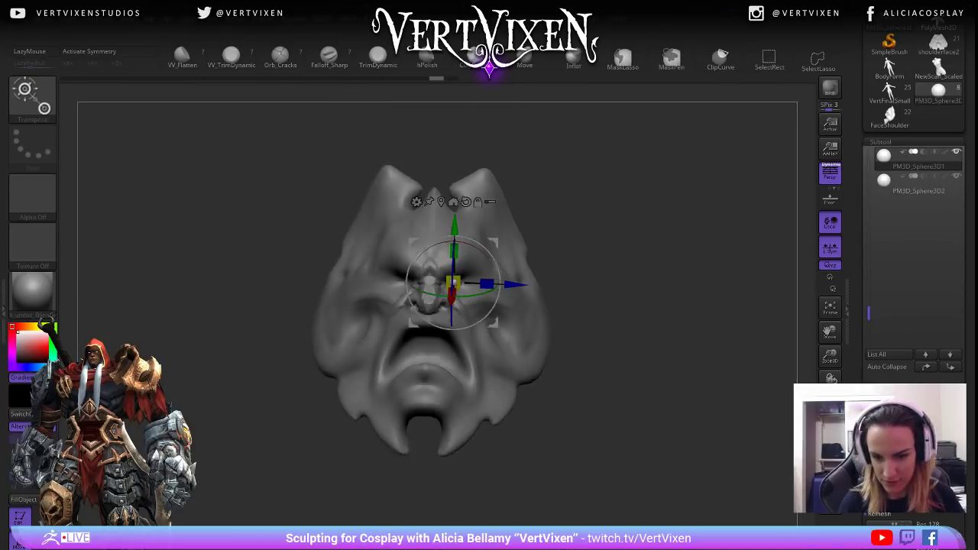
{"action": "mouse_move", "coordinate": [757, 249]}
{"action": "left_mouse_down"}
{"action": "mouse_move", "coordinate": [665, 249]}
{"action": "mouse_move", "coordinate": [750, 249]}
{"action": "left_mouse_up"}
{"action": "key", "text": "w"}
{"action": "key", "text": "f"}
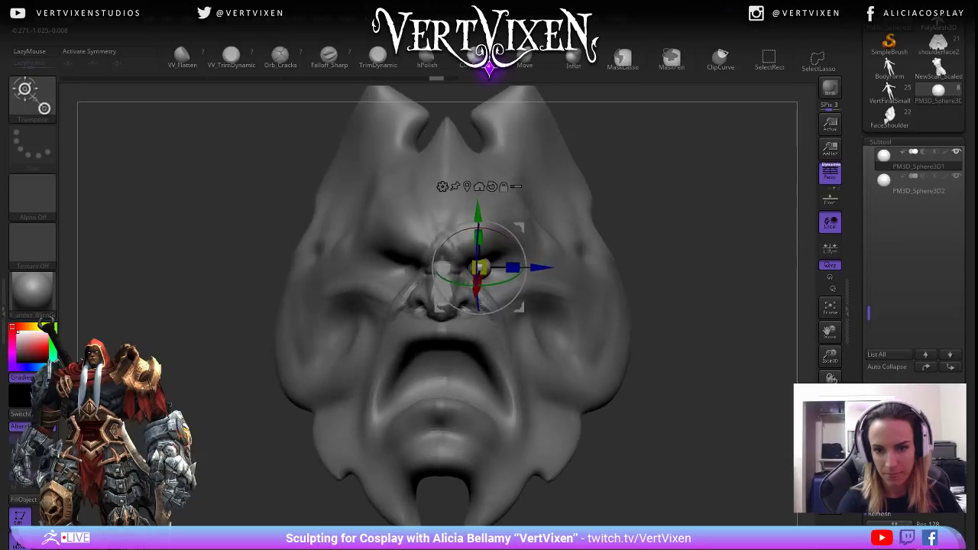
Recentre the gizmo on the selected sphere and move it across the nose into the opposite eye socket.
{"action": "left_click_drag", "start_coordinate": [539, 268], "coordinate": [504, 268], "text": "alt"}
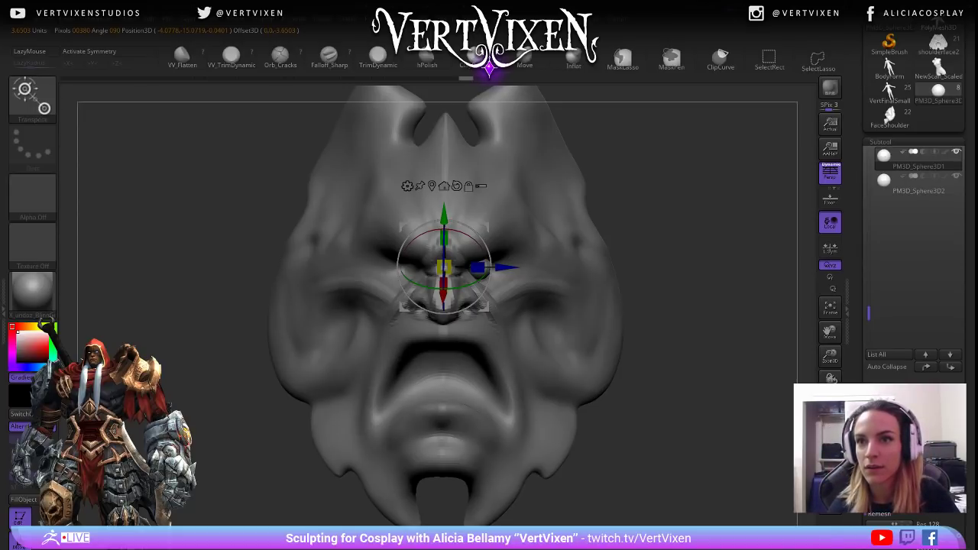
{"action": "left_click", "coordinate": [431, 186]}
{"action": "right_click_drag", "start_coordinate": [432, 186], "coordinate": [413, 207], "text": "alt"}
{"action": "left_click_drag", "start_coordinate": [512, 290], "coordinate": [445, 290]}
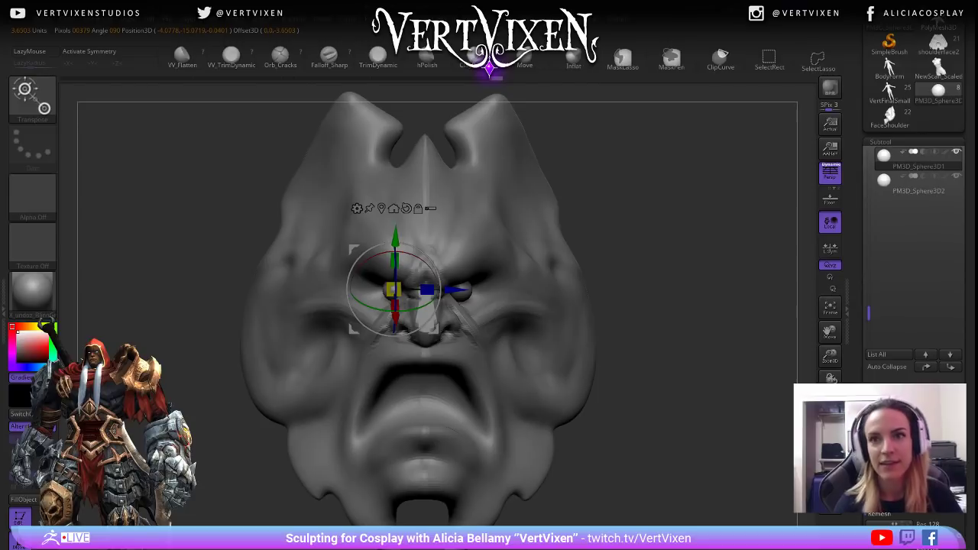
{"action": "mouse_move", "coordinate": [446, 290]}
{"action": "right_mouse_down"}
{"action": "mouse_move", "coordinate": [451, 256]}
{"action": "mouse_move", "coordinate": [451, 302]}
{"action": "right_mouse_up"}
{"action": "left_click_drag", "start_coordinate": [455, 288], "coordinate": [449, 288]}
{"action": "mouse_move", "coordinate": [449, 288]}
{"action": "right_mouse_down", "text": "alt"}
{"action": "mouse_move", "coordinate": [432, 266]}
{"action": "mouse_move", "coordinate": [413, 294]}
{"action": "right_mouse_up", "text": "alt"}
Return to draw mode and make the FaceShoulder1 mesh the active subtool.
{"action": "key", "text": "q"}
{"action": "left_click", "coordinate": [491, 363], "text": "alt"}
{"action": "mouse_move", "coordinate": [690, 312]}
{"action": "right_mouse_down", "text": "ctrl"}
{"action": "mouse_move", "coordinate": [659, 337]}
{"action": "mouse_move", "coordinate": [676, 441]}
{"action": "right_mouse_up", "text": "ctrl"}
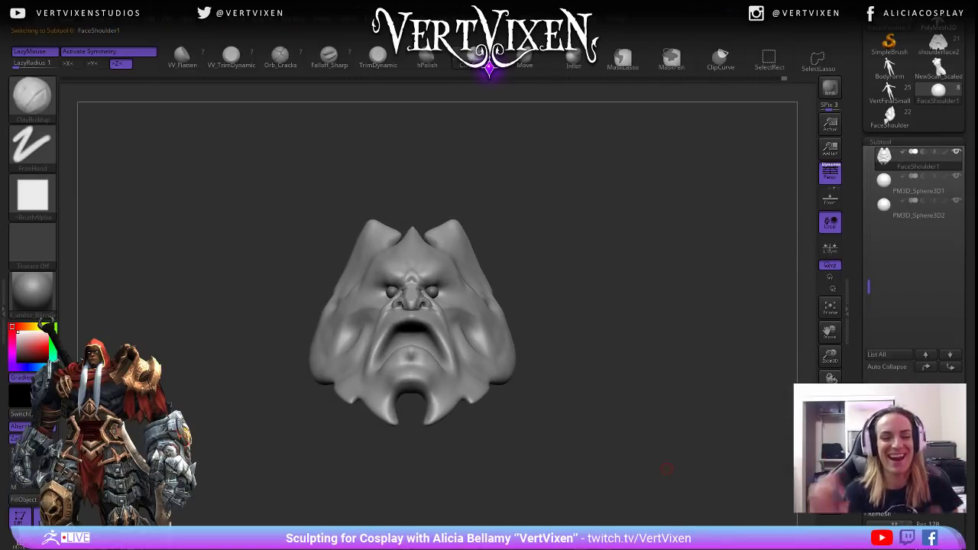
{"action": "right_click_drag", "start_coordinate": [667, 469], "coordinate": [694, 244]}
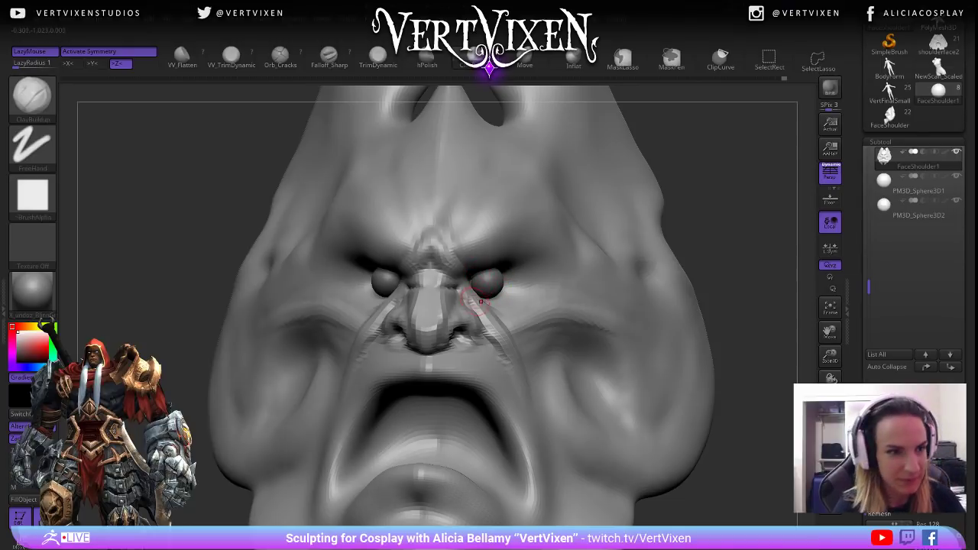
Turn Local Symmetry back on and set the sculpting symmetry to the Z axis only.
{"action": "left_click", "coordinate": [96, 64]}
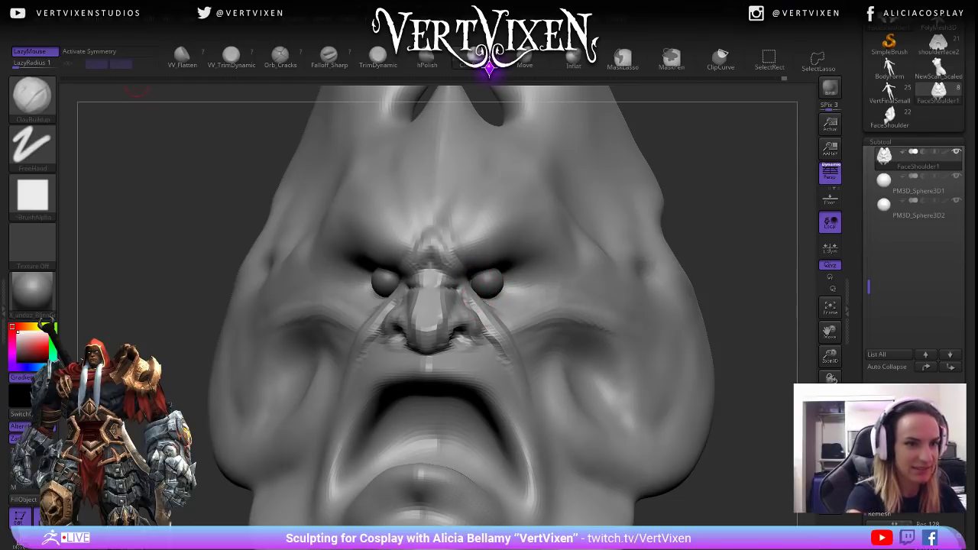
{"action": "left_click", "coordinate": [119, 64]}
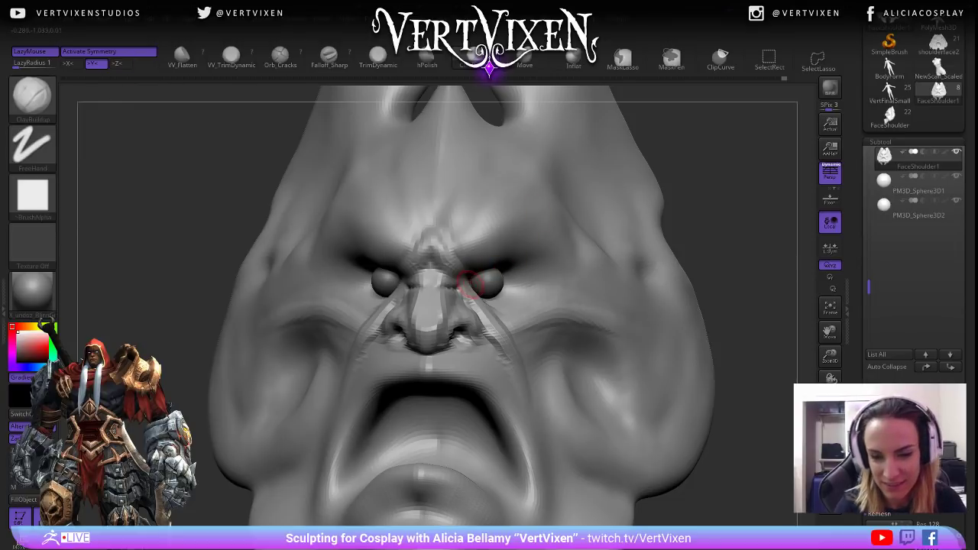
{"action": "left_click", "coordinate": [830, 247]}
{"action": "left_click", "coordinate": [120, 63]}
{"action": "left_click", "coordinate": [95, 63]}
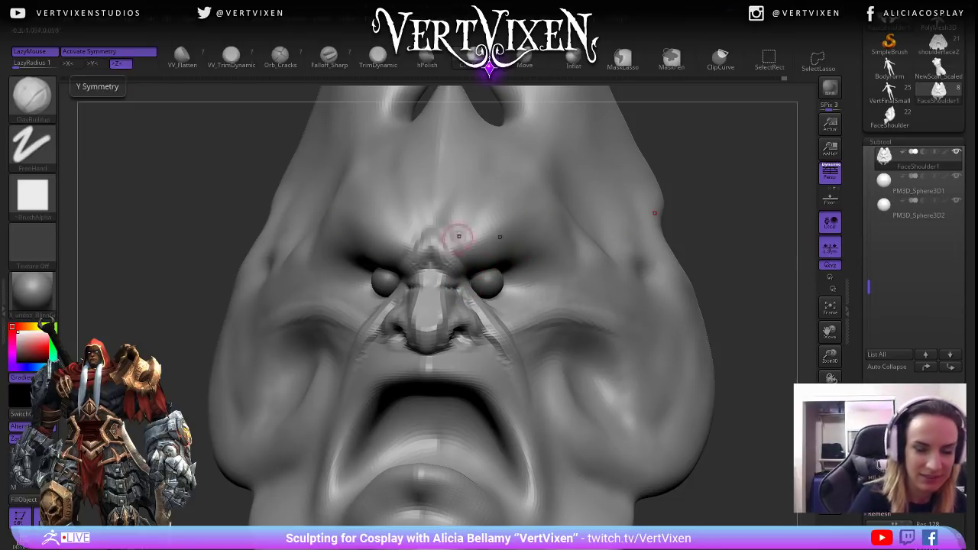
Try the sculpting symmetry on the Y axis instead of Z and switch it back to the Z axis.
{"action": "left_click", "coordinate": [120, 64]}
{"action": "left_click", "coordinate": [96, 63]}
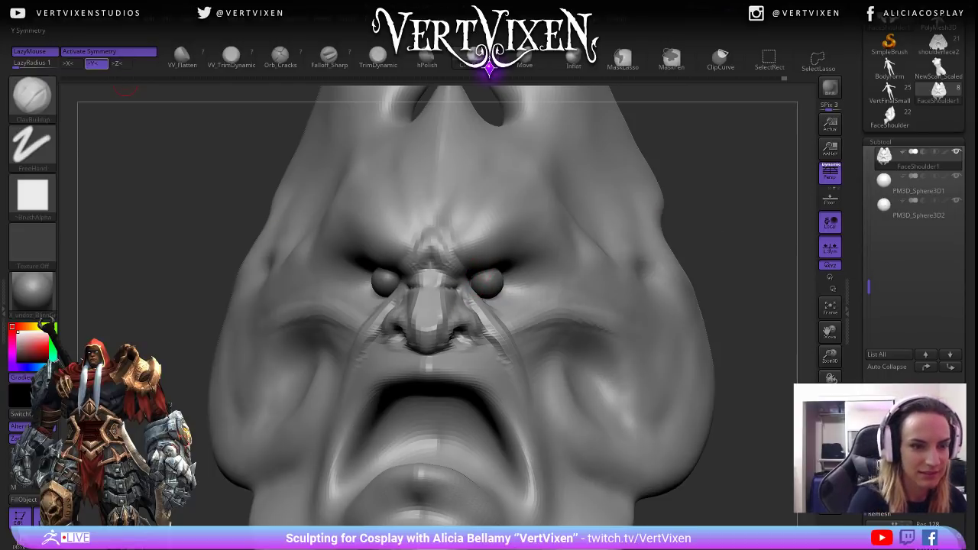
{"action": "mouse_move", "coordinate": [520, 252]}
{"action": "right_mouse_down", "text": "ctrl"}
{"action": "mouse_move", "coordinate": [623, 238]}
{"action": "mouse_move", "coordinate": [622, 221]}
{"action": "right_mouse_up", "text": "ctrl"}
{"action": "right_click_drag", "start_coordinate": [622, 222], "coordinate": [611, 290], "text": "ctrl"}
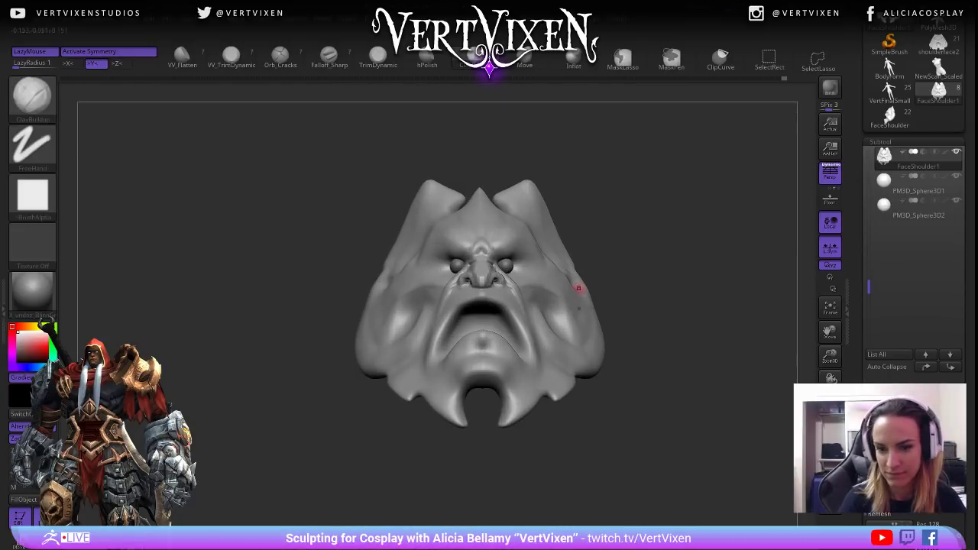
{"action": "right_click_drag", "start_coordinate": [620, 221], "coordinate": [615, 271]}
{"action": "left_click", "coordinate": [95, 64]}
{"action": "left_click", "coordinate": [120, 63]}
Try a ClayBuildup stroke on the face and undo it.
{"action": "mouse_move", "coordinate": [531, 260]}
{"action": "right_mouse_down"}
{"action": "mouse_move", "coordinate": [541, 240]}
{"action": "mouse_move", "coordinate": [550, 298]}
{"action": "right_mouse_up"}
{"action": "right_click_drag", "start_coordinate": [757, 302], "coordinate": [662, 301]}
{"action": "mouse_move", "coordinate": [556, 320]}
{"action": "right_mouse_down", "text": "alt"}
{"action": "mouse_move", "coordinate": [435, 316]}
{"action": "mouse_move", "coordinate": [631, 312]}
{"action": "mouse_move", "coordinate": [628, 356]}
{"action": "mouse_move", "coordinate": [436, 317]}
{"action": "right_mouse_up", "text": "alt"}
{"action": "left_click_drag", "start_coordinate": [347, 381], "coordinate": [392, 350]}
{"action": "key", "text": "ctrl+z"}
{"action": "right_click_drag", "start_coordinate": [632, 330], "coordinate": [677, 274], "text": "alt"}
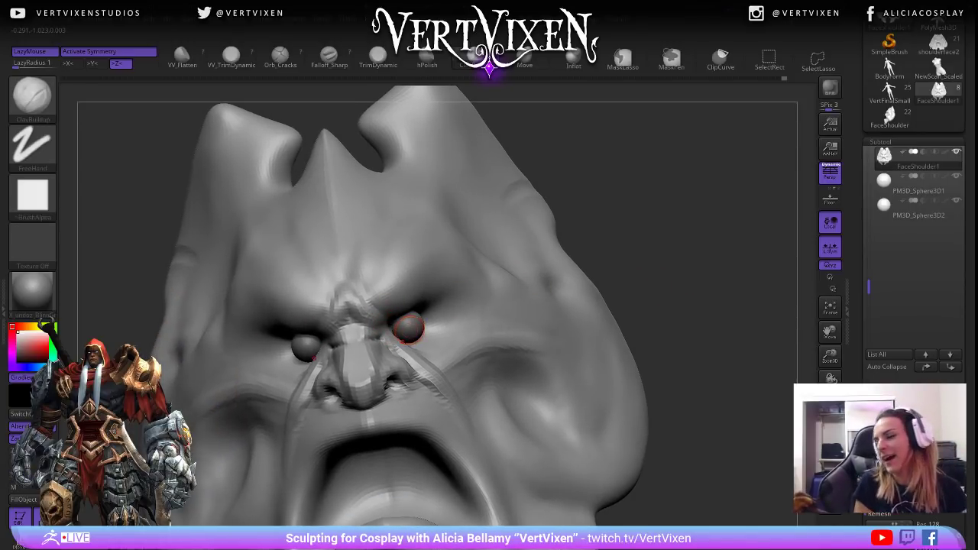
Make the PM3D_Sphere3D1 eyeball the active subtool.
{"action": "left_click_drag", "start_coordinate": [642, 229], "coordinate": [592, 246]}
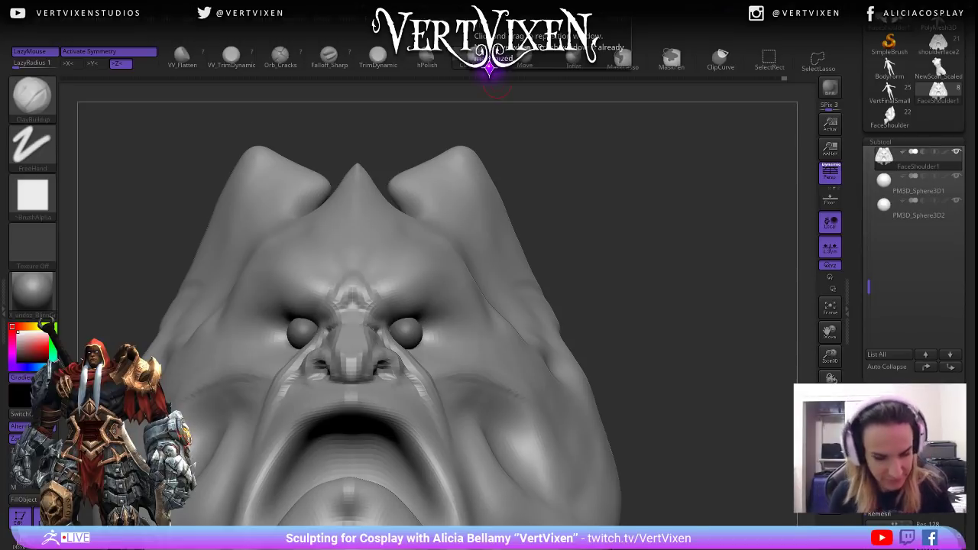
{"action": "mouse_move", "coordinate": [635, 336]}
{"action": "left_mouse_down"}
{"action": "mouse_move", "coordinate": [749, 343]}
{"action": "mouse_move", "coordinate": [667, 396]}
{"action": "left_mouse_up"}
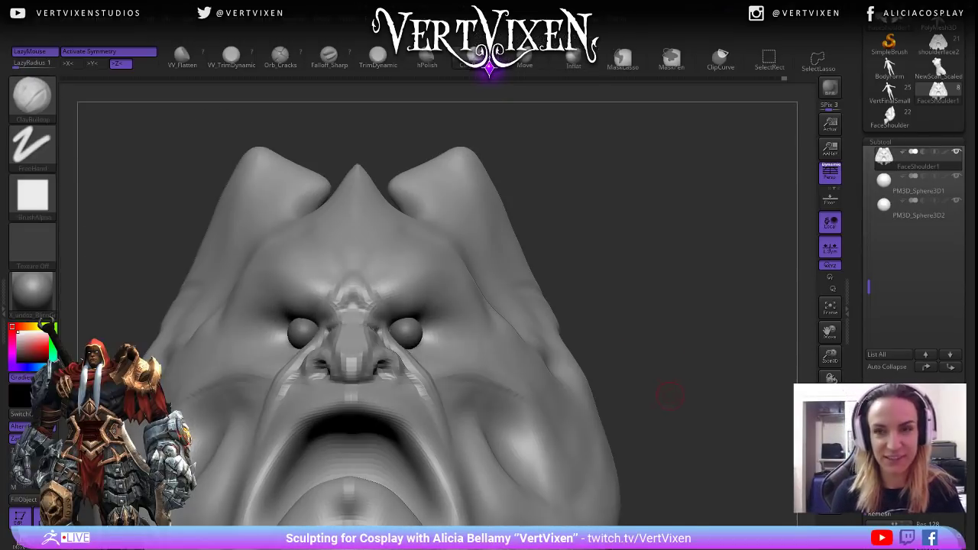
{"action": "left_click_drag", "start_coordinate": [601, 459], "coordinate": [485, 360]}
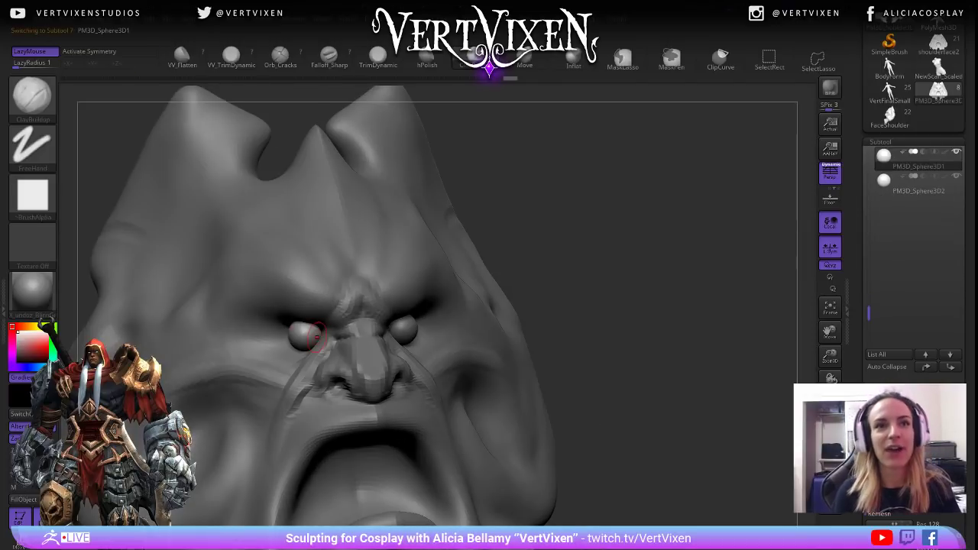
{"action": "left_click_drag", "start_coordinate": [617, 428], "coordinate": [611, 426], "text": "alt"}
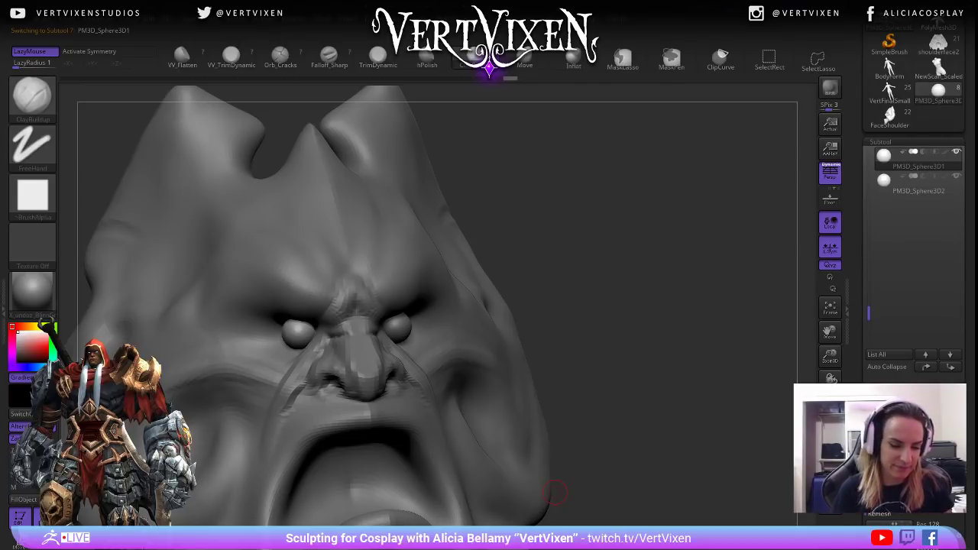
Try the MAHstudio Soft Modeling Clay and brown x_undoz_Mud materials on the model and return to the smooth grey one.
{"action": "key", "text": "d"}
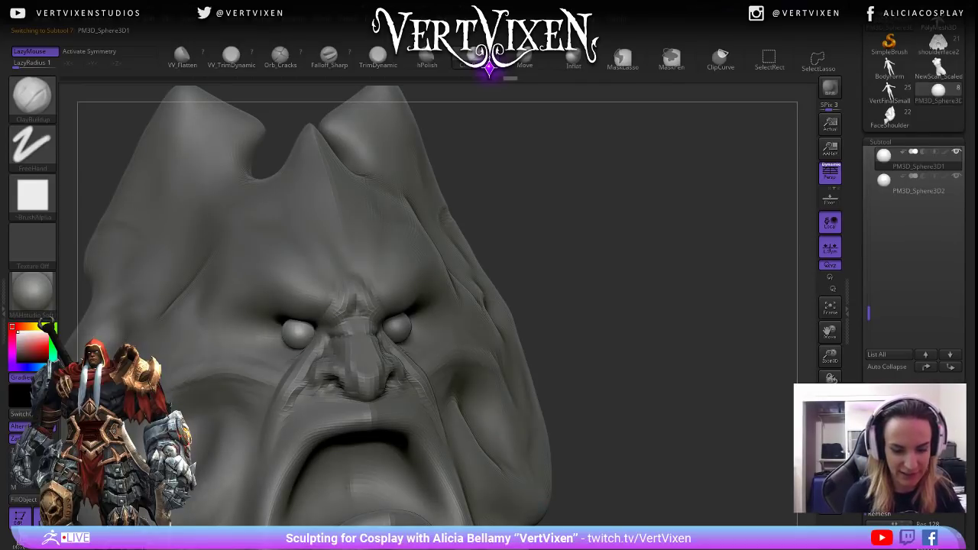
{"action": "key", "text": "shift+d"}
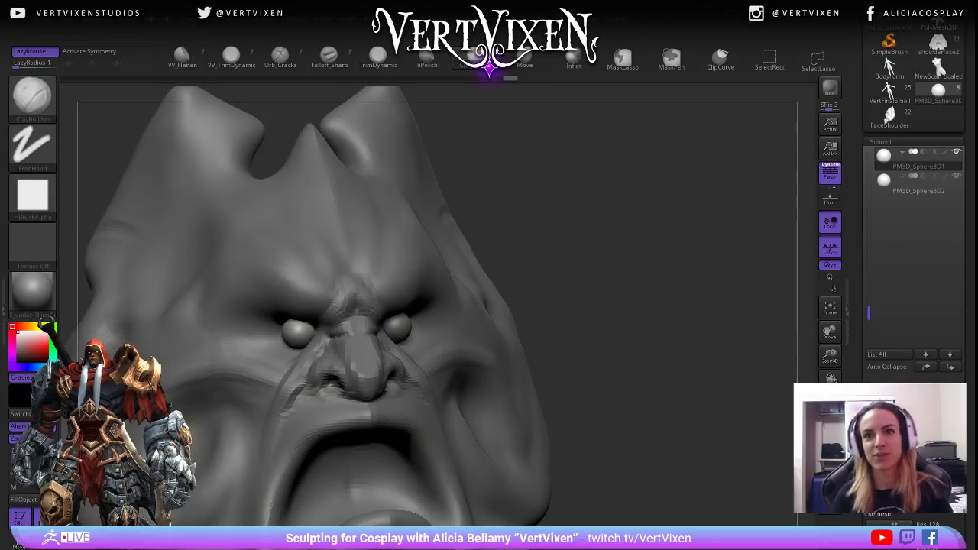
{"action": "left_click_drag", "start_coordinate": [621, 398], "coordinate": [602, 341], "text": "alt"}
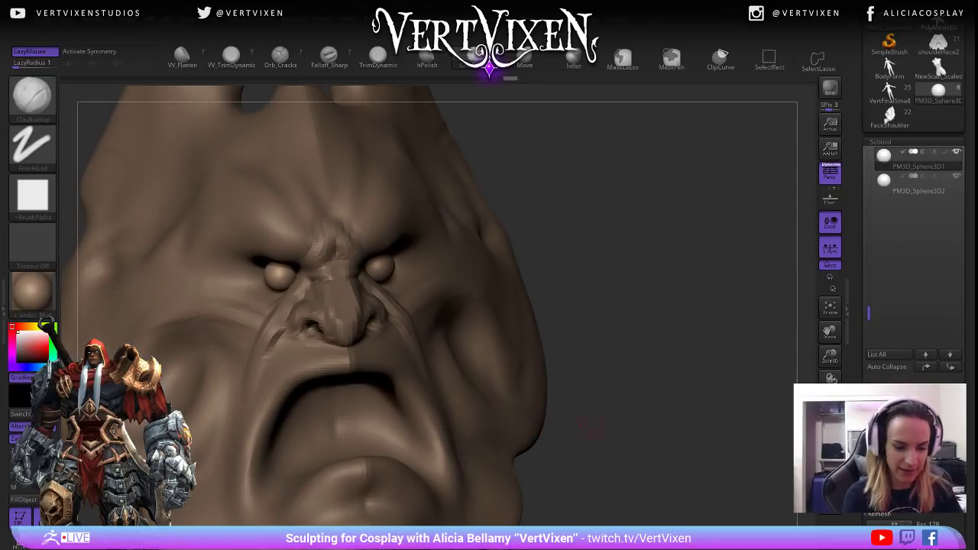
{"action": "right_click_drag", "start_coordinate": [490, 462], "coordinate": [489, 413], "text": "ctrl"}
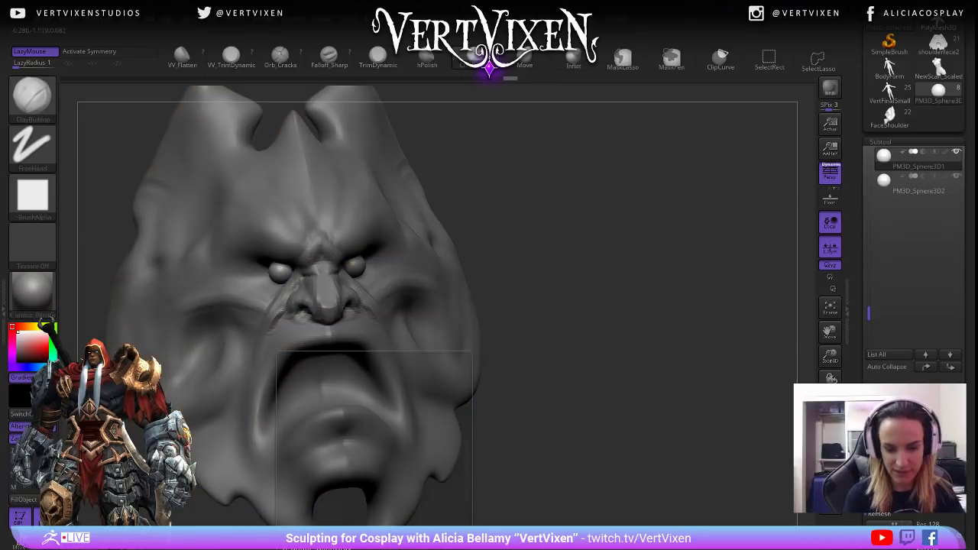
{"action": "right_click_drag", "start_coordinate": [544, 354], "coordinate": [599, 346], "text": "alt"}
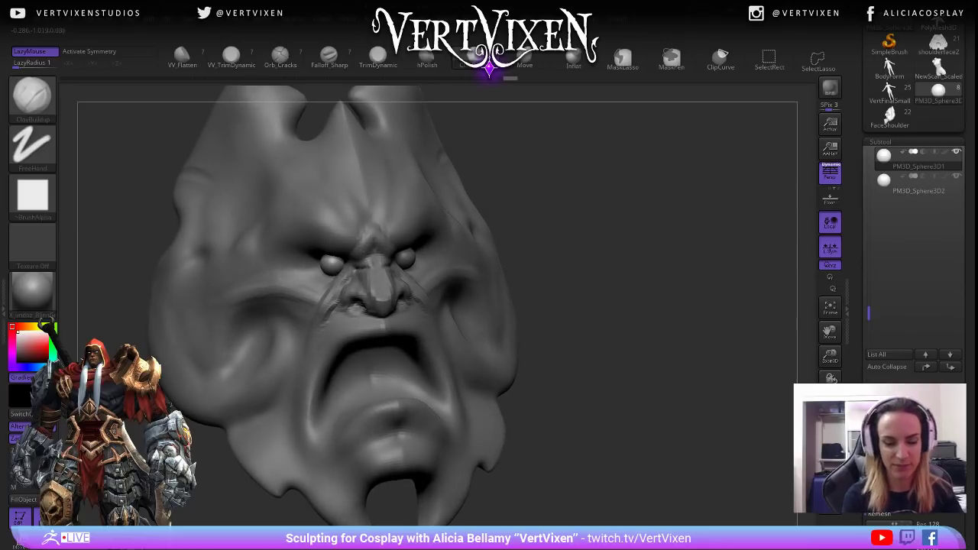
Try the RS_Grey, z91 and MAHstudio Soft Modeling Clay MatCaps on the model and restore the grey x_undoz blend material.
{"action": "key", "text": "m"}
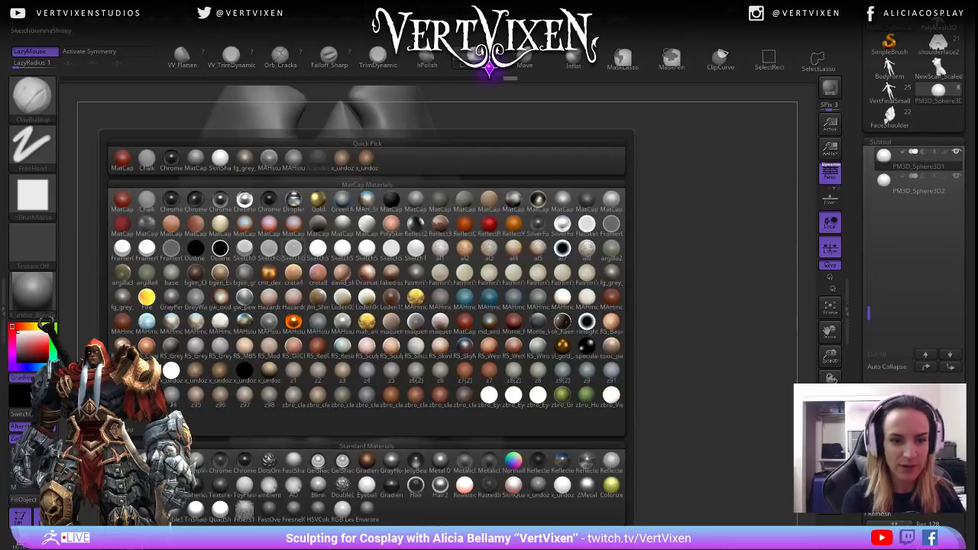
{"action": "left_click", "coordinate": [197, 345]}
{"action": "right_click_drag", "start_coordinate": [200, 344], "coordinate": [217, 360], "text": "alt"}
{"action": "key", "text": "m"}
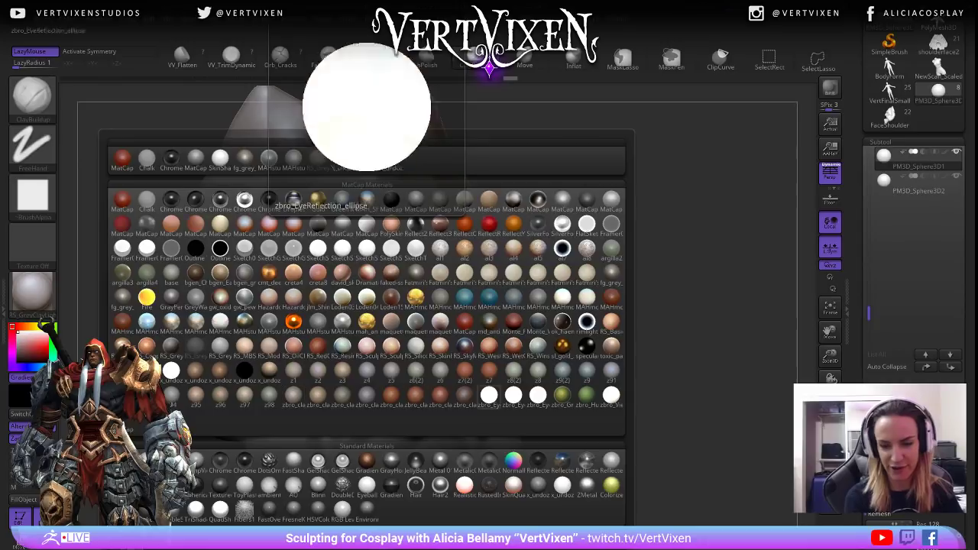
{"action": "left_click", "coordinate": [611, 371]}
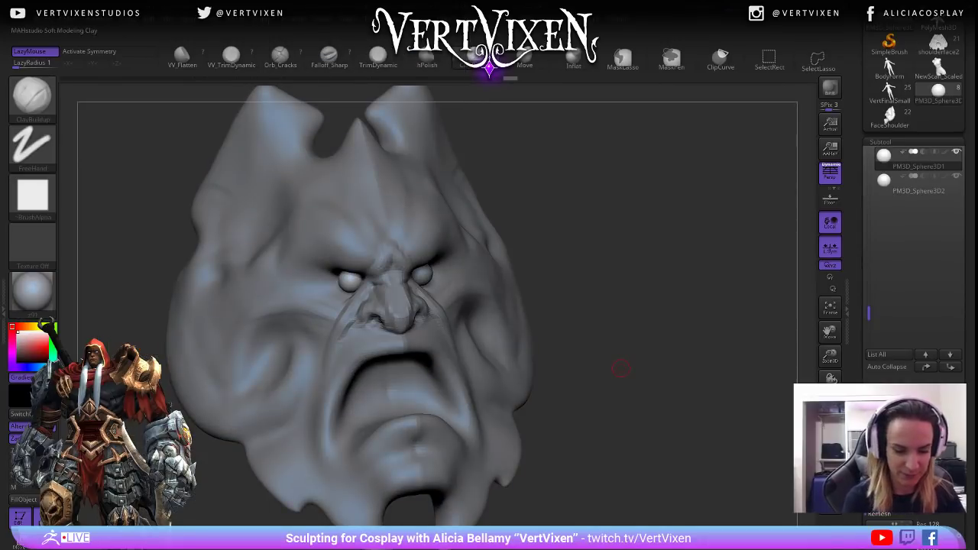
{"action": "mouse_move", "coordinate": [612, 329]}
{"action": "left_mouse_down"}
{"action": "mouse_move", "coordinate": [688, 329]}
{"action": "mouse_move", "coordinate": [641, 329]}
{"action": "mouse_move", "coordinate": [614, 387]}
{"action": "left_mouse_up"}
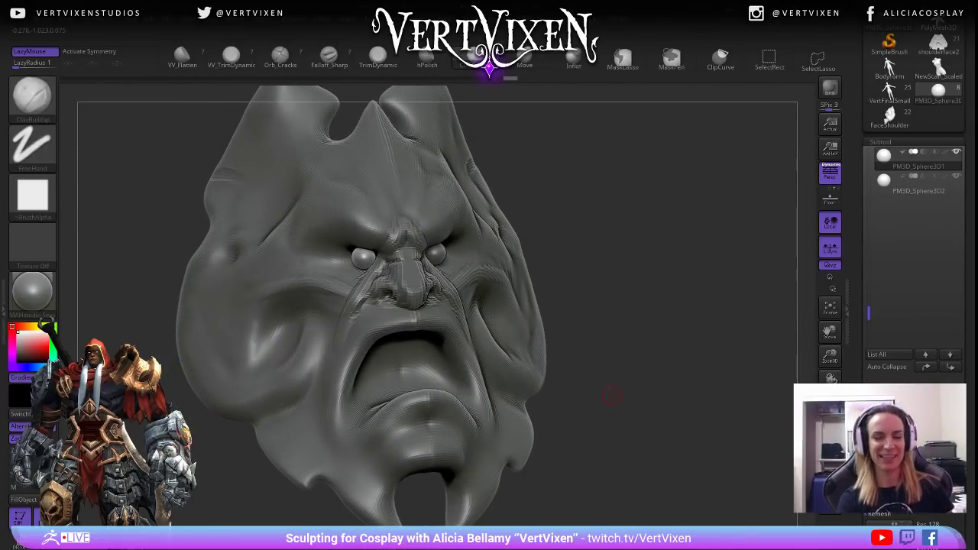
{"action": "right_click_drag", "start_coordinate": [472, 437], "coordinate": [447, 437]}
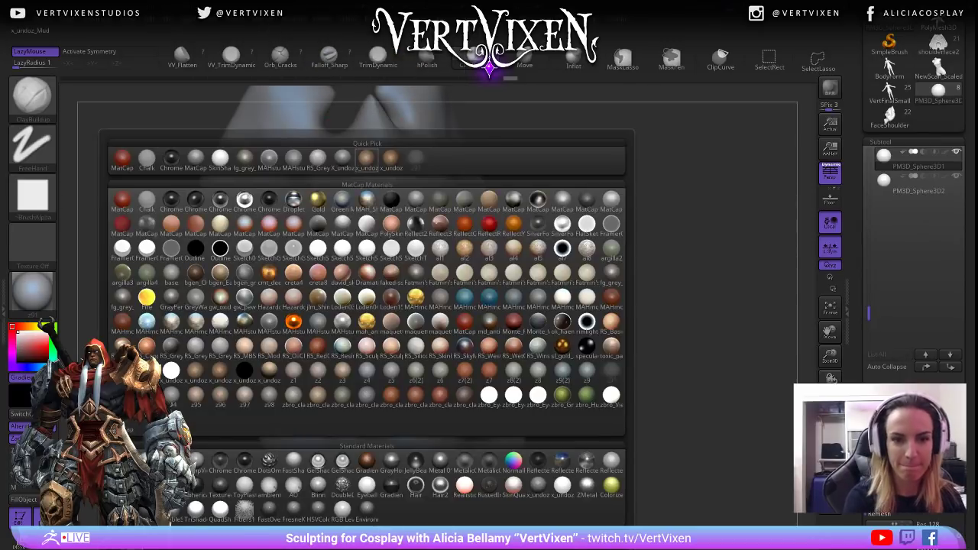
{"action": "left_click", "coordinate": [348, 159]}
Delete the PM3D_Sphere3D1 eyeball subtool so that only the PM3D_Sphere3D2 eyeball is kept.
{"action": "mouse_move", "coordinate": [686, 489]}
{"action": "left_mouse_down"}
{"action": "mouse_move", "coordinate": [665, 521]}
{"action": "mouse_move", "coordinate": [650, 316]}
{"action": "mouse_move", "coordinate": [703, 376]}
{"action": "mouse_move", "coordinate": [692, 385]}
{"action": "mouse_move", "coordinate": [680, 459]}
{"action": "left_mouse_up"}
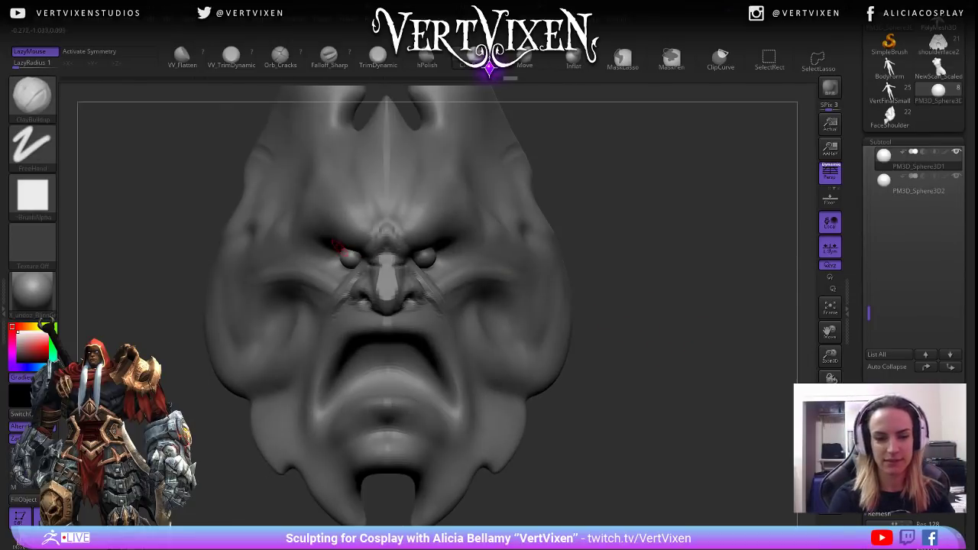
{"action": "left_click", "coordinate": [889, 457]}
{"action": "left_click", "coordinate": [791, 480]}
{"action": "left_click_drag", "start_coordinate": [697, 200], "coordinate": [608, 348], "text": "alt"}
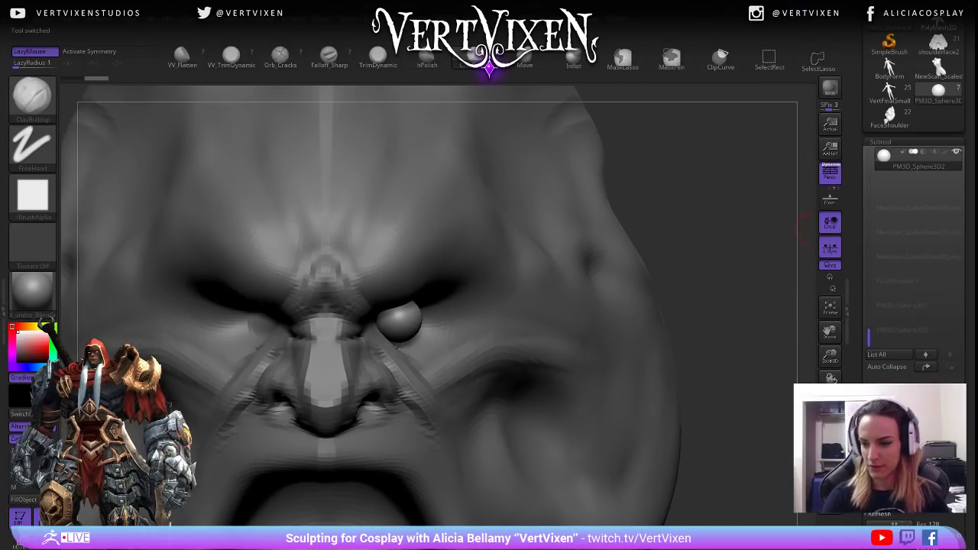
Duplicate the remaining eyeball with the transform gizmo, scaling the copy slightly larger around the original.
{"action": "left_click_drag", "start_coordinate": [722, 344], "coordinate": [709, 304]}
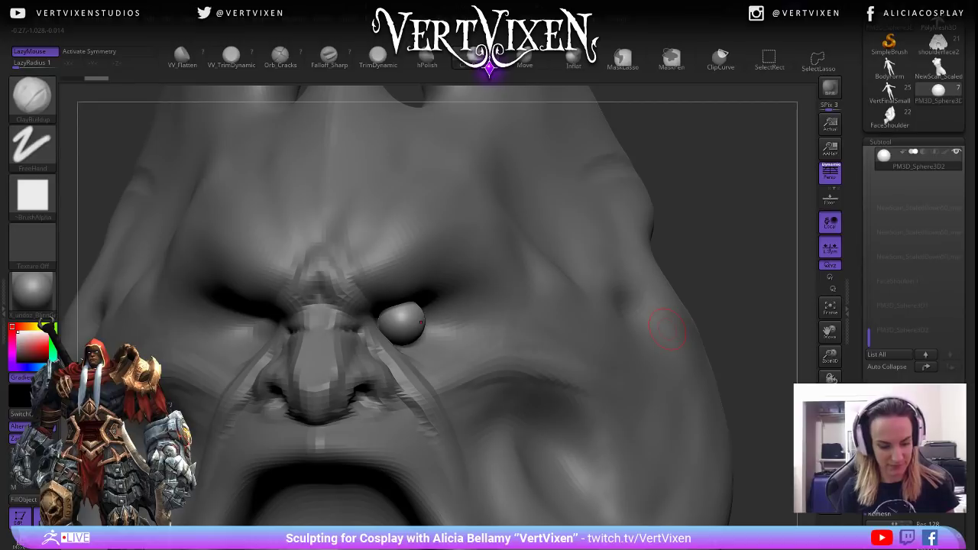
{"action": "left_click_drag", "start_coordinate": [745, 246], "coordinate": [667, 244]}
{"action": "left_click_drag", "start_coordinate": [688, 394], "coordinate": [659, 372]}
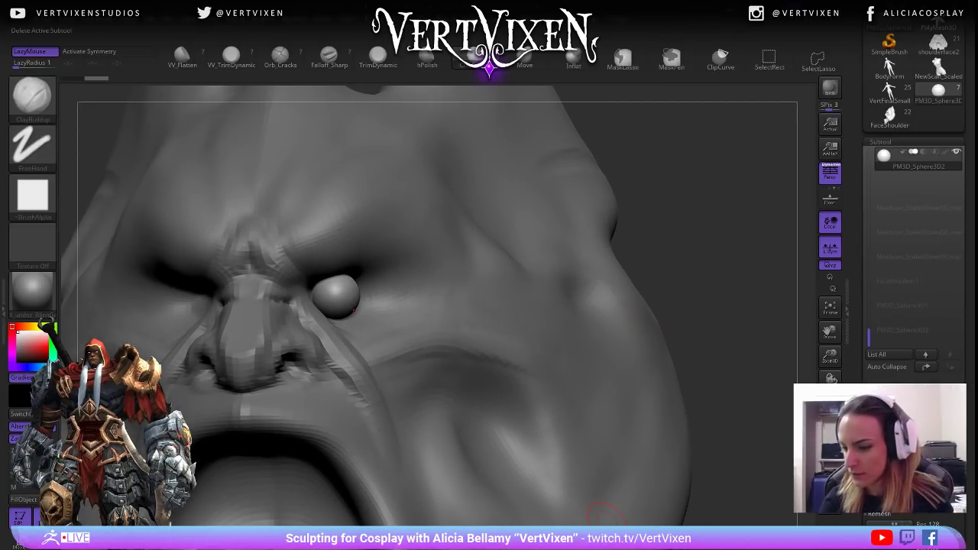
{"action": "key", "text": "w"}
{"action": "left_click_drag", "start_coordinate": [734, 306], "coordinate": [692, 306]}
{"action": "left_click_drag", "start_coordinate": [335, 295], "coordinate": [353, 302]}
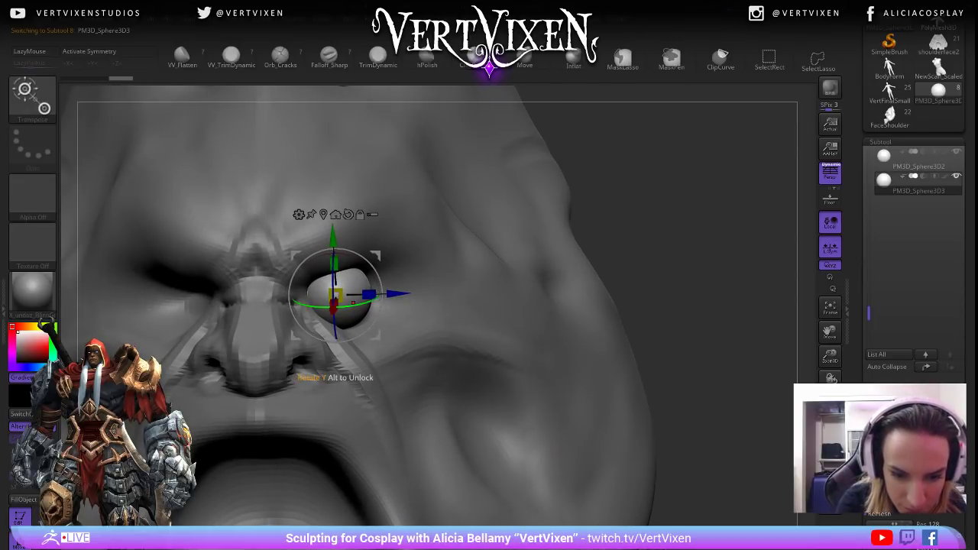
{"action": "mouse_move", "coordinate": [718, 306]}
{"action": "left_mouse_down", "text": "alt"}
{"action": "mouse_move", "coordinate": [696, 290]}
{"action": "mouse_move", "coordinate": [730, 304]}
{"action": "mouse_move", "coordinate": [699, 310]}
{"action": "left_mouse_up", "text": "alt"}
{"action": "left_click_drag", "start_coordinate": [764, 191], "coordinate": [715, 193]}
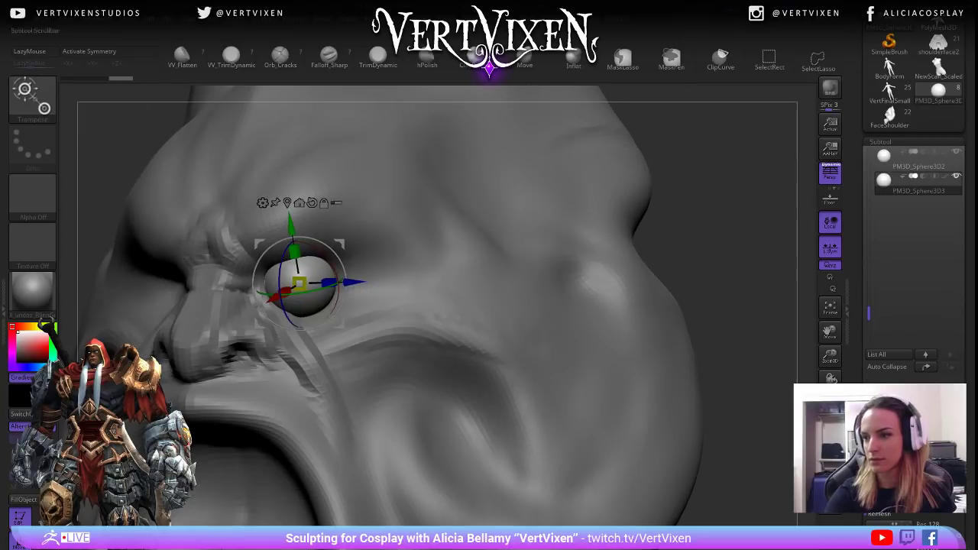
Hide every subtool except PM3D_Sphere3D3 and duplicate that sphere in place at a slightly larger scale.
{"action": "left_click", "coordinate": [956, 176]}
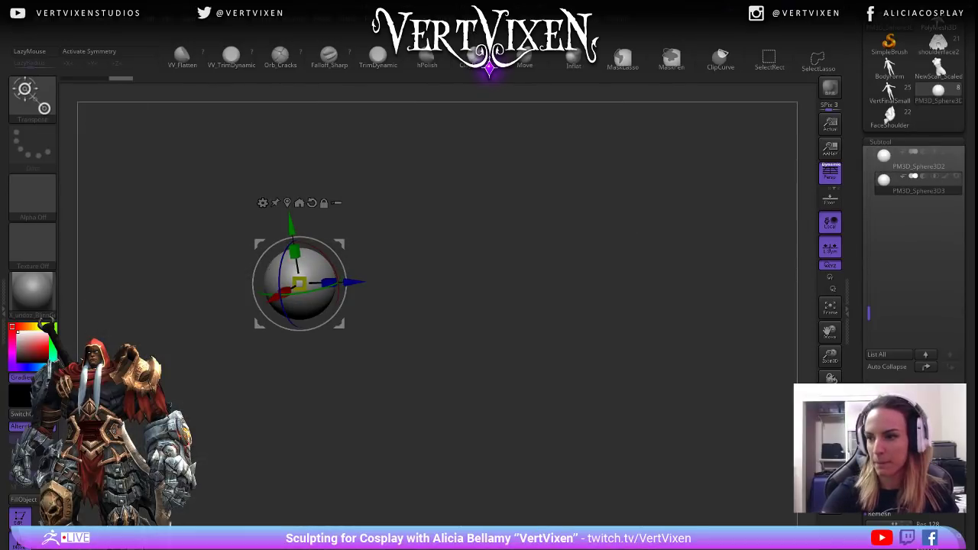
{"action": "left_click_drag", "start_coordinate": [535, 306], "coordinate": [578, 353]}
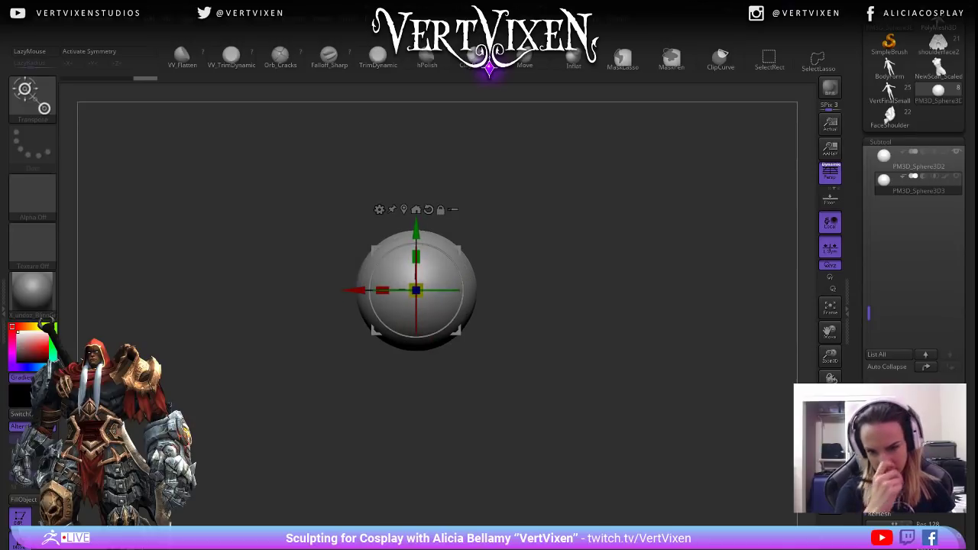
{"action": "key", "text": "ctrl+shift"}
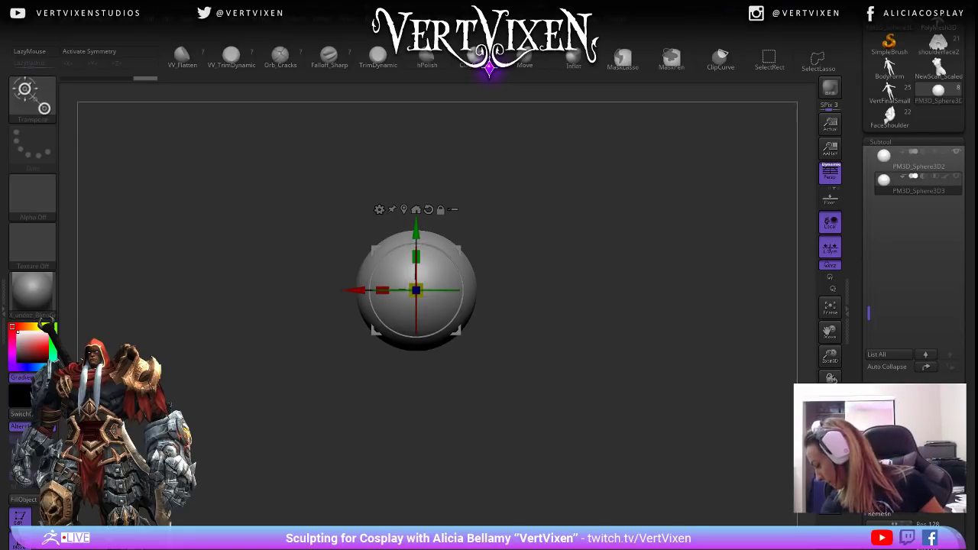
{"action": "left_click_drag", "start_coordinate": [535, 291], "coordinate": [534, 284], "text": "alt"}
{"action": "left_click_drag", "start_coordinate": [415, 282], "coordinate": [443, 283], "text": "ctrl"}
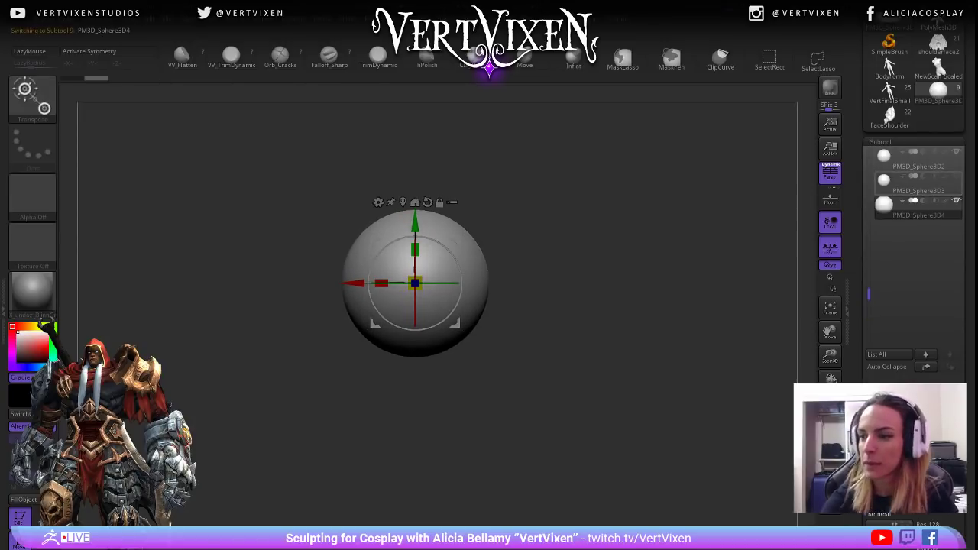
Make PM3D_Sphere3D3 the active subtool and mask its upper half with a rectangular mask.
{"action": "left_click", "coordinate": [917, 183]}
{"action": "left_click_drag", "start_coordinate": [535, 290], "coordinate": [557, 320], "text": "alt"}
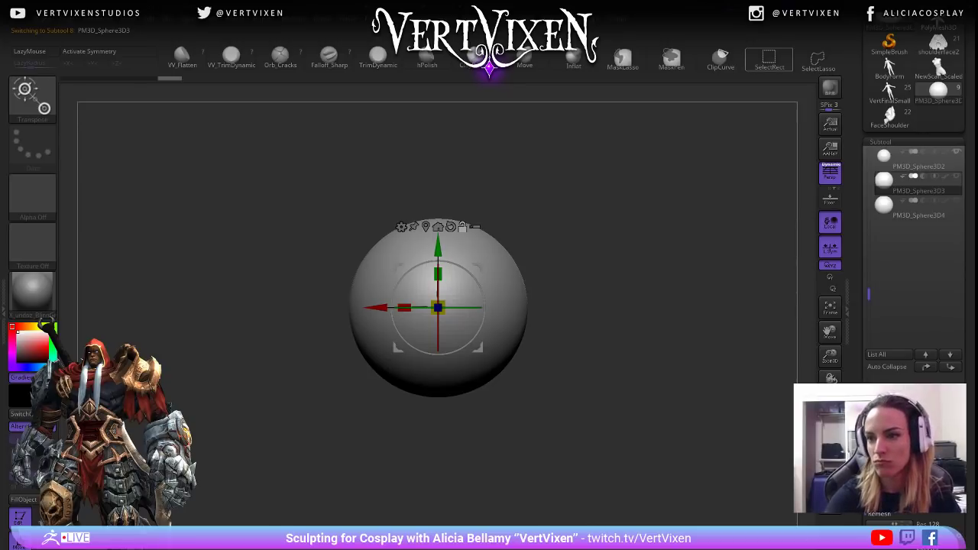
{"action": "left_click", "coordinate": [769, 60]}
{"action": "key", "text": "ctrl+shift"}
{"action": "key", "text": "ctrl"}
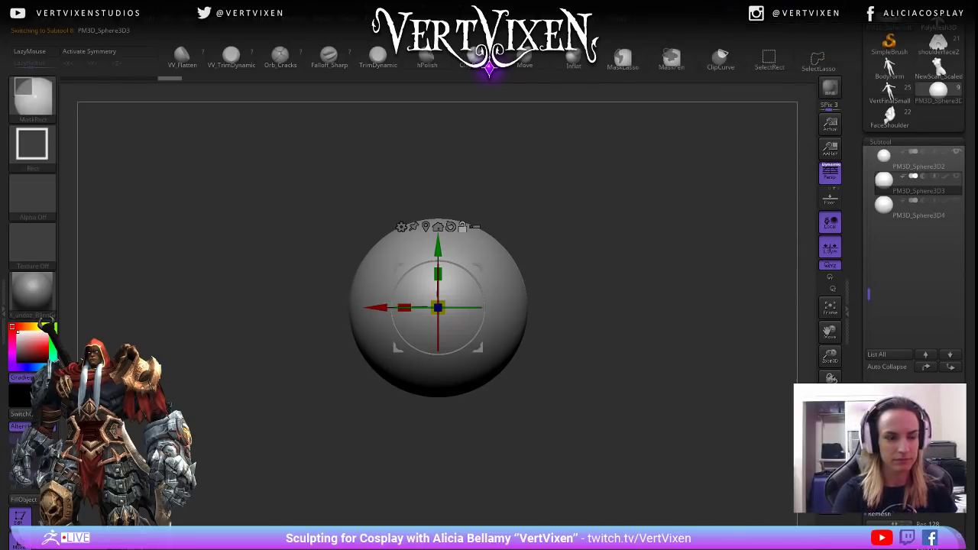
{"action": "left_click_drag", "start_coordinate": [323, 142], "coordinate": [558, 273], "text": "ctrl+shift"}
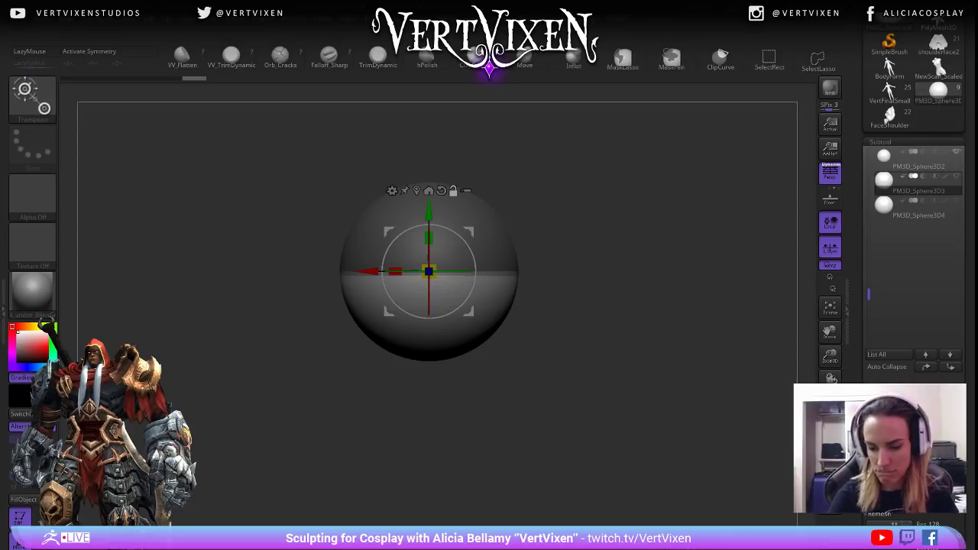
Try a rectangular visibility selection over the sphere and show the whole sphere again.
{"action": "left_click_drag", "start_coordinate": [558, 273], "coordinate": [536, 316], "text": "alt"}
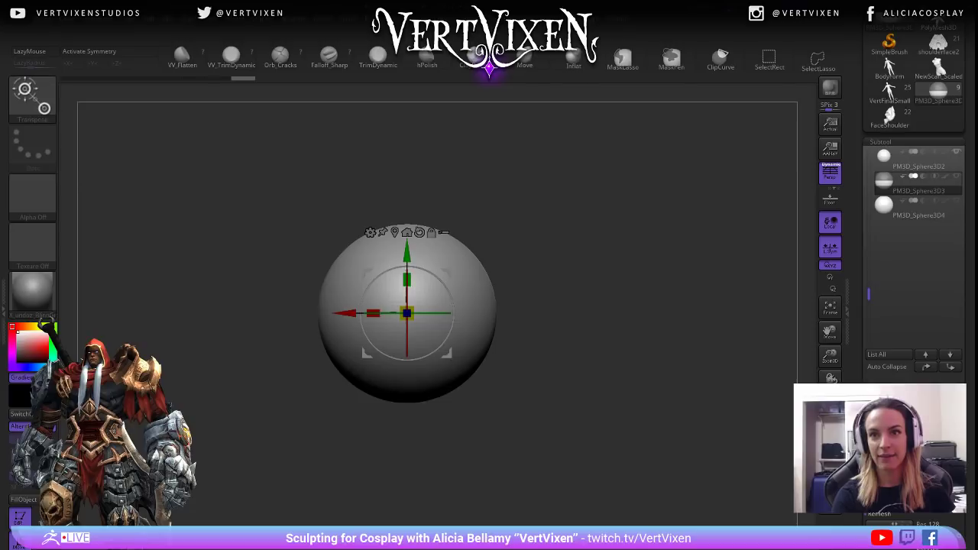
{"action": "left_click_drag", "start_coordinate": [291, 147], "coordinate": [611, 388], "text": "ctrl+alt+shift"}
{"action": "left_click", "coordinate": [594, 363], "text": "ctrl+shift"}
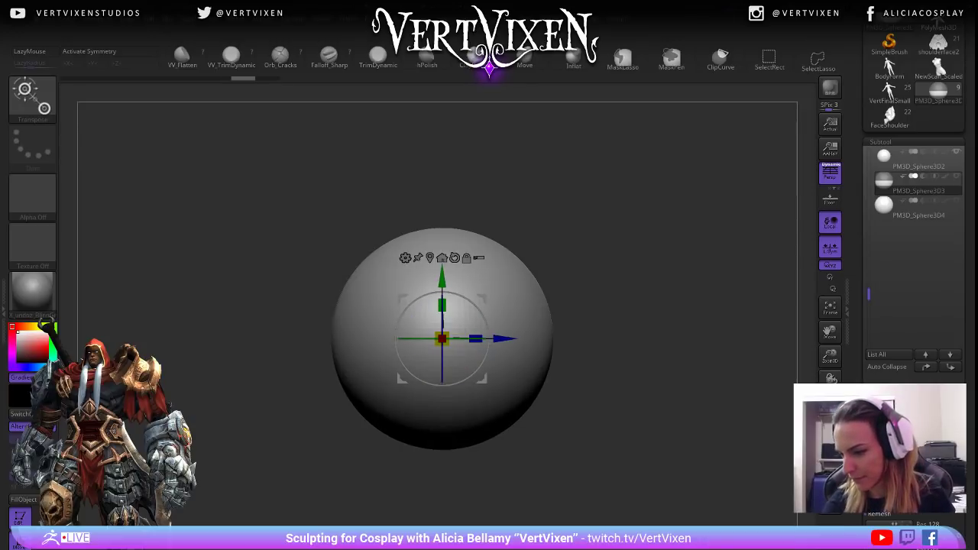
{"action": "scroll", "coordinate": [915, 229], "scroll_direction": "down", "scroll_amount": 5}
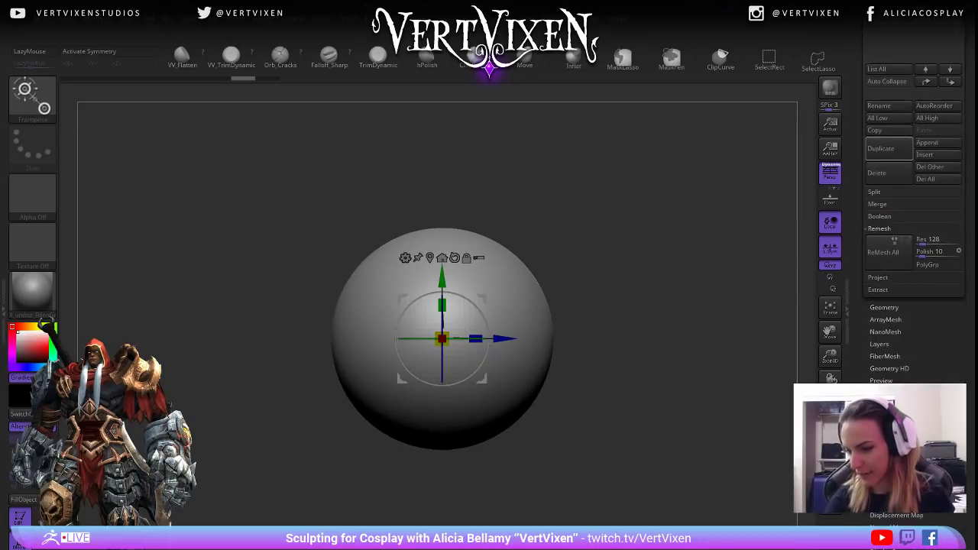
{"action": "scroll", "coordinate": [914, 197], "scroll_direction": "down", "scroll_amount": 1}
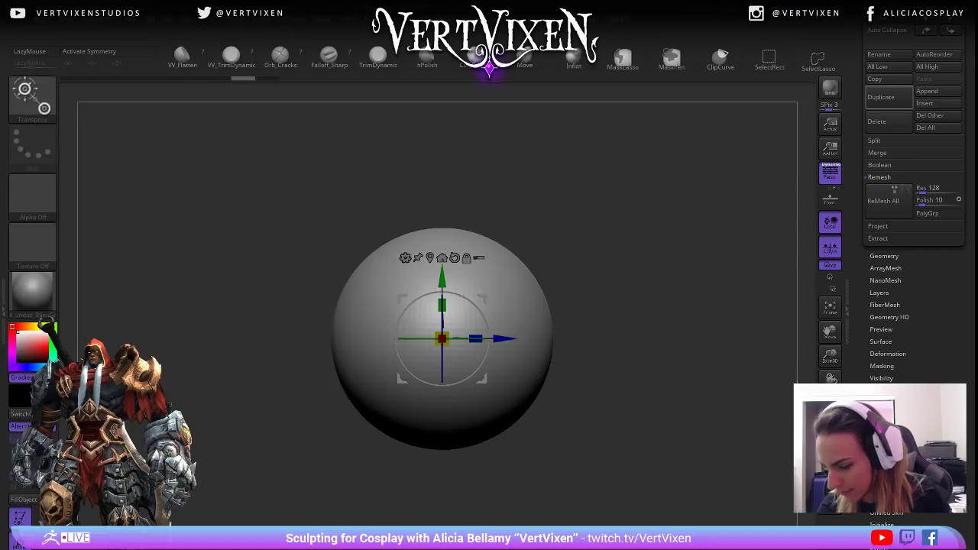
{"action": "scroll", "coordinate": [914, 197], "scroll_direction": "up", "scroll_amount": 2}
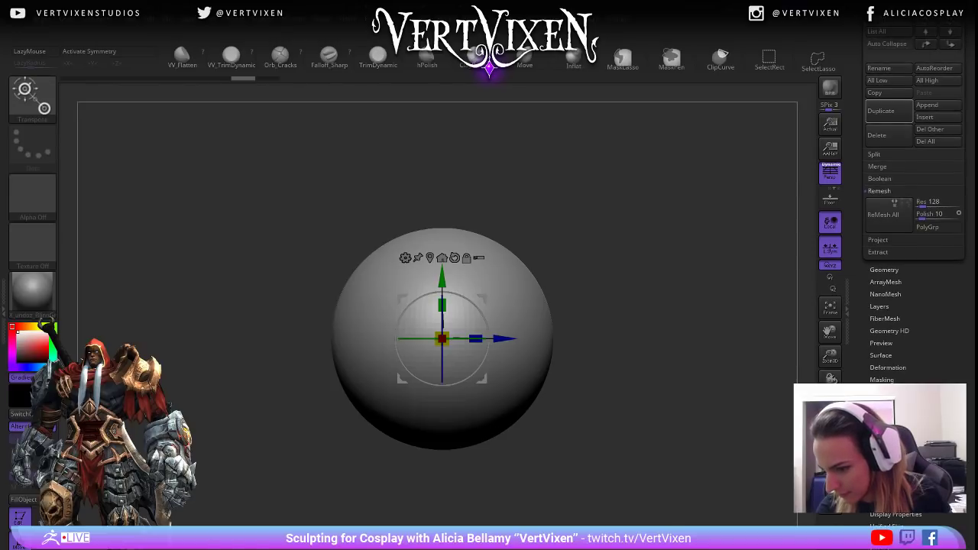
Cut away the upper half of PM3D_Sphere3D3 by hiding it with a rectangular selection, deleting the hidden geometry and closing the hole.
{"action": "left_click_drag", "start_coordinate": [611, 388], "coordinate": [605, 402], "text": "alt"}
{"action": "mouse_move", "coordinate": [266, 136]}
{"action": "left_mouse_down", "text": "ctrl"}
{"action": "mouse_move", "coordinate": [465, 166]}
{"action": "mouse_move", "coordinate": [608, 354]}
{"action": "left_mouse_up", "text": "ctrl"}
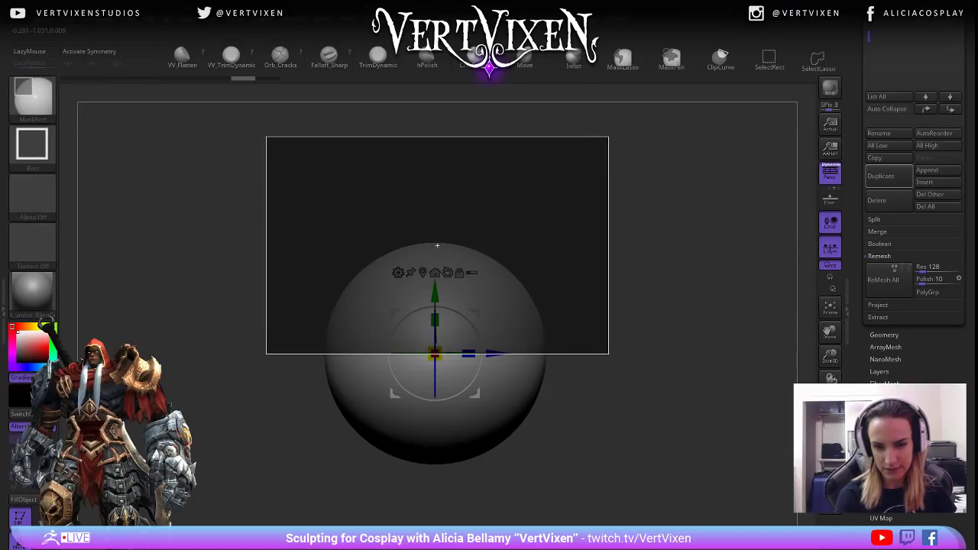
{"action": "left_click_drag", "start_coordinate": [608, 354], "coordinate": [609, 354], "text": "ctrl"}
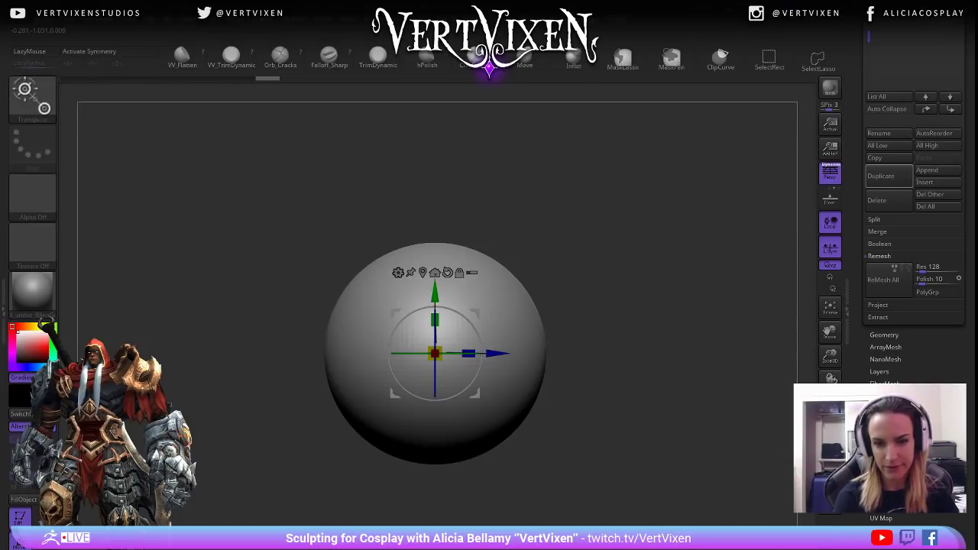
{"action": "mouse_move", "coordinate": [286, 167]}
{"action": "left_mouse_down", "text": "ctrl+shift"}
{"action": "mouse_move", "coordinate": [568, 286]}
{"action": "mouse_move", "coordinate": [578, 339]}
{"action": "left_mouse_up", "text": "ctrl+shift"}
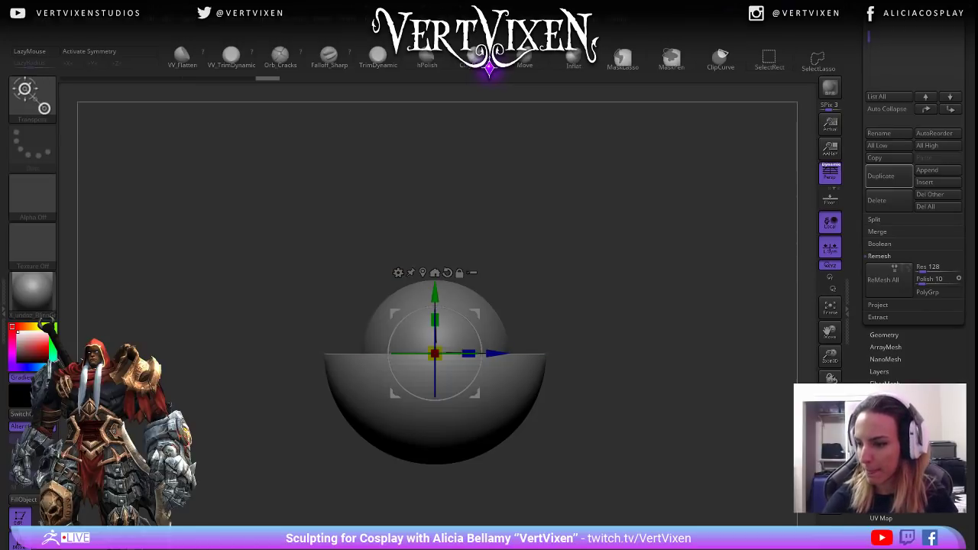
{"action": "left_click", "coordinate": [884, 334]}
{"action": "left_click_drag", "start_coordinate": [964, 191], "coordinate": [964, 355]}
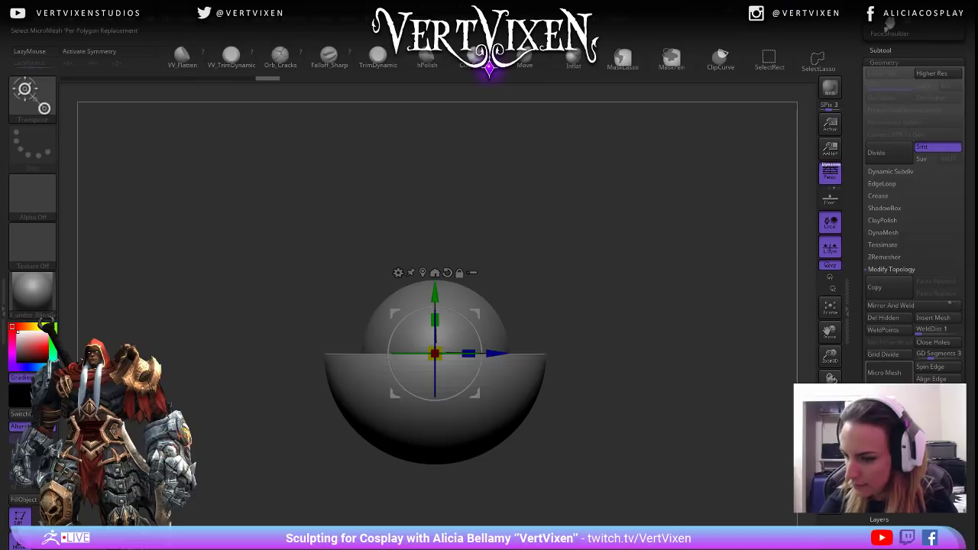
{"action": "left_click", "coordinate": [884, 318]}
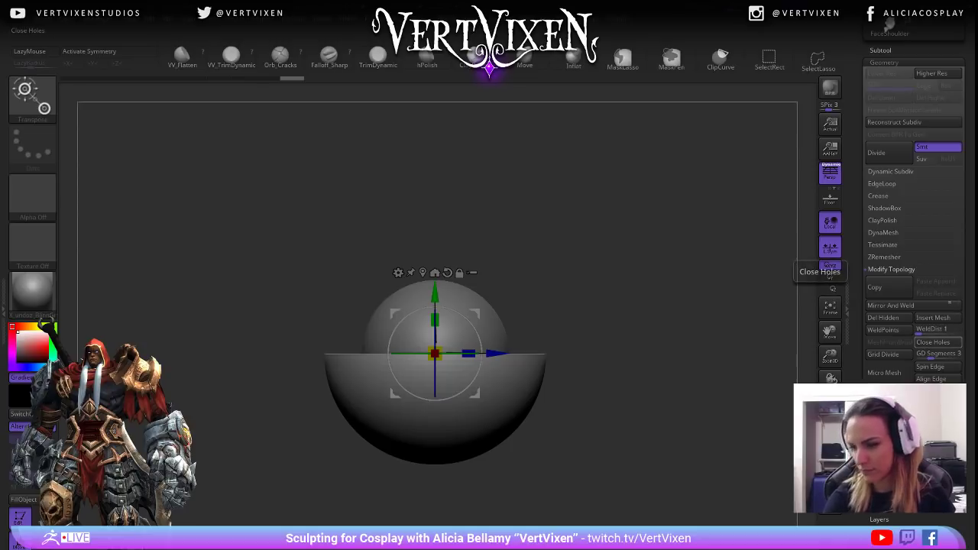
Make PM3D_Sphere3D4 the active subtool, hide its lower half with a rectangular selection and delete the hidden geometry, closing the hole.
{"action": "left_click_drag", "start_coordinate": [688, 321], "coordinate": [552, 386]}
{"action": "left_click_drag", "start_coordinate": [965, 77], "coordinate": [965, 300]}
{"action": "left_click", "coordinate": [882, 273]}
{"action": "left_click", "coordinate": [917, 338]}
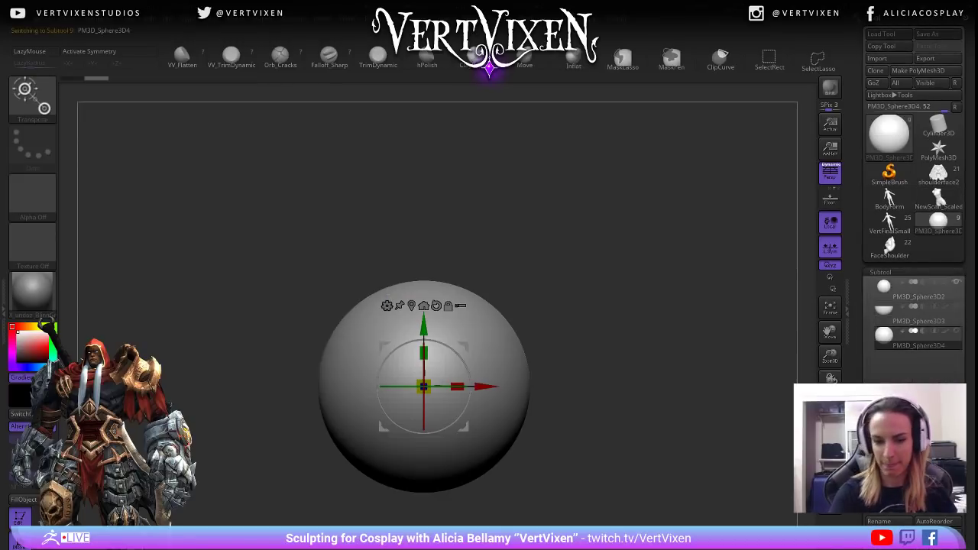
{"action": "mouse_move", "coordinate": [673, 359]}
{"action": "left_mouse_down"}
{"action": "mouse_move", "coordinate": [650, 359]}
{"action": "mouse_move", "coordinate": [665, 276]}
{"action": "left_mouse_up"}
{"action": "mouse_move", "coordinate": [625, 486]}
{"action": "left_mouse_down", "text": "ctrl+alt+shift"}
{"action": "mouse_move", "coordinate": [360, 389]}
{"action": "mouse_move", "coordinate": [227, 305]}
{"action": "mouse_move", "coordinate": [252, 244]}
{"action": "mouse_move", "coordinate": [225, 300]}
{"action": "left_mouse_up", "text": "ctrl+alt+shift"}
{"action": "left_click_drag", "start_coordinate": [968, 496], "coordinate": [968, 205]}
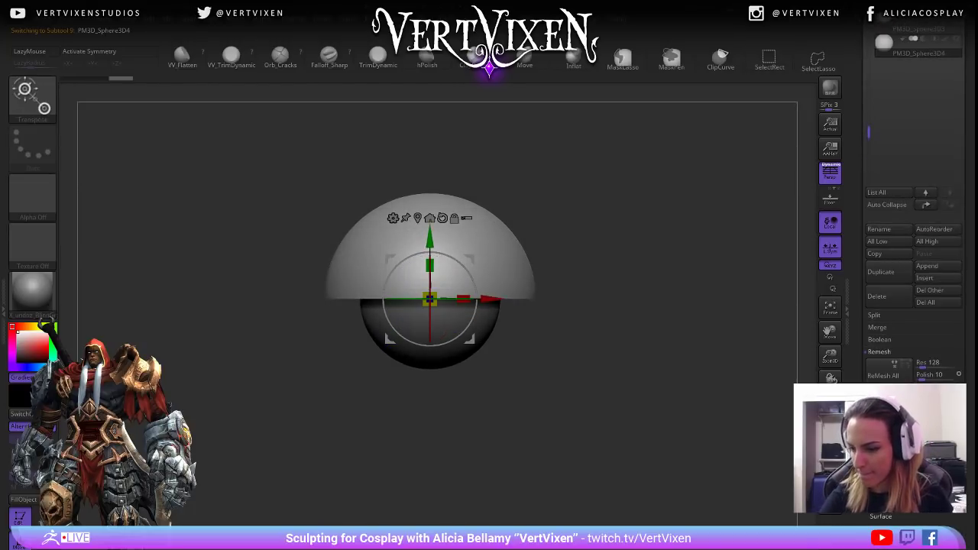
{"action": "left_click", "coordinate": [886, 431]}
{"action": "left_click", "coordinate": [888, 247]}
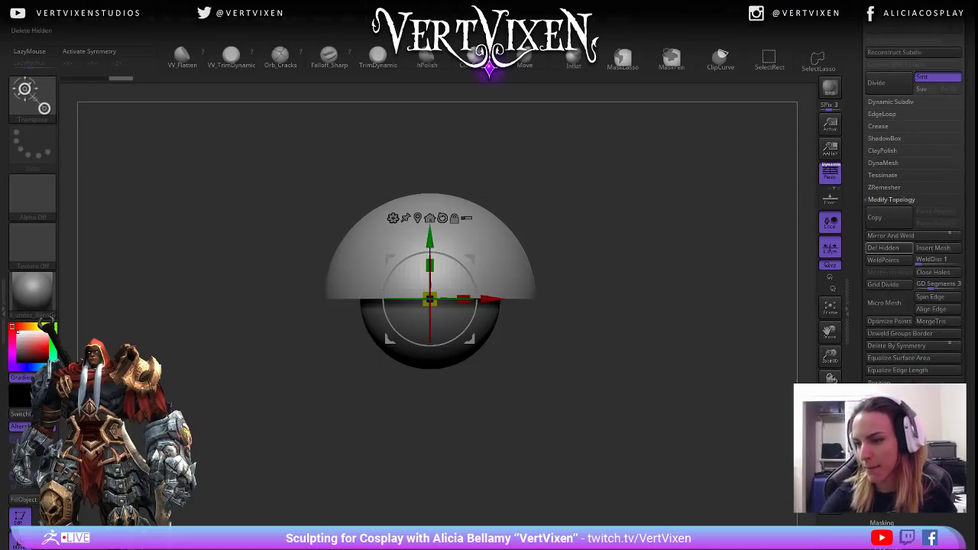
{"action": "mouse_move", "coordinate": [718, 321]}
{"action": "left_mouse_down"}
{"action": "mouse_move", "coordinate": [715, 279]}
{"action": "mouse_move", "coordinate": [719, 344]}
{"action": "mouse_move", "coordinate": [718, 267]}
{"action": "mouse_move", "coordinate": [718, 302]}
{"action": "left_mouse_up"}
{"action": "left_click_drag", "start_coordinate": [718, 302], "coordinate": [710, 386], "text": "alt"}
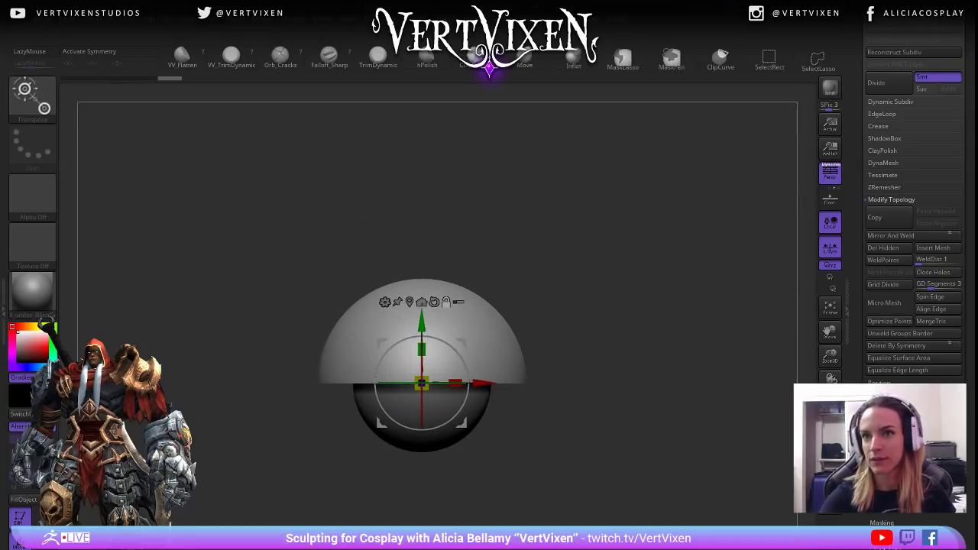
Make the lower hemisphere PM3D_Sphere3D3 and the FaceShoulder1 head visible again around the upper hemisphere.
{"action": "left_click_drag", "start_coordinate": [959, 23], "coordinate": [959, 256]}
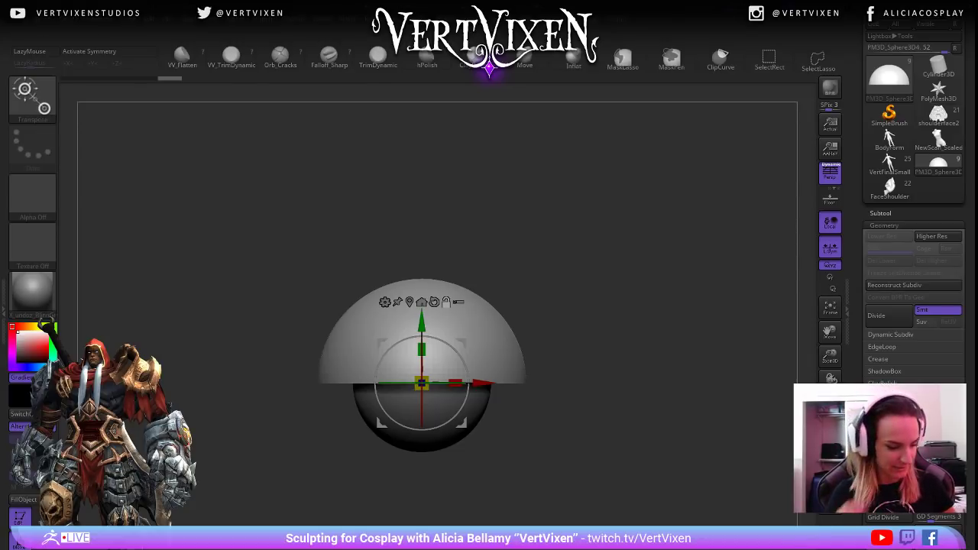
{"action": "left_click_drag", "start_coordinate": [611, 321], "coordinate": [611, 192], "text": "shift"}
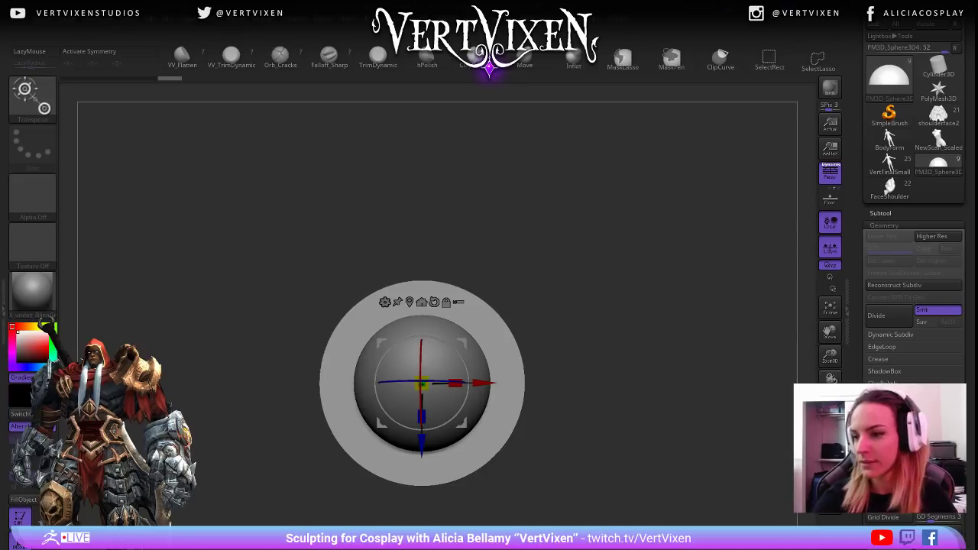
{"action": "left_click", "coordinate": [880, 214]}
{"action": "left_click_drag", "start_coordinate": [611, 229], "coordinate": [646, 348]}
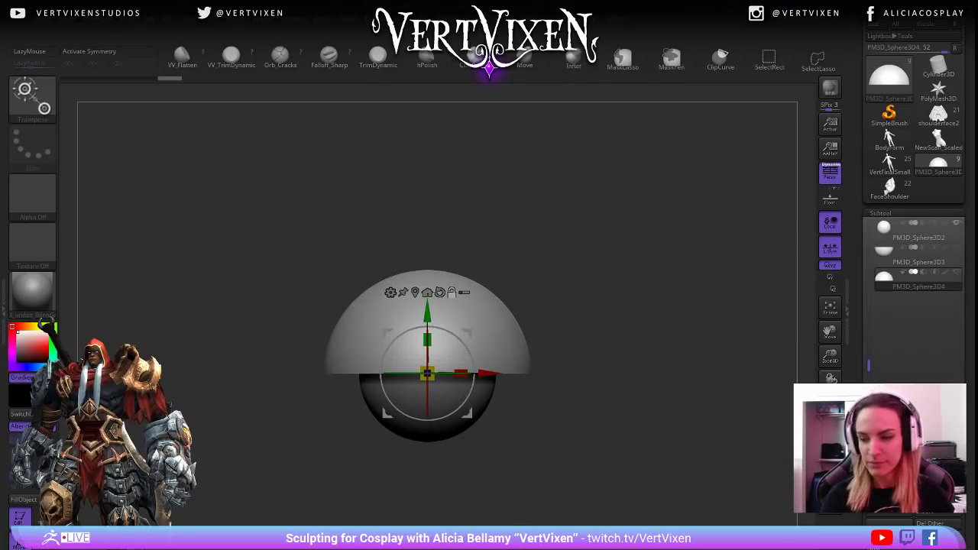
{"action": "left_click", "coordinate": [956, 247]}
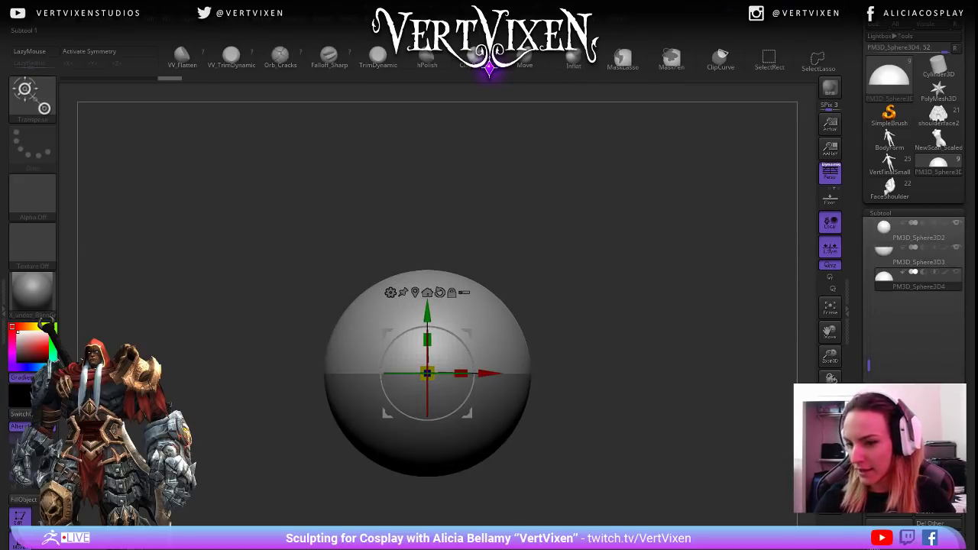
{"action": "left_click_drag", "start_coordinate": [642, 359], "coordinate": [693, 304], "text": "alt"}
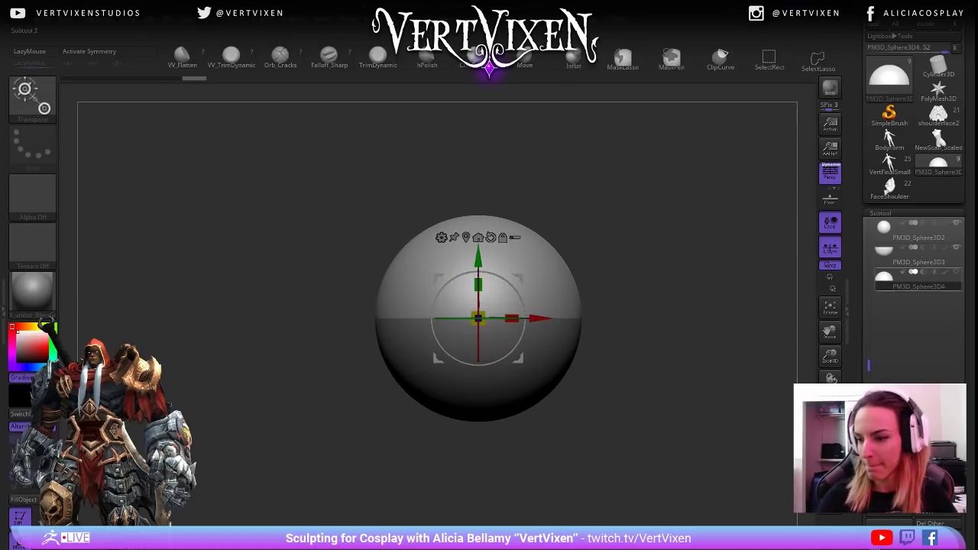
{"action": "left_click_drag", "start_coordinate": [869, 365], "coordinate": [869, 325]}
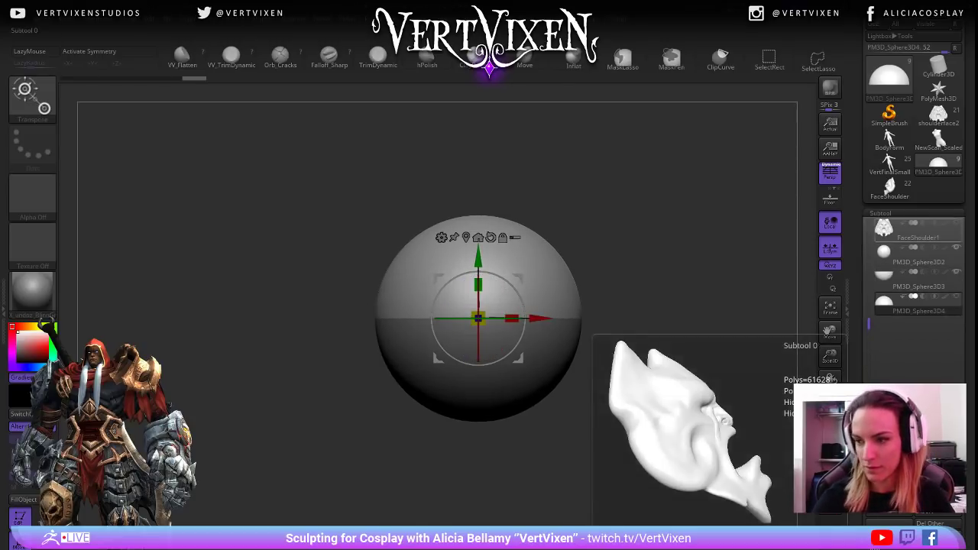
{"action": "left_click", "coordinate": [956, 223]}
Rotate the upper hemisphere PM3D_Sphere3D4 so it tilts back over the eyeball like an upper eyelid.
{"action": "key", "text": "f"}
{"action": "key", "text": "f"}
{"action": "left_click_drag", "start_coordinate": [718, 321], "coordinate": [593, 321]}
{"action": "left_click_drag", "start_coordinate": [765, 458], "coordinate": [686, 465], "text": "alt"}
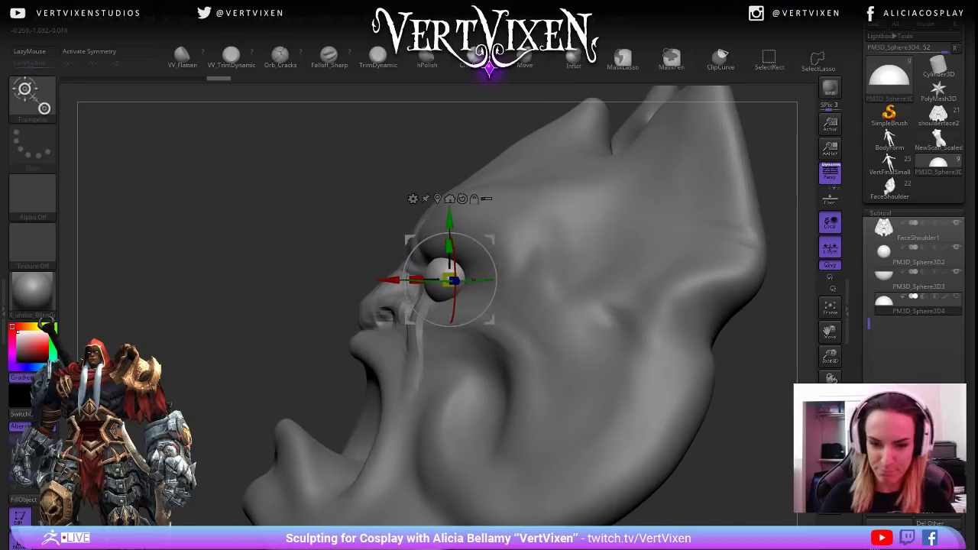
{"action": "left_click_drag", "start_coordinate": [449, 233], "coordinate": [466, 236]}
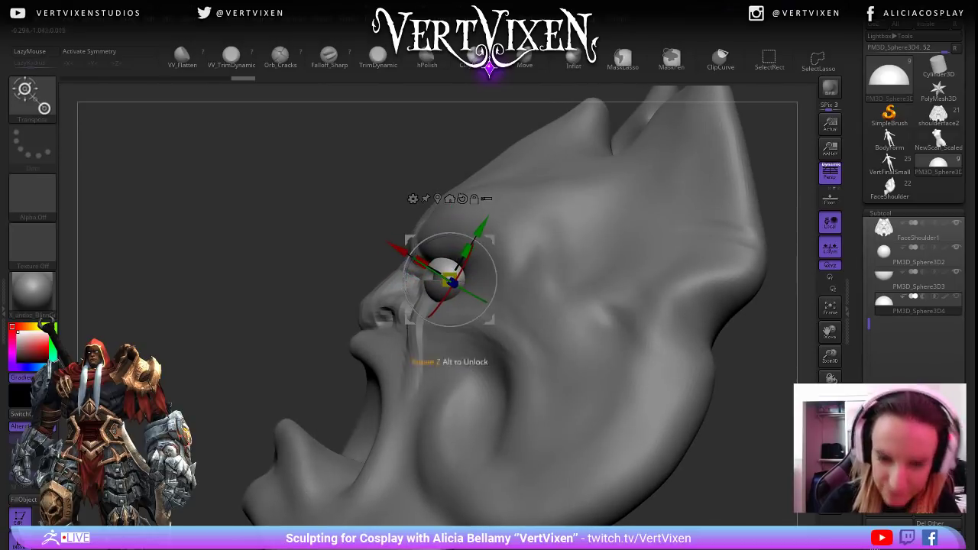
{"action": "left_click_drag", "start_coordinate": [245, 275], "coordinate": [425, 274]}
{"action": "right_click_drag", "start_coordinate": [425, 274], "coordinate": [279, 252]}
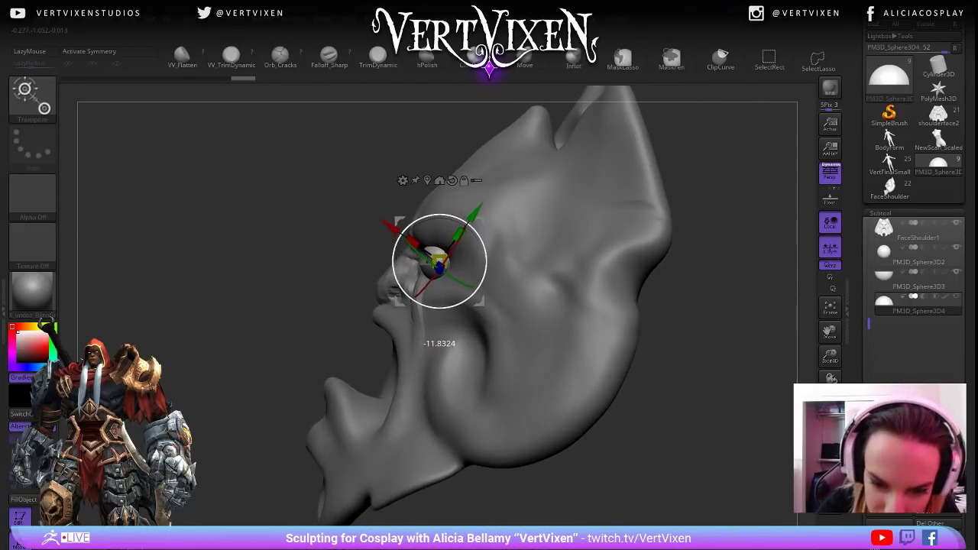
{"action": "right_click_drag", "start_coordinate": [279, 302], "coordinate": [382, 371]}
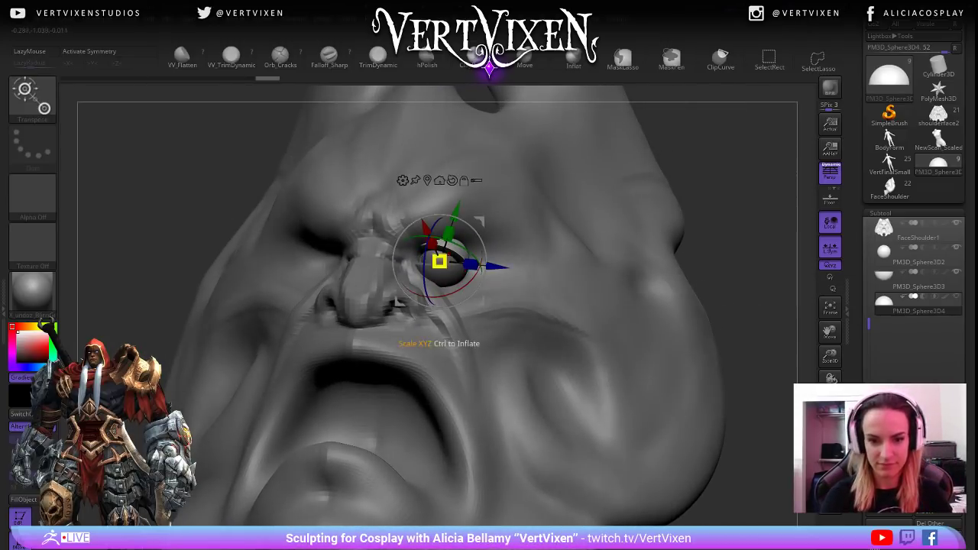
Make the lower hemisphere PM3D_Sphere3D3 active and rotate it by about 23 degrees to form the lower eyelid.
{"action": "left_click", "coordinate": [436, 277], "text": "alt"}
{"action": "right_click_drag", "start_coordinate": [395, 301], "coordinate": [395, 253], "text": "ctrl"}
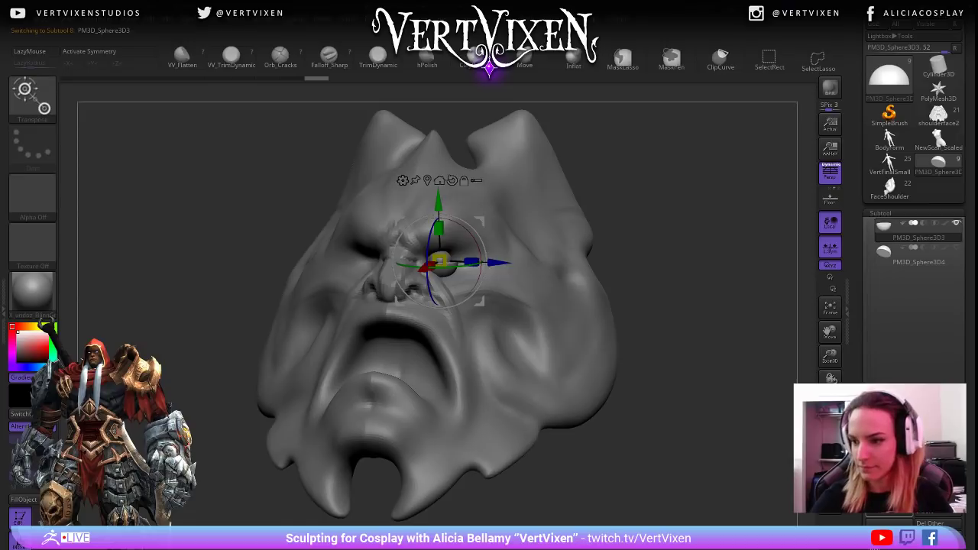
{"action": "scroll", "coordinate": [913, 298], "scroll_direction": "up", "scroll_amount": 7}
{"action": "scroll", "coordinate": [913, 299], "scroll_direction": "down", "scroll_amount": 5}
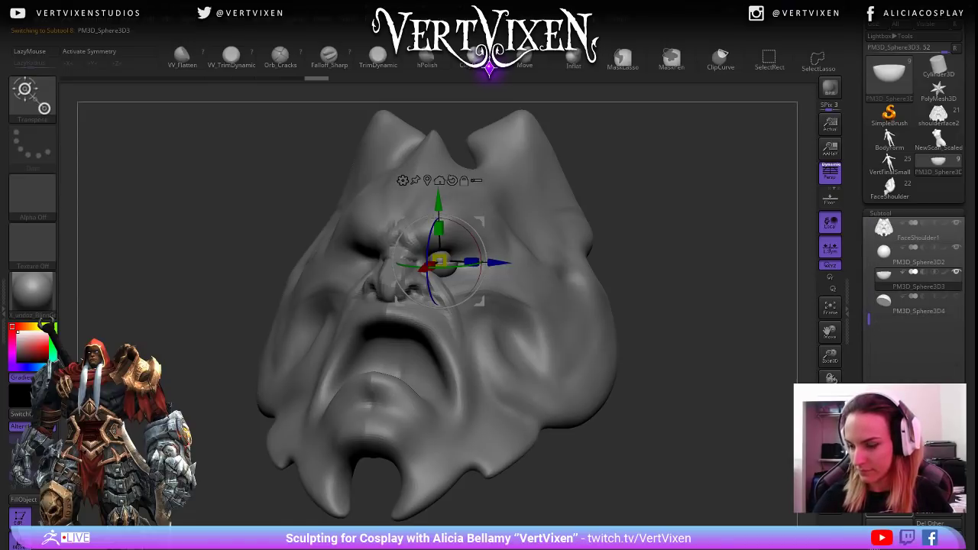
{"action": "right_click_drag", "start_coordinate": [489, 276], "coordinate": [409, 273]}
{"action": "left_click", "coordinate": [413, 271], "text": "alt"}
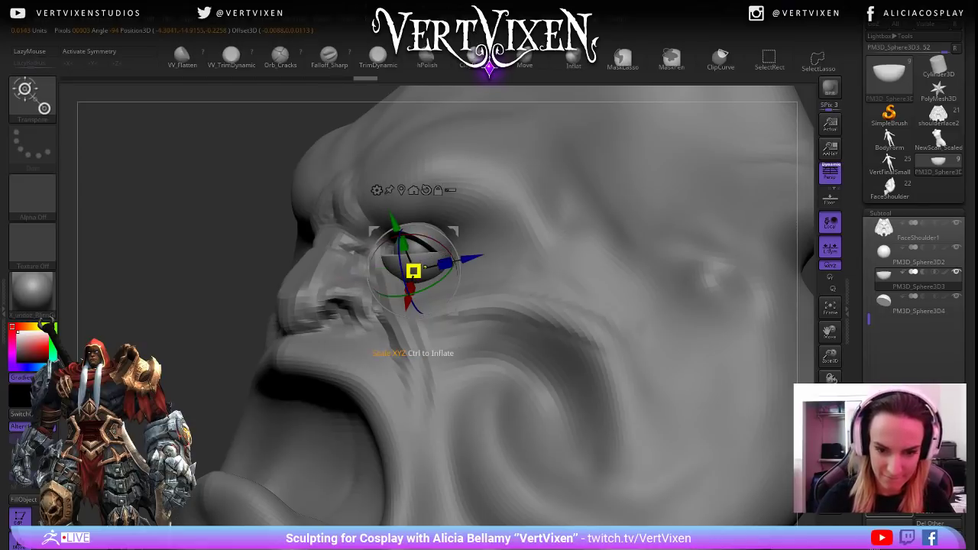
{"action": "key", "text": "ctrl+z"}
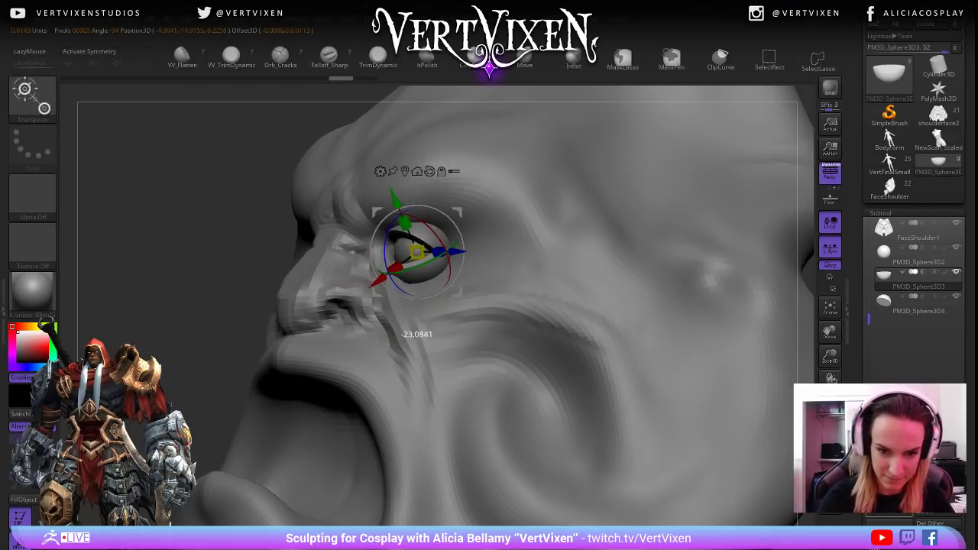
{"action": "right_click_drag", "start_coordinate": [439, 253], "coordinate": [563, 240], "text": "shift"}
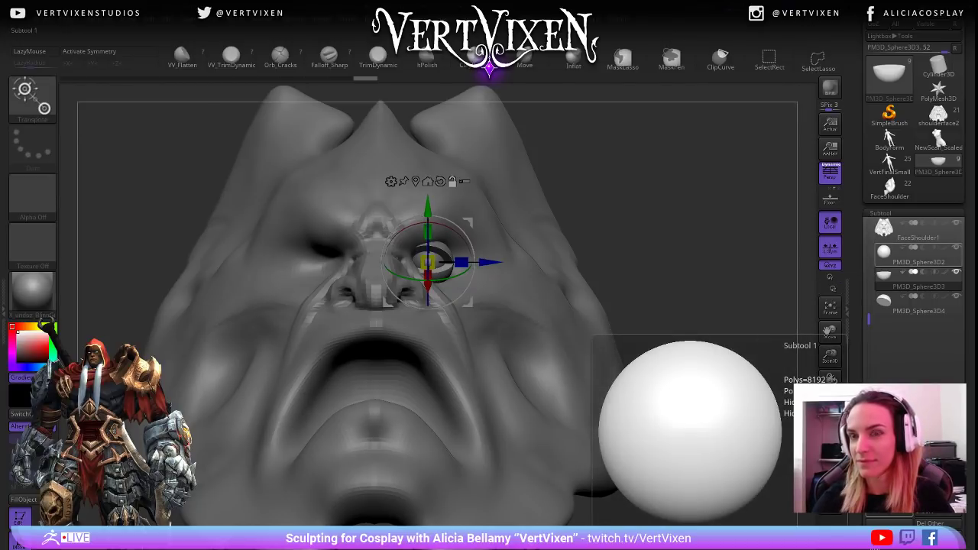
Merge the eyeball PM3D_Sphere3D2 down with both eyelid hemispheres into one subtool.
{"action": "left_click", "coordinate": [917, 255]}
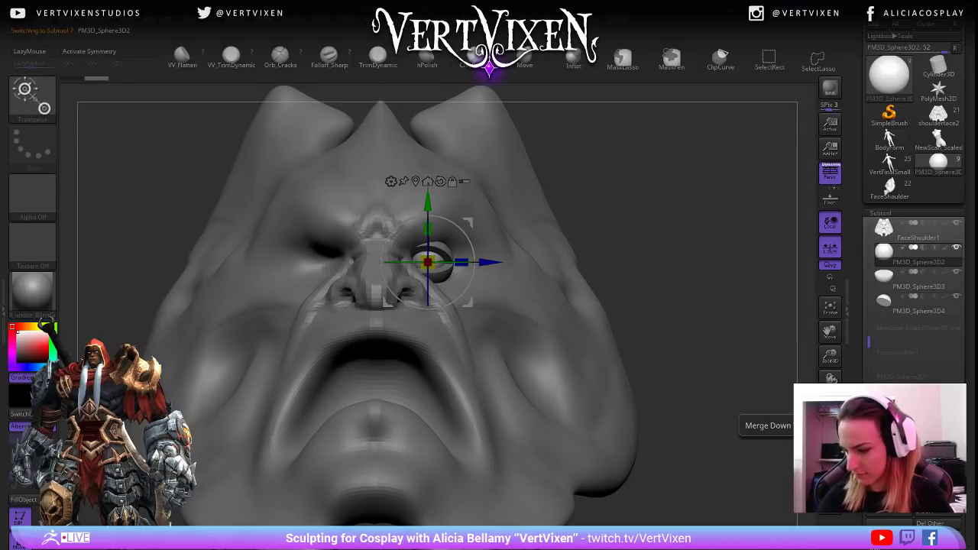
{"action": "left_click", "coordinate": [889, 425]}
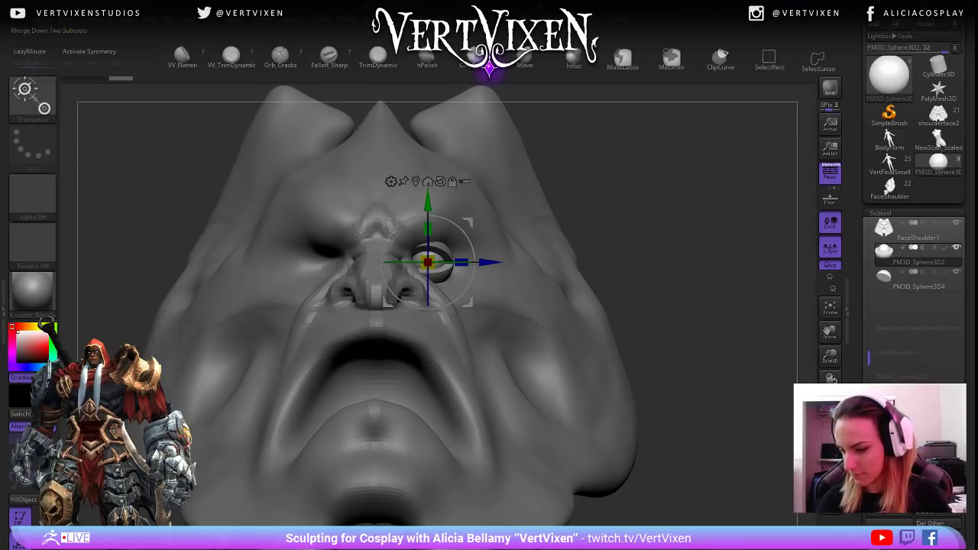
{"action": "left_click", "coordinate": [889, 426]}
Reposition the merged eyeball and eyelids with the transform gizmo so they sit in the face's eye socket.
{"action": "left_click_drag", "start_coordinate": [489, 262], "coordinate": [496, 262]}
{"action": "left_click_drag", "start_coordinate": [688, 306], "coordinate": [581, 305]}
{"action": "left_click_drag", "start_coordinate": [749, 321], "coordinate": [680, 321]}
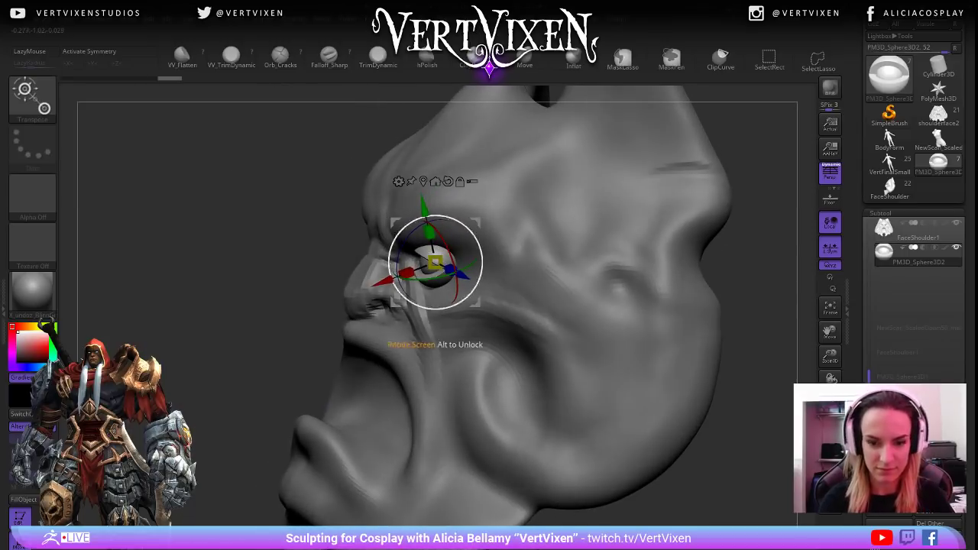
{"action": "left_click_drag", "start_coordinate": [438, 270], "coordinate": [453, 269]}
{"action": "left_click_drag", "start_coordinate": [681, 321], "coordinate": [691, 287]}
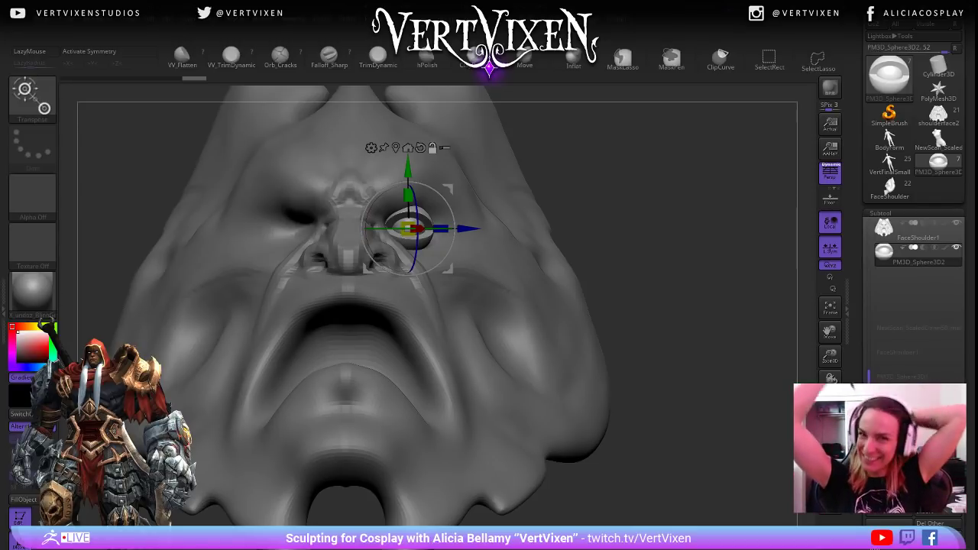
{"action": "right_click_drag", "start_coordinate": [688, 305], "coordinate": [688, 352]}
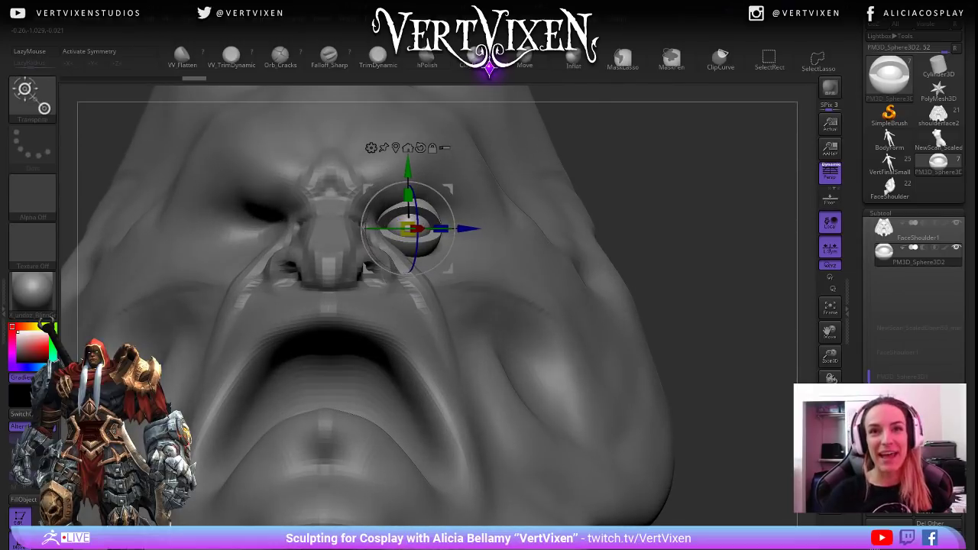
{"action": "mouse_move", "coordinate": [688, 306]}
{"action": "right_mouse_down"}
{"action": "mouse_move", "coordinate": [634, 295]}
{"action": "mouse_move", "coordinate": [680, 306]}
{"action": "mouse_move", "coordinate": [642, 278]}
{"action": "mouse_move", "coordinate": [669, 304]}
{"action": "right_mouse_up"}
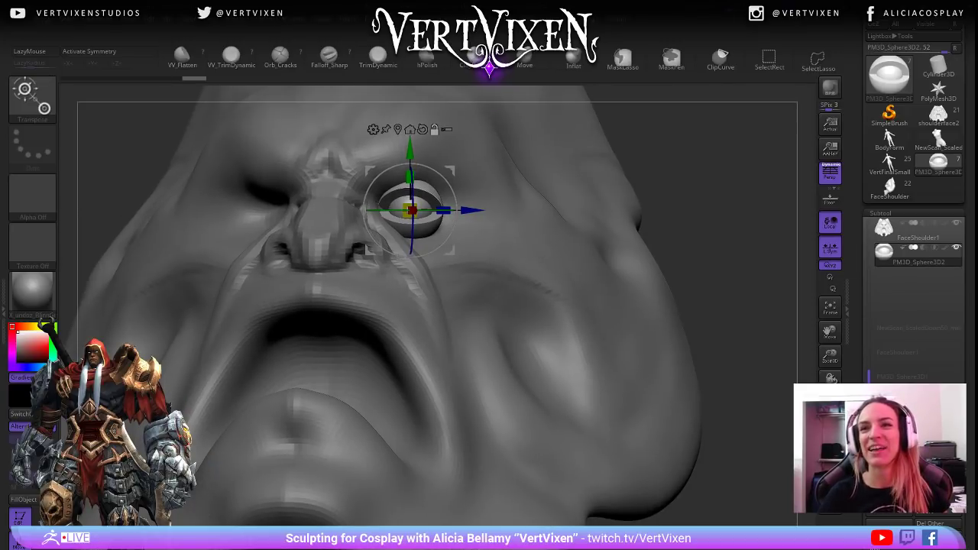
Turn on the polyframe display and assign automatic polygroups to the separate parts of the merged eye.
{"action": "key", "text": "shift+f"}
{"action": "right_click_drag", "start_coordinate": [669, 304], "coordinate": [619, 301]}
{"action": "left_click_drag", "start_coordinate": [961, 286], "coordinate": [961, 78]}
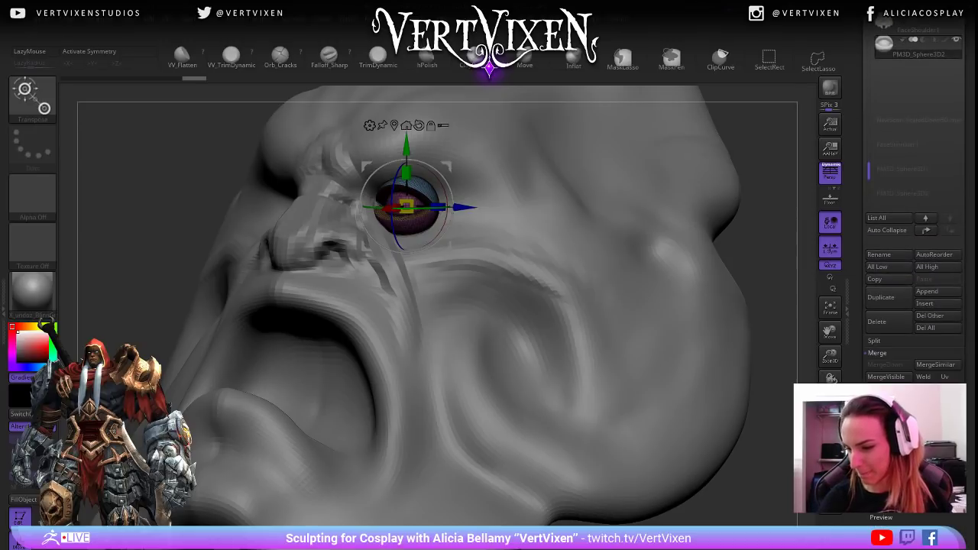
{"action": "left_click_drag", "start_coordinate": [960, 366], "coordinate": [961, 78]}
{"action": "left_click", "coordinate": [885, 152]}
{"action": "left_click", "coordinate": [888, 163]}
{"action": "mouse_move", "coordinate": [757, 252]}
{"action": "left_mouse_down"}
{"action": "mouse_move", "coordinate": [795, 252]}
{"action": "mouse_move", "coordinate": [753, 264]}
{"action": "left_mouse_up"}
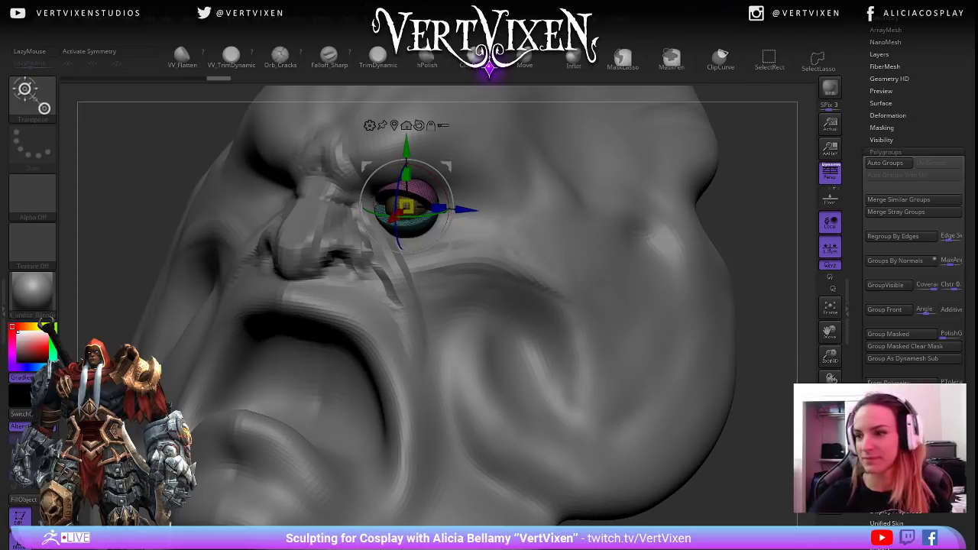
Split the merged eye into separate subtools by polygroup with Groups Split.
{"action": "left_click_drag", "start_coordinate": [961, 91], "coordinate": [961, 338]}
{"action": "left_click", "coordinate": [881, 251]}
{"action": "left_click_drag", "start_coordinate": [745, 290], "coordinate": [802, 283]}
{"action": "left_click_drag", "start_coordinate": [745, 290], "coordinate": [765, 314], "text": "alt"}
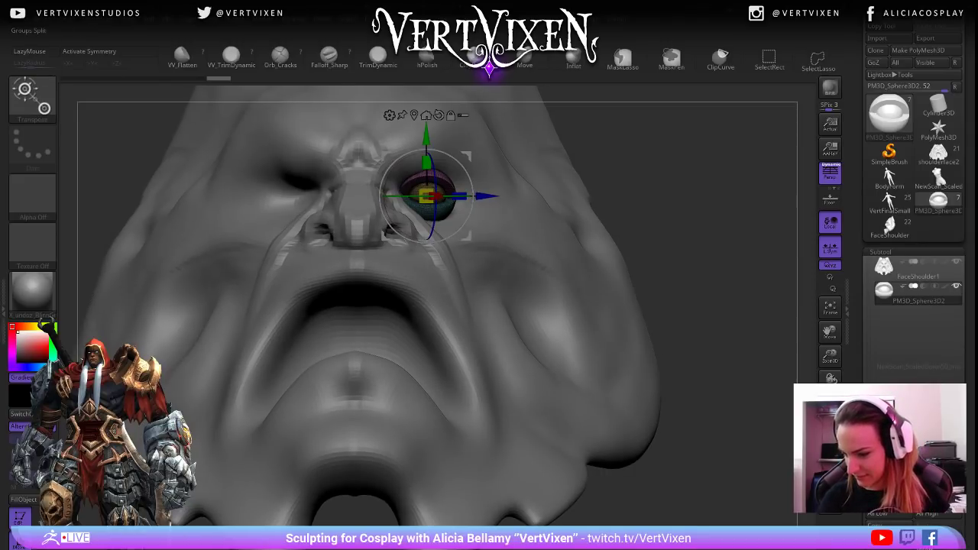
Make the upper eyelid piece PM3D_Sphere3D3 the active subtool and frame it in the view.
{"action": "left_click_drag", "start_coordinate": [745, 252], "coordinate": [764, 297]}
{"action": "left_click", "coordinate": [497, 325], "text": "alt"}
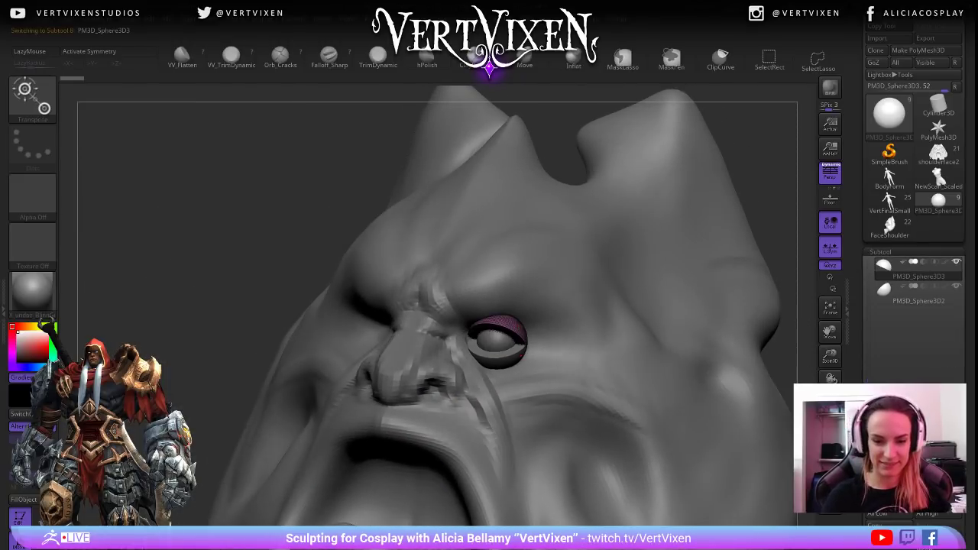
{"action": "left_click_drag", "start_coordinate": [764, 229], "coordinate": [732, 195], "text": "alt"}
{"action": "key", "text": "f"}
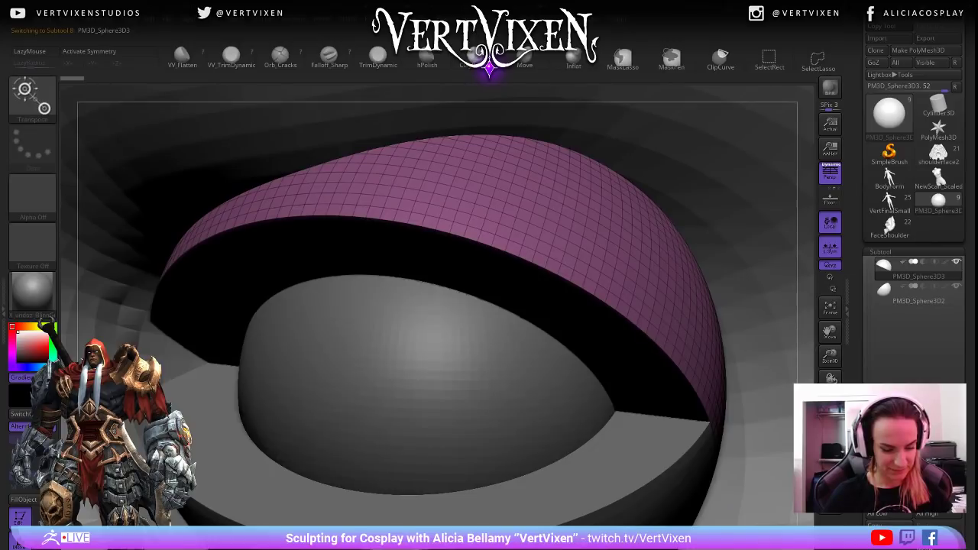
Return to sculpting with the Move brush and turn off the polyframe display on the upper eyelid.
{"action": "key", "text": "q"}
{"action": "key", "text": "f"}
{"action": "key", "text": "space"}
{"action": "left_click_drag", "start_coordinate": [702, 177], "coordinate": [747, 208]}
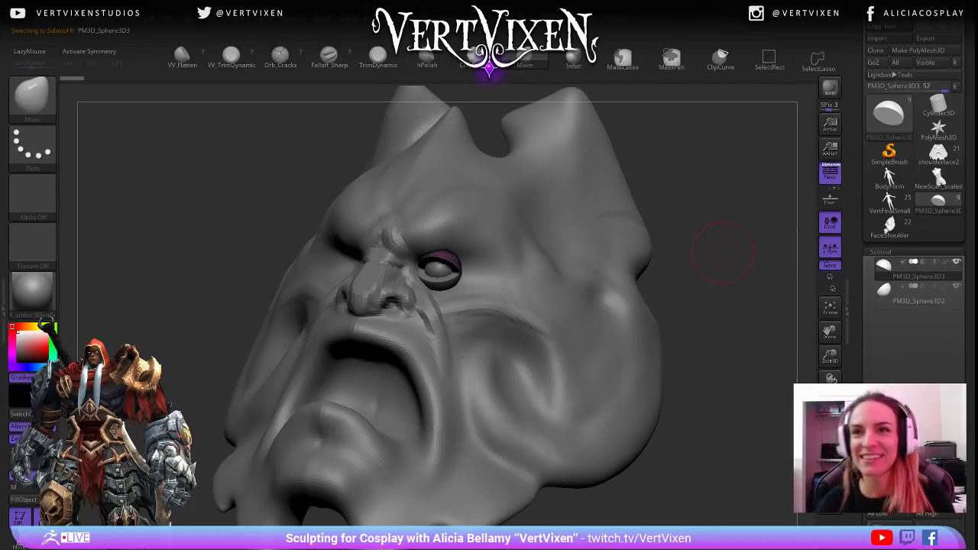
{"action": "mouse_move", "coordinate": [720, 241]}
{"action": "left_mouse_down"}
{"action": "mouse_move", "coordinate": [732, 275]}
{"action": "mouse_move", "coordinate": [747, 272]}
{"action": "mouse_move", "coordinate": [734, 360]}
{"action": "left_mouse_up"}
{"action": "key", "text": "shift"}
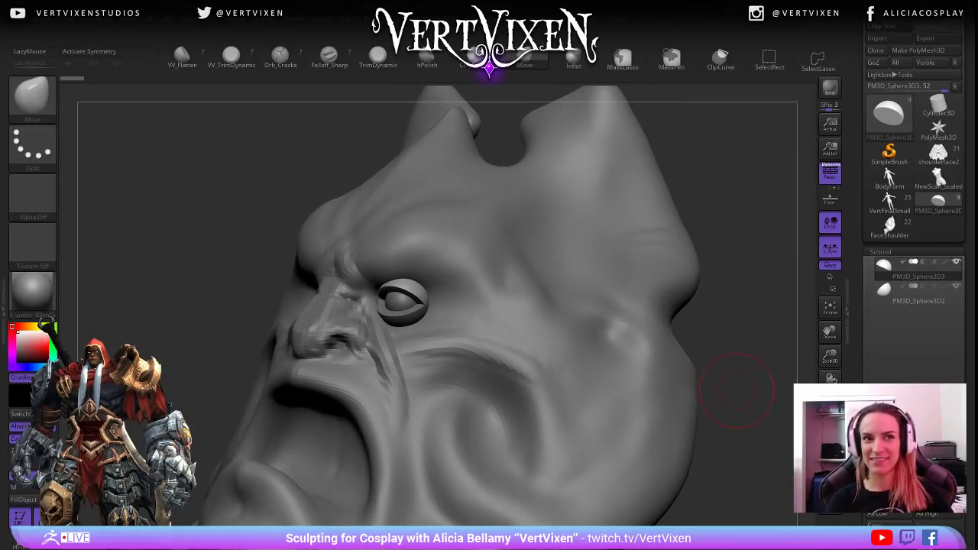
Reshape the upper eyelid's edge and outer corner around the eyeball with the Move brush, working from several angles.
{"action": "left_click_drag", "start_coordinate": [740, 395], "coordinate": [456, 312]}
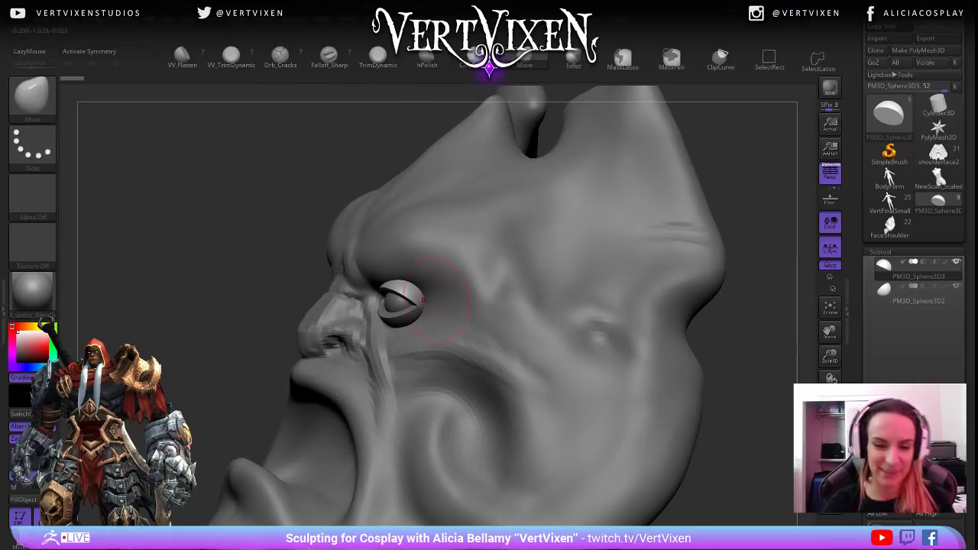
{"action": "left_click_drag", "start_coordinate": [655, 388], "coordinate": [450, 319]}
{"action": "right_click_drag", "start_coordinate": [441, 238], "coordinate": [391, 291]}
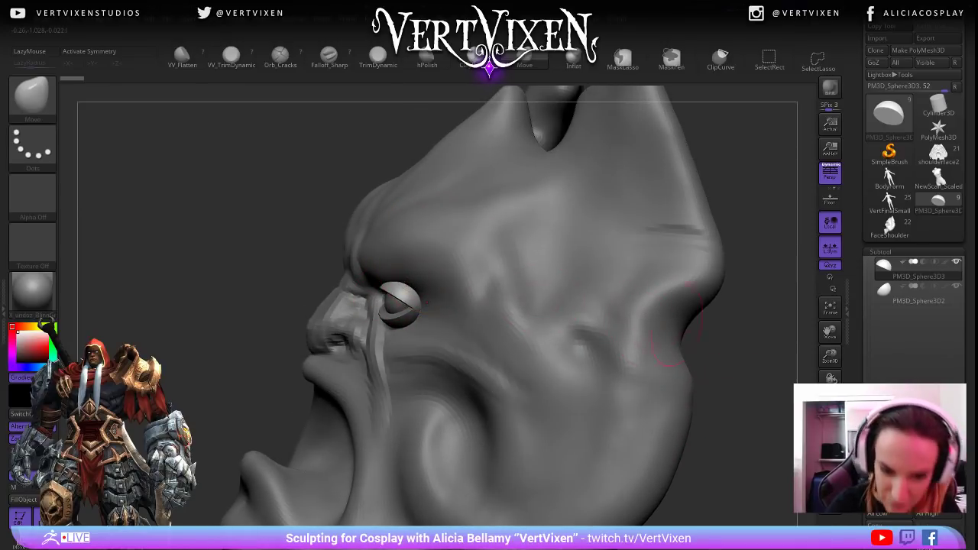
{"action": "left_click_drag", "start_coordinate": [708, 398], "coordinate": [742, 434]}
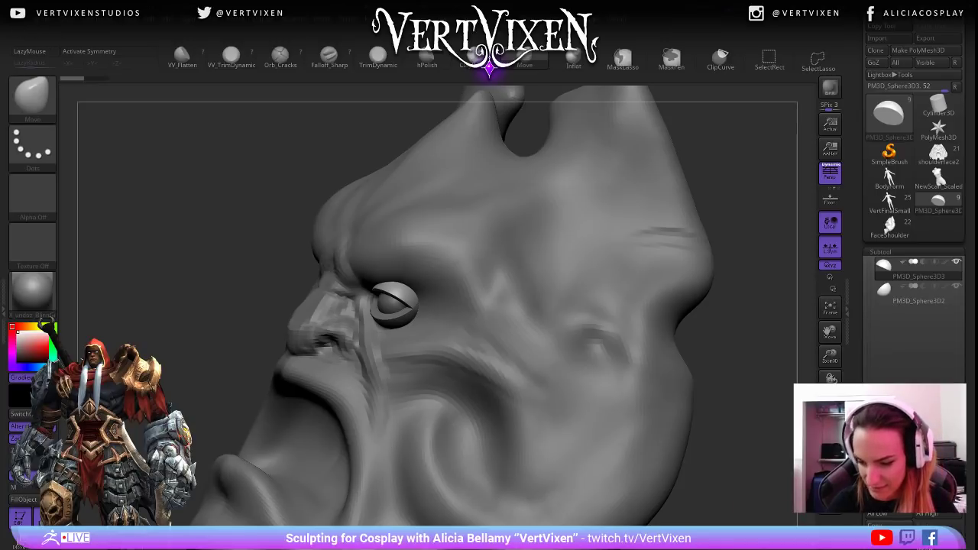
{"action": "left_click_drag", "start_coordinate": [745, 510], "coordinate": [753, 493], "text": "alt"}
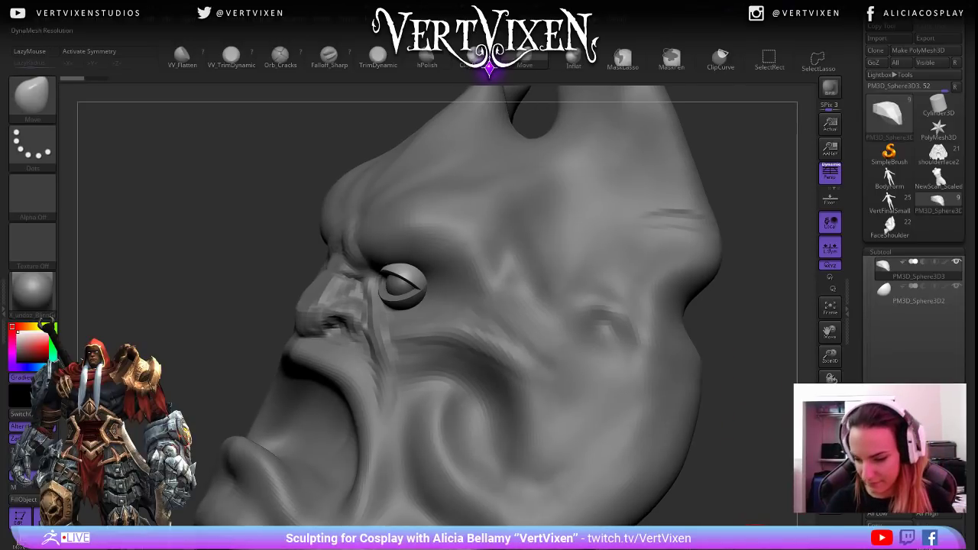
{"action": "mouse_move", "coordinate": [671, 426]}
{"action": "right_mouse_down"}
{"action": "mouse_move", "coordinate": [700, 390]}
{"action": "mouse_move", "coordinate": [448, 284]}
{"action": "right_mouse_up"}
{"action": "right_click_drag", "start_coordinate": [604, 283], "coordinate": [405, 274]}
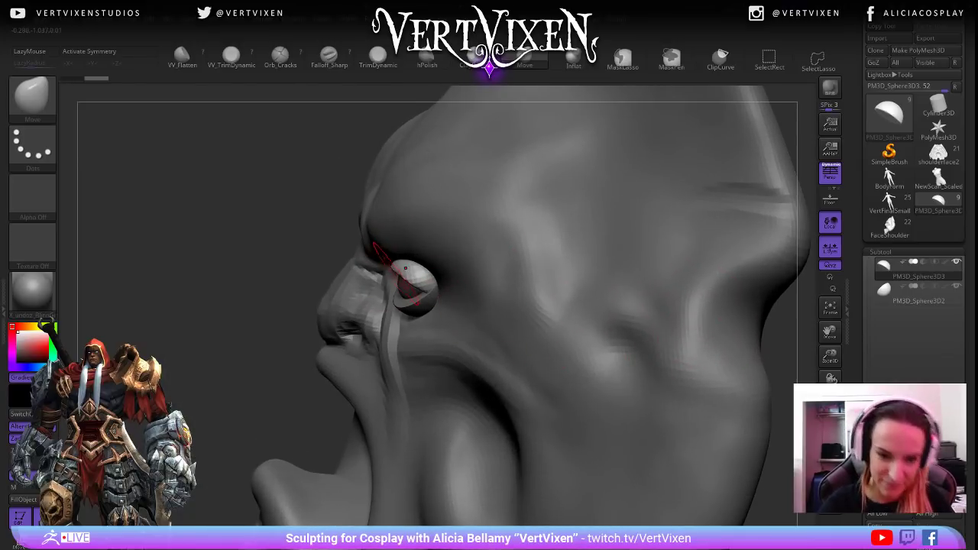
{"action": "mouse_move", "coordinate": [255, 386]}
{"action": "right_mouse_down"}
{"action": "mouse_move", "coordinate": [410, 267]}
{"action": "mouse_move", "coordinate": [695, 280]}
{"action": "mouse_move", "coordinate": [688, 260]}
{"action": "mouse_move", "coordinate": [719, 294]}
{"action": "mouse_move", "coordinate": [733, 294]}
{"action": "mouse_move", "coordinate": [654, 247]}
{"action": "right_mouse_up"}
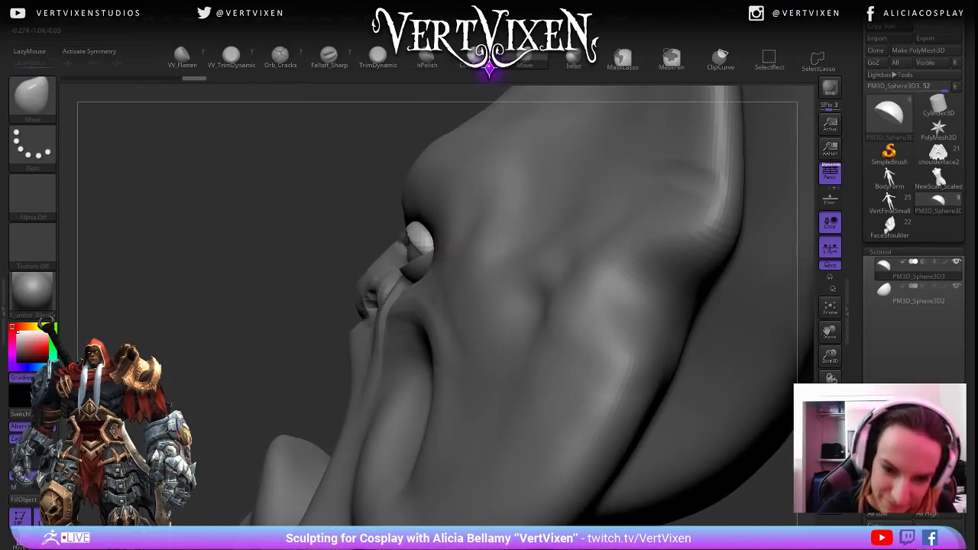
{"action": "mouse_move", "coordinate": [416, 243]}
{"action": "right_mouse_down"}
{"action": "mouse_move", "coordinate": [667, 230]}
{"action": "mouse_move", "coordinate": [745, 280]}
{"action": "mouse_move", "coordinate": [716, 201]}
{"action": "mouse_move", "coordinate": [635, 210]}
{"action": "mouse_move", "coordinate": [619, 175]}
{"action": "mouse_move", "coordinate": [493, 246]}
{"action": "mouse_move", "coordinate": [511, 298]}
{"action": "right_mouse_up"}
{"action": "mouse_move", "coordinate": [589, 288]}
{"action": "right_mouse_down"}
{"action": "mouse_move", "coordinate": [690, 220]}
{"action": "mouse_move", "coordinate": [520, 275]}
{"action": "mouse_move", "coordinate": [748, 376]}
{"action": "right_mouse_up"}
Make the lower eyelid PM3D_Sphere3D2 the active subtool and reshape its rim around the eyeball with the Move brush.
{"action": "left_click", "coordinate": [493, 279], "text": "alt"}
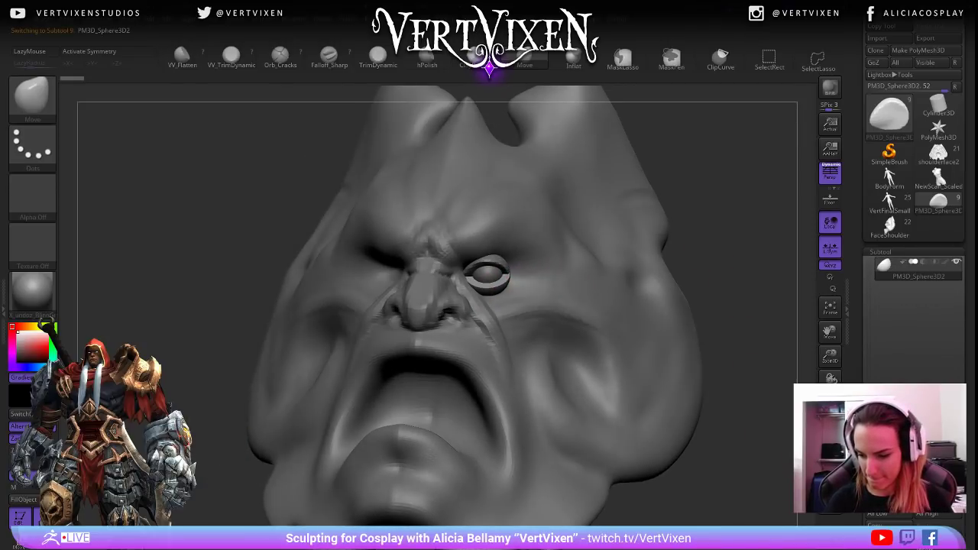
{"action": "right_click_drag", "start_coordinate": [749, 382], "coordinate": [664, 416]}
{"action": "right_click_drag", "start_coordinate": [568, 317], "coordinate": [443, 275]}
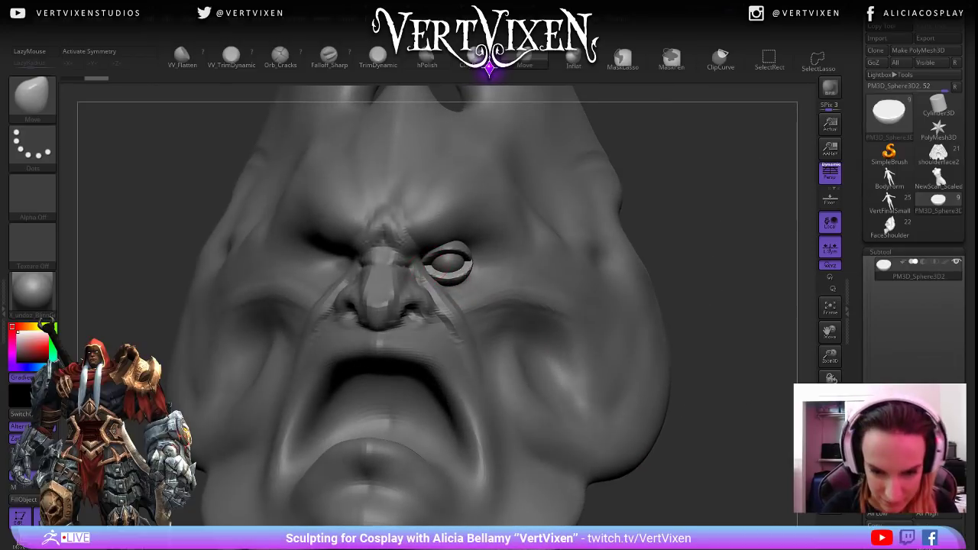
{"action": "right_click", "coordinate": [557, 321]}
{"action": "mouse_move", "coordinate": [692, 294]}
{"action": "right_mouse_down"}
{"action": "mouse_move", "coordinate": [726, 302]}
{"action": "mouse_move", "coordinate": [694, 275]}
{"action": "mouse_move", "coordinate": [442, 271]}
{"action": "right_mouse_up"}
{"action": "left_click_drag", "start_coordinate": [451, 280], "coordinate": [451, 287]}
{"action": "mouse_move", "coordinate": [719, 294]}
{"action": "right_mouse_down"}
{"action": "mouse_move", "coordinate": [456, 273]}
{"action": "mouse_move", "coordinate": [317, 329]}
{"action": "right_mouse_up"}
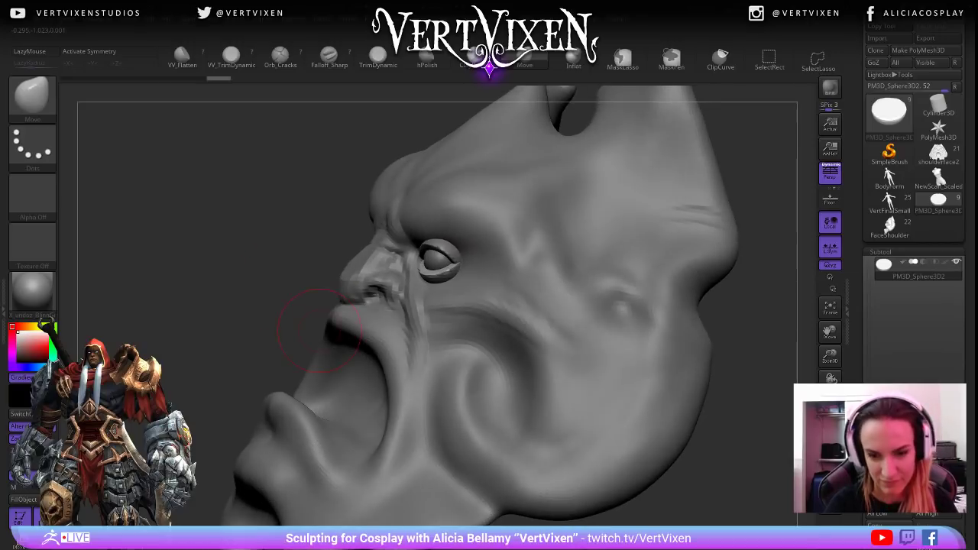
{"action": "mouse_move", "coordinate": [731, 378]}
{"action": "left_mouse_down"}
{"action": "mouse_move", "coordinate": [725, 373]}
{"action": "mouse_move", "coordinate": [733, 373]}
{"action": "mouse_move", "coordinate": [723, 406]}
{"action": "left_mouse_up"}
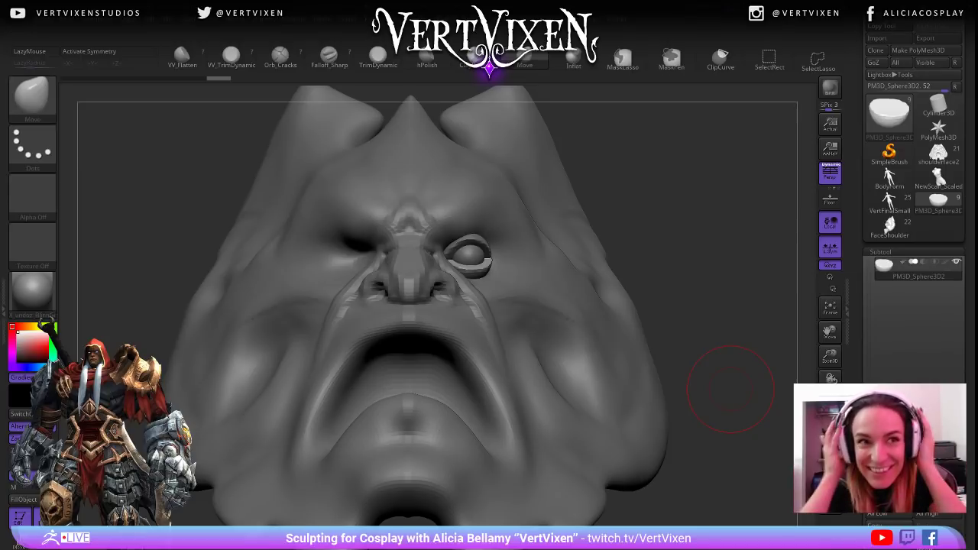
Make the upper eyelid PM3D_Sphere3D3 the active subtool again for more shaping from a closer three-quarter view.
{"action": "left_click_drag", "start_coordinate": [704, 229], "coordinate": [597, 249]}
{"action": "left_click", "coordinate": [466, 255], "text": "alt"}
{"action": "right_click_drag", "start_coordinate": [466, 256], "coordinate": [488, 264], "text": "ctrl"}
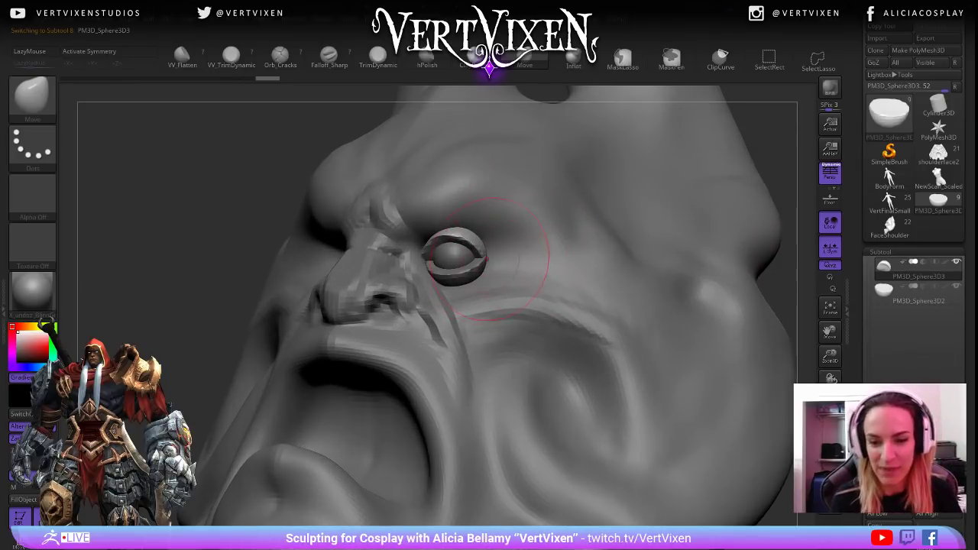
Reshape the lower eyelid around the eyeball with the Move brush, following its curve from front and side.
{"action": "left_click", "coordinate": [475, 270], "text": "alt"}
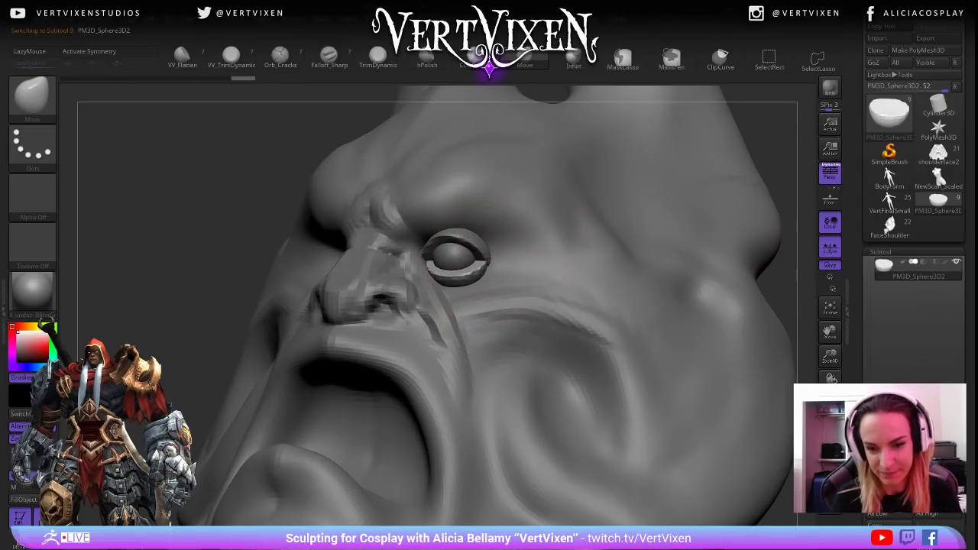
{"action": "left_click_drag", "start_coordinate": [765, 259], "coordinate": [619, 263]}
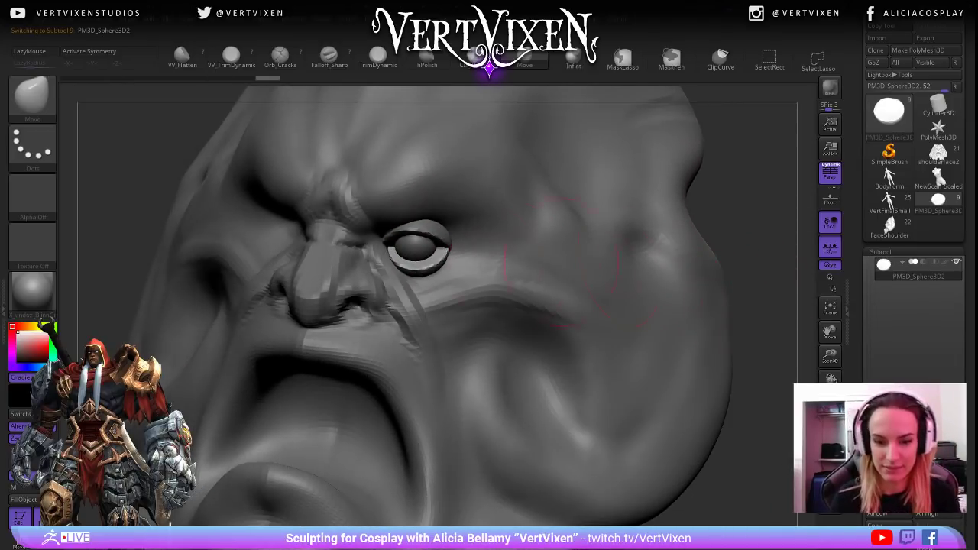
{"action": "mouse_move", "coordinate": [757, 305]}
{"action": "left_mouse_down"}
{"action": "mouse_move", "coordinate": [735, 321]}
{"action": "mouse_move", "coordinate": [711, 436]}
{"action": "mouse_move", "coordinate": [726, 413]}
{"action": "mouse_move", "coordinate": [710, 411]}
{"action": "left_mouse_up"}
{"action": "mouse_move", "coordinate": [447, 309]}
{"action": "left_mouse_down"}
{"action": "mouse_move", "coordinate": [423, 277]}
{"action": "mouse_move", "coordinate": [401, 294]}
{"action": "left_mouse_up"}
{"action": "mouse_move", "coordinate": [718, 489]}
{"action": "left_mouse_down", "text": "shift"}
{"action": "mouse_move", "coordinate": [672, 459]}
{"action": "mouse_move", "coordinate": [669, 367]}
{"action": "mouse_move", "coordinate": [622, 372]}
{"action": "mouse_move", "coordinate": [666, 332]}
{"action": "mouse_move", "coordinate": [692, 337]}
{"action": "mouse_move", "coordinate": [676, 360]}
{"action": "left_mouse_up", "text": "shift"}
{"action": "right_click", "coordinate": [644, 397]}
{"action": "left_click_drag", "start_coordinate": [610, 389], "coordinate": [650, 337], "text": "alt"}
{"action": "left_click_drag", "start_coordinate": [650, 336], "coordinate": [639, 300], "text": "alt"}
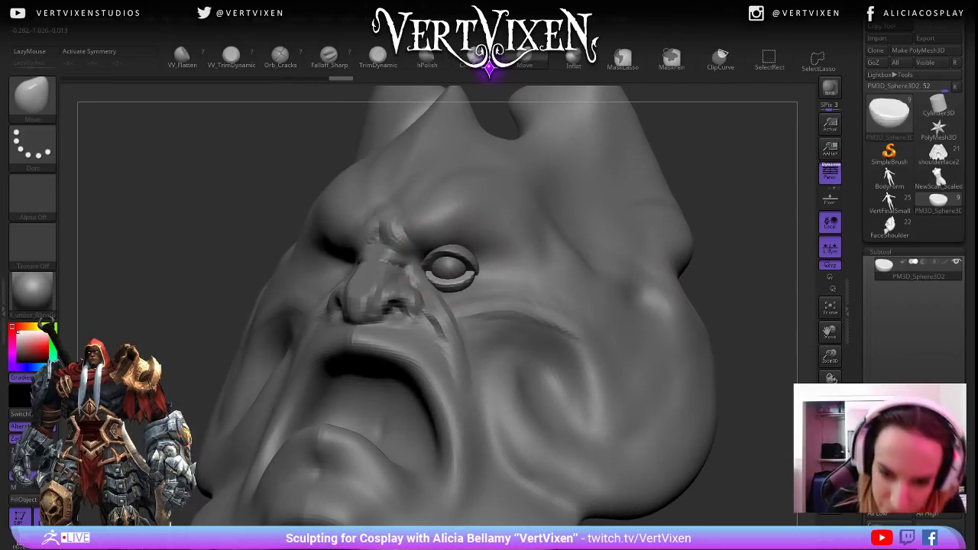
{"action": "left_click_drag", "start_coordinate": [449, 272], "coordinate": [468, 264]}
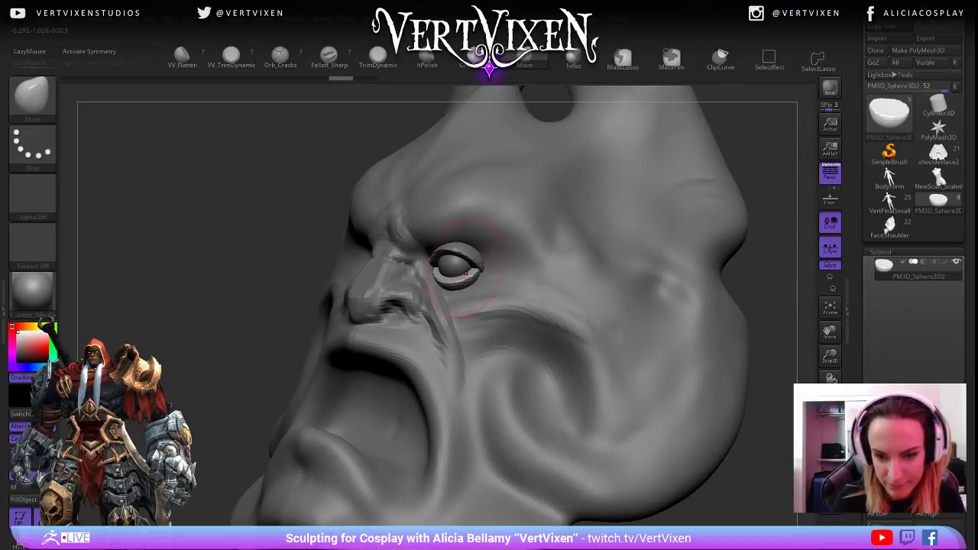
Fit the upper and lower eyelids more closely around the eyeball with the Move brush.
{"action": "left_click", "coordinate": [465, 254], "text": "alt"}
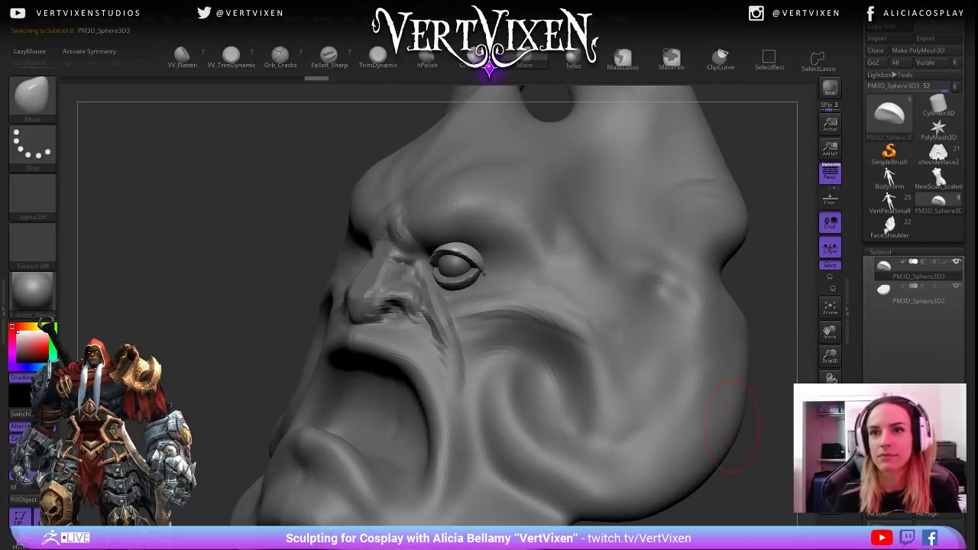
{"action": "mouse_move", "coordinate": [740, 432]}
{"action": "left_mouse_down"}
{"action": "mouse_move", "coordinate": [753, 428]}
{"action": "mouse_move", "coordinate": [665, 405]}
{"action": "mouse_move", "coordinate": [573, 292]}
{"action": "left_mouse_up"}
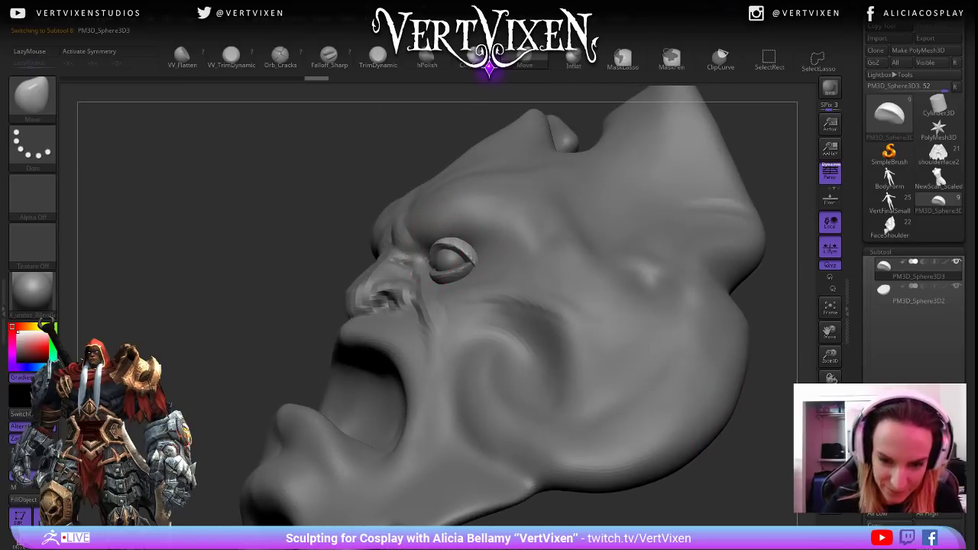
{"action": "mouse_move", "coordinate": [692, 397]}
{"action": "left_mouse_down"}
{"action": "mouse_move", "coordinate": [443, 235]}
{"action": "mouse_move", "coordinate": [596, 301]}
{"action": "mouse_move", "coordinate": [672, 321]}
{"action": "mouse_move", "coordinate": [680, 313]}
{"action": "mouse_move", "coordinate": [672, 309]}
{"action": "mouse_move", "coordinate": [657, 337]}
{"action": "mouse_move", "coordinate": [618, 322]}
{"action": "left_mouse_up"}
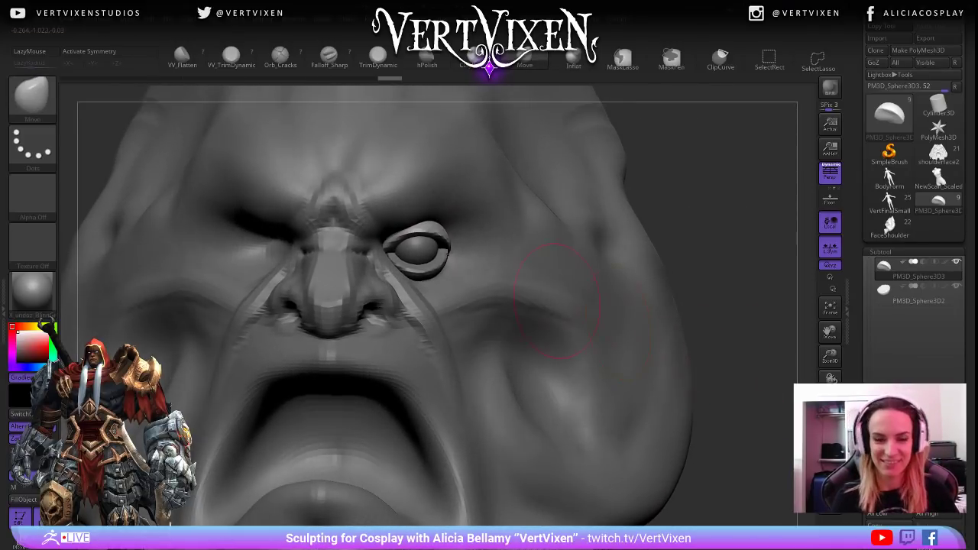
{"action": "mouse_move", "coordinate": [726, 359]}
{"action": "left_mouse_down", "text": "alt"}
{"action": "mouse_move", "coordinate": [703, 214]}
{"action": "mouse_move", "coordinate": [626, 260]}
{"action": "mouse_move", "coordinate": [667, 499]}
{"action": "mouse_move", "coordinate": [726, 451]}
{"action": "left_mouse_up", "text": "alt"}
{"action": "left_click", "coordinate": [436, 306], "text": "alt"}
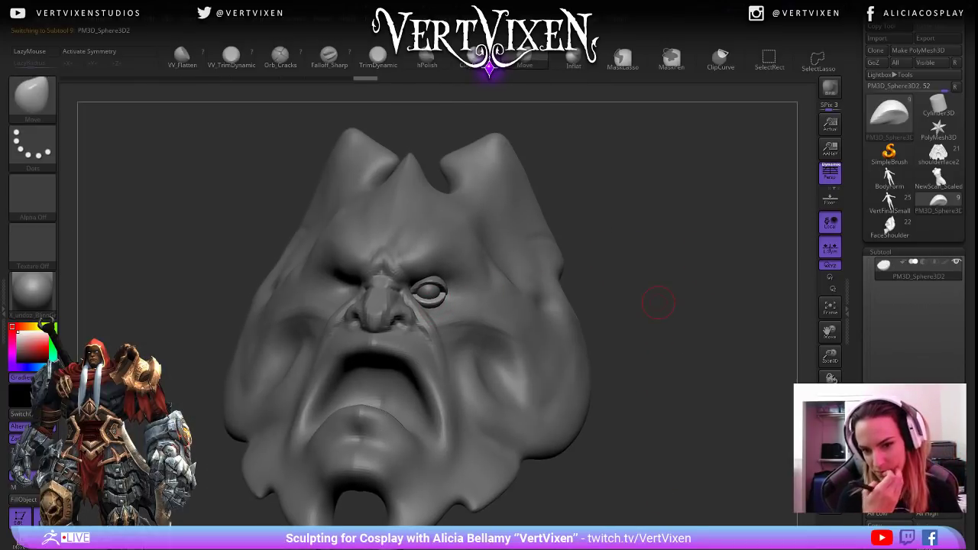
{"action": "mouse_move", "coordinate": [658, 303]}
{"action": "left_mouse_down"}
{"action": "mouse_move", "coordinate": [688, 264]}
{"action": "mouse_move", "coordinate": [699, 351]}
{"action": "left_mouse_up"}
{"action": "left_click_drag", "start_coordinate": [589, 240], "coordinate": [621, 242]}
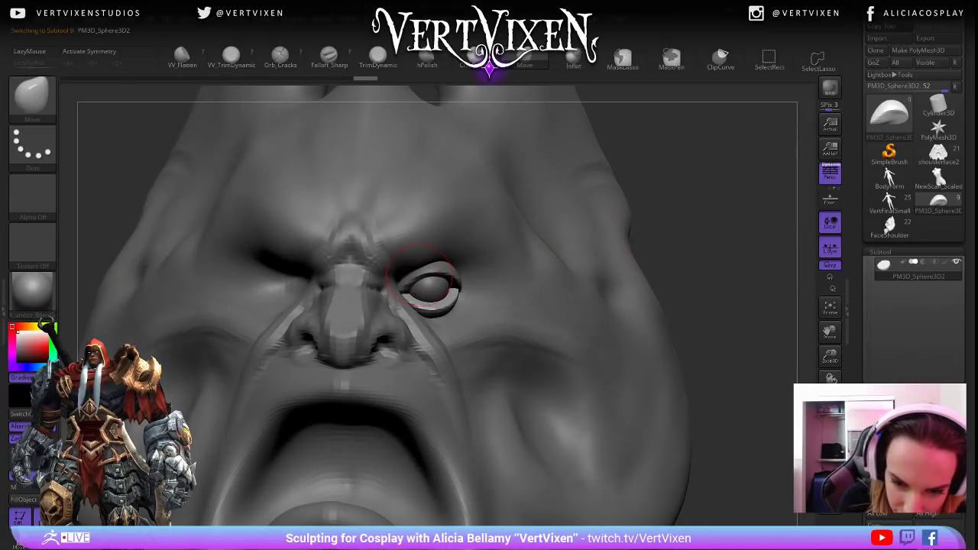
Build up the upper eyelid with the ClayBuildup brush.
{"action": "left_click", "coordinate": [421, 279], "text": "alt"}
{"action": "left_click_drag", "start_coordinate": [745, 237], "coordinate": [649, 253]}
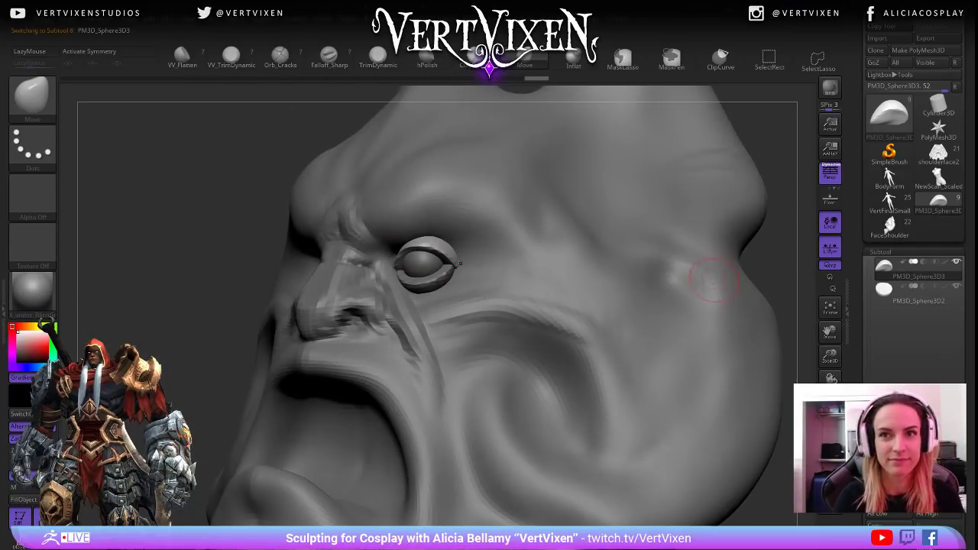
{"action": "mouse_move", "coordinate": [780, 244]}
{"action": "left_mouse_down"}
{"action": "mouse_move", "coordinate": [753, 265]}
{"action": "mouse_move", "coordinate": [732, 259]}
{"action": "left_mouse_up"}
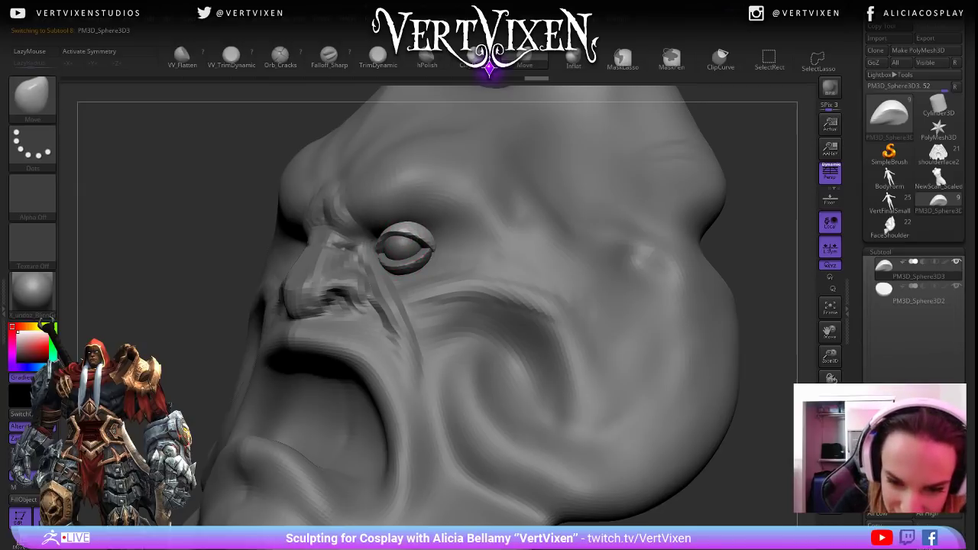
{"action": "mouse_move", "coordinate": [777, 324]}
{"action": "left_mouse_down"}
{"action": "mouse_move", "coordinate": [752, 316]}
{"action": "mouse_move", "coordinate": [779, 343]}
{"action": "mouse_move", "coordinate": [745, 349]}
{"action": "mouse_move", "coordinate": [749, 360]}
{"action": "mouse_move", "coordinate": [759, 341]}
{"action": "left_mouse_up"}
{"action": "key", "text": "b"}
{"action": "key", "text": "c"}
{"action": "key", "text": "b"}
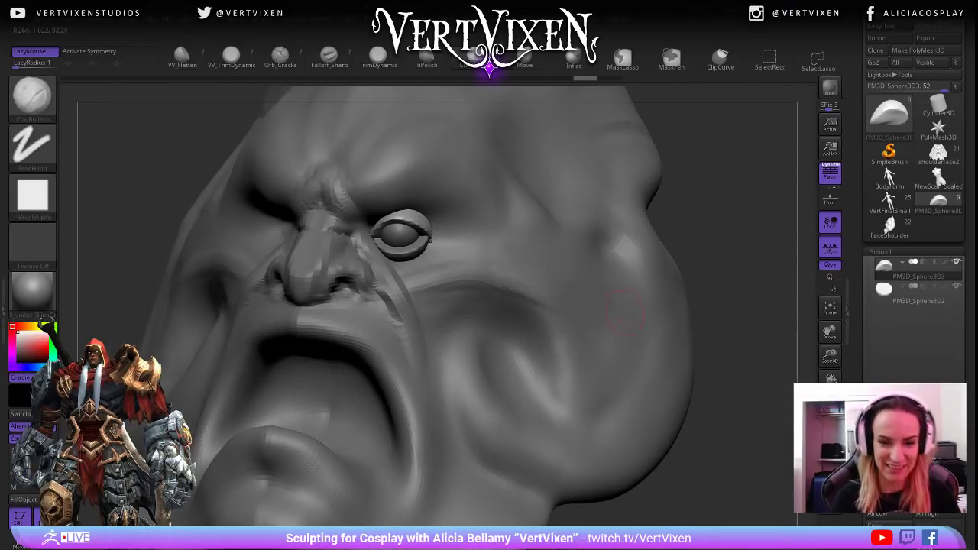
{"action": "right_click_drag", "start_coordinate": [305, 214], "coordinate": [405, 211]}
{"action": "mouse_move", "coordinate": [692, 291]}
{"action": "left_mouse_down"}
{"action": "mouse_move", "coordinate": [727, 296]}
{"action": "mouse_move", "coordinate": [718, 327]}
{"action": "mouse_move", "coordinate": [703, 275]}
{"action": "left_mouse_up"}
Build up the lower eyelid towards its outer corner with the ClayBuildup brush.
{"action": "left_click", "coordinate": [413, 200], "text": "alt"}
{"action": "right_click_drag", "start_coordinate": [413, 200], "coordinate": [429, 209]}
{"action": "key", "text": "b"}
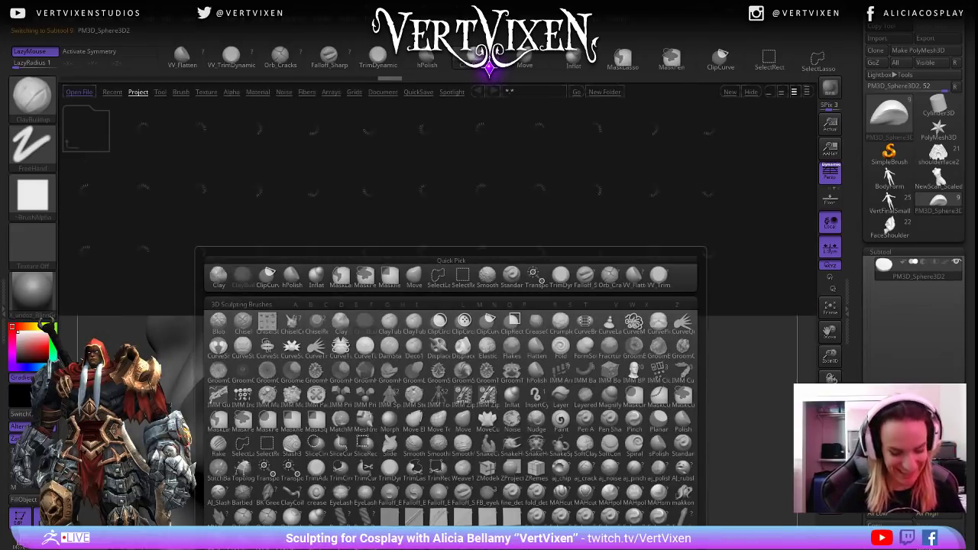
{"action": "key", "text": "b"}
{"action": "key", "text": "v"}
{"action": "mouse_move", "coordinate": [721, 230]}
{"action": "left_mouse_down", "text": "alt"}
{"action": "mouse_move", "coordinate": [720, 264]}
{"action": "mouse_move", "coordinate": [745, 271]}
{"action": "left_mouse_up", "text": "alt"}
{"action": "left_click_drag", "start_coordinate": [436, 258], "coordinate": [426, 244]}
{"action": "left_click_drag", "start_coordinate": [709, 240], "coordinate": [753, 241]}
{"action": "left_click", "coordinate": [431, 241]}
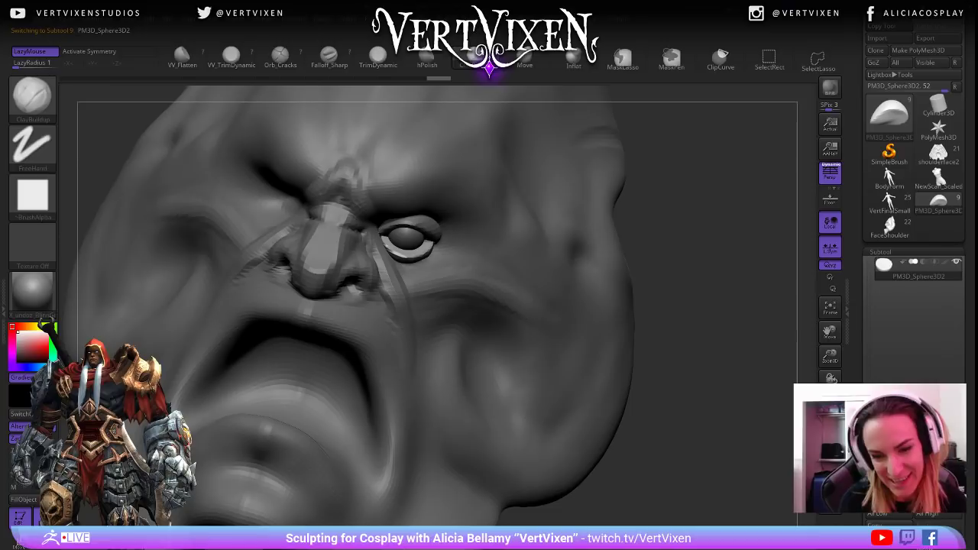
{"action": "key", "text": "space"}
{"action": "mouse_move", "coordinate": [697, 265]}
{"action": "left_mouse_down"}
{"action": "mouse_move", "coordinate": [726, 352]}
{"action": "mouse_move", "coordinate": [719, 358]}
{"action": "left_mouse_up"}
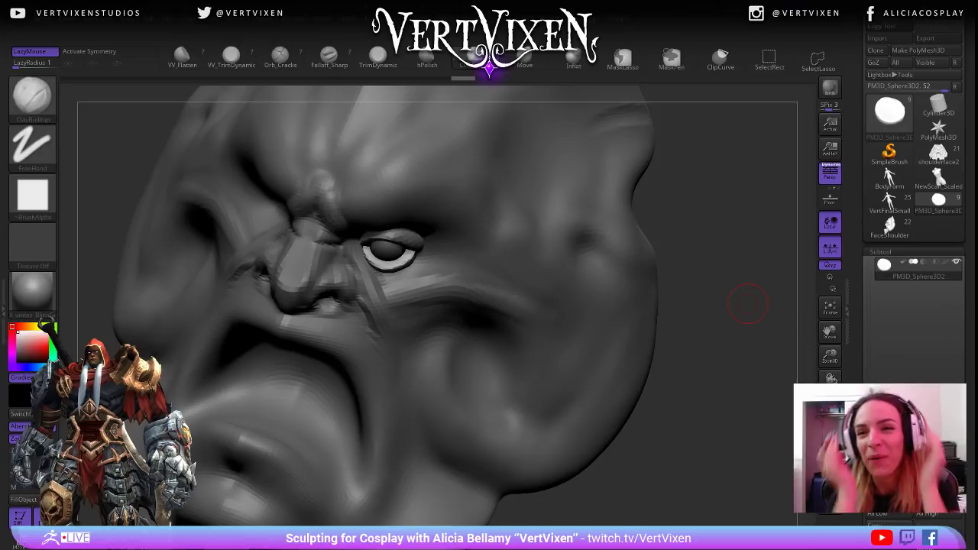
{"action": "mouse_move", "coordinate": [748, 304]}
{"action": "left_mouse_down"}
{"action": "mouse_move", "coordinate": [780, 305]}
{"action": "mouse_move", "coordinate": [745, 276]}
{"action": "mouse_move", "coordinate": [714, 287]}
{"action": "left_mouse_up"}
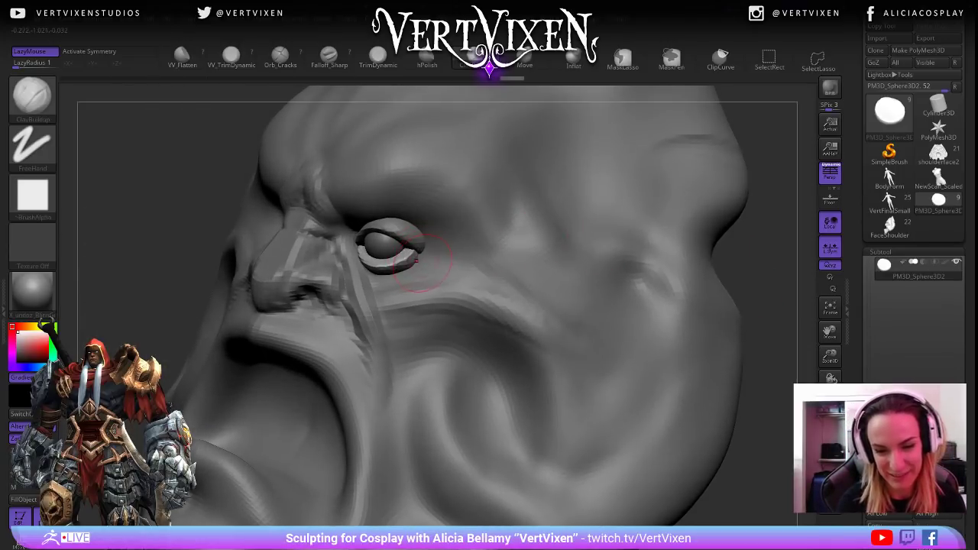
Pull the lower eyelid's outer corner into shape against the upper lid with the Move brush.
{"action": "key", "text": "b"}
{"action": "key", "text": "m"}
{"action": "key", "text": "v"}
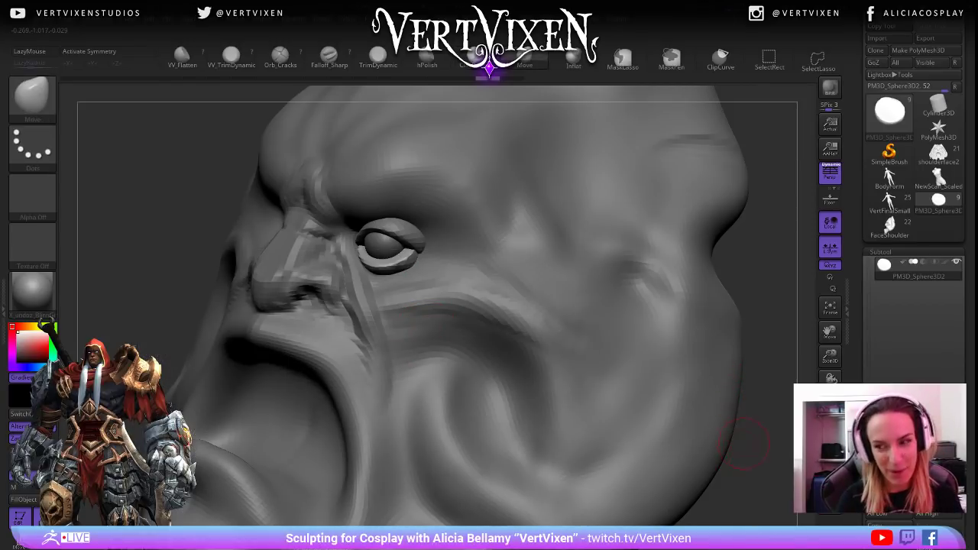
{"action": "left_click_drag", "start_coordinate": [742, 442], "coordinate": [688, 437]}
{"action": "left_click_drag", "start_coordinate": [421, 267], "coordinate": [410, 261]}
{"action": "right_click_drag", "start_coordinate": [425, 279], "coordinate": [405, 266]}
{"action": "left_click_drag", "start_coordinate": [404, 264], "coordinate": [413, 260], "text": "shift"}
{"action": "right_click_drag", "start_coordinate": [432, 229], "coordinate": [413, 229], "text": "shift"}
{"action": "mouse_move", "coordinate": [673, 344]}
{"action": "left_mouse_down", "text": "alt"}
{"action": "mouse_move", "coordinate": [660, 277]}
{"action": "mouse_move", "coordinate": [615, 294]}
{"action": "mouse_move", "coordinate": [642, 329]}
{"action": "mouse_move", "coordinate": [688, 302]}
{"action": "mouse_move", "coordinate": [668, 319]}
{"action": "mouse_move", "coordinate": [681, 338]}
{"action": "mouse_move", "coordinate": [695, 332]}
{"action": "mouse_move", "coordinate": [647, 434]}
{"action": "left_mouse_up", "text": "alt"}
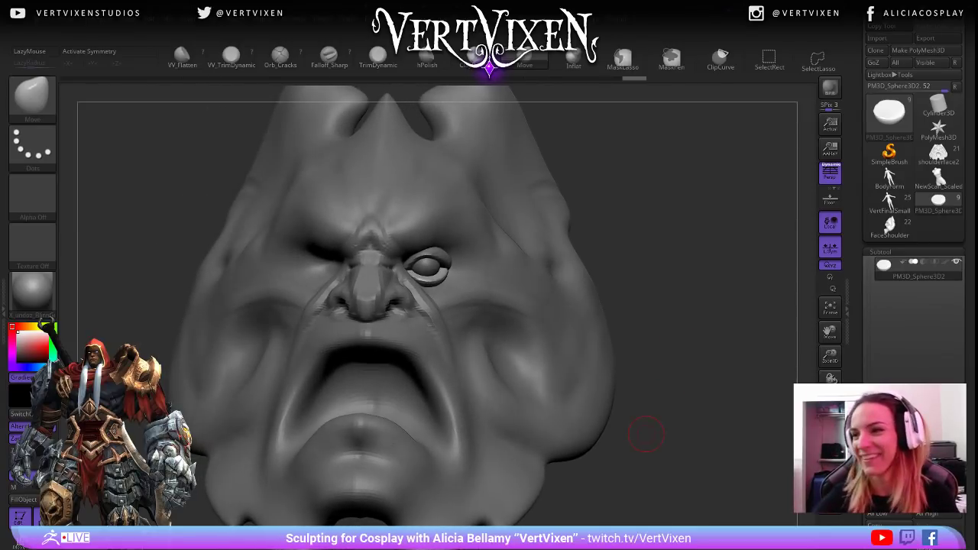
Merge the eyeball subtool PM3D_Sphere3D4 down with the two eyelid subtools PM3D_Sphere3D3 and PM3D_Sphere3D2.
{"action": "left_click_drag", "start_coordinate": [964, 34], "coordinate": [964, 51]}
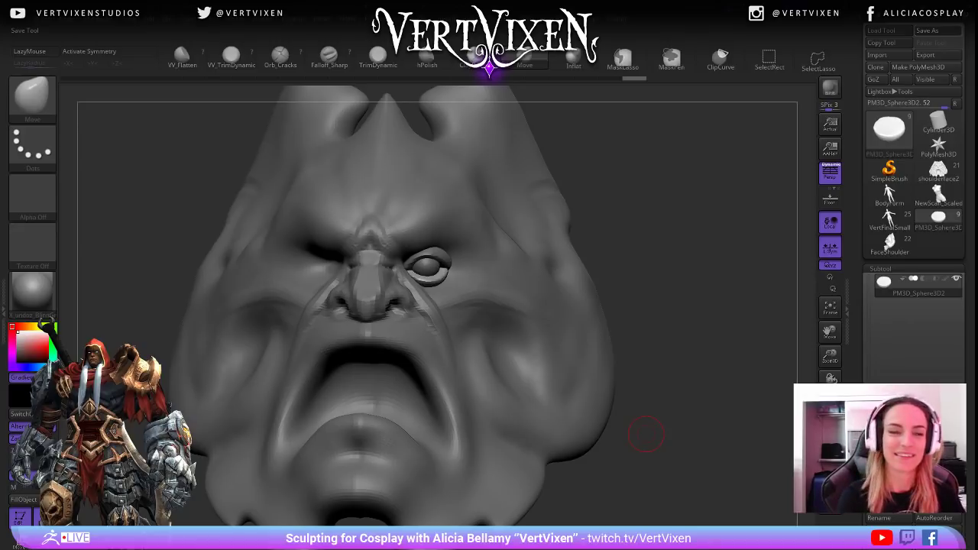
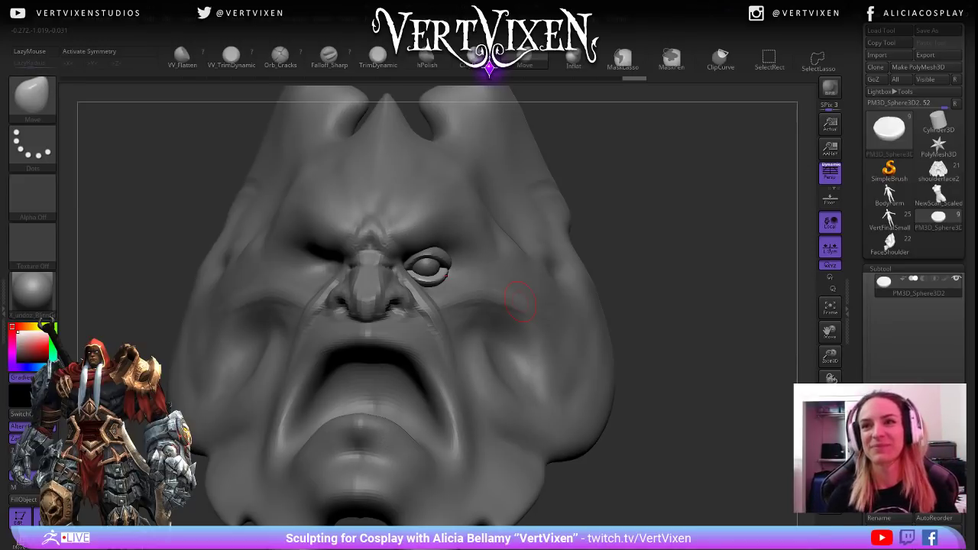
{"action": "left_click_drag", "start_coordinate": [641, 262], "coordinate": [696, 287]}
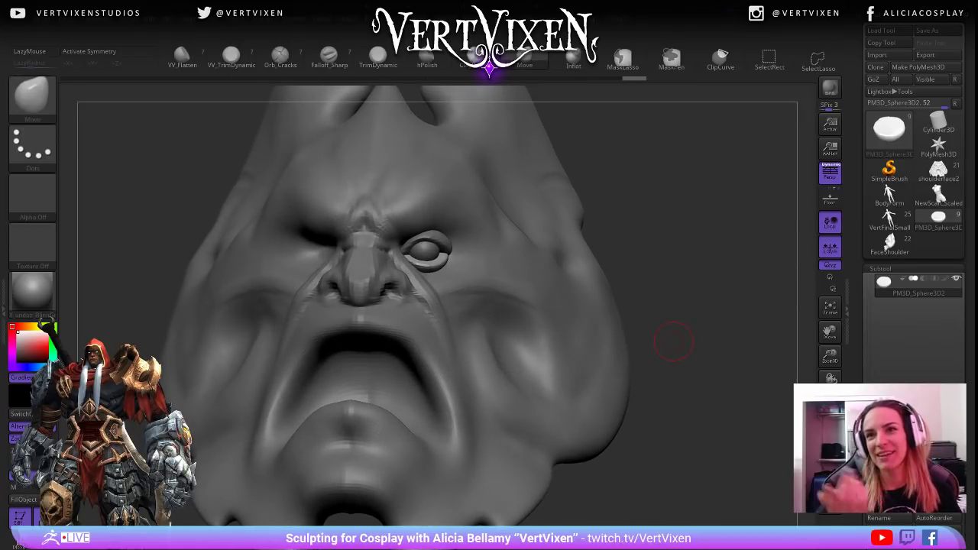
{"action": "left_click_drag", "start_coordinate": [637, 336], "coordinate": [734, 268]}
{"action": "scroll", "coordinate": [913, 321], "scroll_direction": "up", "scroll_amount": 3}
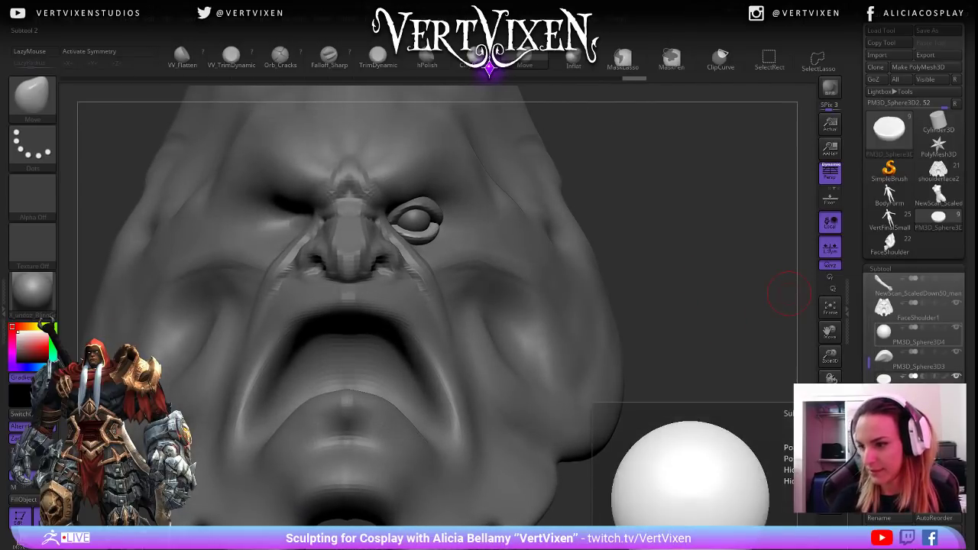
{"action": "left_click", "coordinate": [906, 334]}
{"action": "key", "text": "f"}
{"action": "left_click_drag", "start_coordinate": [619, 386], "coordinate": [594, 510]}
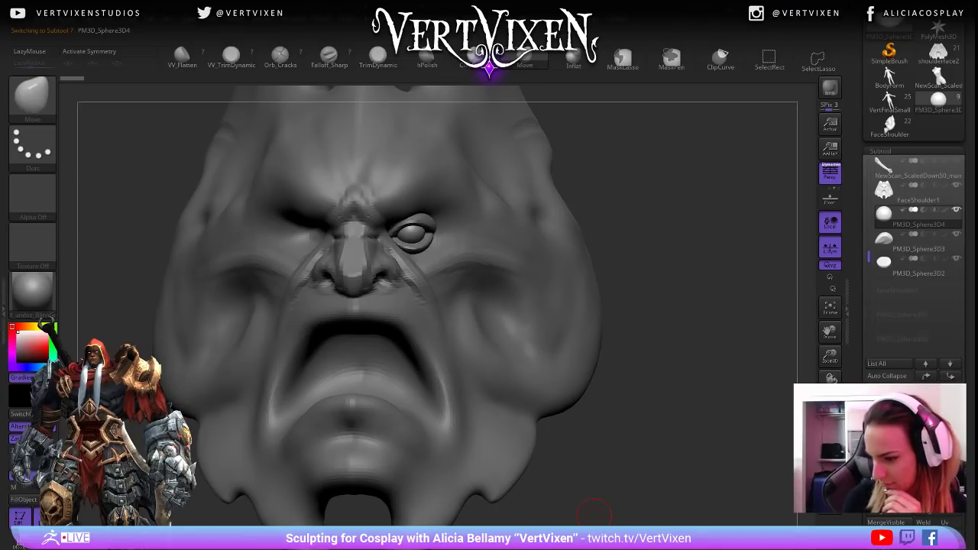
{"action": "left_click", "coordinate": [831, 373]}
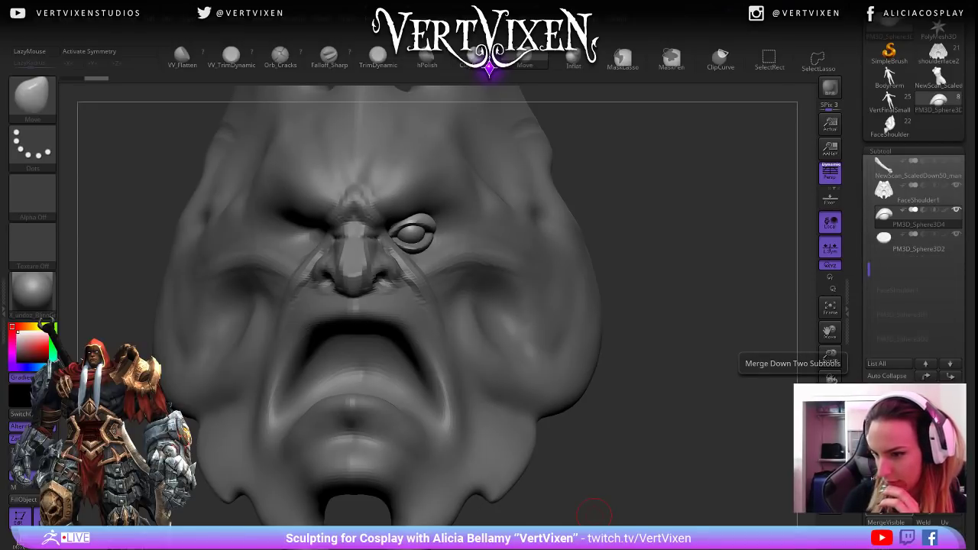
{"action": "left_click", "coordinate": [889, 510]}
Duplicate the merged eye subtool by copying and pasting it.
{"action": "mouse_move", "coordinate": [727, 428]}
{"action": "left_mouse_down"}
{"action": "mouse_move", "coordinate": [716, 437]}
{"action": "mouse_move", "coordinate": [713, 485]}
{"action": "mouse_move", "coordinate": [721, 465]}
{"action": "mouse_move", "coordinate": [682, 453]}
{"action": "left_mouse_up"}
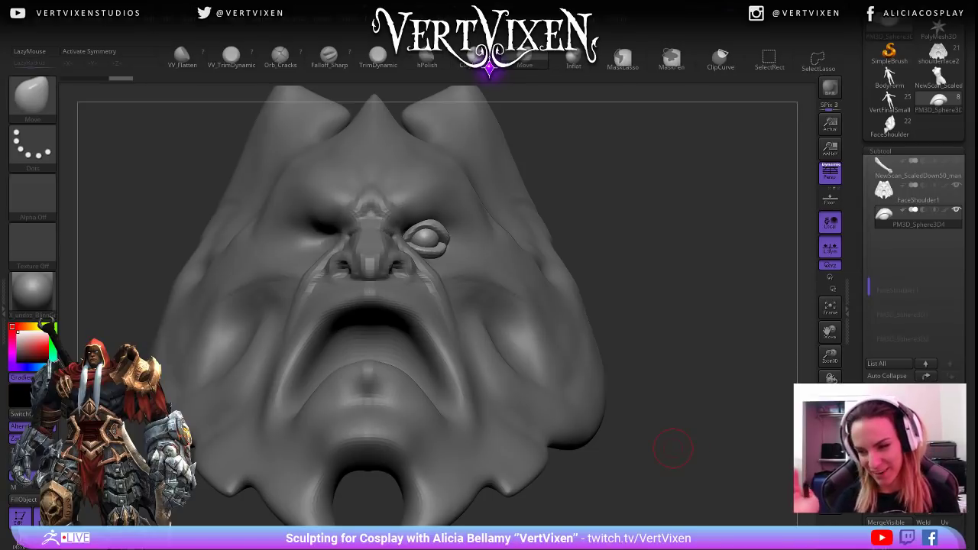
{"action": "key", "text": "ctrl+shift+c"}
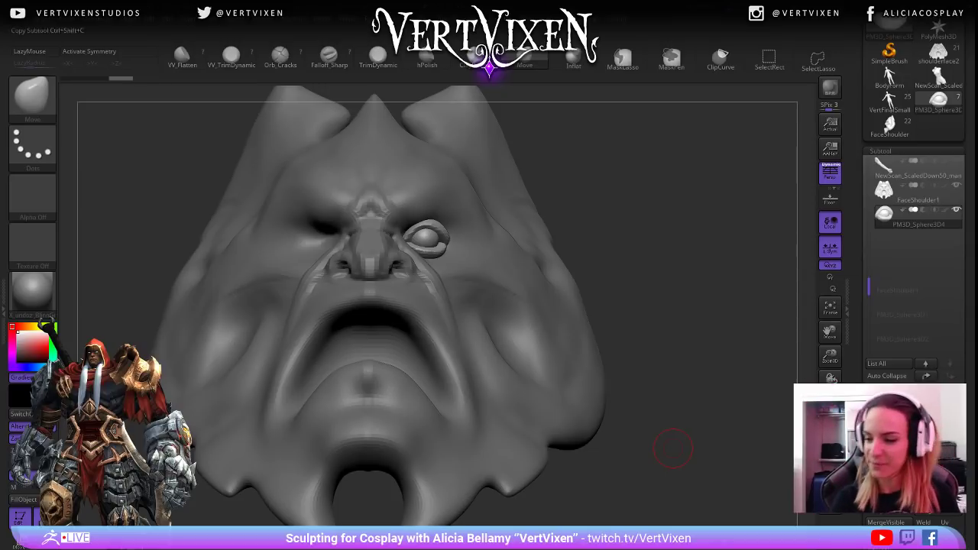
{"action": "key", "text": "ctrl+shift+v"}
{"action": "left_click_drag", "start_coordinate": [670, 443], "coordinate": [717, 403]}
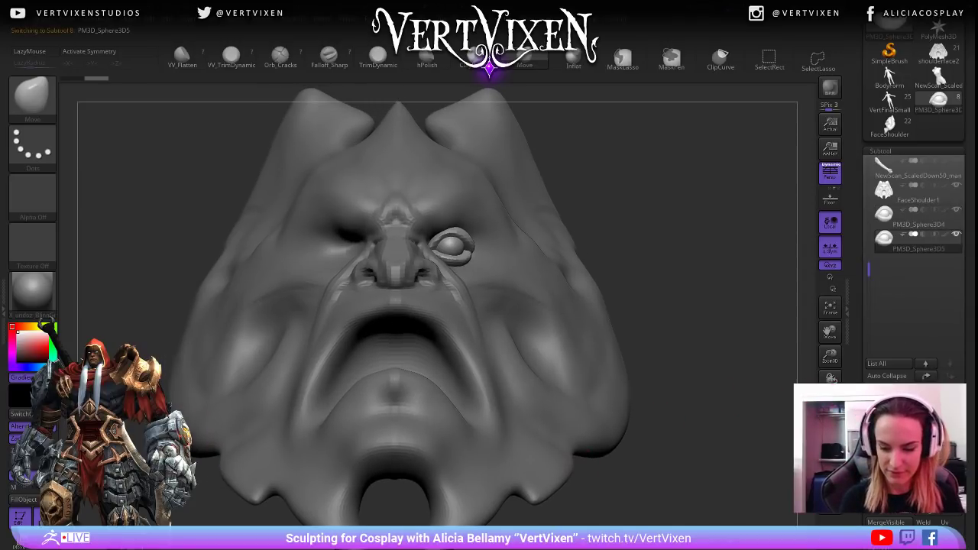
Mirror the PM3D_Sphere3D4 eye so its shape suits the opposite side of the face.
{"action": "left_click", "coordinate": [555, 429], "text": "alt"}
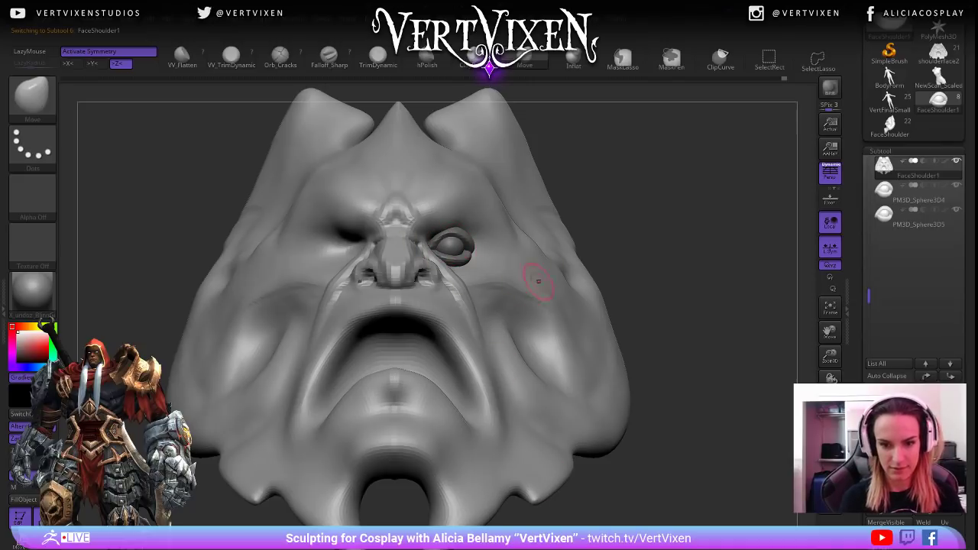
{"action": "right_click_drag", "start_coordinate": [442, 266], "coordinate": [426, 295]}
{"action": "left_click_drag", "start_coordinate": [698, 454], "coordinate": [681, 410], "text": "alt"}
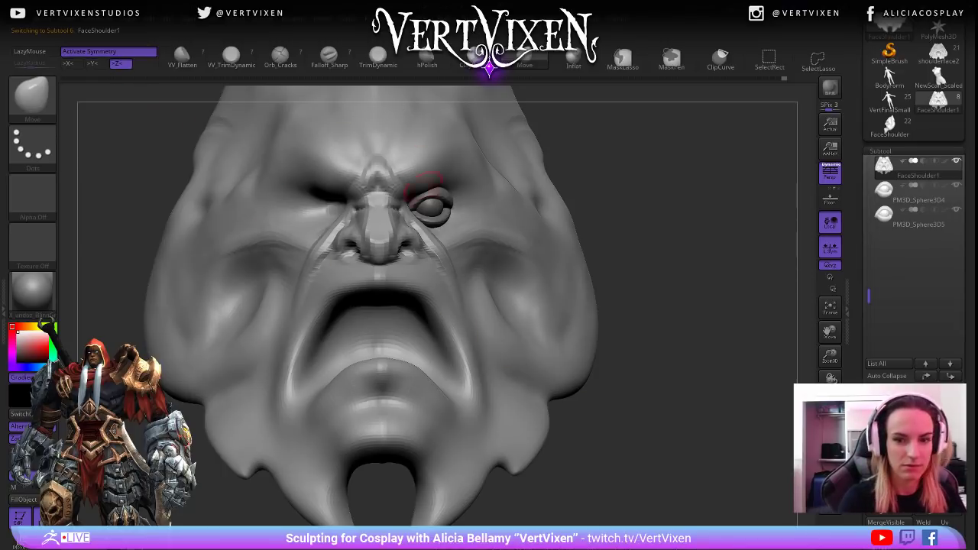
{"action": "left_click", "coordinate": [432, 205], "text": "alt"}
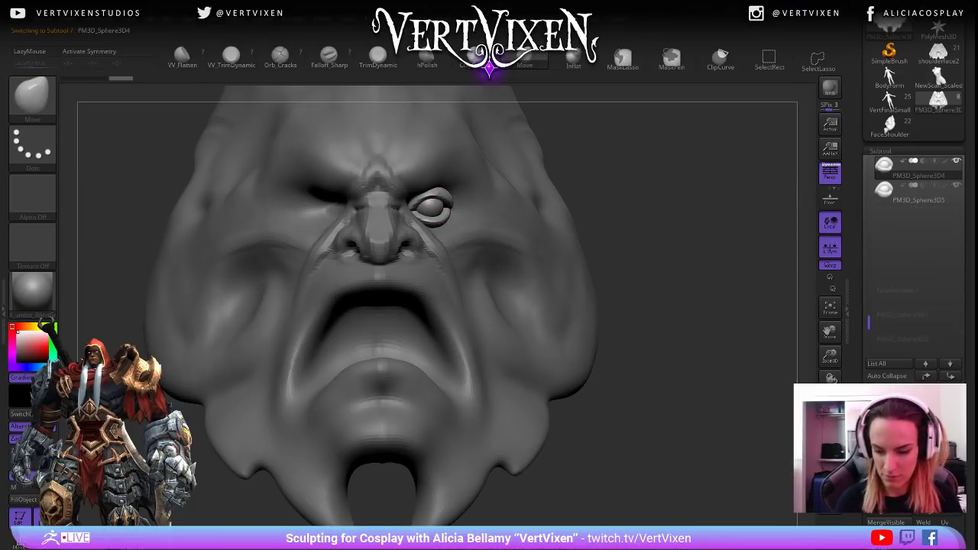
{"action": "left_click_drag", "start_coordinate": [453, 197], "coordinate": [425, 215], "text": "ctrl"}
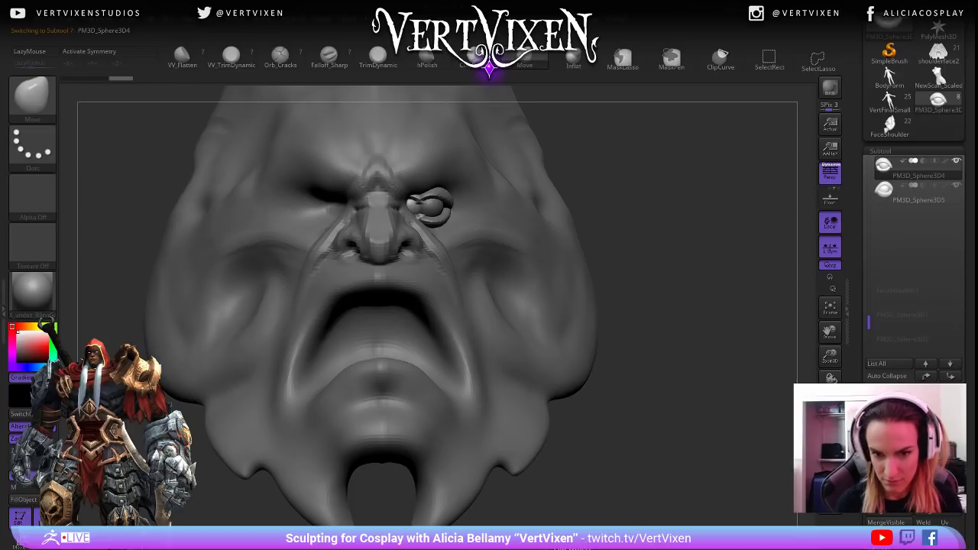
Move the mirrored eye straight across the nose into the opposite eye socket with the transform gizmo.
{"action": "key", "text": "w"}
{"action": "left_click_drag", "start_coordinate": [673, 230], "coordinate": [679, 13], "text": "alt"}
{"action": "key", "text": "f"}
{"action": "key", "text": "f"}
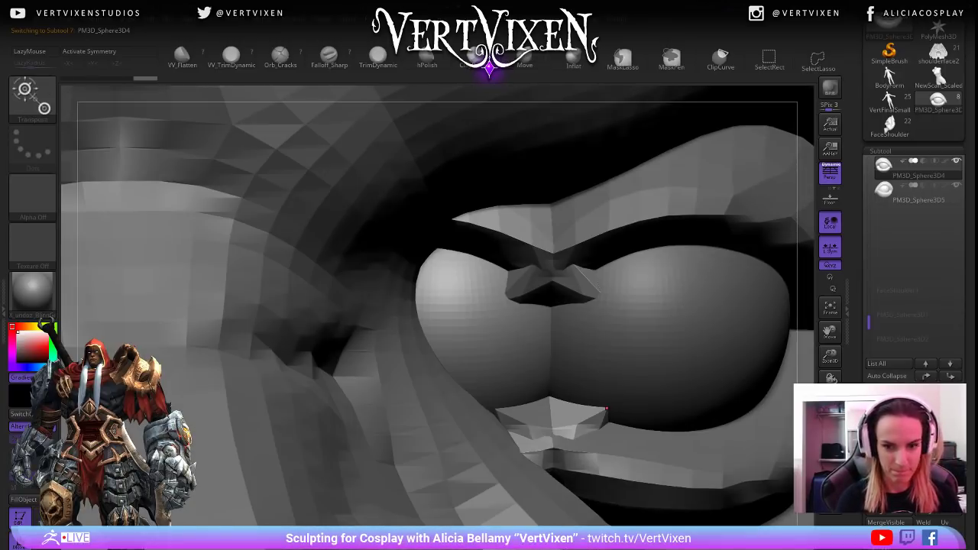
{"action": "left_click_drag", "start_coordinate": [688, 153], "coordinate": [688, 468], "text": "alt"}
{"action": "key", "text": "f"}
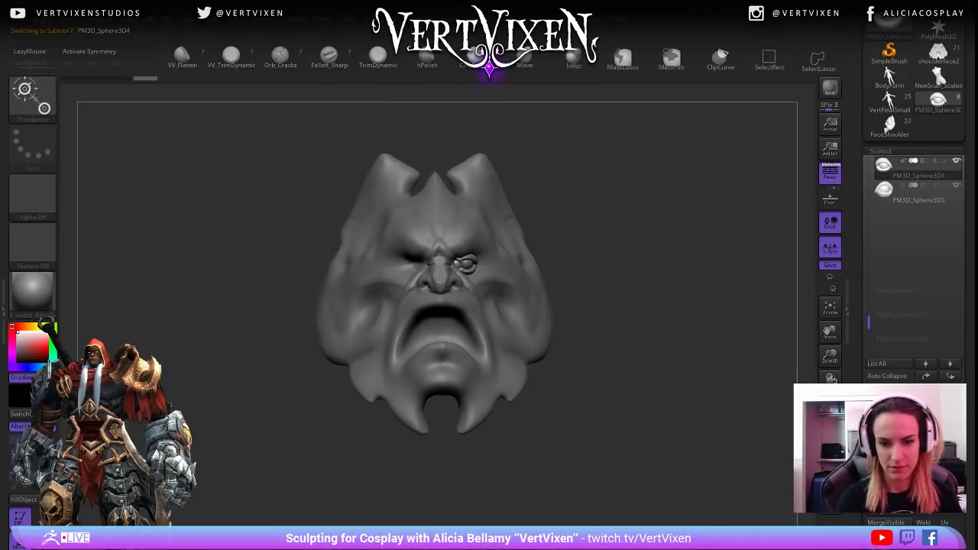
{"action": "left_click_drag", "start_coordinate": [688, 398], "coordinate": [633, 275], "text": "alt"}
{"action": "left_click", "coordinate": [391, 492]}
{"action": "left_click_drag", "start_coordinate": [657, 183], "coordinate": [685, 455], "text": "alt"}
{"action": "left_click_drag", "start_coordinate": [432, 302], "coordinate": [349, 302]}
{"action": "right_click_drag", "start_coordinate": [373, 305], "coordinate": [361, 295], "text": "alt"}
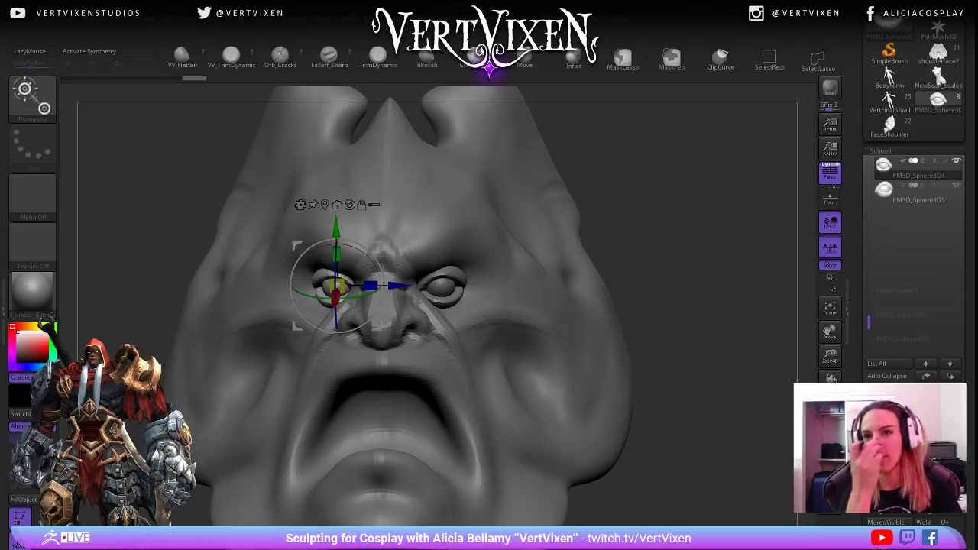
{"action": "left_click_drag", "start_coordinate": [688, 306], "coordinate": [712, 298]}
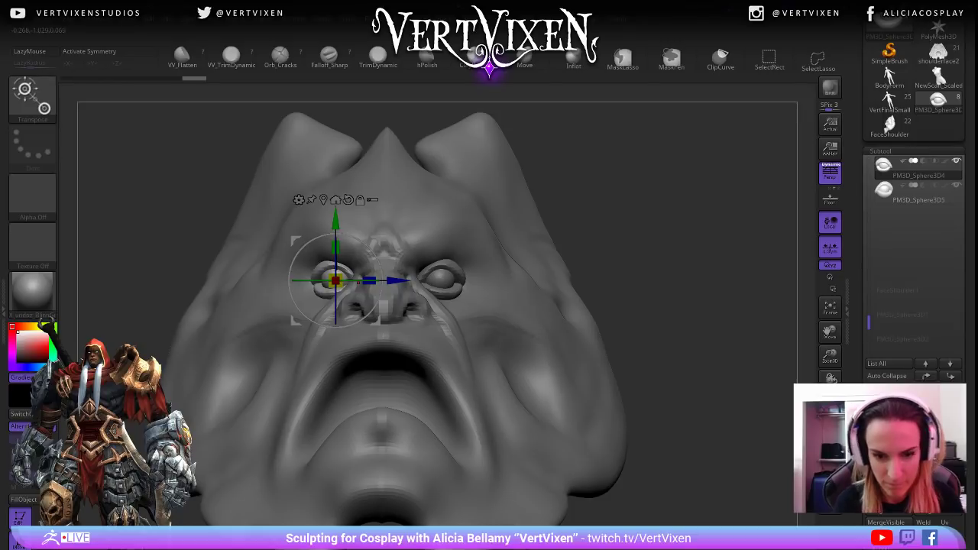
Nudge the mirrored eye slightly away from the nose and check both eyes with the Move brush active.
{"action": "left_click_drag", "start_coordinate": [396, 281], "coordinate": [392, 280]}
{"action": "left_click_drag", "start_coordinate": [710, 298], "coordinate": [708, 340]}
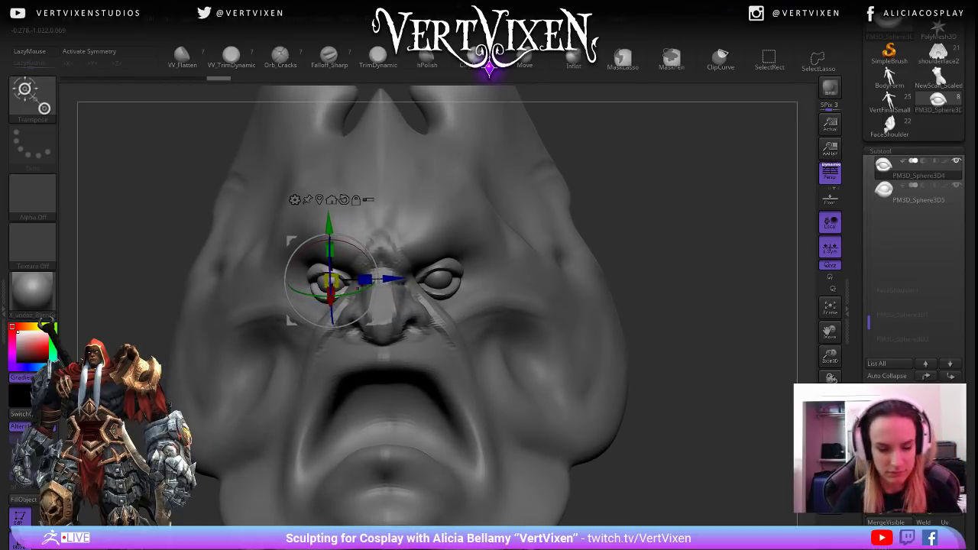
{"action": "key", "text": "b"}
{"action": "key", "text": "m"}
{"action": "key", "text": "v"}
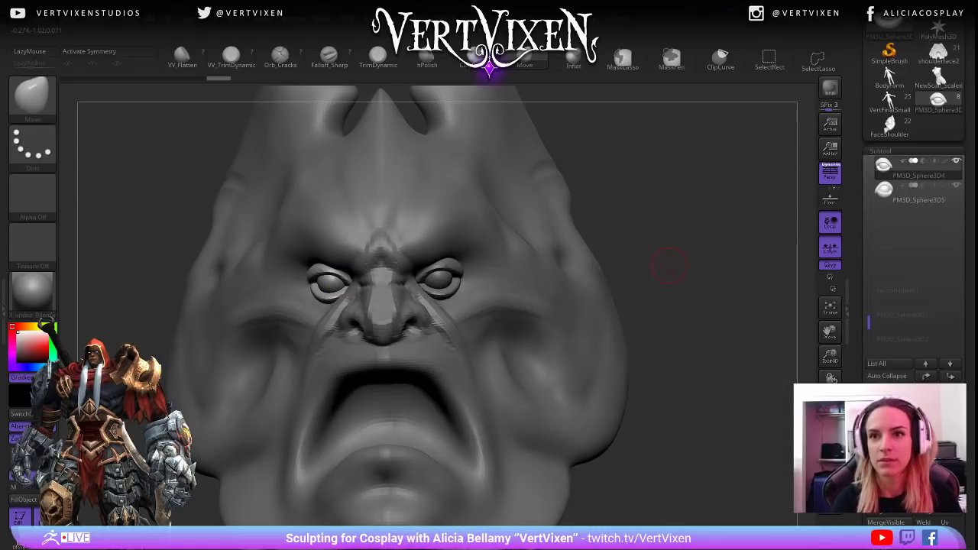
{"action": "left_click_drag", "start_coordinate": [671, 266], "coordinate": [668, 239]}
{"action": "right_click_drag", "start_coordinate": [668, 239], "coordinate": [662, 277], "text": "ctrl"}
{"action": "left_click_drag", "start_coordinate": [662, 277], "coordinate": [656, 337]}
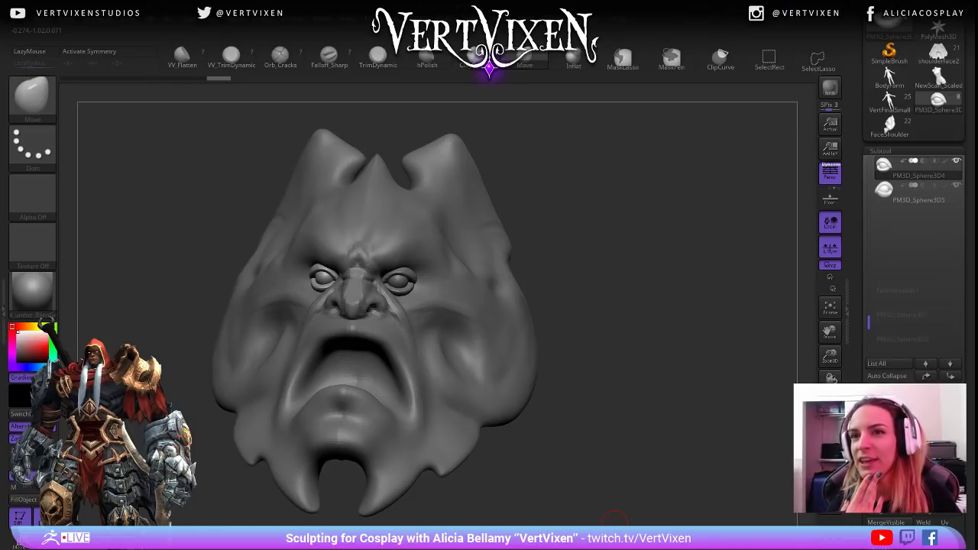
{"action": "left_click_drag", "start_coordinate": [638, 253], "coordinate": [637, 280]}
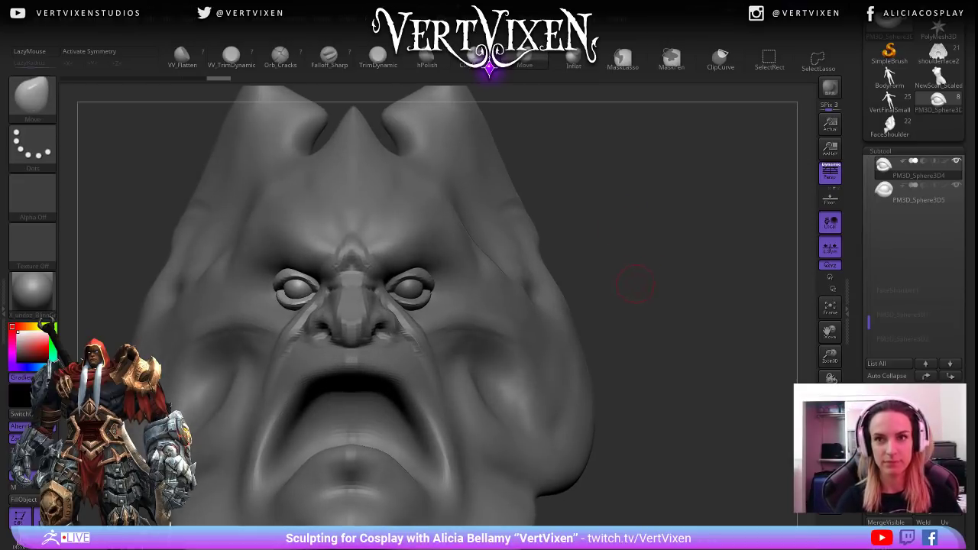
Merge the eye subtool PM3D_Sphere3D4 down with PM3D_Sphere3D5 and duplicate the combined pair of eyes.
{"action": "left_click", "coordinate": [416, 289], "text": "alt"}
{"action": "left_click_drag", "start_coordinate": [591, 259], "coordinate": [628, 351], "text": "alt"}
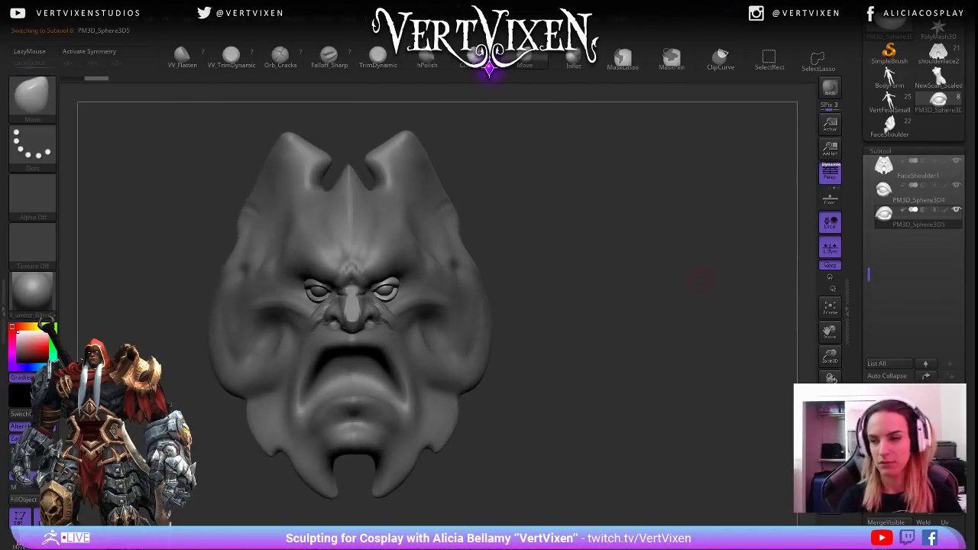
{"action": "mouse_move", "coordinate": [711, 290]}
{"action": "left_mouse_down"}
{"action": "mouse_move", "coordinate": [629, 349]}
{"action": "mouse_move", "coordinate": [657, 337]}
{"action": "left_mouse_up"}
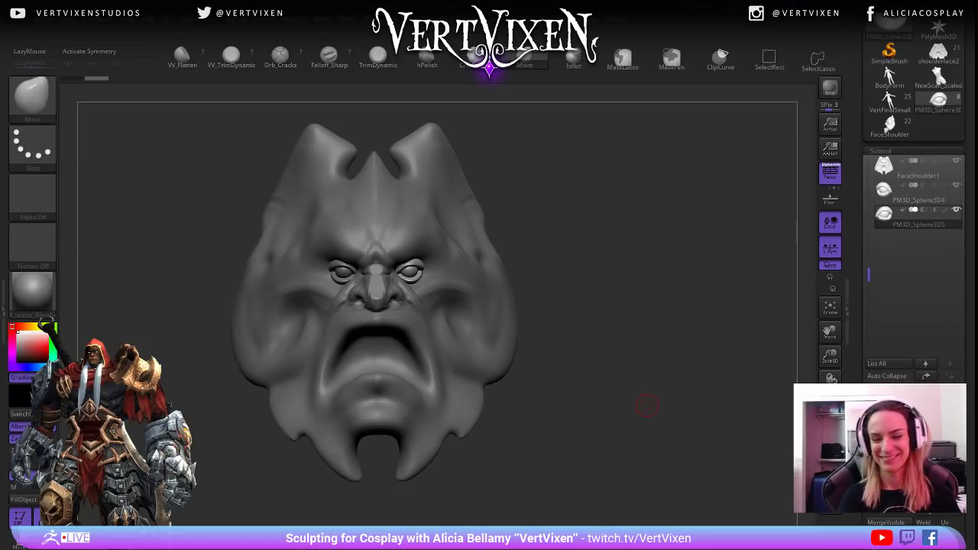
{"action": "left_click", "coordinate": [917, 193]}
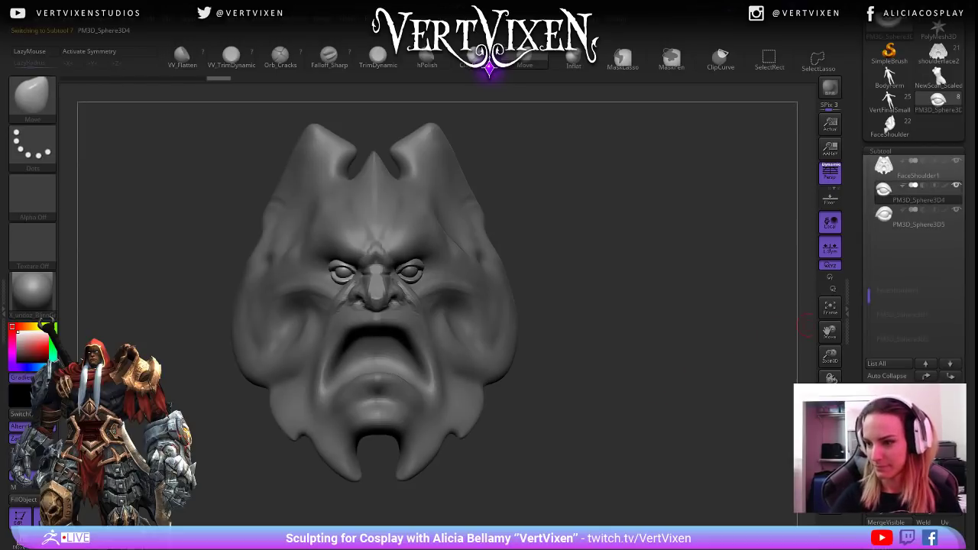
{"action": "left_click", "coordinate": [887, 498]}
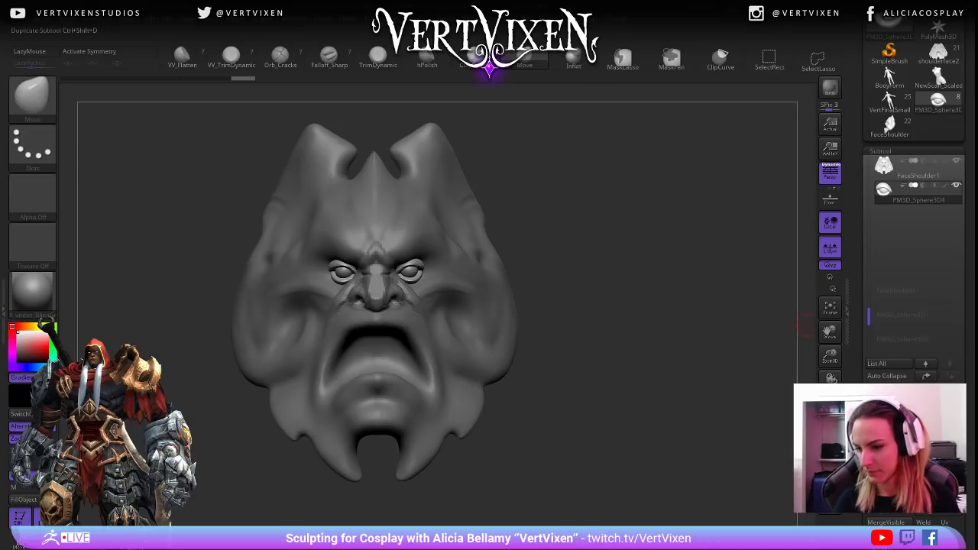
{"action": "left_click", "coordinate": [830, 353]}
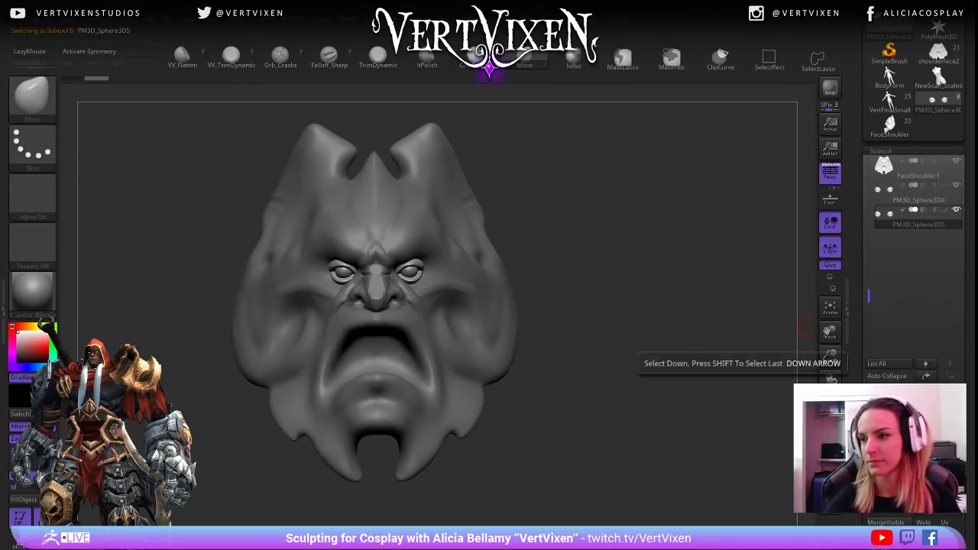
Split the duplicated pair of eyes into separate subtools by polygroup with Groups Split.
{"action": "mouse_move", "coordinate": [654, 308]}
{"action": "left_mouse_down", "text": "alt"}
{"action": "mouse_move", "coordinate": [636, 237]}
{"action": "mouse_move", "coordinate": [644, 294]}
{"action": "left_mouse_up", "text": "alt"}
{"action": "key", "text": "shift+f"}
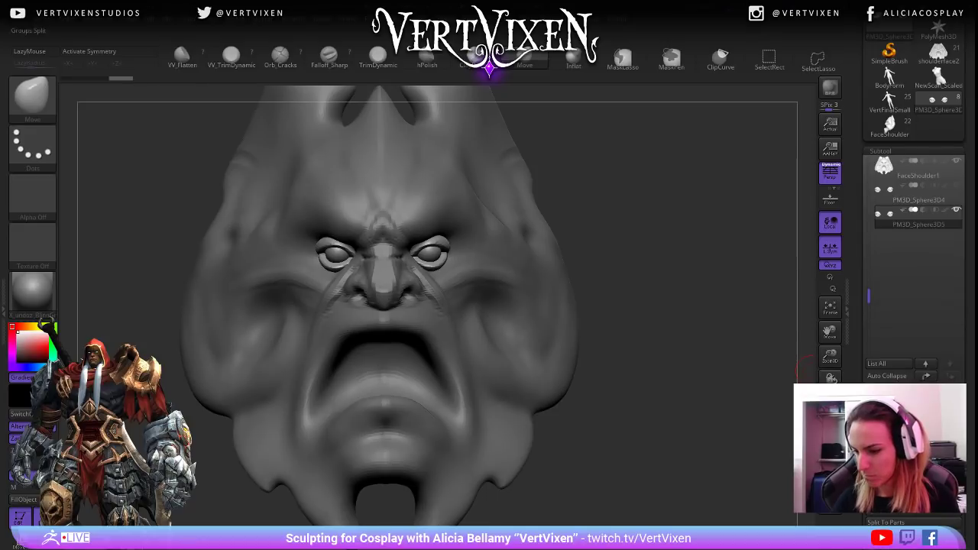
{"action": "left_click", "coordinate": [831, 378]}
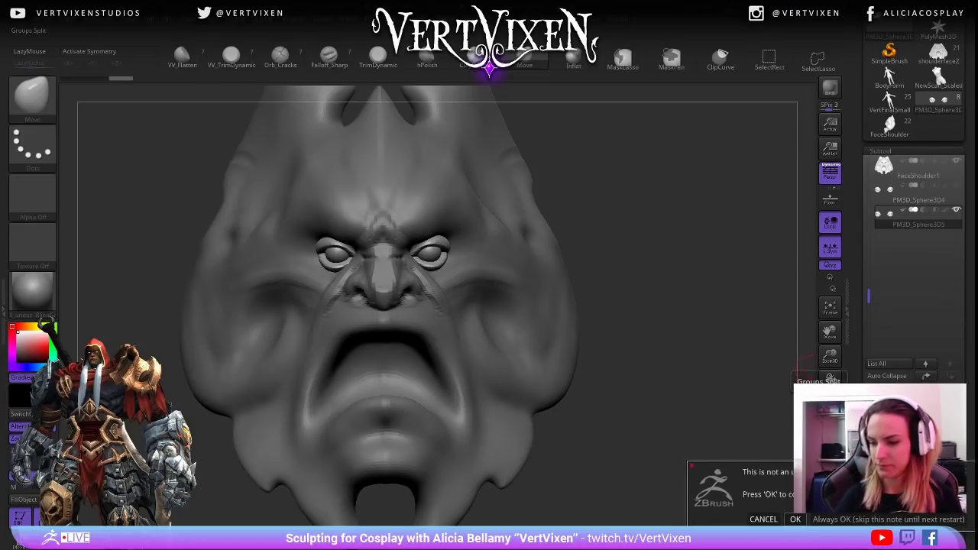
{"action": "left_click", "coordinate": [796, 519]}
{"action": "mouse_move", "coordinate": [649, 264]}
{"action": "left_mouse_down"}
{"action": "mouse_move", "coordinate": [687, 305]}
{"action": "mouse_move", "coordinate": [694, 279]}
{"action": "mouse_move", "coordinate": [757, 193]}
{"action": "left_mouse_up"}
Load the earlier version of the face tool with its single eye in separate eyeball and eyelid subtools.
{"action": "left_click_drag", "start_coordinate": [967, 138], "coordinate": [967, 212]}
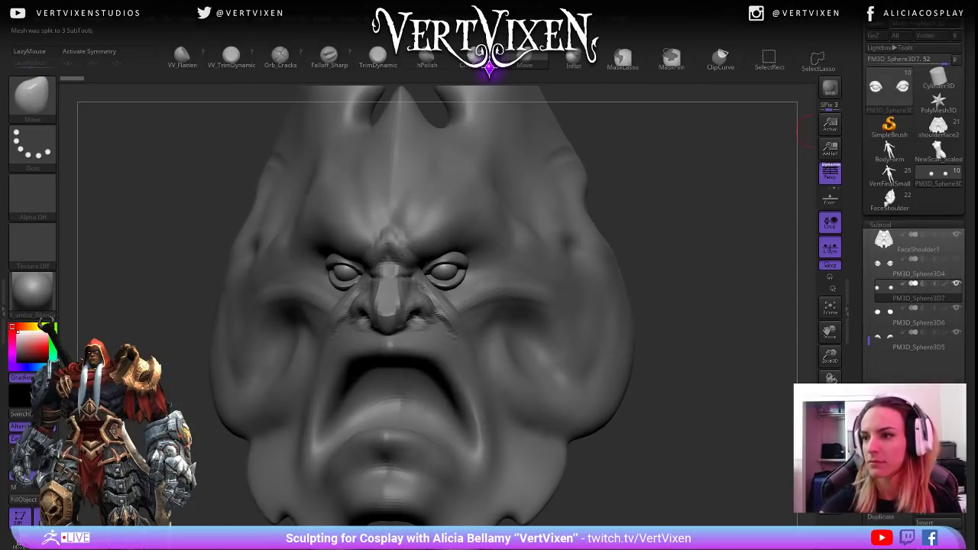
{"action": "left_click_drag", "start_coordinate": [967, 138], "coordinate": [967, 184]}
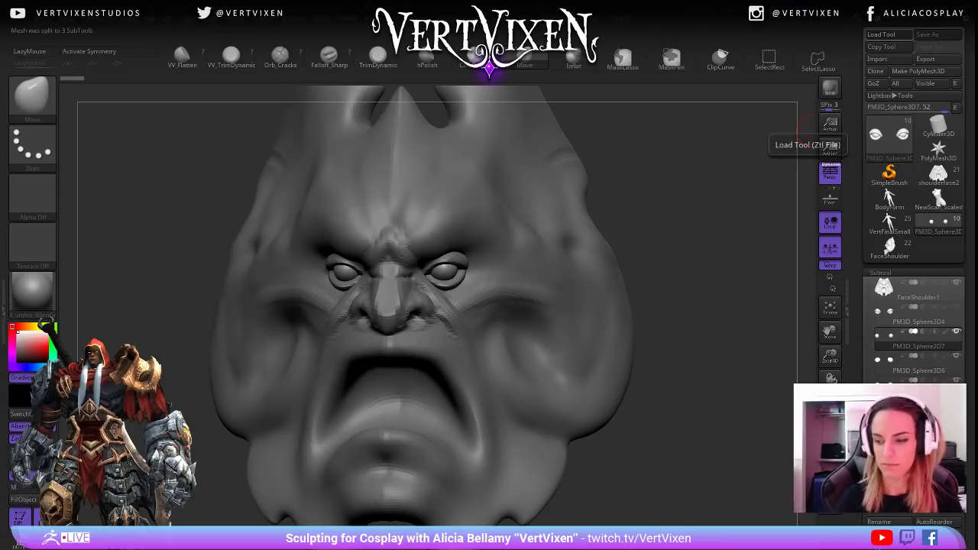
{"action": "key", "text": "ctrl+z"}
{"action": "left_click_drag", "start_coordinate": [688, 290], "coordinate": [705, 310], "text": "shift"}
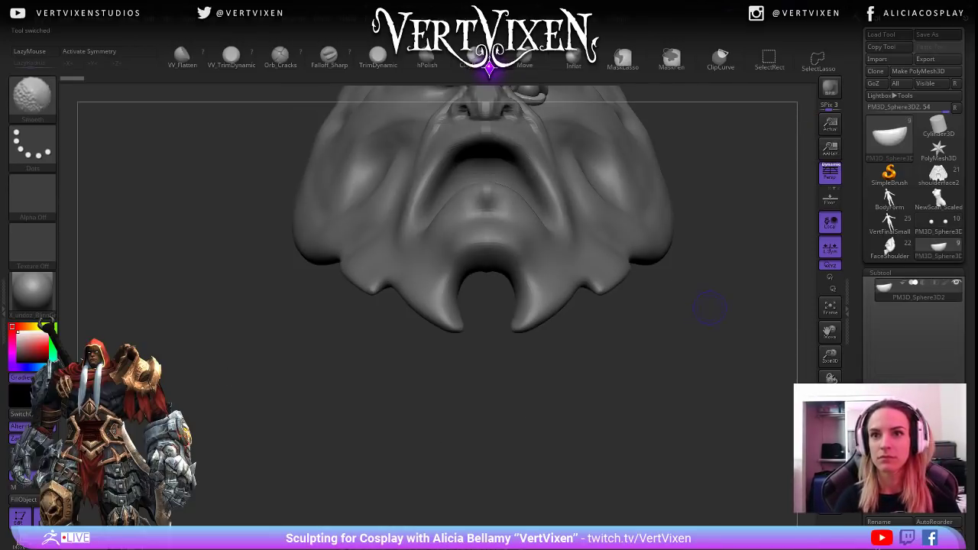
{"action": "mouse_move", "coordinate": [669, 345]}
{"action": "left_mouse_down", "text": "alt"}
{"action": "mouse_move", "coordinate": [634, 389]}
{"action": "mouse_move", "coordinate": [640, 403]}
{"action": "left_mouse_up", "text": "alt"}
{"action": "key", "text": "f"}
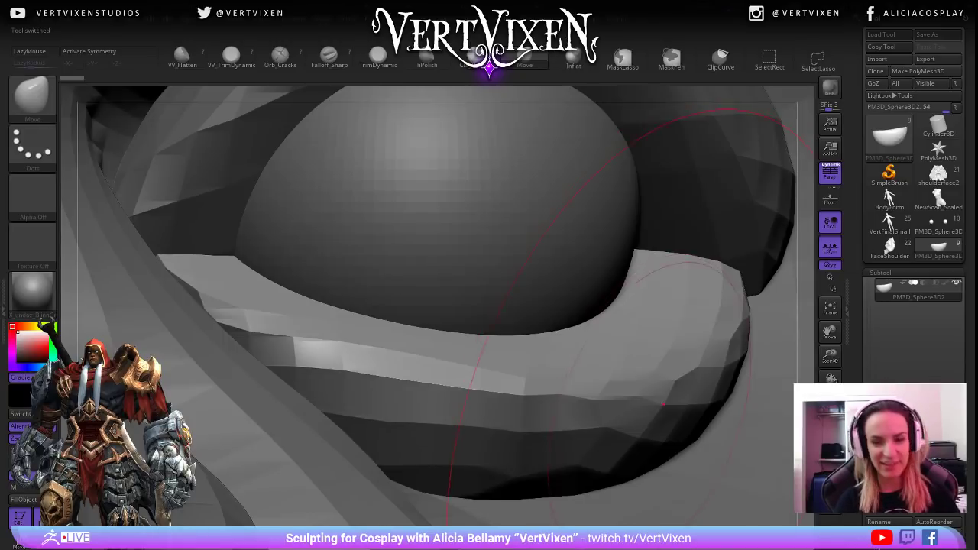
{"action": "key", "text": "f"}
{"action": "right_click", "coordinate": [630, 298]}
{"action": "left_click_drag", "start_coordinate": [706, 272], "coordinate": [684, 269], "text": "alt"}
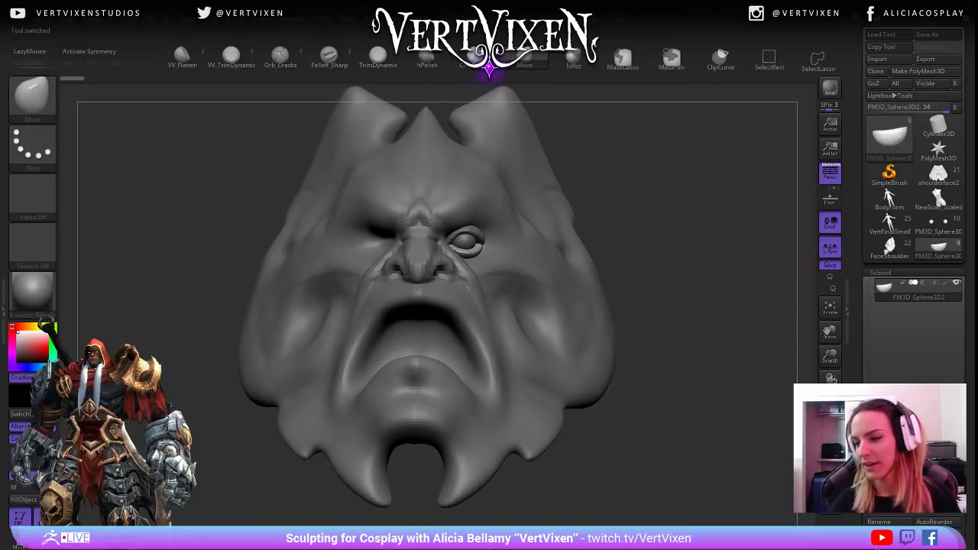
Merge the eyeball PM3D_Sphere3D4 down with both eyelid subtools, PM3D_Sphere3D3 and PM3D_Sphere3D2.
{"action": "scroll", "coordinate": [917, 327], "scroll_direction": "up", "scroll_amount": 3}
{"action": "left_click", "coordinate": [909, 314]}
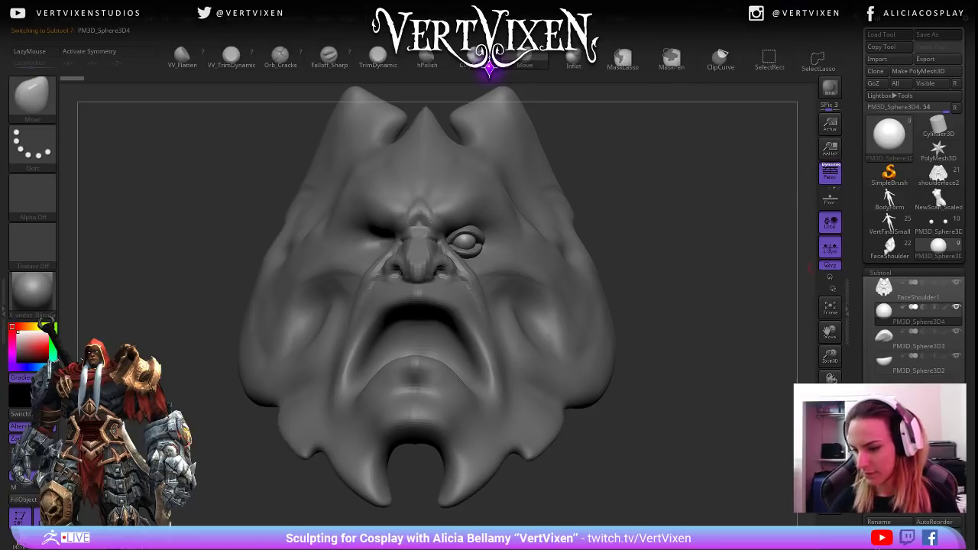
{"action": "scroll", "coordinate": [914, 229], "scroll_direction": "down", "scroll_amount": 5}
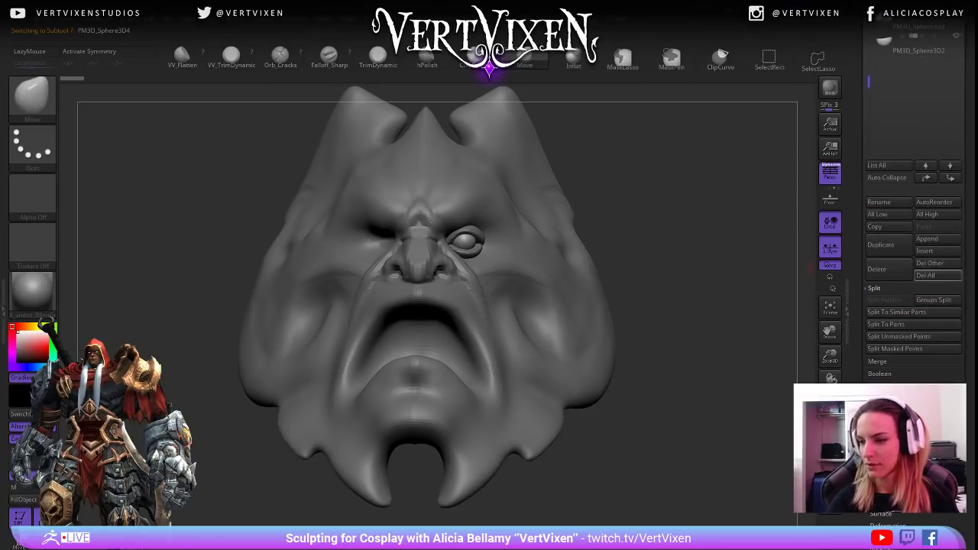
{"action": "left_click", "coordinate": [878, 361]}
{"action": "left_click", "coordinate": [885, 312]}
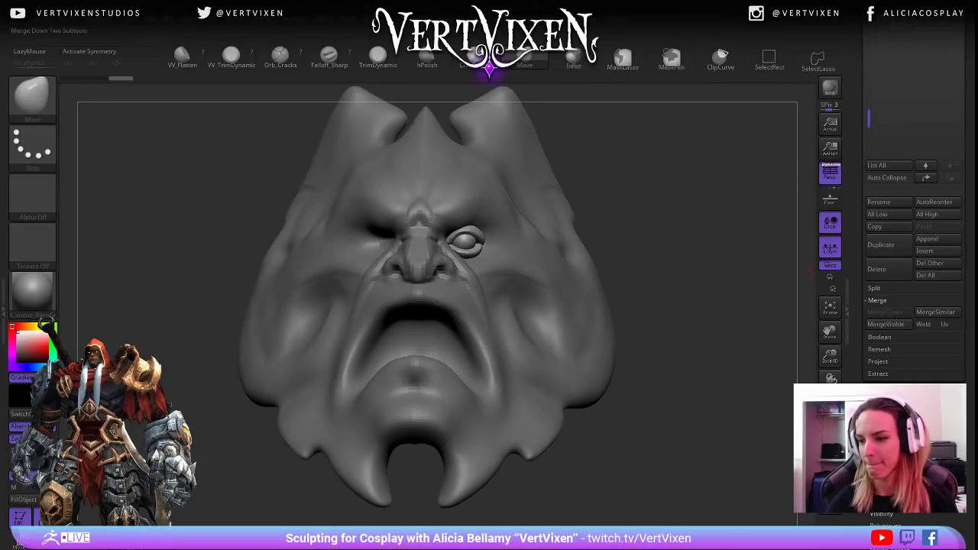
Turn off local symmetry for the merged eye and switch to the ClayBuildup brush.
{"action": "left_click_drag", "start_coordinate": [732, 318], "coordinate": [731, 399], "text": "alt"}
{"action": "mouse_move", "coordinate": [708, 448]}
{"action": "left_mouse_down", "text": "alt"}
{"action": "mouse_move", "coordinate": [717, 418]}
{"action": "mouse_move", "coordinate": [729, 434]}
{"action": "left_mouse_up", "text": "alt"}
{"action": "key", "text": "w"}
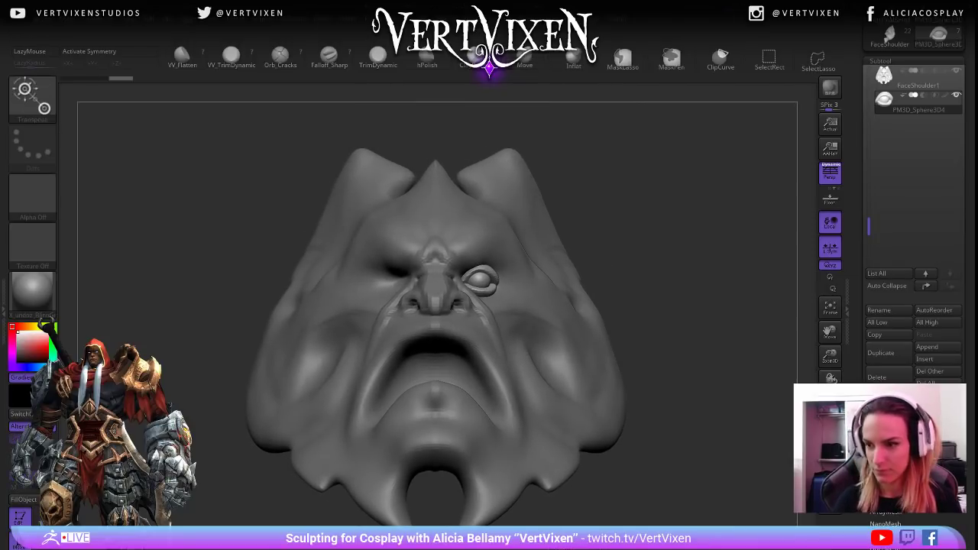
{"action": "left_click", "coordinate": [830, 247]}
{"action": "left_click_drag", "start_coordinate": [724, 321], "coordinate": [691, 262]}
{"action": "key", "text": "f"}
{"action": "key", "text": "f"}
{"action": "key", "text": "f"}
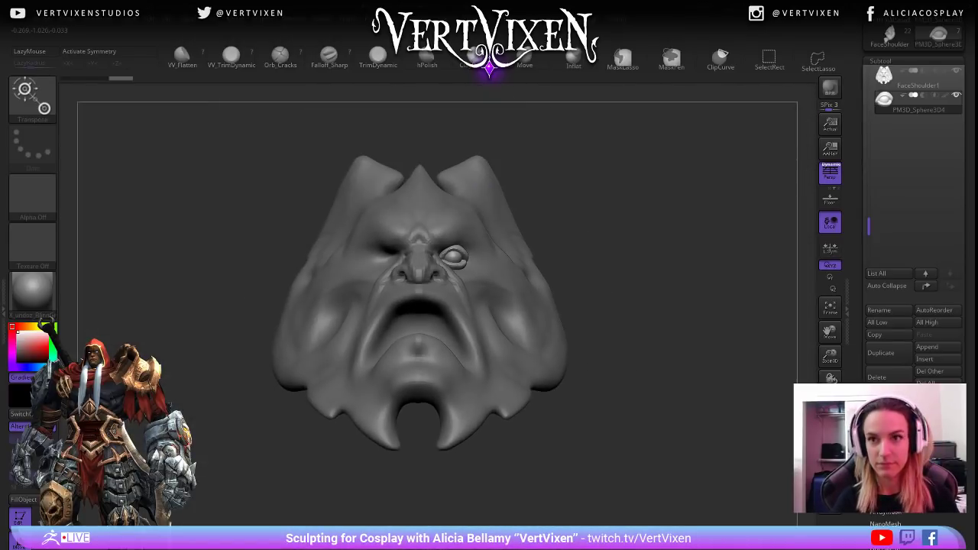
{"action": "key", "text": "b"}
{"action": "key", "text": "c"}
{"action": "key", "text": "b"}
{"action": "mouse_move", "coordinate": [653, 395]}
{"action": "left_mouse_down"}
{"action": "mouse_move", "coordinate": [662, 470]}
{"action": "mouse_move", "coordinate": [650, 395]}
{"action": "left_mouse_up"}
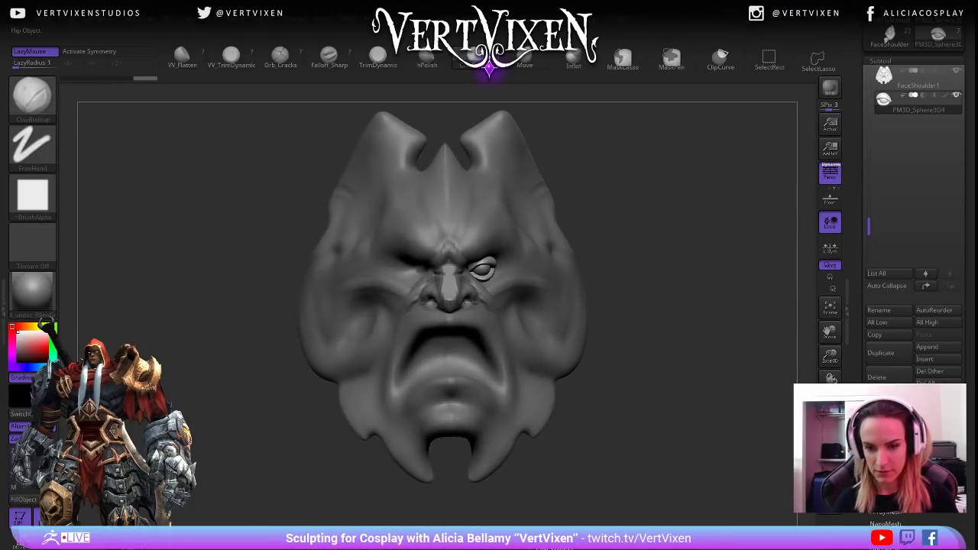
Compare the face with perspective distortion off and on, leaving perspective enabled.
{"action": "left_click_drag", "start_coordinate": [829, 332], "coordinate": [824, 356]}
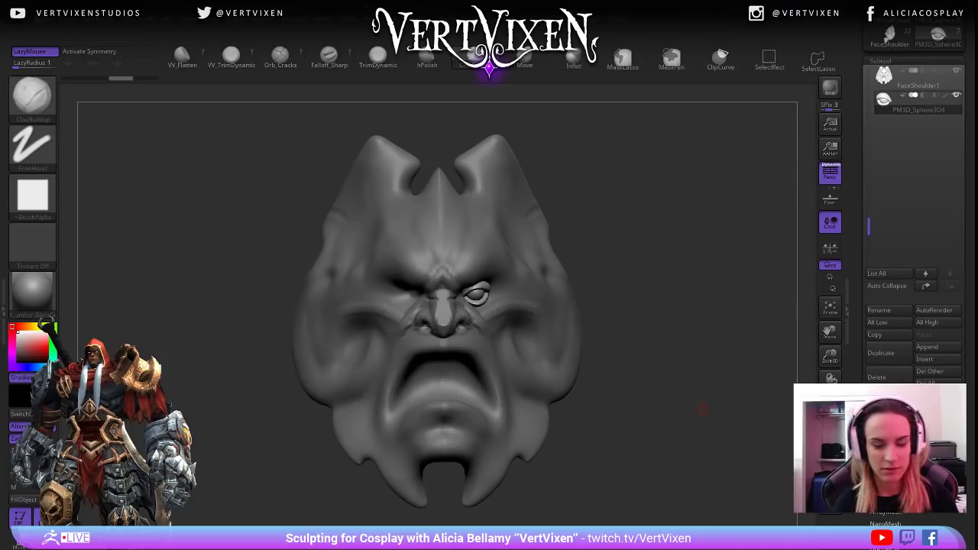
{"action": "left_click", "coordinate": [830, 173]}
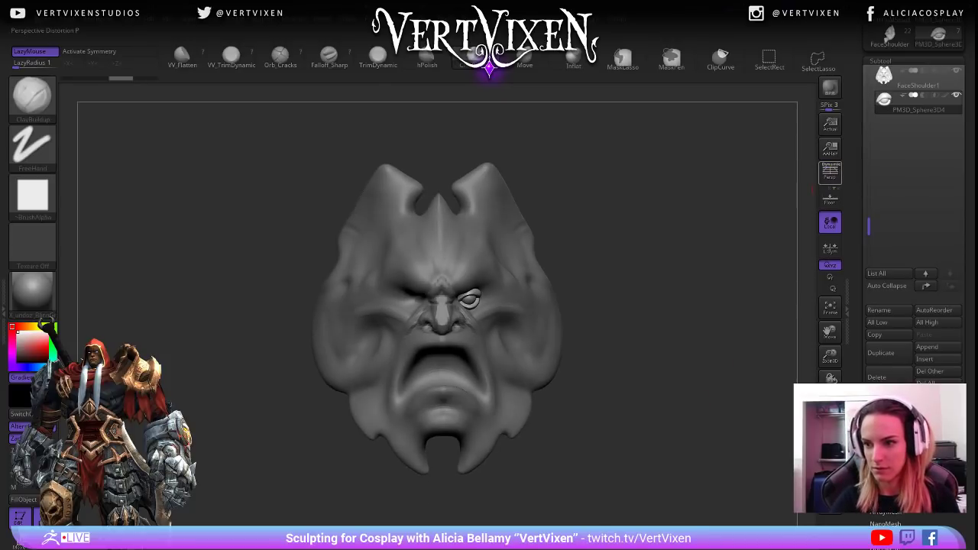
{"action": "left_click", "coordinate": [830, 173]}
{"action": "left_click", "coordinate": [830, 173]}
{"action": "left_click", "coordinate": [830, 172]}
{"action": "left_click", "coordinate": [830, 173]}
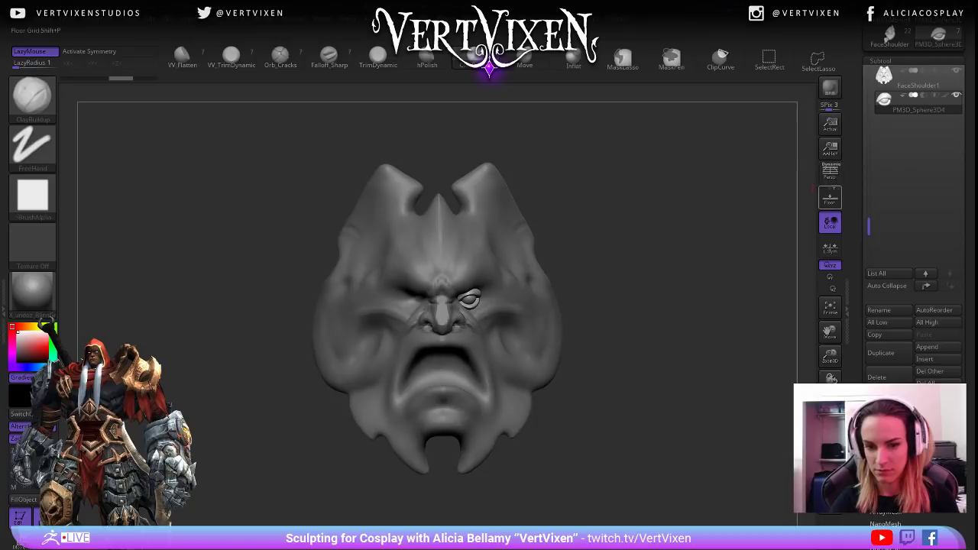
{"action": "mouse_move", "coordinate": [764, 230]}
{"action": "left_mouse_down"}
{"action": "mouse_move", "coordinate": [687, 245]}
{"action": "mouse_move", "coordinate": [764, 214]}
{"action": "left_mouse_up"}
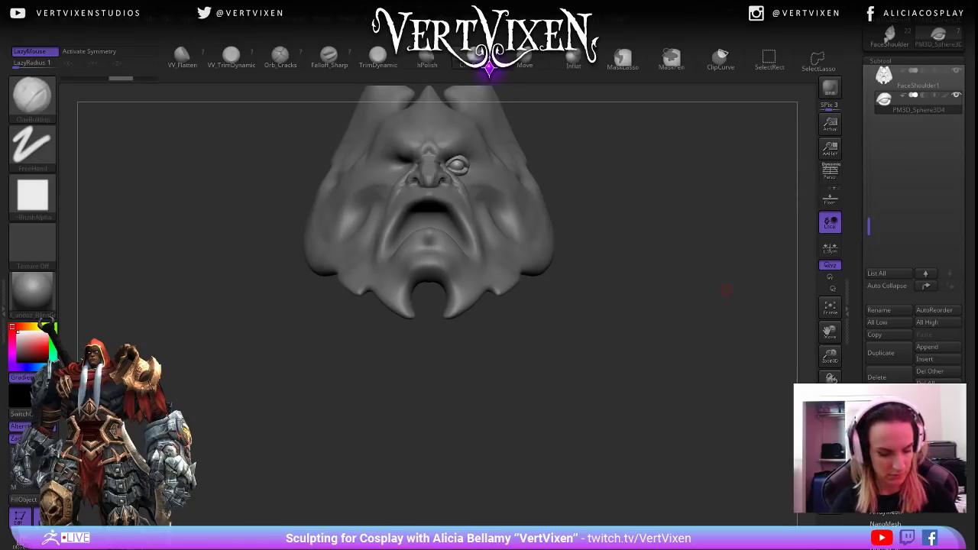
{"action": "left_click", "coordinate": [830, 172]}
{"action": "left_click", "coordinate": [830, 172]}
{"action": "left_click_drag", "start_coordinate": [764, 264], "coordinate": [765, 284]}
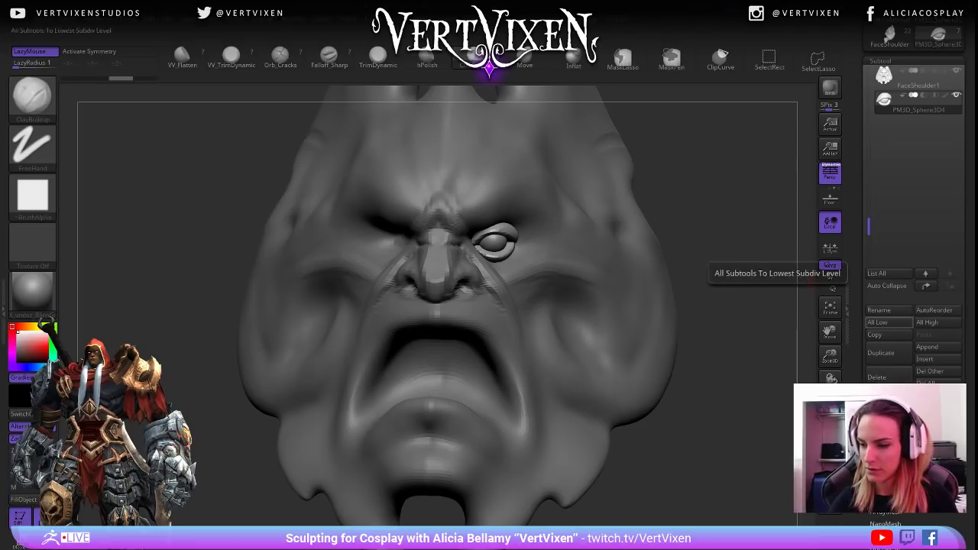
Duplicate the merged eye PM3D_Sphere3D4 and mirror the copy for the opposite side of the face.
{"action": "left_click", "coordinate": [880, 352]}
{"action": "left_click_drag", "start_coordinate": [772, 390], "coordinate": [791, 354]}
{"action": "mouse_move", "coordinate": [688, 406]}
{"action": "left_mouse_down", "text": "alt"}
{"action": "mouse_move", "coordinate": [692, 415]}
{"action": "mouse_move", "coordinate": [673, 436]}
{"action": "mouse_move", "coordinate": [691, 456]}
{"action": "left_mouse_up", "text": "alt"}
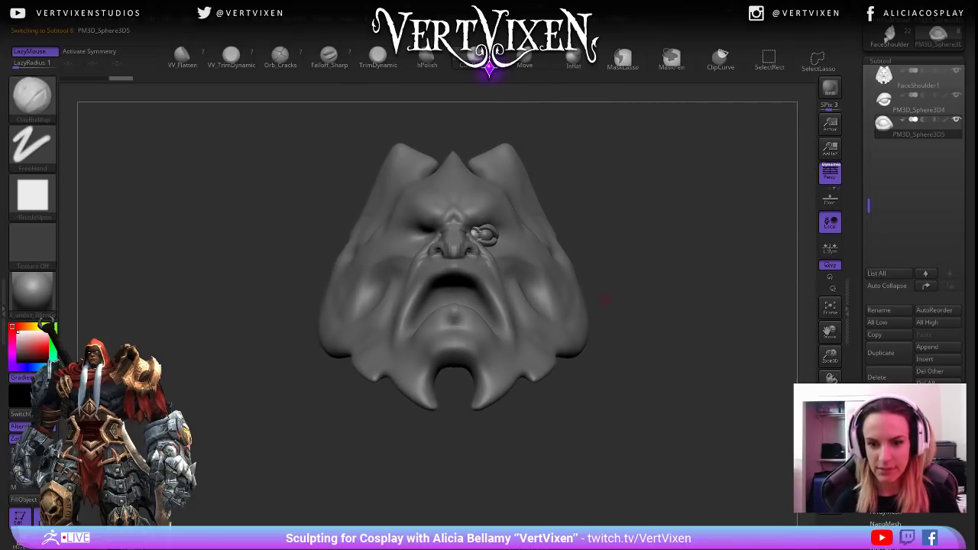
Show the floor grid to examine the face's position relative to it, and hide the grid again.
{"action": "mouse_move", "coordinate": [658, 280]}
{"action": "left_mouse_down"}
{"action": "mouse_move", "coordinate": [670, 277]}
{"action": "mouse_move", "coordinate": [680, 293]}
{"action": "mouse_move", "coordinate": [662, 277]}
{"action": "mouse_move", "coordinate": [667, 316]}
{"action": "left_mouse_up"}
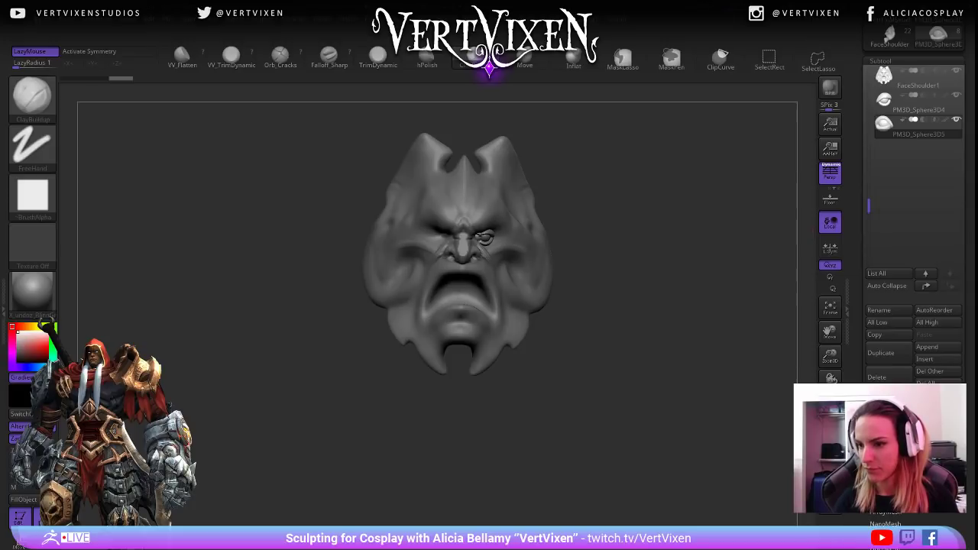
{"action": "left_click", "coordinate": [830, 197]}
{"action": "right_click_drag", "start_coordinate": [687, 321], "coordinate": [626, 190], "text": "ctrl"}
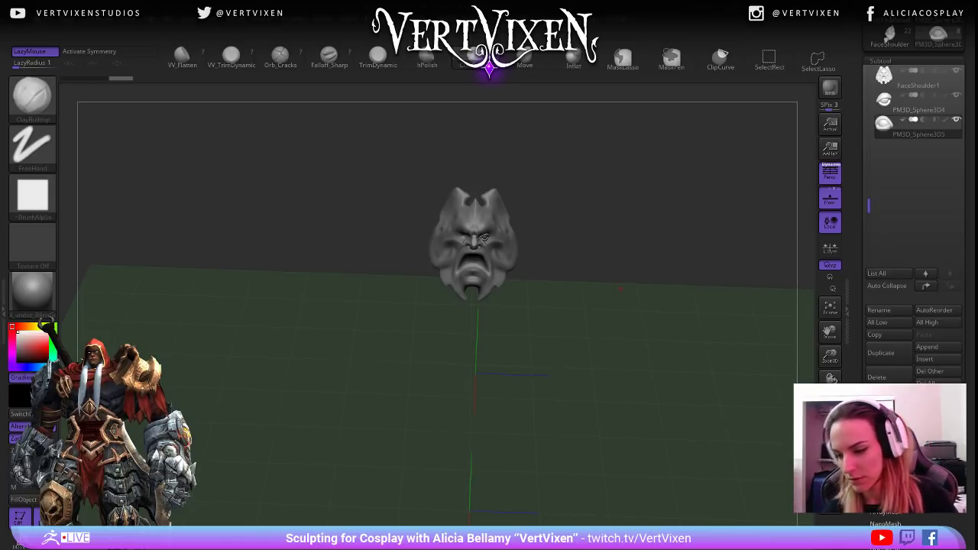
{"action": "left_click", "coordinate": [831, 198]}
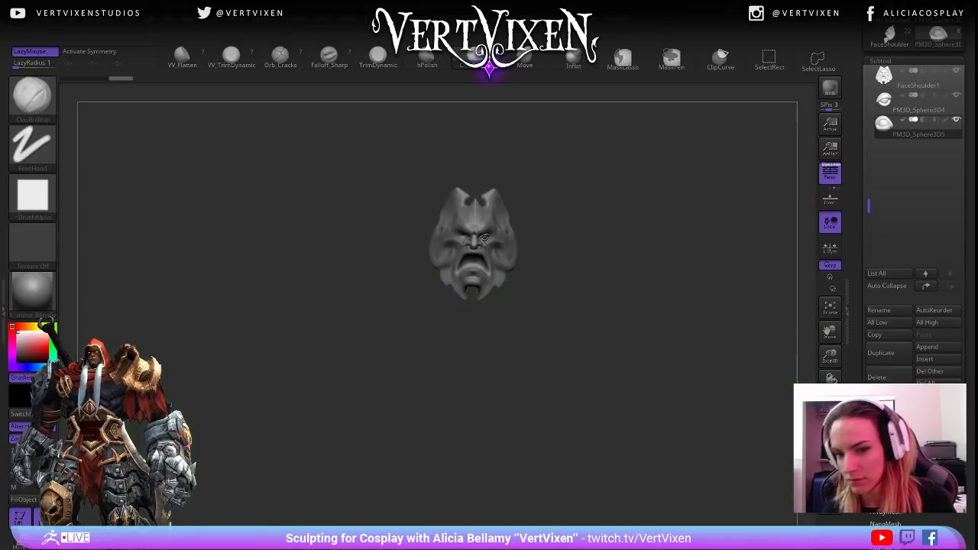
{"action": "mouse_move", "coordinate": [650, 306]}
{"action": "left_mouse_down", "text": "alt"}
{"action": "mouse_move", "coordinate": [650, 382]}
{"action": "mouse_move", "coordinate": [642, 306]}
{"action": "mouse_move", "coordinate": [642, 321]}
{"action": "left_mouse_up", "text": "alt"}
{"action": "mouse_move", "coordinate": [632, 281]}
{"action": "left_mouse_down"}
{"action": "mouse_move", "coordinate": [668, 252]}
{"action": "mouse_move", "coordinate": [668, 169]}
{"action": "left_mouse_up"}
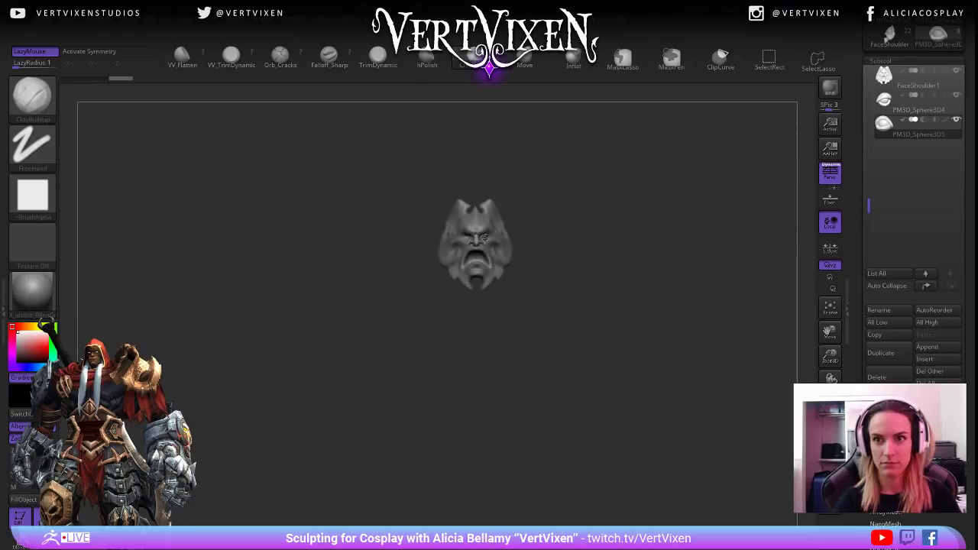
Move the mirrored eye copy PM3D_Sphere3D5 straight across the nose into the empty eye socket.
{"action": "key", "text": "w"}
{"action": "left_click", "coordinate": [458, 228]}
{"action": "left_click_drag", "start_coordinate": [649, 229], "coordinate": [649, 359], "text": "alt"}
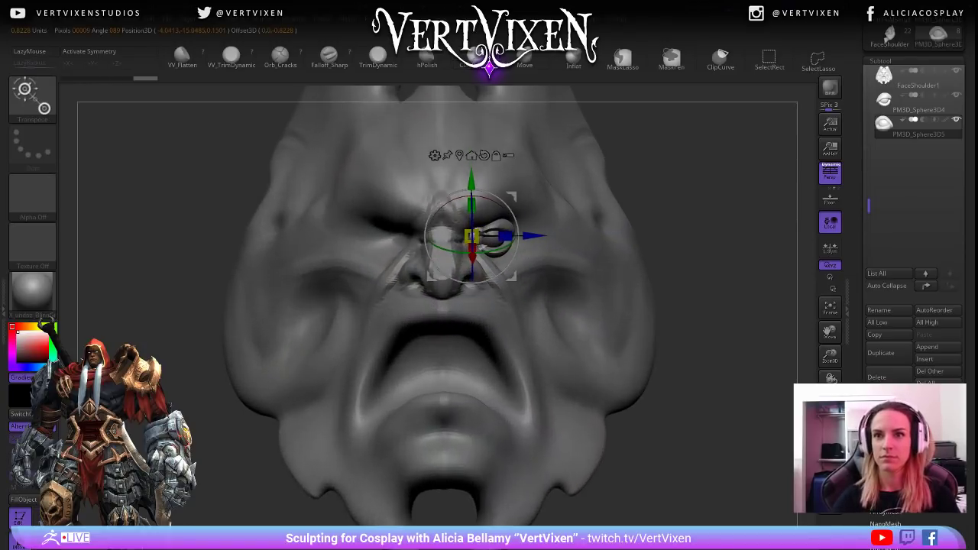
{"action": "left_click_drag", "start_coordinate": [688, 229], "coordinate": [682, 318], "text": "alt"}
{"action": "left_click_drag", "start_coordinate": [535, 324], "coordinate": [452, 325], "text": "alt"}
{"action": "left_click_drag", "start_coordinate": [688, 306], "coordinate": [692, 330]}
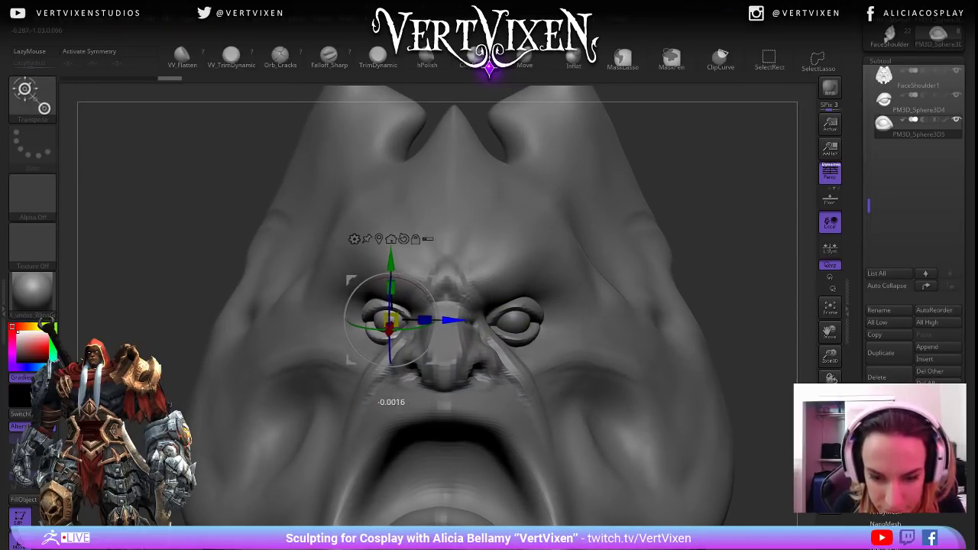
Nudge the mirrored eye slightly outward along the horizontal axis to match the other eye's spacing.
{"action": "left_click_drag", "start_coordinate": [448, 320], "coordinate": [446, 320]}
{"action": "mouse_move", "coordinate": [719, 252]}
{"action": "left_mouse_down"}
{"action": "mouse_move", "coordinate": [680, 254]}
{"action": "mouse_move", "coordinate": [745, 253]}
{"action": "mouse_move", "coordinate": [699, 252]}
{"action": "mouse_move", "coordinate": [730, 252]}
{"action": "left_mouse_up"}
{"action": "left_click_drag", "start_coordinate": [448, 320], "coordinate": [445, 320]}
{"action": "mouse_move", "coordinate": [688, 252]}
{"action": "left_mouse_down"}
{"action": "mouse_move", "coordinate": [734, 253]}
{"action": "mouse_move", "coordinate": [734, 206]}
{"action": "mouse_move", "coordinate": [722, 210]}
{"action": "mouse_move", "coordinate": [715, 195]}
{"action": "left_mouse_up"}
{"action": "left_click_drag", "start_coordinate": [715, 195], "coordinate": [715, 164], "text": "alt"}
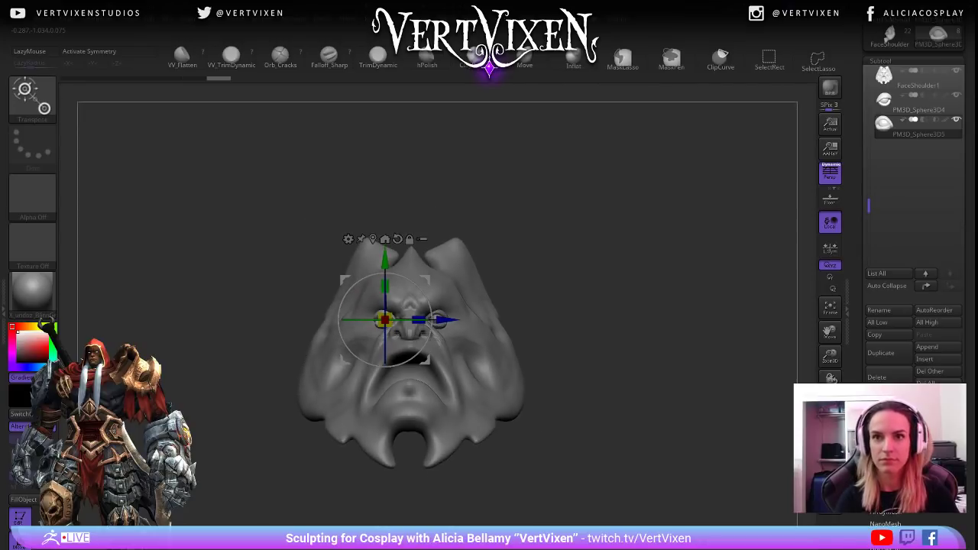
Select the ClayBuildup brush and save the file.
{"action": "key", "text": "b"}
{"action": "key", "text": "c"}
{"action": "key", "text": "b"}
{"action": "left_click_drag", "start_coordinate": [668, 308], "coordinate": [653, 377]}
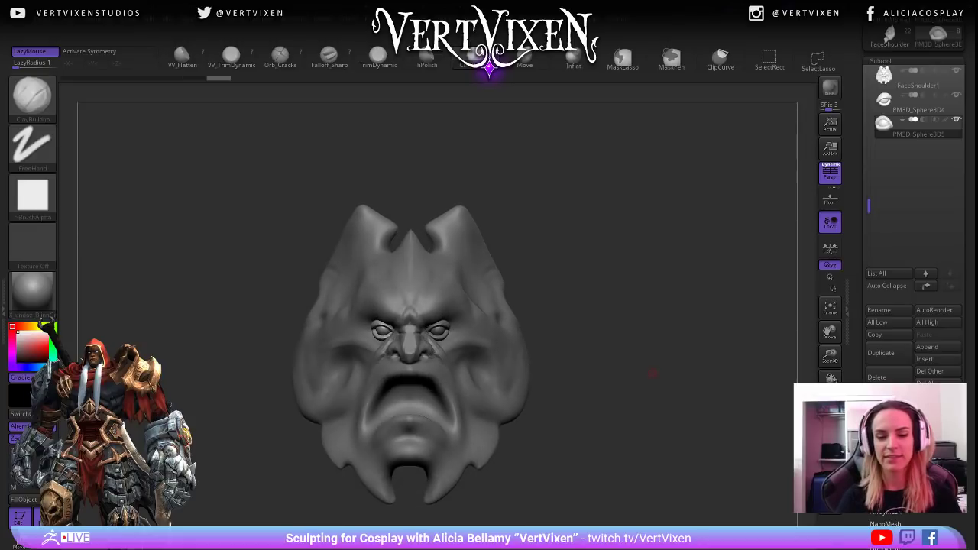
{"action": "scroll", "coordinate": [914, 202], "scroll_direction": "up", "scroll_amount": 5}
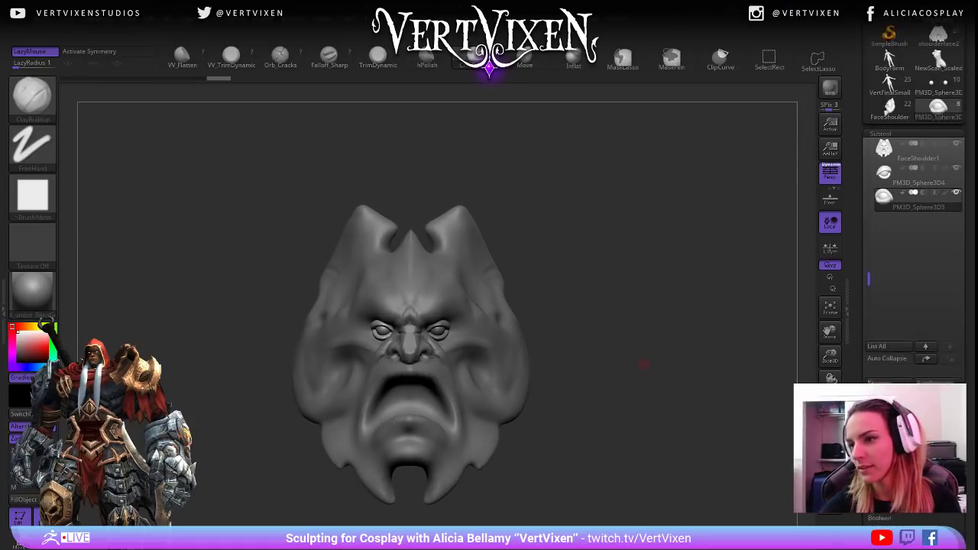
{"action": "scroll", "coordinate": [917, 91], "scroll_direction": "up", "scroll_amount": 1}
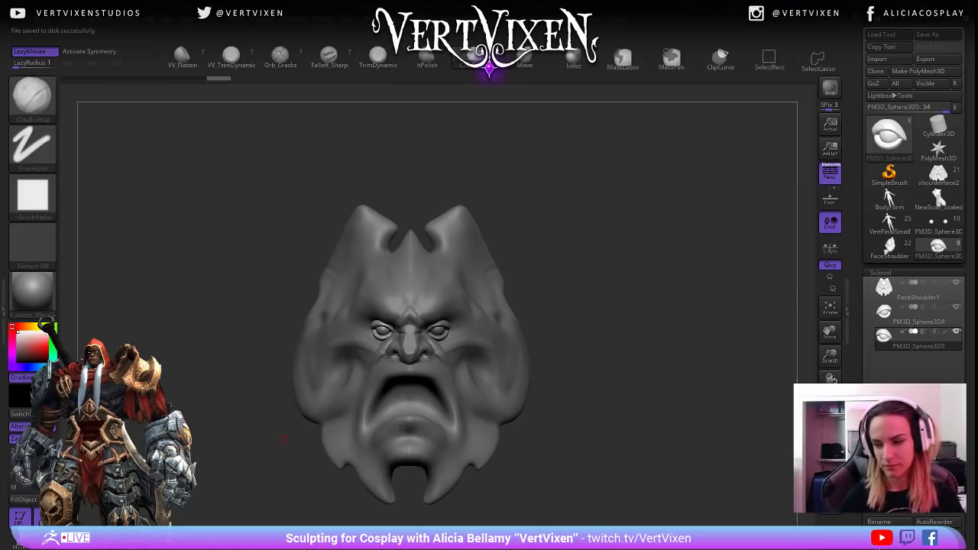
Merge the original eye PM3D_Sphere3D4 and the mirrored eye PM3D_Sphere3D5 into one subtool.
{"action": "left_click_drag", "start_coordinate": [656, 324], "coordinate": [670, 255], "text": "alt"}
{"action": "left_click", "coordinate": [918, 313]}
{"action": "left_click_drag", "start_coordinate": [965, 321], "coordinate": [964, 257]}
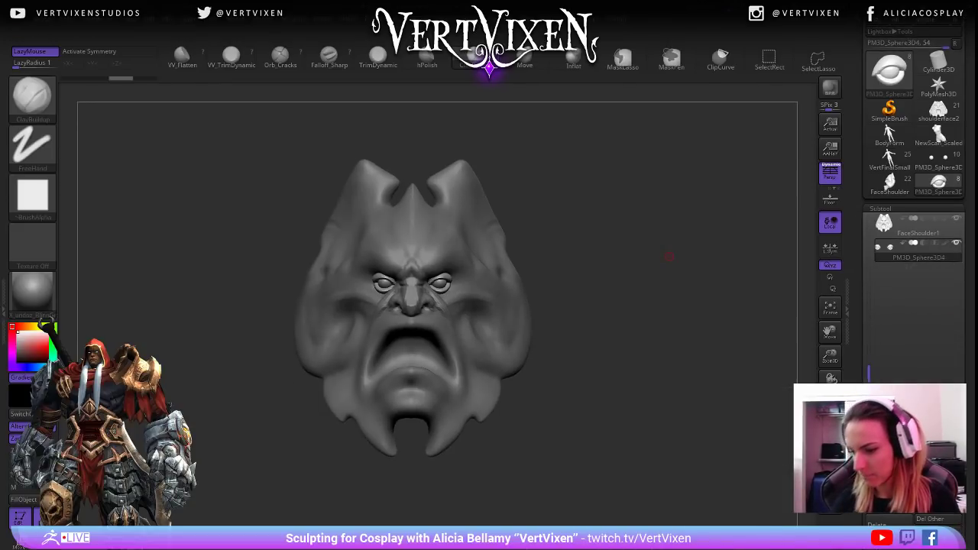
{"action": "left_click_drag", "start_coordinate": [965, 321], "coordinate": [965, 199]}
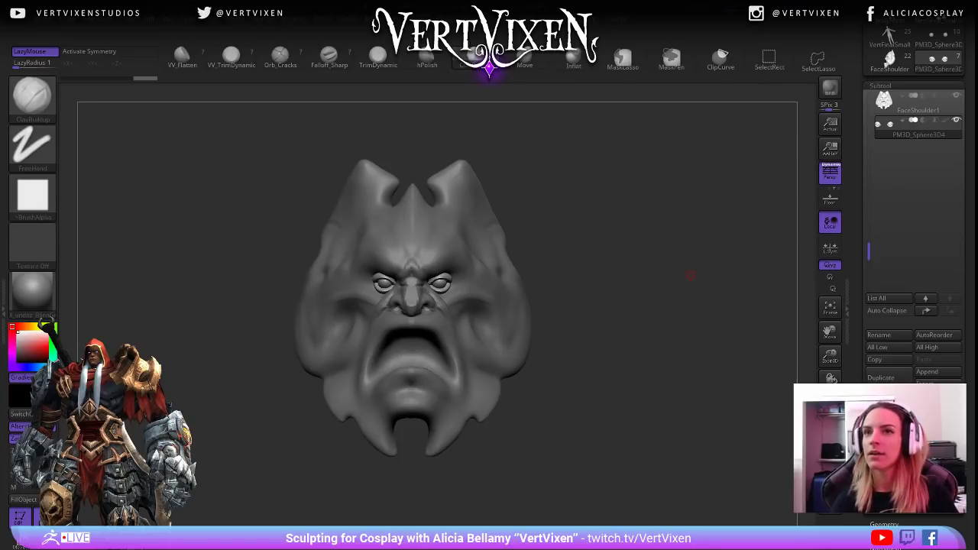
Look through the merged eyes' geometry, topology, position and subtool options for a suitable symmetry function.
{"action": "left_click_drag", "start_coordinate": [691, 275], "coordinate": [684, 283]}
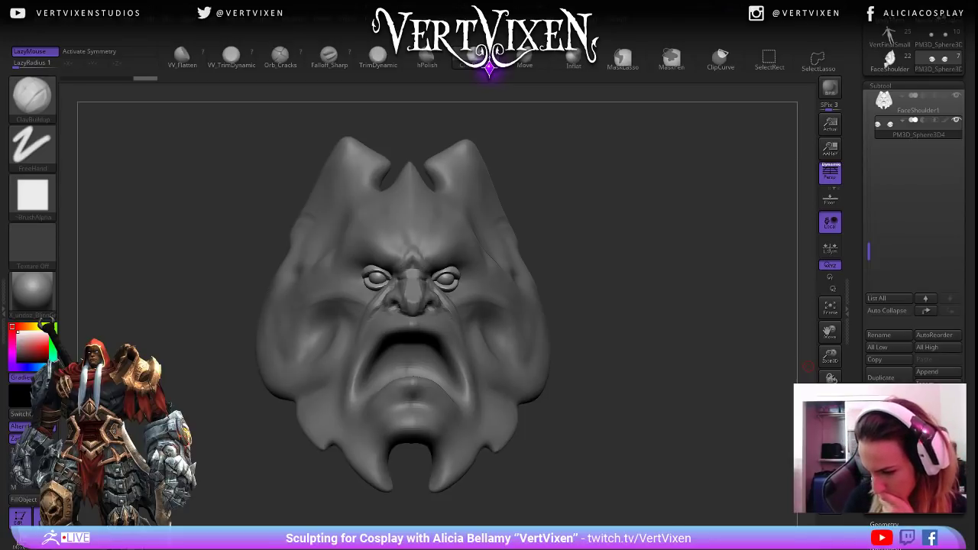
{"action": "scroll", "coordinate": [914, 191], "scroll_direction": "down", "scroll_amount": 3}
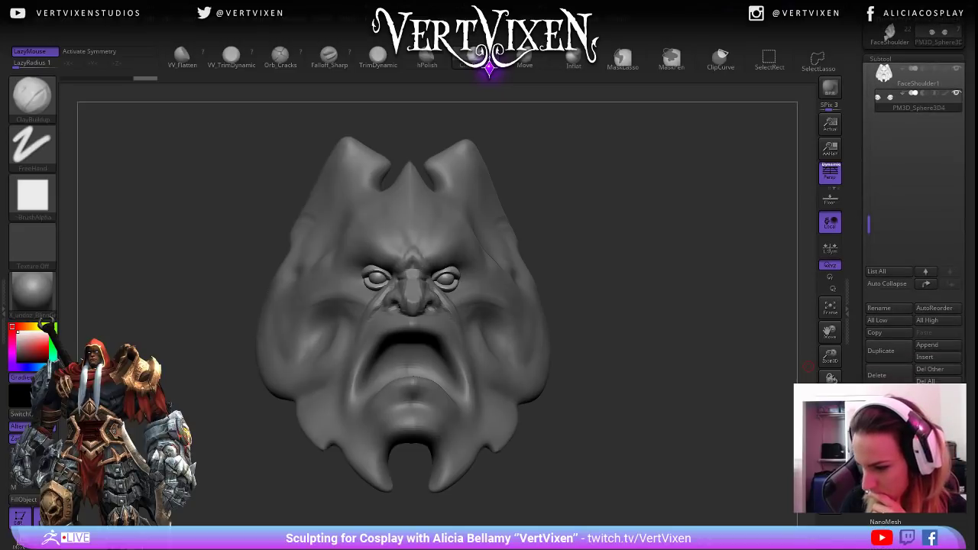
{"action": "scroll", "coordinate": [914, 191], "scroll_direction": "down", "scroll_amount": 3}
{"action": "scroll", "coordinate": [914, 229], "scroll_direction": "down", "scroll_amount": 10}
{"action": "scroll", "coordinate": [914, 191], "scroll_direction": "up", "scroll_amount": 2}
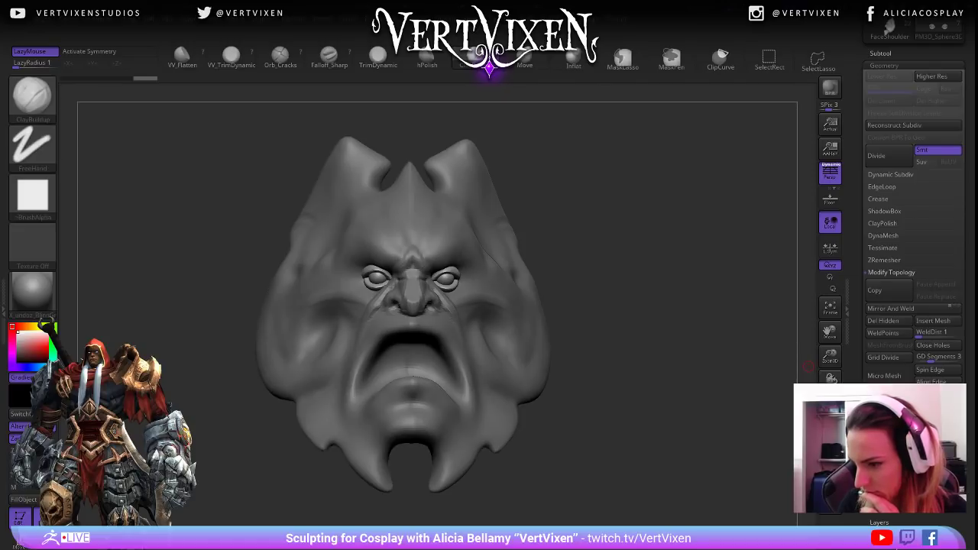
{"action": "scroll", "coordinate": [914, 206], "scroll_direction": "up", "scroll_amount": 2}
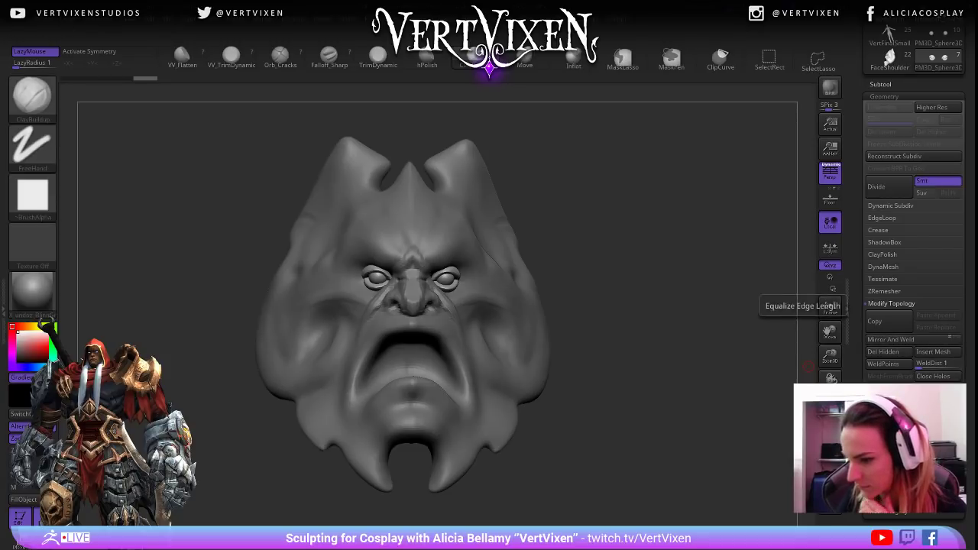
{"action": "left_click", "coordinate": [891, 303]}
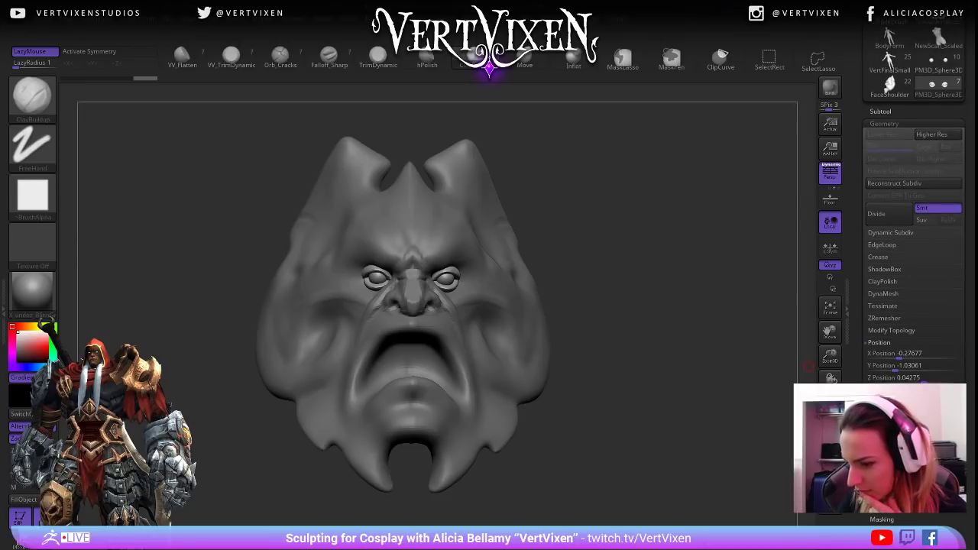
{"action": "scroll", "coordinate": [913, 153], "scroll_direction": "up", "scroll_amount": 2}
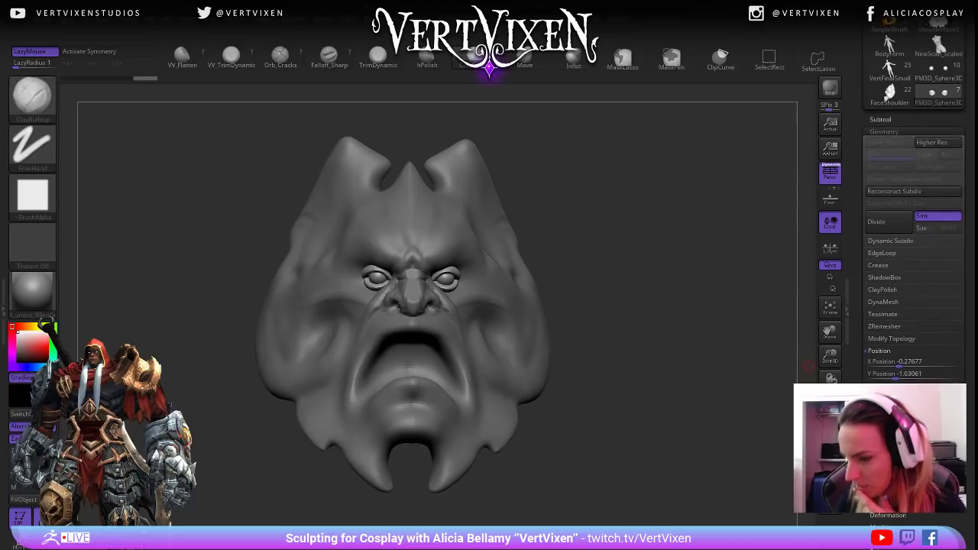
{"action": "left_click", "coordinate": [880, 141]}
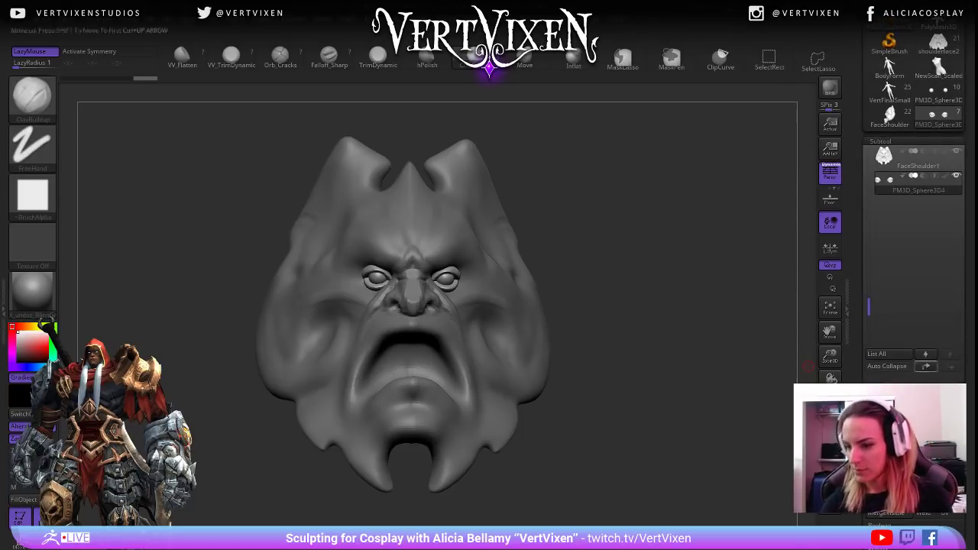
{"action": "left_click", "coordinate": [879, 536]}
{"action": "scroll", "coordinate": [913, 268], "scroll_direction": "down", "scroll_amount": 3}
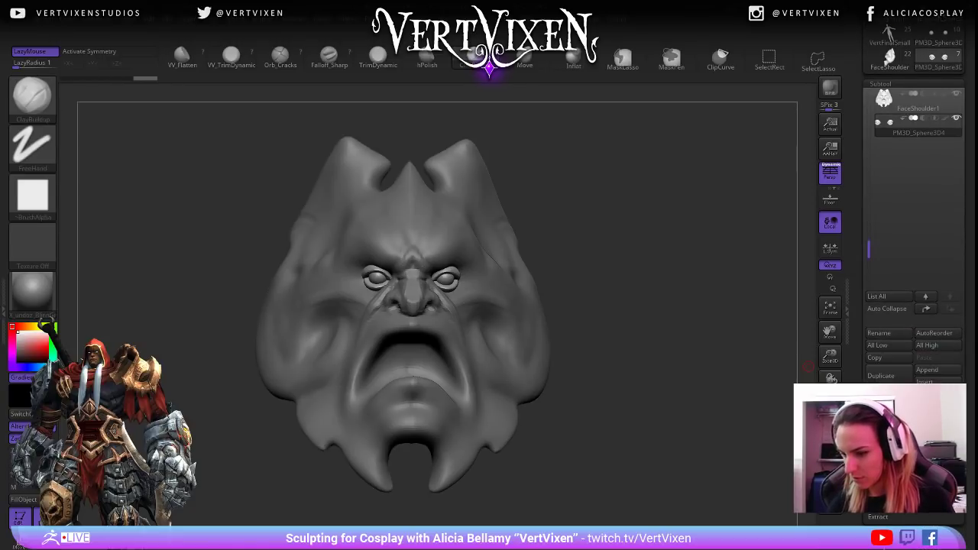
{"action": "left_click", "coordinate": [880, 84]}
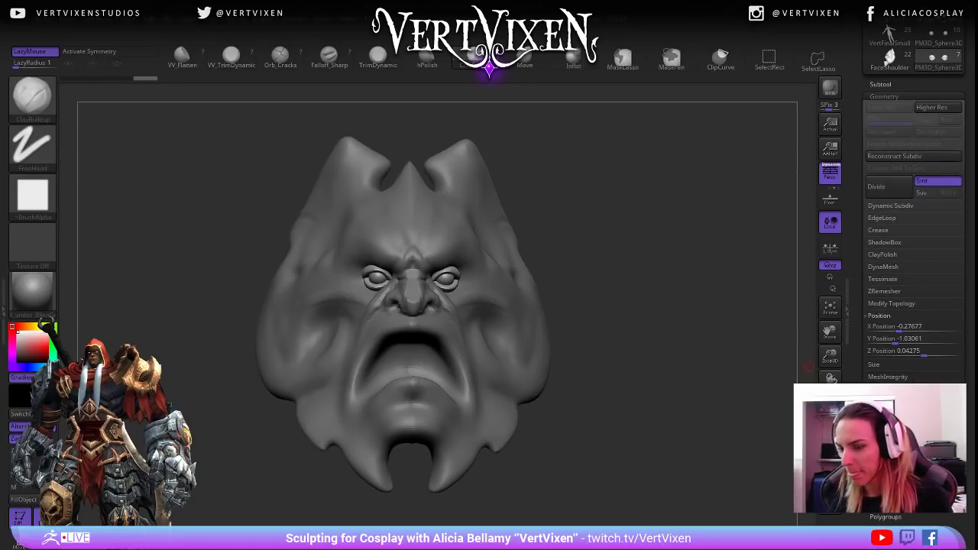
Examine the Modify Topology, Tessimate and ZRemesher options for the merged eyes.
{"action": "left_click", "coordinate": [892, 304]}
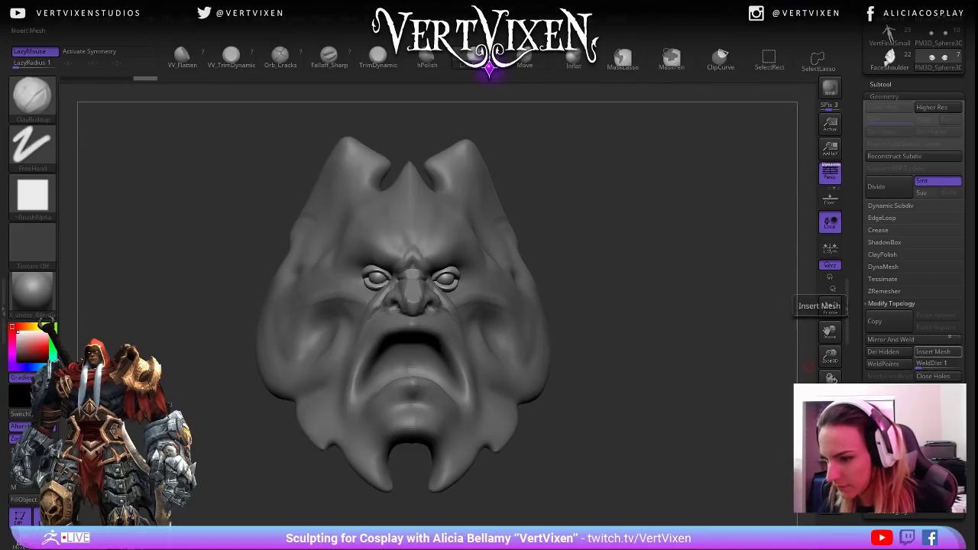
{"action": "left_click", "coordinate": [883, 279]}
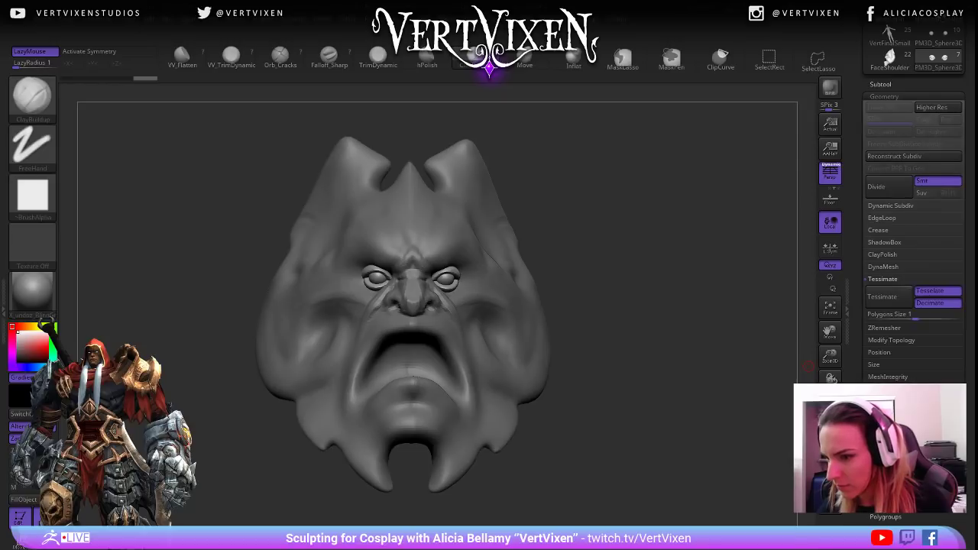
{"action": "left_click", "coordinate": [885, 328]}
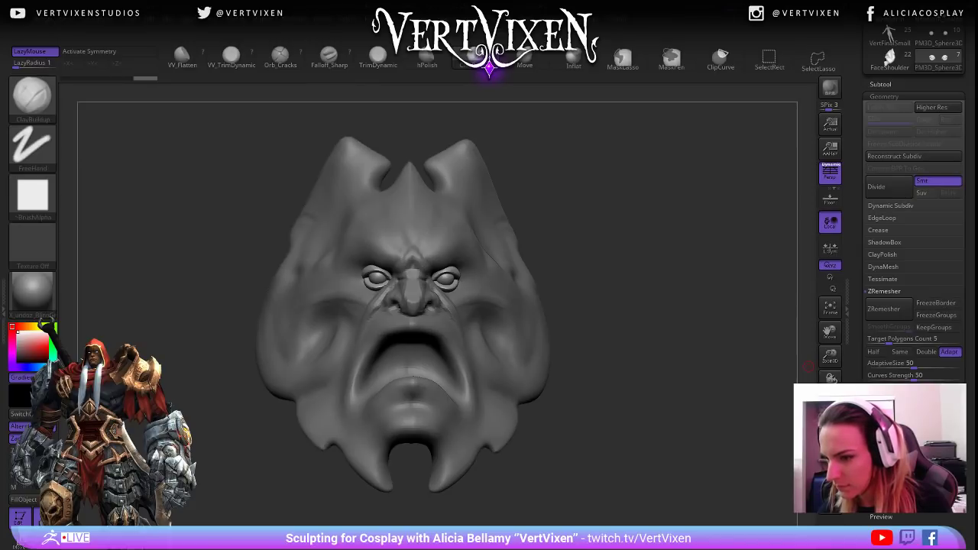
{"action": "scroll", "coordinate": [917, 306], "scroll_direction": "down", "scroll_amount": 3}
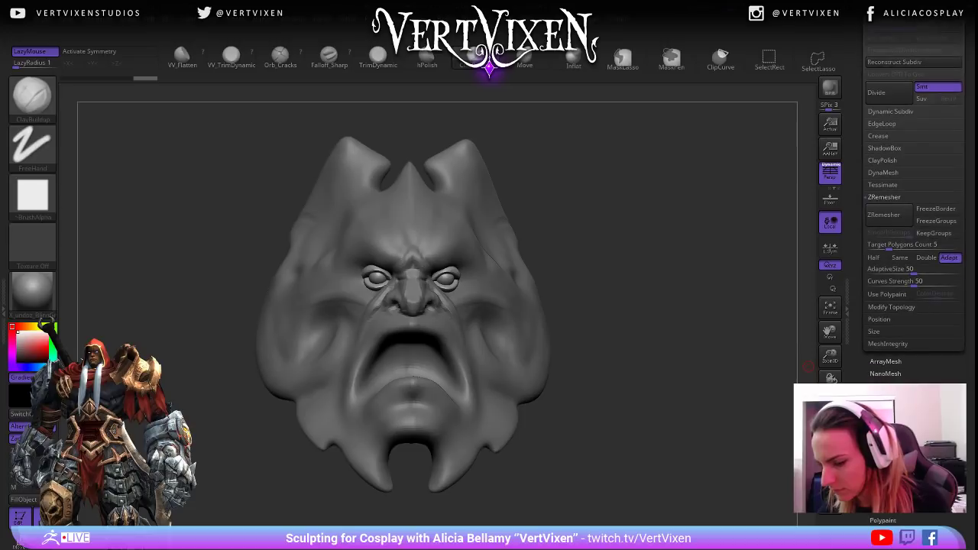
{"action": "scroll", "coordinate": [917, 306], "scroll_direction": "down", "scroll_amount": 1}
{"action": "scroll", "coordinate": [914, 193], "scroll_direction": "down", "scroll_amount": 3}
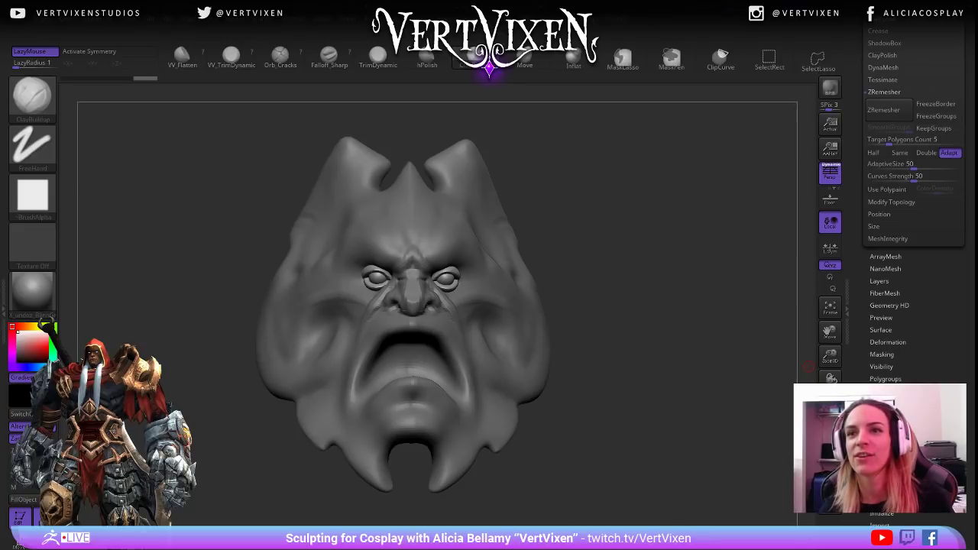
{"action": "scroll", "coordinate": [914, 197], "scroll_direction": "down", "scroll_amount": 1}
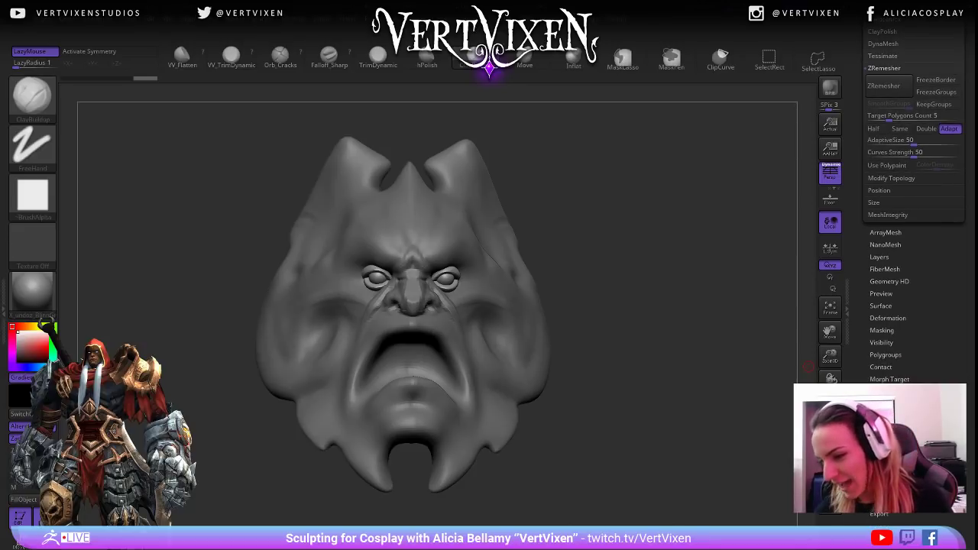
{"action": "scroll", "coordinate": [914, 197], "scroll_direction": "down", "scroll_amount": 2}
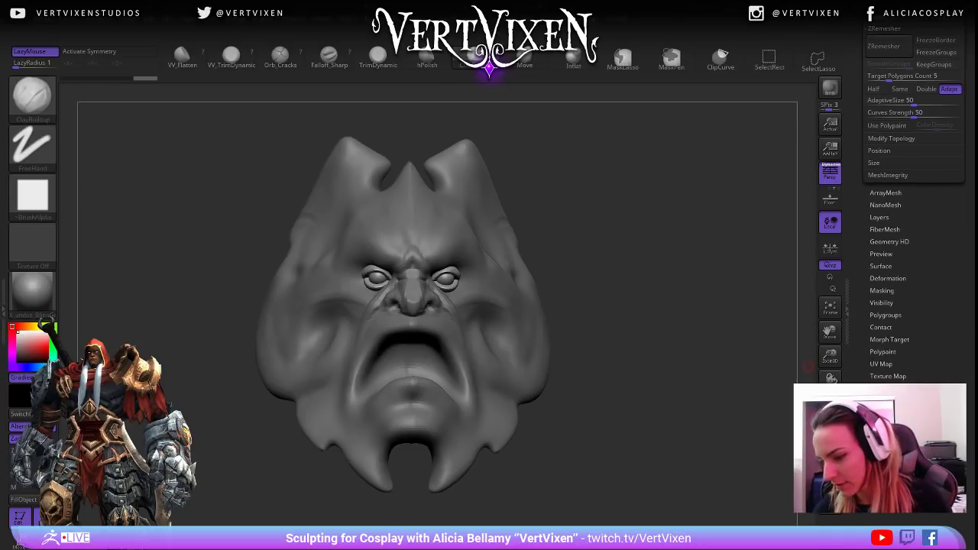
{"action": "scroll", "coordinate": [914, 197], "scroll_direction": "up", "scroll_amount": 2}
Try to realign the merged eyes' symmetry with Smart ReSym.
{"action": "left_click", "coordinate": [887, 318]}
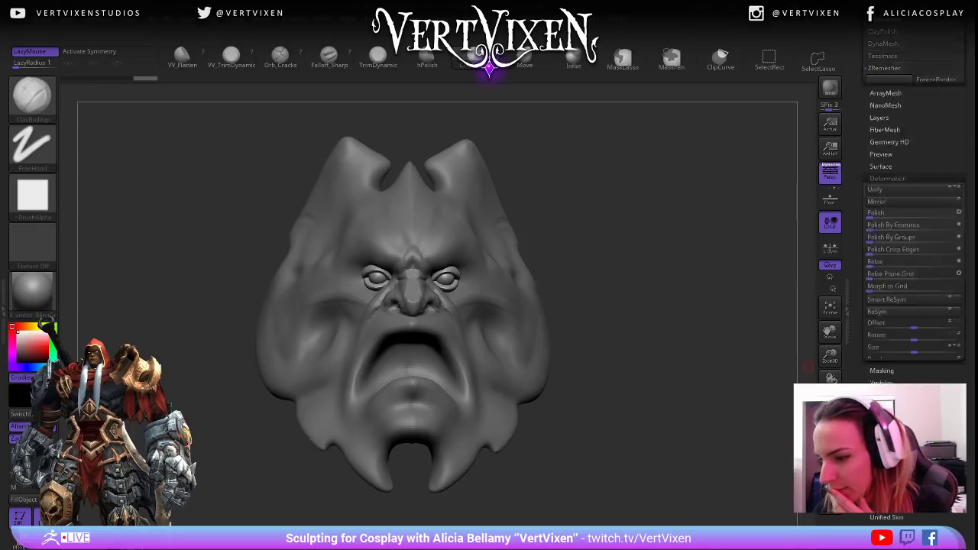
{"action": "scroll", "coordinate": [914, 197], "scroll_direction": "up", "scroll_amount": 4}
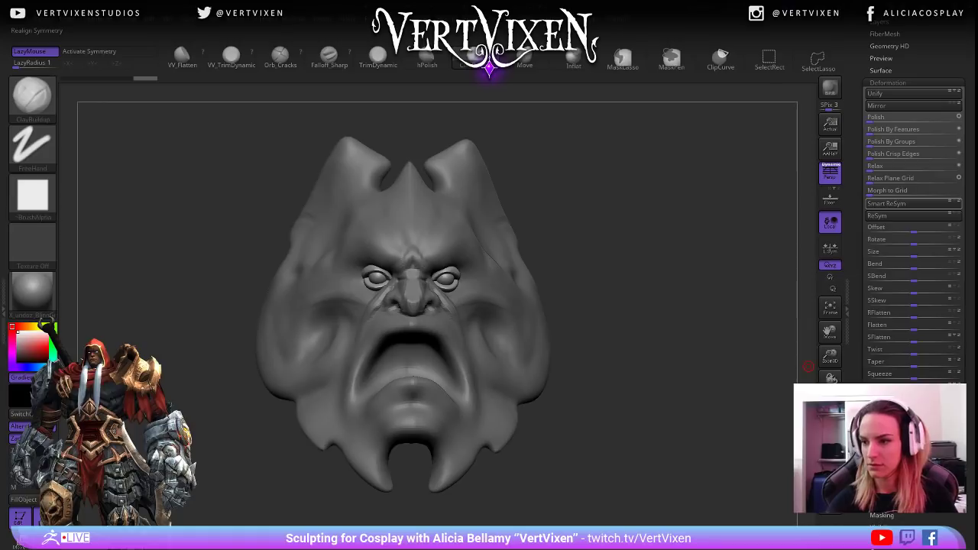
{"action": "left_click", "coordinate": [830, 283]}
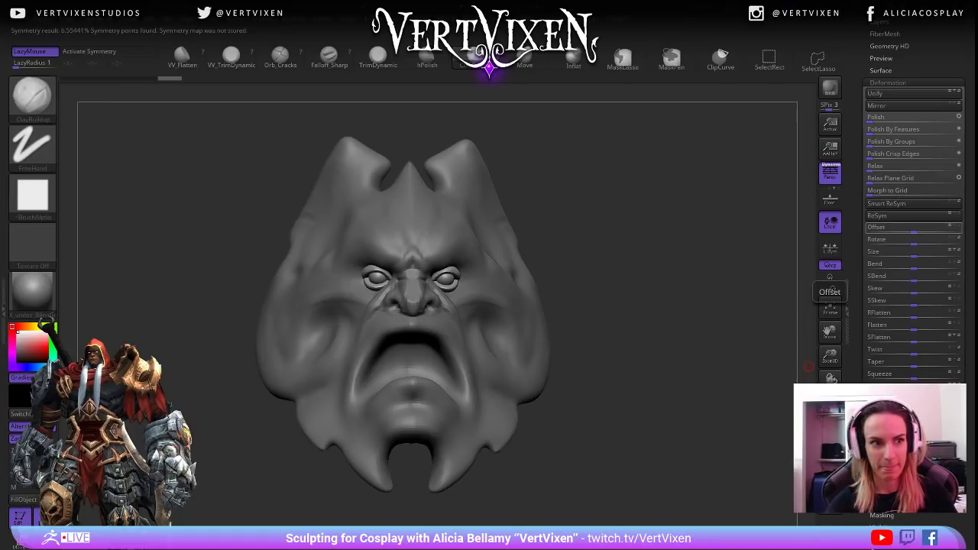
Try to realign the two eyes again with ReSym and inspect them from slightly different angles.
{"action": "left_click_drag", "start_coordinate": [794, 214], "coordinate": [745, 237]}
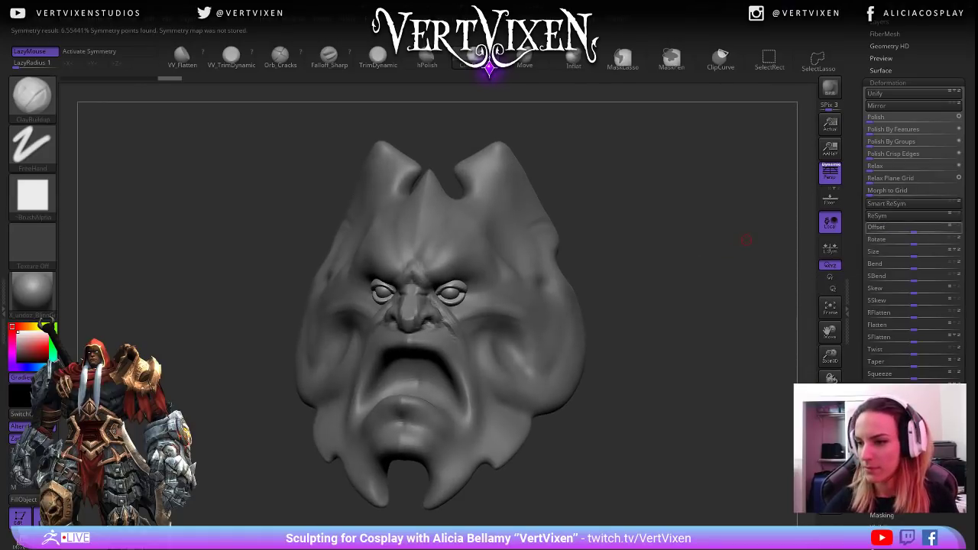
{"action": "left_click", "coordinate": [830, 283]}
{"action": "mouse_move", "coordinate": [753, 275]}
{"action": "left_mouse_down"}
{"action": "mouse_move", "coordinate": [732, 252]}
{"action": "mouse_move", "coordinate": [730, 298]}
{"action": "mouse_move", "coordinate": [730, 271]}
{"action": "left_mouse_up"}
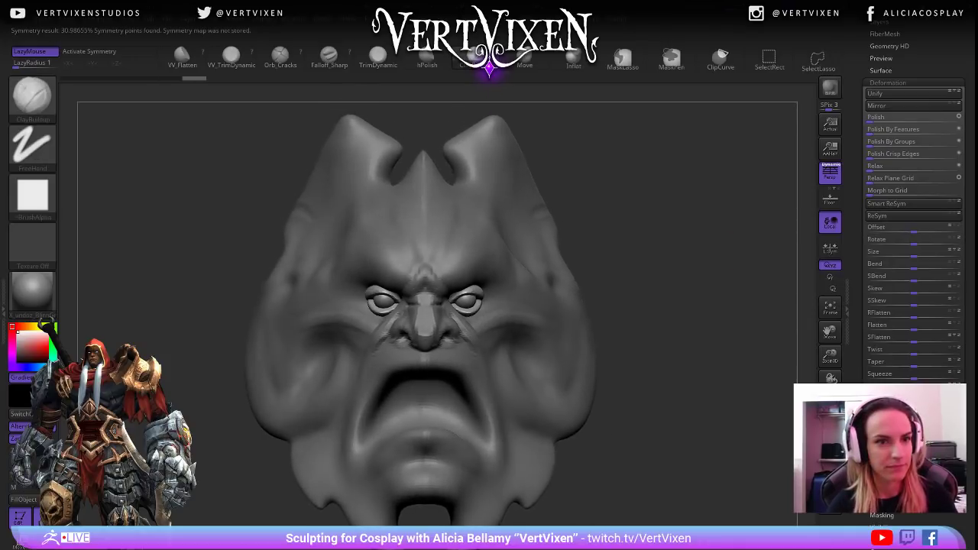
{"action": "left_click", "coordinate": [888, 83]}
{"action": "left_click_drag", "start_coordinate": [747, 229], "coordinate": [737, 227], "text": "alt"}
{"action": "mouse_move", "coordinate": [502, 248]}
{"action": "left_mouse_down", "text": "ctrl"}
{"action": "mouse_move", "coordinate": [435, 316]}
{"action": "mouse_move", "coordinate": [436, 336]}
{"action": "left_mouse_up", "text": "ctrl"}
{"action": "mouse_move", "coordinate": [686, 243]}
{"action": "left_mouse_down"}
{"action": "mouse_move", "coordinate": [771, 197]}
{"action": "mouse_move", "coordinate": [706, 331]}
{"action": "left_mouse_up"}
{"action": "left_click", "coordinate": [888, 83]}
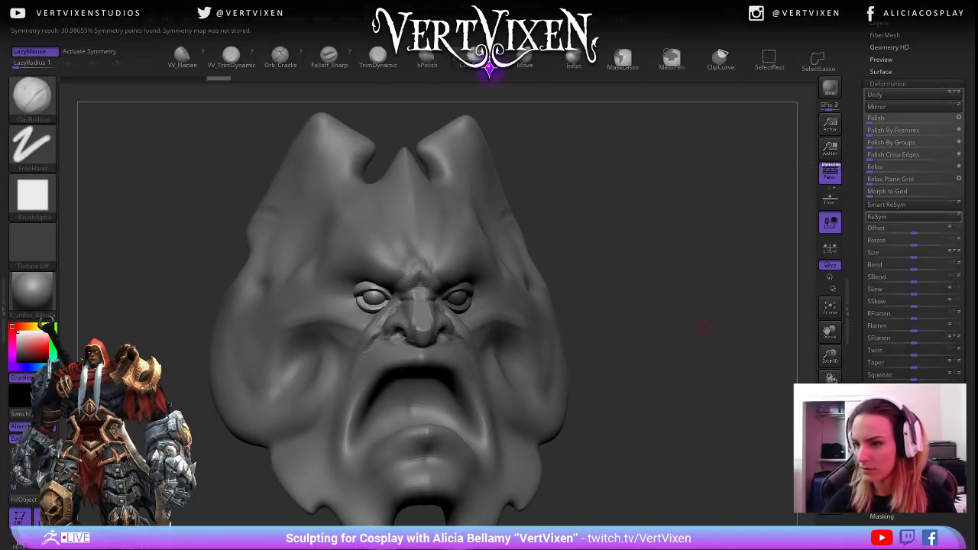
Turn on local symmetry for the merged eyes and try the symmetry realignment once more.
{"action": "left_click", "coordinate": [831, 289]}
{"action": "mouse_move", "coordinate": [704, 329]}
{"action": "left_mouse_down"}
{"action": "mouse_move", "coordinate": [721, 278]}
{"action": "mouse_move", "coordinate": [722, 304]}
{"action": "mouse_move", "coordinate": [720, 295]}
{"action": "mouse_move", "coordinate": [712, 302]}
{"action": "left_mouse_up"}
{"action": "left_click", "coordinate": [830, 247]}
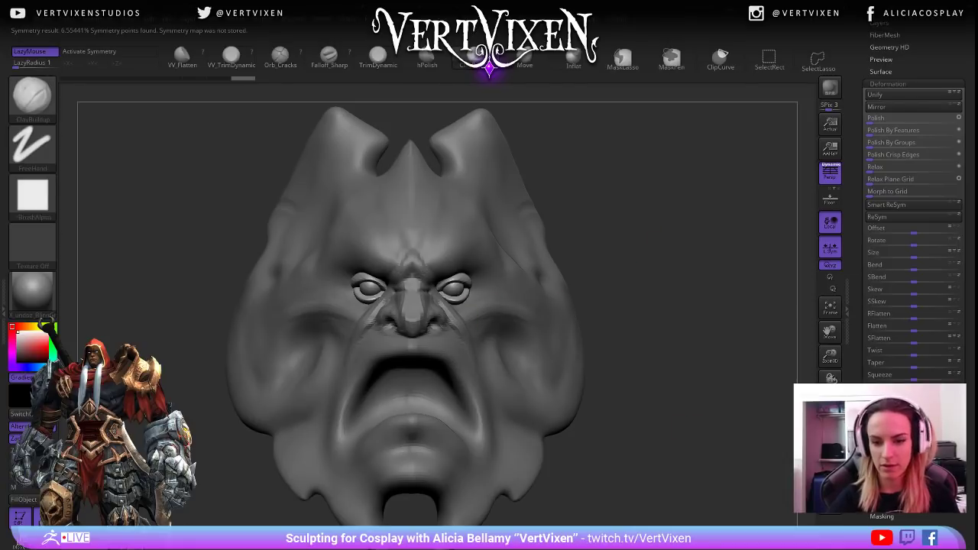
Show the polygon wireframe and examine the eyelid and eyeball mesh close up, then hide the wireframe again.
{"action": "left_click_drag", "start_coordinate": [680, 426], "coordinate": [687, 393]}
{"action": "scroll", "coordinate": [914, 229], "scroll_direction": "up", "scroll_amount": 1}
{"action": "left_click", "coordinate": [880, 65]}
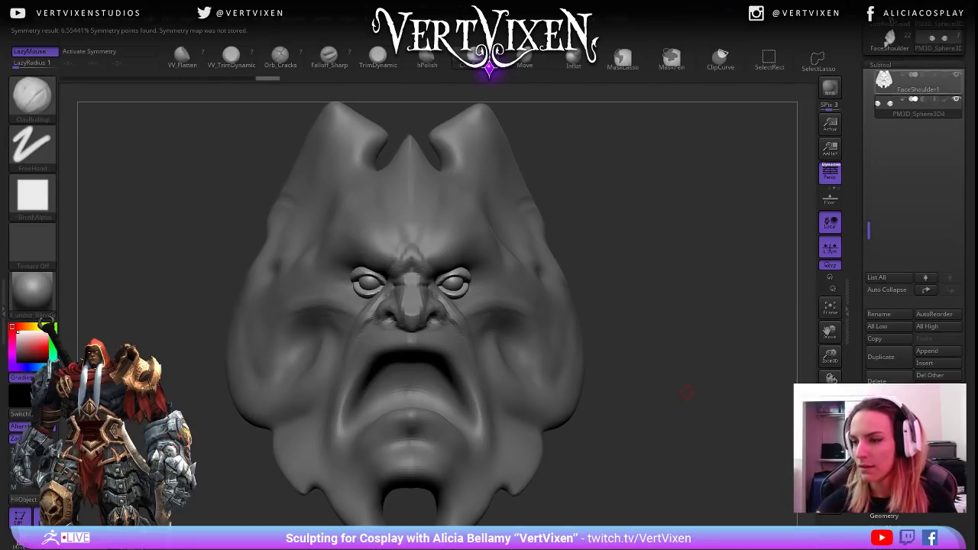
{"action": "key", "text": "shift+f"}
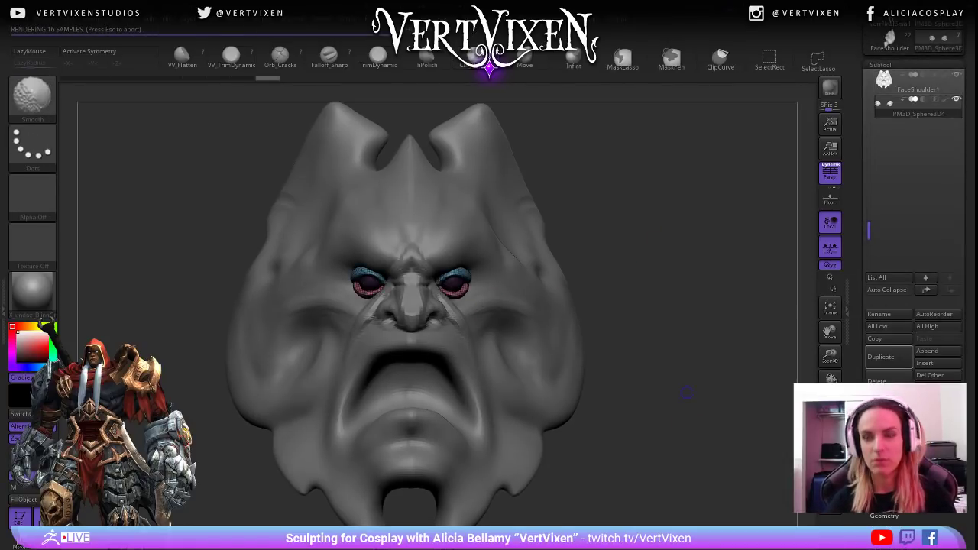
{"action": "key", "text": "f"}
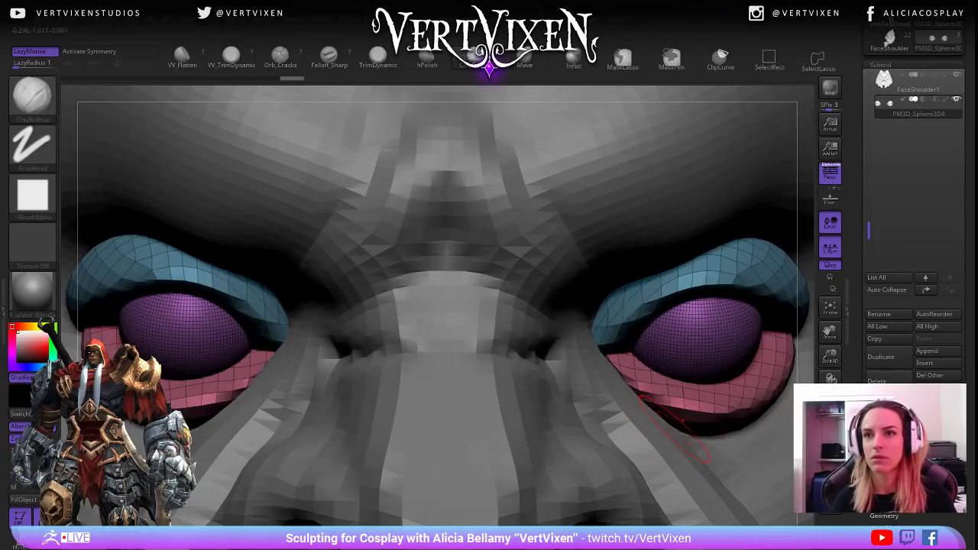
{"action": "key", "text": "f"}
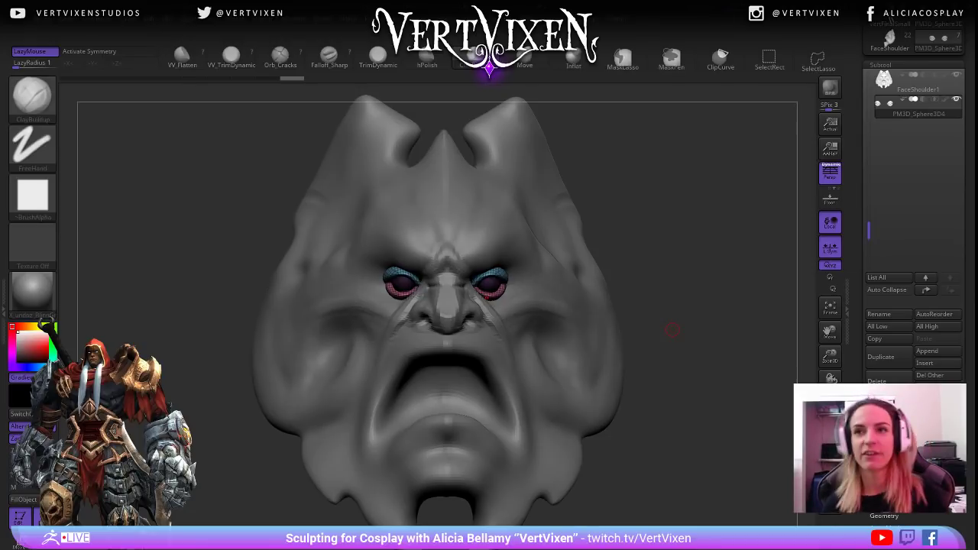
{"action": "mouse_move", "coordinate": [677, 175]}
{"action": "left_mouse_down"}
{"action": "mouse_move", "coordinate": [692, 201]}
{"action": "mouse_move", "coordinate": [650, 235]}
{"action": "left_mouse_up"}
{"action": "mouse_move", "coordinate": [649, 451]}
{"action": "left_mouse_down", "text": "shift"}
{"action": "mouse_move", "coordinate": [670, 467]}
{"action": "mouse_move", "coordinate": [694, 455]}
{"action": "mouse_move", "coordinate": [697, 413]}
{"action": "mouse_move", "coordinate": [730, 449]}
{"action": "left_mouse_up", "text": "shift"}
Save the file and duplicate the merged pair of eyes PM3D_Sphere3D4.
{"action": "left_click", "coordinate": [884, 516]}
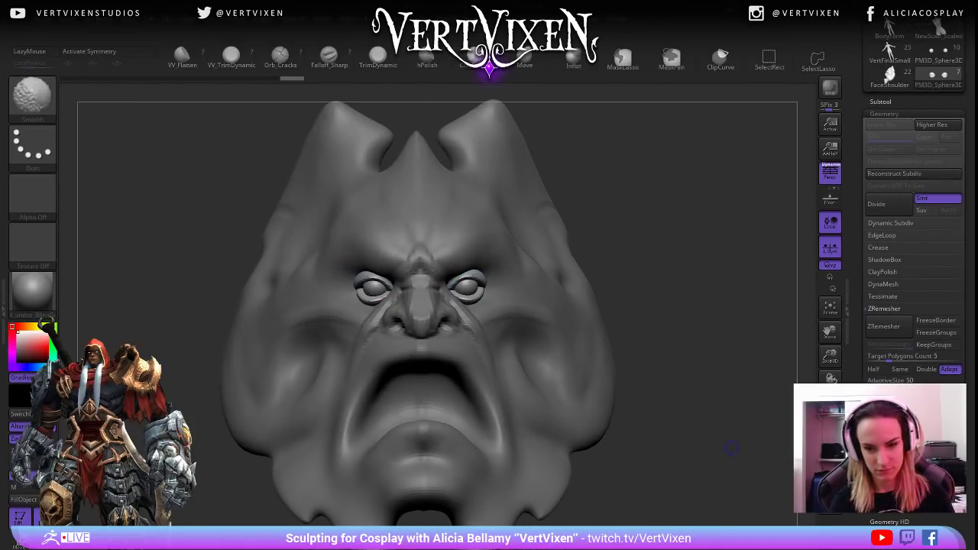
{"action": "left_click_drag", "start_coordinate": [860, 114], "coordinate": [860, 285]}
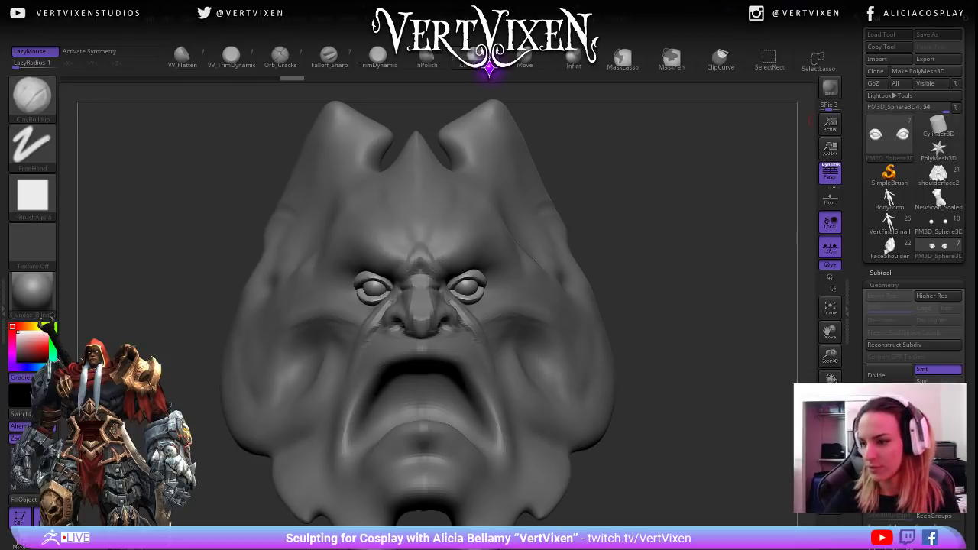
{"action": "left_click", "coordinate": [880, 272]}
{"action": "key", "text": "ctrl+shift+d"}
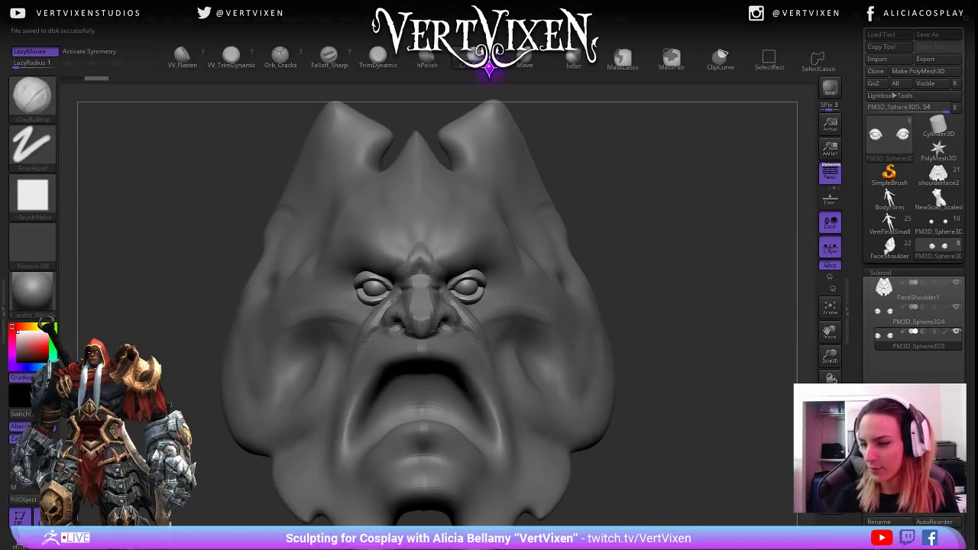
Remesh the duplicated eyes PM3D_Sphere3D5 with ZRemesher, first under X symmetry and again with only Z symmetry active.
{"action": "scroll", "coordinate": [914, 191], "scroll_direction": "down", "scroll_amount": 3}
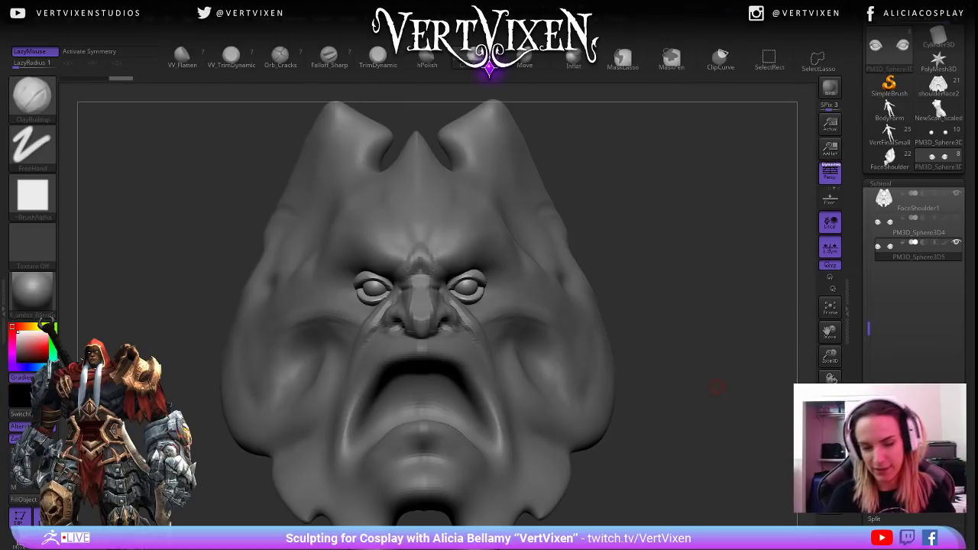
{"action": "left_click_drag", "start_coordinate": [717, 387], "coordinate": [731, 393]}
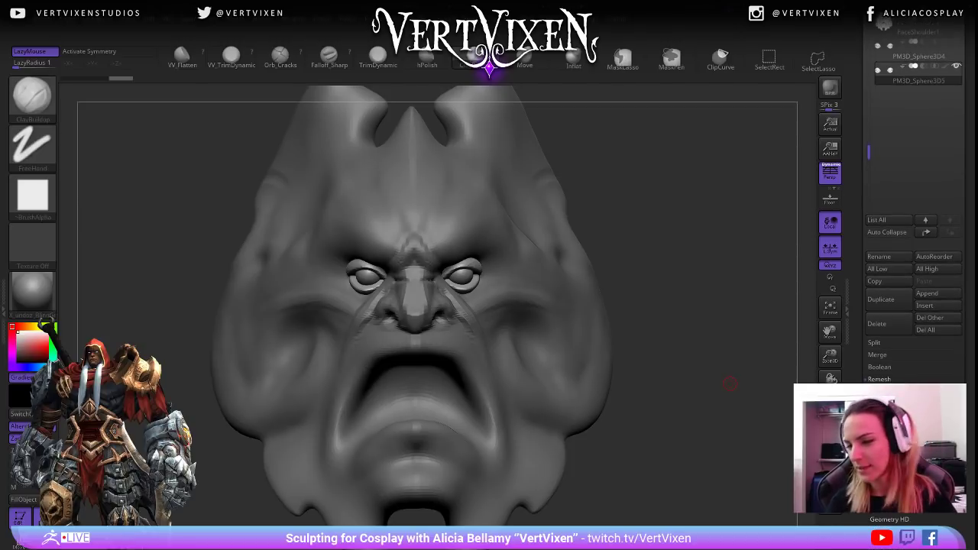
{"action": "left_click", "coordinate": [884, 440]}
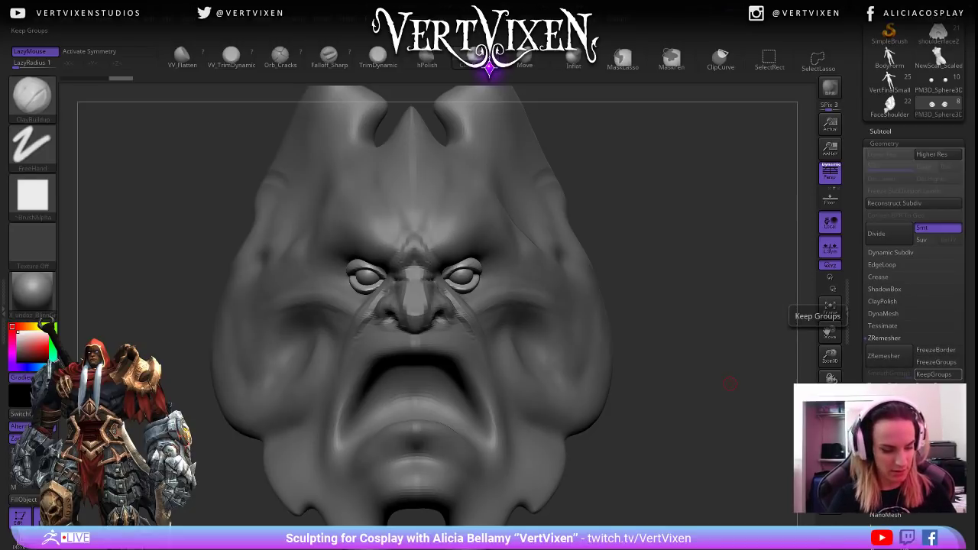
{"action": "key", "text": "x"}
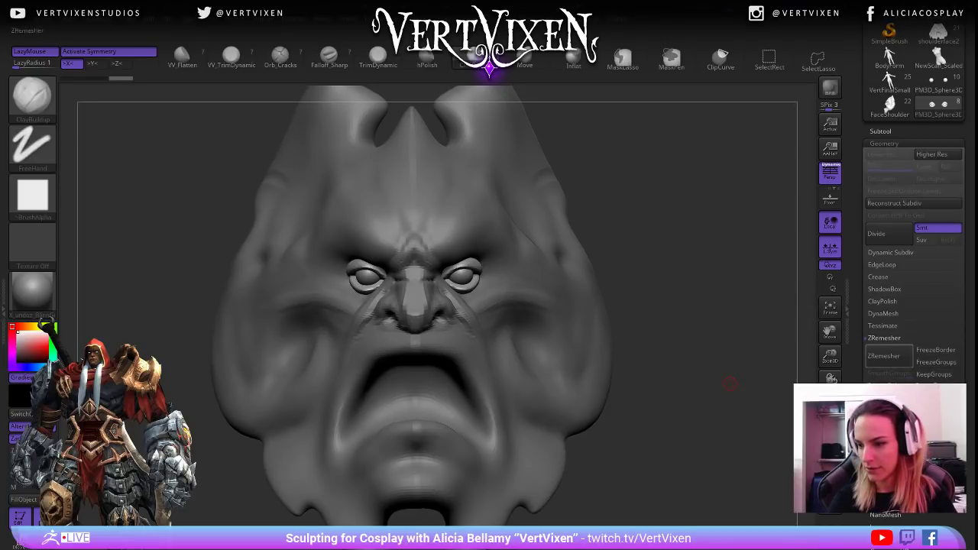
{"action": "left_click", "coordinate": [883, 356]}
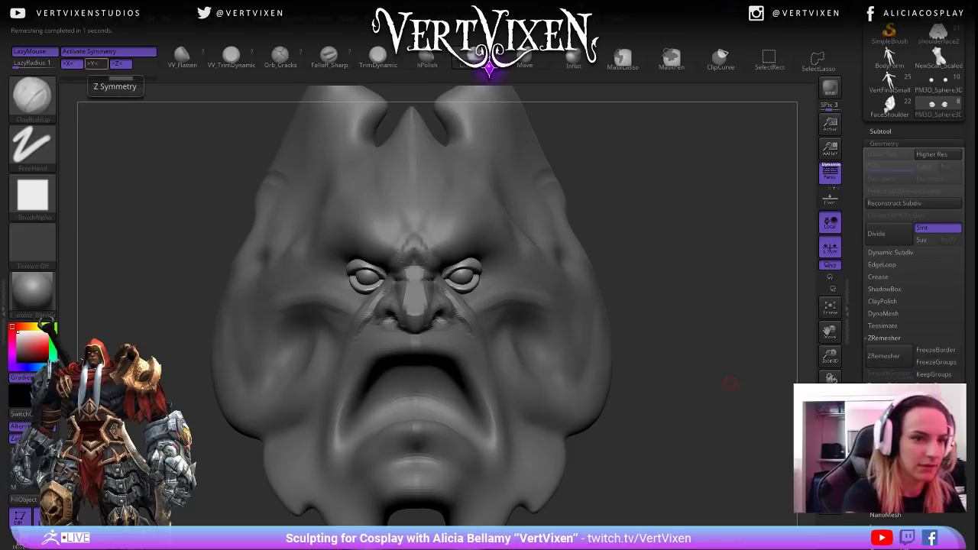
{"action": "left_click", "coordinate": [883, 356]}
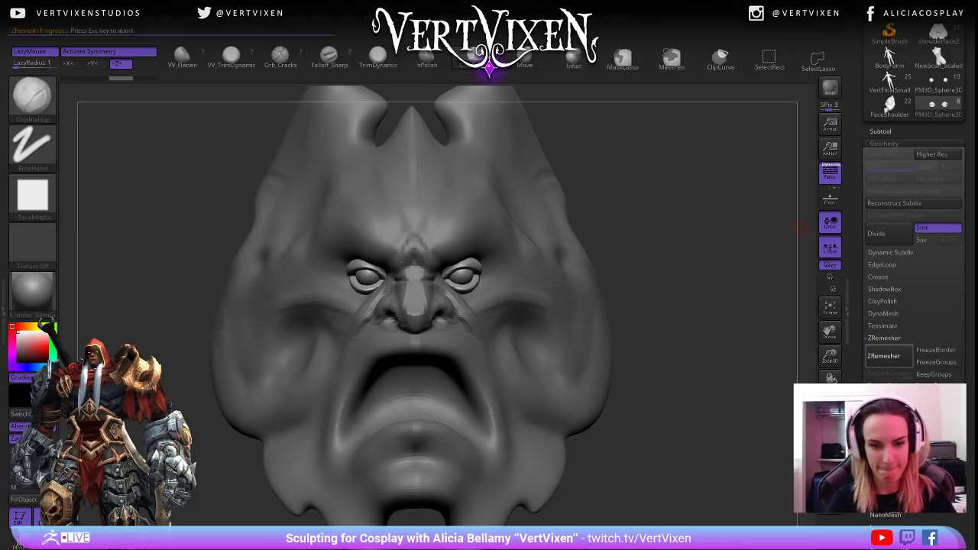
Examine the remeshed eyes in wireframe from several angles, switch between PM3D_Sphere3D4 and PM3D_Sphere3D5, and hide the wireframe.
{"action": "left_click_drag", "start_coordinate": [800, 229], "coordinate": [797, 286]}
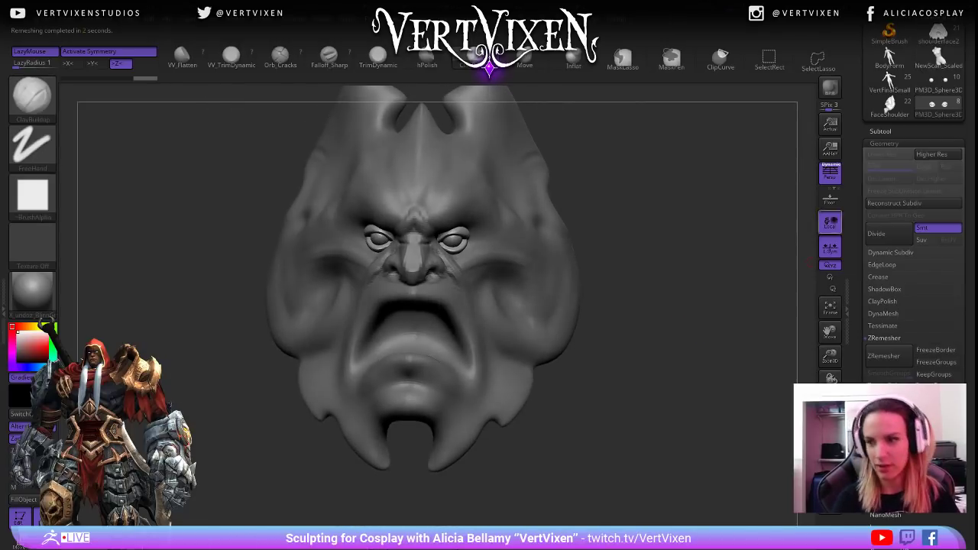
{"action": "key", "text": "shift"}
{"action": "mouse_move", "coordinate": [710, 284]}
{"action": "left_mouse_down"}
{"action": "mouse_move", "coordinate": [698, 280]}
{"action": "mouse_move", "coordinate": [786, 336]}
{"action": "left_mouse_up"}
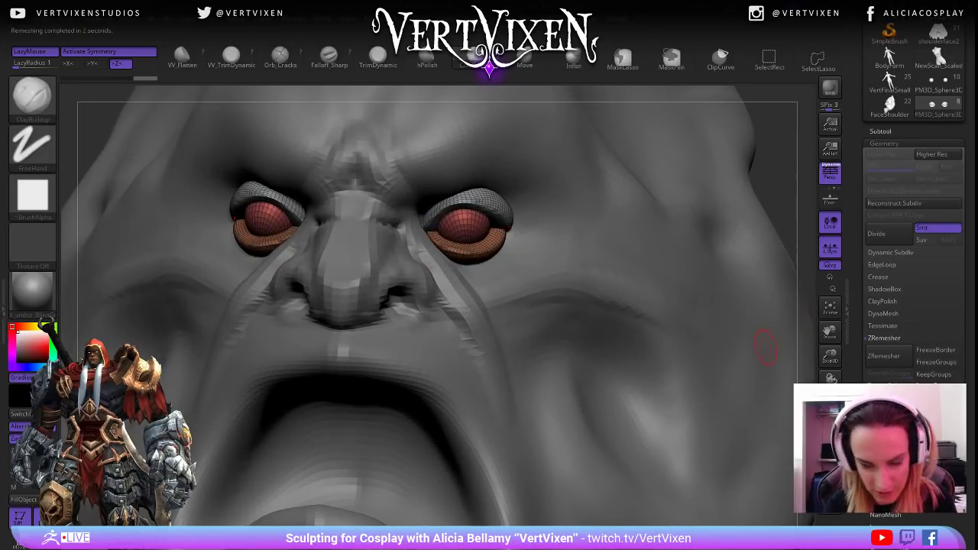
{"action": "left_click_drag", "start_coordinate": [787, 203], "coordinate": [757, 145], "text": "alt"}
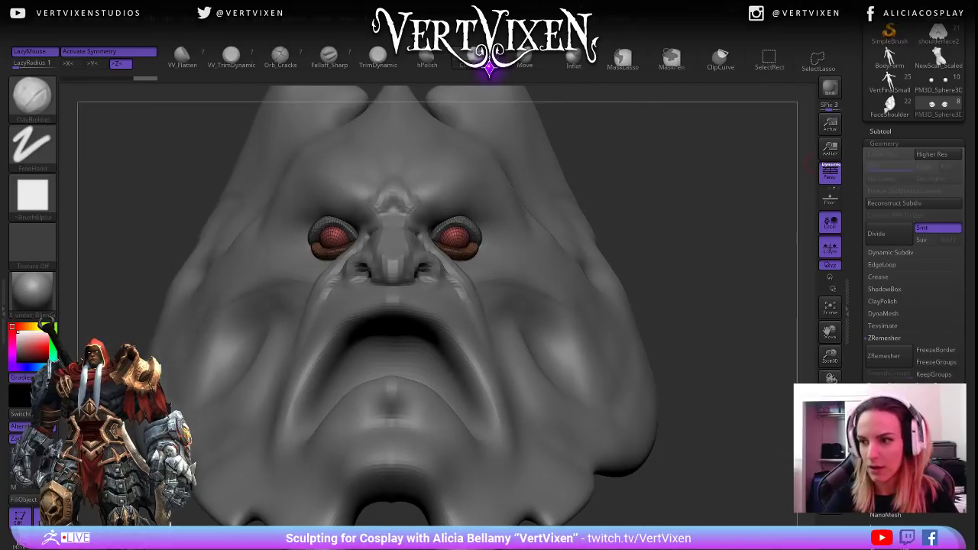
{"action": "left_click", "coordinate": [880, 130]}
{"action": "left_click_drag", "start_coordinate": [753, 263], "coordinate": [724, 345]}
{"action": "left_click", "coordinate": [918, 174]}
{"action": "left_click", "coordinate": [918, 199]}
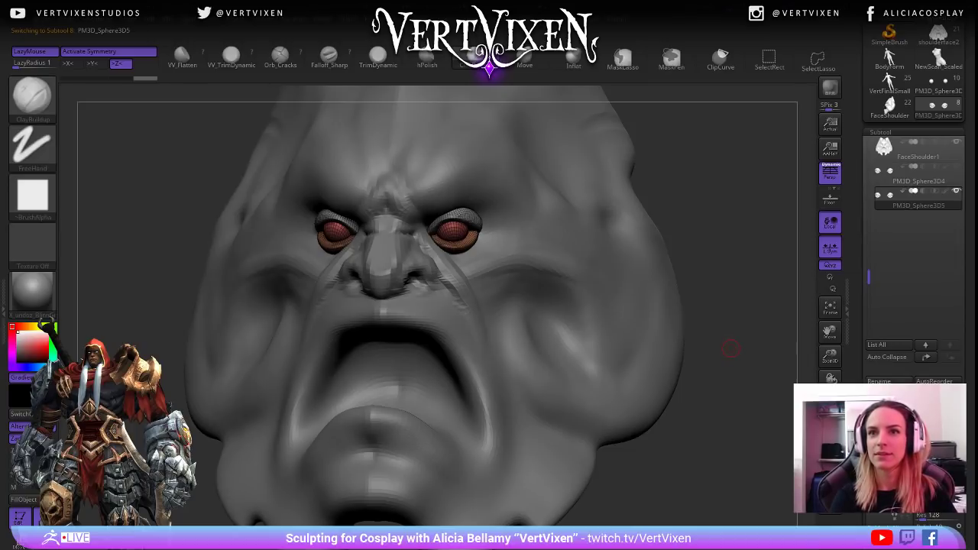
{"action": "mouse_move", "coordinate": [732, 348]}
{"action": "left_mouse_down"}
{"action": "mouse_move", "coordinate": [709, 325]}
{"action": "mouse_move", "coordinate": [719, 345]}
{"action": "left_mouse_up"}
{"action": "key", "text": "shift+f"}
Adjust the remeshed eyes with the Move brush and place PM3D_Sphere3D5 above PM3D_Sphere3D4 in the subtool order.
{"action": "mouse_move", "coordinate": [650, 359]}
{"action": "left_mouse_down"}
{"action": "mouse_move", "coordinate": [635, 409]}
{"action": "mouse_move", "coordinate": [498, 207]}
{"action": "left_mouse_up"}
{"action": "key", "text": "b"}
{"action": "key", "text": "m"}
{"action": "key", "text": "v"}
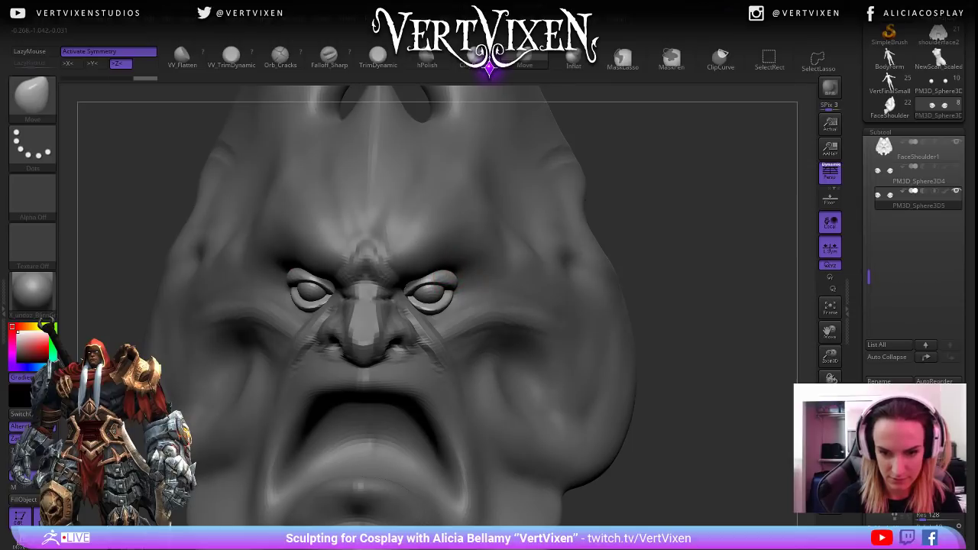
{"action": "key", "text": "space"}
{"action": "left_click_drag", "start_coordinate": [688, 243], "coordinate": [729, 237]}
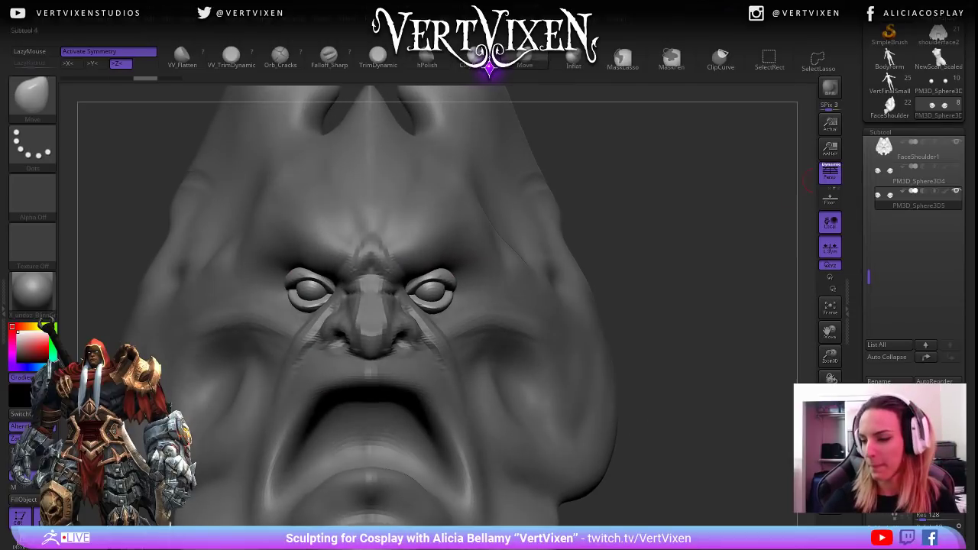
{"action": "left_click", "coordinate": [926, 357]}
Select the face subtool FaceShoulder1 and add clay beside the eyes with the ClayBuildup brush.
{"action": "mouse_move", "coordinate": [723, 276]}
{"action": "left_mouse_down"}
{"action": "mouse_move", "coordinate": [685, 327]}
{"action": "mouse_move", "coordinate": [718, 271]}
{"action": "mouse_move", "coordinate": [697, 321]}
{"action": "left_mouse_up"}
{"action": "key", "text": "b"}
{"action": "key", "text": "c"}
{"action": "key", "text": "b"}
{"action": "left_click", "coordinate": [495, 341], "text": "alt"}
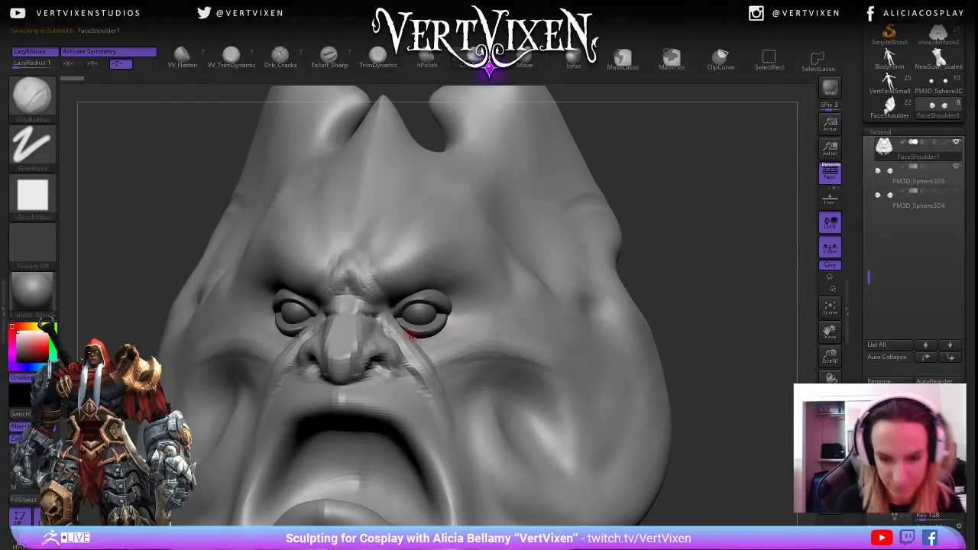
{"action": "left_click_drag", "start_coordinate": [449, 317], "coordinate": [427, 328]}
Select the eyes PM3D_Sphere3D5, choose the Move brush and hide the eyeballs so that only the eyelids are shown.
{"action": "left_click", "coordinate": [426, 328], "text": "alt"}
{"action": "key", "text": "b"}
{"action": "key", "text": "m"}
{"action": "key", "text": "v"}
{"action": "left_click_drag", "start_coordinate": [711, 192], "coordinate": [764, 196]}
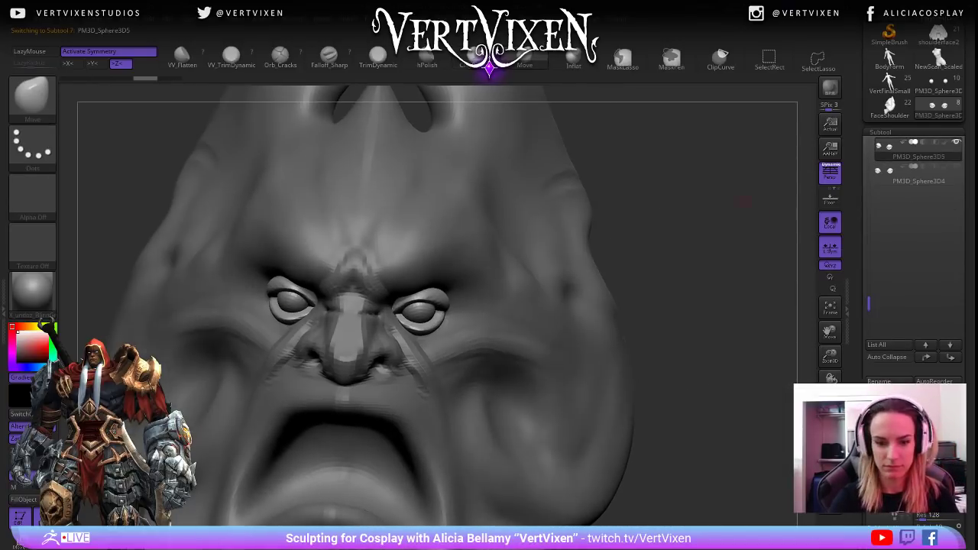
{"action": "left_click", "coordinate": [421, 311], "text": "ctrl+shift"}
{"action": "right_click_drag", "start_coordinate": [416, 314], "coordinate": [439, 298], "text": "ctrl"}
{"action": "left_click", "coordinate": [439, 299], "text": "ctrl+shift"}
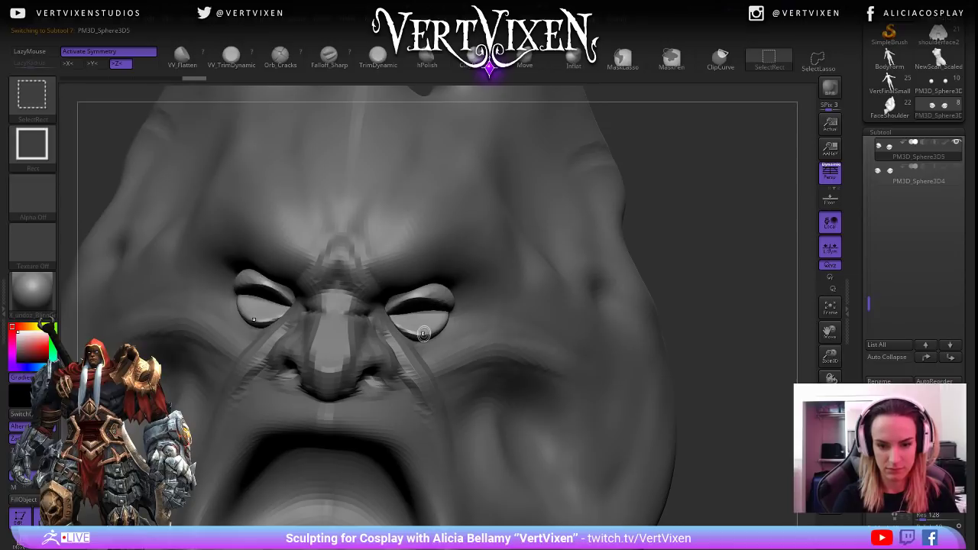
Reshape the isolated eyelids symmetrically with the Move brush, working near their inner corners.
{"action": "left_click_drag", "start_coordinate": [726, 293], "coordinate": [662, 299]}
{"action": "key", "text": "space"}
{"action": "key", "text": "space"}
{"action": "left_click", "coordinate": [766, 207]}
{"action": "key", "text": "space"}
{"action": "left_click_drag", "start_coordinate": [758, 191], "coordinate": [692, 197]}
{"action": "mouse_move", "coordinate": [403, 312]}
{"action": "left_mouse_down"}
{"action": "mouse_move", "coordinate": [392, 312]}
{"action": "mouse_move", "coordinate": [402, 323]}
{"action": "mouse_move", "coordinate": [407, 314]}
{"action": "left_mouse_up"}
{"action": "mouse_move", "coordinate": [715, 214]}
{"action": "left_mouse_down"}
{"action": "mouse_move", "coordinate": [372, 327]}
{"action": "mouse_move", "coordinate": [692, 245]}
{"action": "mouse_move", "coordinate": [749, 246]}
{"action": "left_mouse_up"}
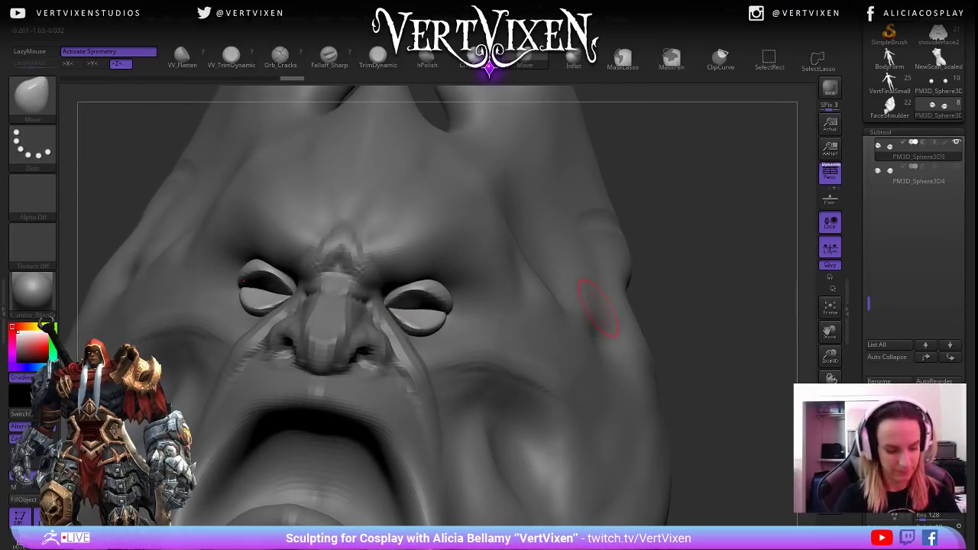
{"action": "left_click_drag", "start_coordinate": [701, 208], "coordinate": [704, 151]}
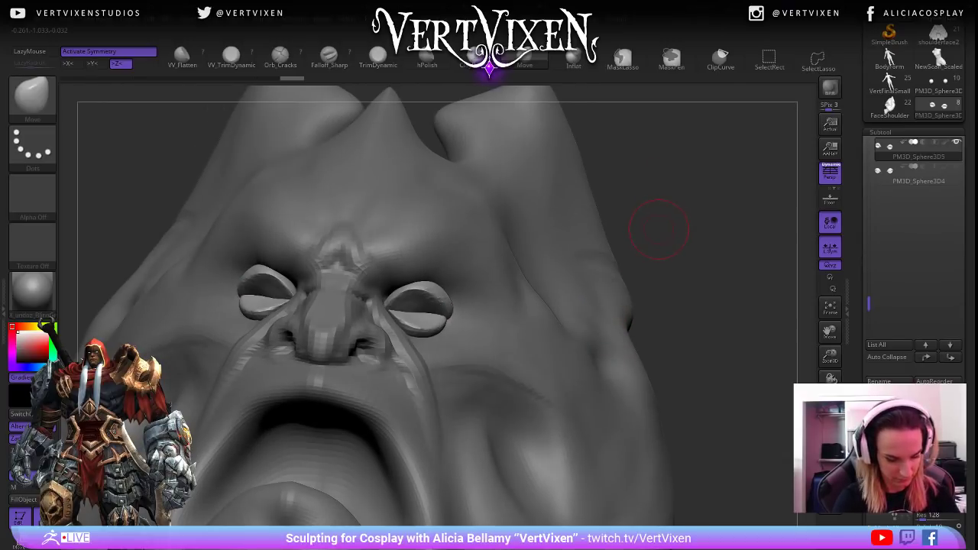
Select the face subtool and nudge the skin at the inner eye corners with the Move brush.
{"action": "key", "text": "b"}
{"action": "key", "text": "c"}
{"action": "key", "text": "b"}
{"action": "key", "text": "space"}
{"action": "key", "text": "b"}
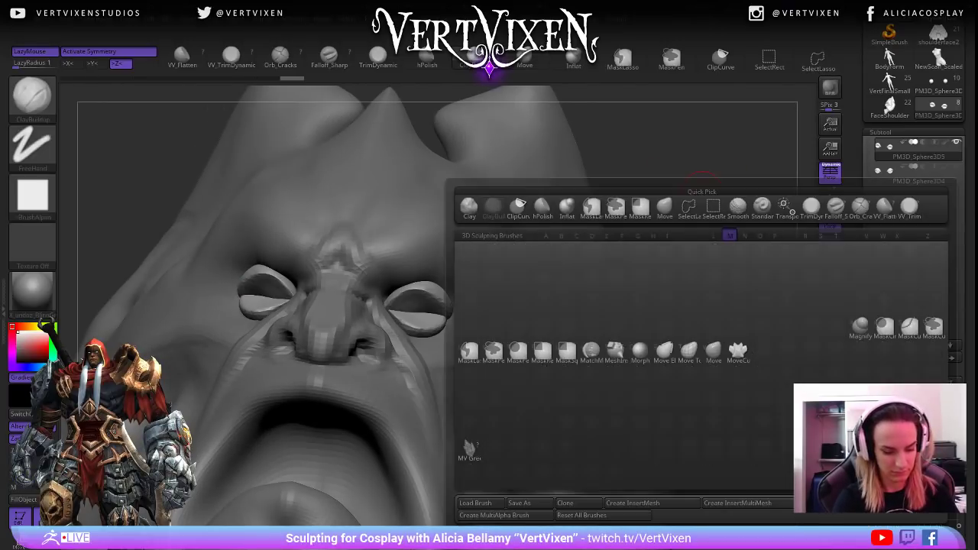
{"action": "key", "text": "m"}
{"action": "key", "text": "v"}
{"action": "mouse_move", "coordinate": [721, 228]}
{"action": "left_mouse_down"}
{"action": "mouse_move", "coordinate": [710, 261]}
{"action": "mouse_move", "coordinate": [753, 243]}
{"action": "mouse_move", "coordinate": [706, 246]}
{"action": "mouse_move", "coordinate": [787, 245]}
{"action": "left_mouse_up"}
{"action": "left_click_drag", "start_coordinate": [726, 260], "coordinate": [681, 276]}
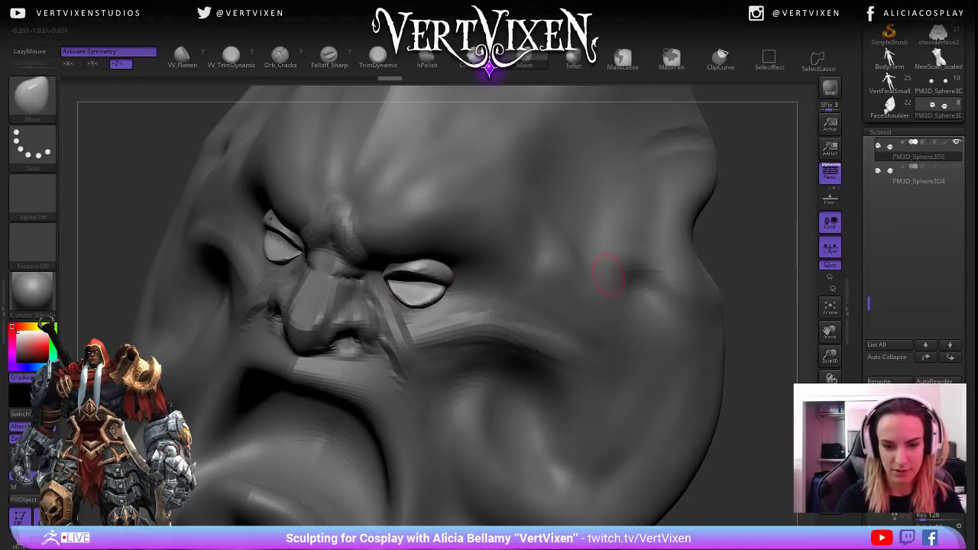
{"action": "left_click", "coordinate": [416, 317], "text": "alt"}
{"action": "key", "text": "space"}
{"action": "left_click_drag", "start_coordinate": [399, 292], "coordinate": [399, 287]}
{"action": "mouse_move", "coordinate": [754, 231]}
{"action": "left_mouse_down"}
{"action": "mouse_move", "coordinate": [718, 283]}
{"action": "mouse_move", "coordinate": [771, 252]}
{"action": "left_mouse_up"}
Reselect the eyes PM3D_Sphere3D5 and bring back the hidden eyeballs.
{"action": "left_click", "coordinate": [423, 290], "text": "alt"}
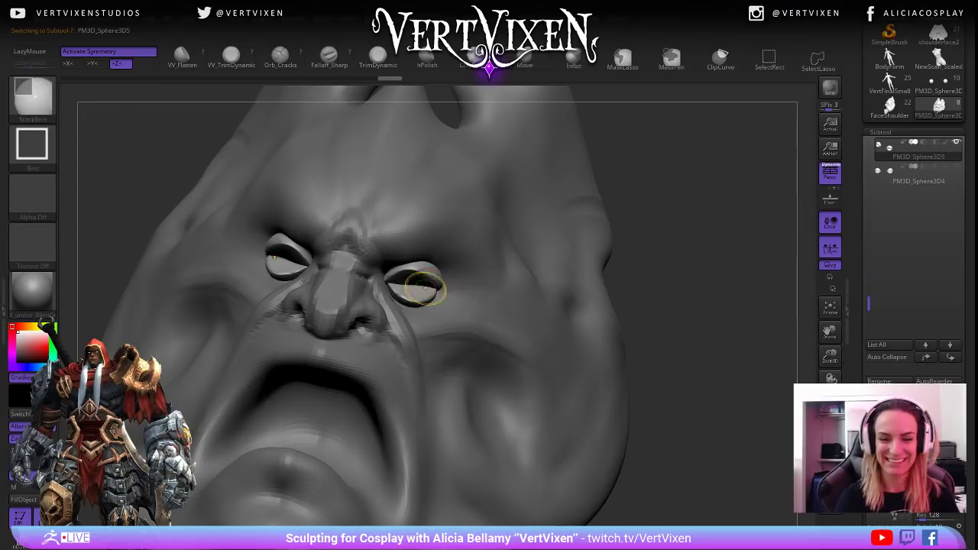
{"action": "left_click", "coordinate": [672, 243], "text": "ctrl+shift"}
{"action": "mouse_move", "coordinate": [666, 249]}
{"action": "left_mouse_down"}
{"action": "mouse_move", "coordinate": [691, 259]}
{"action": "mouse_move", "coordinate": [675, 276]}
{"action": "left_mouse_up"}
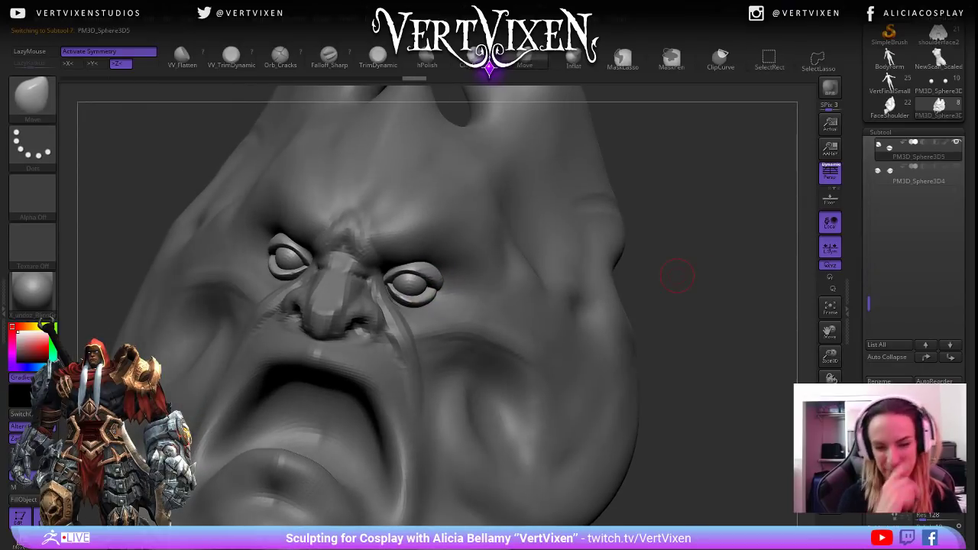
Select FaceShoulder1 and build up the skin directly beneath the lower eyelids with the ClayBuildup brush.
{"action": "left_click", "coordinate": [413, 325], "text": "alt"}
{"action": "key", "text": "b"}
{"action": "key", "text": "c"}
{"action": "key", "text": "b"}
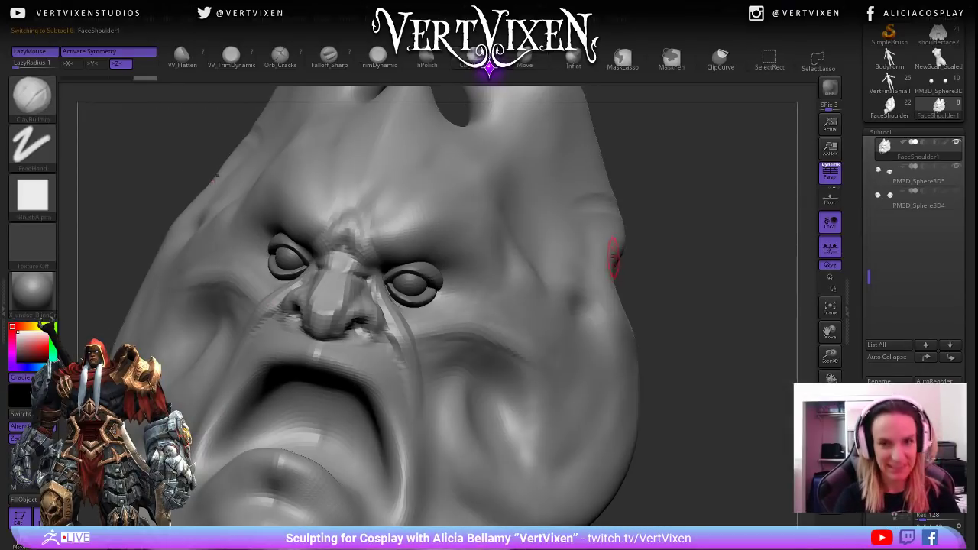
{"action": "mouse_move", "coordinate": [688, 256]}
{"action": "left_mouse_down"}
{"action": "mouse_move", "coordinate": [719, 260]}
{"action": "mouse_move", "coordinate": [686, 273]}
{"action": "left_mouse_up"}
{"action": "key", "text": "space"}
{"action": "key", "text": "space"}
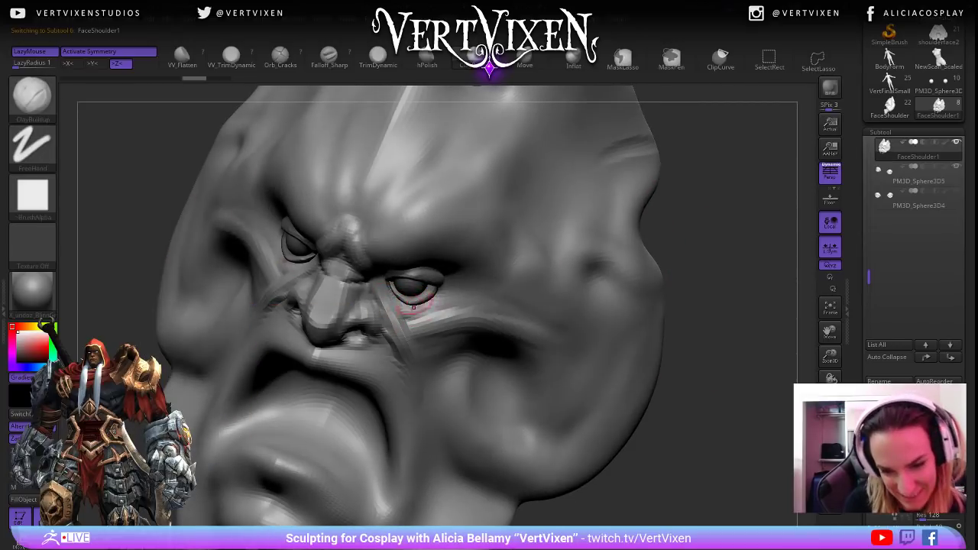
{"action": "key", "text": "space"}
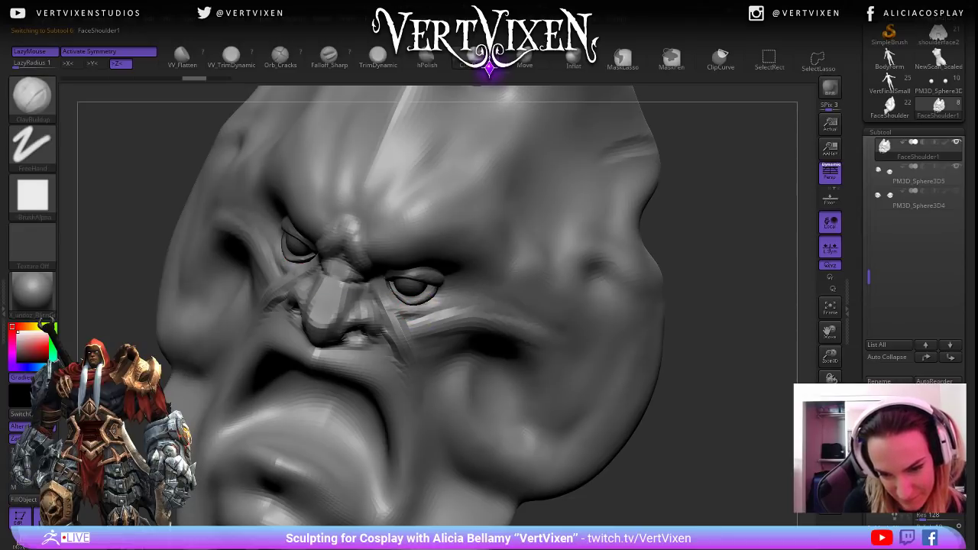
Smooth the skin around the outer eye corners and upper cheeks, undoing one unwanted stroke.
{"action": "key", "text": "f"}
{"action": "mouse_move", "coordinate": [719, 282]}
{"action": "left_mouse_down"}
{"action": "mouse_move", "coordinate": [672, 268]}
{"action": "mouse_move", "coordinate": [684, 304]}
{"action": "mouse_move", "coordinate": [690, 287]}
{"action": "left_mouse_up"}
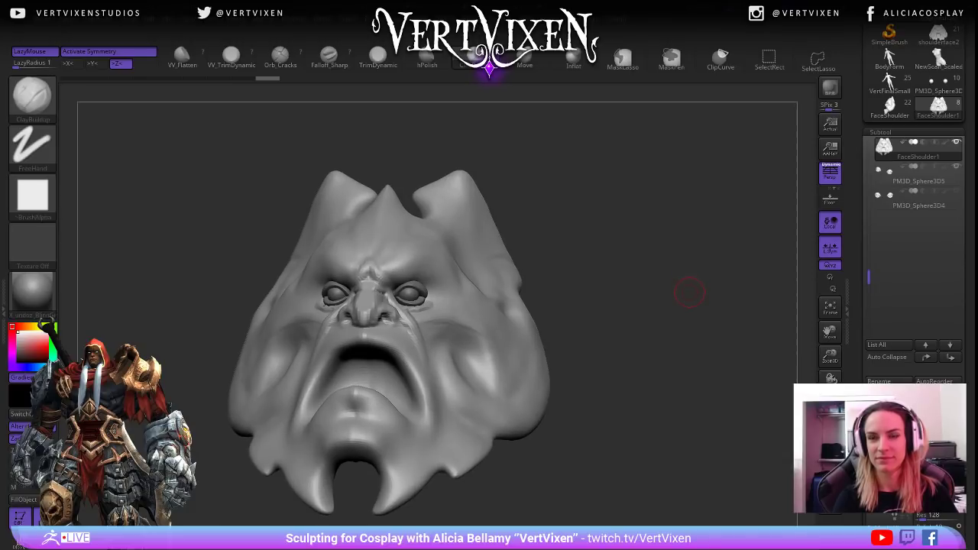
{"action": "mouse_move", "coordinate": [690, 293]}
{"action": "left_mouse_down", "text": "alt"}
{"action": "mouse_move", "coordinate": [695, 269]}
{"action": "mouse_move", "coordinate": [659, 284]}
{"action": "left_mouse_up", "text": "alt"}
{"action": "left_click_drag", "start_coordinate": [441, 293], "coordinate": [448, 289], "text": "shift"}
{"action": "key", "text": "space"}
{"action": "key", "text": "space"}
{"action": "mouse_move", "coordinate": [620, 346]}
{"action": "left_mouse_down"}
{"action": "mouse_move", "coordinate": [721, 375]}
{"action": "mouse_move", "coordinate": [707, 377]}
{"action": "left_mouse_up"}
{"action": "left_click_drag", "start_coordinate": [443, 327], "coordinate": [457, 321], "text": "shift"}
{"action": "key", "text": "space"}
{"action": "key", "text": "ctrl+z"}
{"action": "left_click_drag", "start_coordinate": [457, 305], "coordinate": [448, 300], "text": "shift"}
{"action": "key", "text": "space"}
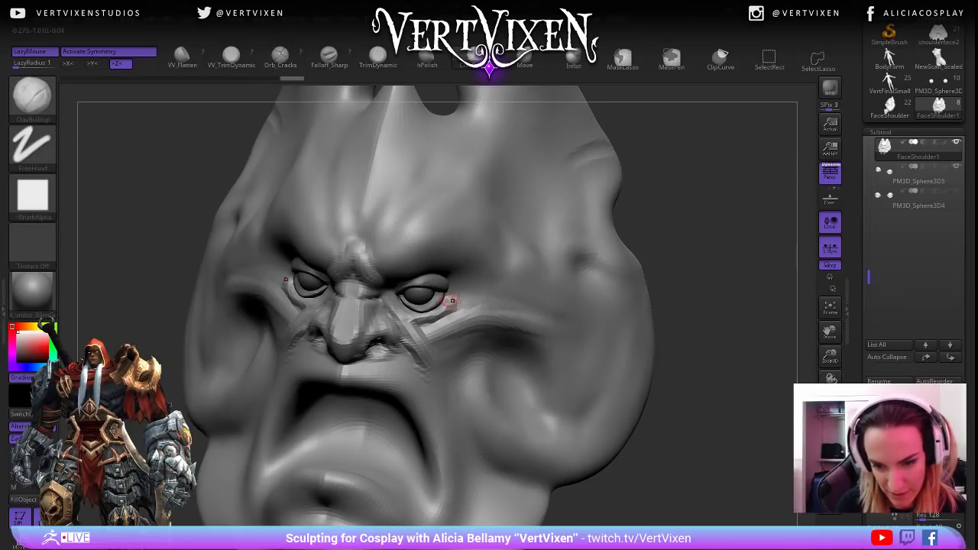
Build up eye bags from the inner eye corners along the lower lids with the ClayBuildup brush.
{"action": "mouse_move", "coordinate": [411, 295]}
{"action": "right_mouse_down"}
{"action": "mouse_move", "coordinate": [382, 296]}
{"action": "mouse_move", "coordinate": [395, 299]}
{"action": "right_mouse_up"}
{"action": "left_click_drag", "start_coordinate": [395, 299], "coordinate": [399, 308]}
{"action": "key", "text": "ctrl"}
{"action": "left_click_drag", "start_coordinate": [691, 314], "coordinate": [723, 302]}
{"action": "left_click_drag", "start_coordinate": [393, 290], "coordinate": [430, 349]}
{"action": "mouse_move", "coordinate": [688, 268]}
{"action": "left_mouse_down"}
{"action": "mouse_move", "coordinate": [724, 261]}
{"action": "mouse_move", "coordinate": [717, 289]}
{"action": "mouse_move", "coordinate": [726, 284]}
{"action": "left_mouse_up"}
Flatten the skin around the eyes with the hPolish brush, then add more clay below the lower lids with ClayBuildup.
{"action": "key", "text": "b"}
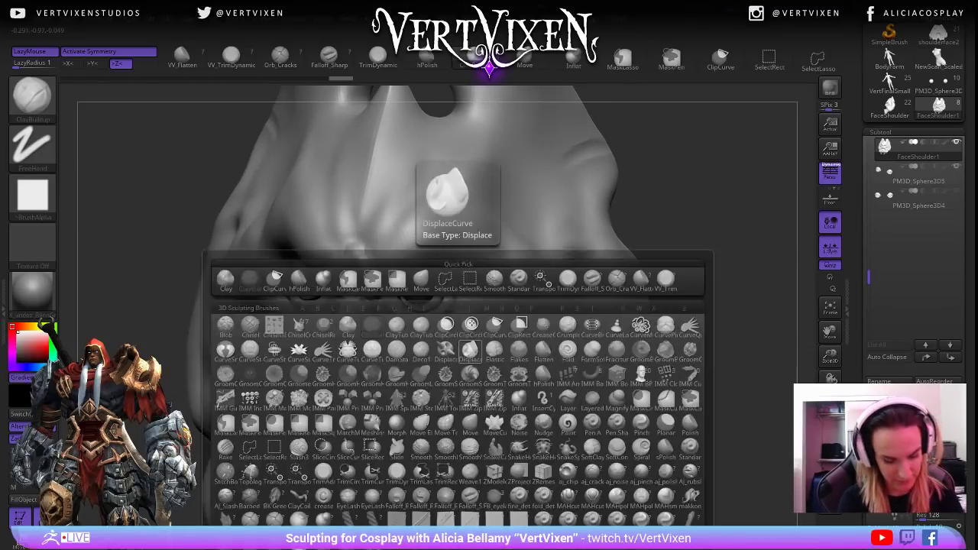
{"action": "left_click", "coordinate": [447, 191]}
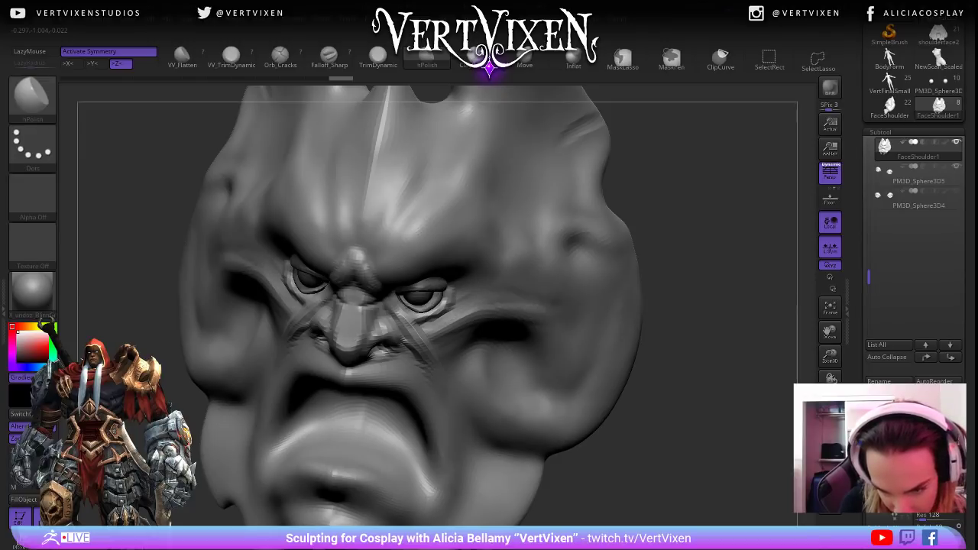
{"action": "mouse_move", "coordinate": [687, 266]}
{"action": "left_mouse_down", "text": "alt"}
{"action": "mouse_move", "coordinate": [666, 304]}
{"action": "mouse_move", "coordinate": [679, 305]}
{"action": "mouse_move", "coordinate": [681, 277]}
{"action": "mouse_move", "coordinate": [686, 293]}
{"action": "mouse_move", "coordinate": [704, 289]}
{"action": "mouse_move", "coordinate": [634, 294]}
{"action": "mouse_move", "coordinate": [570, 280]}
{"action": "left_mouse_up", "text": "alt"}
{"action": "key", "text": "b"}
{"action": "left_click", "coordinate": [773, 286]}
{"action": "right_click", "coordinate": [685, 293]}
{"action": "right_click", "coordinate": [424, 314]}
{"action": "left_click_drag", "start_coordinate": [650, 253], "coordinate": [650, 283], "text": "alt"}
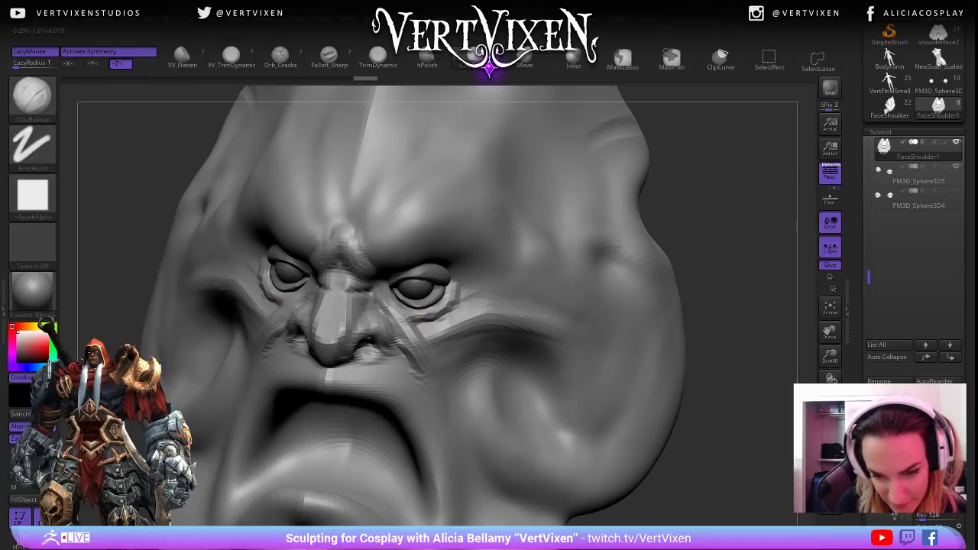
Carve sharp creases into the skin below the eyes and toward the cheeks with the Falloff_Sharp brush.
{"action": "key", "text": "b"}
{"action": "key", "text": "f"}
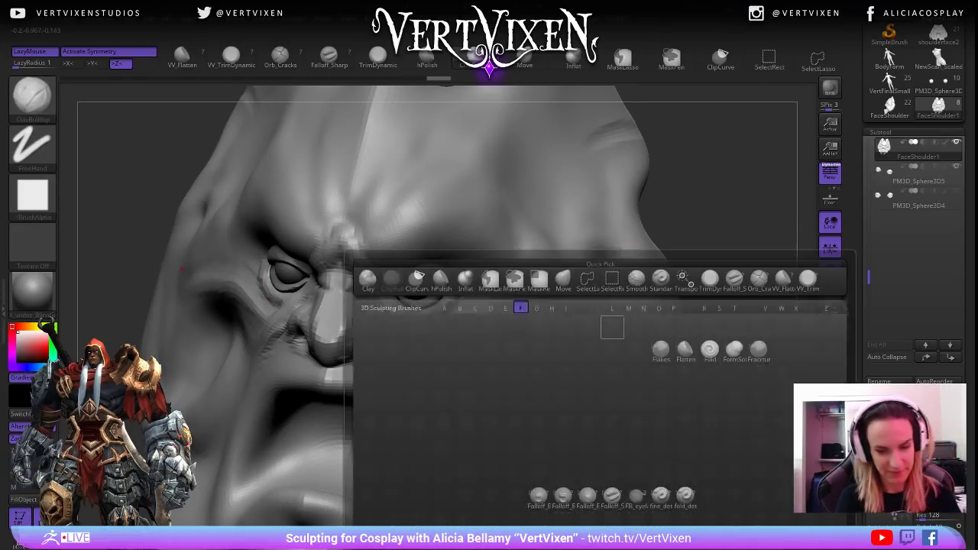
{"action": "key", "text": "s"}
{"action": "left_click_drag", "start_coordinate": [745, 306], "coordinate": [713, 303]}
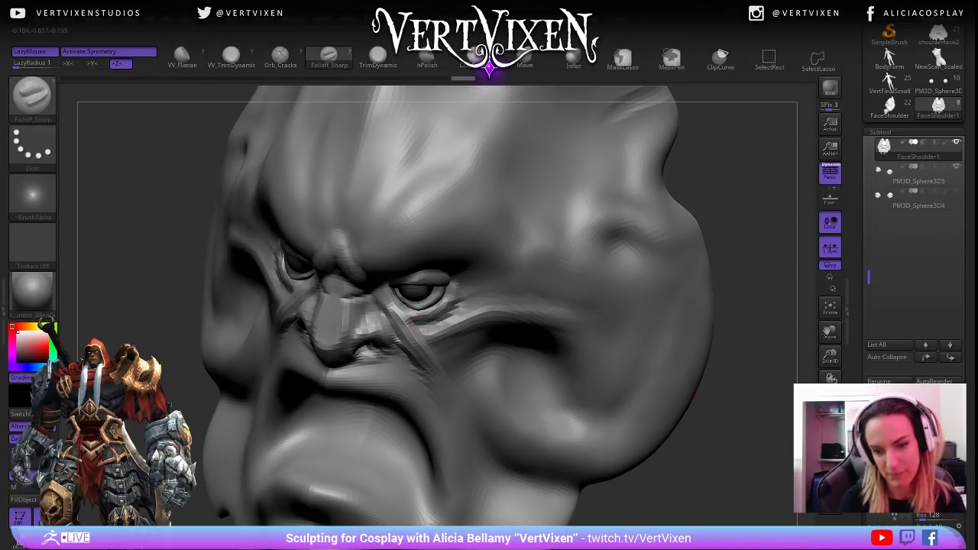
{"action": "left_click_drag", "start_coordinate": [694, 397], "coordinate": [740, 407]}
{"action": "left_click_drag", "start_coordinate": [671, 411], "coordinate": [634, 406]}
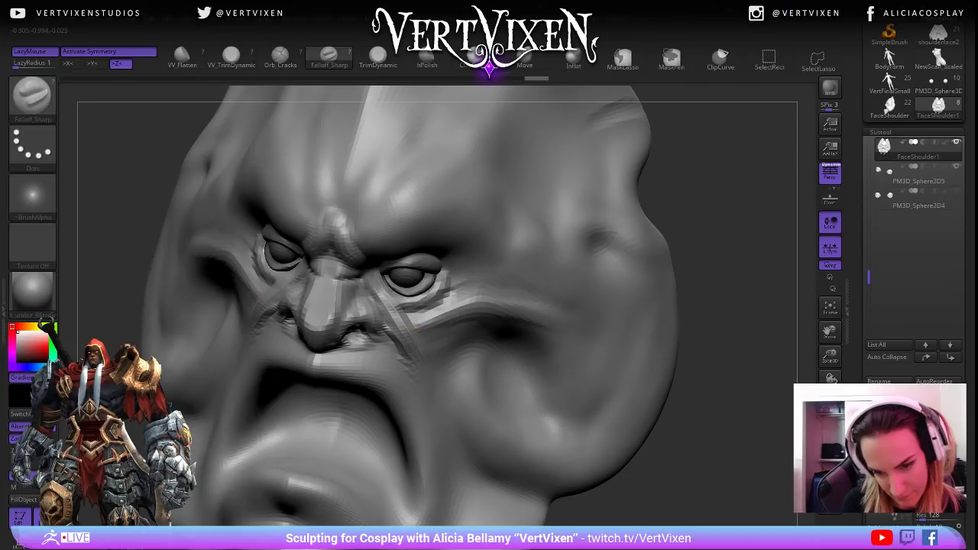
{"action": "mouse_move", "coordinate": [693, 397]}
{"action": "left_mouse_down", "text": "alt"}
{"action": "mouse_move", "coordinate": [691, 359]}
{"action": "mouse_move", "coordinate": [732, 337]}
{"action": "mouse_move", "coordinate": [731, 405]}
{"action": "left_mouse_up", "text": "alt"}
Carve a crease between the inner eye corner and the side of the nose with the Falloff_Sharp brush.
{"action": "left_click_drag", "start_coordinate": [650, 267], "coordinate": [563, 243]}
{"action": "mouse_move", "coordinate": [622, 260]}
{"action": "left_mouse_down", "text": "alt"}
{"action": "mouse_move", "coordinate": [655, 284]}
{"action": "mouse_move", "coordinate": [662, 260]}
{"action": "mouse_move", "coordinate": [673, 298]}
{"action": "left_mouse_up", "text": "alt"}
{"action": "left_click_drag", "start_coordinate": [378, 275], "coordinate": [361, 298]}
{"action": "mouse_move", "coordinate": [589, 225]}
{"action": "left_mouse_down"}
{"action": "mouse_move", "coordinate": [622, 256]}
{"action": "mouse_move", "coordinate": [624, 225]}
{"action": "mouse_move", "coordinate": [660, 214]}
{"action": "mouse_move", "coordinate": [668, 233]}
{"action": "mouse_move", "coordinate": [650, 236]}
{"action": "left_mouse_up"}
Carve symmetrical diagonal frown creases above the inner eye corners into the brow with the Falloff_Sharp brush.
{"action": "key", "text": "b"}
{"action": "key", "text": "c"}
{"action": "key", "text": "b"}
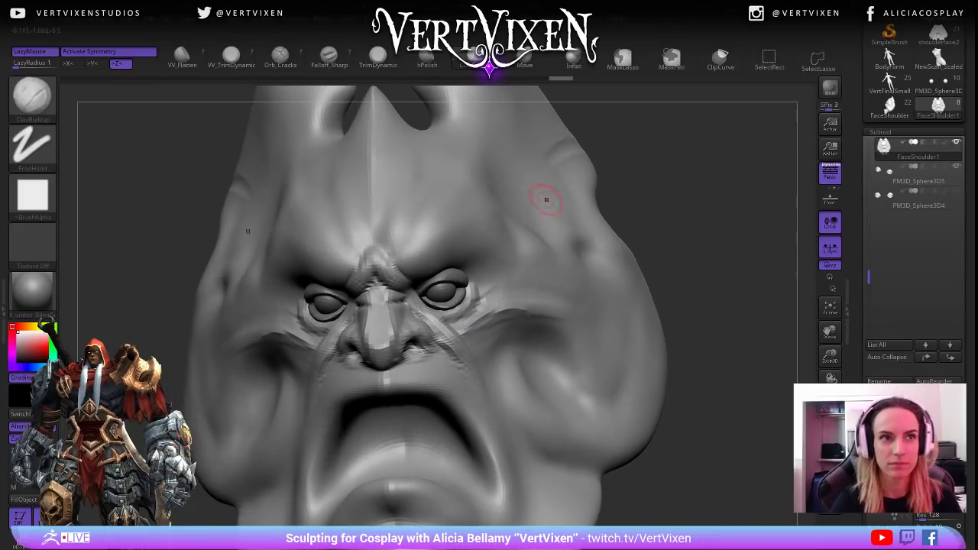
{"action": "key", "text": "b"}
{"action": "key", "text": "f"}
{"action": "key", "text": "s"}
{"action": "key", "text": "s"}
{"action": "mouse_move", "coordinate": [693, 277]}
{"action": "left_mouse_down"}
{"action": "mouse_move", "coordinate": [690, 252]}
{"action": "mouse_move", "coordinate": [707, 251]}
{"action": "left_mouse_up"}
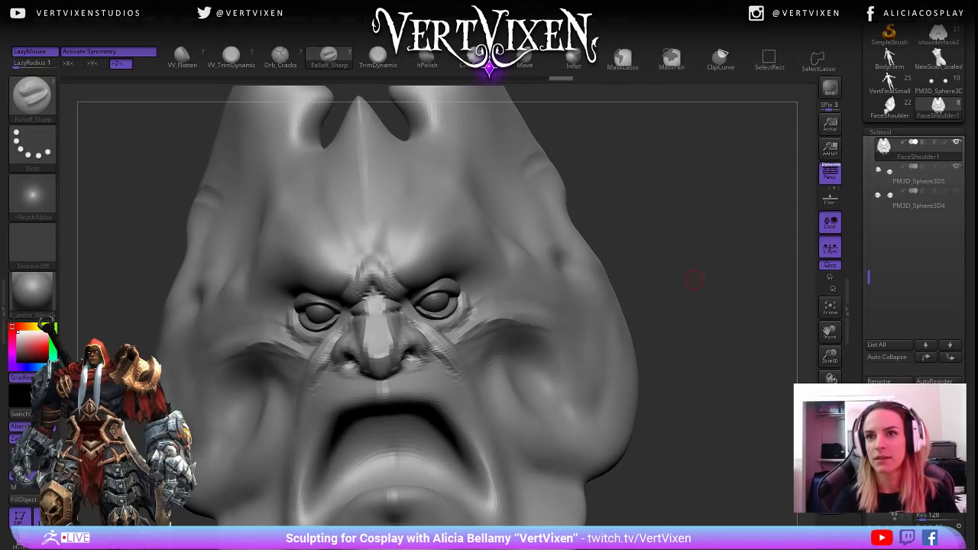
{"action": "left_click_drag", "start_coordinate": [694, 281], "coordinate": [575, 245]}
{"action": "left_click_drag", "start_coordinate": [405, 292], "coordinate": [423, 275]}
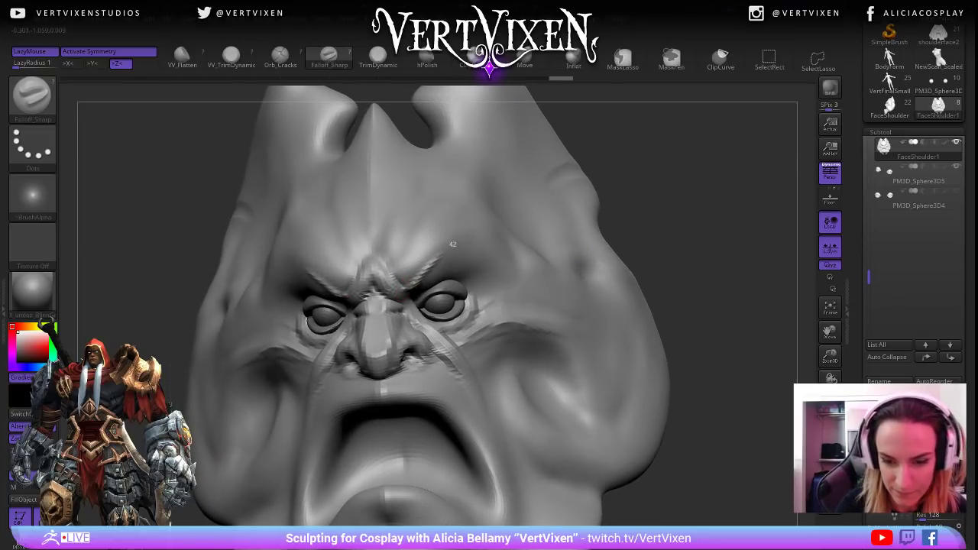
Deepen the frown creases above the eyes and extend them past the outer brow ends with the Falloff_Sharp brush.
{"action": "left_click_drag", "start_coordinate": [666, 192], "coordinate": [699, 195]}
{"action": "left_click_drag", "start_coordinate": [672, 252], "coordinate": [688, 263]}
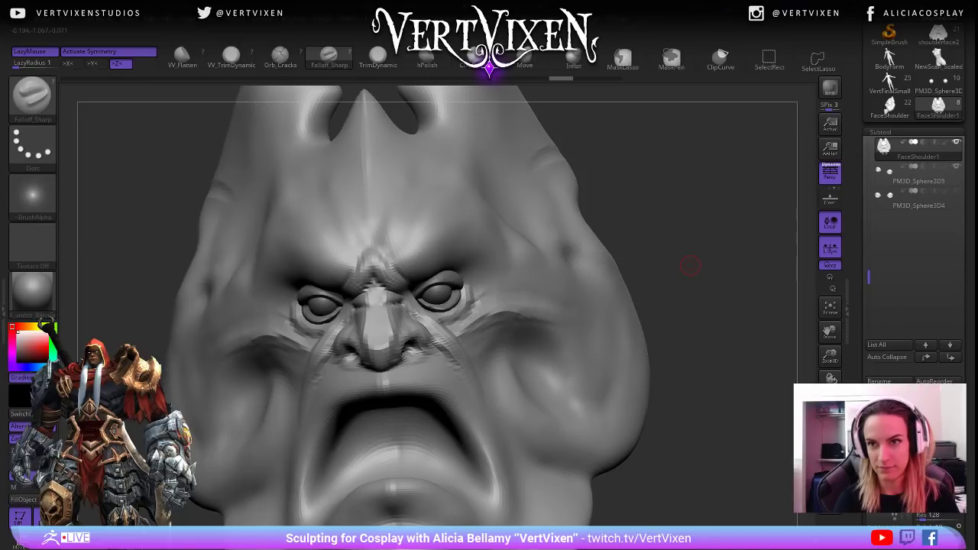
{"action": "left_click_drag", "start_coordinate": [688, 256], "coordinate": [559, 237]}
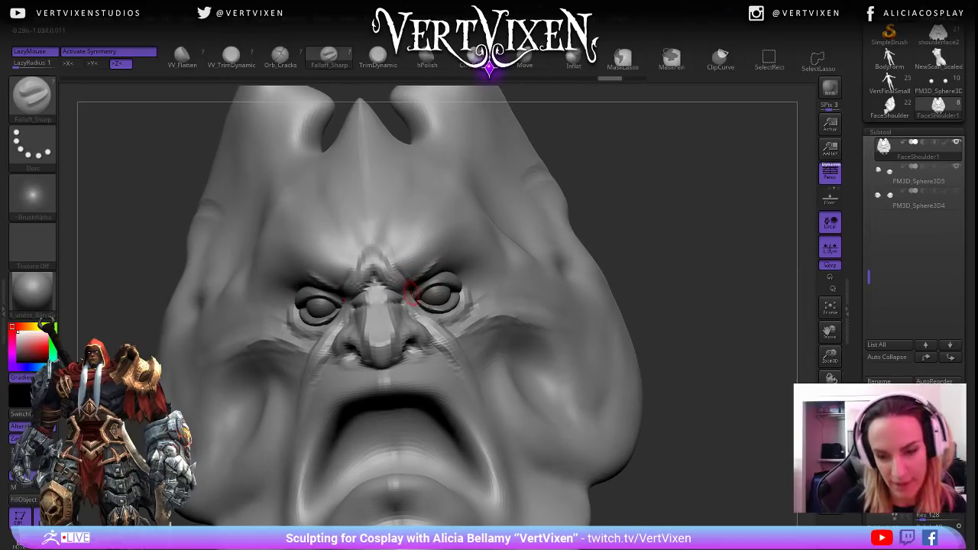
{"action": "mouse_move", "coordinate": [665, 229]}
{"action": "left_mouse_down"}
{"action": "mouse_move", "coordinate": [655, 248]}
{"action": "mouse_move", "coordinate": [660, 237]}
{"action": "mouse_move", "coordinate": [660, 247]}
{"action": "mouse_move", "coordinate": [447, 277]}
{"action": "left_mouse_up"}
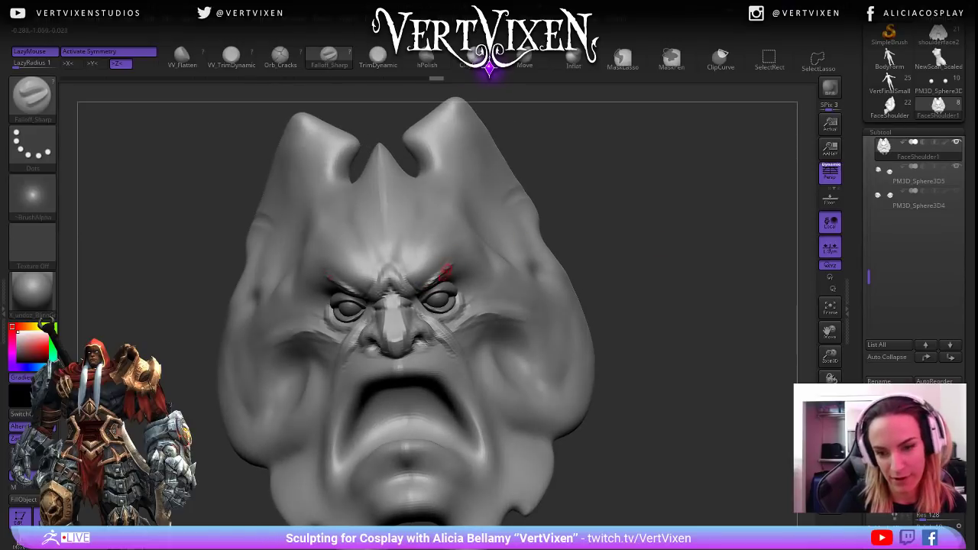
{"action": "mouse_move", "coordinate": [665, 285]}
{"action": "left_mouse_down"}
{"action": "mouse_move", "coordinate": [678, 304]}
{"action": "mouse_move", "coordinate": [541, 253]}
{"action": "left_mouse_up"}
{"action": "mouse_move", "coordinate": [647, 243]}
{"action": "left_mouse_down"}
{"action": "mouse_move", "coordinate": [681, 231]}
{"action": "mouse_move", "coordinate": [680, 251]}
{"action": "mouse_move", "coordinate": [647, 245]}
{"action": "left_mouse_up"}
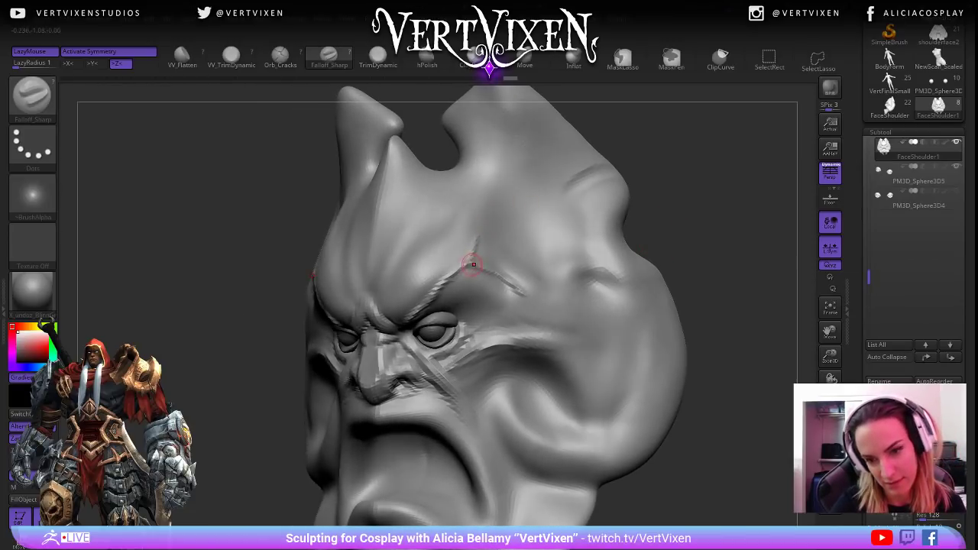
Undo the last temple crease stroke, smooth around the outer brow ends, and recarve the creases running up the sides of the forehead.
{"action": "mouse_move", "coordinate": [695, 197]}
{"action": "left_mouse_down"}
{"action": "mouse_move", "coordinate": [680, 212]}
{"action": "mouse_move", "coordinate": [706, 211]}
{"action": "mouse_move", "coordinate": [666, 213]}
{"action": "left_mouse_up"}
{"action": "key", "text": "ctrl+z"}
{"action": "left_click_drag", "start_coordinate": [443, 256], "coordinate": [418, 228], "text": "shift"}
{"action": "left_click_drag", "start_coordinate": [505, 310], "coordinate": [413, 194]}
{"action": "mouse_move", "coordinate": [465, 252]}
{"action": "left_mouse_down", "text": "shift"}
{"action": "mouse_move", "coordinate": [484, 272]}
{"action": "mouse_move", "coordinate": [376, 168]}
{"action": "left_mouse_up", "text": "shift"}
{"action": "mouse_move", "coordinate": [764, 229]}
{"action": "left_mouse_down"}
{"action": "mouse_move", "coordinate": [634, 218]}
{"action": "mouse_move", "coordinate": [611, 300]}
{"action": "mouse_move", "coordinate": [512, 267]}
{"action": "mouse_move", "coordinate": [669, 201]}
{"action": "left_mouse_up"}
Flatten the brow planes beside the new creases with a resized hPolish brush.
{"action": "key", "text": "b"}
{"action": "key", "text": "h"}
{"action": "key", "text": "p"}
{"action": "mouse_move", "coordinate": [252, 371]}
{"action": "left_mouse_down"}
{"action": "mouse_move", "coordinate": [138, 348]}
{"action": "mouse_move", "coordinate": [122, 332]}
{"action": "left_mouse_up"}
{"action": "key", "text": "space"}
{"action": "left_click", "coordinate": [683, 181]}
{"action": "left_click_drag", "start_coordinate": [683, 172], "coordinate": [673, 174]}
{"action": "key", "text": "space"}
{"action": "key", "text": "space"}
{"action": "right_click_drag", "start_coordinate": [433, 194], "coordinate": [419, 208]}
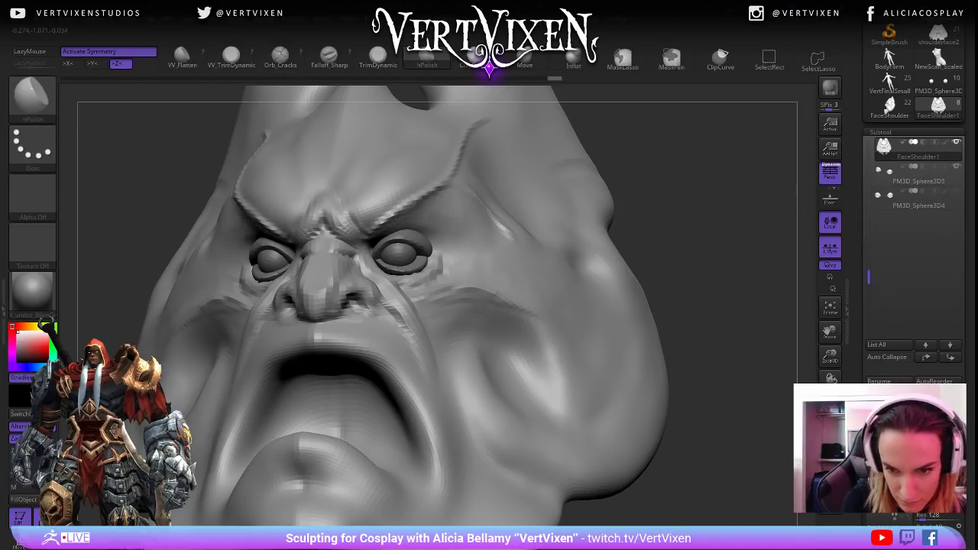
{"action": "left_click_drag", "start_coordinate": [665, 214], "coordinate": [655, 216]}
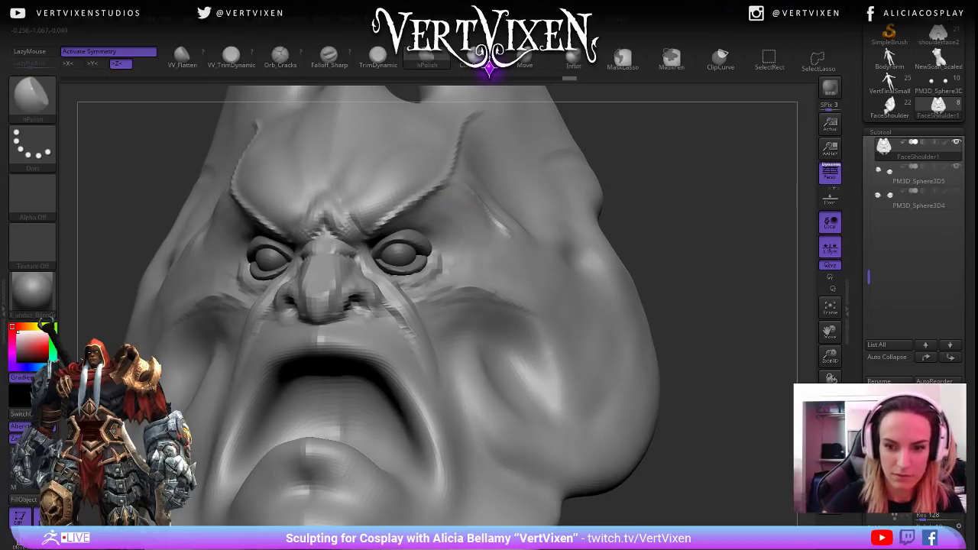
Carve creases from the outer brow corners down across the temples with the Falloff_Sharp brush and smooth where they meet.
{"action": "key", "text": "f"}
{"action": "left_click_drag", "start_coordinate": [701, 179], "coordinate": [584, 219]}
{"action": "key", "text": "b"}
{"action": "key", "text": "f"}
{"action": "key", "text": "s"}
{"action": "mouse_move", "coordinate": [668, 210]}
{"action": "left_mouse_down"}
{"action": "mouse_move", "coordinate": [627, 252]}
{"action": "mouse_move", "coordinate": [680, 233]}
{"action": "mouse_move", "coordinate": [725, 258]}
{"action": "mouse_move", "coordinate": [516, 177]}
{"action": "left_mouse_up"}
{"action": "left_click_drag", "start_coordinate": [434, 195], "coordinate": [501, 255]}
{"action": "left_click_drag", "start_coordinate": [655, 166], "coordinate": [662, 167]}
{"action": "left_click_drag", "start_coordinate": [451, 191], "coordinate": [464, 203], "text": "shift"}
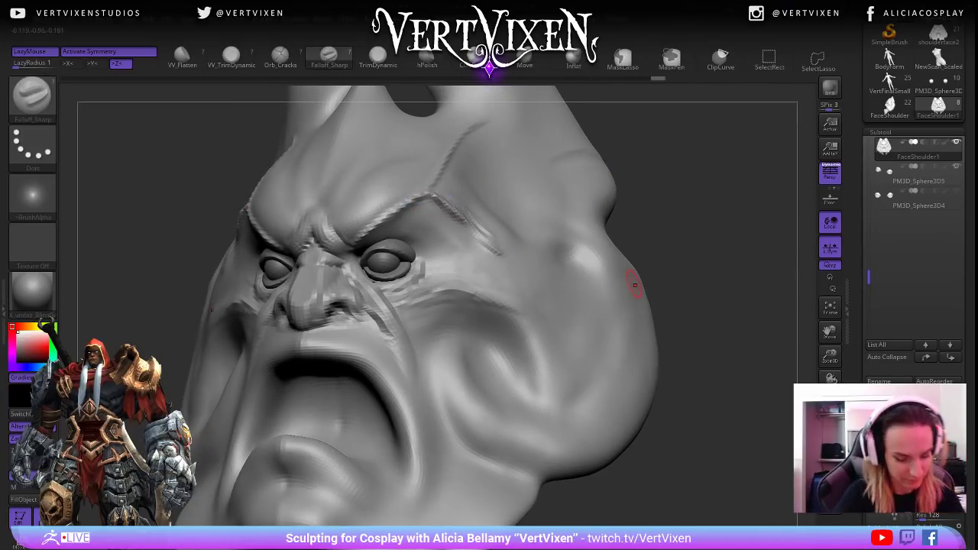
Build up the brow ridges above the eyes with ClayBuildup and flatten them with the hPolish brush.
{"action": "key", "text": "b"}
{"action": "key", "text": "c"}
{"action": "key", "text": "b"}
{"action": "mouse_move", "coordinate": [643, 290]}
{"action": "left_mouse_down"}
{"action": "mouse_move", "coordinate": [677, 307]}
{"action": "mouse_move", "coordinate": [393, 227]}
{"action": "left_mouse_up"}
{"action": "key", "text": "b"}
{"action": "key", "text": "h"}
{"action": "key", "text": "p"}
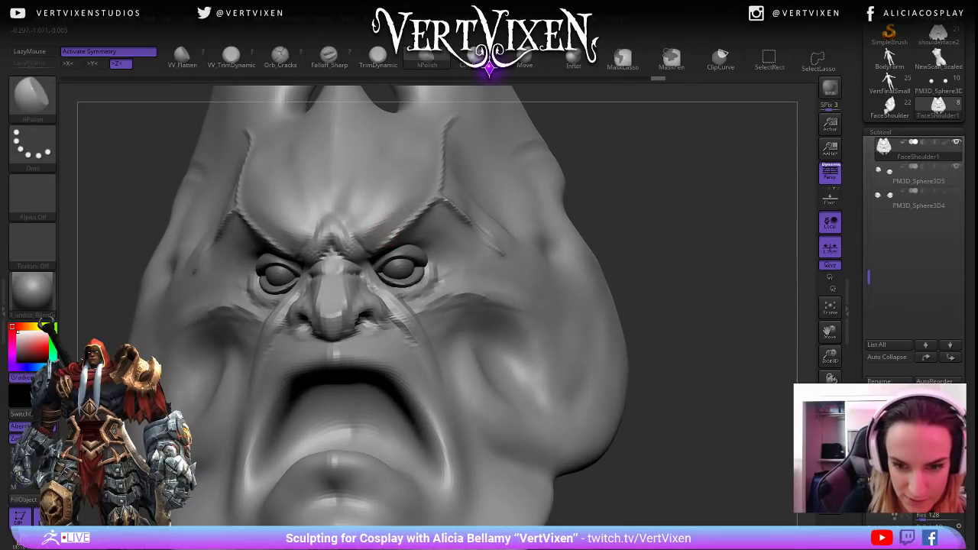
{"action": "left_click_drag", "start_coordinate": [389, 233], "coordinate": [415, 189]}
{"action": "mouse_move", "coordinate": [690, 210]}
{"action": "left_mouse_down"}
{"action": "mouse_move", "coordinate": [623, 225]}
{"action": "mouse_move", "coordinate": [681, 203]}
{"action": "mouse_move", "coordinate": [693, 232]}
{"action": "mouse_move", "coordinate": [682, 233]}
{"action": "mouse_move", "coordinate": [712, 234]}
{"action": "mouse_move", "coordinate": [658, 244]}
{"action": "mouse_move", "coordinate": [690, 245]}
{"action": "left_mouse_up"}
Sharpen the creases above the inner eye corners beside the nose bridge with the Falloff_Sharp brush.
{"action": "key", "text": "b"}
{"action": "key", "text": "f"}
{"action": "key", "text": "s"}
{"action": "left_click_drag", "start_coordinate": [376, 267], "coordinate": [421, 237]}
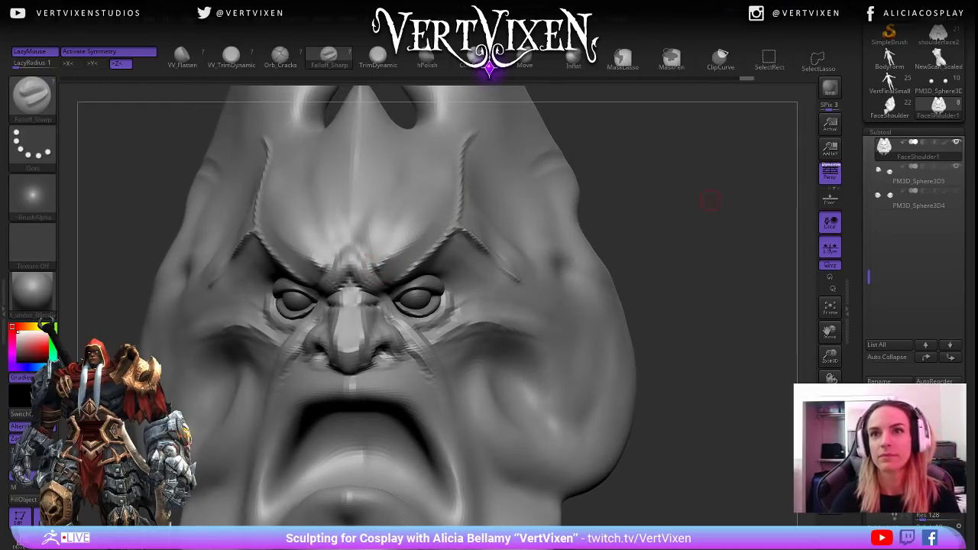
{"action": "left_click_drag", "start_coordinate": [705, 208], "coordinate": [712, 219]}
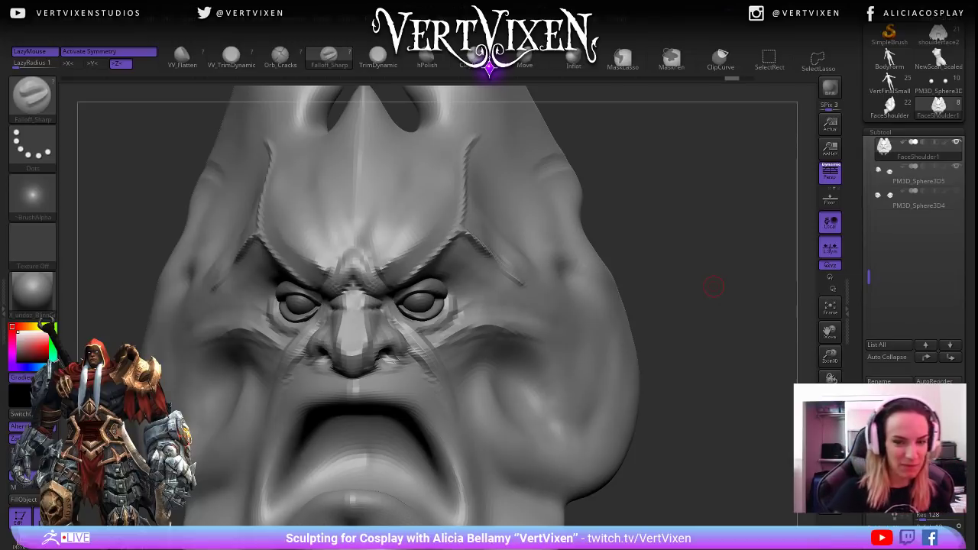
Preview the sculpt in the MatCap Red Wax material and return it to the grey Blinn material.
{"action": "left_click", "coordinate": [32, 290]}
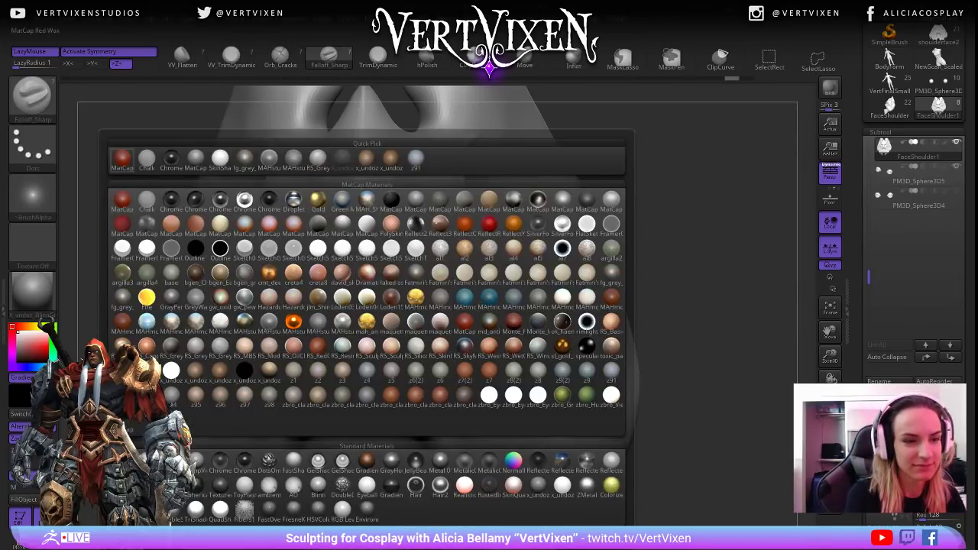
{"action": "left_click", "coordinate": [123, 157]}
{"action": "left_click_drag", "start_coordinate": [687, 243], "coordinate": [711, 243]}
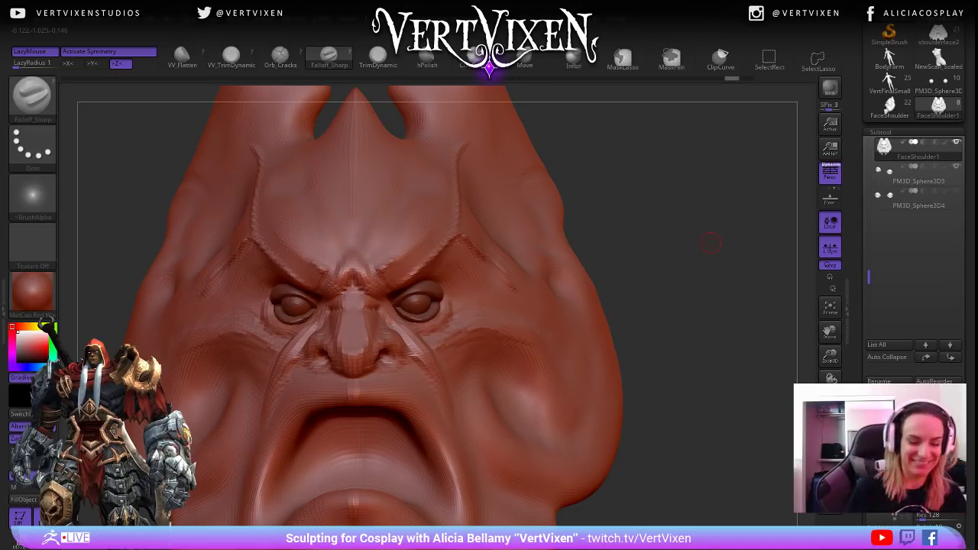
{"action": "key", "text": "m"}
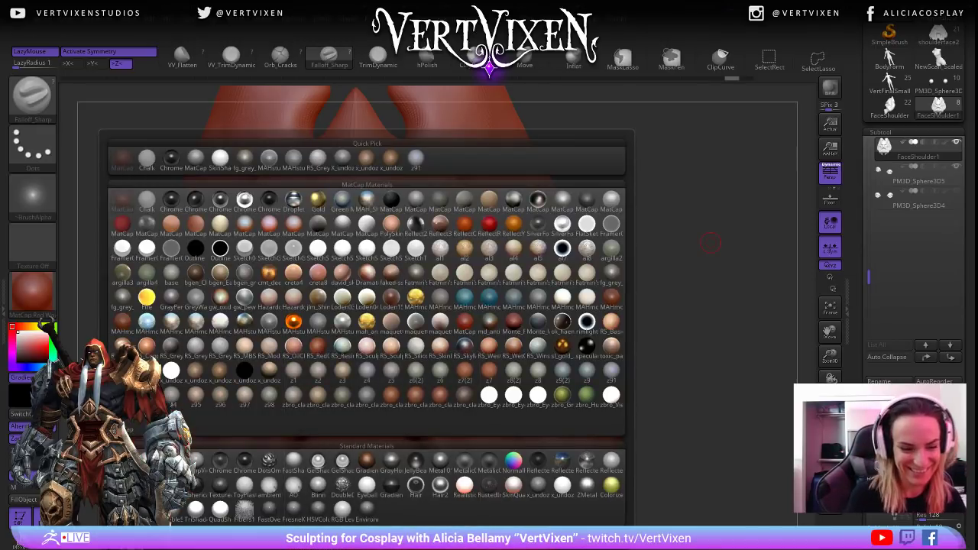
{"action": "left_click", "coordinate": [343, 159]}
{"action": "left_click_drag", "start_coordinate": [606, 287], "coordinate": [636, 330]}
{"action": "left_click", "coordinate": [33, 292]}
{"action": "left_click", "coordinate": [294, 463]}
{"action": "left_click_drag", "start_coordinate": [704, 234], "coordinate": [692, 301], "text": "alt"}
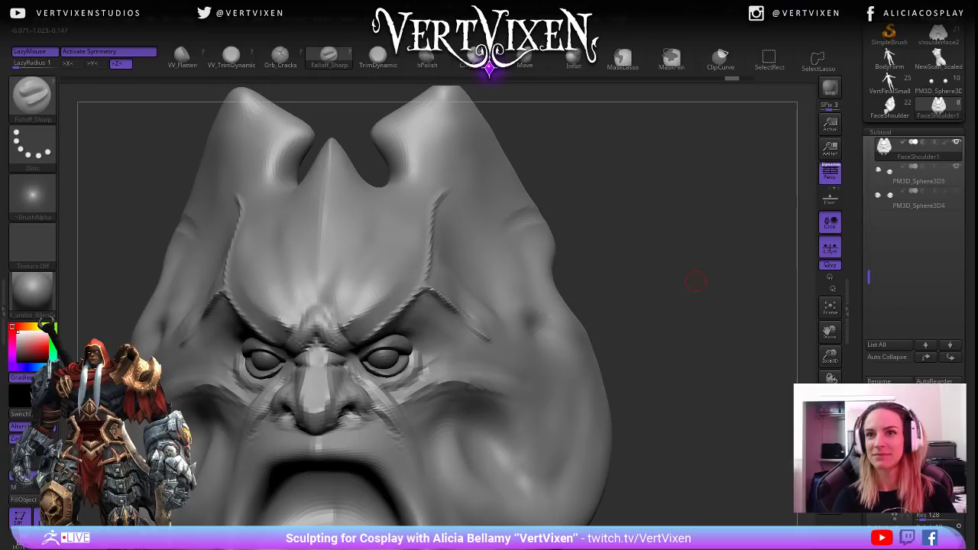
Carve symmetrical creases along the upper edges of the brow ridges with the Falloff_Sharp brush.
{"action": "left_click_drag", "start_coordinate": [696, 282], "coordinate": [696, 265]}
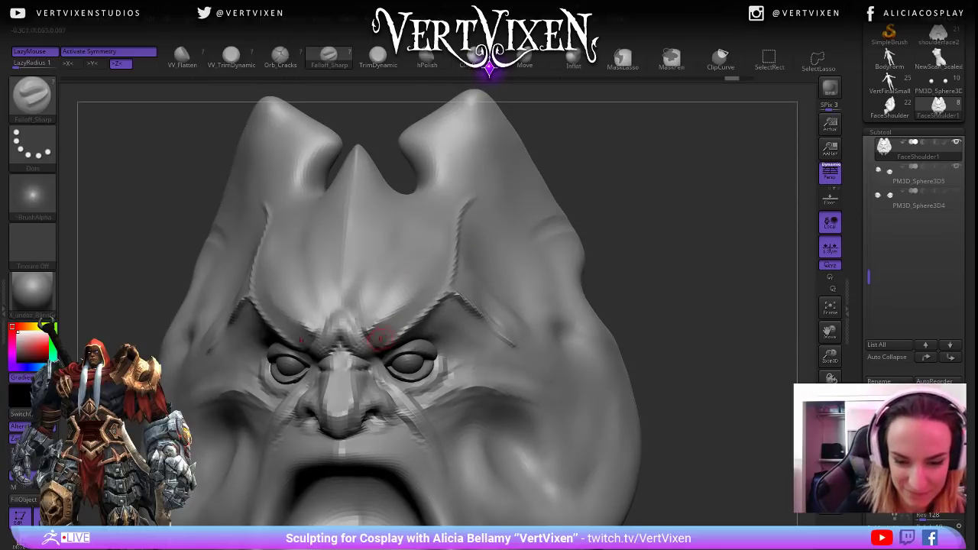
{"action": "key", "text": "ctrl"}
{"action": "left_click_drag", "start_coordinate": [676, 218], "coordinate": [674, 229]}
{"action": "left_click_drag", "start_coordinate": [370, 336], "coordinate": [421, 309]}
{"action": "left_click_drag", "start_coordinate": [607, 220], "coordinate": [619, 230]}
{"action": "left_click_drag", "start_coordinate": [418, 308], "coordinate": [442, 297]}
{"action": "left_click_drag", "start_coordinate": [679, 191], "coordinate": [688, 249]}
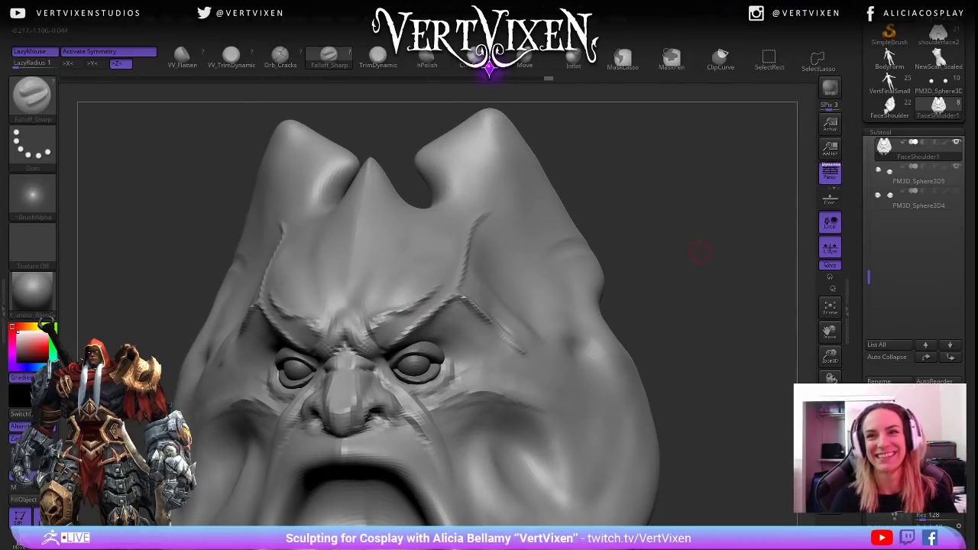
Add clay along the inner part of the brow ridges with the ClayBuildup brush.
{"action": "mouse_move", "coordinate": [713, 245]}
{"action": "left_mouse_down"}
{"action": "mouse_move", "coordinate": [573, 221]}
{"action": "mouse_move", "coordinate": [661, 224]}
{"action": "mouse_move", "coordinate": [488, 264]}
{"action": "left_mouse_up"}
{"action": "key", "text": "b"}
{"action": "key", "text": "c"}
{"action": "key", "text": "b"}
{"action": "left_click_drag", "start_coordinate": [699, 286], "coordinate": [753, 282]}
{"action": "mouse_move", "coordinate": [353, 337]}
{"action": "left_mouse_down"}
{"action": "mouse_move", "coordinate": [367, 320]}
{"action": "mouse_move", "coordinate": [426, 300]}
{"action": "mouse_move", "coordinate": [431, 275]}
{"action": "mouse_move", "coordinate": [385, 316]}
{"action": "left_mouse_up"}
{"action": "left_click_drag", "start_coordinate": [634, 191], "coordinate": [579, 214]}
Flatten the brow ridges into clean planes with the hPolish brush, undoing an unwanted stroke.
{"action": "key", "text": "b"}
{"action": "key", "text": "h"}
{"action": "key", "text": "p"}
{"action": "key", "text": "space"}
{"action": "left_click_drag", "start_coordinate": [359, 327], "coordinate": [390, 306]}
{"action": "key", "text": "ctrl+z"}
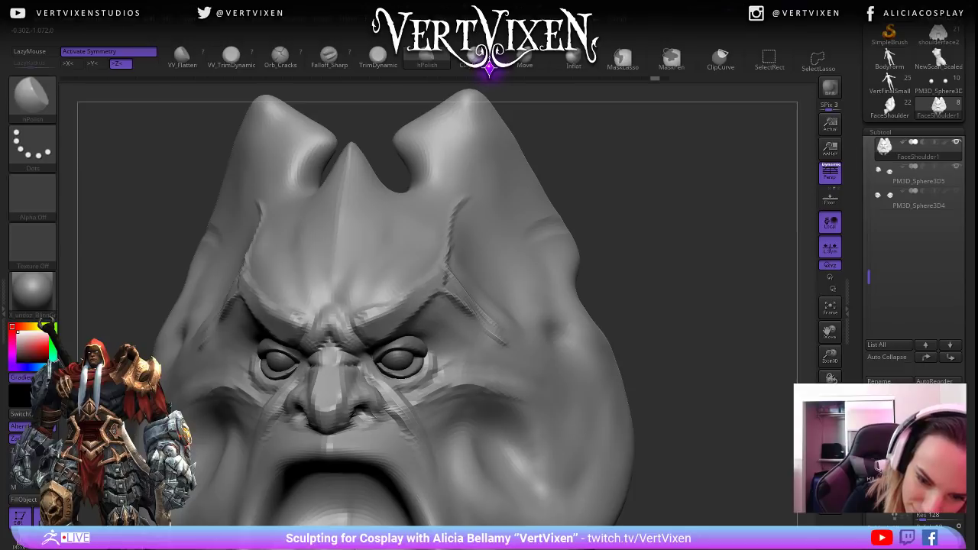
{"action": "mouse_move", "coordinate": [499, 234]}
{"action": "right_mouse_down"}
{"action": "mouse_move", "coordinate": [520, 219]}
{"action": "mouse_move", "coordinate": [442, 284]}
{"action": "right_mouse_up"}
{"action": "mouse_move", "coordinate": [483, 244]}
{"action": "right_mouse_down"}
{"action": "mouse_move", "coordinate": [422, 275]}
{"action": "mouse_move", "coordinate": [524, 219]}
{"action": "right_mouse_up"}
{"action": "key", "text": "space"}
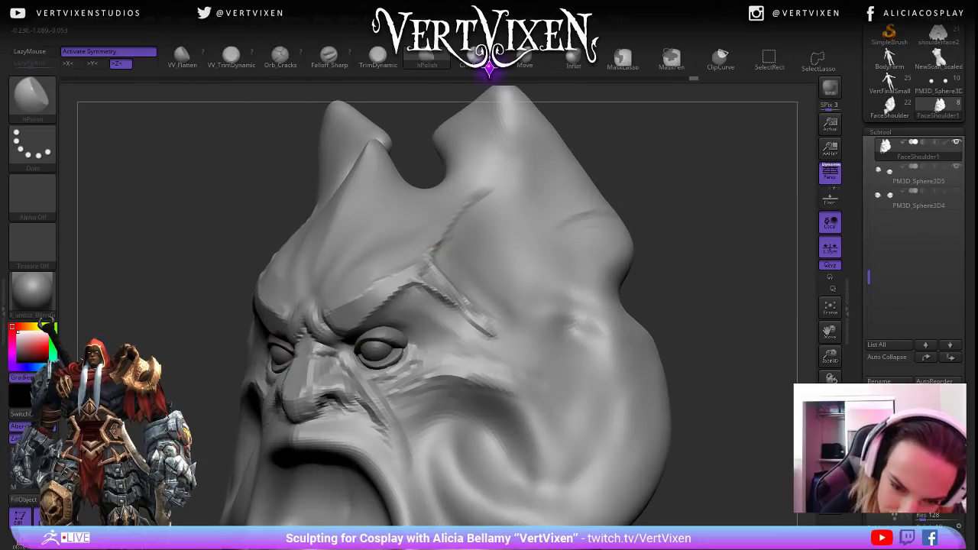
Build up and smooth the temple area beside the outer brow with ClayBuildup, and sharpen its creases with Falloff_Sharp.
{"action": "key", "text": "b"}
{"action": "key", "text": "c"}
{"action": "key", "text": "b"}
{"action": "key", "text": "space"}
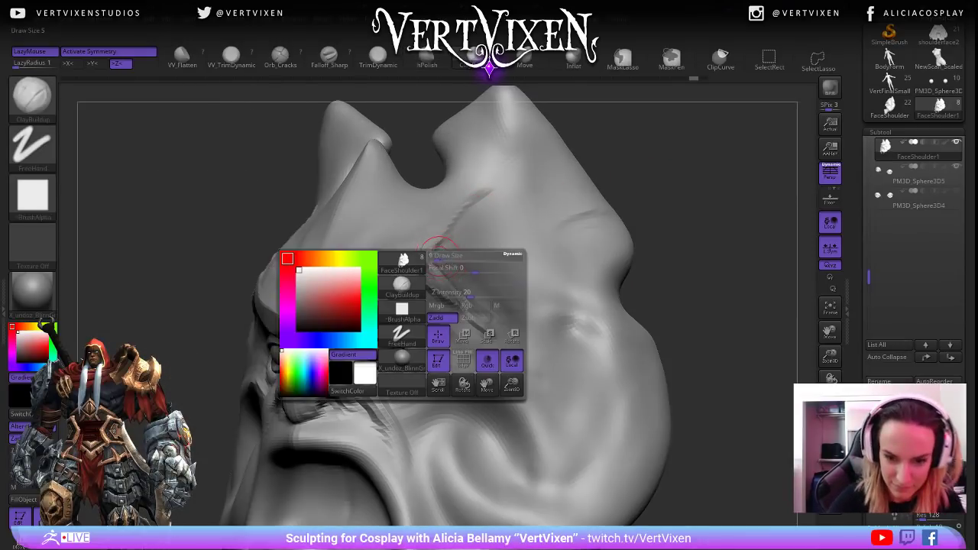
{"action": "mouse_move", "coordinate": [642, 328]}
{"action": "left_mouse_down", "text": "shift"}
{"action": "mouse_move", "coordinate": [684, 321]}
{"action": "mouse_move", "coordinate": [684, 271]}
{"action": "mouse_move", "coordinate": [672, 341]}
{"action": "mouse_move", "coordinate": [684, 332]}
{"action": "mouse_move", "coordinate": [643, 328]}
{"action": "left_mouse_up", "text": "shift"}
{"action": "key", "text": "b"}
{"action": "key", "text": "f"}
{"action": "key", "text": "s"}
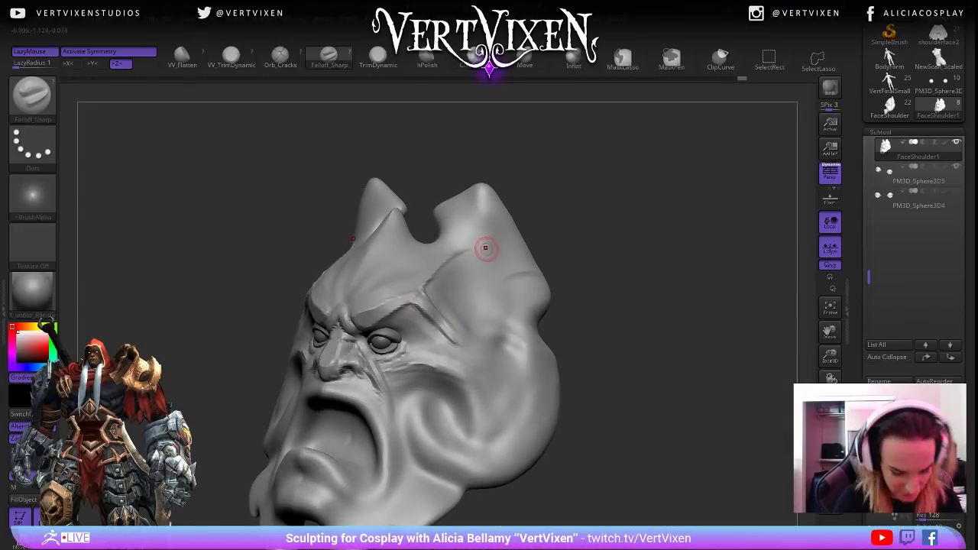
Polish the temple ridge and the side of the forehead into flatter planes with a resized hPolish brush.
{"action": "key", "text": "b"}
{"action": "key", "text": "h"}
{"action": "key", "text": "p"}
{"action": "key", "text": "space"}
{"action": "mouse_move", "coordinate": [642, 259]}
{"action": "left_mouse_down"}
{"action": "mouse_move", "coordinate": [653, 253]}
{"action": "mouse_move", "coordinate": [666, 276]}
{"action": "mouse_move", "coordinate": [644, 279]}
{"action": "left_mouse_up"}
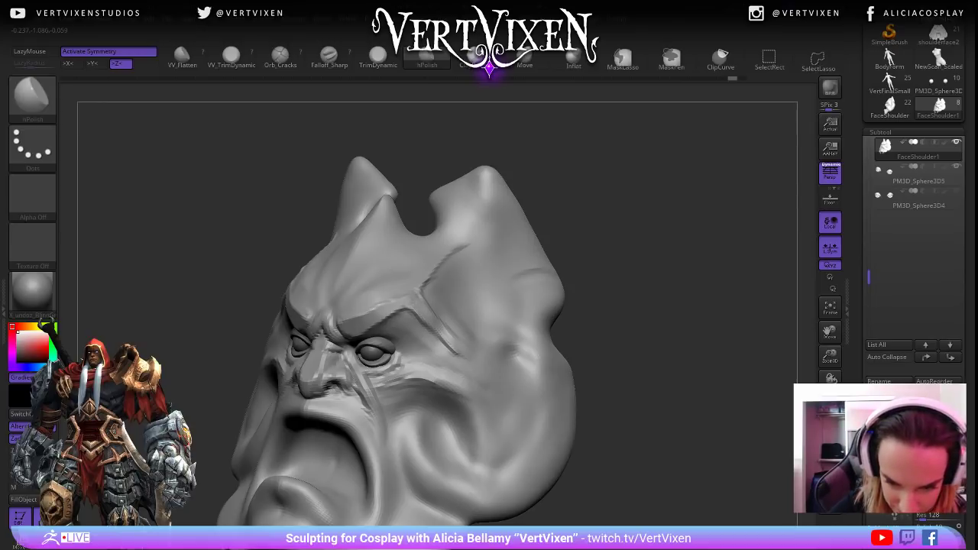
{"action": "mouse_move", "coordinate": [450, 305]}
{"action": "left_mouse_down"}
{"action": "mouse_move", "coordinate": [633, 332]}
{"action": "mouse_move", "coordinate": [636, 343]}
{"action": "mouse_move", "coordinate": [636, 321]}
{"action": "mouse_move", "coordinate": [611, 325]}
{"action": "mouse_move", "coordinate": [615, 343]}
{"action": "left_mouse_up"}
{"action": "left_click_drag", "start_coordinate": [624, 400], "coordinate": [563, 273]}
{"action": "key", "text": "space"}
{"action": "key", "text": "space"}
{"action": "mouse_move", "coordinate": [616, 316]}
{"action": "left_mouse_down", "text": "alt"}
{"action": "mouse_move", "coordinate": [629, 284]}
{"action": "mouse_move", "coordinate": [702, 241]}
{"action": "mouse_move", "coordinate": [677, 258]}
{"action": "left_mouse_up", "text": "alt"}
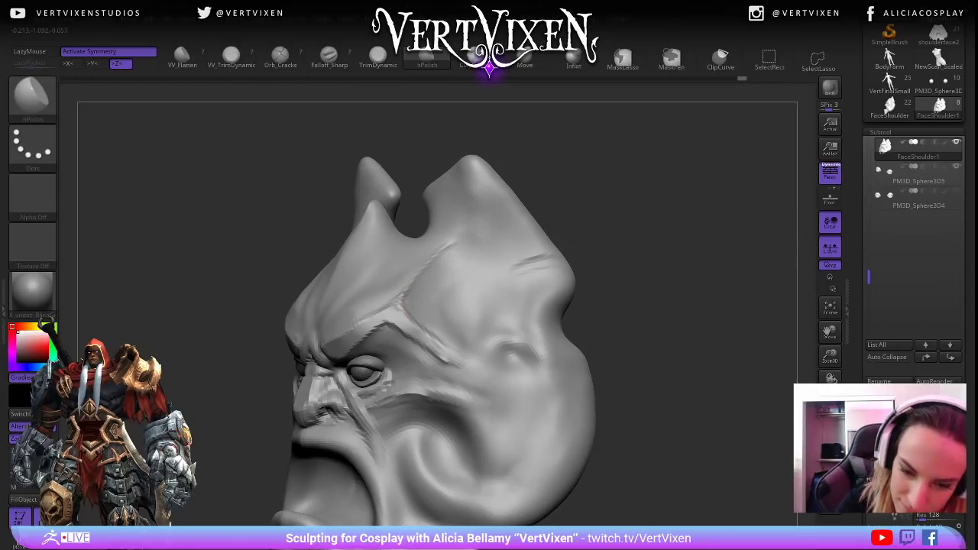
{"action": "left_click_drag", "start_coordinate": [404, 304], "coordinate": [451, 360]}
{"action": "mouse_move", "coordinate": [647, 196]}
{"action": "left_mouse_down"}
{"action": "mouse_move", "coordinate": [662, 240]}
{"action": "mouse_move", "coordinate": [626, 209]}
{"action": "left_mouse_up"}
{"action": "mouse_move", "coordinate": [589, 302]}
{"action": "left_mouse_down"}
{"action": "mouse_move", "coordinate": [665, 358]}
{"action": "mouse_move", "coordinate": [675, 343]}
{"action": "mouse_move", "coordinate": [711, 340]}
{"action": "mouse_move", "coordinate": [600, 280]}
{"action": "mouse_move", "coordinate": [650, 277]}
{"action": "left_mouse_up"}
Add clay around the outer brow ends with the ClayBuildup brush and check the whole face from the front.
{"action": "key", "text": "b"}
{"action": "key", "text": "f"}
{"action": "key", "text": "a"}
{"action": "key", "text": "b"}
{"action": "key", "text": "c"}
{"action": "key", "text": "b"}
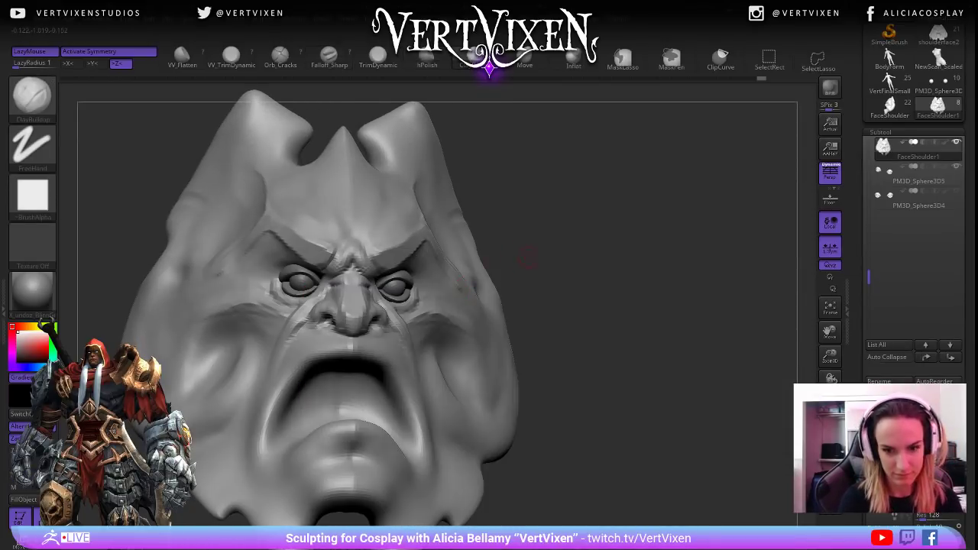
{"action": "left_click_drag", "start_coordinate": [518, 260], "coordinate": [418, 247]}
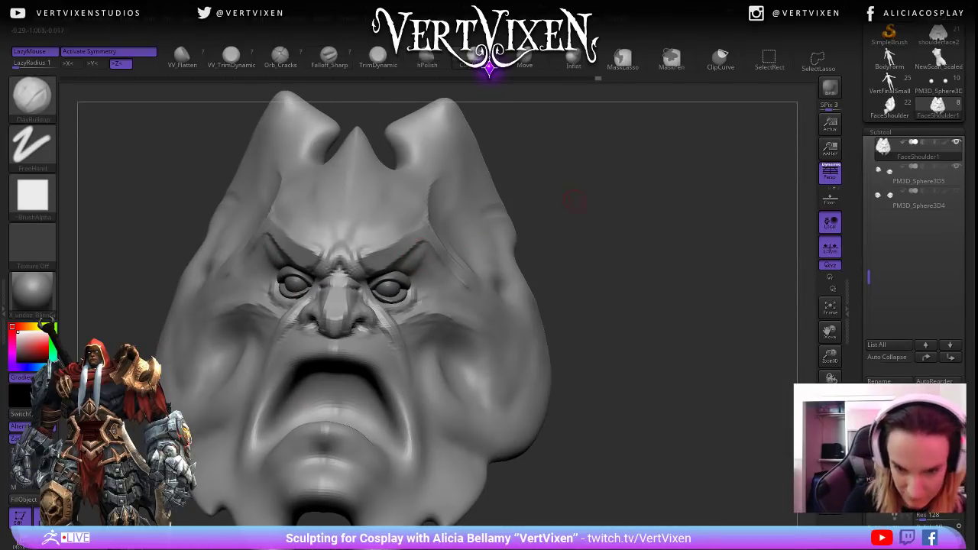
{"action": "left_click_drag", "start_coordinate": [596, 298], "coordinate": [511, 279], "text": "alt"}
{"action": "left_click_drag", "start_coordinate": [633, 327], "coordinate": [633, 321]}
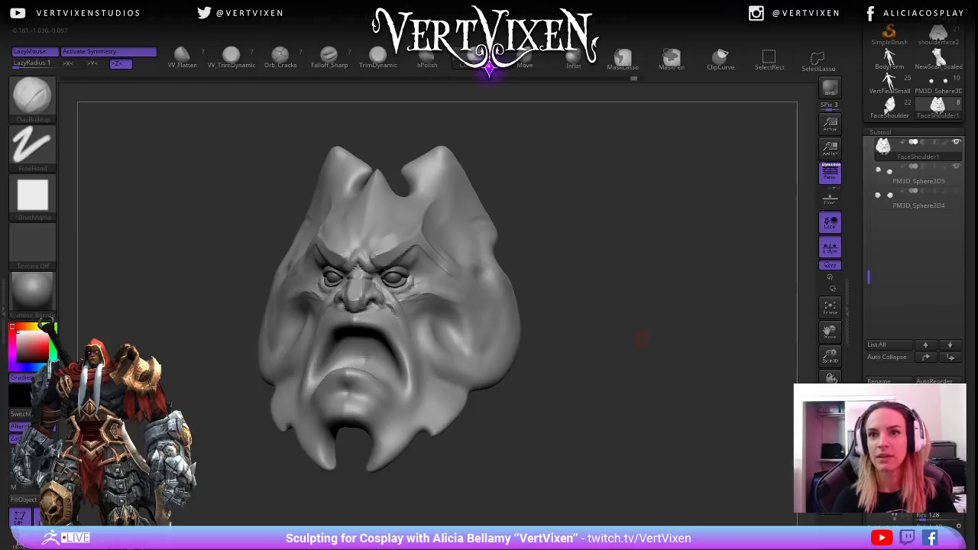
{"action": "mouse_move", "coordinate": [635, 343]}
{"action": "left_mouse_down", "text": "alt"}
{"action": "mouse_move", "coordinate": [646, 366]}
{"action": "mouse_move", "coordinate": [666, 345]}
{"action": "mouse_move", "coordinate": [653, 362]}
{"action": "left_mouse_up", "text": "alt"}
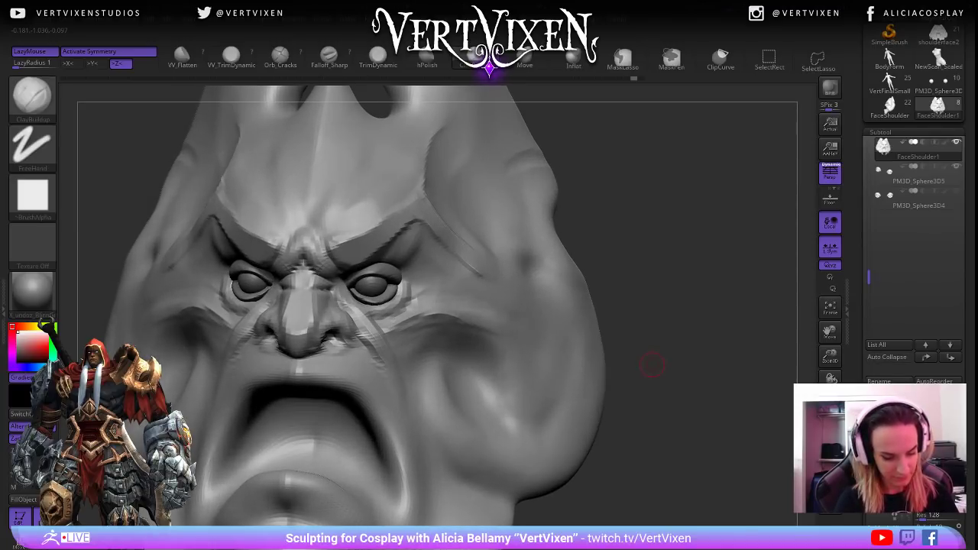
Carve the creases below the eyes outward toward the cheeks with the Falloff_Sharp brush.
{"action": "key", "text": "b"}
{"action": "key", "text": "f"}
{"action": "key", "text": "s"}
{"action": "left_click_drag", "start_coordinate": [673, 316], "coordinate": [657, 332]}
{"action": "left_click_drag", "start_coordinate": [386, 327], "coordinate": [432, 313]}
{"action": "mouse_move", "coordinate": [697, 291]}
{"action": "left_mouse_down", "text": "alt"}
{"action": "mouse_move", "coordinate": [677, 224]}
{"action": "mouse_move", "coordinate": [695, 225]}
{"action": "mouse_move", "coordinate": [672, 268]}
{"action": "mouse_move", "coordinate": [681, 280]}
{"action": "left_mouse_up", "text": "alt"}
{"action": "key", "text": "b"}
{"action": "key", "text": "n"}
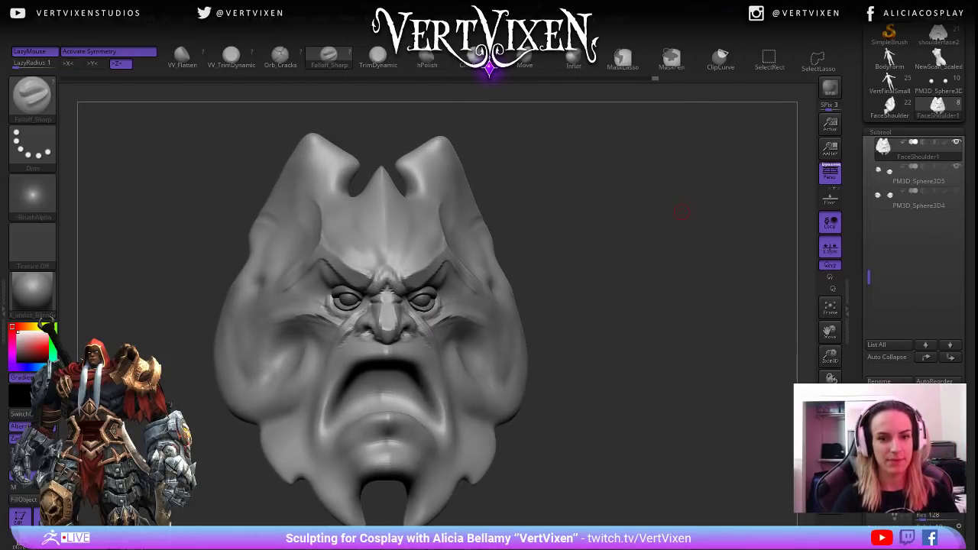
Sharpen the crease at the outer brow corner with a resized Falloff_Sharp brush and soften the temple fold with hPolish.
{"action": "left_click_drag", "start_coordinate": [639, 205], "coordinate": [640, 262], "text": "alt"}
{"action": "key", "text": "b"}
{"action": "key", "text": "space"}
{"action": "mouse_move", "coordinate": [385, 305]}
{"action": "left_mouse_down"}
{"action": "mouse_move", "coordinate": [416, 267]}
{"action": "mouse_move", "coordinate": [398, 285]}
{"action": "left_mouse_up"}
{"action": "key", "text": "space"}
{"action": "mouse_move", "coordinate": [632, 170]}
{"action": "left_mouse_down", "text": "alt"}
{"action": "mouse_move", "coordinate": [645, 212]}
{"action": "mouse_move", "coordinate": [634, 238]}
{"action": "mouse_move", "coordinate": [574, 283]}
{"action": "mouse_move", "coordinate": [390, 334]}
{"action": "left_mouse_up", "text": "alt"}
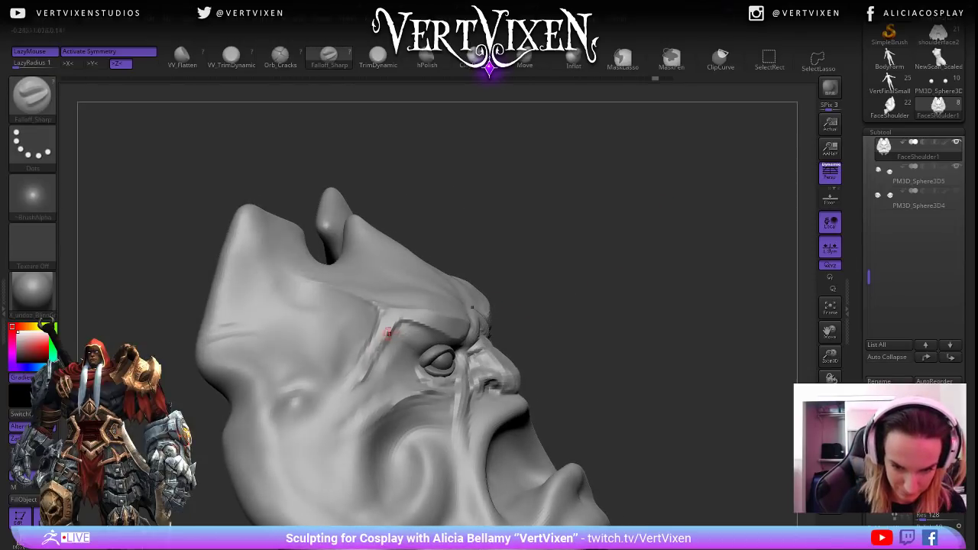
{"action": "key", "text": "b"}
{"action": "key", "text": "h"}
{"action": "key", "text": "p"}
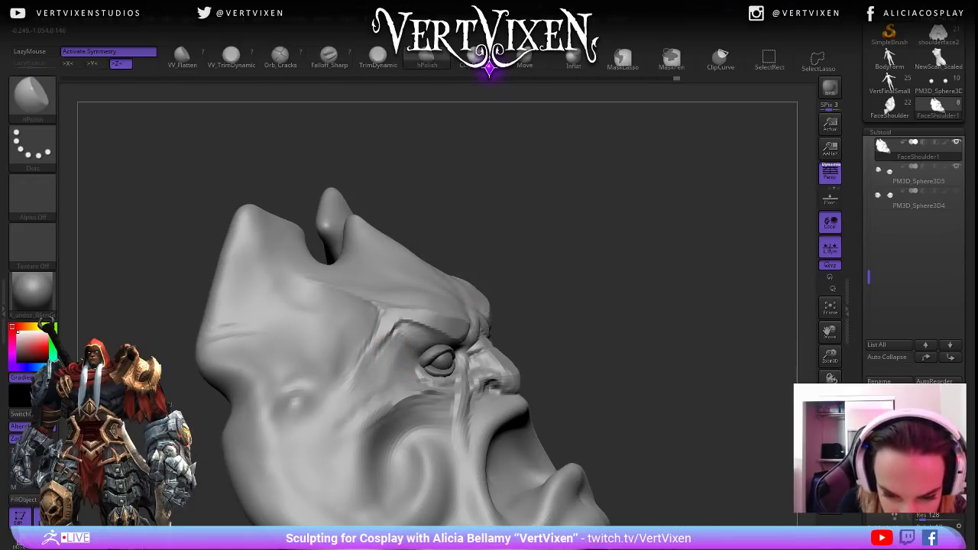
Build up a raised fold from the outer brow corner down the temple with a resized ClayBuildup brush.
{"action": "key", "text": "b"}
{"action": "key", "text": "c"}
{"action": "key", "text": "b"}
{"action": "left_click_drag", "start_coordinate": [581, 260], "coordinate": [603, 241]}
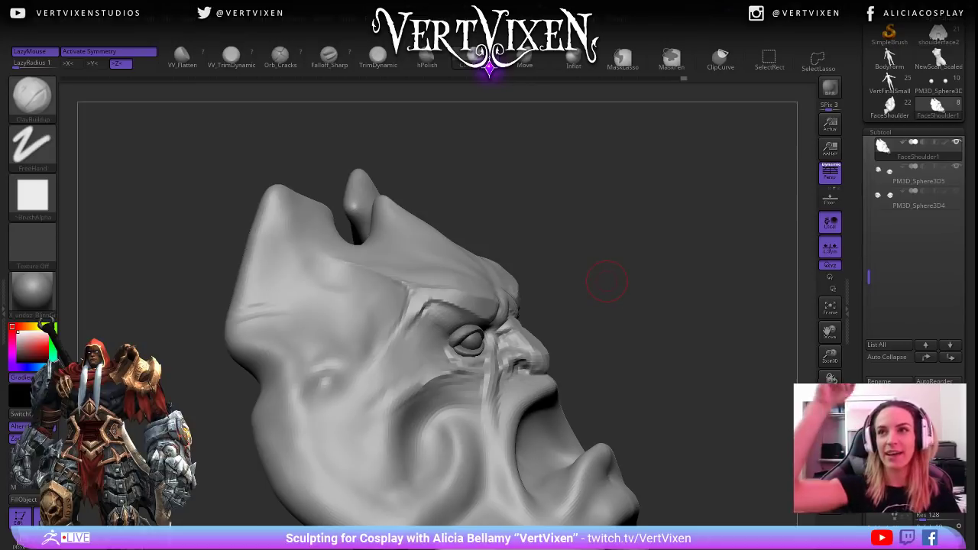
{"action": "left_click_drag", "start_coordinate": [597, 251], "coordinate": [608, 255]}
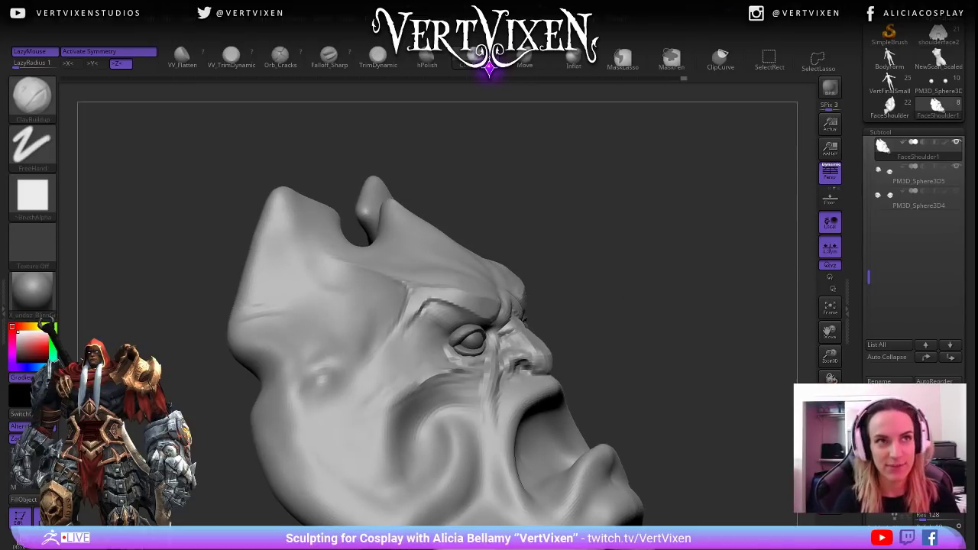
{"action": "key", "text": "space"}
{"action": "left_click_drag", "start_coordinate": [421, 298], "coordinate": [427, 298]}
{"action": "mouse_move", "coordinate": [418, 306]}
{"action": "left_mouse_down"}
{"action": "mouse_move", "coordinate": [393, 334]}
{"action": "mouse_move", "coordinate": [417, 307]}
{"action": "left_mouse_up"}
{"action": "key", "text": "space"}
{"action": "mouse_move", "coordinate": [604, 249]}
{"action": "left_mouse_down"}
{"action": "mouse_move", "coordinate": [617, 246]}
{"action": "mouse_move", "coordinate": [602, 232]}
{"action": "left_mouse_up"}
{"action": "left_click_drag", "start_coordinate": [424, 307], "coordinate": [389, 351]}
{"action": "right_click_drag", "start_coordinate": [392, 305], "coordinate": [419, 304]}
{"action": "left_click_drag", "start_coordinate": [421, 298], "coordinate": [366, 380]}
Undo the last stroke, and build up the skin fold between the lower eyelid, nose and cheek with ClayBuildup.
{"action": "mouse_move", "coordinate": [666, 300]}
{"action": "left_mouse_down"}
{"action": "mouse_move", "coordinate": [611, 304]}
{"action": "mouse_move", "coordinate": [679, 297]}
{"action": "mouse_move", "coordinate": [678, 314]}
{"action": "mouse_move", "coordinate": [567, 343]}
{"action": "left_mouse_up"}
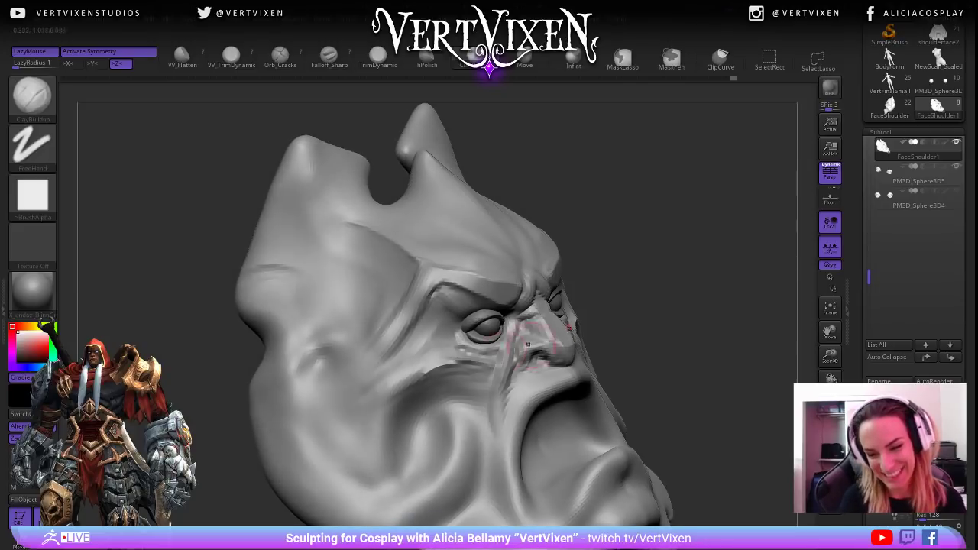
{"action": "key", "text": "ctrl+z"}
{"action": "right_click", "coordinate": [490, 375]}
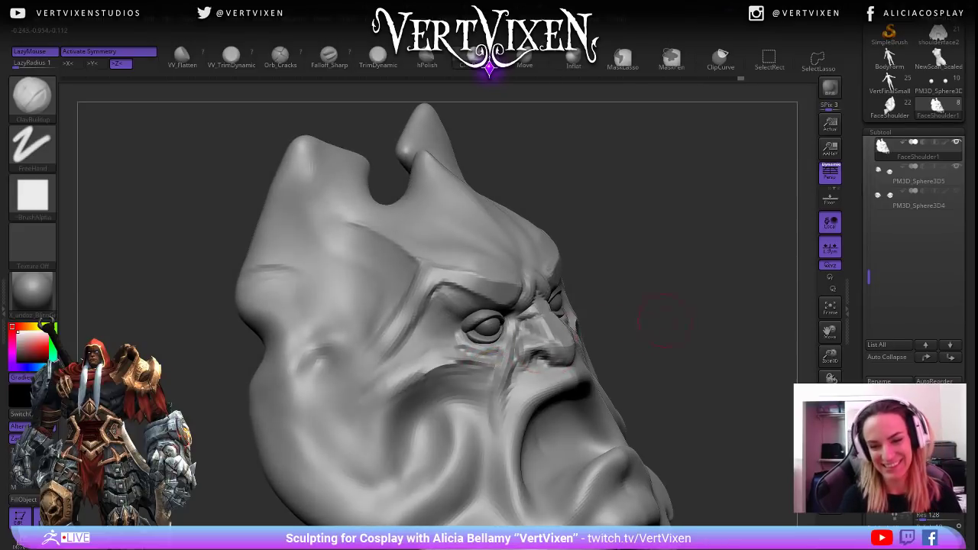
{"action": "left_click_drag", "start_coordinate": [623, 328], "coordinate": [657, 328]}
{"action": "right_click", "coordinate": [492, 378]}
{"action": "left_click_drag", "start_coordinate": [489, 378], "coordinate": [509, 378]}
{"action": "right_click_drag", "start_coordinate": [527, 359], "coordinate": [516, 353]}
{"action": "left_click_drag", "start_coordinate": [519, 344], "coordinate": [475, 338]}
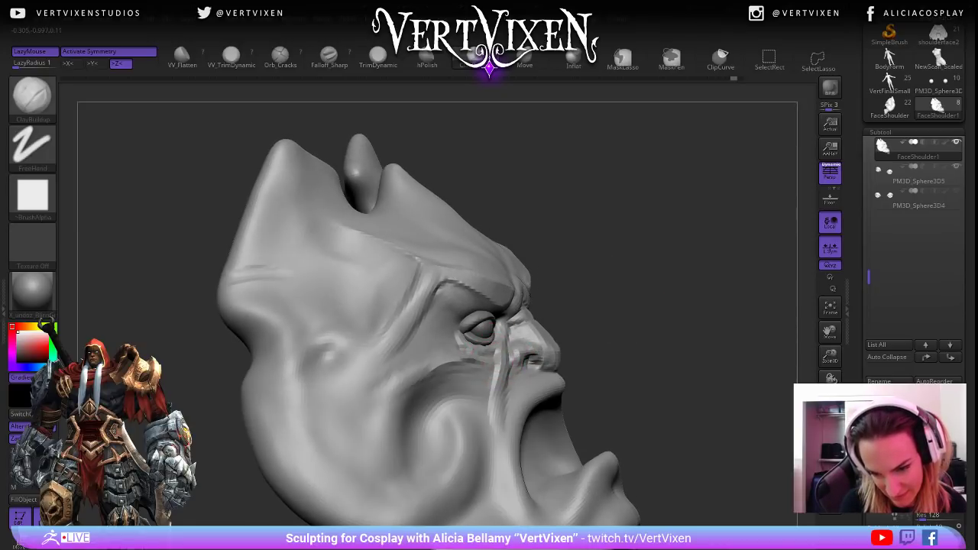
{"action": "right_click_drag", "start_coordinate": [640, 285], "coordinate": [649, 280]}
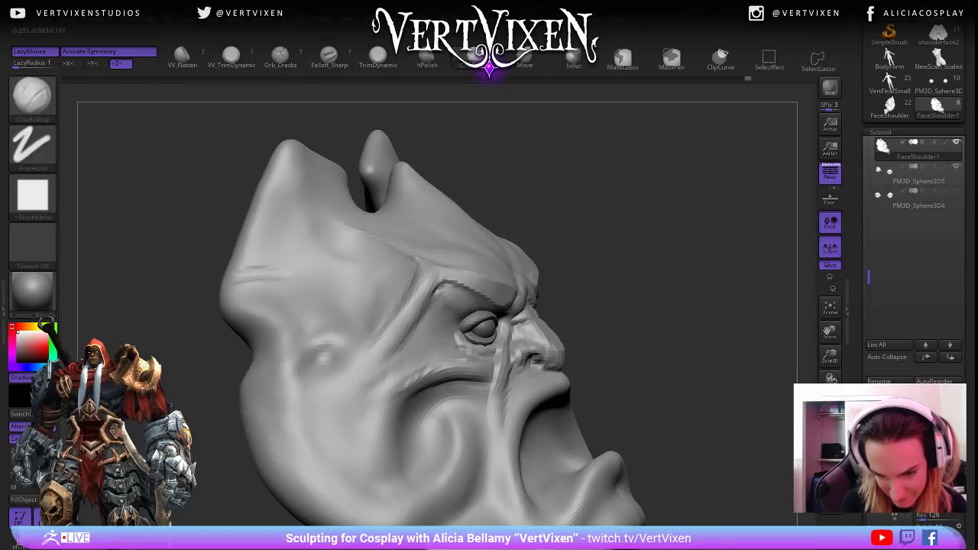
Try to carve the crease above the cheek hollow with the Falloff_Sharp brush, undo the stroke and smooth the fold.
{"action": "right_click_drag", "start_coordinate": [440, 379], "coordinate": [677, 286]}
{"action": "right_click_drag", "start_coordinate": [454, 323], "coordinate": [372, 377]}
{"action": "mouse_move", "coordinate": [658, 292]}
{"action": "right_mouse_down", "text": "alt"}
{"action": "mouse_move", "coordinate": [633, 270]}
{"action": "mouse_move", "coordinate": [688, 284]}
{"action": "mouse_move", "coordinate": [672, 283]}
{"action": "right_mouse_up", "text": "alt"}
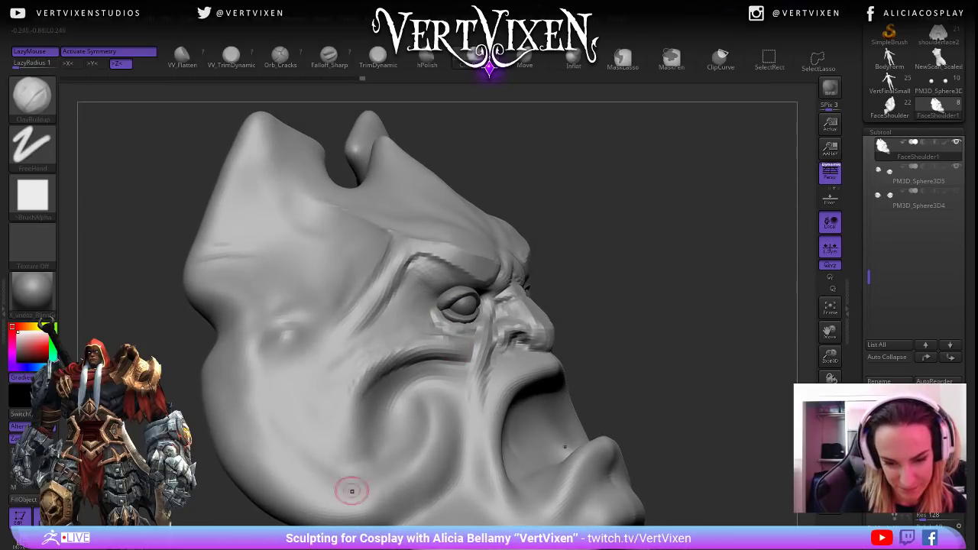
{"action": "key", "text": "b"}
{"action": "key", "text": "f"}
{"action": "key", "text": "s"}
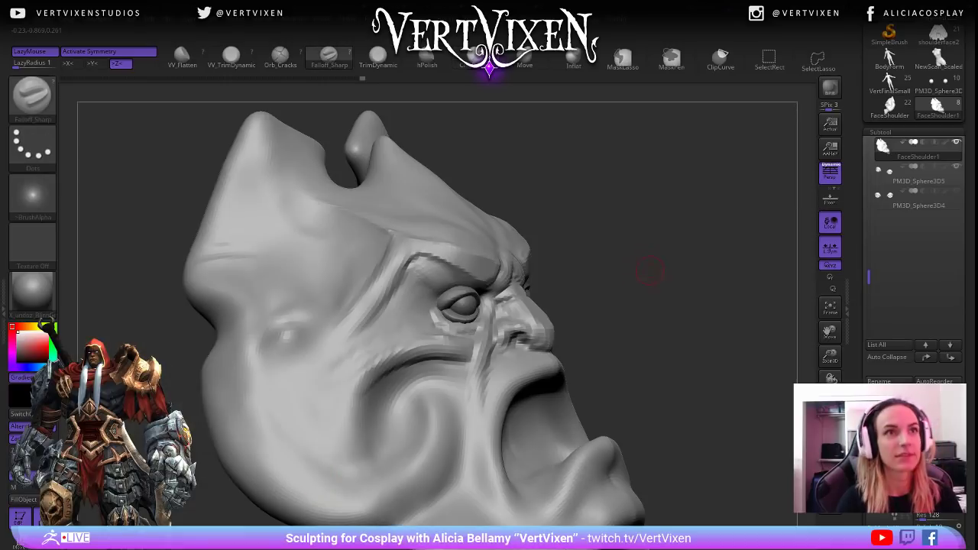
{"action": "right_click_drag", "start_coordinate": [651, 271], "coordinate": [651, 287]}
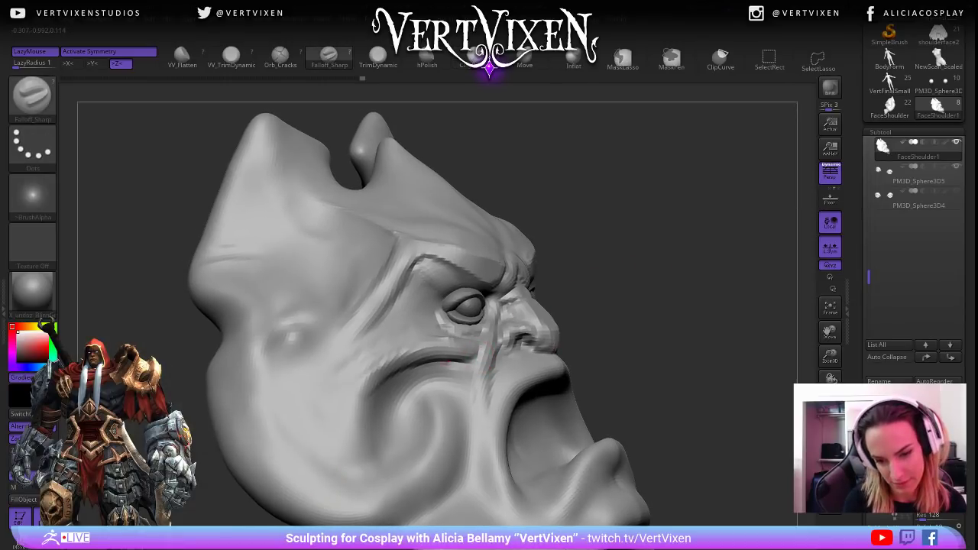
{"action": "left_click_drag", "start_coordinate": [482, 361], "coordinate": [352, 401]}
{"action": "key", "text": "ctrl+z"}
{"action": "left_click_drag", "start_coordinate": [398, 367], "coordinate": [347, 408], "text": "shift"}
Try to extend the cheek crease back toward the jaw, undo the stroke, smooth the cheek hollow and adjust the brush settings.
{"action": "left_click_drag", "start_coordinate": [471, 359], "coordinate": [407, 359]}
{"action": "right_click_drag", "start_coordinate": [396, 376], "coordinate": [404, 370], "text": "alt"}
{"action": "mouse_move", "coordinate": [437, 353]}
{"action": "left_mouse_down"}
{"action": "mouse_move", "coordinate": [397, 358]}
{"action": "mouse_move", "coordinate": [315, 405]}
{"action": "left_mouse_up"}
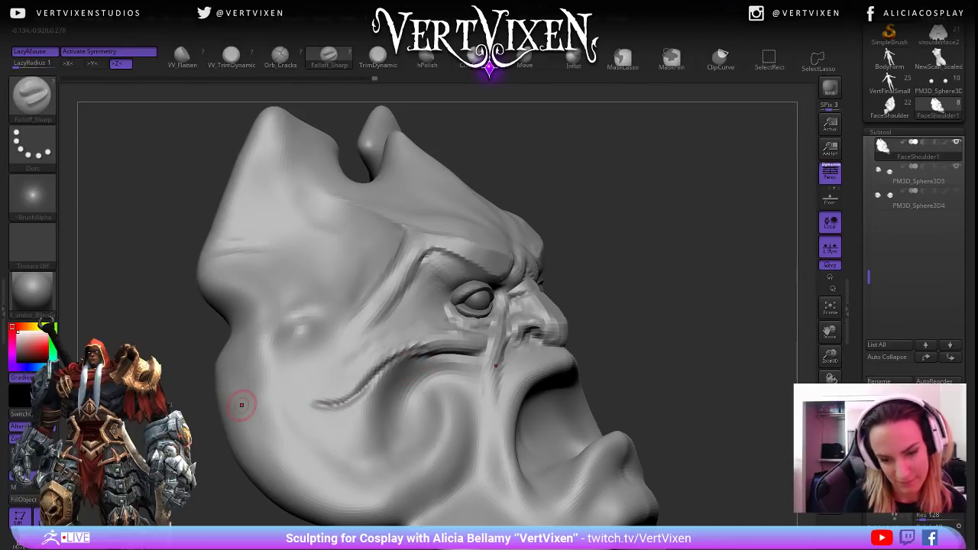
{"action": "key", "text": "ctrl+z"}
{"action": "right_click_drag", "start_coordinate": [576, 303], "coordinate": [589, 297], "text": "alt"}
{"action": "left_click_drag", "start_coordinate": [394, 371], "coordinate": [434, 395], "text": "shift"}
{"action": "key", "text": "space"}
{"action": "key", "text": "space"}
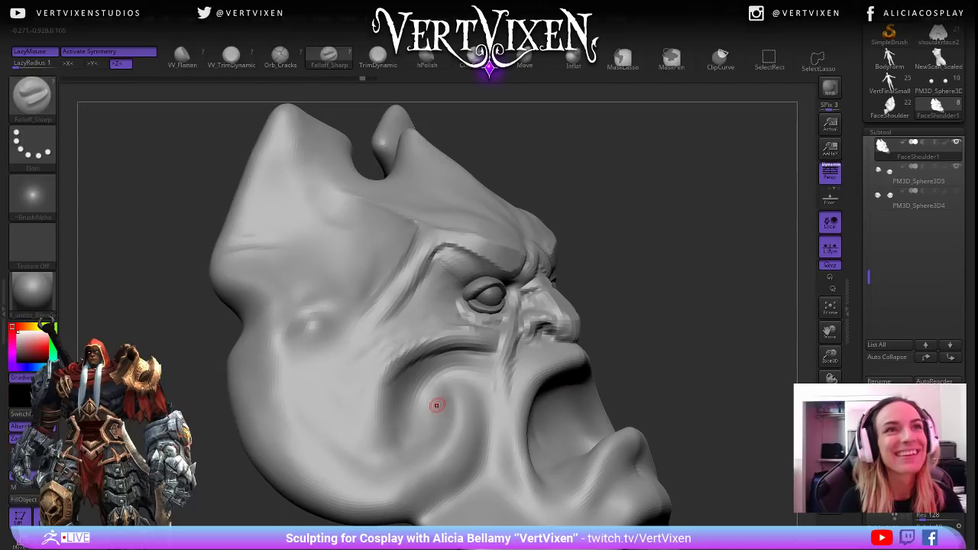
Carve creases from the under-eye fold and the nostril down beside the mouth with Falloff_Sharp, redoing unsatisfactory strokes.
{"action": "mouse_move", "coordinate": [685, 319]}
{"action": "left_mouse_down"}
{"action": "mouse_move", "coordinate": [694, 292]}
{"action": "mouse_move", "coordinate": [493, 289]}
{"action": "left_mouse_up"}
{"action": "left_click_drag", "start_coordinate": [467, 343], "coordinate": [507, 403]}
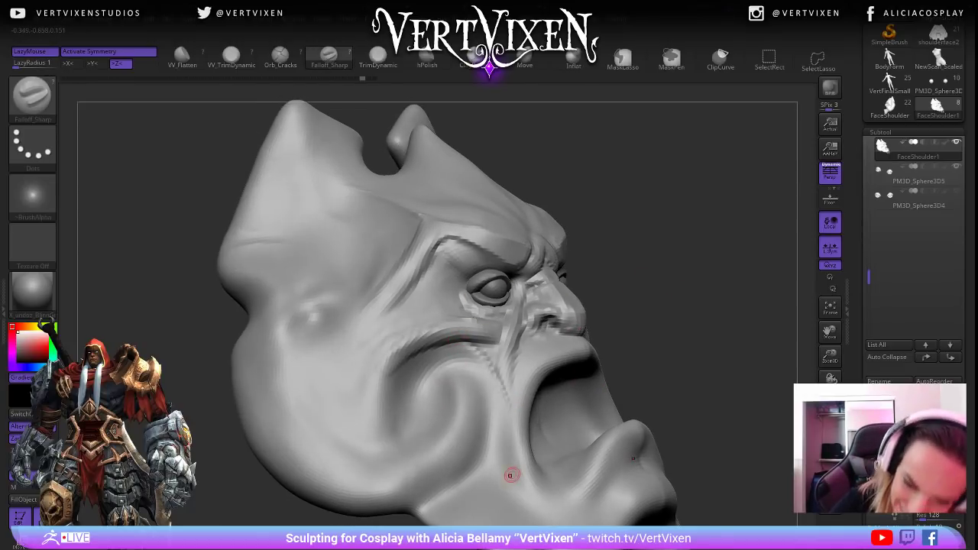
{"action": "right_click_drag", "start_coordinate": [511, 474], "coordinate": [476, 343]}
{"action": "left_click_drag", "start_coordinate": [476, 343], "coordinate": [500, 410]}
{"action": "key", "text": "ctrl+z"}
{"action": "left_click_drag", "start_coordinate": [460, 342], "coordinate": [498, 431]}
{"action": "mouse_move", "coordinate": [707, 229]}
{"action": "left_mouse_down"}
{"action": "mouse_move", "coordinate": [715, 286]}
{"action": "mouse_move", "coordinate": [661, 271]}
{"action": "mouse_move", "coordinate": [655, 286]}
{"action": "mouse_move", "coordinate": [682, 261]}
{"action": "left_mouse_up"}
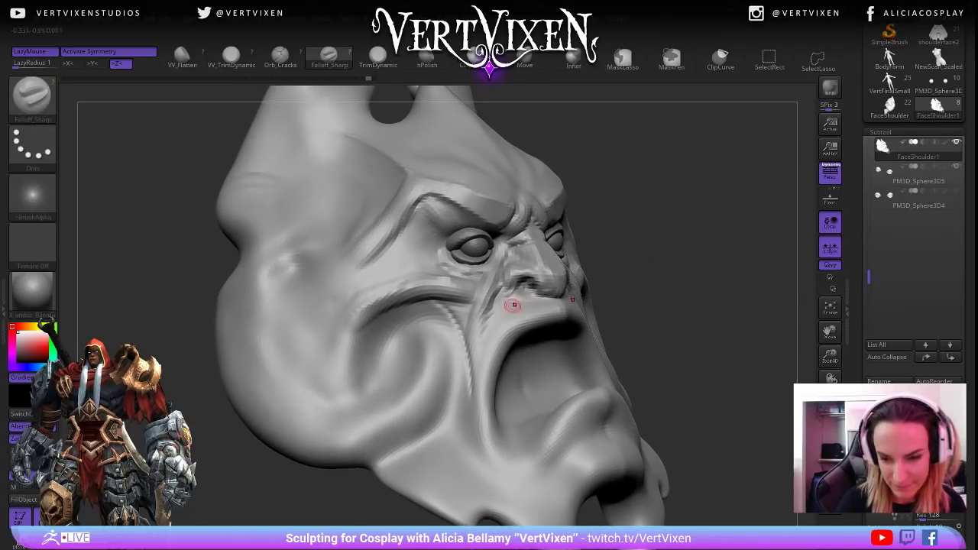
{"action": "left_click_drag", "start_coordinate": [498, 296], "coordinate": [471, 416]}
{"action": "mouse_move", "coordinate": [772, 305]}
{"action": "left_mouse_down"}
{"action": "mouse_move", "coordinate": [673, 214]}
{"action": "mouse_move", "coordinate": [604, 457]}
{"action": "left_mouse_up"}
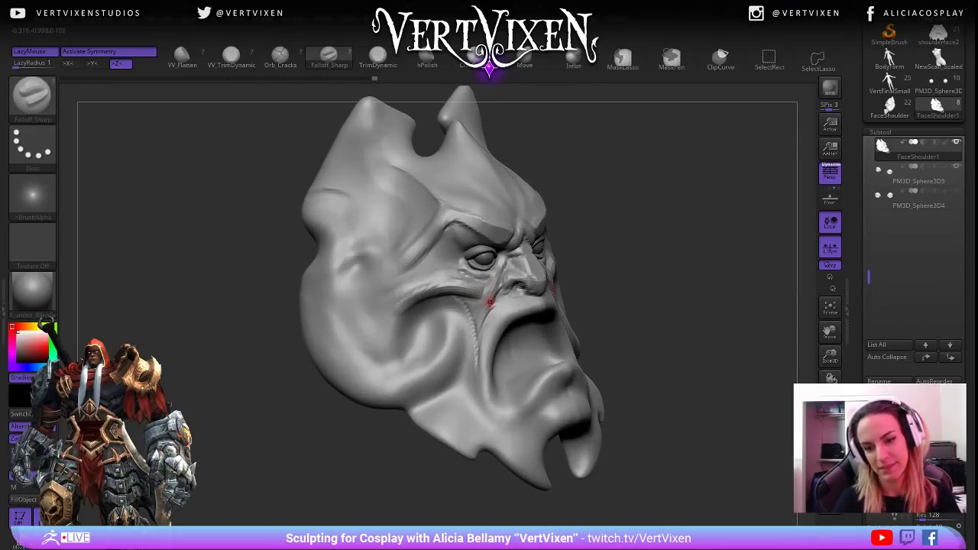
Build up the skin fold between the nose and the mouth corner with the ClayBuildup brush.
{"action": "key", "text": "b"}
{"action": "key", "text": "c"}
{"action": "key", "text": "b"}
{"action": "mouse_move", "coordinate": [673, 329]}
{"action": "left_mouse_down", "text": "alt"}
{"action": "mouse_move", "coordinate": [672, 413]}
{"action": "mouse_move", "coordinate": [695, 321]}
{"action": "left_mouse_up", "text": "alt"}
{"action": "mouse_move", "coordinate": [695, 321]}
{"action": "left_mouse_down", "text": "alt"}
{"action": "mouse_move", "coordinate": [689, 345]}
{"action": "mouse_move", "coordinate": [702, 348]}
{"action": "left_mouse_up", "text": "alt"}
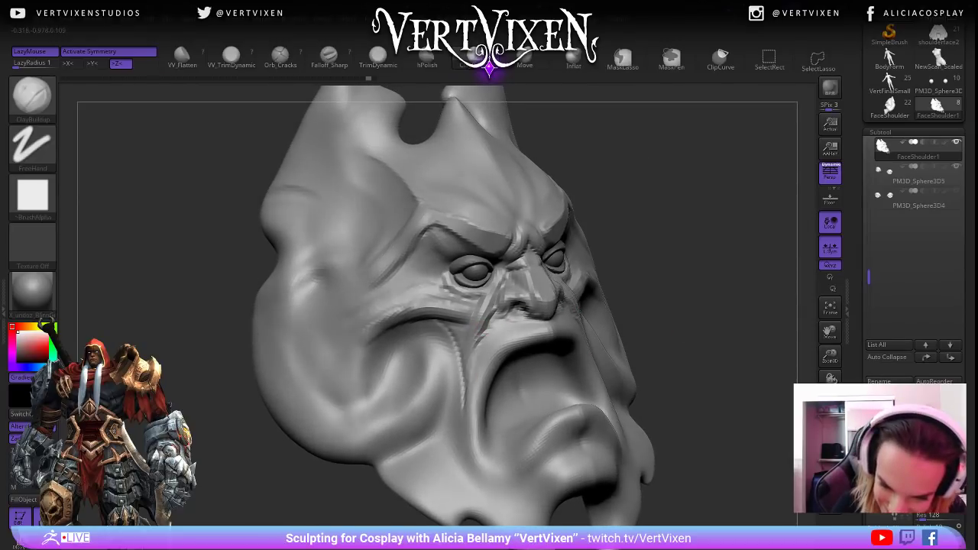
Reshape the upper lip with the Move brush at a lower subdivision level, return to the higher level and smooth below the nose.
{"action": "mouse_move", "coordinate": [714, 321]}
{"action": "left_mouse_down", "text": "alt"}
{"action": "mouse_move", "coordinate": [672, 337]}
{"action": "mouse_move", "coordinate": [665, 327]}
{"action": "mouse_move", "coordinate": [642, 332]}
{"action": "mouse_move", "coordinate": [669, 335]}
{"action": "left_mouse_up", "text": "alt"}
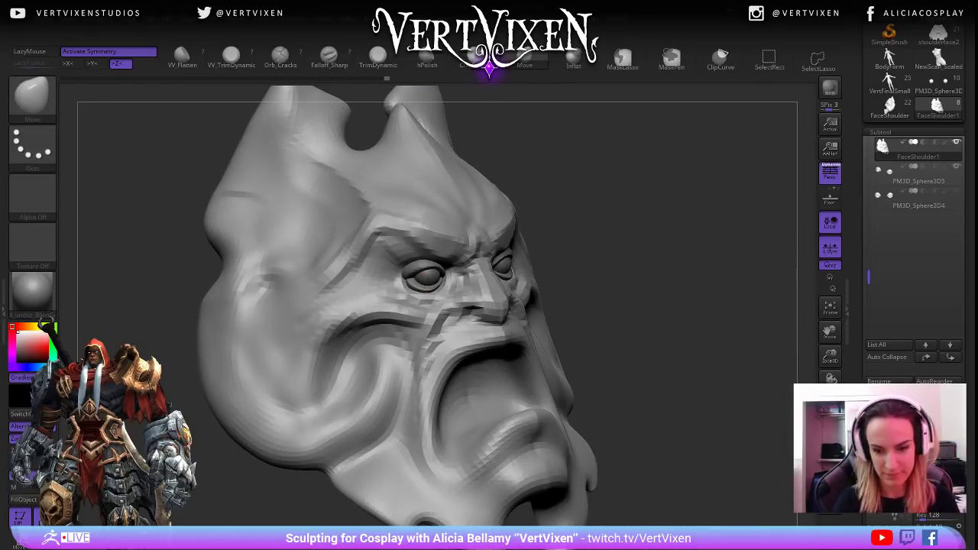
{"action": "left_click_drag", "start_coordinate": [670, 334], "coordinate": [688, 337]}
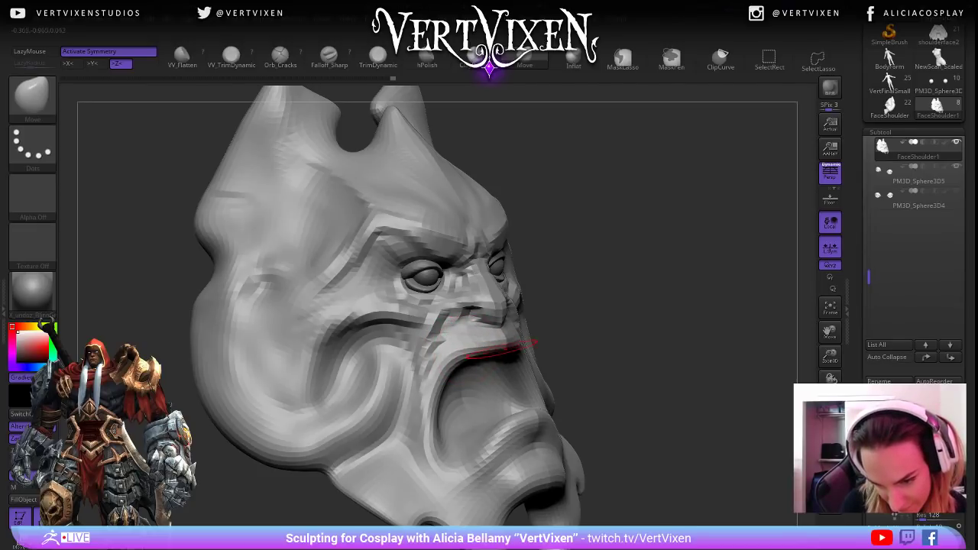
{"action": "left_click_drag", "start_coordinate": [475, 357], "coordinate": [489, 353]}
{"action": "right_click", "coordinate": [489, 354]}
{"action": "mouse_move", "coordinate": [618, 284]}
{"action": "left_mouse_down"}
{"action": "mouse_move", "coordinate": [614, 264]}
{"action": "mouse_move", "coordinate": [585, 274]}
{"action": "left_mouse_up"}
{"action": "key", "text": "d"}
{"action": "left_click_drag", "start_coordinate": [460, 310], "coordinate": [471, 297], "text": "shift"}
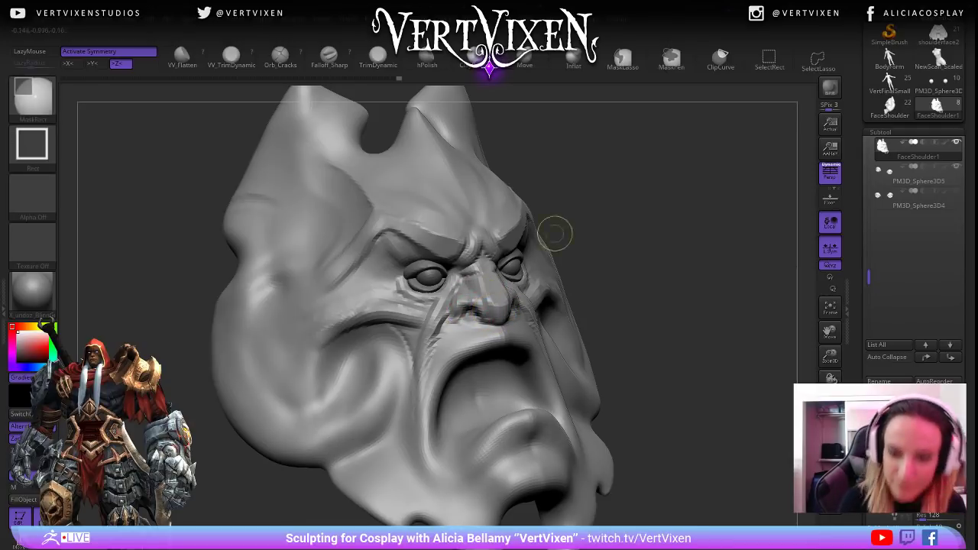
Mask the nose with a resized MaskPen brush so that the surrounding skin can be shaped separately.
{"action": "left_click", "coordinate": [31, 97]}
{"action": "left_click", "coordinate": [82, 106]}
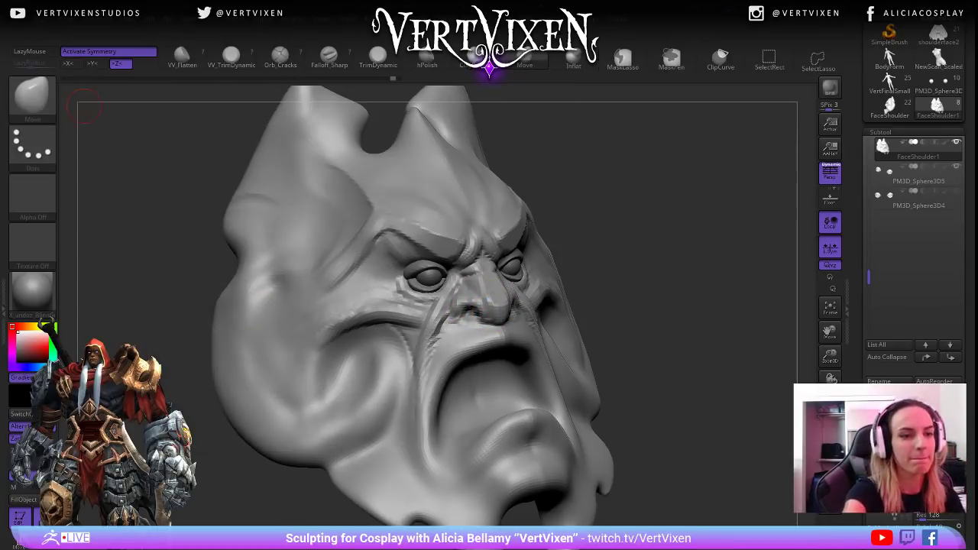
{"action": "key", "text": "b"}
{"action": "key", "text": "m"}
{"action": "key", "text": "p"}
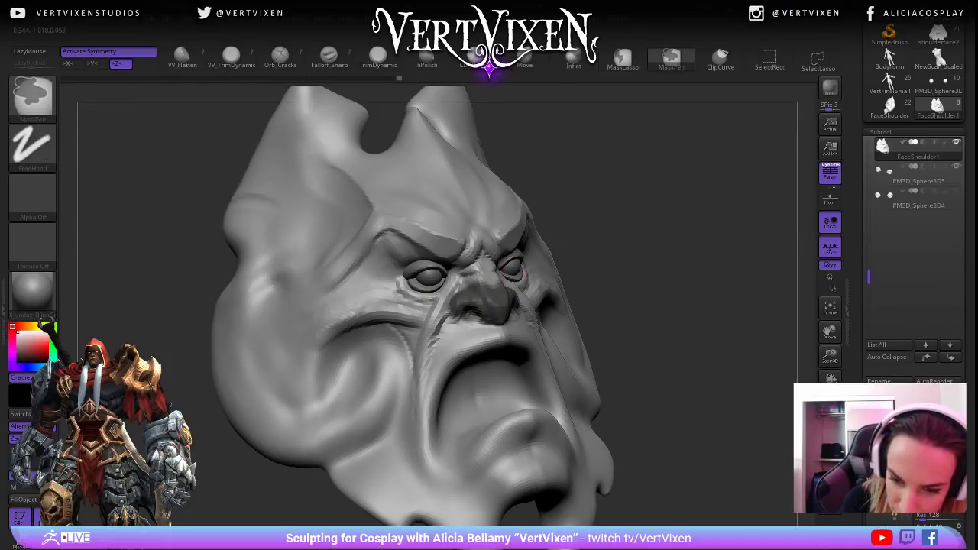
{"action": "key", "text": "space"}
{"action": "mouse_move", "coordinate": [612, 284]}
{"action": "left_mouse_down"}
{"action": "mouse_move", "coordinate": [669, 288]}
{"action": "mouse_move", "coordinate": [665, 262]}
{"action": "left_mouse_up"}
{"action": "key", "text": "space"}
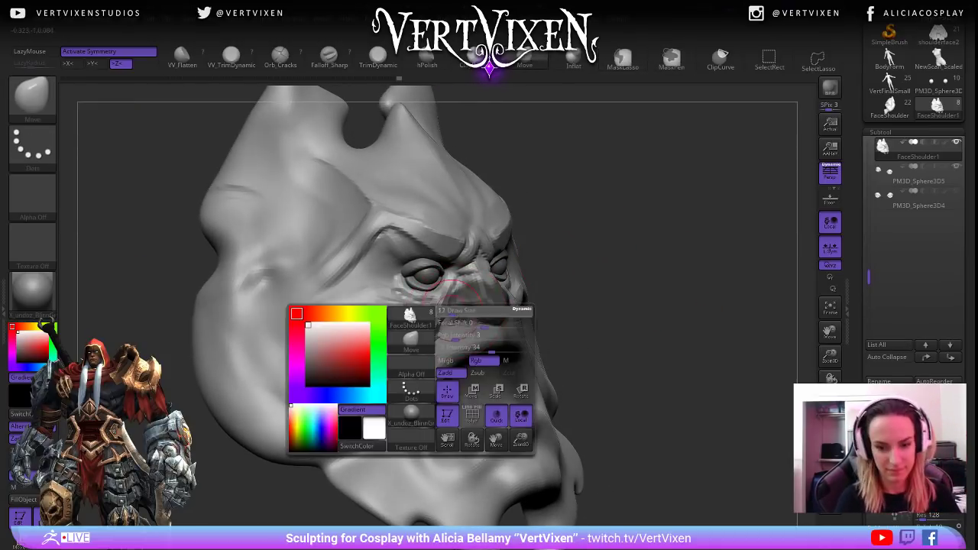
{"action": "key", "text": "ctrl"}
{"action": "key", "text": "space"}
{"action": "left_click_drag", "start_coordinate": [443, 312], "coordinate": [415, 388], "text": "ctrl"}
Shape the upper lip's profile below the masked nose with a resized Move brush.
{"action": "mouse_move", "coordinate": [671, 284]}
{"action": "left_mouse_down"}
{"action": "mouse_move", "coordinate": [644, 297]}
{"action": "mouse_move", "coordinate": [659, 282]}
{"action": "left_mouse_up"}
{"action": "key", "text": "b"}
{"action": "key", "text": "m"}
{"action": "key", "text": "v"}
{"action": "key", "text": "space"}
{"action": "key", "text": "space"}
{"action": "mouse_move", "coordinate": [524, 277]}
{"action": "left_mouse_down"}
{"action": "mouse_move", "coordinate": [539, 233]}
{"action": "mouse_move", "coordinate": [528, 279]}
{"action": "left_mouse_up"}
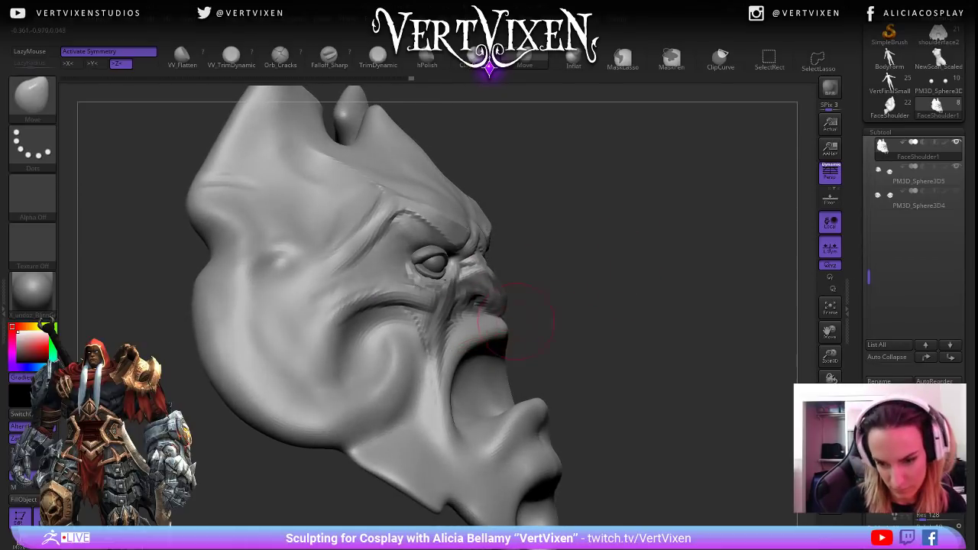
{"action": "left_click_drag", "start_coordinate": [550, 321], "coordinate": [626, 325], "text": "shift"}
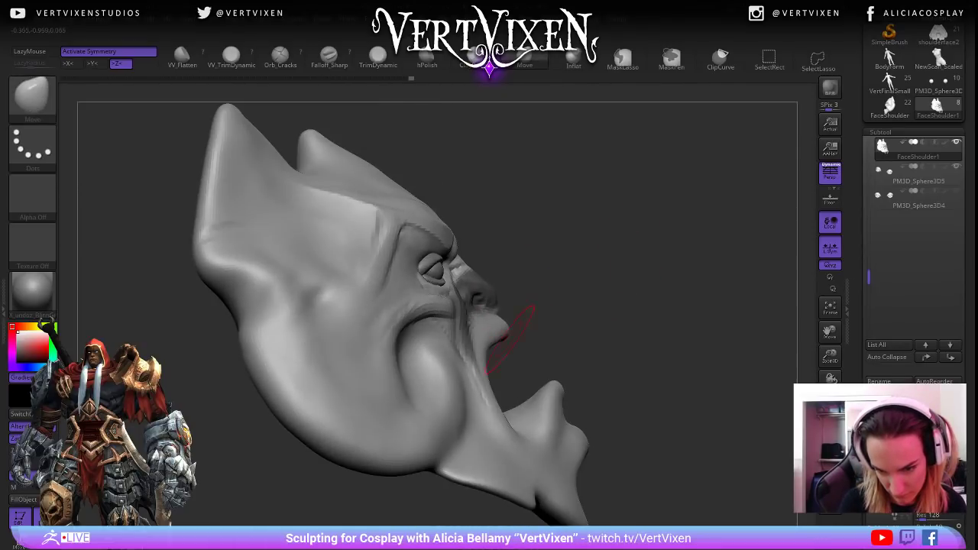
{"action": "mouse_move", "coordinate": [753, 332]}
{"action": "left_mouse_down"}
{"action": "mouse_move", "coordinate": [669, 268]}
{"action": "mouse_move", "coordinate": [642, 285]}
{"action": "mouse_move", "coordinate": [662, 286]}
{"action": "mouse_move", "coordinate": [622, 225]}
{"action": "mouse_move", "coordinate": [710, 288]}
{"action": "mouse_move", "coordinate": [687, 316]}
{"action": "mouse_move", "coordinate": [673, 416]}
{"action": "mouse_move", "coordinate": [640, 298]}
{"action": "mouse_move", "coordinate": [635, 318]}
{"action": "left_mouse_up"}
{"action": "right_click_drag", "start_coordinate": [389, 386], "coordinate": [419, 386]}
{"action": "mouse_move", "coordinate": [471, 309]}
{"action": "right_mouse_down"}
{"action": "mouse_move", "coordinate": [673, 301]}
{"action": "mouse_move", "coordinate": [504, 314]}
{"action": "mouse_move", "coordinate": [648, 327]}
{"action": "right_mouse_up"}
Adjust the upper edge of the mouth symmetrically from the front with the Move brush.
{"action": "key", "text": "b"}
{"action": "right_click_drag", "start_coordinate": [688, 236], "coordinate": [593, 263]}
{"action": "right_click", "coordinate": [654, 240]}
{"action": "mouse_move", "coordinate": [489, 286]}
{"action": "right_mouse_down"}
{"action": "mouse_move", "coordinate": [462, 300]}
{"action": "mouse_move", "coordinate": [519, 298]}
{"action": "mouse_move", "coordinate": [626, 329]}
{"action": "mouse_move", "coordinate": [701, 375]}
{"action": "mouse_move", "coordinate": [707, 398]}
{"action": "mouse_move", "coordinate": [671, 478]}
{"action": "mouse_move", "coordinate": [688, 459]}
{"action": "mouse_move", "coordinate": [694, 415]}
{"action": "mouse_move", "coordinate": [668, 443]}
{"action": "mouse_move", "coordinate": [654, 479]}
{"action": "right_mouse_up"}
{"action": "right_click", "coordinate": [671, 477]}
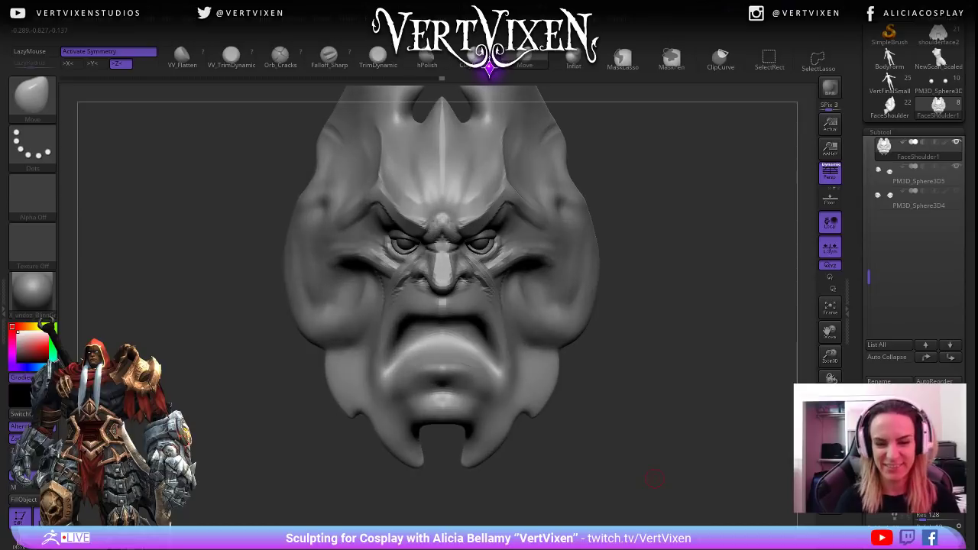
{"action": "right_click_drag", "start_coordinate": [554, 280], "coordinate": [464, 327]}
{"action": "left_click_drag", "start_coordinate": [461, 324], "coordinate": [460, 330]}
{"action": "mouse_move", "coordinate": [688, 310]}
{"action": "right_mouse_down"}
{"action": "mouse_move", "coordinate": [658, 305]}
{"action": "mouse_move", "coordinate": [684, 281]}
{"action": "mouse_move", "coordinate": [680, 321]}
{"action": "right_mouse_up"}
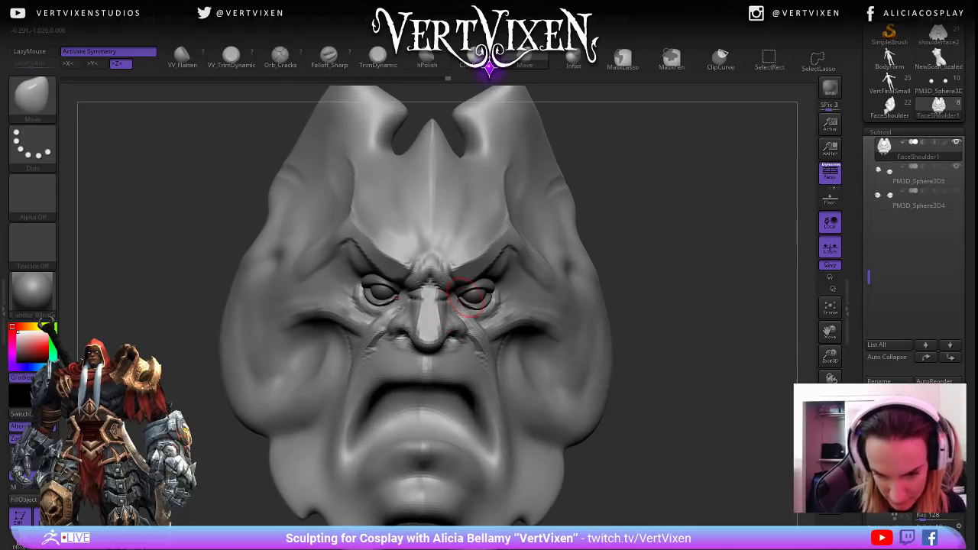
Try to sharpen the creases around the nostrils with a resized Falloff_Sharp brush and undo the last stroke.
{"action": "key", "text": "b"}
{"action": "key", "text": "f"}
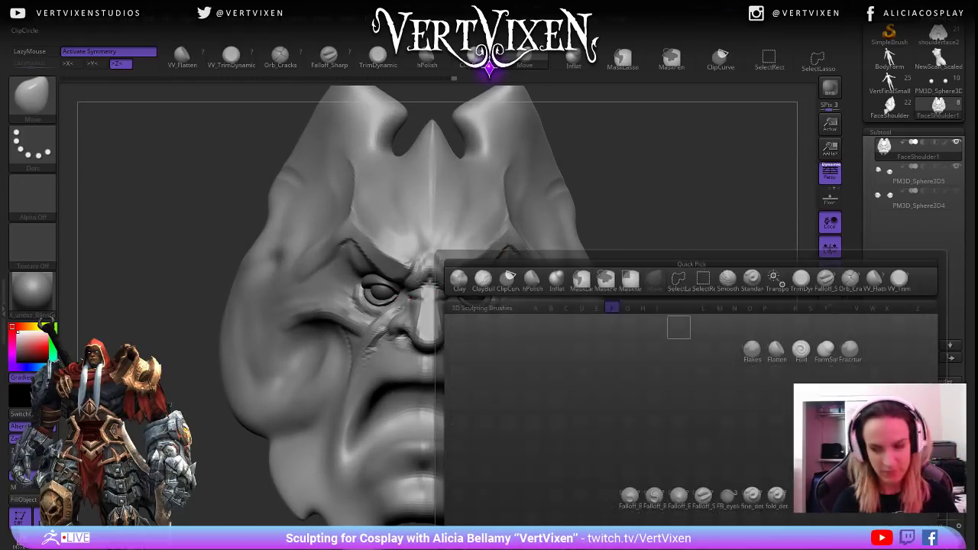
{"action": "key", "text": "s"}
{"action": "key", "text": "space"}
{"action": "mouse_move", "coordinate": [695, 339]}
{"action": "right_mouse_down", "text": "alt"}
{"action": "mouse_move", "coordinate": [688, 324]}
{"action": "mouse_move", "coordinate": [680, 332]}
{"action": "right_mouse_up", "text": "alt"}
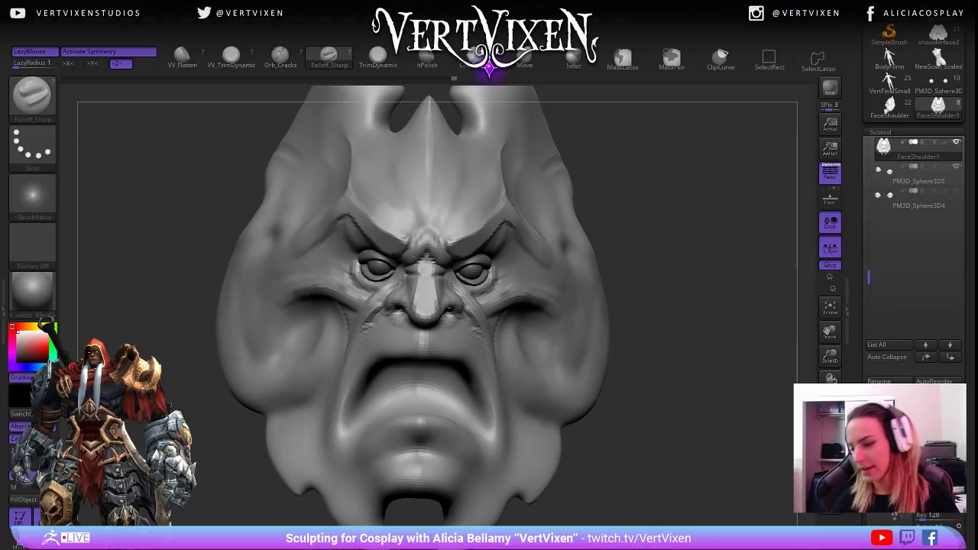
{"action": "key", "text": "ctrl+z"}
{"action": "right_click_drag", "start_coordinate": [694, 275], "coordinate": [688, 299], "text": "alt"}
Build up the skin beside the nostrils and above the upper lip with the ClayBuildup brush.
{"action": "key", "text": "b"}
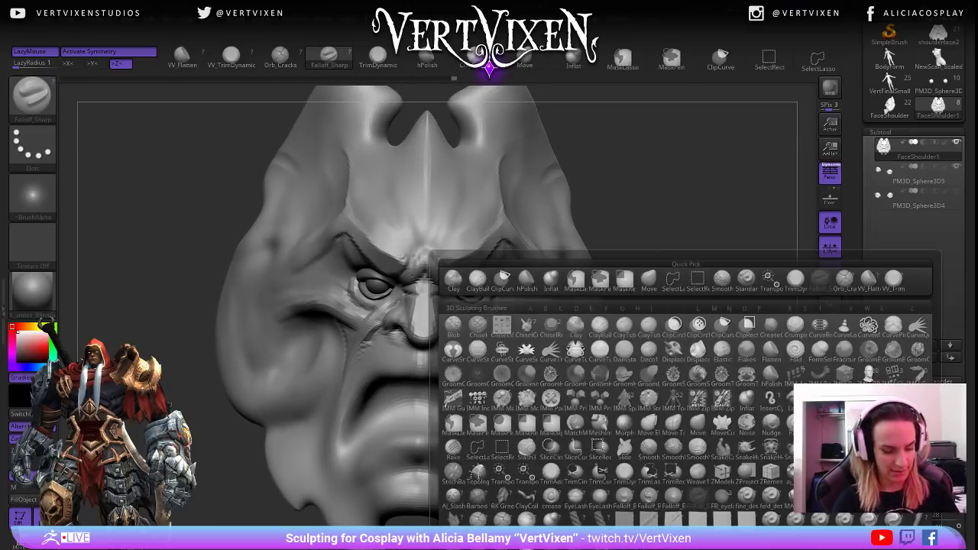
{"action": "key", "text": "space"}
{"action": "left_click_drag", "start_coordinate": [692, 282], "coordinate": [687, 283]}
{"action": "mouse_move", "coordinate": [691, 280]}
{"action": "right_mouse_down", "text": "ctrl"}
{"action": "mouse_move", "coordinate": [704, 291]}
{"action": "mouse_move", "coordinate": [710, 275]}
{"action": "right_mouse_up", "text": "ctrl"}
{"action": "mouse_move", "coordinate": [681, 293]}
{"action": "left_mouse_down"}
{"action": "mouse_move", "coordinate": [731, 292]}
{"action": "mouse_move", "coordinate": [699, 309]}
{"action": "mouse_move", "coordinate": [715, 265]}
{"action": "mouse_move", "coordinate": [676, 267]}
{"action": "left_mouse_up"}
{"action": "key", "text": "b"}
{"action": "key", "text": "c"}
{"action": "key", "text": "b"}
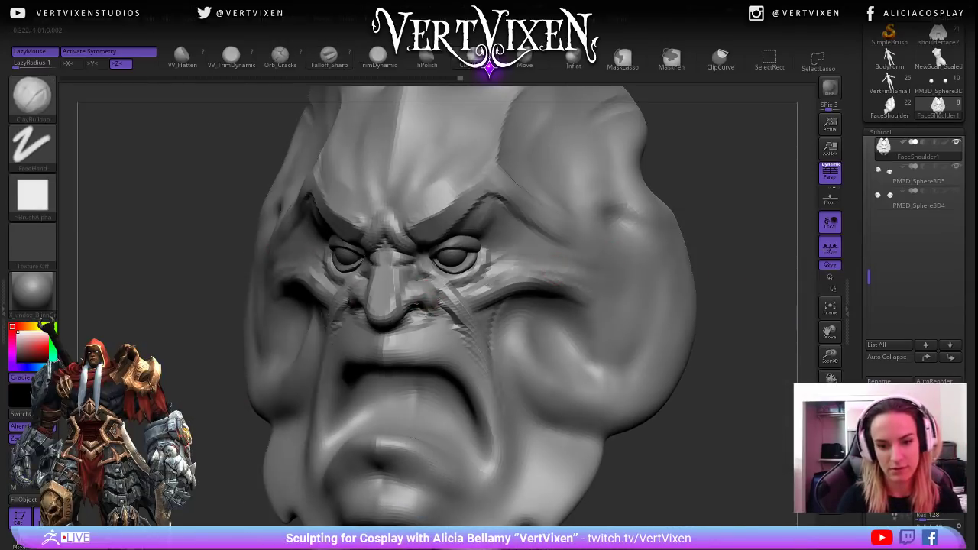
{"action": "left_click_drag", "start_coordinate": [721, 398], "coordinate": [737, 374], "text": "alt"}
{"action": "mouse_move", "coordinate": [646, 310]}
{"action": "left_mouse_down", "text": "alt"}
{"action": "mouse_move", "coordinate": [658, 301]}
{"action": "mouse_move", "coordinate": [658, 320]}
{"action": "mouse_move", "coordinate": [695, 365]}
{"action": "mouse_move", "coordinate": [688, 381]}
{"action": "left_mouse_up", "text": "alt"}
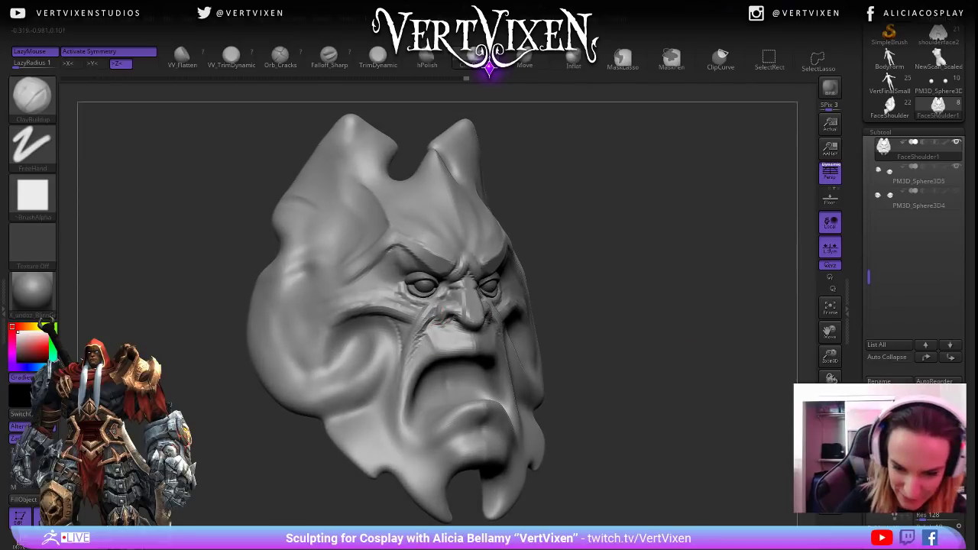
Thicken the upper lip below the nose with a resized ClayBuildup brush and smooth the fold beside the nostril.
{"action": "left_click_drag", "start_coordinate": [625, 314], "coordinate": [498, 323]}
{"action": "key", "text": "b"}
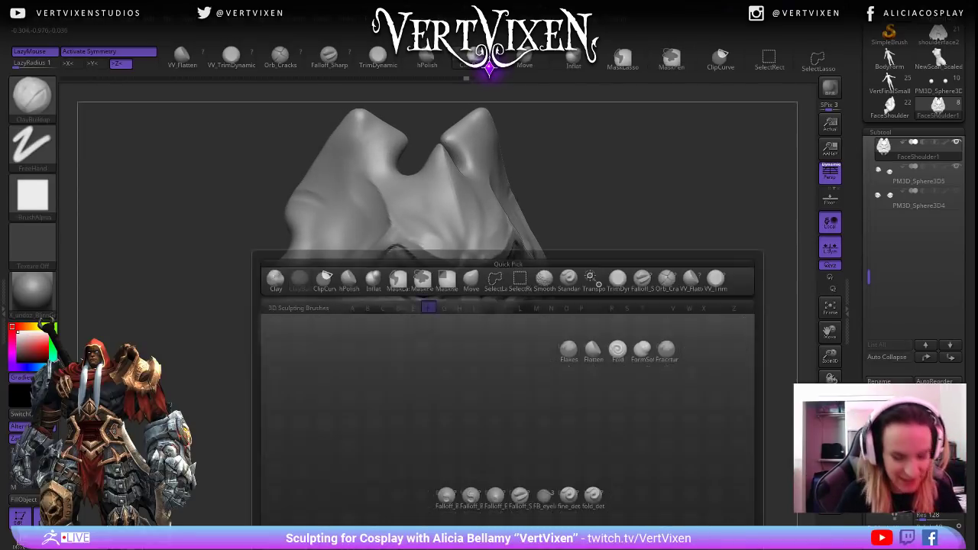
{"action": "left_click", "coordinate": [507, 321]}
{"action": "mouse_move", "coordinate": [588, 263]}
{"action": "left_mouse_down"}
{"action": "mouse_move", "coordinate": [657, 271]}
{"action": "mouse_move", "coordinate": [659, 298]}
{"action": "left_mouse_up"}
{"action": "mouse_move", "coordinate": [442, 364]}
{"action": "left_mouse_down"}
{"action": "mouse_move", "coordinate": [591, 313]}
{"action": "mouse_move", "coordinate": [589, 366]}
{"action": "mouse_move", "coordinate": [693, 323]}
{"action": "mouse_move", "coordinate": [684, 330]}
{"action": "mouse_move", "coordinate": [694, 332]}
{"action": "left_mouse_up"}
{"action": "key", "text": "b"}
{"action": "key", "text": "c"}
{"action": "key", "text": "b"}
{"action": "key", "text": "space"}
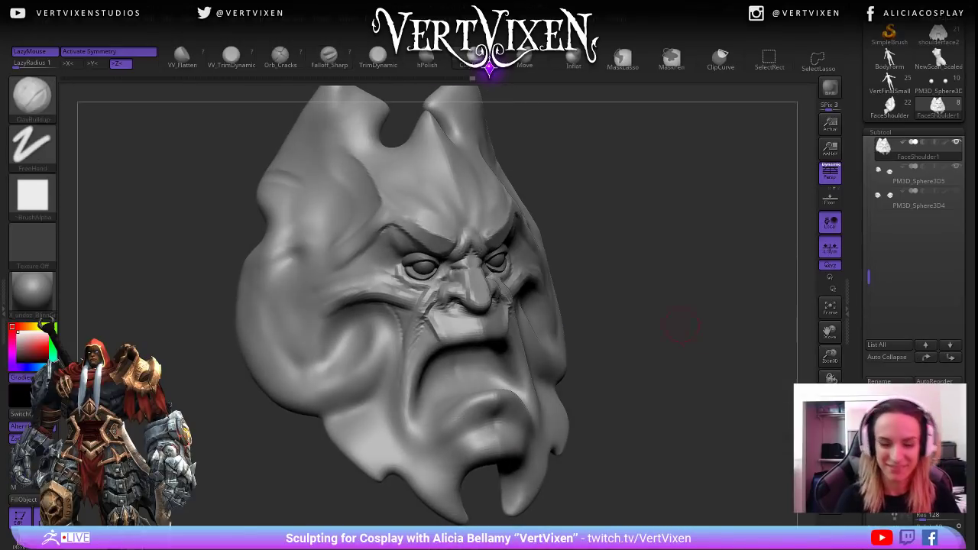
{"action": "key", "text": "space"}
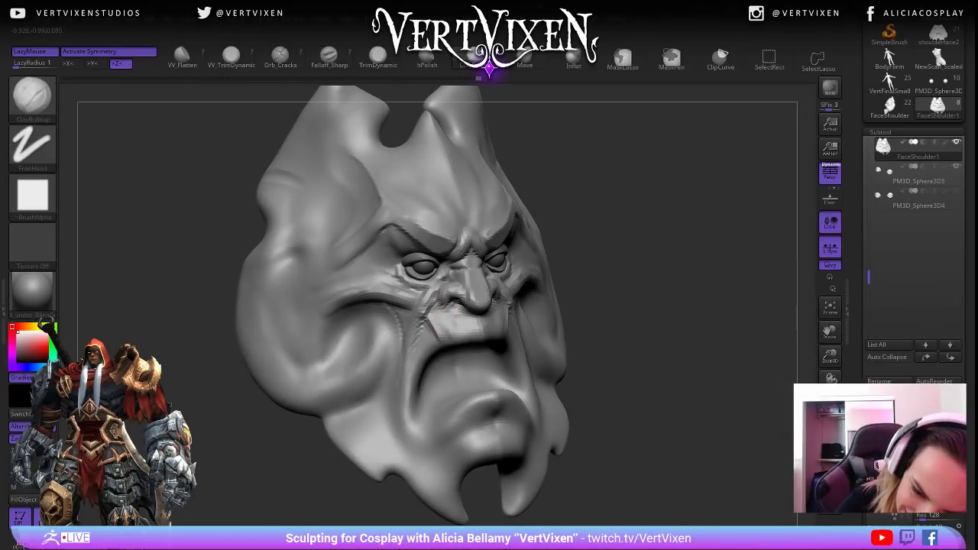
{"action": "mouse_move", "coordinate": [673, 328]}
{"action": "left_mouse_down"}
{"action": "mouse_move", "coordinate": [726, 336]}
{"action": "mouse_move", "coordinate": [639, 325]}
{"action": "mouse_move", "coordinate": [673, 336]}
{"action": "left_mouse_up"}
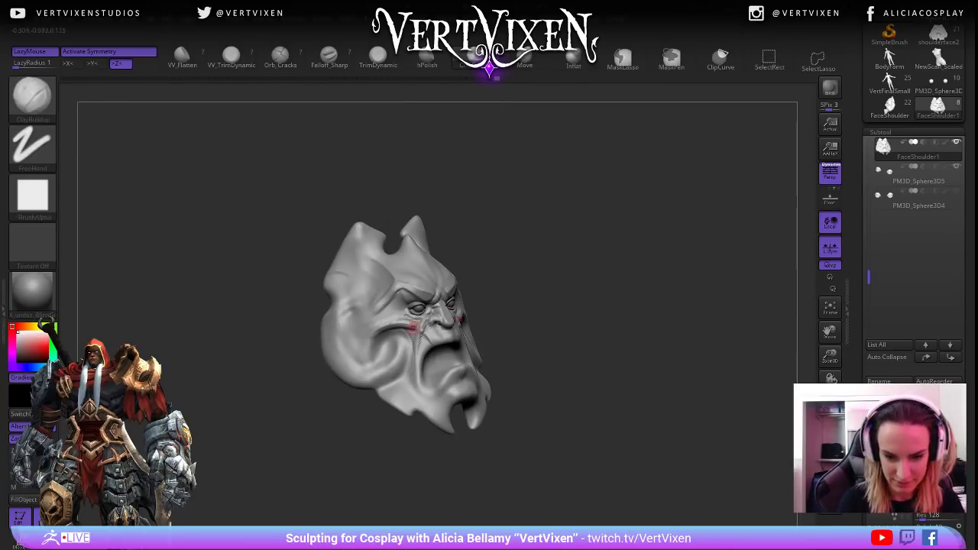
{"action": "left_click_drag", "start_coordinate": [421, 329], "coordinate": [430, 319], "text": "shift"}
{"action": "mouse_move", "coordinate": [611, 340]}
{"action": "left_mouse_down"}
{"action": "mouse_move", "coordinate": [598, 341]}
{"action": "mouse_move", "coordinate": [599, 309]}
{"action": "mouse_move", "coordinate": [611, 367]}
{"action": "mouse_move", "coordinate": [594, 393]}
{"action": "left_mouse_up"}
Flatten the skin fold between the nose, cheek and upper lip with a resized hPolish brush.
{"action": "key", "text": "space"}
{"action": "mouse_move", "coordinate": [629, 302]}
{"action": "left_mouse_down", "text": "alt"}
{"action": "mouse_move", "coordinate": [629, 332]}
{"action": "mouse_move", "coordinate": [667, 356]}
{"action": "left_mouse_up", "text": "alt"}
{"action": "key", "text": "b"}
{"action": "key", "text": "h"}
{"action": "key", "text": "p"}
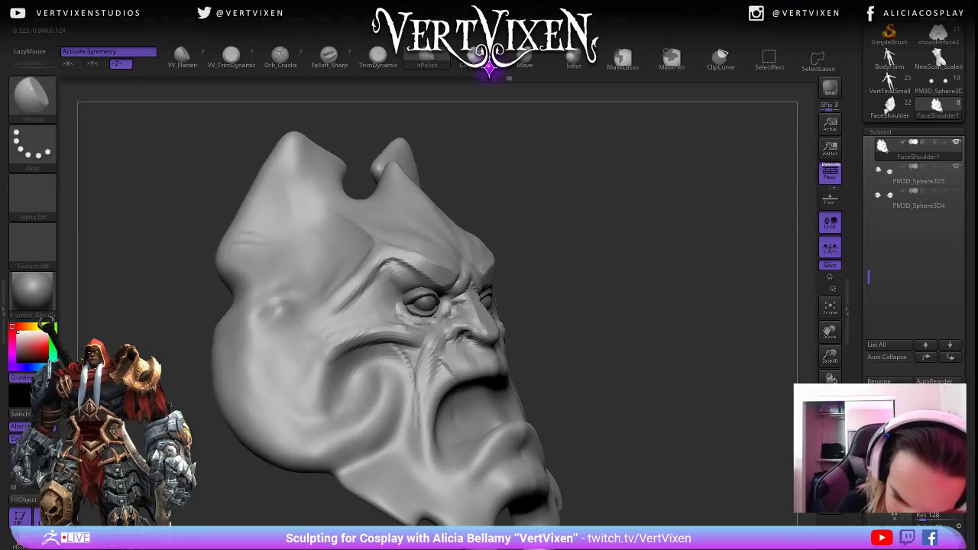
{"action": "mouse_move", "coordinate": [687, 359]}
{"action": "left_mouse_down", "text": "alt"}
{"action": "mouse_move", "coordinate": [664, 278]}
{"action": "mouse_move", "coordinate": [632, 377]}
{"action": "mouse_move", "coordinate": [679, 294]}
{"action": "mouse_move", "coordinate": [657, 312]}
{"action": "left_mouse_up", "text": "alt"}
{"action": "key", "text": "space"}
Reshape the folds beside the mouth and the edge of the upper lip symmetrically with the Move brush.
{"action": "key", "text": "b"}
{"action": "key", "text": "m"}
{"action": "key", "text": "v"}
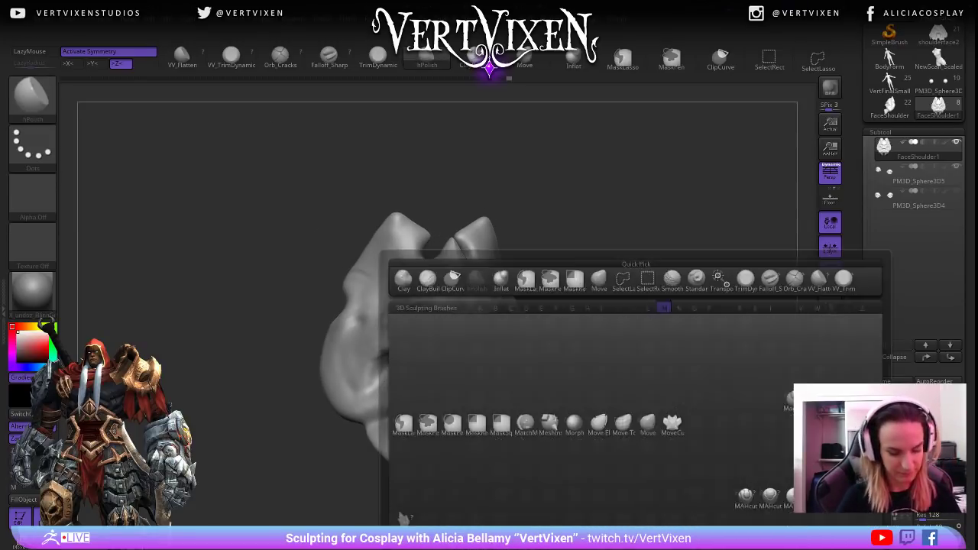
{"action": "left_click_drag", "start_coordinate": [647, 249], "coordinate": [656, 288], "text": "alt"}
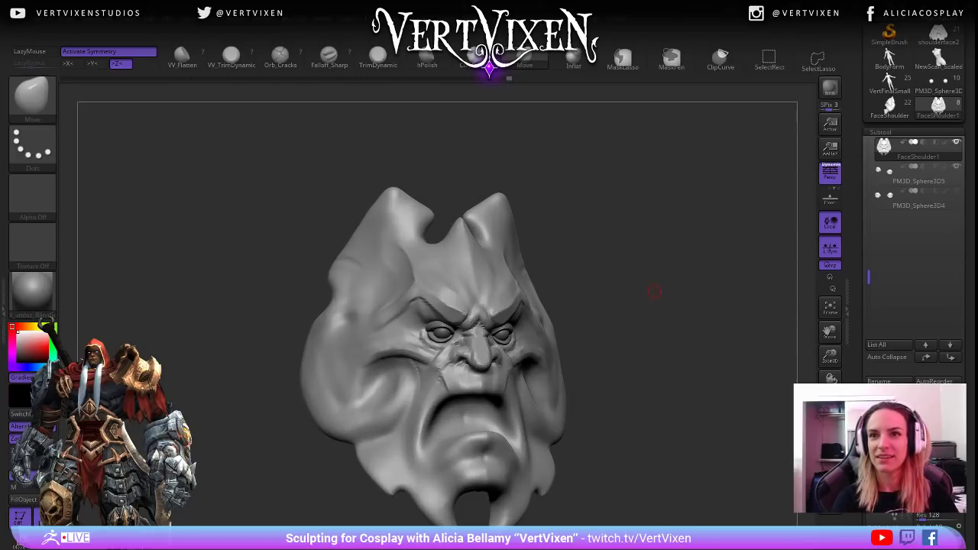
{"action": "left_click_drag", "start_coordinate": [655, 292], "coordinate": [646, 329]}
{"action": "left_click_drag", "start_coordinate": [524, 344], "coordinate": [516, 376]}
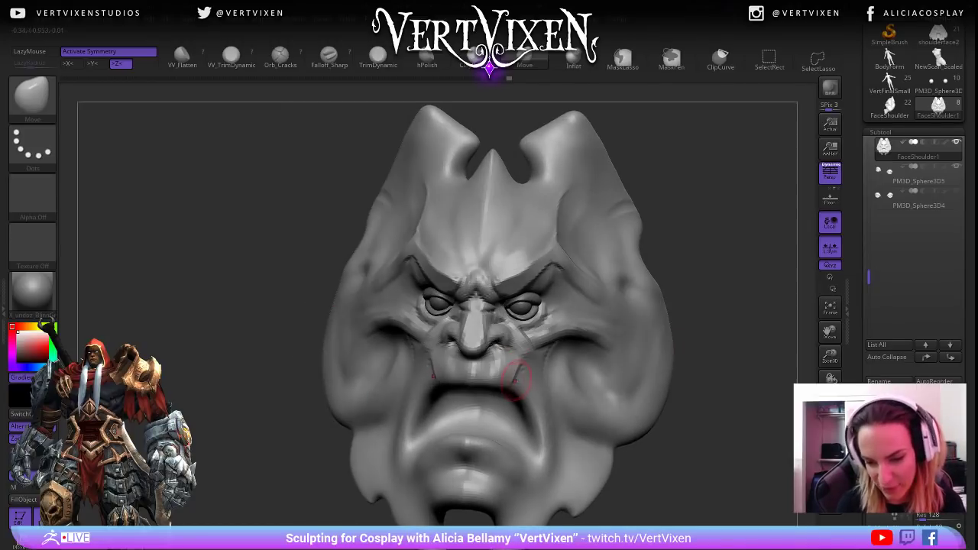
{"action": "left_click_drag", "start_coordinate": [668, 371], "coordinate": [689, 352], "text": "alt"}
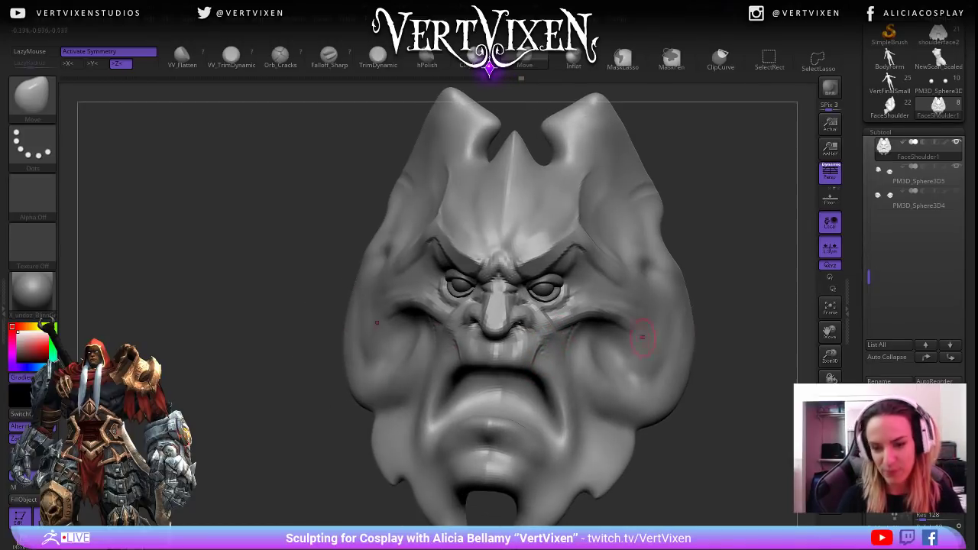
{"action": "left_click_drag", "start_coordinate": [493, 354], "coordinate": [574, 341]}
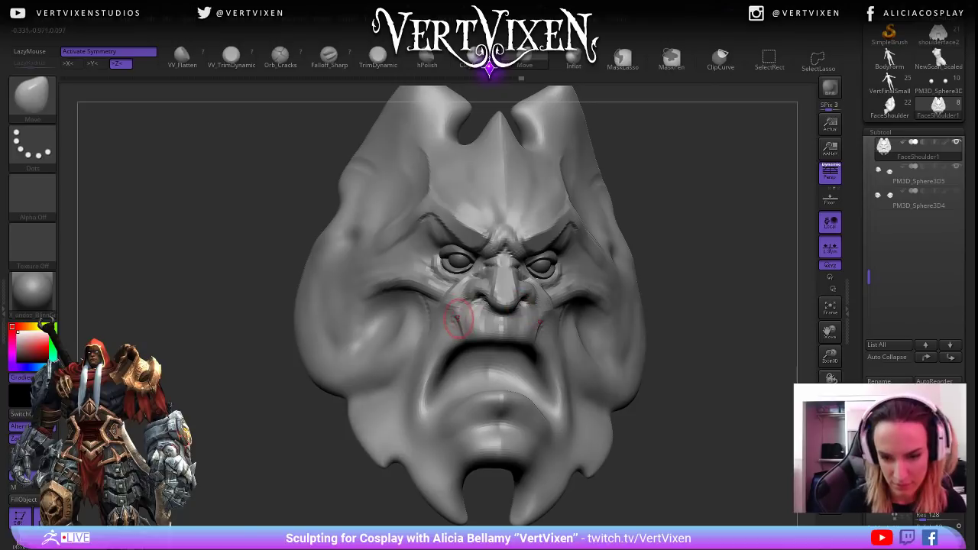
{"action": "left_click_drag", "start_coordinate": [670, 284], "coordinate": [745, 287]}
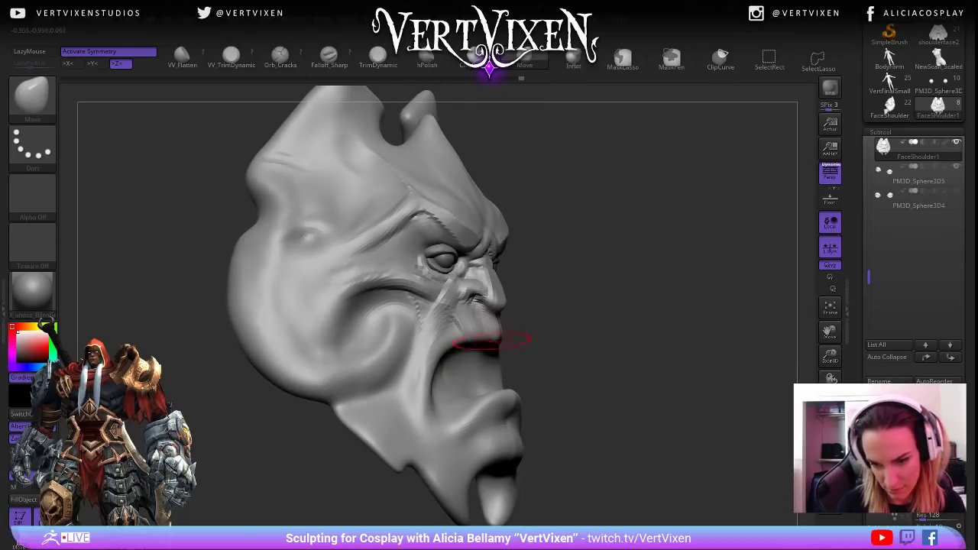
{"action": "left_click_drag", "start_coordinate": [480, 302], "coordinate": [480, 341]}
{"action": "mouse_move", "coordinate": [596, 336]}
{"action": "left_mouse_down"}
{"action": "mouse_move", "coordinate": [524, 316]}
{"action": "mouse_move", "coordinate": [520, 287]}
{"action": "mouse_move", "coordinate": [678, 337]}
{"action": "mouse_move", "coordinate": [666, 349]}
{"action": "mouse_move", "coordinate": [638, 340]}
{"action": "mouse_move", "coordinate": [650, 337]}
{"action": "left_mouse_up"}
Sharpen the creases beside the nostrils and upper lip with a resized Falloff_Sharp brush.
{"action": "key", "text": "space"}
{"action": "key", "text": "b"}
{"action": "key", "text": "f"}
{"action": "key", "text": "s"}
{"action": "key", "text": "space"}
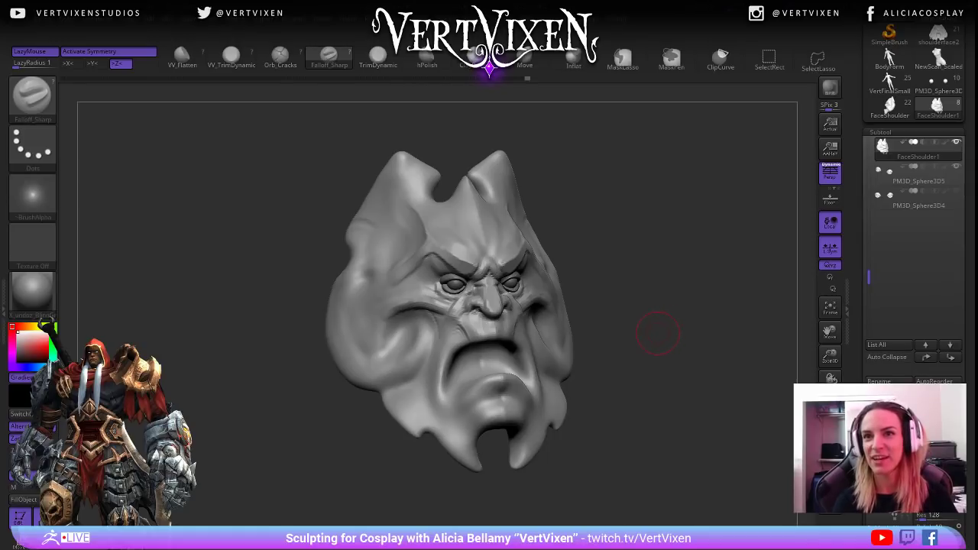
{"action": "left_click_drag", "start_coordinate": [658, 336], "coordinate": [607, 317]}
{"action": "key", "text": "space"}
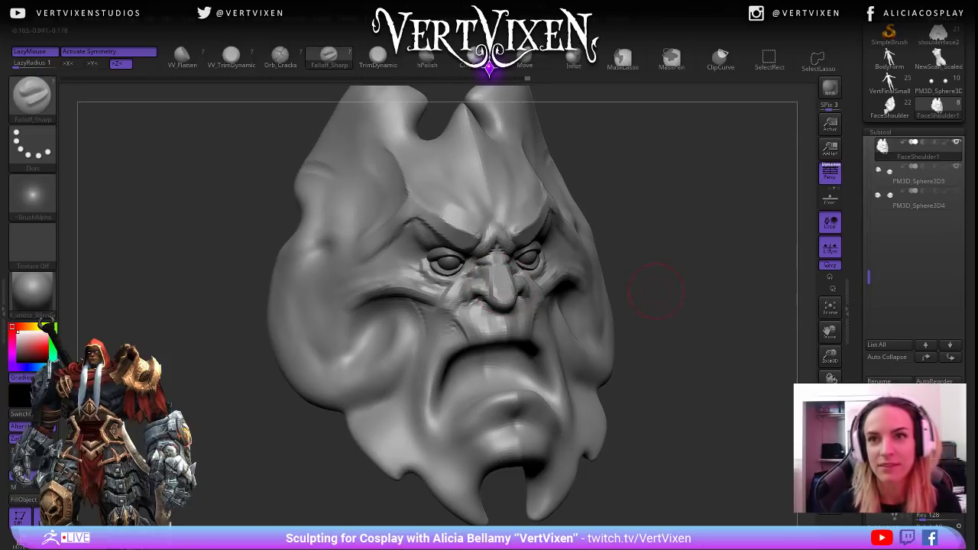
{"action": "key", "text": "space"}
{"action": "mouse_move", "coordinate": [654, 286]}
{"action": "left_mouse_down"}
{"action": "mouse_move", "coordinate": [690, 260]}
{"action": "mouse_move", "coordinate": [677, 280]}
{"action": "mouse_move", "coordinate": [450, 283]}
{"action": "mouse_move", "coordinate": [441, 316]}
{"action": "left_mouse_up"}
{"action": "key", "text": "space"}
{"action": "key", "text": "space"}
Smooth the skin between the lower eyelids, nose and cheeks.
{"action": "left_click_drag", "start_coordinate": [686, 289], "coordinate": [708, 289]}
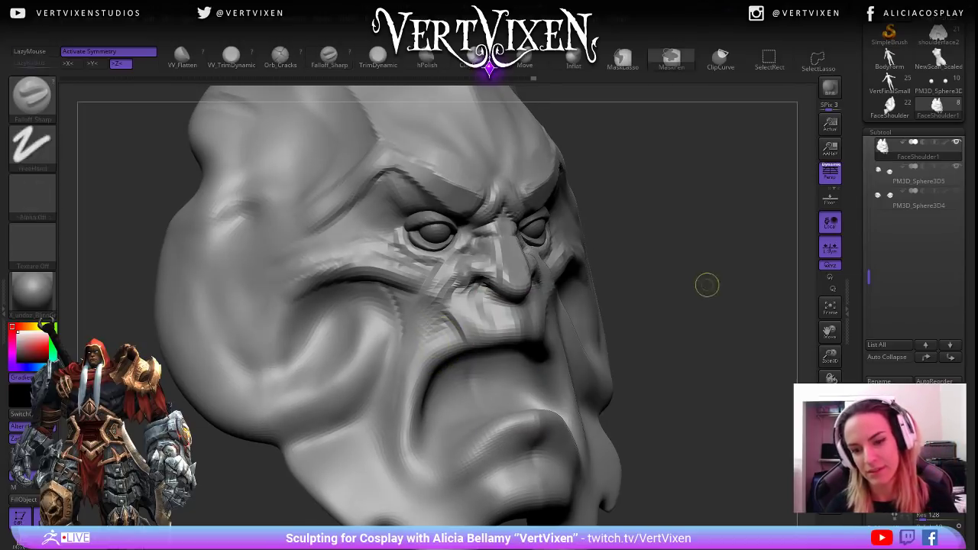
{"action": "right_click_drag", "start_coordinate": [708, 289], "coordinate": [666, 298], "text": "ctrl"}
{"action": "left_click_drag", "start_coordinate": [682, 324], "coordinate": [665, 306]}
{"action": "right_click_drag", "start_coordinate": [665, 306], "coordinate": [680, 344], "text": "ctrl"}
{"action": "left_click_drag", "start_coordinate": [680, 344], "coordinate": [719, 350]}
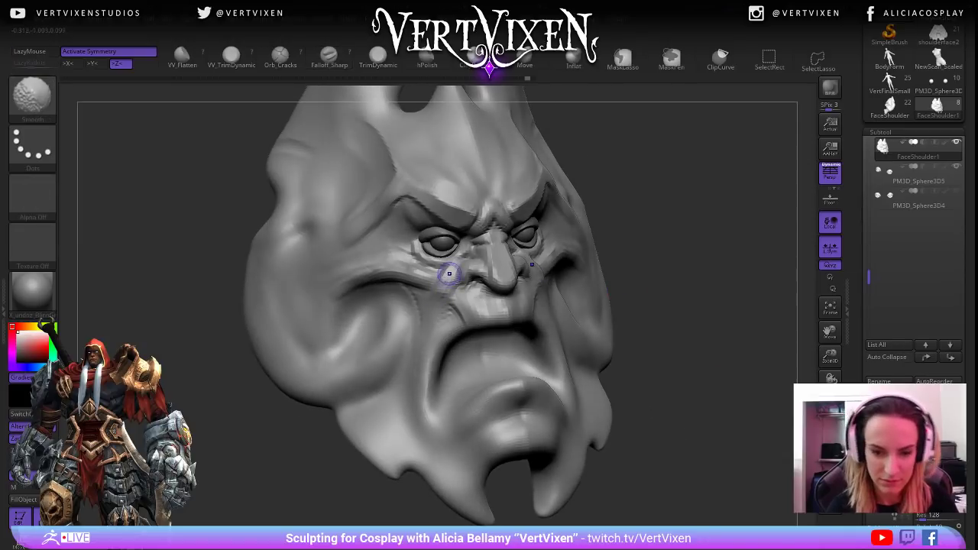
{"action": "left_click_drag", "start_coordinate": [735, 314], "coordinate": [692, 316]}
{"action": "mouse_move", "coordinate": [698, 454]}
{"action": "left_mouse_down"}
{"action": "mouse_move", "coordinate": [718, 475]}
{"action": "mouse_move", "coordinate": [698, 473]}
{"action": "mouse_move", "coordinate": [692, 493]}
{"action": "left_mouse_up"}
Build up the skin beside the nose and below the eyes with the ClayBuildup brush and smooth it.
{"action": "key", "text": "b"}
{"action": "key", "text": "c"}
{"action": "key", "text": "b"}
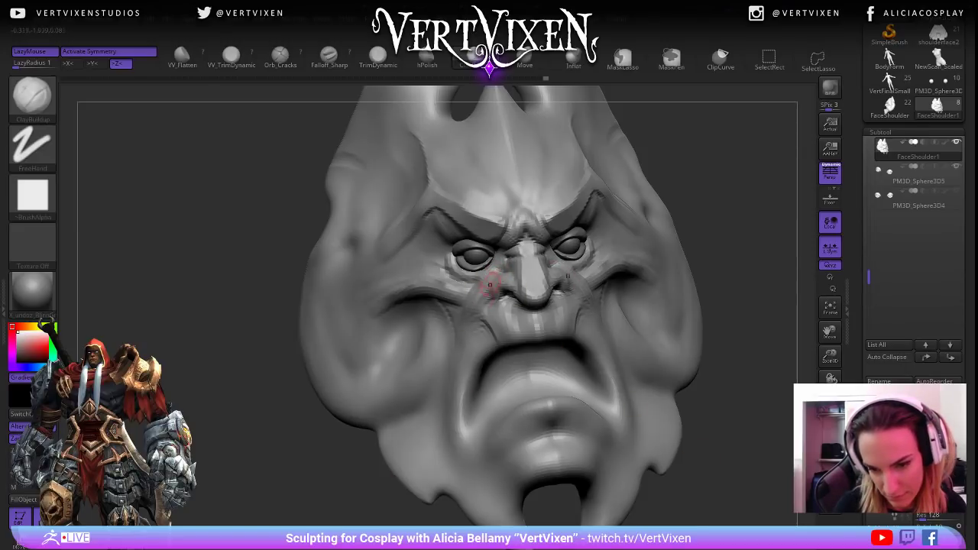
{"action": "right_click_drag", "start_coordinate": [720, 312], "coordinate": [715, 297], "text": "ctrl"}
{"action": "mouse_move", "coordinate": [715, 297]}
{"action": "left_mouse_down"}
{"action": "mouse_move", "coordinate": [736, 328]}
{"action": "mouse_move", "coordinate": [716, 324]}
{"action": "mouse_move", "coordinate": [718, 312]}
{"action": "mouse_move", "coordinate": [635, 299]}
{"action": "mouse_move", "coordinate": [586, 263]}
{"action": "left_mouse_up"}
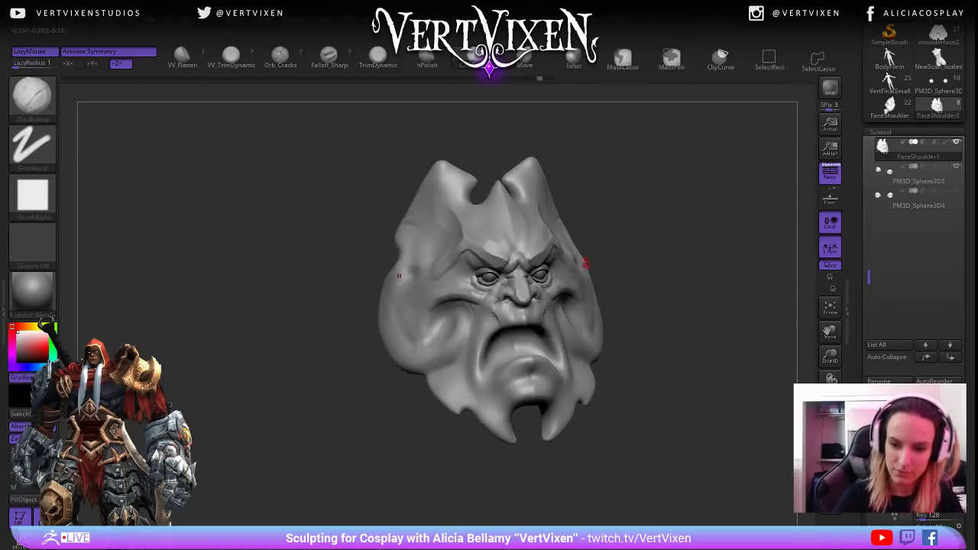
{"action": "key", "text": "shift"}
{"action": "right_click_drag", "start_coordinate": [522, 324], "coordinate": [626, 359], "text": "ctrl"}
{"action": "left_click_drag", "start_coordinate": [627, 360], "coordinate": [666, 375]}
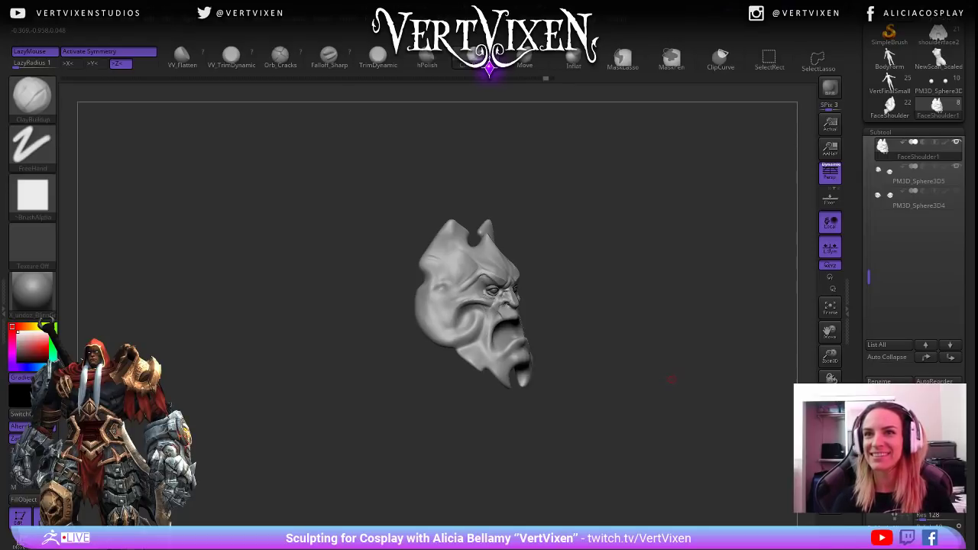
Sharpen the long fold running down beside the mouth with the Falloff_Sharp brush.
{"action": "right_click_drag", "start_coordinate": [665, 375], "coordinate": [655, 399], "text": "ctrl"}
{"action": "left_click_drag", "start_coordinate": [655, 400], "coordinate": [642, 382]}
{"action": "right_click_drag", "start_coordinate": [642, 382], "coordinate": [635, 336], "text": "ctrl"}
{"action": "mouse_move", "coordinate": [634, 337]}
{"action": "left_mouse_down"}
{"action": "mouse_move", "coordinate": [627, 303]}
{"action": "mouse_move", "coordinate": [651, 299]}
{"action": "left_mouse_up"}
{"action": "key", "text": "b"}
{"action": "left_click", "coordinate": [725, 282]}
{"action": "right_click_drag", "start_coordinate": [650, 299], "coordinate": [655, 297], "text": "ctrl"}
{"action": "mouse_move", "coordinate": [566, 253]}
{"action": "left_mouse_down"}
{"action": "mouse_move", "coordinate": [633, 229]}
{"action": "mouse_move", "coordinate": [688, 262]}
{"action": "mouse_move", "coordinate": [654, 300]}
{"action": "left_mouse_up"}
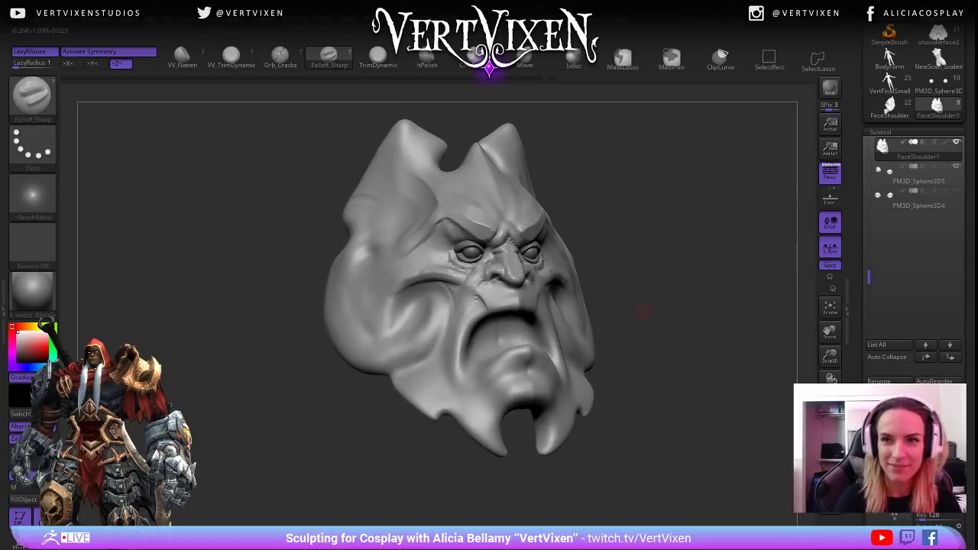
{"action": "mouse_move", "coordinate": [451, 337]}
{"action": "left_mouse_down"}
{"action": "mouse_move", "coordinate": [458, 387]}
{"action": "mouse_move", "coordinate": [480, 393]}
{"action": "left_mouse_up"}
{"action": "mouse_move", "coordinate": [709, 308]}
{"action": "left_mouse_down", "text": "alt"}
{"action": "mouse_move", "coordinate": [670, 334]}
{"action": "mouse_move", "coordinate": [653, 326]}
{"action": "left_mouse_up", "text": "alt"}
Carve frown creases from between the eyebrows up onto the forehead and undo the last stroke.
{"action": "left_click_drag", "start_coordinate": [602, 242], "coordinate": [636, 253], "text": "alt"}
{"action": "left_click_drag", "start_coordinate": [439, 297], "coordinate": [410, 260]}
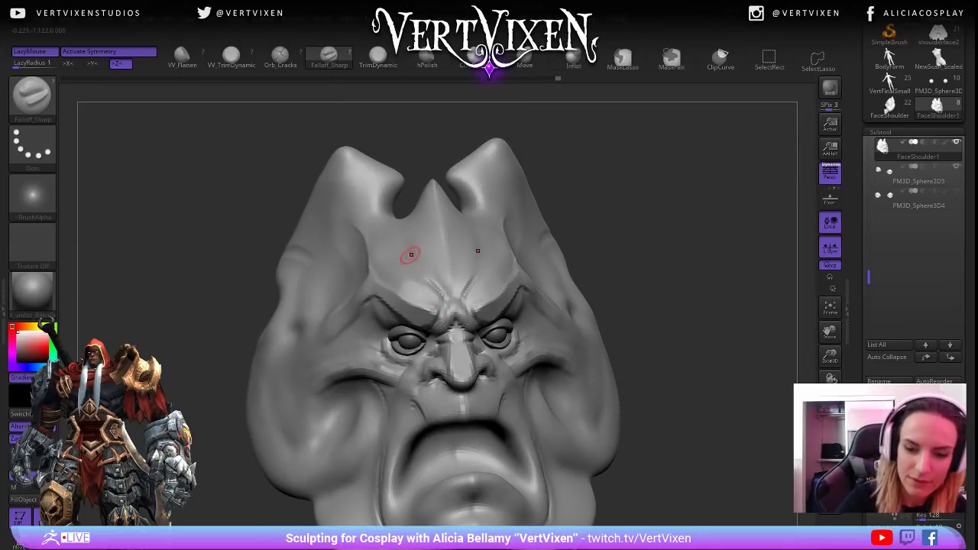
{"action": "left_click_drag", "start_coordinate": [612, 200], "coordinate": [595, 218]}
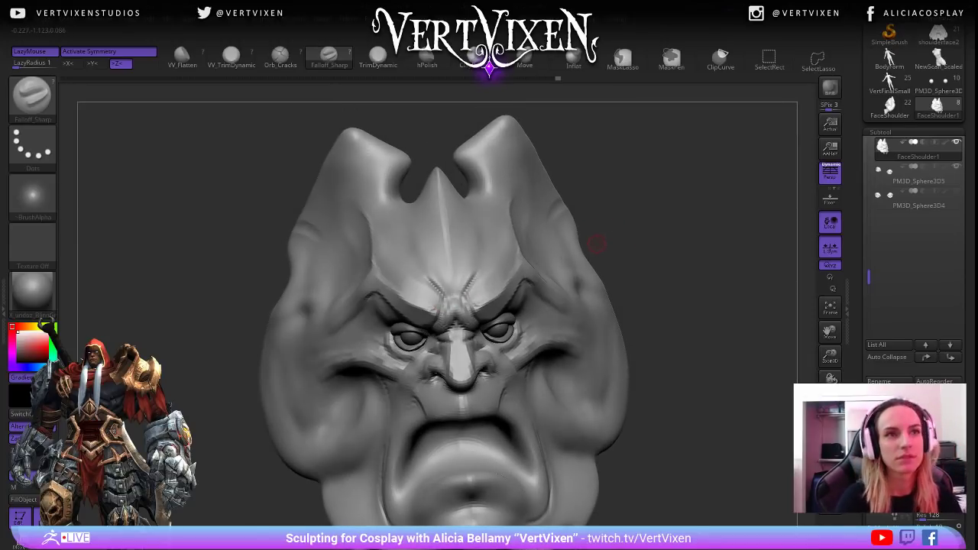
{"action": "left_click_drag", "start_coordinate": [442, 295], "coordinate": [413, 272]}
{"action": "left_click_drag", "start_coordinate": [613, 197], "coordinate": [611, 205]}
{"action": "left_click_drag", "start_coordinate": [463, 291], "coordinate": [480, 274]}
{"action": "key", "text": "ctrl+z"}
Try to extend the frown creases higher up the forehead and undo the strokes.
{"action": "left_click_drag", "start_coordinate": [653, 224], "coordinate": [649, 240], "text": "alt"}
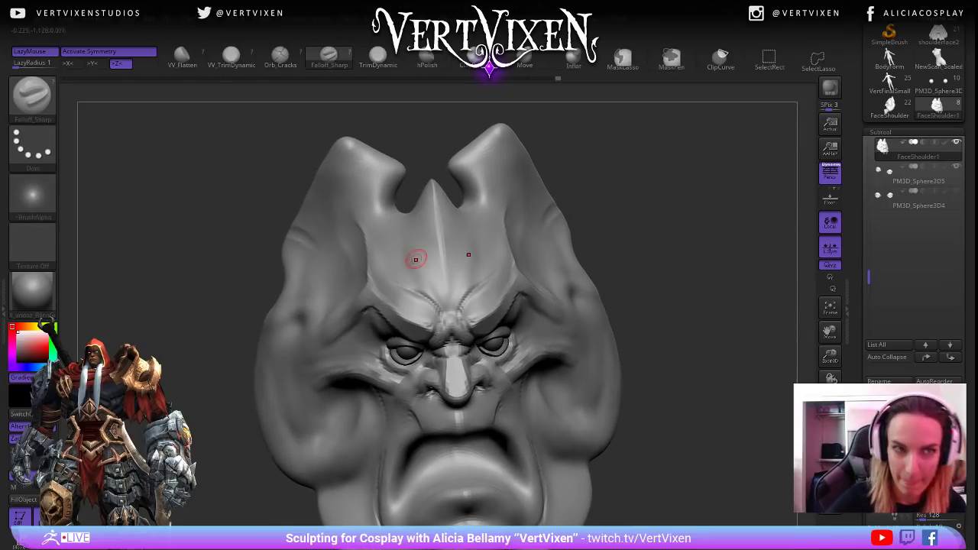
{"action": "left_click_drag", "start_coordinate": [447, 306], "coordinate": [415, 267]}
{"action": "key", "text": "ctrl+z"}
{"action": "left_click_drag", "start_coordinate": [436, 311], "coordinate": [404, 253]}
{"action": "key", "text": "ctrl+z"}
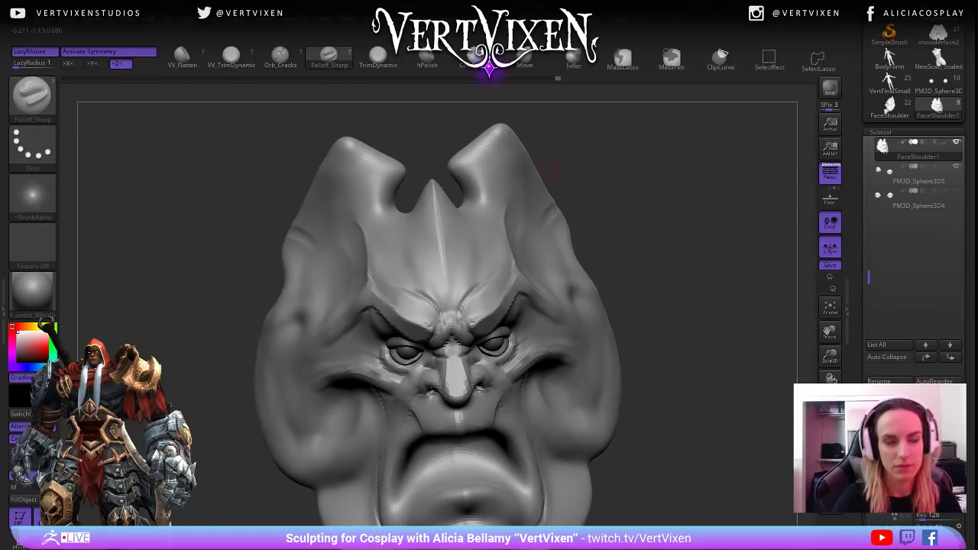
Carve long symmetrical creases from the brow up the forehead to outline a pointed central plate.
{"action": "left_click_drag", "start_coordinate": [442, 307], "coordinate": [429, 241]}
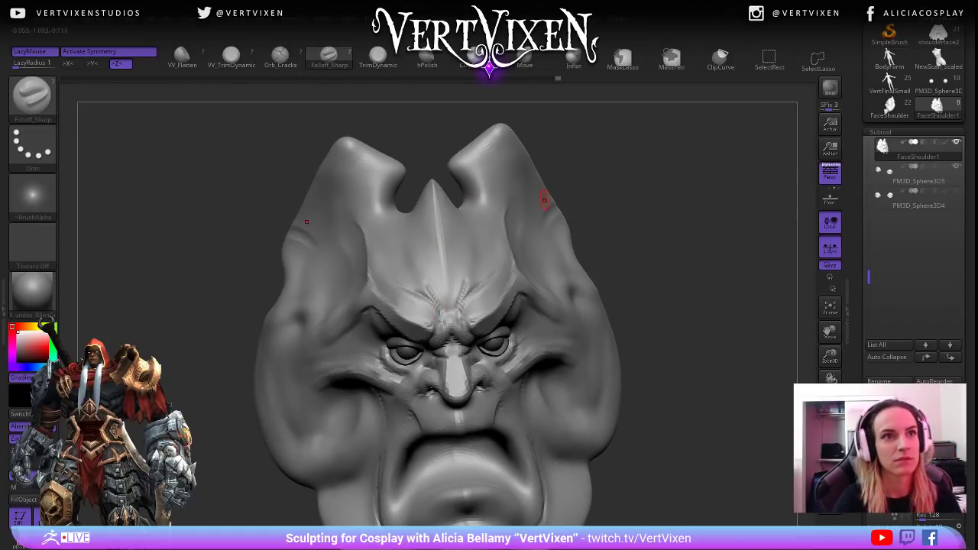
{"action": "left_click_drag", "start_coordinate": [426, 286], "coordinate": [404, 201]}
{"action": "key", "text": "ctrl+z"}
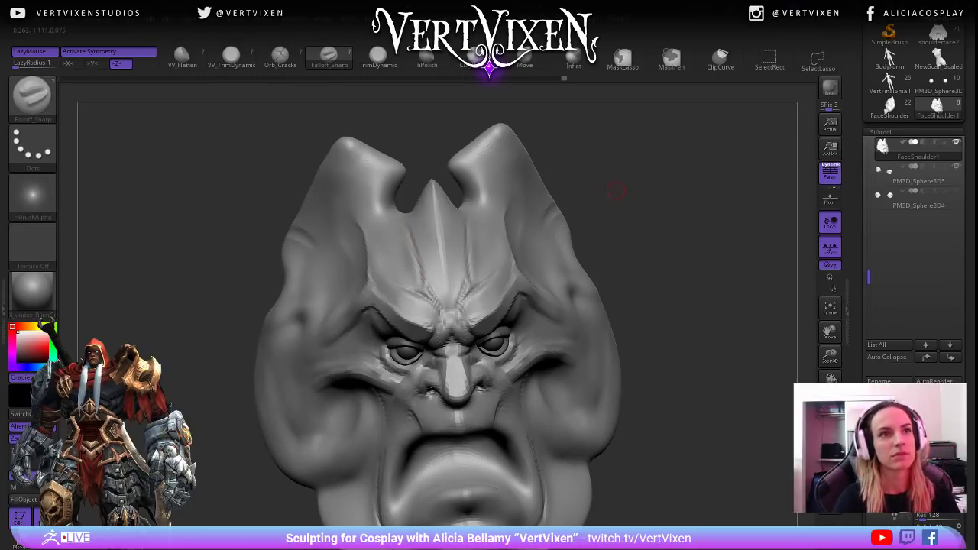
{"action": "left_click_drag", "start_coordinate": [509, 152], "coordinate": [529, 150]}
{"action": "mouse_move", "coordinate": [435, 193]}
{"action": "left_mouse_down"}
{"action": "mouse_move", "coordinate": [404, 215]}
{"action": "mouse_move", "coordinate": [448, 187]}
{"action": "mouse_move", "coordinate": [471, 271]}
{"action": "left_mouse_up"}
{"action": "mouse_move", "coordinate": [432, 187]}
{"action": "left_mouse_down"}
{"action": "mouse_move", "coordinate": [407, 222]}
{"action": "mouse_move", "coordinate": [431, 288]}
{"action": "left_mouse_up"}
{"action": "key", "text": "ctrl+z"}
{"action": "left_click_drag", "start_coordinate": [406, 226], "coordinate": [455, 324]}
{"action": "mouse_move", "coordinate": [652, 253]}
{"action": "left_mouse_down"}
{"action": "mouse_move", "coordinate": [715, 256]}
{"action": "mouse_move", "coordinate": [655, 297]}
{"action": "mouse_move", "coordinate": [431, 226]}
{"action": "mouse_move", "coordinate": [440, 292]}
{"action": "left_mouse_up"}
Build up the central forehead plate between the creases with the ClayBuildup brush.
{"action": "key", "text": "b"}
{"action": "key", "text": "c"}
{"action": "key", "text": "b"}
{"action": "left_click_drag", "start_coordinate": [440, 245], "coordinate": [450, 298]}
{"action": "left_click_drag", "start_coordinate": [609, 227], "coordinate": [591, 224]}
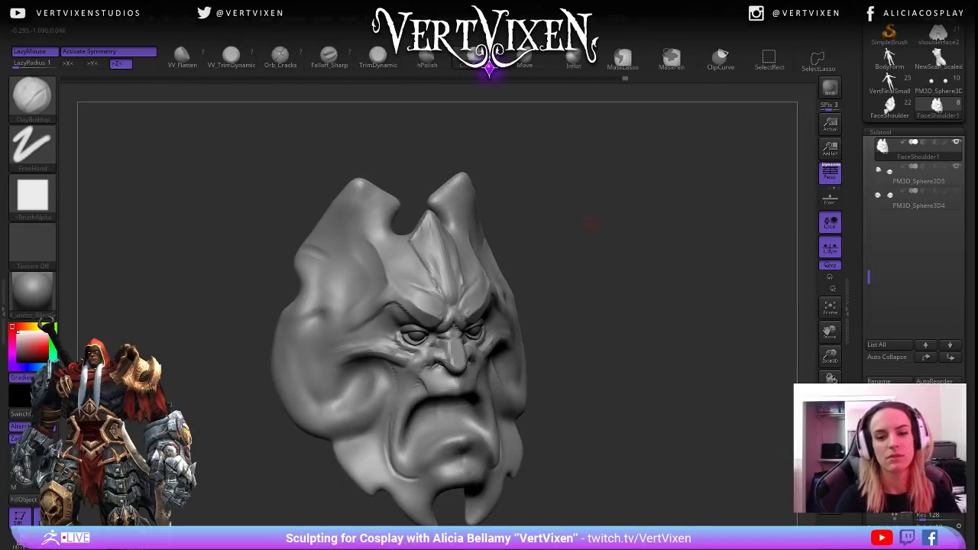
Flatten the planes of the central forehead plate with a resized hPolish brush.
{"action": "key", "text": "b"}
{"action": "key", "text": "h"}
{"action": "key", "text": "p"}
{"action": "key", "text": "space"}
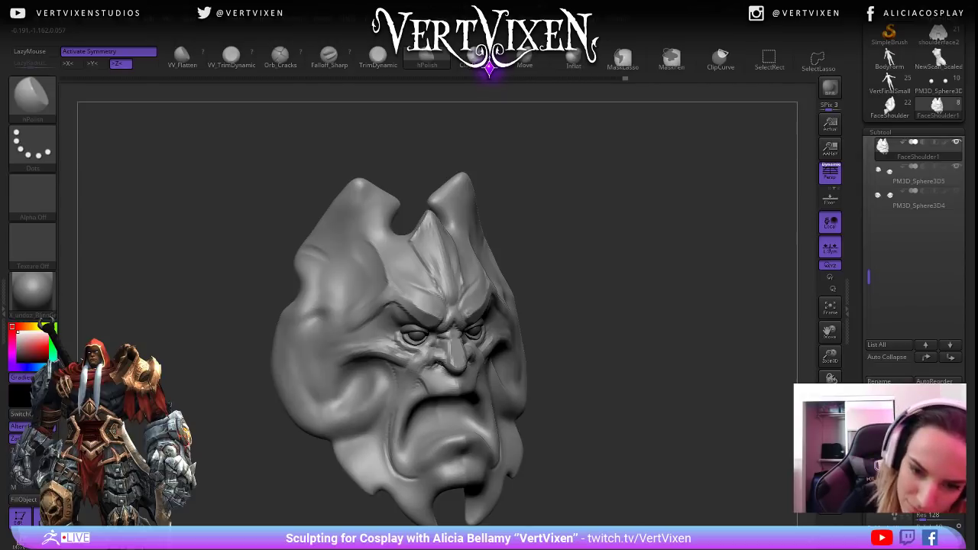
{"action": "left_click_drag", "start_coordinate": [581, 200], "coordinate": [508, 196]}
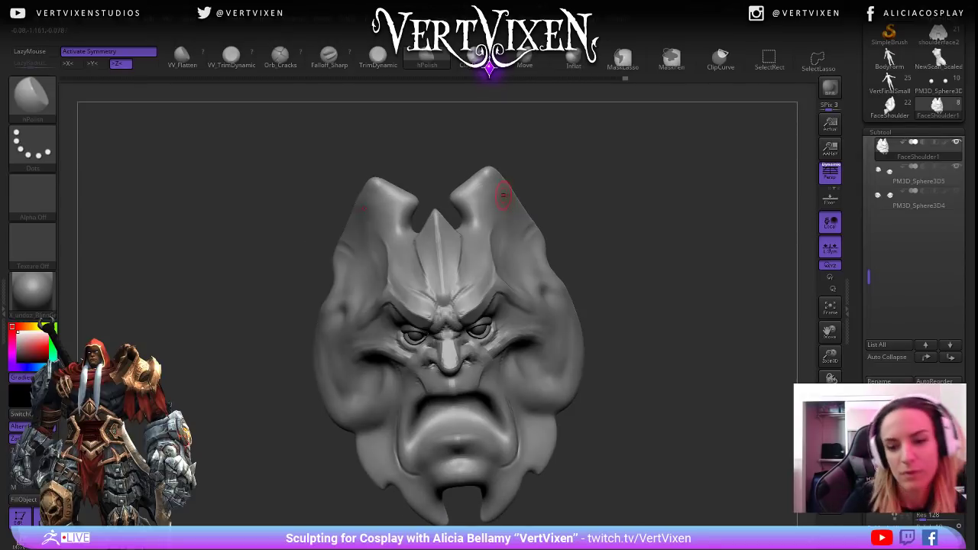
{"action": "left_click_drag", "start_coordinate": [611, 214], "coordinate": [622, 223]}
{"action": "key", "text": "space"}
Sharpen the edges of the forehead plate and the brow ridges with a resized Falloff_Sharp brush.
{"action": "key", "text": "b"}
{"action": "key", "text": "f"}
{"action": "key", "text": "s"}
{"action": "mouse_move", "coordinate": [650, 192]}
{"action": "left_mouse_down"}
{"action": "mouse_move", "coordinate": [656, 210]}
{"action": "mouse_move", "coordinate": [678, 203]}
{"action": "mouse_move", "coordinate": [662, 266]}
{"action": "left_mouse_up"}
{"action": "key", "text": "space"}
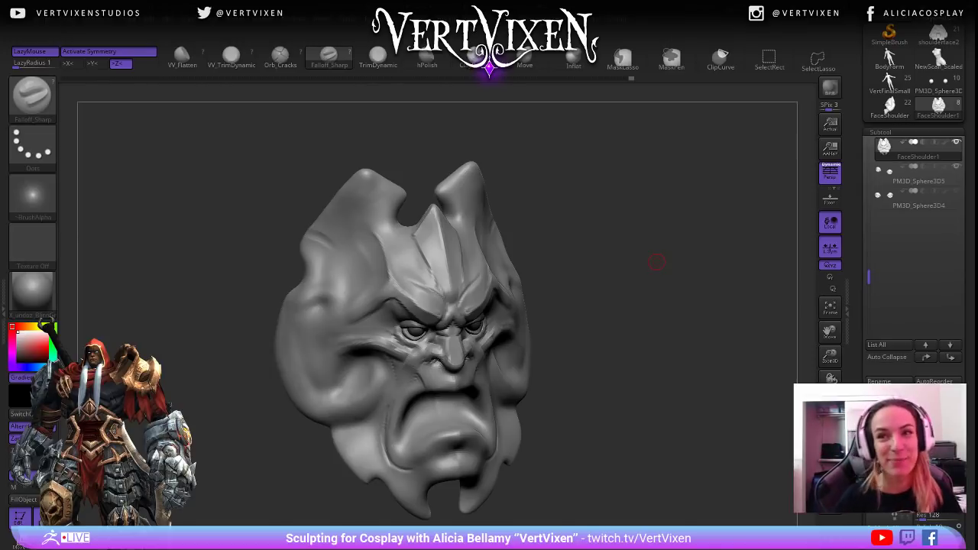
{"action": "mouse_move", "coordinate": [589, 249]}
{"action": "left_mouse_down"}
{"action": "mouse_move", "coordinate": [631, 232]}
{"action": "mouse_move", "coordinate": [620, 256]}
{"action": "left_mouse_up"}
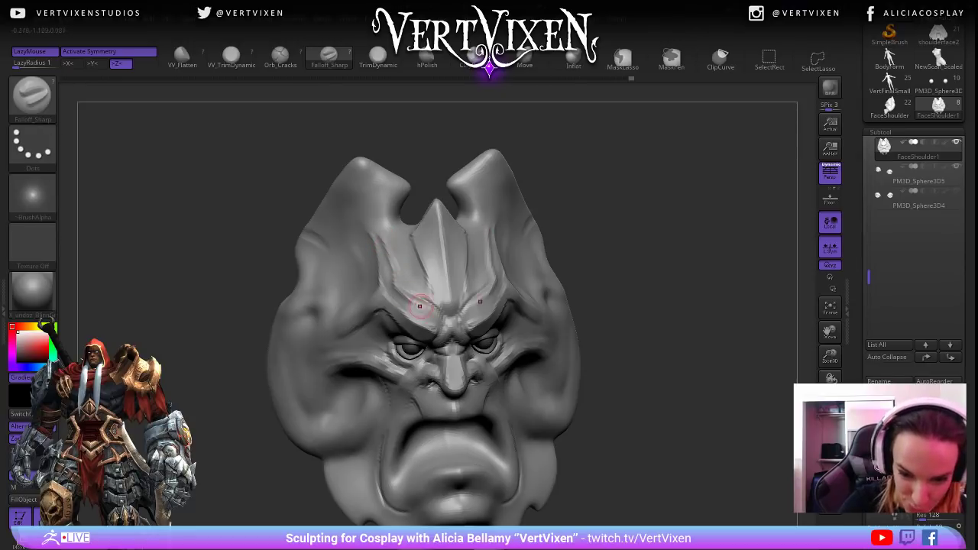
{"action": "mouse_move", "coordinate": [656, 316]}
{"action": "left_mouse_down"}
{"action": "mouse_move", "coordinate": [525, 428]}
{"action": "mouse_move", "coordinate": [650, 393]}
{"action": "mouse_move", "coordinate": [674, 431]}
{"action": "mouse_move", "coordinate": [699, 395]}
{"action": "mouse_move", "coordinate": [536, 235]}
{"action": "left_mouse_up"}
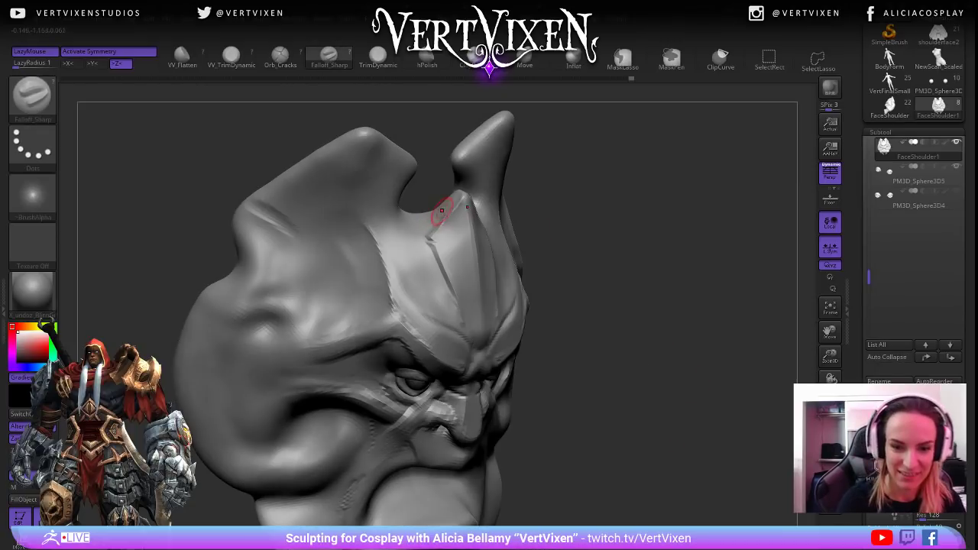
Carve a sharp crease along the curved inner notch of both horns, redoing the first stroke.
{"action": "mouse_move", "coordinate": [638, 227]}
{"action": "left_mouse_down"}
{"action": "mouse_move", "coordinate": [659, 243]}
{"action": "mouse_move", "coordinate": [648, 253]}
{"action": "left_mouse_up"}
{"action": "left_click_drag", "start_coordinate": [401, 191], "coordinate": [386, 221]}
{"action": "key", "text": "ctrl+z"}
{"action": "left_click_drag", "start_coordinate": [402, 188], "coordinate": [384, 229]}
{"action": "left_click_drag", "start_coordinate": [638, 191], "coordinate": [590, 183]}
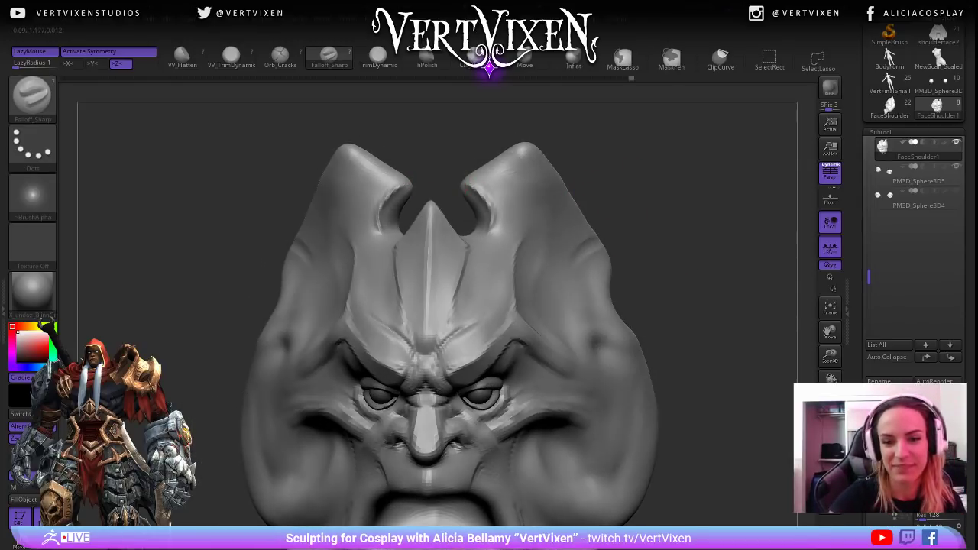
{"action": "mouse_move", "coordinate": [662, 212]}
{"action": "left_mouse_down"}
{"action": "mouse_move", "coordinate": [662, 257]}
{"action": "mouse_move", "coordinate": [653, 237]}
{"action": "left_mouse_up"}
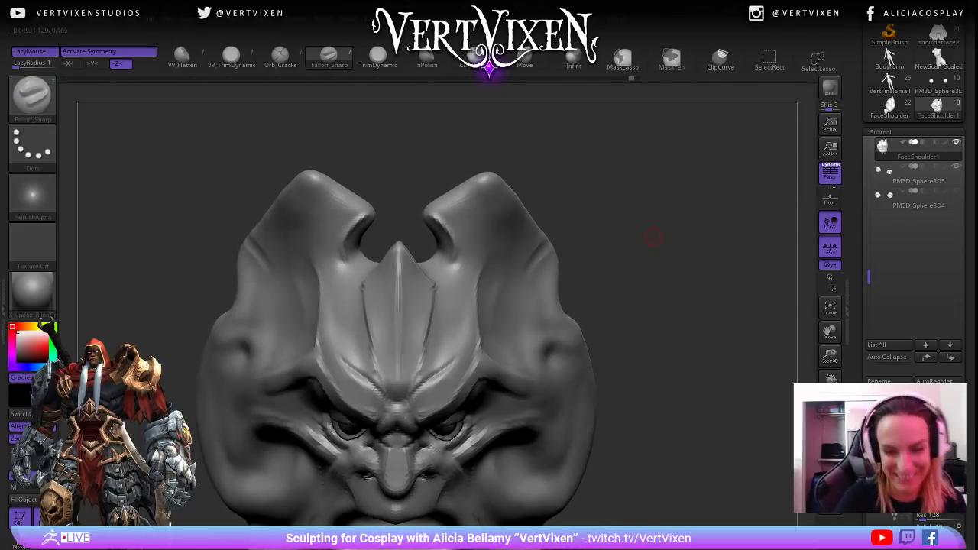
{"action": "left_click_drag", "start_coordinate": [458, 138], "coordinate": [558, 201]}
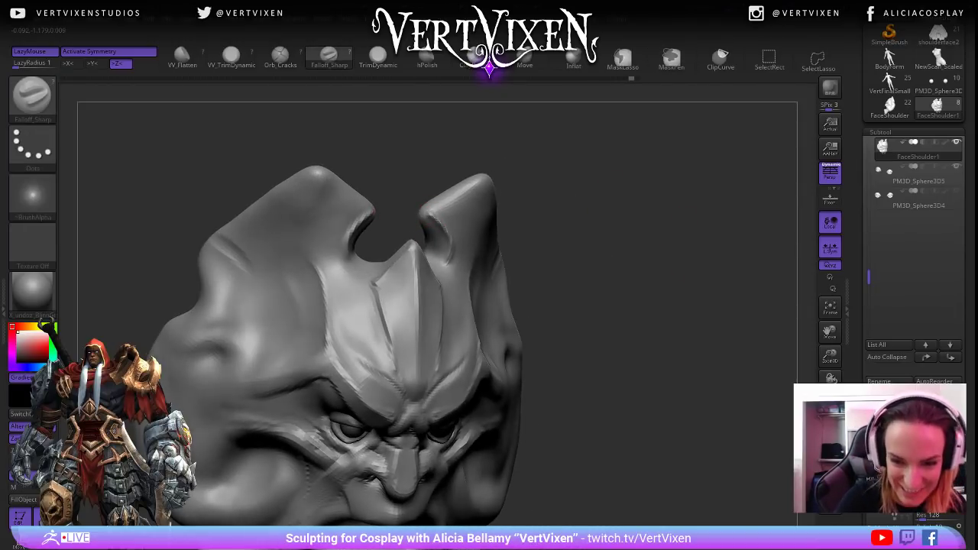
Flatten the surfaces around the inner notches of the horns with a resized hPolish brush.
{"action": "key", "text": "b"}
{"action": "key", "text": "h"}
{"action": "key", "text": "p"}
{"action": "left_click_drag", "start_coordinate": [629, 209], "coordinate": [574, 178]}
{"action": "key", "text": "space"}
{"action": "left_click_drag", "start_coordinate": [629, 239], "coordinate": [616, 190], "text": "alt"}
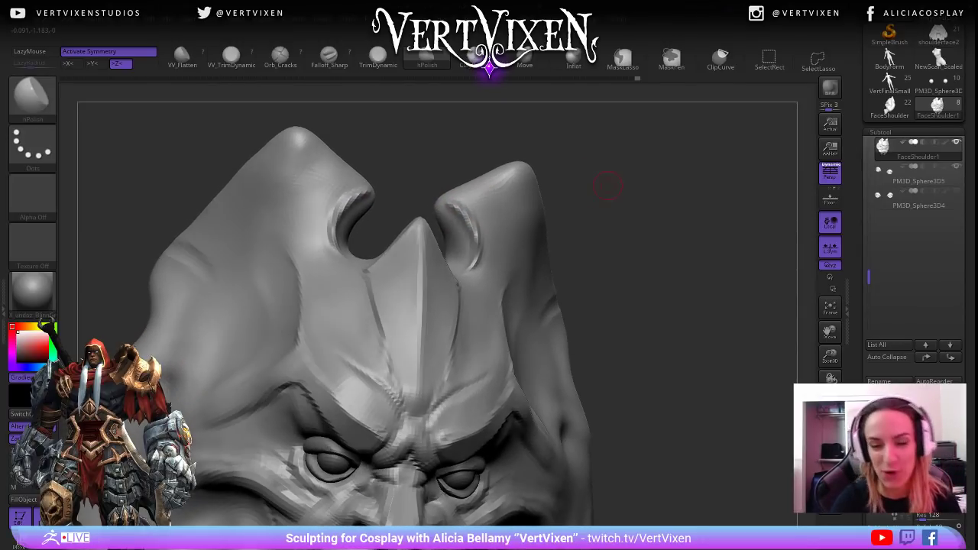
{"action": "mouse_move", "coordinate": [540, 138]}
{"action": "left_mouse_down"}
{"action": "mouse_move", "coordinate": [578, 207]}
{"action": "mouse_move", "coordinate": [458, 207]}
{"action": "left_mouse_up"}
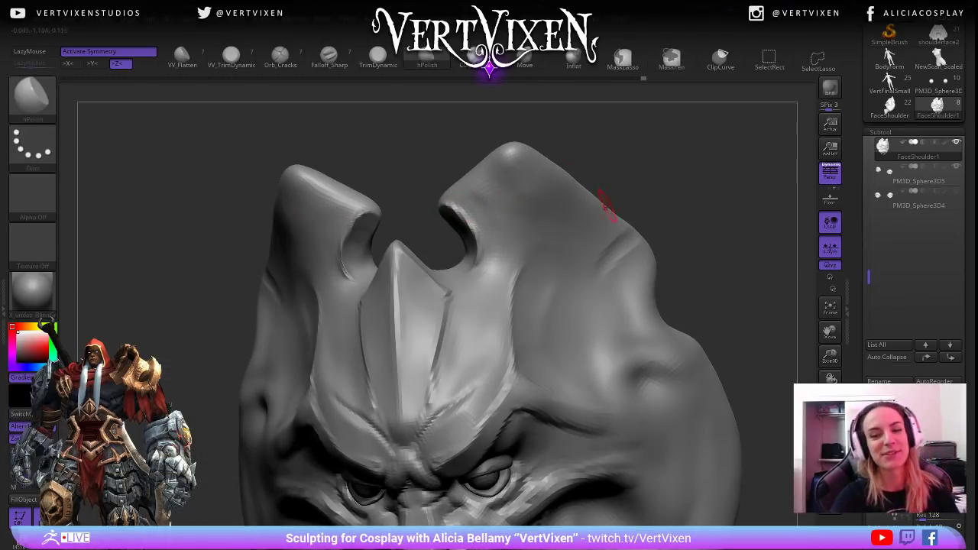
{"action": "mouse_move", "coordinate": [627, 145]}
{"action": "left_mouse_down"}
{"action": "mouse_move", "coordinate": [680, 144]}
{"action": "mouse_move", "coordinate": [648, 147]}
{"action": "mouse_move", "coordinate": [651, 161]}
{"action": "left_mouse_up"}
Build up the inner surfaces of the horns above the notches with a resized ClayBuildup brush.
{"action": "key", "text": "b"}
{"action": "key", "text": "c"}
{"action": "key", "text": "b"}
{"action": "key", "text": "space"}
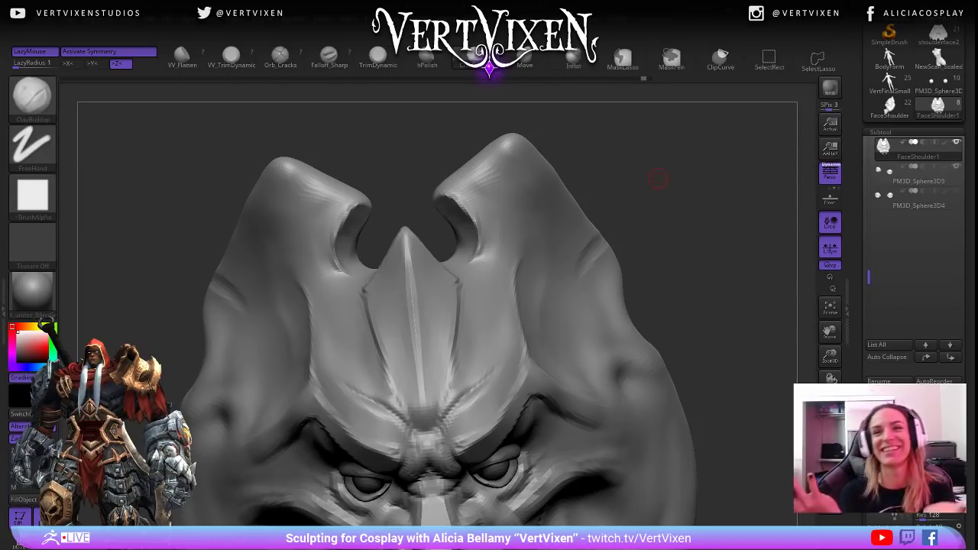
{"action": "mouse_move", "coordinate": [659, 179]}
{"action": "left_mouse_down"}
{"action": "mouse_move", "coordinate": [703, 229]}
{"action": "mouse_move", "coordinate": [672, 225]}
{"action": "left_mouse_up"}
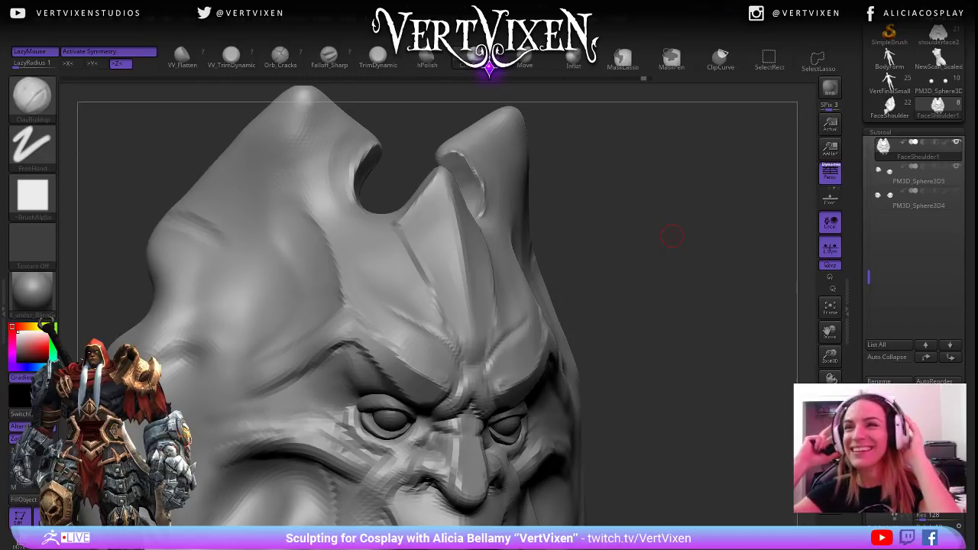
Deepen the crease along both sides of the central forehead plate with a resized Falloff_Sharp brush.
{"action": "mouse_move", "coordinate": [672, 237]}
{"action": "left_mouse_down"}
{"action": "mouse_move", "coordinate": [662, 282]}
{"action": "mouse_move", "coordinate": [654, 238]}
{"action": "left_mouse_up"}
{"action": "key", "text": "b"}
{"action": "key", "text": "f"}
{"action": "key", "text": "s"}
{"action": "key", "text": "space"}
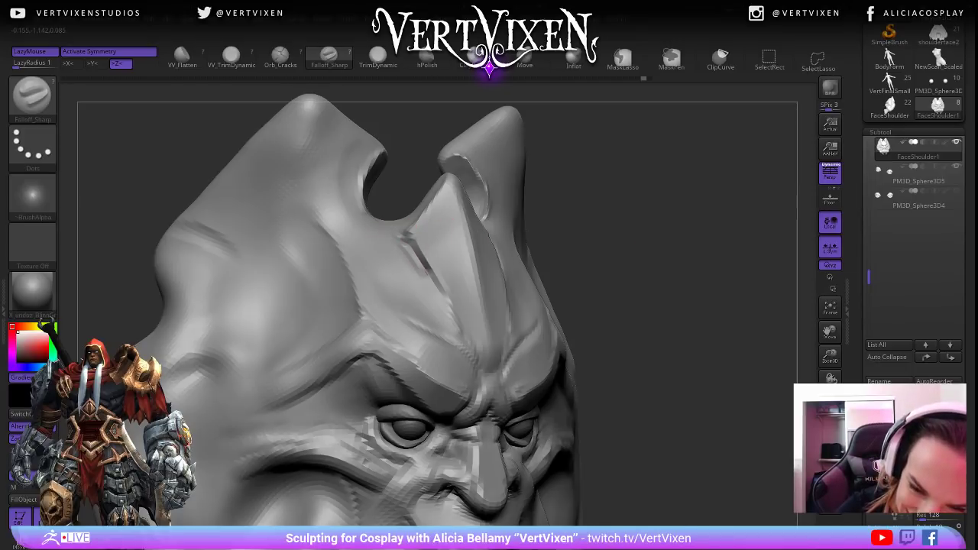
{"action": "key", "text": "space"}
{"action": "left_click_drag", "start_coordinate": [405, 232], "coordinate": [467, 347]}
{"action": "left_click_drag", "start_coordinate": [672, 306], "coordinate": [627, 302]}
{"action": "mouse_move", "coordinate": [703, 337]}
{"action": "left_mouse_down"}
{"action": "mouse_move", "coordinate": [707, 252]}
{"action": "mouse_move", "coordinate": [712, 308]}
{"action": "mouse_move", "coordinate": [756, 306]}
{"action": "mouse_move", "coordinate": [726, 313]}
{"action": "mouse_move", "coordinate": [665, 295]}
{"action": "mouse_move", "coordinate": [684, 287]}
{"action": "mouse_move", "coordinate": [692, 350]}
{"action": "left_mouse_up"}
Build up and smooth the forehead beside the central plate with the ClayBuildup brush.
{"action": "key", "text": "b"}
{"action": "key", "text": "c"}
{"action": "key", "text": "b"}
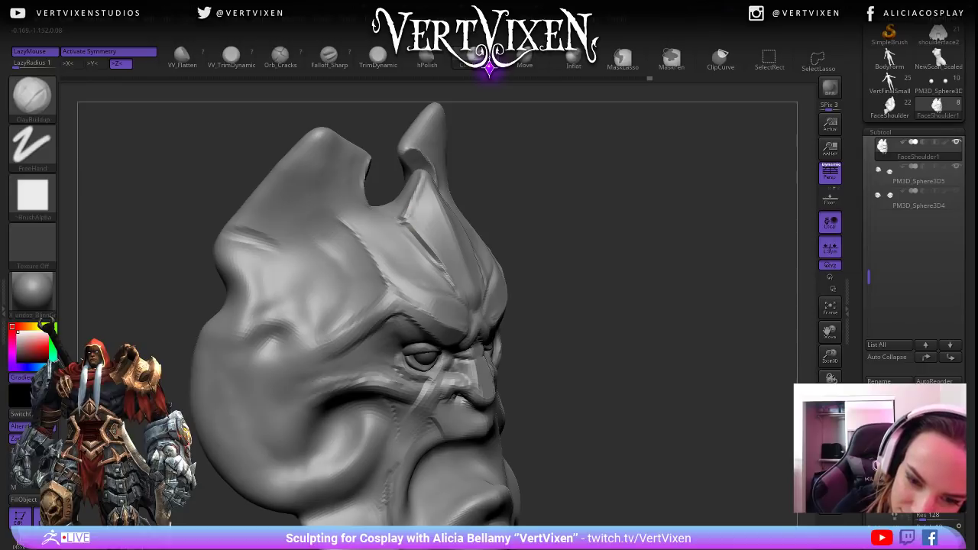
{"action": "left_click_drag", "start_coordinate": [424, 235], "coordinate": [447, 267], "text": "shift"}
{"action": "mouse_move", "coordinate": [451, 192]}
{"action": "right_mouse_down"}
{"action": "mouse_move", "coordinate": [298, 202]}
{"action": "mouse_move", "coordinate": [420, 201]}
{"action": "mouse_move", "coordinate": [398, 202]}
{"action": "right_mouse_up"}
Flatten the forehead surfaces around the central plate with a resized hPolish brush.
{"action": "key", "text": "b"}
{"action": "key", "text": "b"}
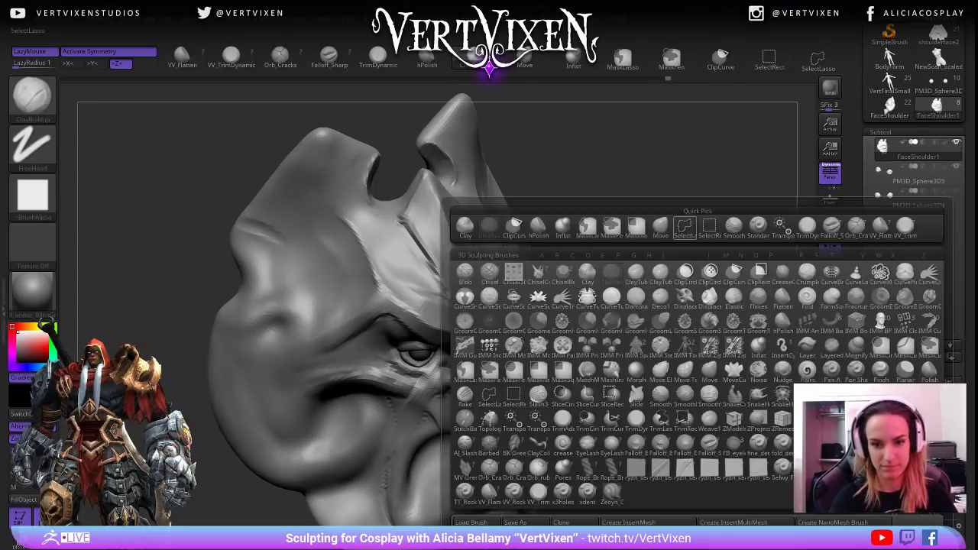
{"action": "key", "text": "h"}
{"action": "key", "text": "p"}
{"action": "key", "text": "space"}
{"action": "left_click_drag", "start_coordinate": [673, 221], "coordinate": [668, 221]}
{"action": "right_click_drag", "start_coordinate": [668, 221], "coordinate": [629, 203]}
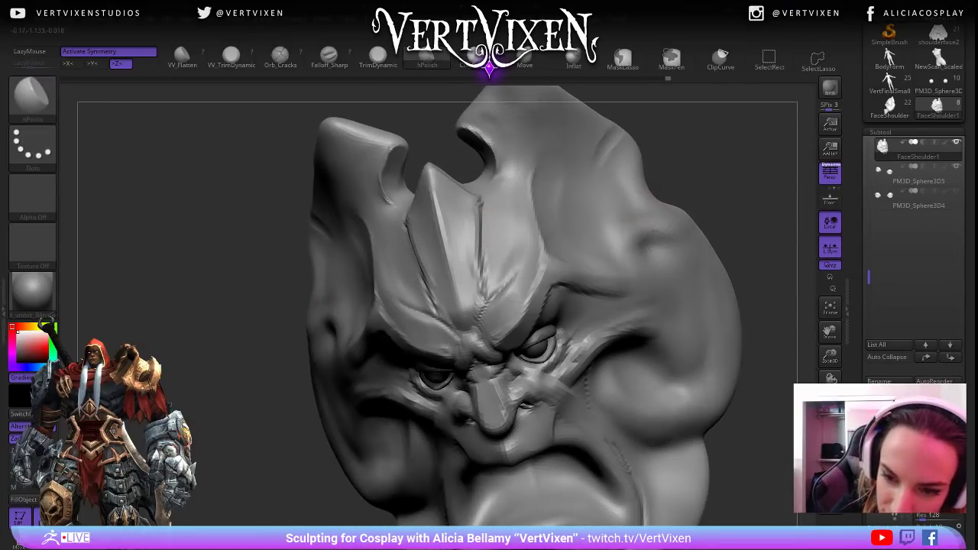
{"action": "right_click_drag", "start_coordinate": [498, 258], "coordinate": [695, 153], "text": "shift"}
{"action": "key", "text": "space"}
{"action": "mouse_move", "coordinate": [695, 240]}
{"action": "right_mouse_down"}
{"action": "mouse_move", "coordinate": [721, 295]}
{"action": "mouse_move", "coordinate": [707, 332]}
{"action": "right_mouse_up"}
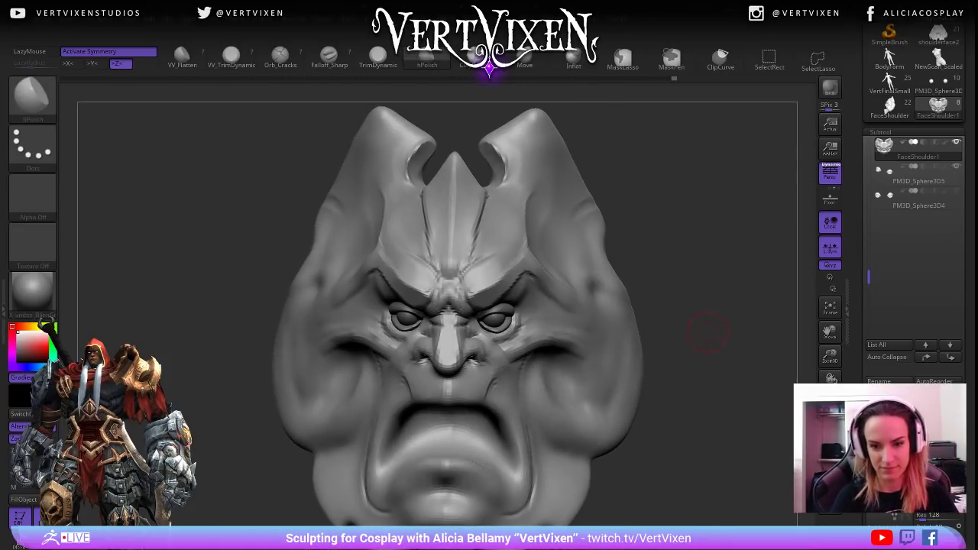
Sharpen the forehead creases above the brows with an enlarged Falloff_Sharp brush.
{"action": "key", "text": "b"}
{"action": "key", "text": "f"}
{"action": "key", "text": "s"}
{"action": "key", "text": "space"}
{"action": "mouse_move", "coordinate": [677, 207]}
{"action": "left_mouse_down"}
{"action": "mouse_move", "coordinate": [718, 211]}
{"action": "mouse_move", "coordinate": [699, 202]}
{"action": "mouse_move", "coordinate": [710, 196]}
{"action": "mouse_move", "coordinate": [701, 203]}
{"action": "left_mouse_up"}
{"action": "key", "text": "space"}
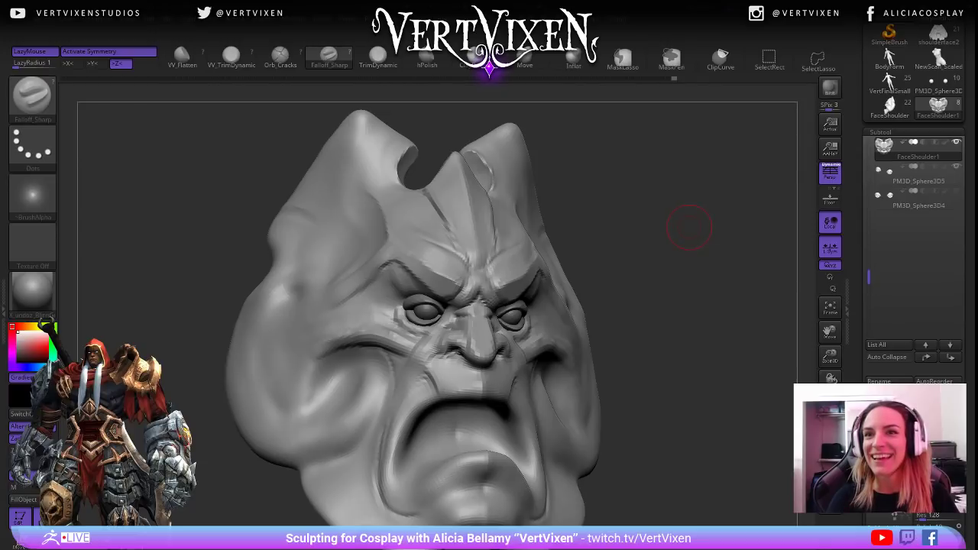
{"action": "mouse_move", "coordinate": [697, 217]}
{"action": "left_mouse_down"}
{"action": "mouse_move", "coordinate": [688, 220]}
{"action": "mouse_move", "coordinate": [693, 206]}
{"action": "mouse_move", "coordinate": [673, 206]}
{"action": "mouse_move", "coordinate": [662, 224]}
{"action": "left_mouse_up"}
Build up the surface at the outer ends of both brows with the ClayBuildup brush.
{"action": "key", "text": "b"}
{"action": "key", "text": "c"}
{"action": "key", "text": "b"}
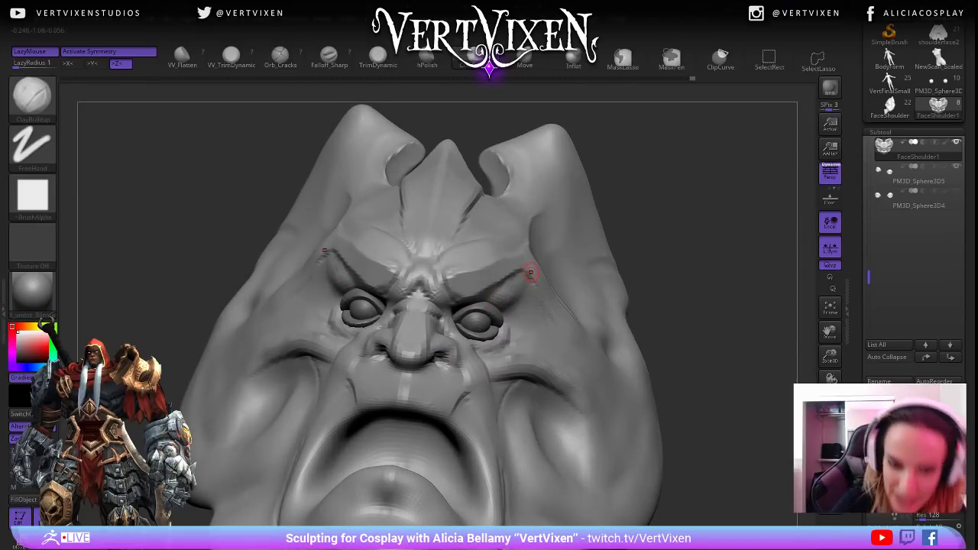
{"action": "left_click_drag", "start_coordinate": [688, 283], "coordinate": [609, 300], "text": "shift"}
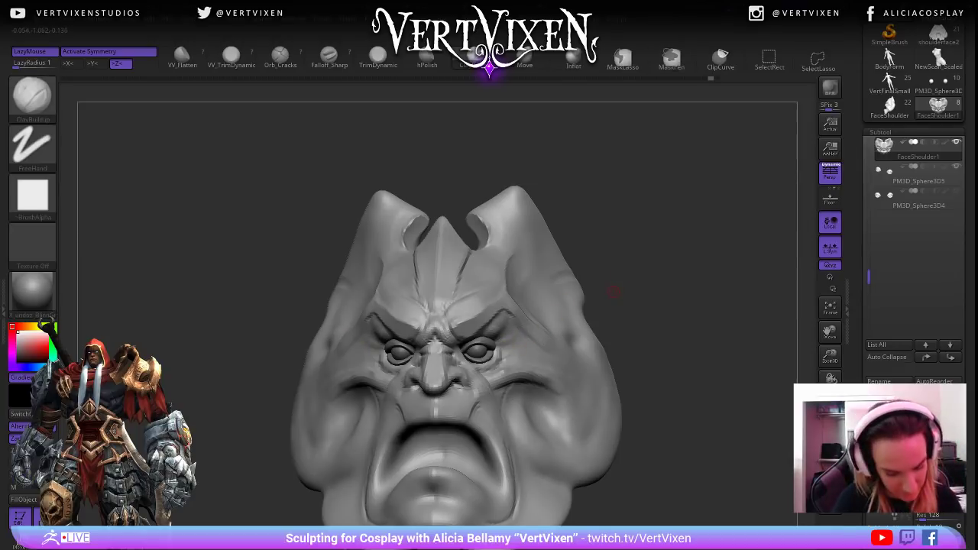
Carve creases at the outer corners of both eyes with the Falloff_Sharp brush.
{"action": "key", "text": "b"}
{"action": "key", "text": "f"}
{"action": "key", "text": "a"}
{"action": "mouse_move", "coordinate": [680, 258]}
{"action": "left_mouse_down", "text": "alt"}
{"action": "mouse_move", "coordinate": [664, 253]}
{"action": "mouse_move", "coordinate": [663, 240]}
{"action": "mouse_move", "coordinate": [671, 259]}
{"action": "mouse_move", "coordinate": [662, 276]}
{"action": "left_mouse_up", "text": "alt"}
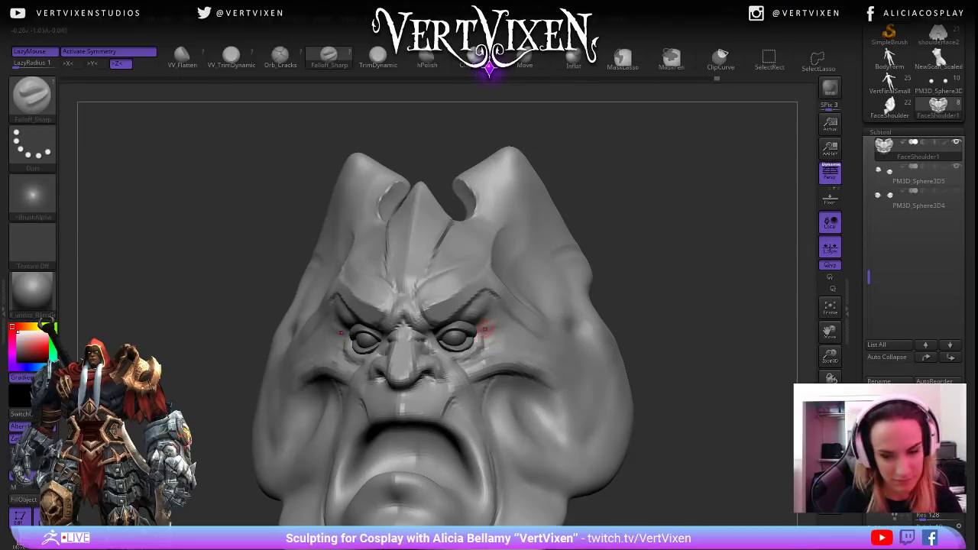
{"action": "mouse_move", "coordinate": [662, 314]}
{"action": "left_mouse_down"}
{"action": "mouse_move", "coordinate": [651, 275]}
{"action": "mouse_move", "coordinate": [690, 343]}
{"action": "mouse_move", "coordinate": [686, 323]}
{"action": "mouse_move", "coordinate": [690, 343]}
{"action": "mouse_move", "coordinate": [672, 341]}
{"action": "mouse_move", "coordinate": [619, 301]}
{"action": "mouse_move", "coordinate": [678, 361]}
{"action": "mouse_move", "coordinate": [681, 332]}
{"action": "mouse_move", "coordinate": [673, 374]}
{"action": "left_mouse_up"}
Build up the skin folds around the outer corners of both eyes with the ClayBuildup brush.
{"action": "key", "text": "b"}
{"action": "key", "text": "c"}
{"action": "key", "text": "b"}
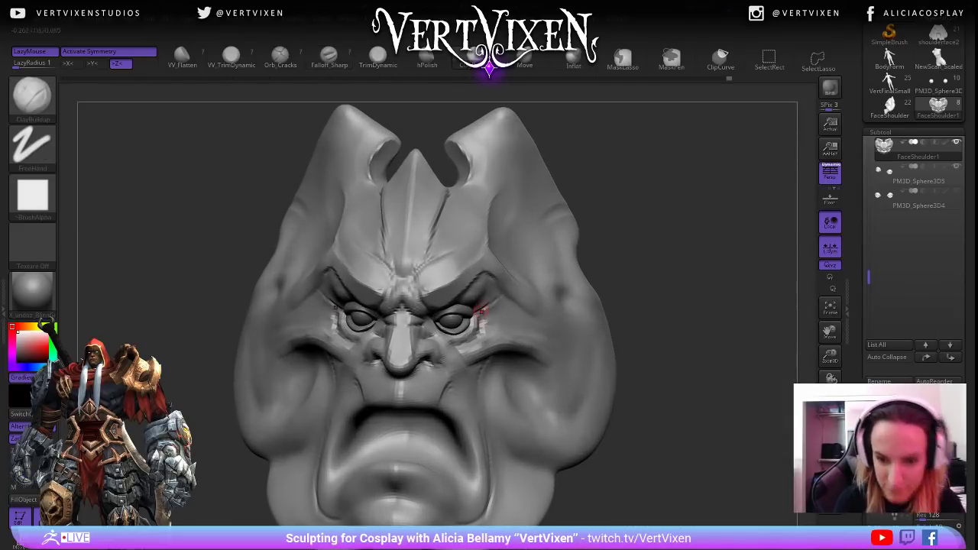
{"action": "mouse_move", "coordinate": [673, 337]}
{"action": "left_mouse_down", "text": "alt"}
{"action": "mouse_move", "coordinate": [673, 302]}
{"action": "mouse_move", "coordinate": [644, 305]}
{"action": "mouse_move", "coordinate": [702, 314]}
{"action": "mouse_move", "coordinate": [676, 306]}
{"action": "mouse_move", "coordinate": [705, 301]}
{"action": "mouse_move", "coordinate": [625, 305]}
{"action": "left_mouse_up", "text": "alt"}
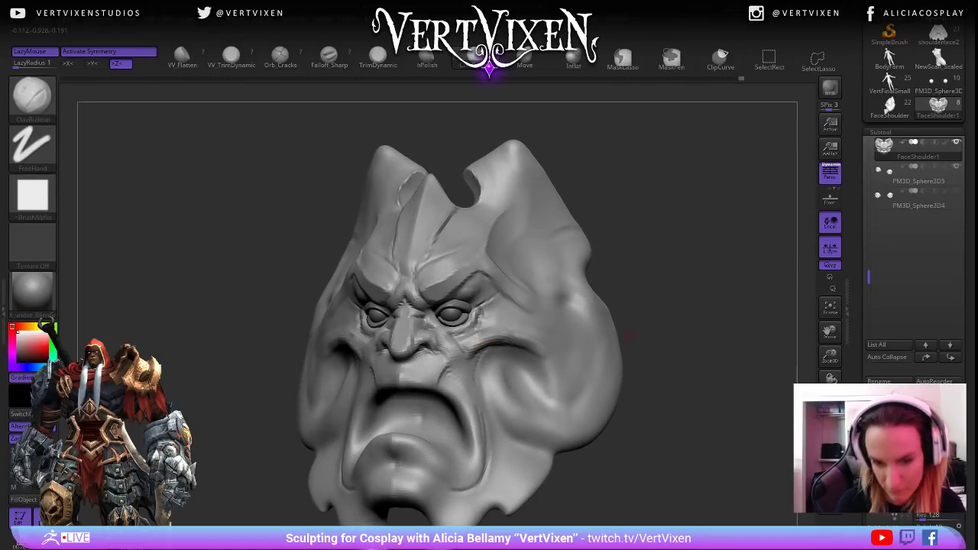
{"action": "right_click_drag", "start_coordinate": [500, 343], "coordinate": [482, 350]}
Flatten the folds beside and below both eyes with a resized hPolish brush.
{"action": "key", "text": "b"}
{"action": "key", "text": "h"}
{"action": "key", "text": "p"}
{"action": "key", "text": "space"}
{"action": "left_click_drag", "start_coordinate": [487, 349], "coordinate": [496, 348]}
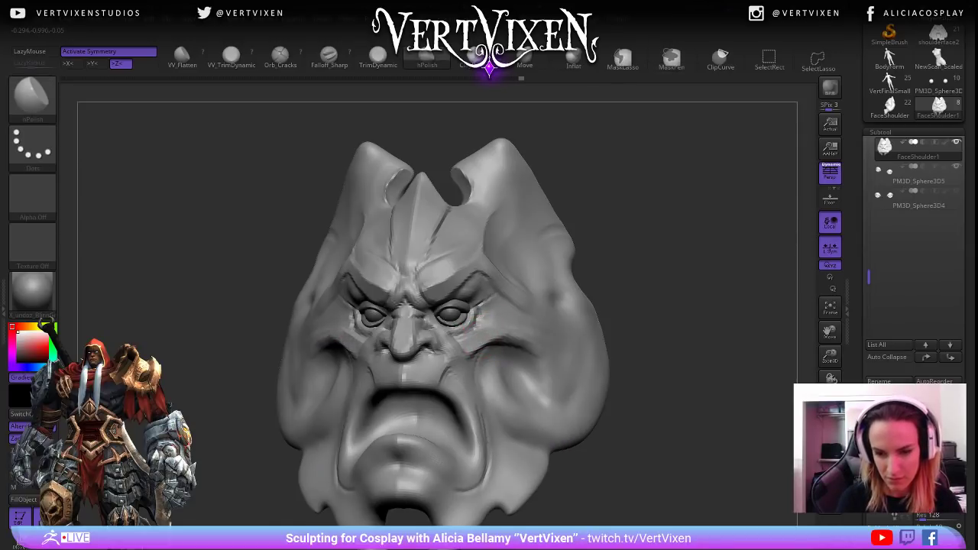
{"action": "right_click_drag", "start_coordinate": [477, 327], "coordinate": [498, 339]}
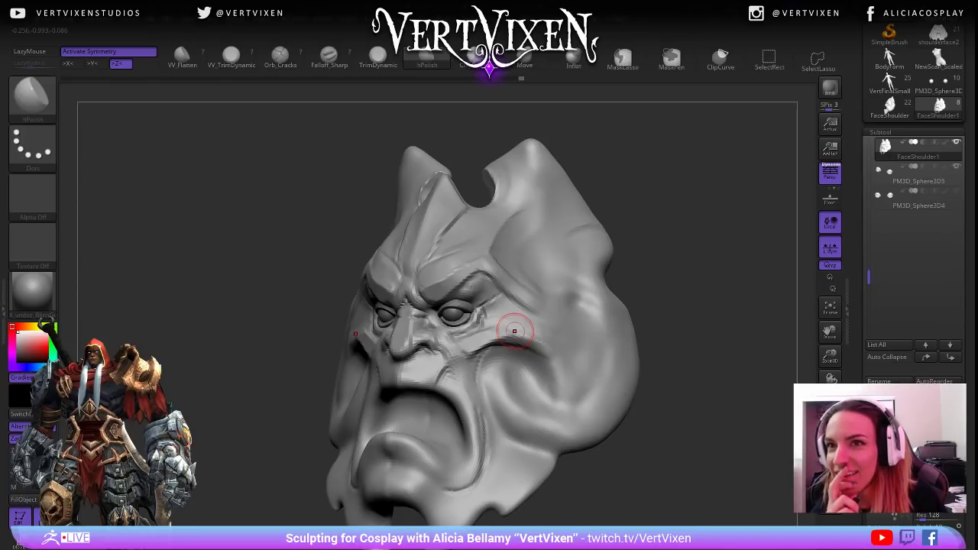
{"action": "mouse_move", "coordinate": [650, 321]}
{"action": "left_mouse_down"}
{"action": "mouse_move", "coordinate": [695, 310]}
{"action": "mouse_move", "coordinate": [716, 290]}
{"action": "mouse_move", "coordinate": [726, 296]}
{"action": "mouse_move", "coordinate": [706, 348]}
{"action": "mouse_move", "coordinate": [719, 348]}
{"action": "mouse_move", "coordinate": [709, 341]}
{"action": "left_mouse_up"}
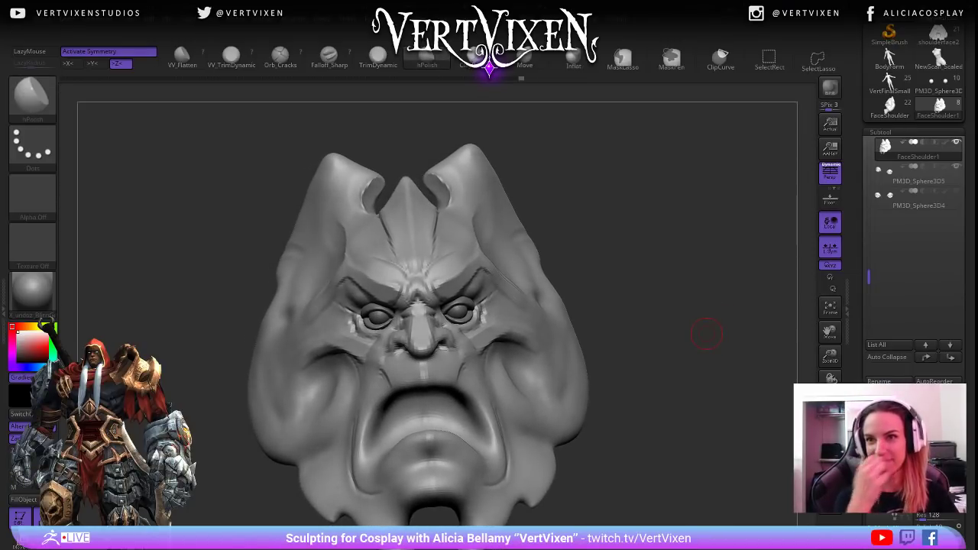
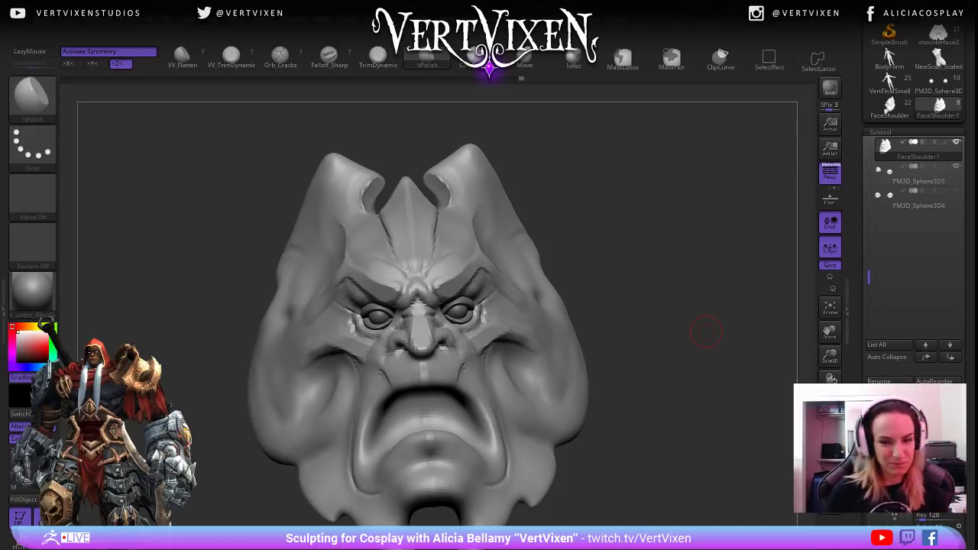
{"action": "left_click_drag", "start_coordinate": [725, 307], "coordinate": [705, 348]}
{"action": "right_click_drag", "start_coordinate": [469, 297], "coordinate": [466, 312]}
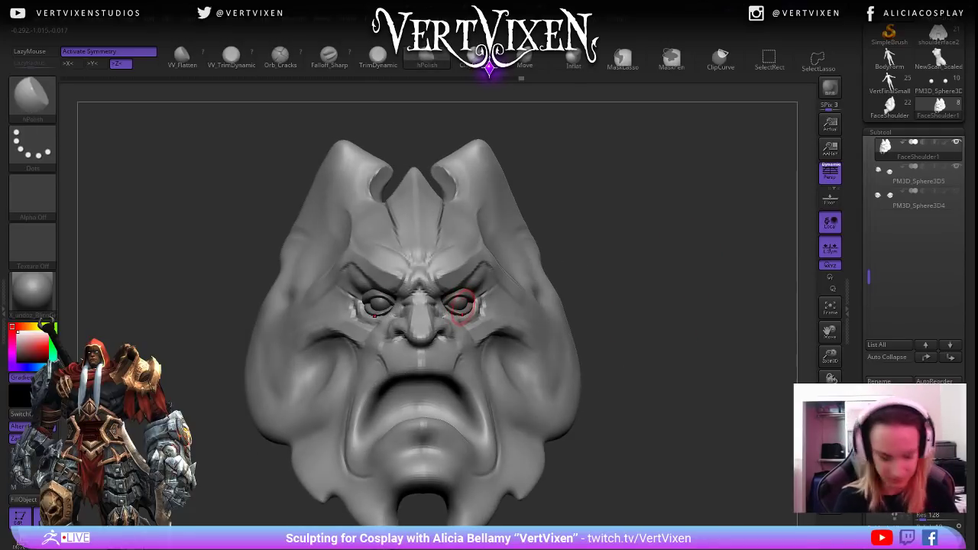
Make the eyes subtool PM3D_Sphere3D5 active and bring up its Move gizmo.
{"action": "left_click", "coordinate": [464, 303], "text": "alt"}
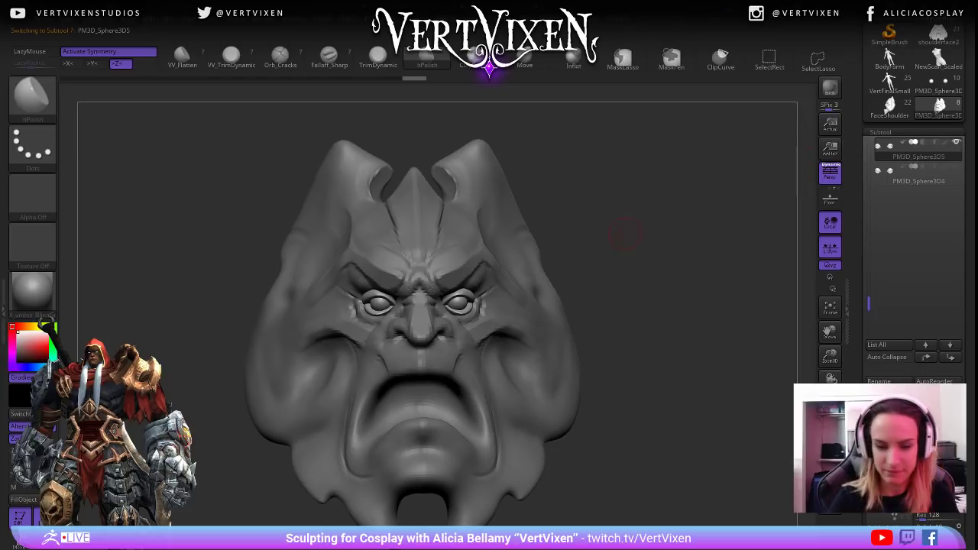
{"action": "key", "text": "w"}
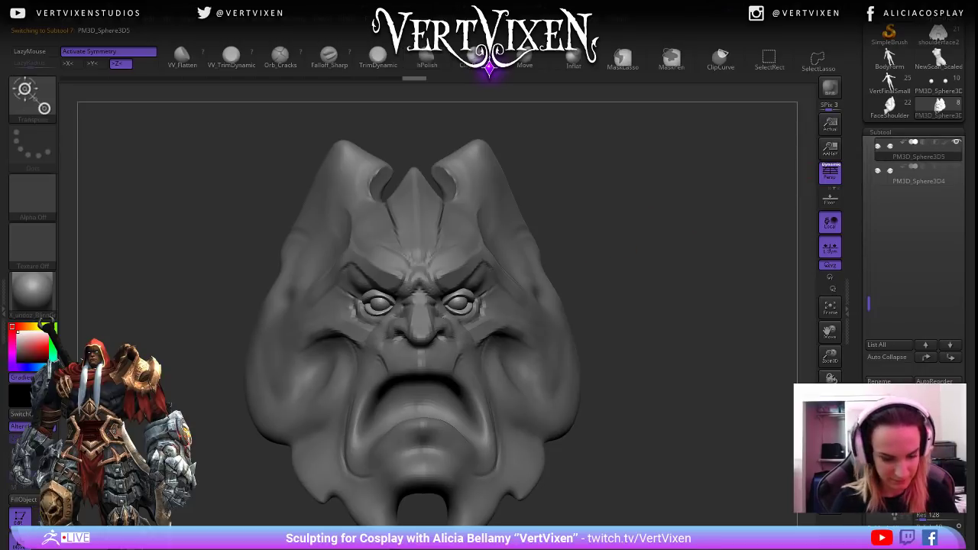
{"action": "right_click_drag", "start_coordinate": [464, 303], "coordinate": [435, 390], "text": "alt"}
Try to shift the eyes slightly downward with the Move gizmo.
{"action": "left_click", "coordinate": [465, 349]}
{"action": "left_click_drag", "start_coordinate": [435, 300], "coordinate": [435, 315]}
{"action": "right_click_drag", "start_coordinate": [435, 316], "coordinate": [399, 271], "text": "alt"}
{"action": "key", "text": "ctrl+z"}
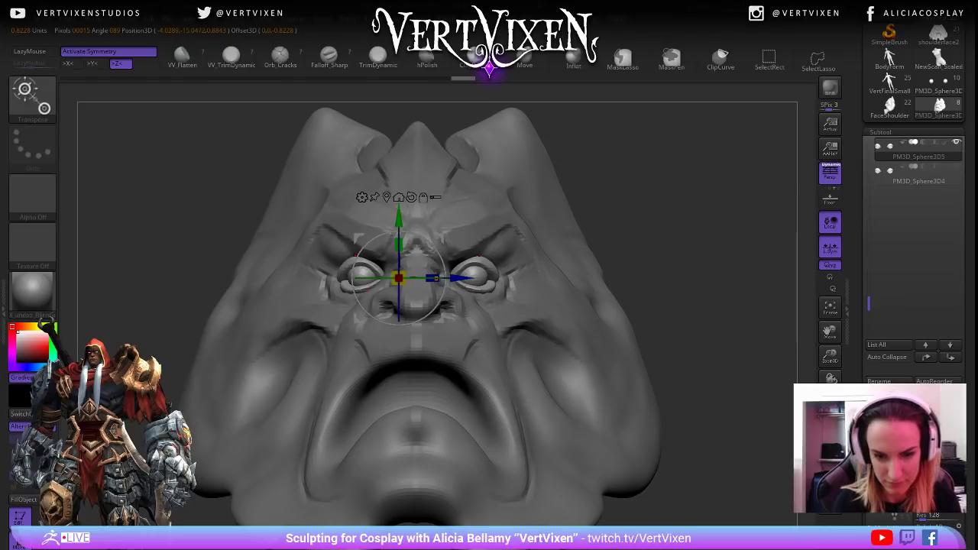
Duplicate the eyes subtool and make the copy active.
{"action": "right_click_drag", "start_coordinate": [368, 256], "coordinate": [398, 311], "text": "alt"}
{"action": "key", "text": "ctrl+shift+d"}
{"action": "key", "text": "shift+f"}
{"action": "key", "text": "shift+f"}
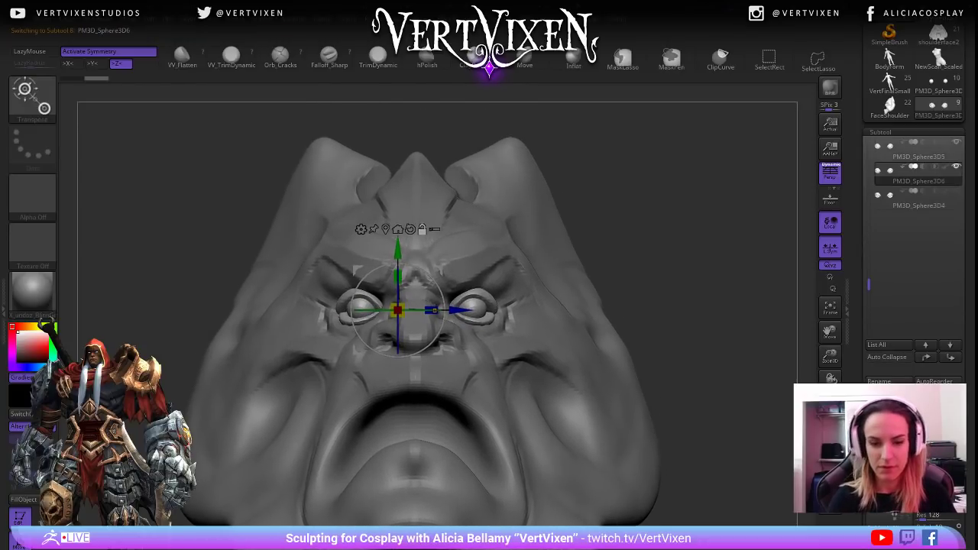
{"action": "key", "text": "w"}
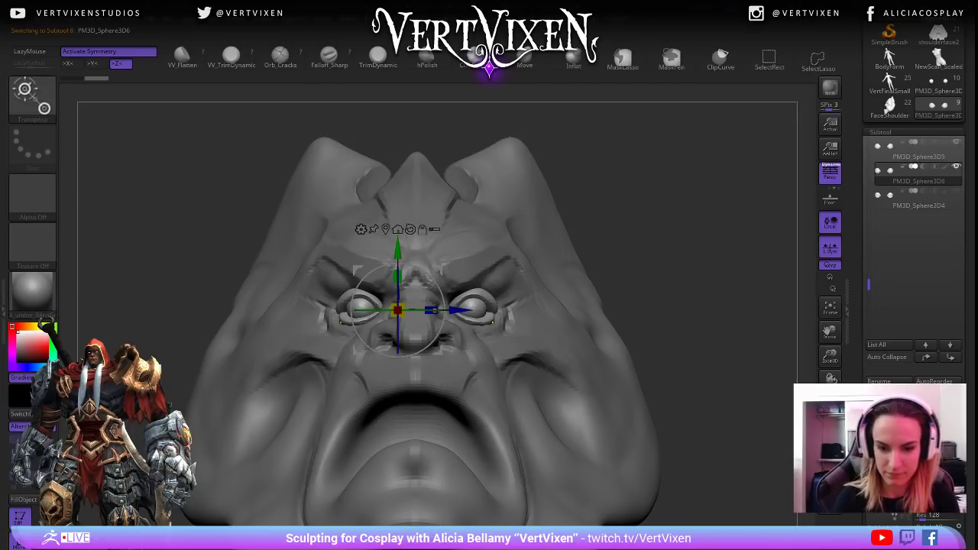
Try to hide one eye of the duplicated pair with a selection rectangle while symmetry is active.
{"action": "key", "text": "b"}
{"action": "key", "text": "c"}
{"action": "key", "text": "t"}
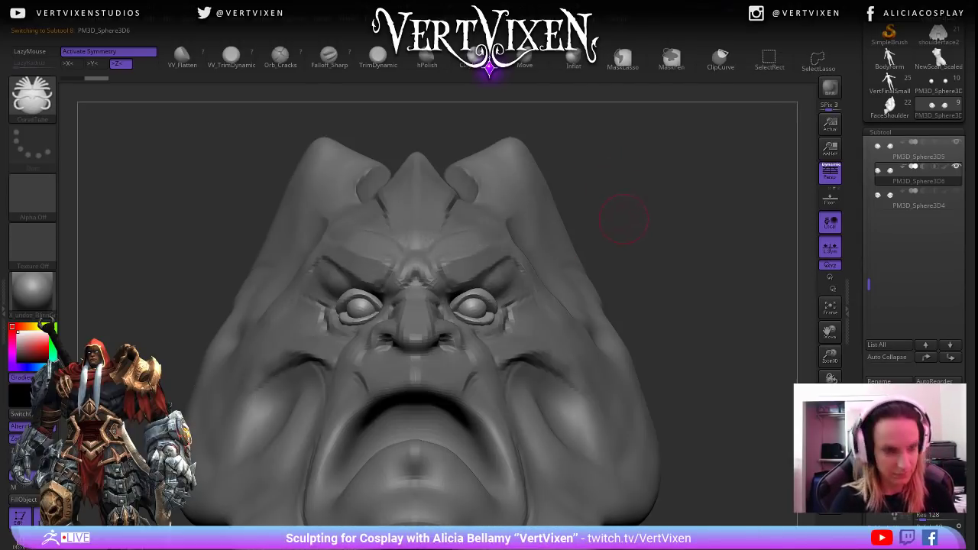
{"action": "key", "text": "b"}
{"action": "key", "text": "c"}
{"action": "key", "text": "b"}
{"action": "left_click_drag", "start_coordinate": [589, 216], "coordinate": [436, 368], "text": "ctrl+alt+shift"}
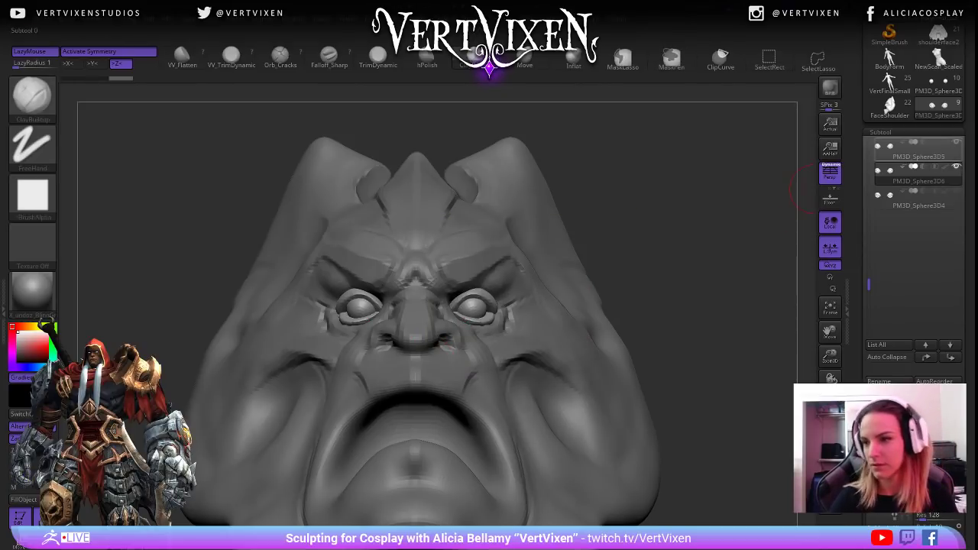
{"action": "key", "text": "Up"}
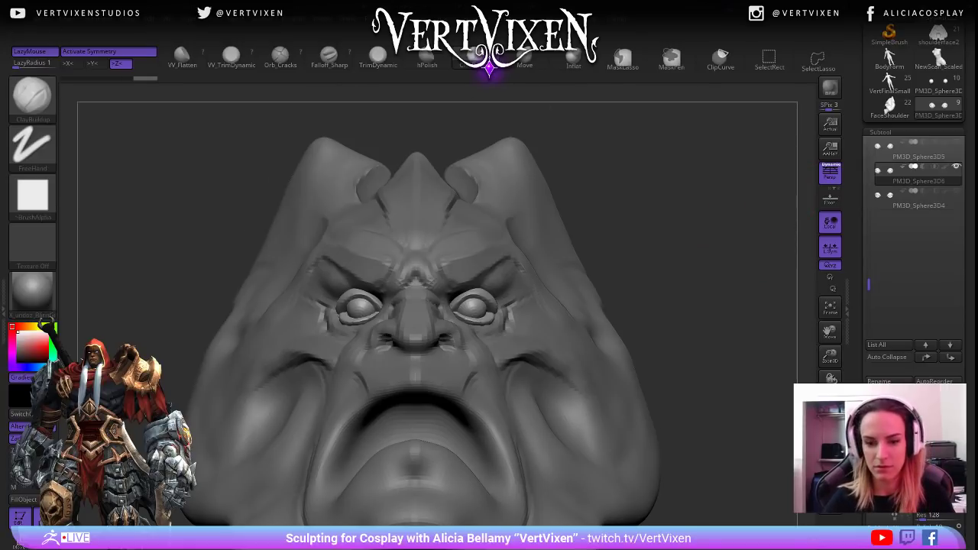
{"action": "left_click_drag", "start_coordinate": [721, 199], "coordinate": [721, 247]}
{"action": "left_click_drag", "start_coordinate": [869, 284], "coordinate": [869, 157]}
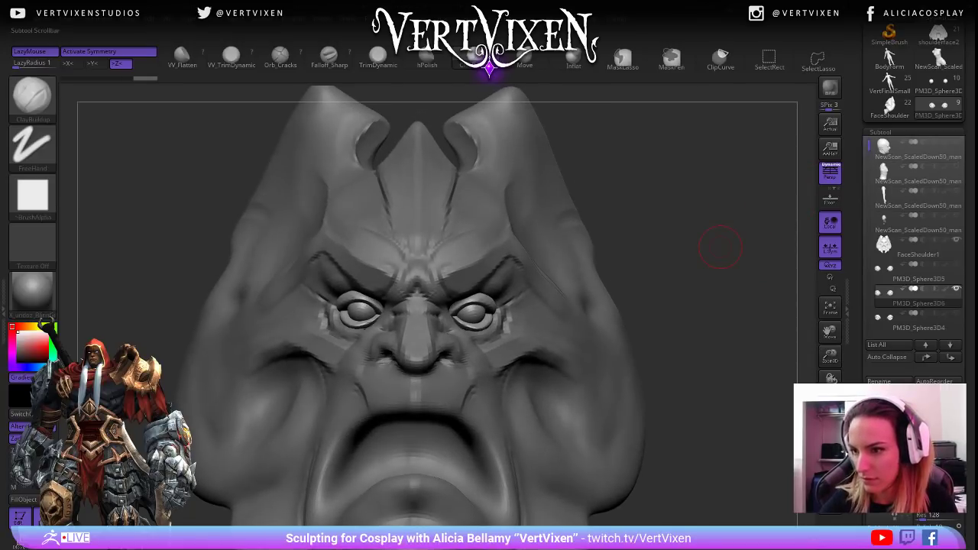
{"action": "left_click_drag", "start_coordinate": [597, 231], "coordinate": [422, 420], "text": "ctrl+alt+shift"}
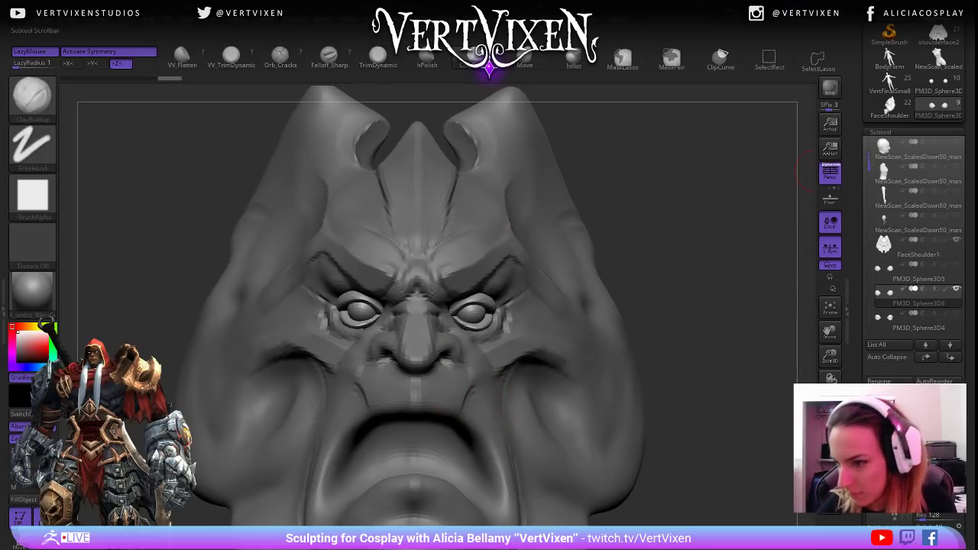
{"action": "left_click_drag", "start_coordinate": [869, 161], "coordinate": [869, 175]}
Turn off symmetry and hide one eye of the duplicated pair, keeping only the opposite eye visible.
{"action": "key", "text": "x"}
{"action": "left_click_drag", "start_coordinate": [593, 208], "coordinate": [444, 360], "text": "ctrl+alt+shift"}
{"action": "left_click_drag", "start_coordinate": [680, 358], "coordinate": [703, 323]}
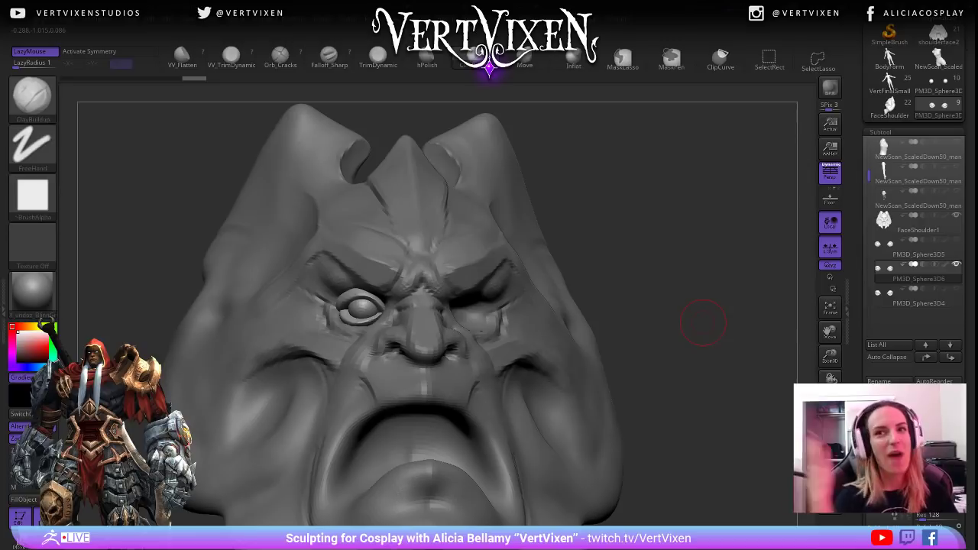
{"action": "key", "text": "space"}
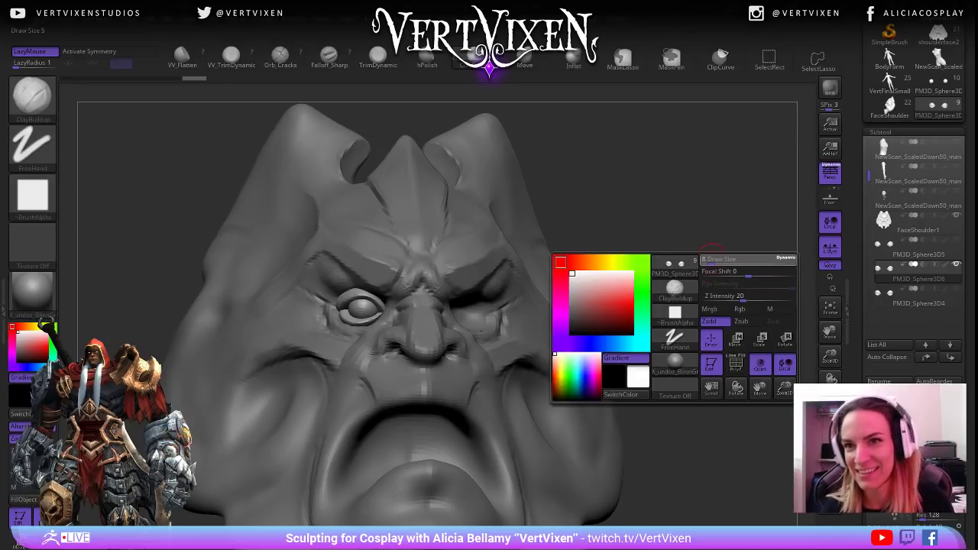
{"action": "left_click_drag", "start_coordinate": [701, 276], "coordinate": [695, 267], "text": "alt"}
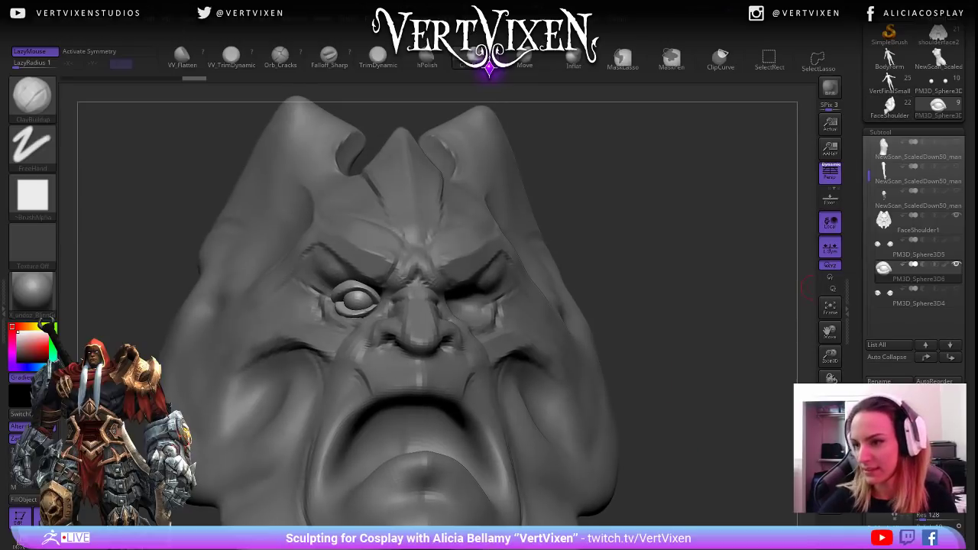
Center the Move gizmo on the remaining visible eye of the duplicate.
{"action": "key", "text": "w"}
{"action": "left_click_drag", "start_coordinate": [356, 300], "coordinate": [357, 300]}
{"action": "left_click_drag", "start_coordinate": [673, 290], "coordinate": [693, 294]}
{"action": "key", "text": "b"}
{"action": "key", "text": "c"}
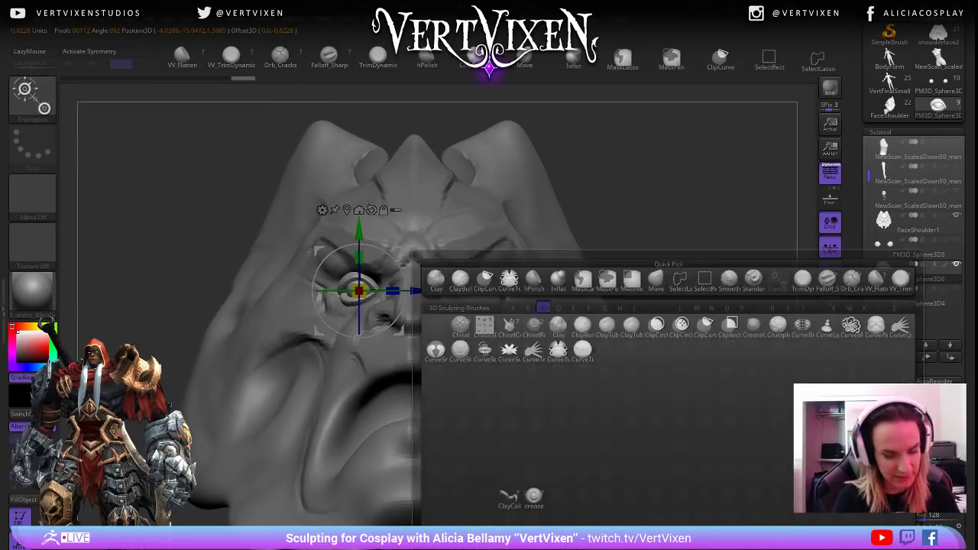
{"action": "key", "text": "b"}
{"action": "mouse_move", "coordinate": [439, 304]}
{"action": "right_mouse_down"}
{"action": "mouse_move", "coordinate": [439, 275]}
{"action": "mouse_move", "coordinate": [439, 321]}
{"action": "mouse_move", "coordinate": [438, 304]}
{"action": "right_mouse_up"}
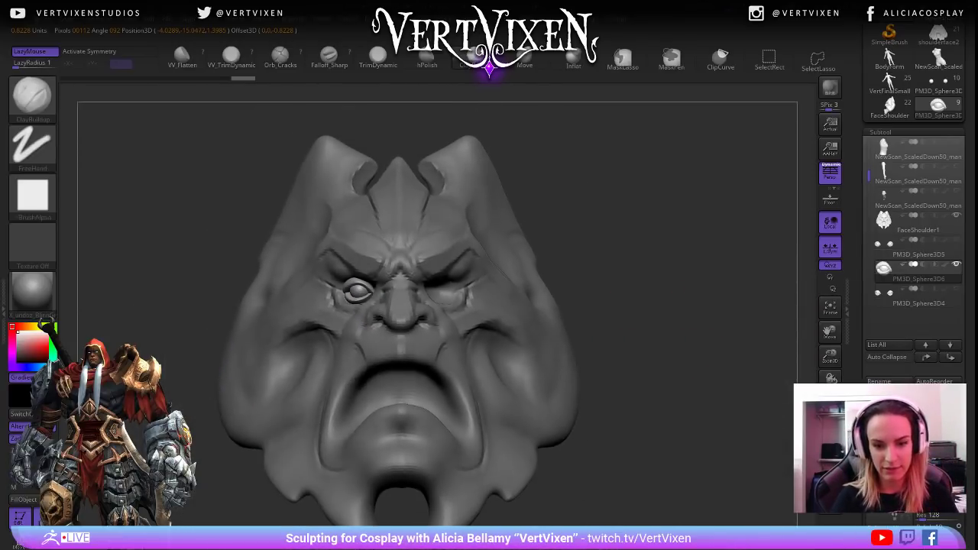
{"action": "left_click_drag", "start_coordinate": [710, 374], "coordinate": [727, 374]}
{"action": "key", "text": "w"}
{"action": "mouse_move", "coordinate": [439, 287]}
{"action": "right_mouse_down", "text": "alt"}
{"action": "mouse_move", "coordinate": [439, 252]}
{"action": "mouse_move", "coordinate": [440, 306]}
{"action": "mouse_move", "coordinate": [681, 271]}
{"action": "mouse_move", "coordinate": [695, 289]}
{"action": "right_mouse_up", "text": "alt"}
{"action": "key", "text": "b"}
{"action": "key", "text": "c"}
{"action": "key", "text": "b"}
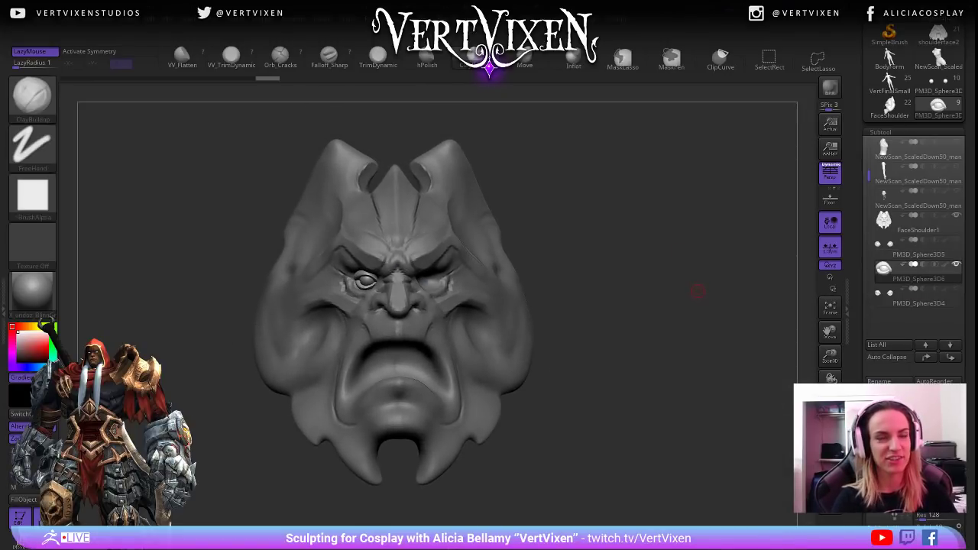
{"action": "mouse_move", "coordinate": [697, 293]}
{"action": "right_mouse_down", "text": "alt"}
{"action": "mouse_move", "coordinate": [701, 308]}
{"action": "mouse_move", "coordinate": [690, 313]}
{"action": "mouse_move", "coordinate": [690, 275]}
{"action": "mouse_move", "coordinate": [690, 321]}
{"action": "right_mouse_up", "text": "alt"}
Delete the hidden eye geometry from the duplicated subtool through Modify Topology.
{"action": "key", "text": "w"}
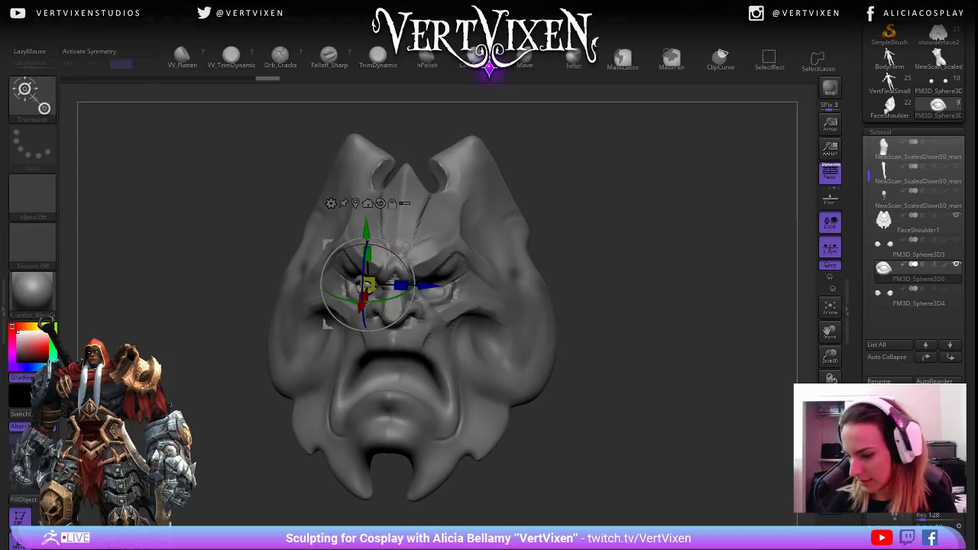
{"action": "left_click", "coordinate": [880, 129]}
{"action": "left_click", "coordinate": [884, 142]}
{"action": "left_click_drag", "start_coordinate": [866, 214], "coordinate": [866, 234]}
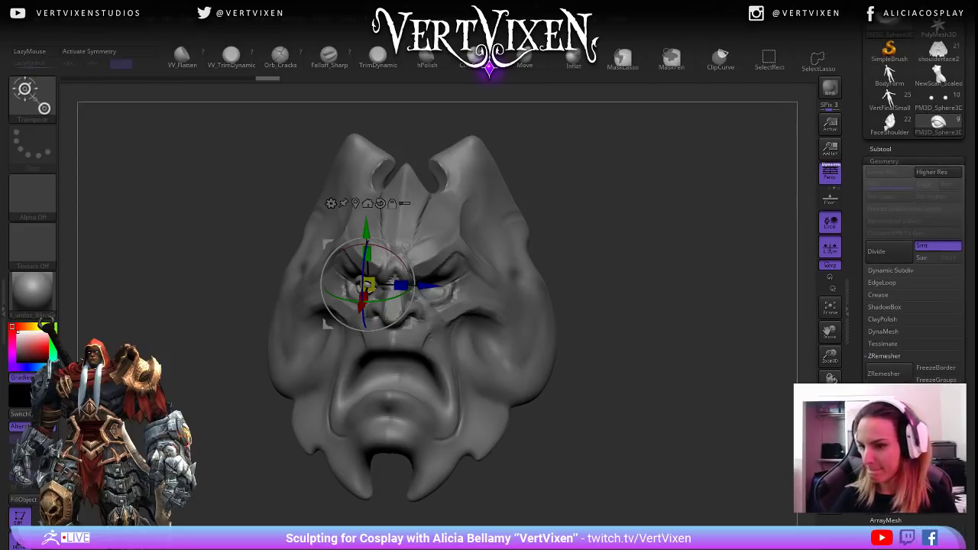
{"action": "left_click", "coordinate": [891, 471]}
{"action": "left_click", "coordinate": [889, 441]}
Turn off local symmetry and duplicate the remaining single-eye subtool.
{"action": "right_click_drag", "start_coordinate": [688, 321], "coordinate": [688, 283]}
{"action": "left_click", "coordinate": [830, 247]}
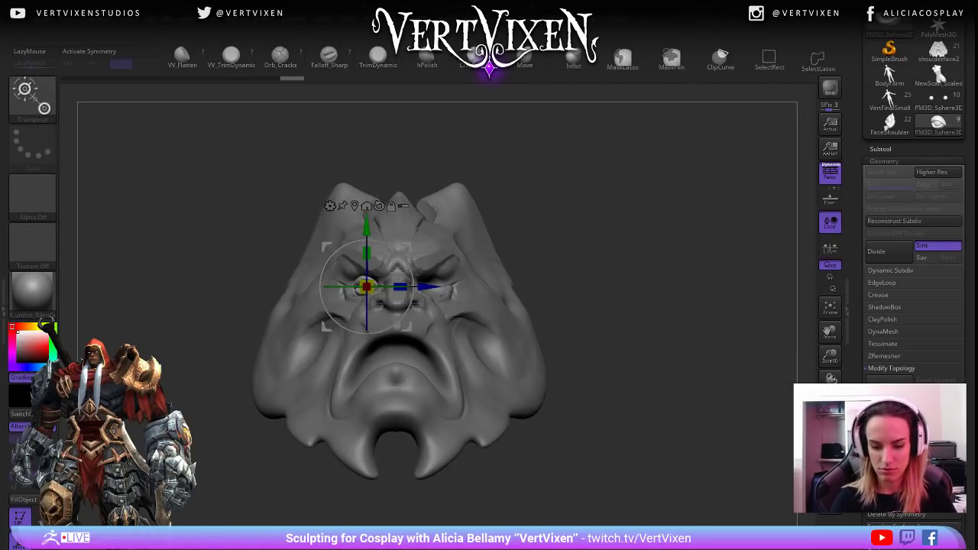
{"action": "key", "text": "ctrl+z"}
{"action": "key", "text": "ctrl+shift+z"}
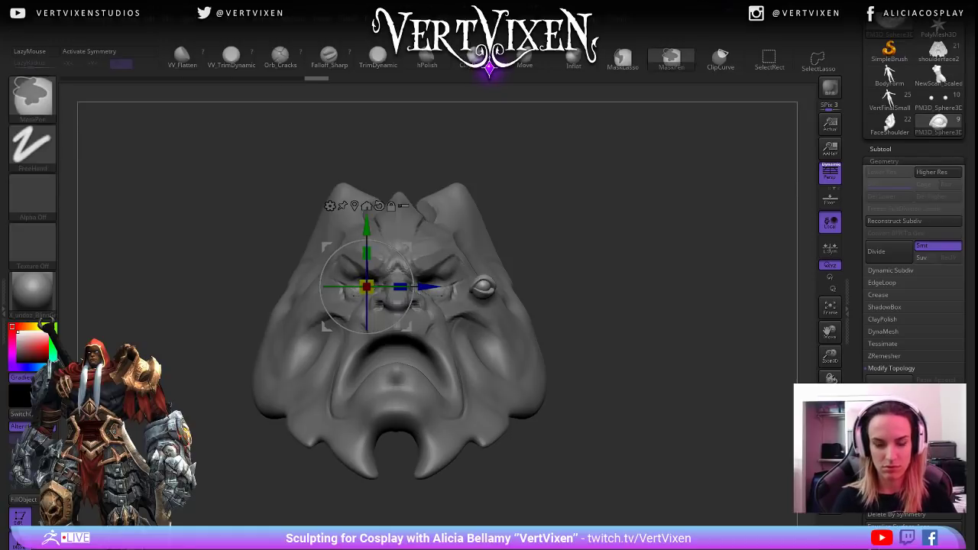
{"action": "left_click", "coordinate": [880, 149]}
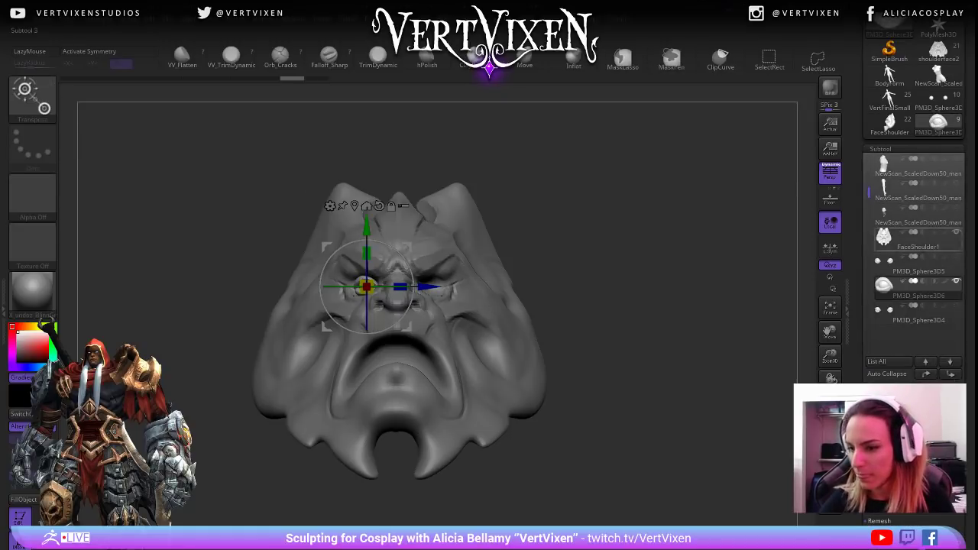
{"action": "key", "text": "ctrl+shift+d"}
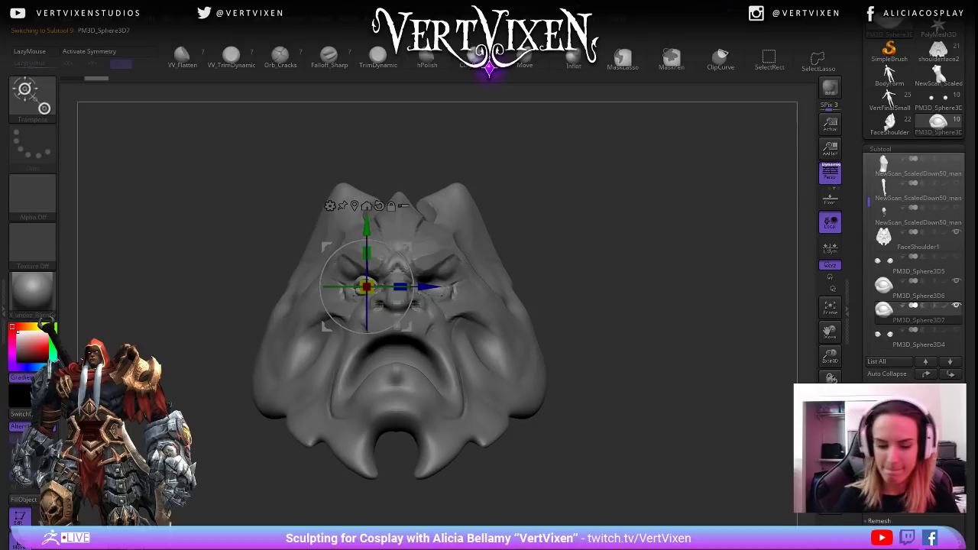
Move the duplicated eye across the face with the Move gizmo and fit it into the opposite eye socket.
{"action": "left_click_drag", "start_coordinate": [650, 344], "coordinate": [688, 336]}
{"action": "left_click_drag", "start_coordinate": [410, 280], "coordinate": [528, 280]}
{"action": "left_click_drag", "start_coordinate": [650, 306], "coordinate": [649, 344]}
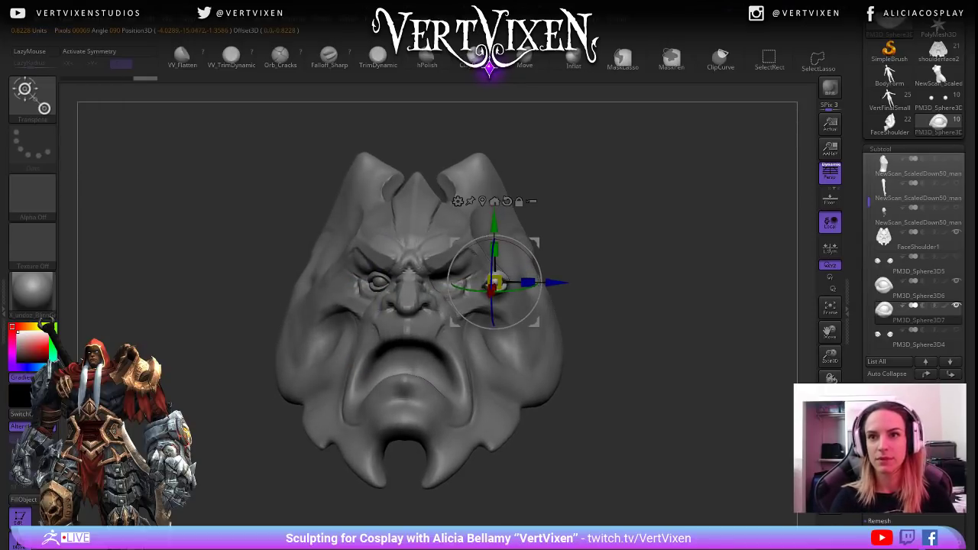
{"action": "left_click_drag", "start_coordinate": [650, 305], "coordinate": [650, 340]}
{"action": "left_click_drag", "start_coordinate": [572, 323], "coordinate": [510, 323]}
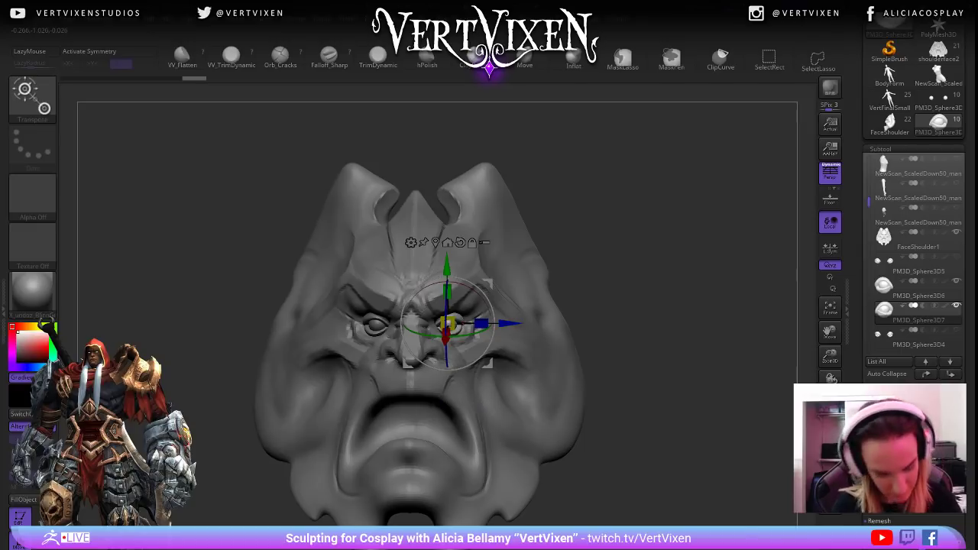
Return to sculpting mode and merge the PM3D_Sphere3D6 eye with the duplicated eye below it into one subtool.
{"action": "key", "text": "q"}
{"action": "mouse_move", "coordinate": [627, 321]}
{"action": "left_mouse_down", "text": "alt"}
{"action": "mouse_move", "coordinate": [642, 270]}
{"action": "mouse_move", "coordinate": [622, 306]}
{"action": "mouse_move", "coordinate": [629, 361]}
{"action": "mouse_move", "coordinate": [616, 461]}
{"action": "left_mouse_up", "text": "alt"}
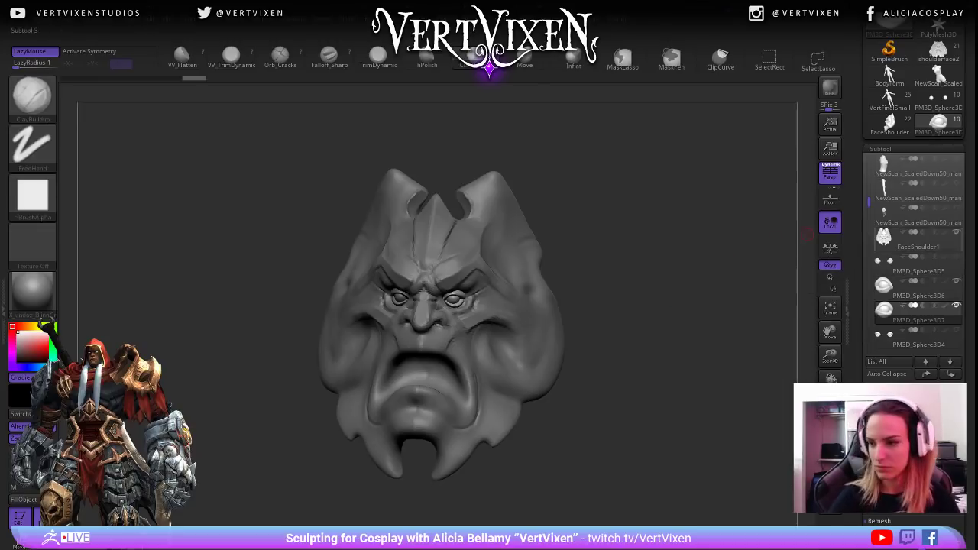
{"action": "left_click", "coordinate": [917, 287]}
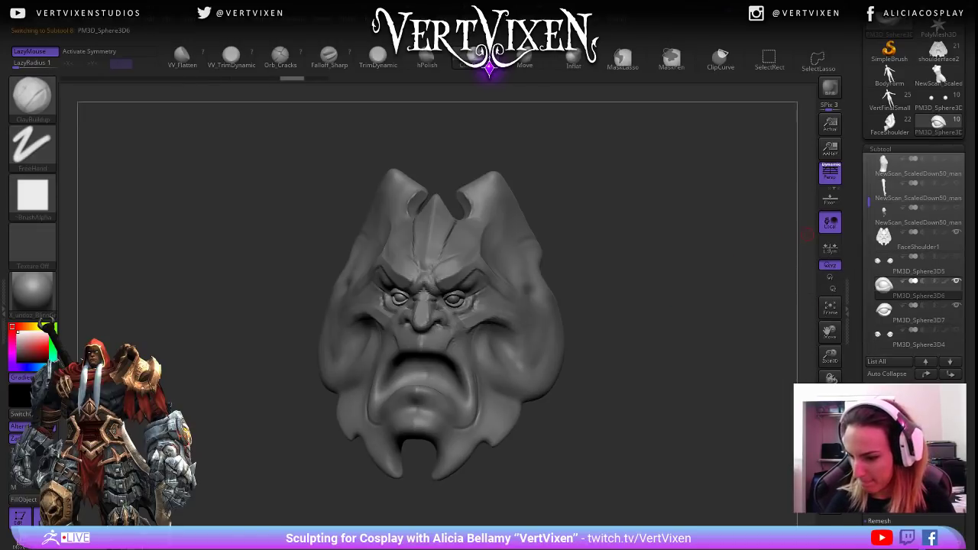
{"action": "key", "text": "ctrl+d"}
{"action": "mouse_move", "coordinate": [714, 268]}
{"action": "left_mouse_down"}
{"action": "mouse_move", "coordinate": [704, 286]}
{"action": "mouse_move", "coordinate": [695, 411]}
{"action": "mouse_move", "coordinate": [655, 344]}
{"action": "left_mouse_up"}
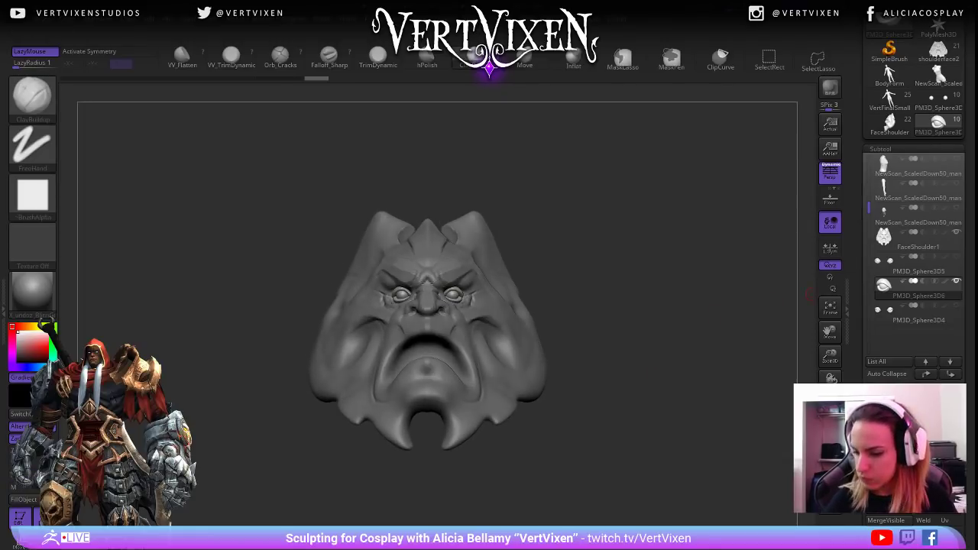
ZRemesh the merged pair of eyes with symmetry and local symmetry turned on.
{"action": "left_click", "coordinate": [881, 149]}
{"action": "left_click", "coordinate": [883, 161]}
{"action": "left_click", "coordinate": [884, 356]}
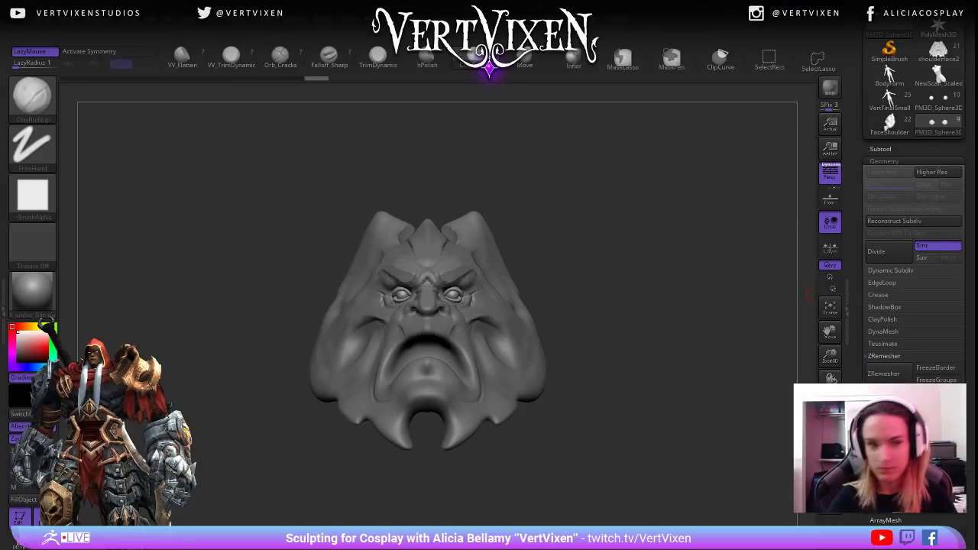
{"action": "key", "text": "x"}
{"action": "left_click", "coordinate": [883, 373]}
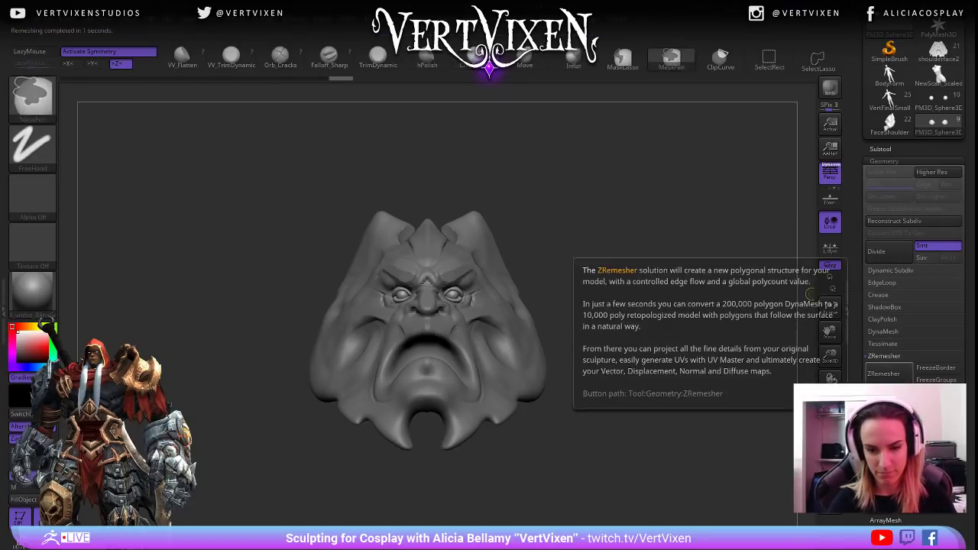
{"action": "left_click", "coordinate": [831, 247]}
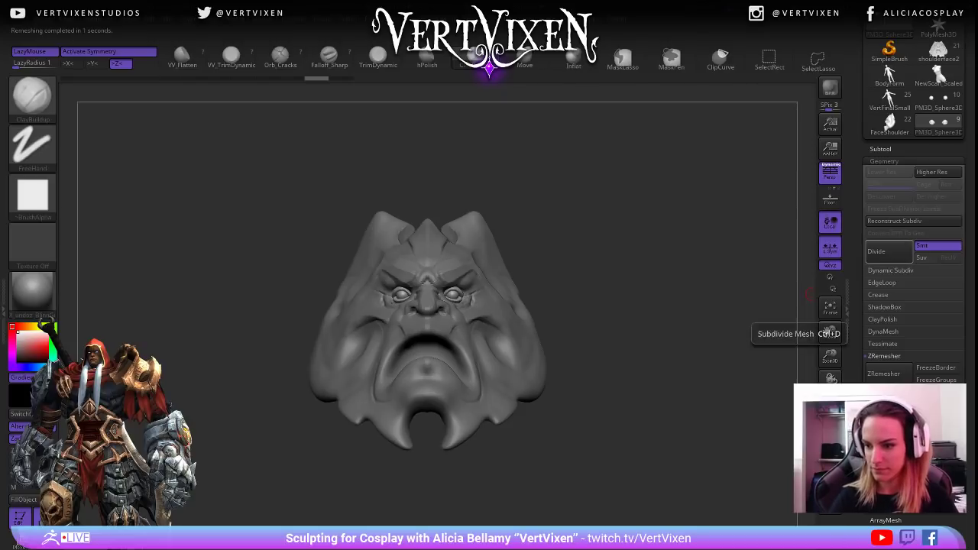
{"action": "left_click", "coordinate": [883, 374]}
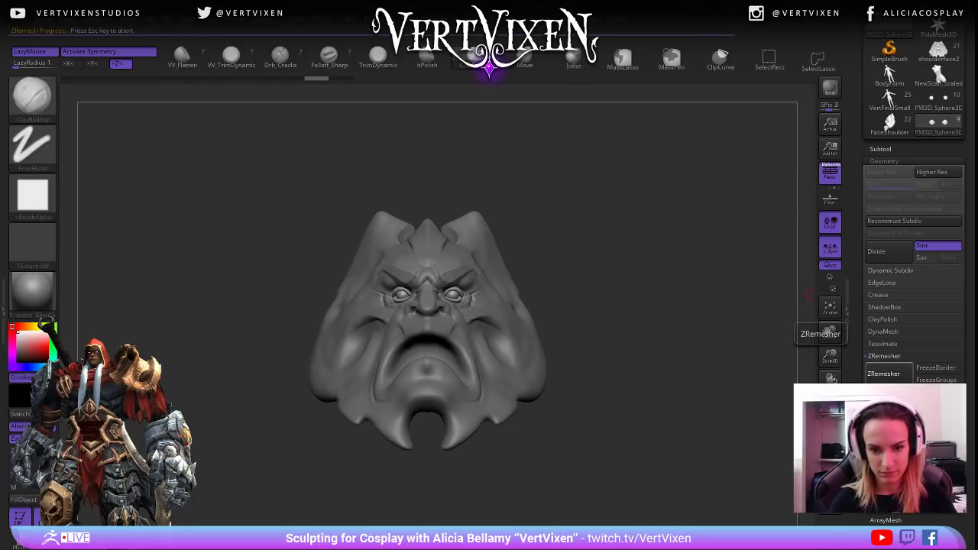
{"action": "mouse_move", "coordinate": [664, 321]}
{"action": "left_mouse_down"}
{"action": "mouse_move", "coordinate": [650, 305]}
{"action": "mouse_move", "coordinate": [654, 405]}
{"action": "mouse_move", "coordinate": [710, 341]}
{"action": "left_mouse_up"}
Reorder the merged eyes subtool directly below FaceShoulder1 and select the older PM3D_Sphere3D5 eye pair.
{"action": "left_click", "coordinate": [880, 161]}
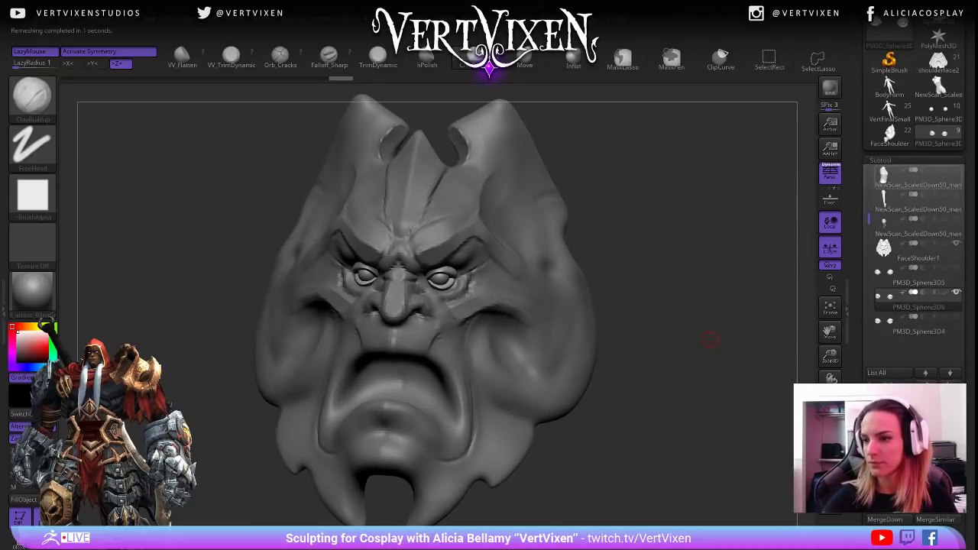
{"action": "left_click", "coordinate": [917, 276]}
{"action": "key", "text": "Down"}
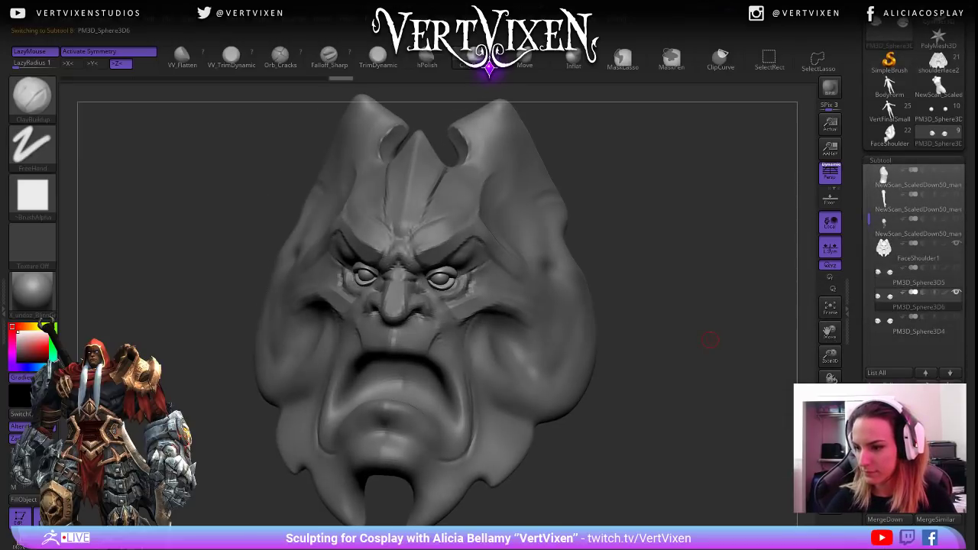
{"action": "left_click_drag", "start_coordinate": [710, 279], "coordinate": [728, 285], "text": "shift"}
{"action": "key", "text": "Down"}
{"action": "mouse_move", "coordinate": [687, 383]}
{"action": "left_mouse_down"}
{"action": "mouse_move", "coordinate": [681, 436]}
{"action": "mouse_move", "coordinate": [691, 390]}
{"action": "left_mouse_up"}
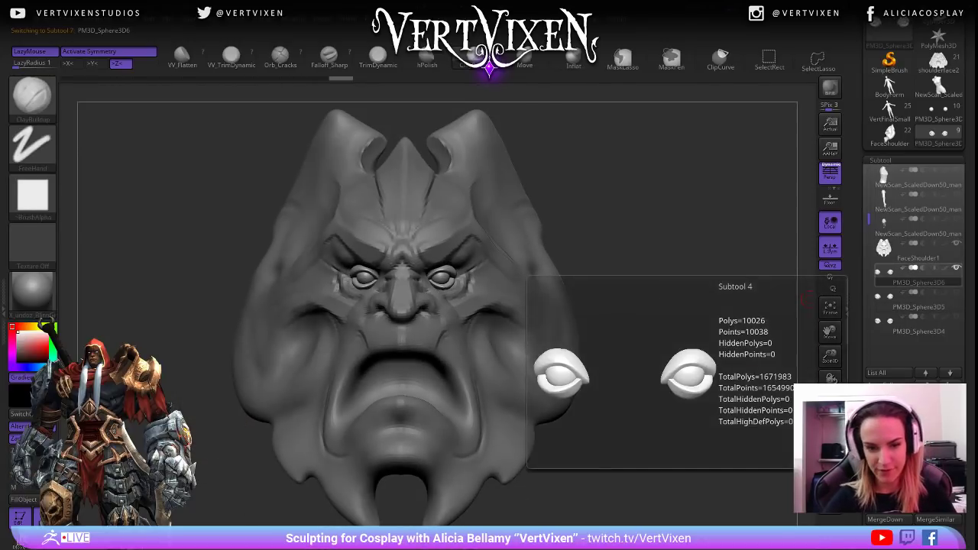
{"action": "left_click", "coordinate": [909, 275]}
{"action": "left_click_drag", "start_coordinate": [663, 356], "coordinate": [657, 325]}
{"action": "key", "text": "Down"}
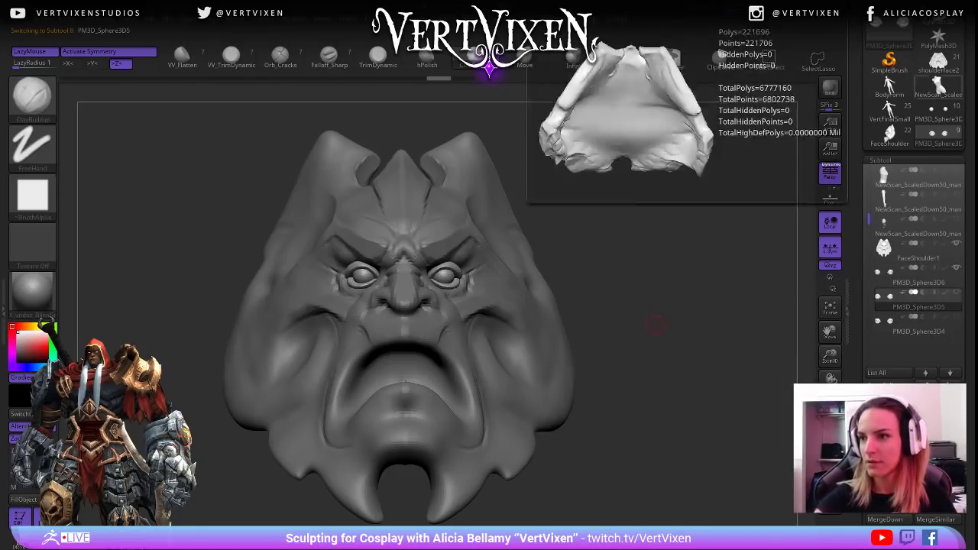
Save the file and delete the old eye subtools, keeping the merged PM3D_Sphere3D6 pair.
{"action": "left_click_drag", "start_coordinate": [965, 160], "coordinate": [964, 273]}
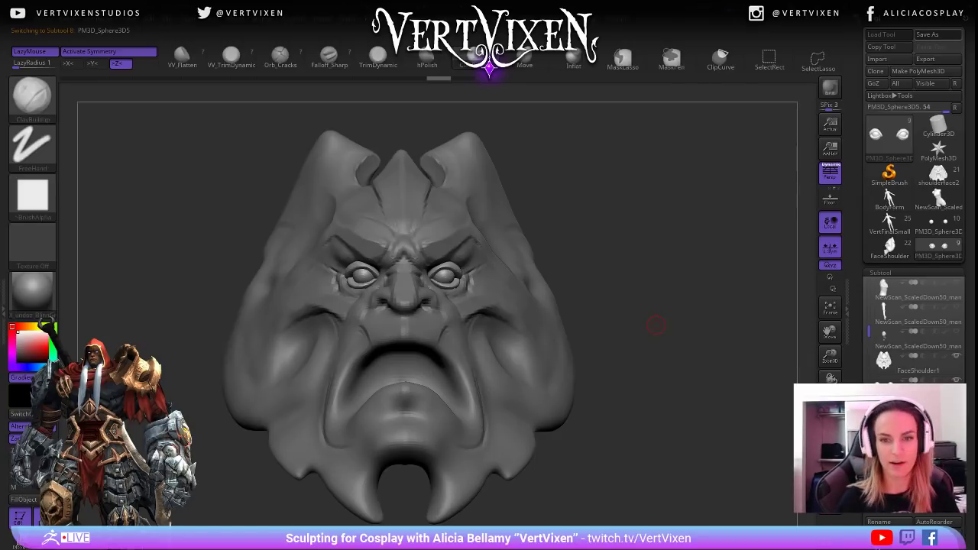
{"action": "key", "text": "ctrl+s"}
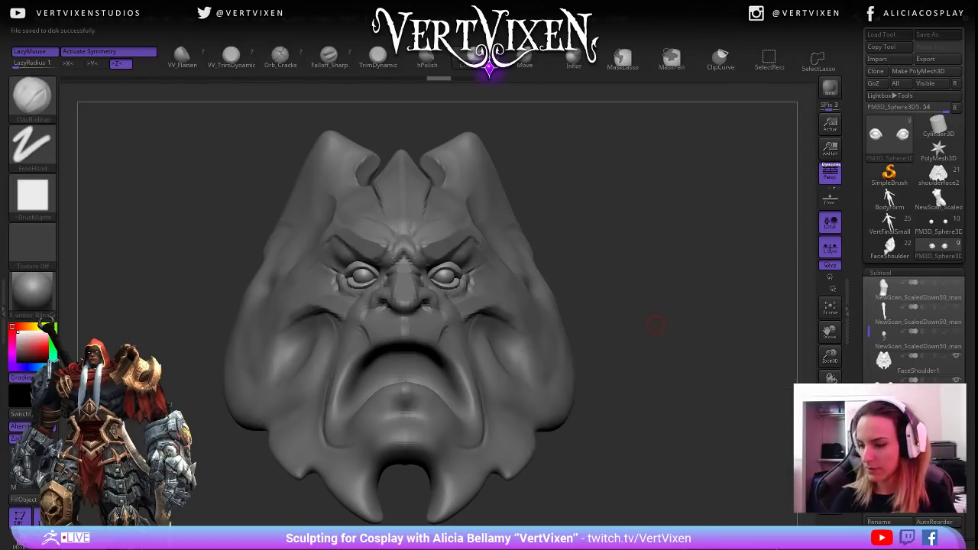
{"action": "mouse_move", "coordinate": [656, 326]}
{"action": "left_mouse_down"}
{"action": "mouse_move", "coordinate": [677, 336]}
{"action": "mouse_move", "coordinate": [565, 329]}
{"action": "mouse_move", "coordinate": [642, 330]}
{"action": "mouse_move", "coordinate": [657, 357]}
{"action": "left_mouse_up"}
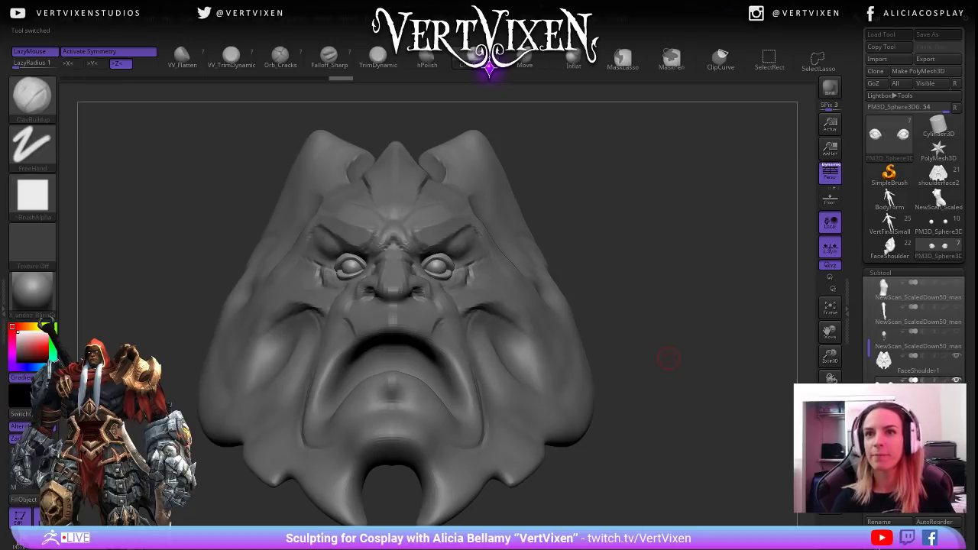
Select the FaceShoulder1 subtool and work the lower lid and outer corner of the eyes with the ClayBuildup brush.
{"action": "mouse_move", "coordinate": [663, 347]}
{"action": "left_mouse_down"}
{"action": "mouse_move", "coordinate": [655, 222]}
{"action": "mouse_move", "coordinate": [655, 267]}
{"action": "left_mouse_up"}
{"action": "left_click", "coordinate": [454, 284], "text": "alt"}
{"action": "left_click_drag", "start_coordinate": [646, 189], "coordinate": [659, 255], "text": "alt"}
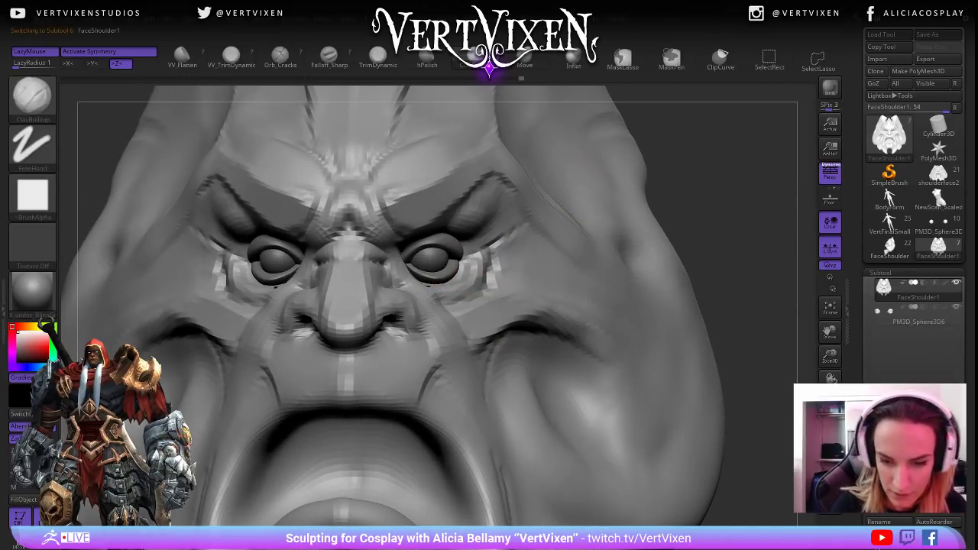
{"action": "left_click_drag", "start_coordinate": [718, 210], "coordinate": [746, 199], "text": "shift"}
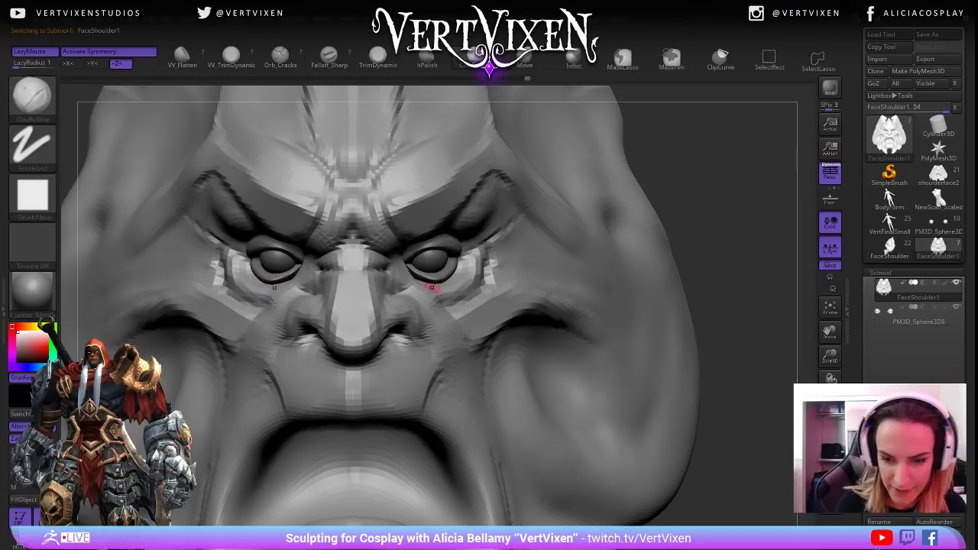
{"action": "key", "text": "space"}
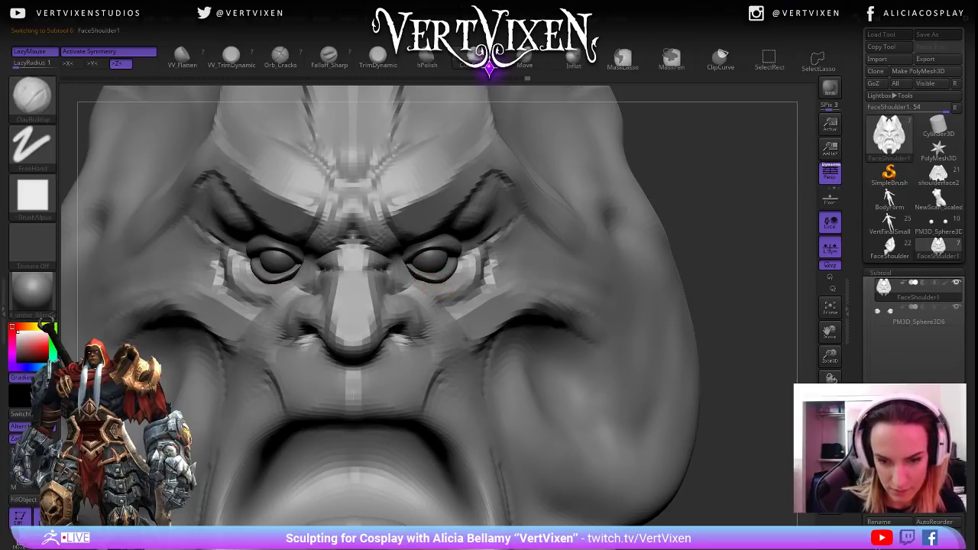
{"action": "left_click_drag", "start_coordinate": [462, 272], "coordinate": [468, 253]}
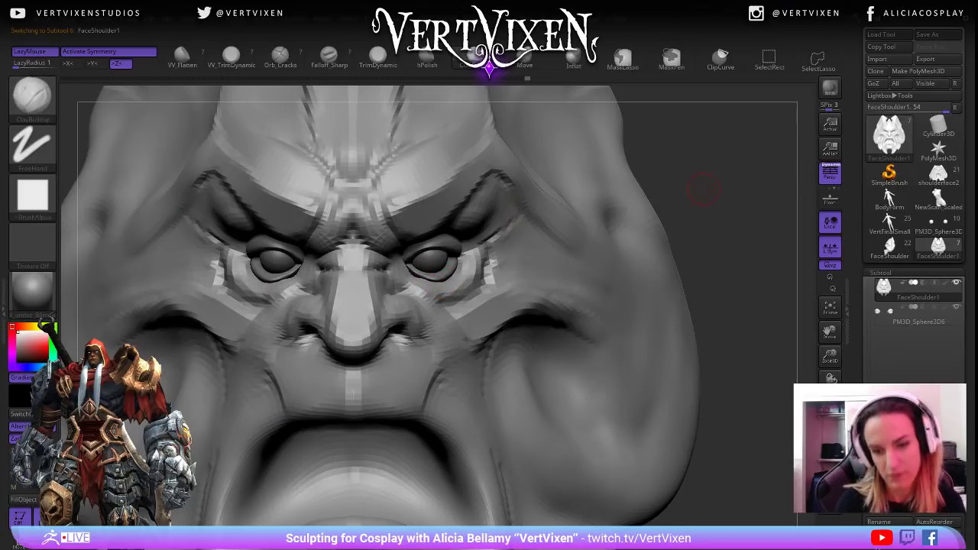
Smooth the skin beneath the eyes and undo the last brush stroke near the inner eye corner.
{"action": "left_click_drag", "start_coordinate": [695, 192], "coordinate": [672, 195]}
{"action": "mouse_move", "coordinate": [413, 284]}
{"action": "left_mouse_down", "text": "shift"}
{"action": "mouse_move", "coordinate": [401, 290]}
{"action": "mouse_move", "coordinate": [437, 306]}
{"action": "mouse_move", "coordinate": [459, 290]}
{"action": "left_mouse_up", "text": "shift"}
{"action": "right_click_drag", "start_coordinate": [470, 269], "coordinate": [399, 266]}
{"action": "right_click", "coordinate": [399, 266]}
{"action": "mouse_move", "coordinate": [396, 269]}
{"action": "left_mouse_down"}
{"action": "mouse_move", "coordinate": [435, 308]}
{"action": "mouse_move", "coordinate": [394, 266]}
{"action": "mouse_move", "coordinate": [424, 304]}
{"action": "left_mouse_up"}
{"action": "key", "text": "ctrl+z"}
{"action": "mouse_move", "coordinate": [758, 211]}
{"action": "left_mouse_down", "text": "alt"}
{"action": "mouse_move", "coordinate": [707, 218]}
{"action": "mouse_move", "coordinate": [720, 226]}
{"action": "mouse_move", "coordinate": [718, 245]}
{"action": "left_mouse_up", "text": "alt"}
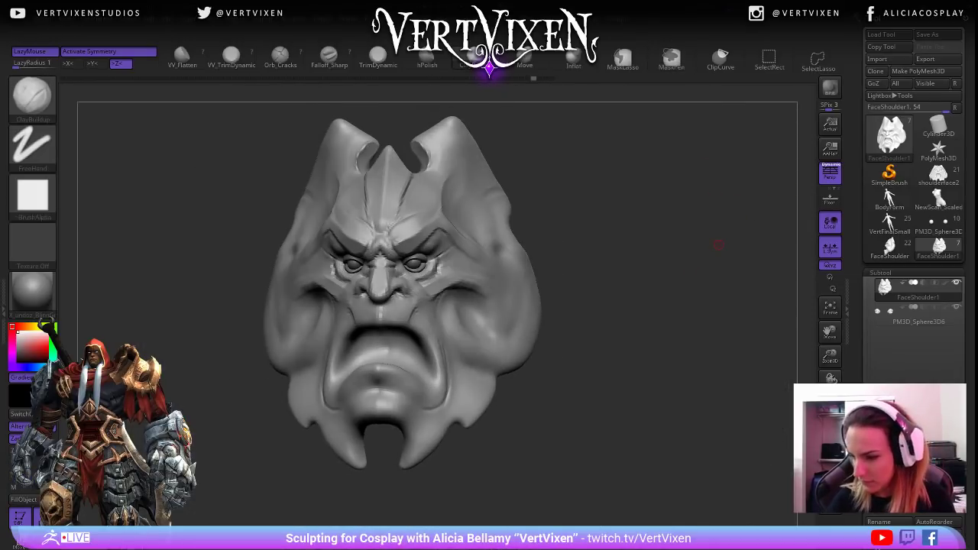
Try to ZRemesh the FaceShoulder1 subtool directly.
{"action": "scroll", "coordinate": [914, 275], "scroll_direction": "down", "scroll_amount": 4}
{"action": "left_click", "coordinate": [883, 451]}
{"action": "scroll", "coordinate": [914, 252], "scroll_direction": "up", "scroll_amount": 1}
{"action": "left_click", "coordinate": [888, 259]}
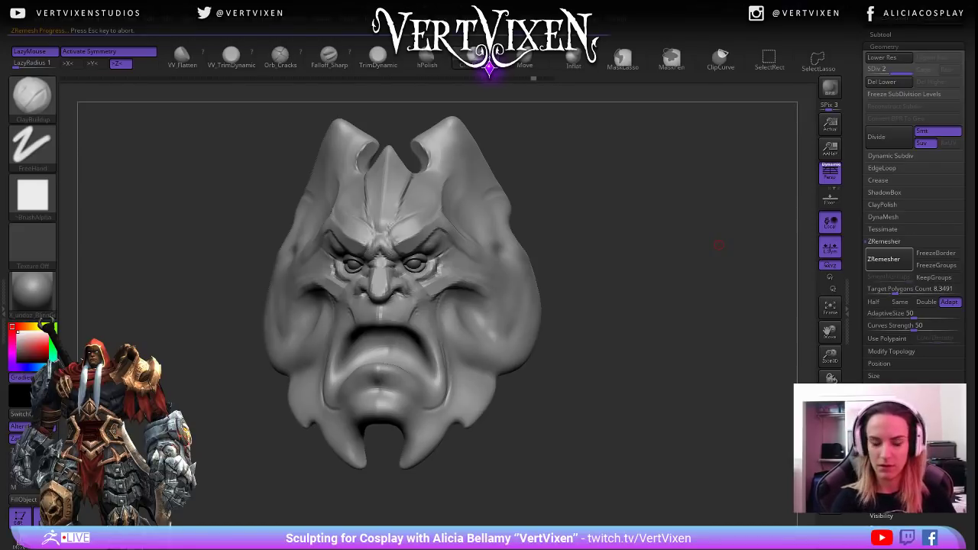
{"action": "key", "text": "ctrl+d"}
{"action": "mouse_move", "coordinate": [658, 291]}
{"action": "left_mouse_down"}
{"action": "mouse_move", "coordinate": [655, 367]}
{"action": "mouse_move", "coordinate": [667, 423]}
{"action": "mouse_move", "coordinate": [699, 367]}
{"action": "left_mouse_up"}
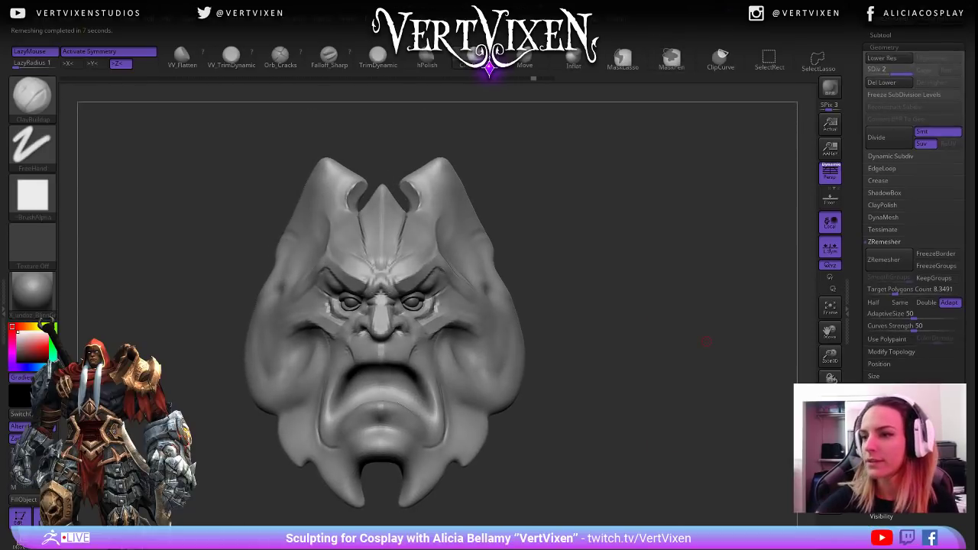
Duplicate the FaceShoulder1 subtool and hide all the other subtools so only the duplicate is visible.
{"action": "left_click", "coordinate": [881, 35]}
{"action": "left_click_drag", "start_coordinate": [869, 201], "coordinate": [869, 105]}
{"action": "left_click_drag", "start_coordinate": [706, 341], "coordinate": [658, 476]}
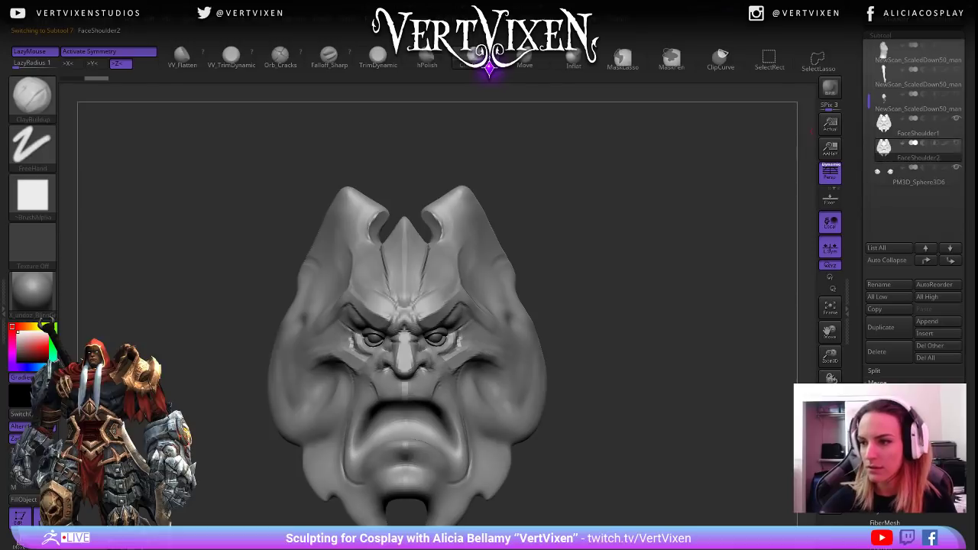
{"action": "left_click", "coordinate": [956, 143], "text": "shift"}
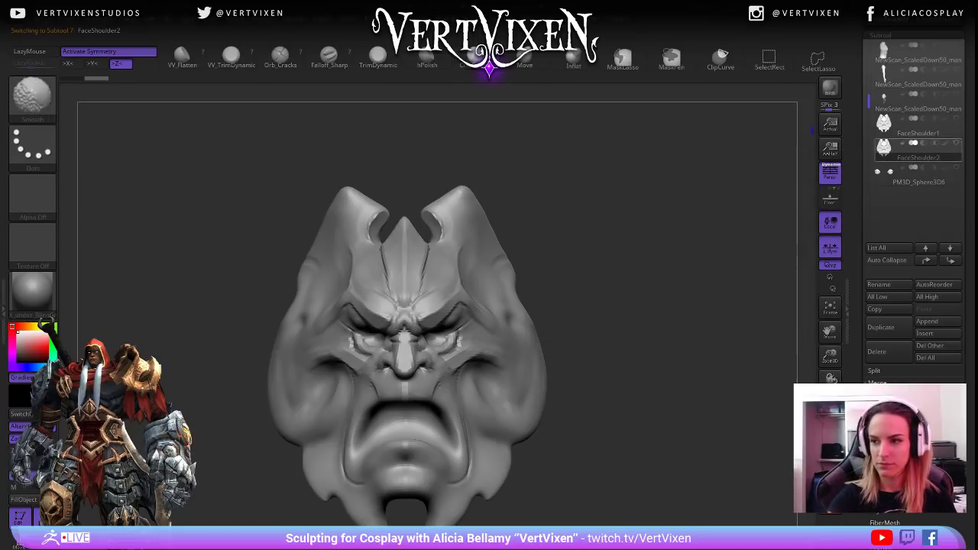
{"action": "mouse_move", "coordinate": [691, 346]}
{"action": "left_mouse_down", "text": "alt"}
{"action": "mouse_move", "coordinate": [695, 279]}
{"action": "mouse_move", "coordinate": [710, 348]}
{"action": "left_mouse_up", "text": "alt"}
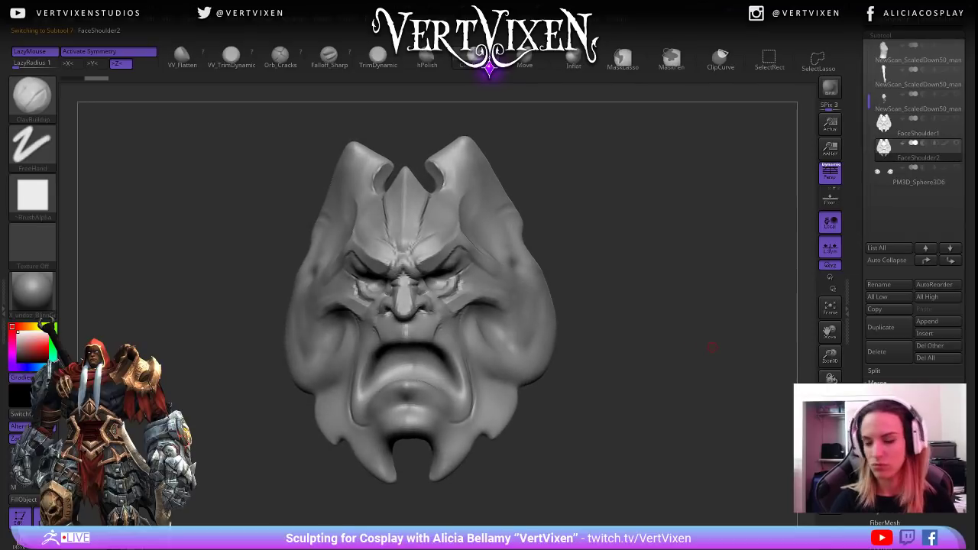
ZRemesh the duplicated face FaceShoulder2 with adaptive size 50 and curves strength 50.
{"action": "scroll", "coordinate": [914, 229], "scroll_direction": "down", "scroll_amount": 1}
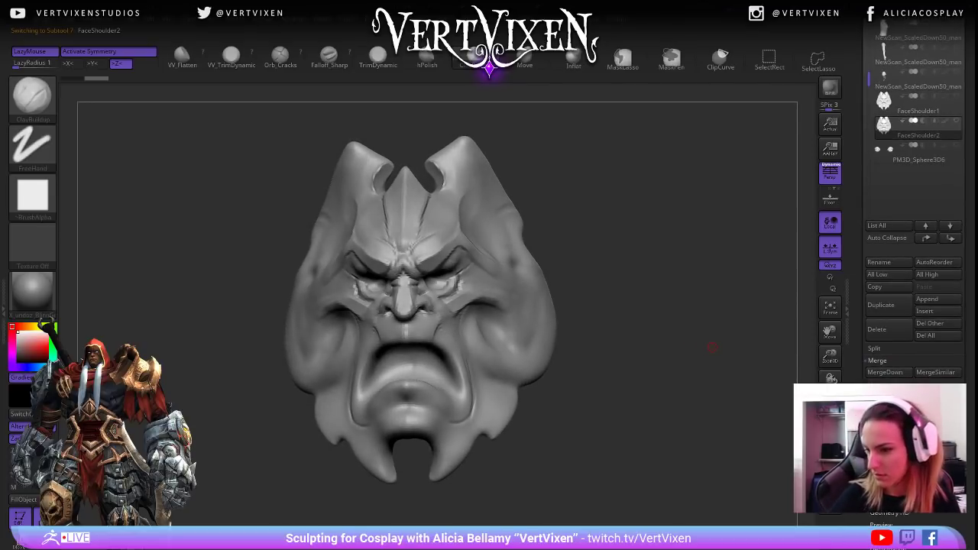
{"action": "left_click", "coordinate": [884, 452]}
{"action": "left_click", "coordinate": [889, 266]}
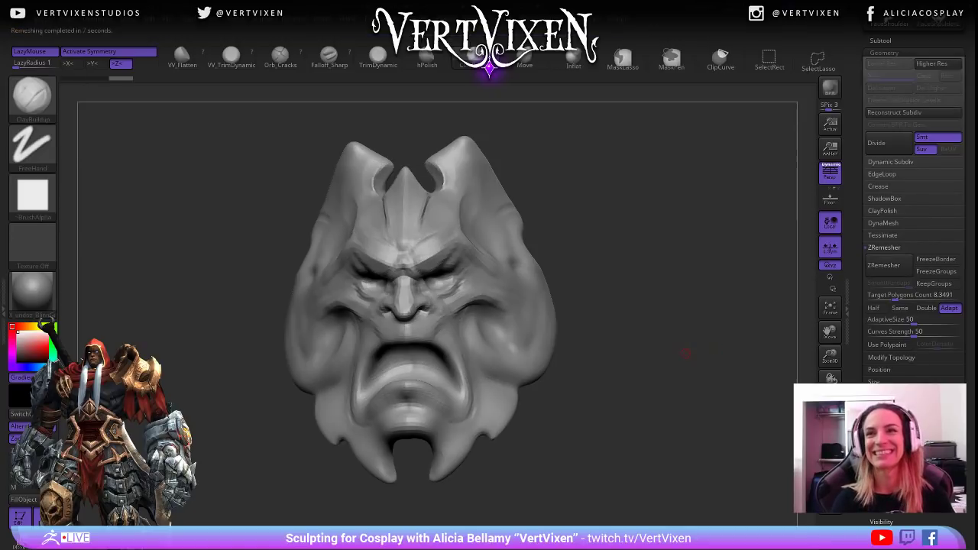
{"action": "left_click_drag", "start_coordinate": [688, 317], "coordinate": [723, 356]}
{"action": "left_click", "coordinate": [880, 40]}
{"action": "left_click_drag", "start_coordinate": [688, 237], "coordinate": [694, 271]}
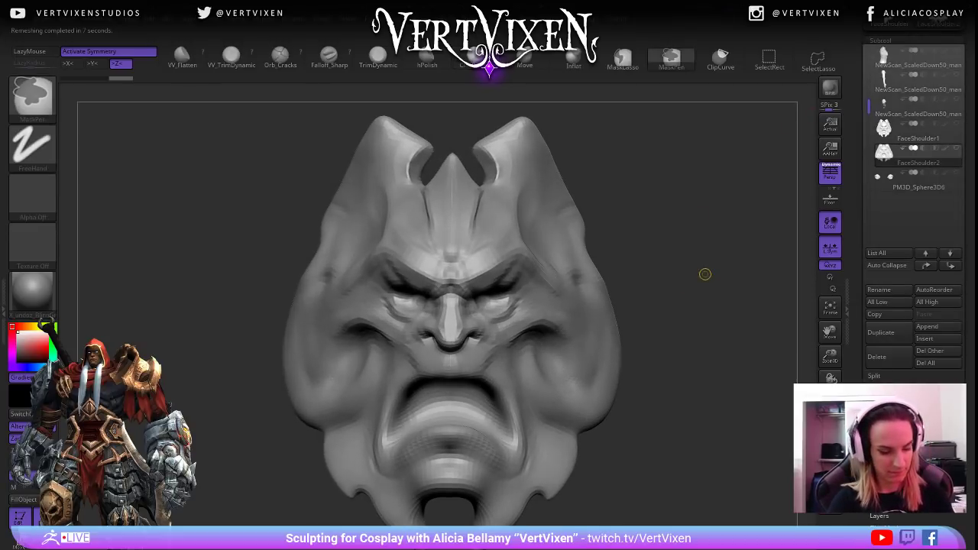
Subdivide FaceShoulder2, unhide FaceShoulder1, and project the original's sculpted detail onto the remeshed face.
{"action": "key", "text": "ctrl+d"}
{"action": "left_click_drag", "start_coordinate": [706, 272], "coordinate": [694, 191], "text": "alt"}
{"action": "left_click", "coordinate": [956, 123]}
{"action": "key", "text": "shift+d"}
{"action": "left_click_drag", "start_coordinate": [735, 430], "coordinate": [736, 460], "text": "alt"}
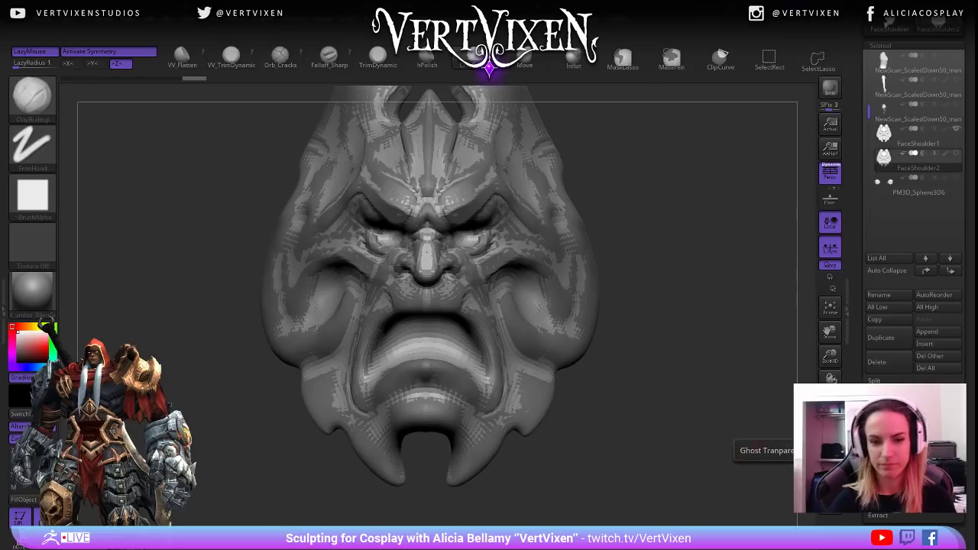
{"action": "key", "text": "d"}
{"action": "key", "text": "ctrl+shift+z"}
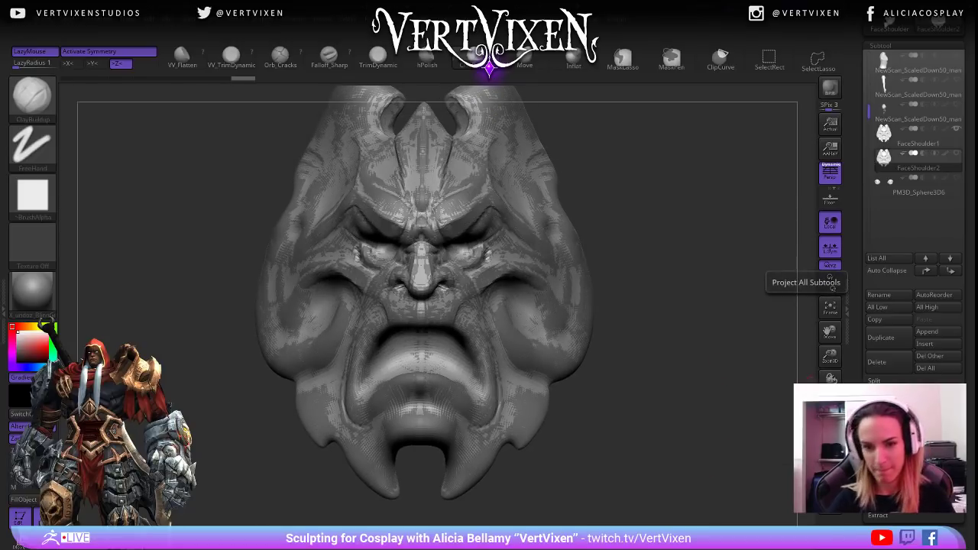
Compare the wireframes of FaceShoulder1 and FaceShoulder2, and delete the original FaceShoulder1 subtool.
{"action": "left_click", "coordinate": [918, 139]}
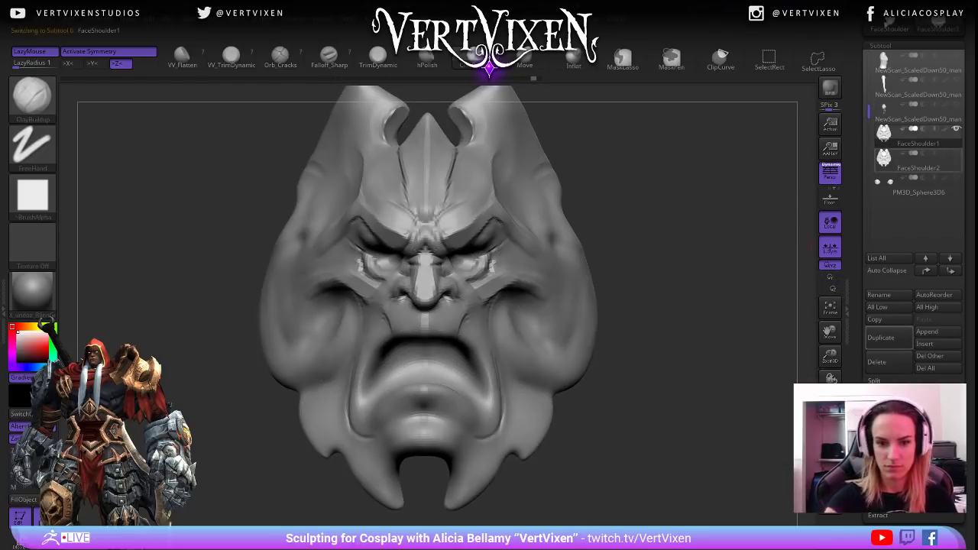
{"action": "left_click", "coordinate": [918, 162]}
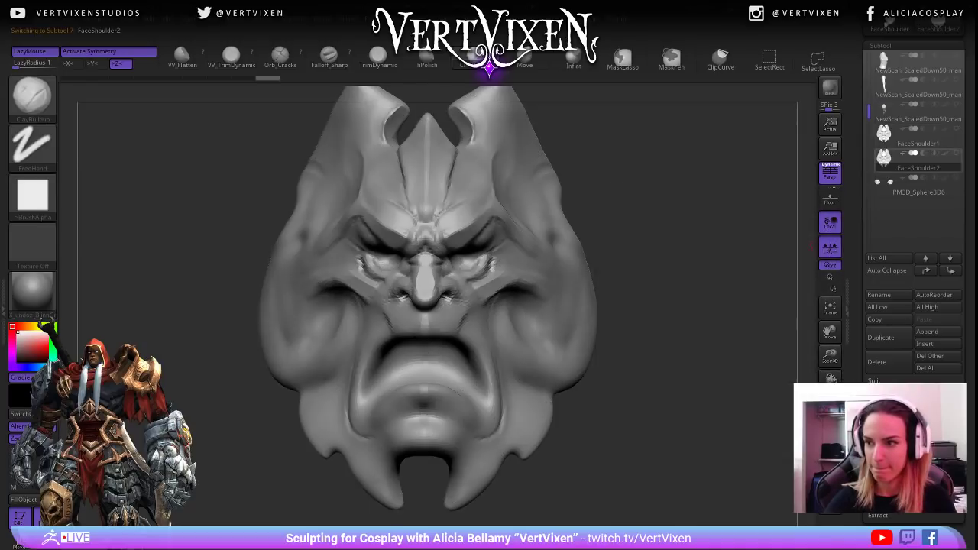
{"action": "left_click_drag", "start_coordinate": [751, 269], "coordinate": [657, 284]}
{"action": "key", "text": "shift+f"}
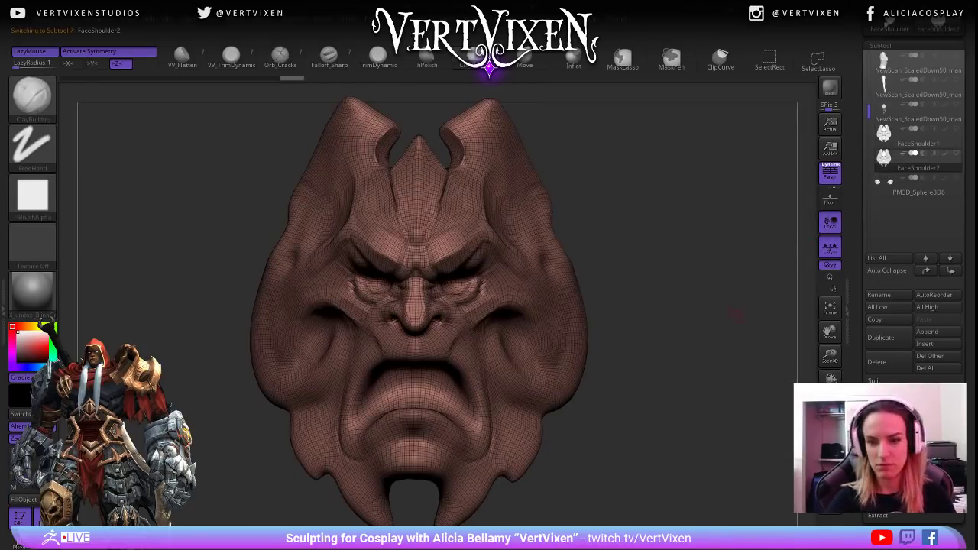
{"action": "left_click_drag", "start_coordinate": [658, 285], "coordinate": [643, 294]}
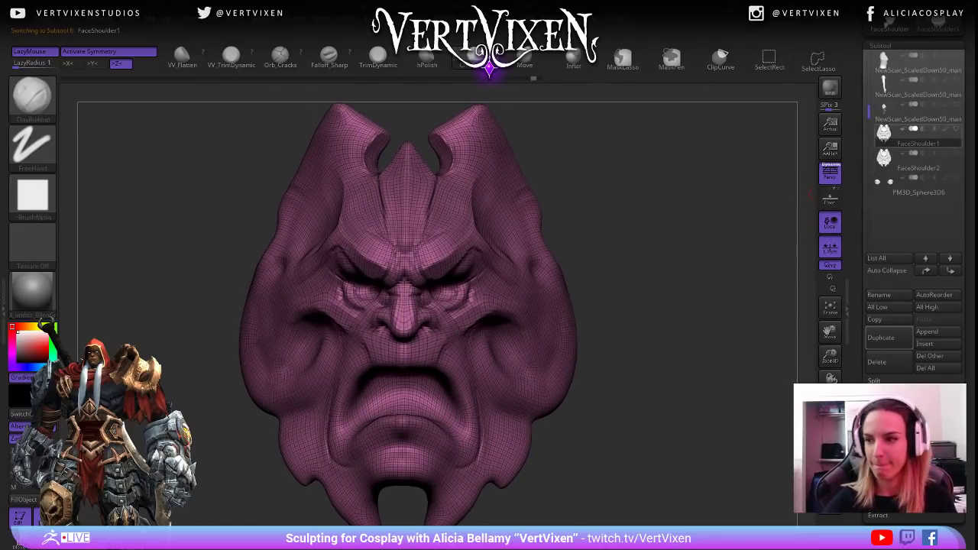
{"action": "key", "text": "Up"}
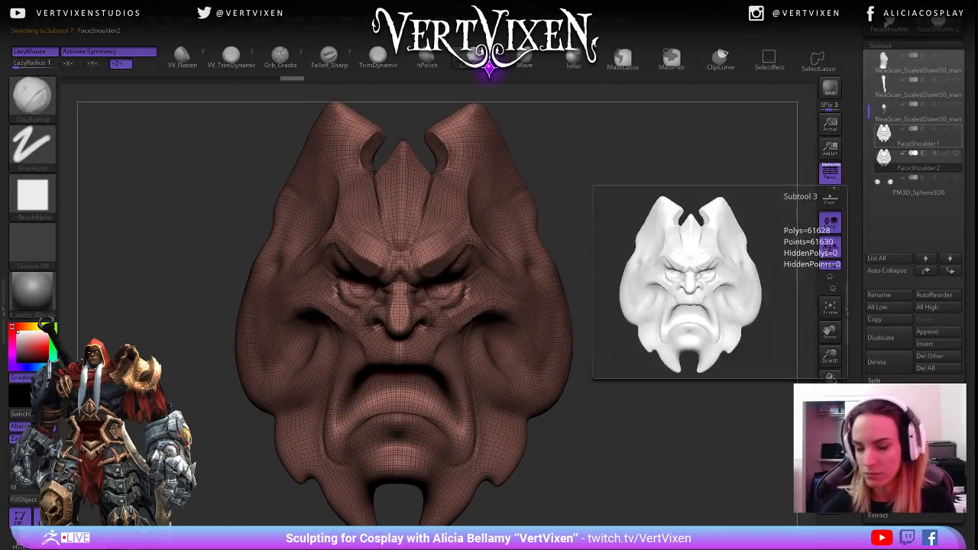
{"action": "key", "text": "Delete"}
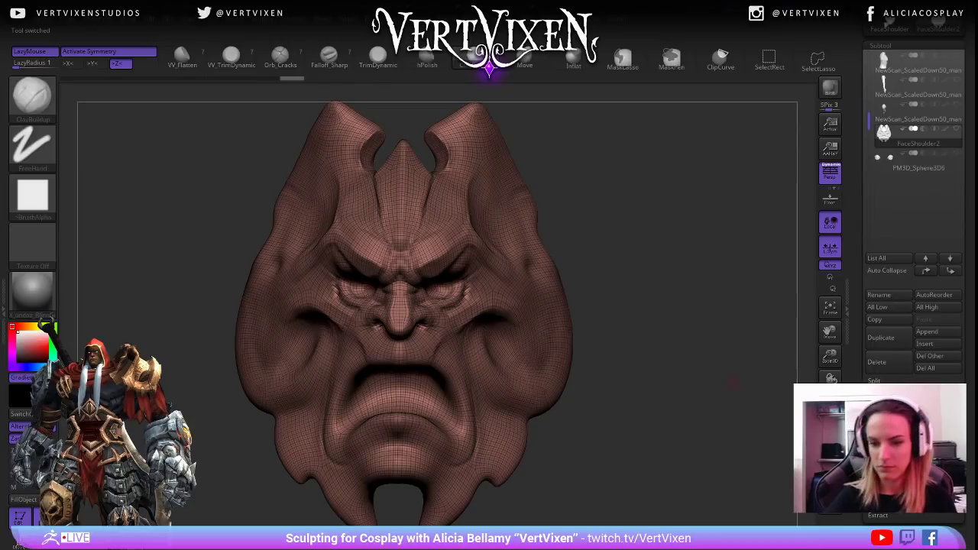
{"action": "key", "text": "shift+f"}
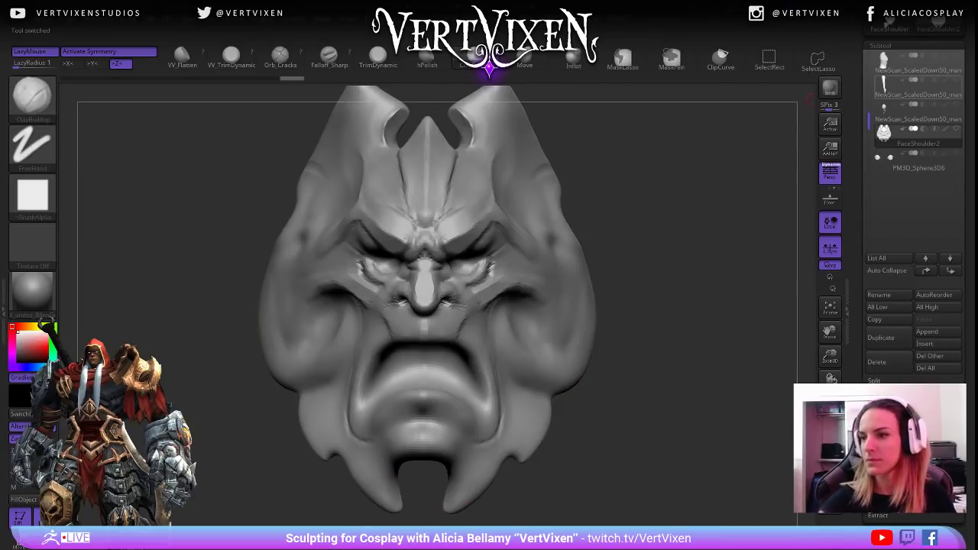
Show the eyes subtool again and build up the skin from the inner eye corners down beside the nose with ClayBuildup.
{"action": "left_click_drag", "start_coordinate": [690, 201], "coordinate": [627, 210]}
{"action": "scroll", "coordinate": [456, 285], "scroll_direction": "up", "scroll_amount": 3}
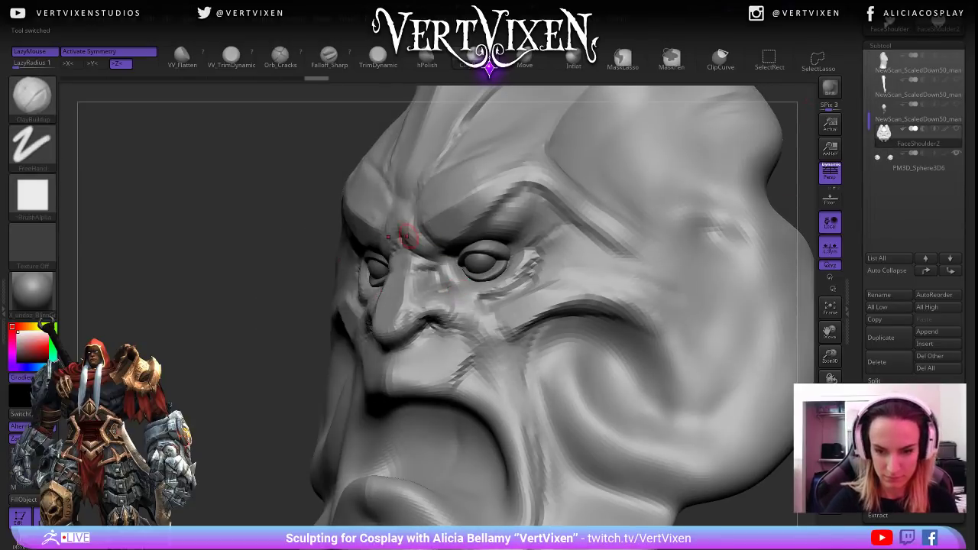
{"action": "scroll", "coordinate": [408, 236], "scroll_direction": "down", "scroll_amount": 3}
{"action": "left_click_drag", "start_coordinate": [612, 428], "coordinate": [650, 436], "text": "shift"}
{"action": "scroll", "coordinate": [455, 277], "scroll_direction": "up", "scroll_amount": 3}
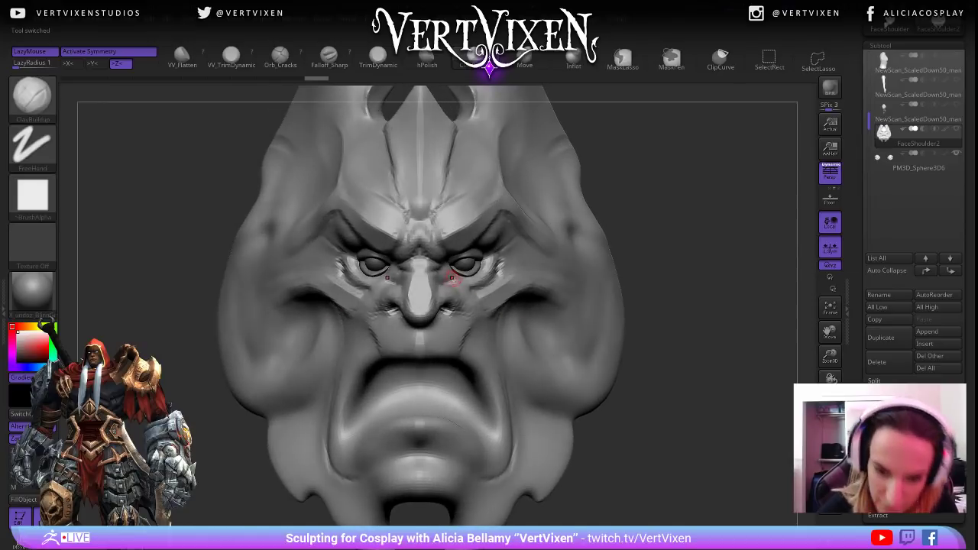
{"action": "right_click_drag", "start_coordinate": [455, 279], "coordinate": [468, 283]}
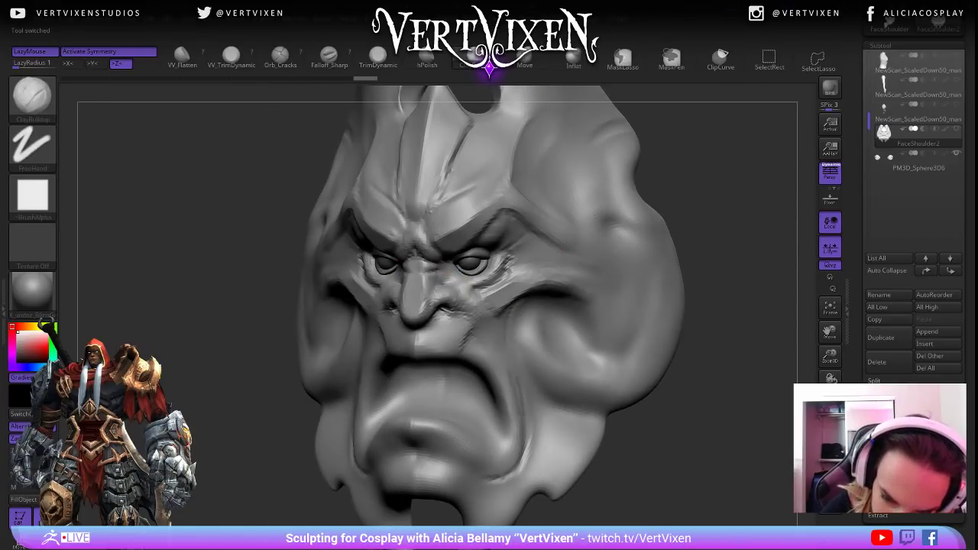
{"action": "left_click_drag", "start_coordinate": [451, 281], "coordinate": [461, 293]}
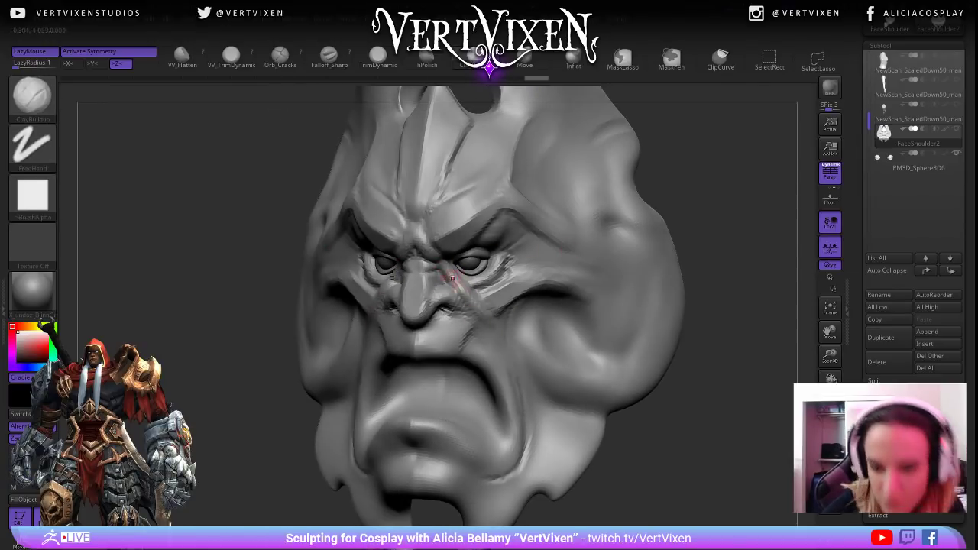
{"action": "left_click_drag", "start_coordinate": [650, 409], "coordinate": [690, 415], "text": "shift"}
{"action": "mouse_move", "coordinate": [690, 415]}
{"action": "right_mouse_down", "text": "ctrl"}
{"action": "mouse_move", "coordinate": [681, 448]}
{"action": "mouse_move", "coordinate": [617, 373]}
{"action": "right_mouse_up", "text": "ctrl"}
{"action": "right_click_drag", "start_coordinate": [520, 347], "coordinate": [701, 385]}
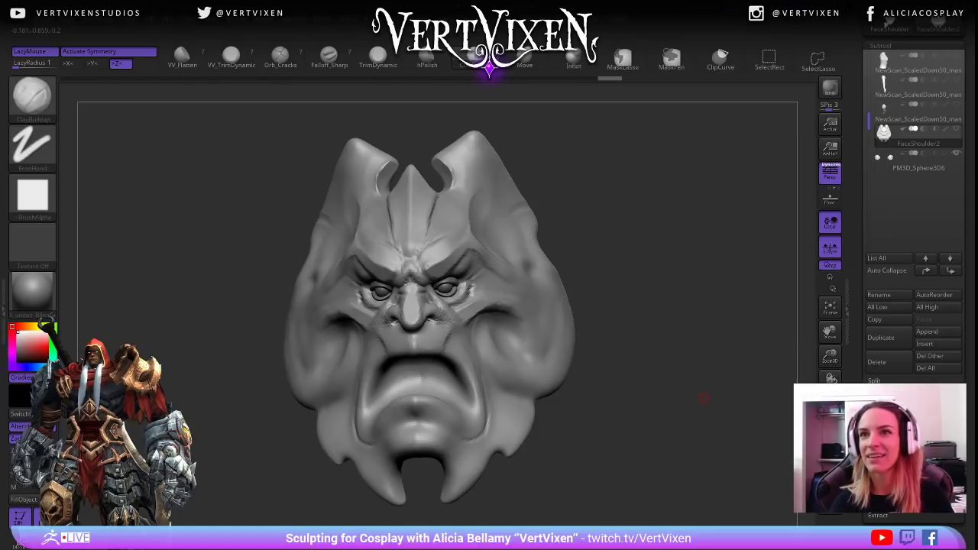
Adjust the shape of the upper cheeks and the skin around the eyes with the Move brush.
{"action": "mouse_move", "coordinate": [703, 385]}
{"action": "right_mouse_down"}
{"action": "mouse_move", "coordinate": [614, 254]}
{"action": "mouse_move", "coordinate": [635, 253]}
{"action": "mouse_move", "coordinate": [614, 285]}
{"action": "mouse_move", "coordinate": [662, 216]}
{"action": "mouse_move", "coordinate": [667, 225]}
{"action": "right_mouse_up"}
{"action": "key", "text": "b"}
{"action": "key", "text": "m"}
{"action": "key", "text": "v"}
{"action": "right_click", "coordinate": [597, 290]}
{"action": "right_click_drag", "start_coordinate": [548, 240], "coordinate": [494, 297]}
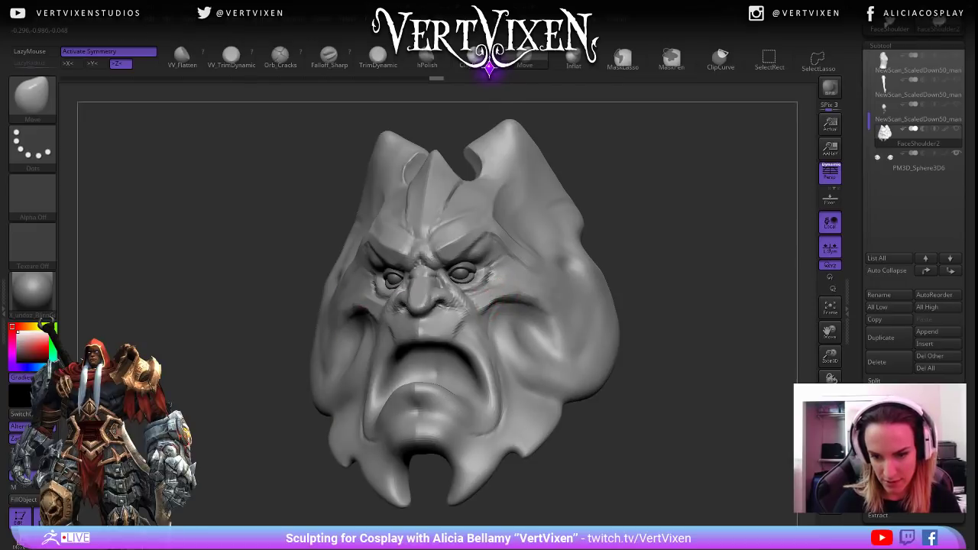
{"action": "right_click_drag", "start_coordinate": [695, 175], "coordinate": [727, 250]}
{"action": "key", "text": "b"}
{"action": "key", "text": "m"}
{"action": "key", "text": "v"}
{"action": "mouse_move", "coordinate": [735, 195]}
{"action": "right_mouse_down", "text": "alt"}
{"action": "mouse_move", "coordinate": [721, 214]}
{"action": "mouse_move", "coordinate": [721, 269]}
{"action": "mouse_move", "coordinate": [688, 272]}
{"action": "right_mouse_up", "text": "alt"}
{"action": "right_click", "coordinate": [563, 275]}
{"action": "mouse_move", "coordinate": [634, 222]}
{"action": "right_mouse_down"}
{"action": "mouse_move", "coordinate": [650, 192]}
{"action": "mouse_move", "coordinate": [666, 247]}
{"action": "mouse_move", "coordinate": [667, 218]}
{"action": "right_mouse_up"}
{"action": "key", "text": "b"}
{"action": "key", "text": "m"}
{"action": "key", "text": "v"}
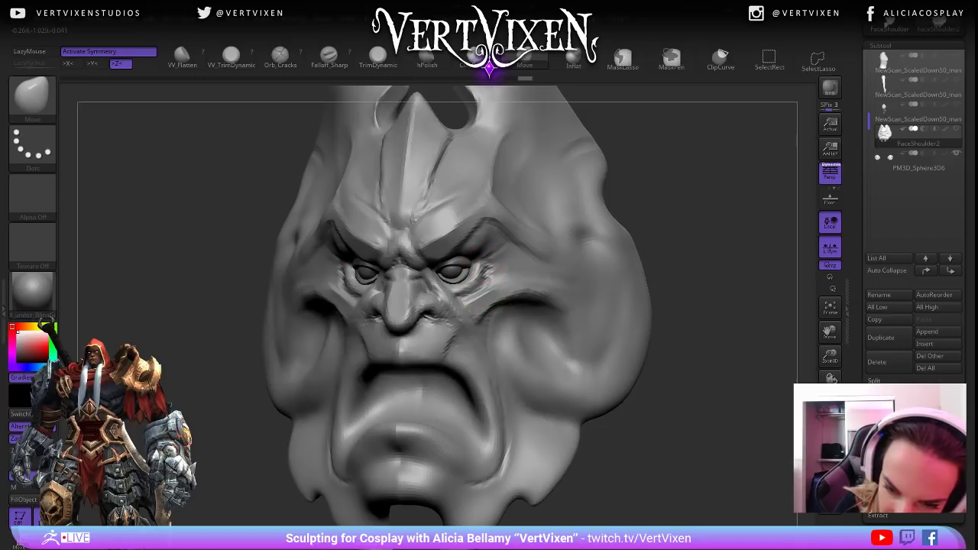
Sharpen the folds below the cheekbones with the Falloff_Sharp brush and smooth the cheek beneath them.
{"action": "mouse_move", "coordinate": [688, 273]}
{"action": "right_mouse_down"}
{"action": "mouse_move", "coordinate": [709, 276]}
{"action": "mouse_move", "coordinate": [650, 332]}
{"action": "mouse_move", "coordinate": [700, 379]}
{"action": "right_mouse_up"}
{"action": "mouse_move", "coordinate": [700, 379]}
{"action": "right_mouse_down", "text": "ctrl"}
{"action": "mouse_move", "coordinate": [704, 389]}
{"action": "mouse_move", "coordinate": [685, 396]}
{"action": "right_mouse_up", "text": "ctrl"}
{"action": "key", "text": "b"}
{"action": "key", "text": "f"}
{"action": "key", "text": "s"}
{"action": "right_click_drag", "start_coordinate": [493, 314], "coordinate": [602, 252]}
{"action": "left_click_drag", "start_coordinate": [516, 310], "coordinate": [540, 353], "text": "shift"}
{"action": "right_click_drag", "start_coordinate": [623, 277], "coordinate": [601, 260]}
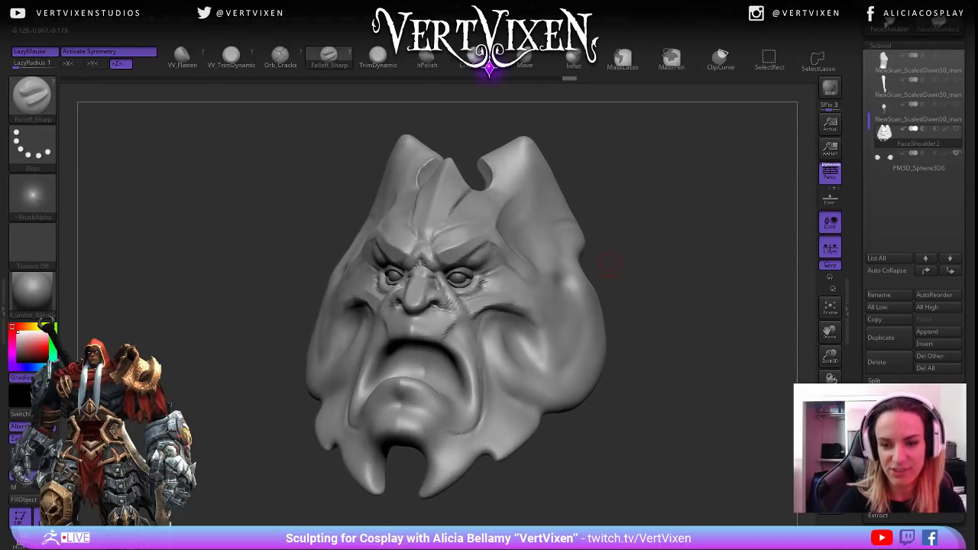
{"action": "right_click_drag", "start_coordinate": [636, 356], "coordinate": [631, 365], "text": "alt"}
{"action": "right_click", "coordinate": [631, 365]}
{"action": "mouse_move", "coordinate": [695, 280]}
{"action": "right_mouse_down"}
{"action": "mouse_move", "coordinate": [687, 281]}
{"action": "mouse_move", "coordinate": [696, 297]}
{"action": "mouse_move", "coordinate": [681, 305]}
{"action": "mouse_move", "coordinate": [693, 316]}
{"action": "mouse_move", "coordinate": [682, 351]}
{"action": "right_mouse_up"}
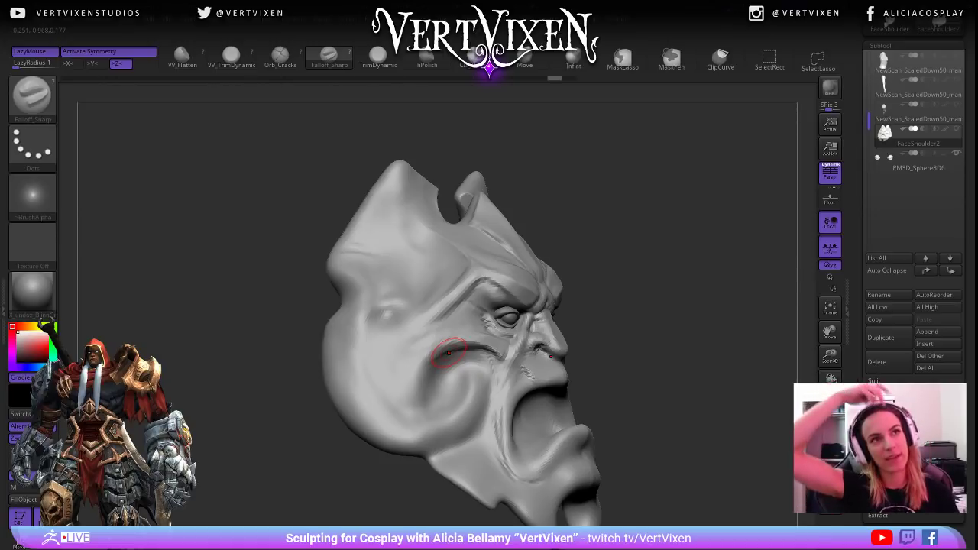
Cut deeper creases under the cheekbone with the Falloff_Sharp brush and undo the last two strokes.
{"action": "key", "text": "space"}
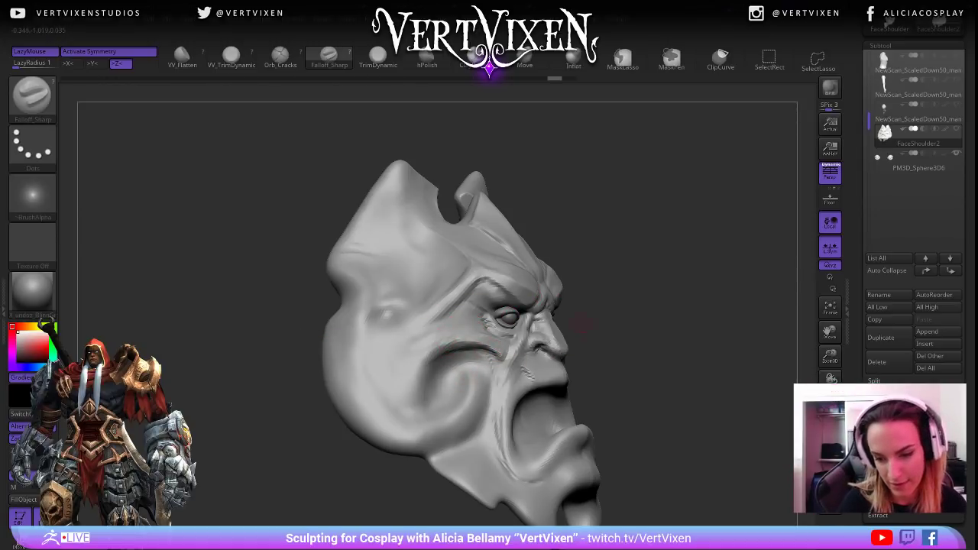
{"action": "left_click_drag", "start_coordinate": [621, 309], "coordinate": [618, 324]}
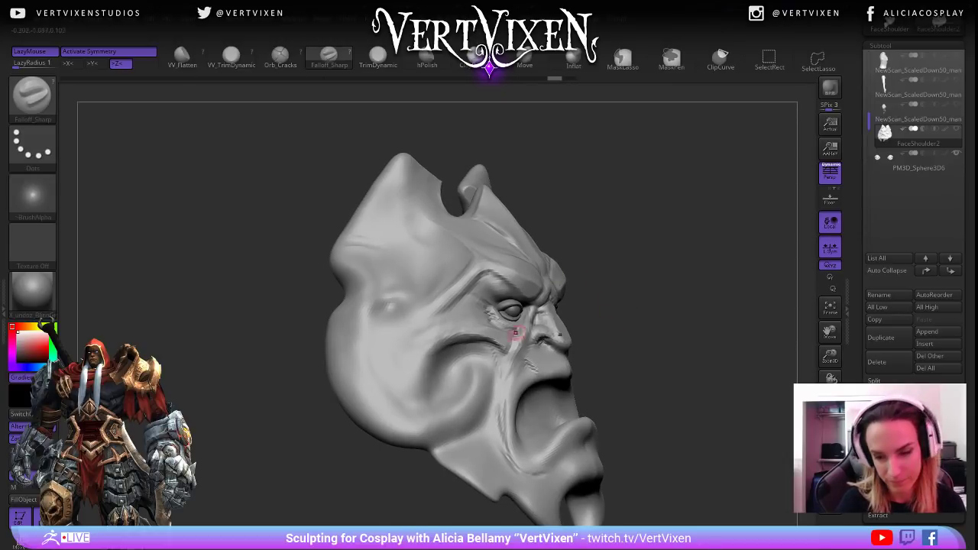
{"action": "left_click_drag", "start_coordinate": [488, 356], "coordinate": [451, 342]}
{"action": "left_click_drag", "start_coordinate": [500, 362], "coordinate": [447, 339]}
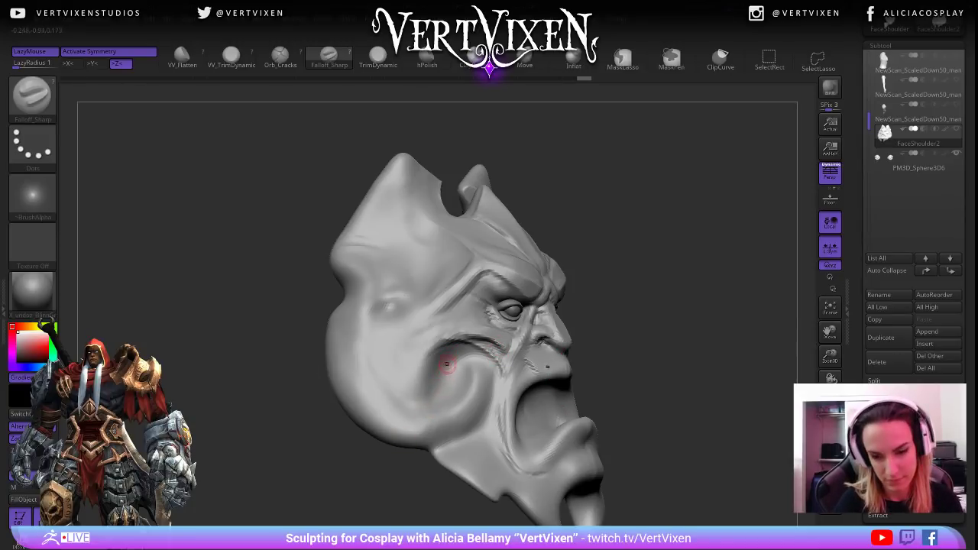
{"action": "mouse_move", "coordinate": [440, 348]}
{"action": "left_mouse_down"}
{"action": "mouse_move", "coordinate": [397, 383]}
{"action": "mouse_move", "coordinate": [408, 346]}
{"action": "left_mouse_up"}
{"action": "key", "text": "ctrl+z"}
{"action": "key", "text": "ctrl+z"}
{"action": "left_click_drag", "start_coordinate": [628, 276], "coordinate": [634, 272], "text": "alt"}
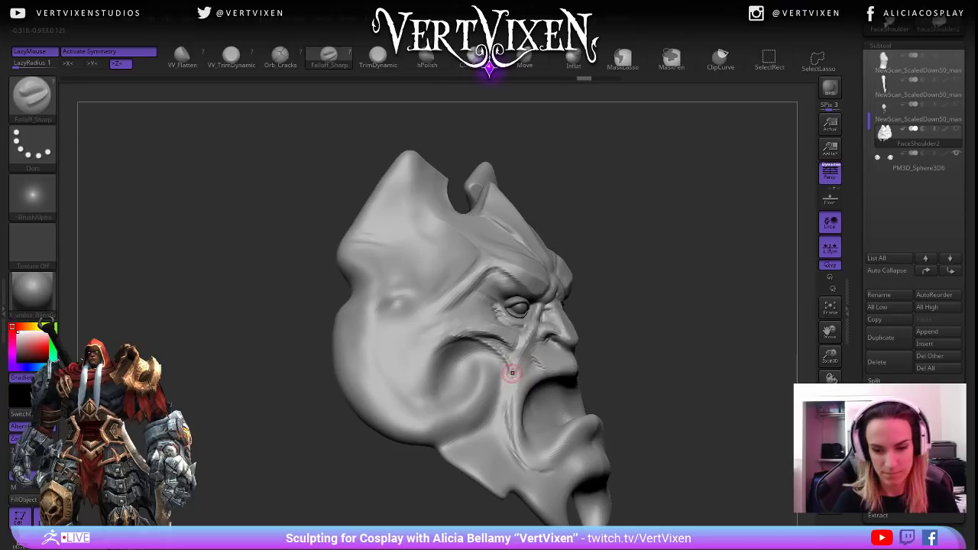
Build up volume in the lower cheek hollow beside the mouth with ClayBuildup and smooth it.
{"action": "left_click_drag", "start_coordinate": [603, 311], "coordinate": [633, 306]}
{"action": "key", "text": "b"}
{"action": "key", "text": "h"}
{"action": "key", "text": "p"}
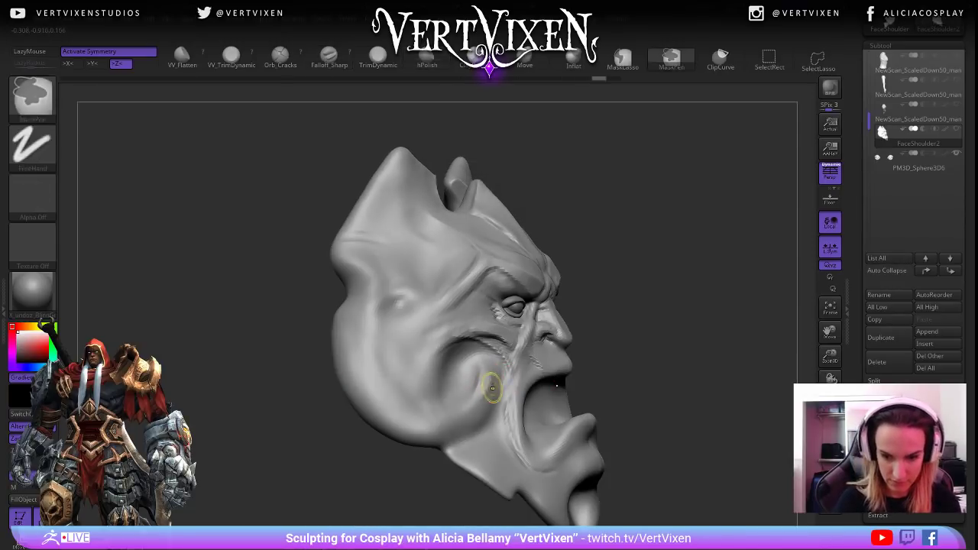
{"action": "key", "text": "b"}
{"action": "key", "text": "c"}
{"action": "key", "text": "b"}
{"action": "mouse_move", "coordinate": [680, 245]}
{"action": "left_mouse_down"}
{"action": "mouse_move", "coordinate": [683, 269]}
{"action": "mouse_move", "coordinate": [634, 273]}
{"action": "left_mouse_up"}
{"action": "mouse_move", "coordinate": [485, 402]}
{"action": "left_mouse_down"}
{"action": "mouse_move", "coordinate": [482, 360]}
{"action": "mouse_move", "coordinate": [492, 375]}
{"action": "left_mouse_up"}
{"action": "left_click_drag", "start_coordinate": [622, 273], "coordinate": [622, 283]}
{"action": "mouse_move", "coordinate": [462, 419]}
{"action": "left_mouse_down", "text": "shift"}
{"action": "mouse_move", "coordinate": [444, 399]}
{"action": "mouse_move", "coordinate": [452, 382]}
{"action": "left_mouse_up", "text": "shift"}
{"action": "right_click_drag", "start_coordinate": [451, 406], "coordinate": [461, 398]}
{"action": "mouse_move", "coordinate": [460, 397]}
{"action": "left_mouse_down", "text": "shift"}
{"action": "mouse_move", "coordinate": [465, 408]}
{"action": "mouse_move", "coordinate": [460, 388]}
{"action": "left_mouse_up", "text": "shift"}
Add more clay along the outer part of the cheek hollow, working from a front view.
{"action": "left_click_drag", "start_coordinate": [757, 353], "coordinate": [685, 360]}
{"action": "mouse_move", "coordinate": [627, 490]}
{"action": "right_mouse_down"}
{"action": "mouse_move", "coordinate": [618, 488]}
{"action": "mouse_move", "coordinate": [718, 482]}
{"action": "right_mouse_up"}
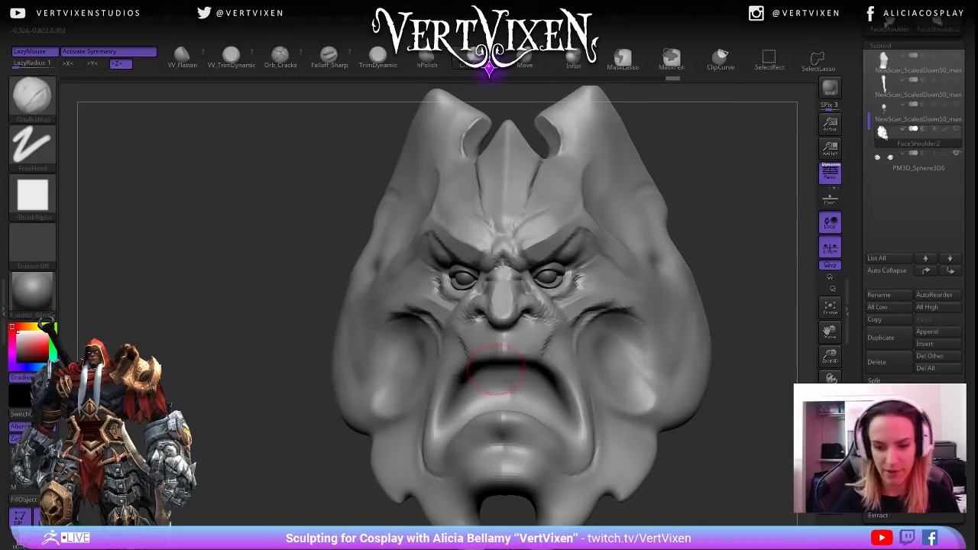
{"action": "right_click_drag", "start_coordinate": [405, 410], "coordinate": [451, 405]}
{"action": "left_click_drag", "start_coordinate": [417, 392], "coordinate": [379, 355]}
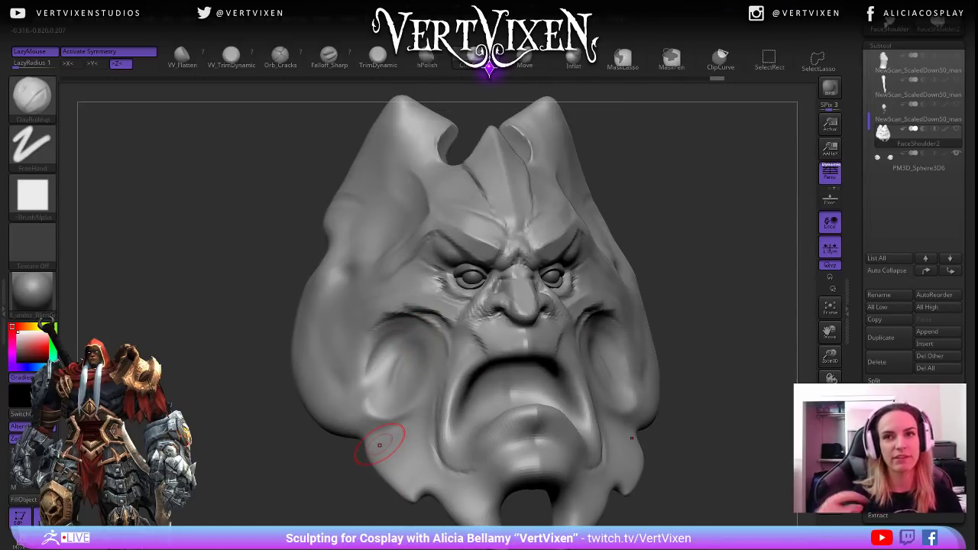
Smooth the built-up inner cheek at a lower subdivision level and return to the higher level.
{"action": "left_click_drag", "start_coordinate": [695, 251], "coordinate": [606, 272]}
{"action": "left_click_drag", "start_coordinate": [635, 239], "coordinate": [688, 240]}
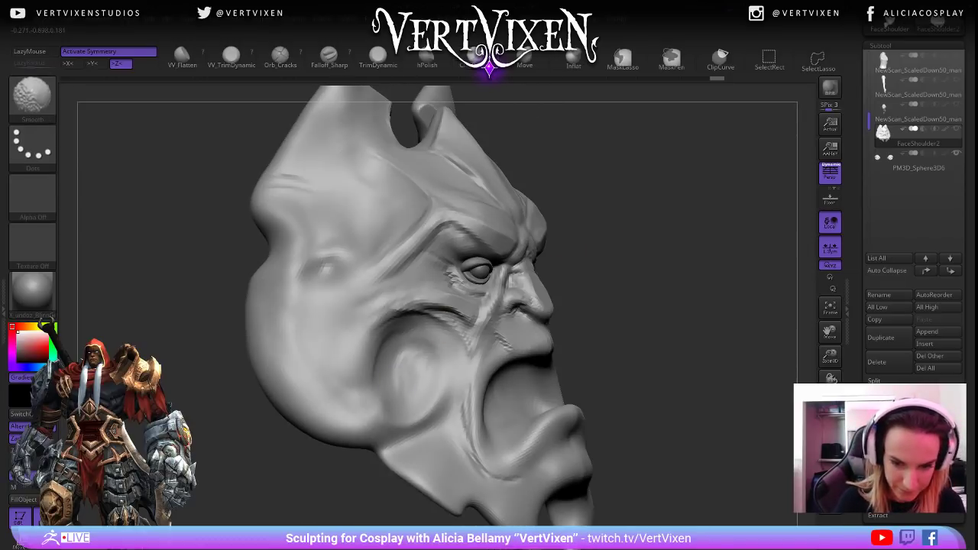
{"action": "left_click_drag", "start_coordinate": [481, 306], "coordinate": [448, 372], "text": "shift"}
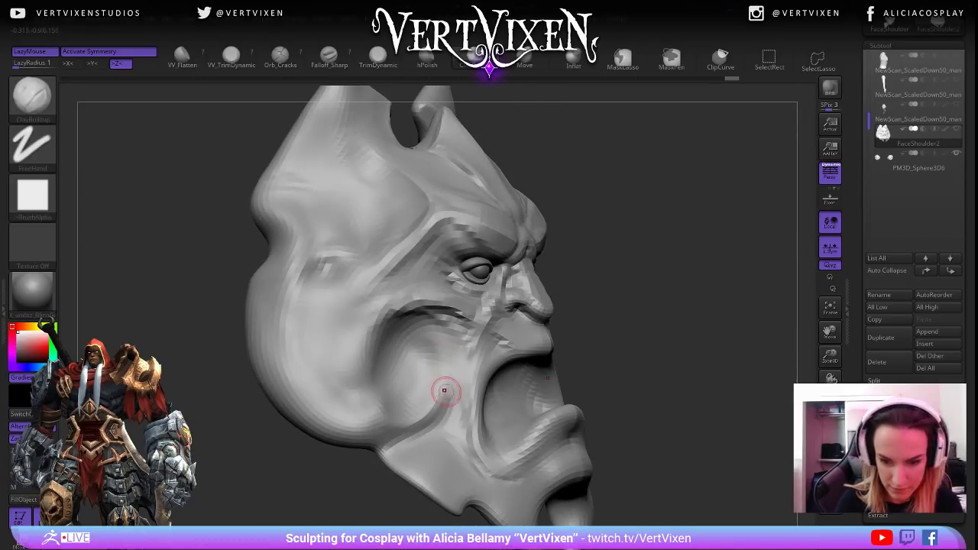
{"action": "key", "text": "shift"}
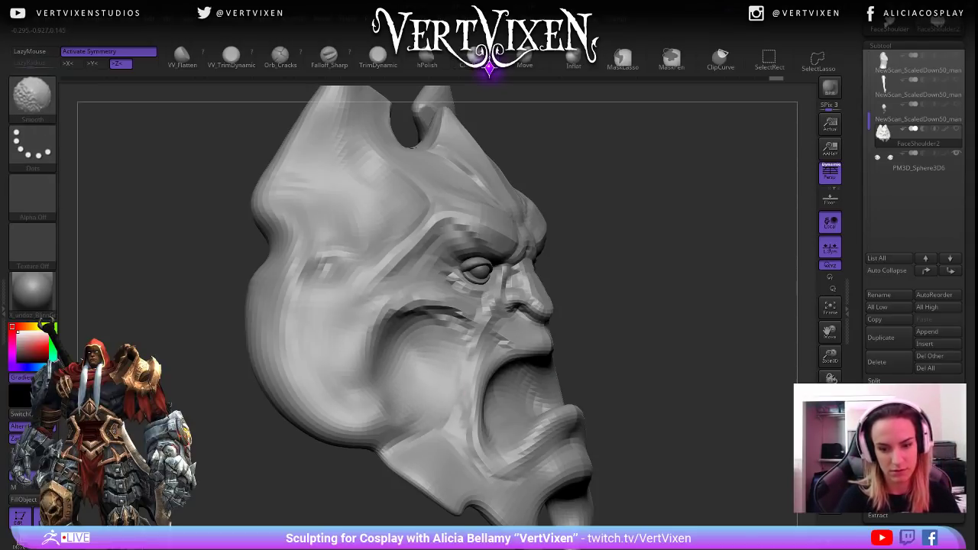
{"action": "key", "text": "d"}
{"action": "right_click", "coordinate": [569, 396]}
{"action": "left_click_drag", "start_coordinate": [703, 367], "coordinate": [678, 366]}
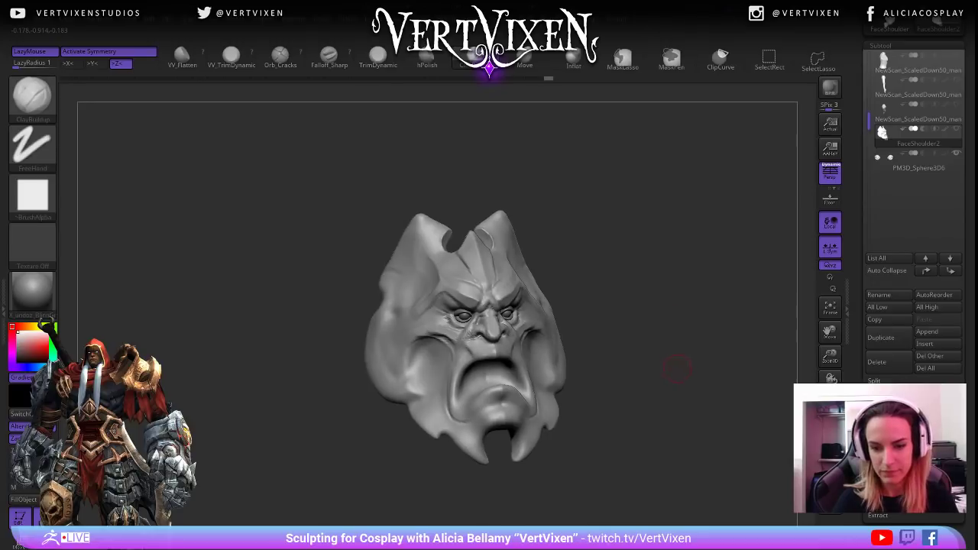
{"action": "left_click_drag", "start_coordinate": [612, 353], "coordinate": [664, 349]}
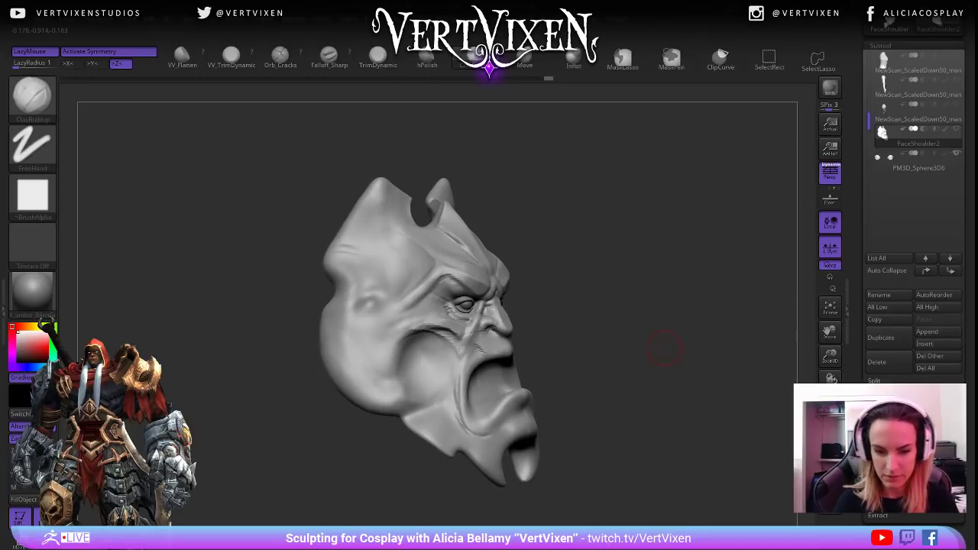
Polish the filled cheek surface beside the mouth with the hPolish brush.
{"action": "right_click", "coordinate": [417, 359]}
{"action": "key", "text": "b"}
{"action": "key", "text": "h"}
{"action": "key", "text": "p"}
{"action": "key", "text": "s"}
{"action": "key", "text": "space"}
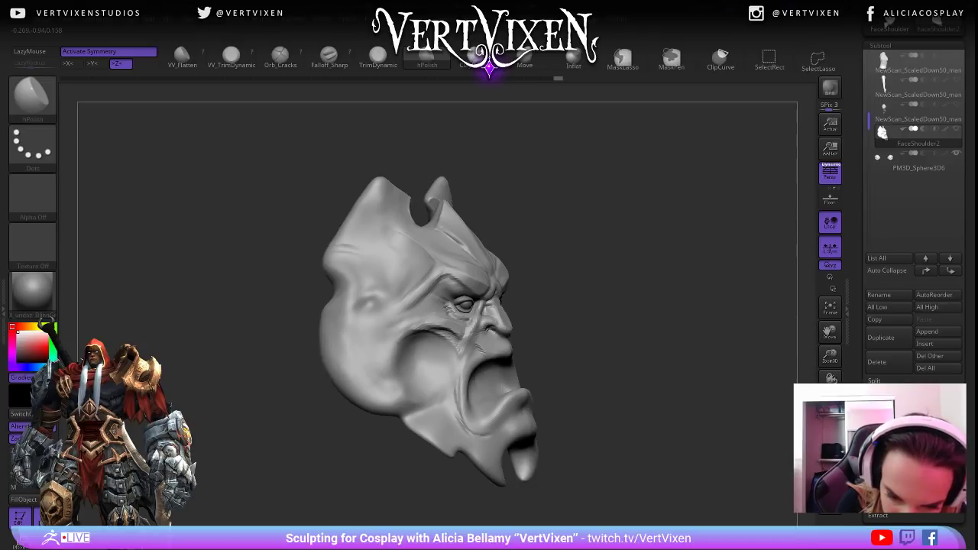
{"action": "mouse_move", "coordinate": [594, 290]}
{"action": "left_mouse_down", "text": "alt"}
{"action": "mouse_move", "coordinate": [594, 240]}
{"action": "mouse_move", "coordinate": [519, 245]}
{"action": "mouse_move", "coordinate": [581, 252]}
{"action": "left_mouse_up", "text": "alt"}
{"action": "left_click_drag", "start_coordinate": [580, 337], "coordinate": [612, 336]}
{"action": "mouse_move", "coordinate": [672, 252]}
{"action": "left_mouse_down", "text": "alt"}
{"action": "mouse_move", "coordinate": [678, 312]}
{"action": "mouse_move", "coordinate": [726, 312]}
{"action": "left_mouse_up", "text": "alt"}
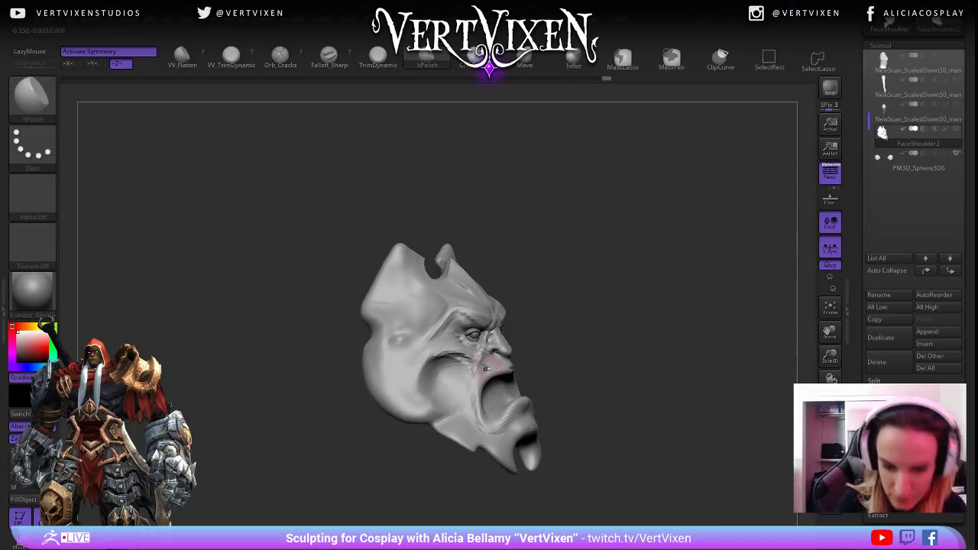
{"action": "left_click_drag", "start_coordinate": [612, 340], "coordinate": [618, 323], "text": "alt"}
Sculpt a sharp line curving from the cheekbone fold down the outer edge of the cheek hollow with Falloff_Sharp, redoing the first stroke.
{"action": "key", "text": "b"}
{"action": "key", "text": "f"}
{"action": "key", "text": "s"}
{"action": "key", "text": "space"}
{"action": "left_click_drag", "start_coordinate": [651, 295], "coordinate": [642, 332], "text": "alt"}
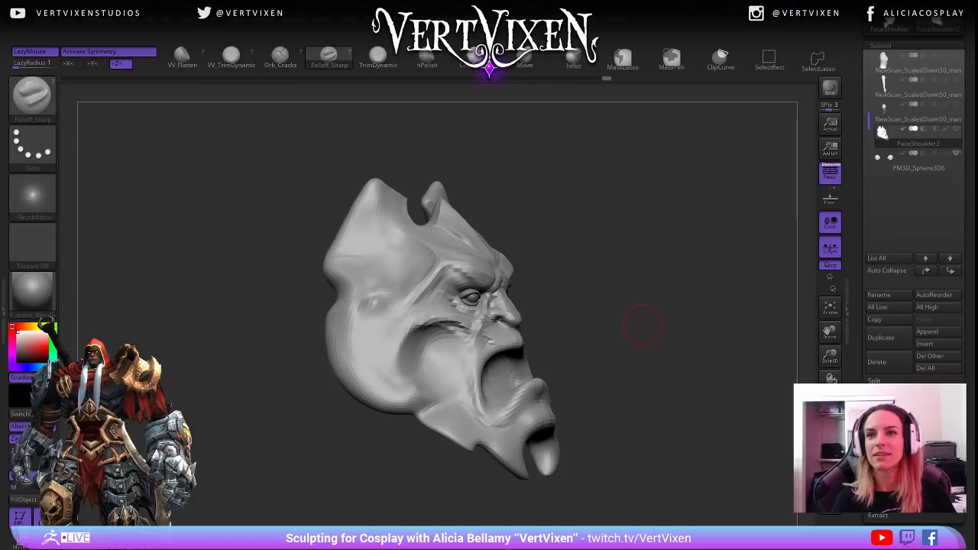
{"action": "mouse_move", "coordinate": [642, 329]}
{"action": "left_mouse_down", "text": "alt"}
{"action": "mouse_move", "coordinate": [654, 345]}
{"action": "mouse_move", "coordinate": [590, 316]}
{"action": "left_mouse_up", "text": "alt"}
{"action": "key", "text": "space"}
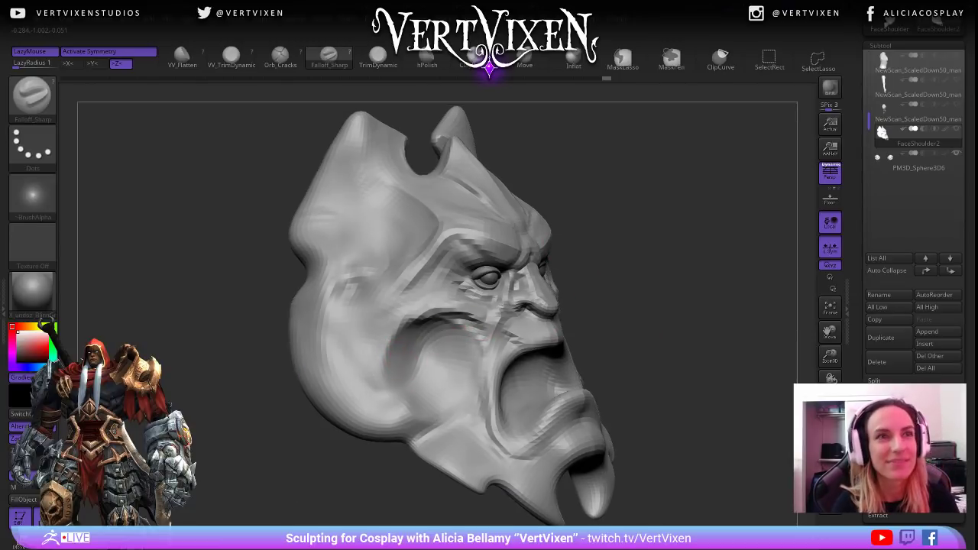
{"action": "left_click_drag", "start_coordinate": [651, 311], "coordinate": [528, 289]}
{"action": "key", "text": "space"}
{"action": "left_click_drag", "start_coordinate": [417, 317], "coordinate": [372, 365]}
{"action": "key", "text": "ctrl+z"}
{"action": "left_click_drag", "start_coordinate": [406, 323], "coordinate": [353, 368]}
{"action": "left_click_drag", "start_coordinate": [291, 365], "coordinate": [134, 356]}
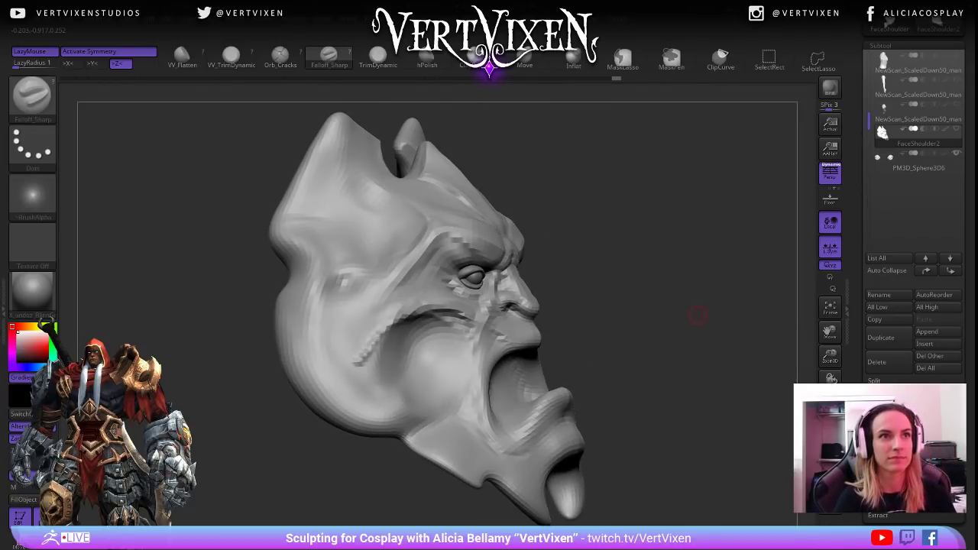
Sculpt a sharp crease from the outer corner of the eye back across the cheekbone with Falloff_Sharp.
{"action": "mouse_move", "coordinate": [695, 318]}
{"action": "left_mouse_down"}
{"action": "mouse_move", "coordinate": [634, 336]}
{"action": "mouse_move", "coordinate": [690, 330]}
{"action": "mouse_move", "coordinate": [691, 353]}
{"action": "left_mouse_up"}
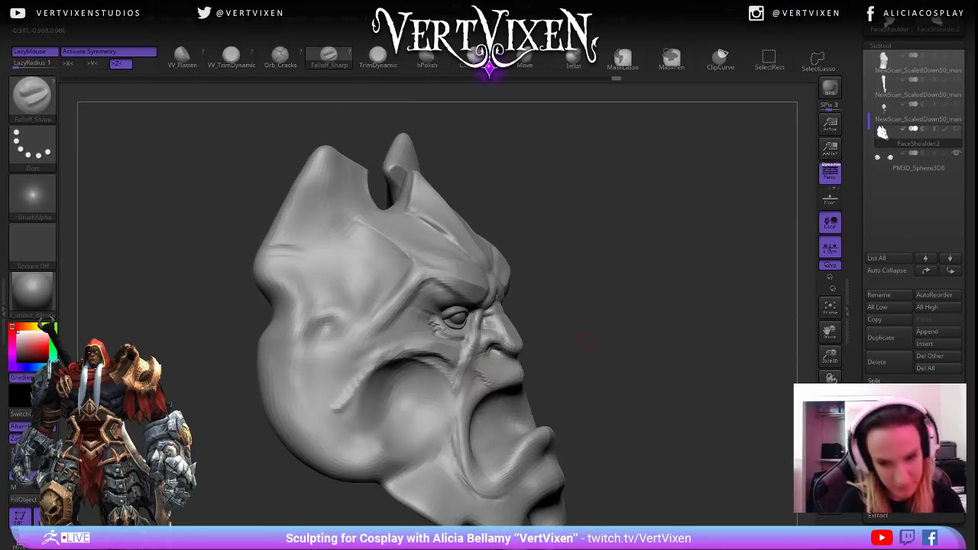
{"action": "left_click_drag", "start_coordinate": [449, 326], "coordinate": [439, 326]}
{"action": "left_click_drag", "start_coordinate": [658, 304], "coordinate": [645, 314]}
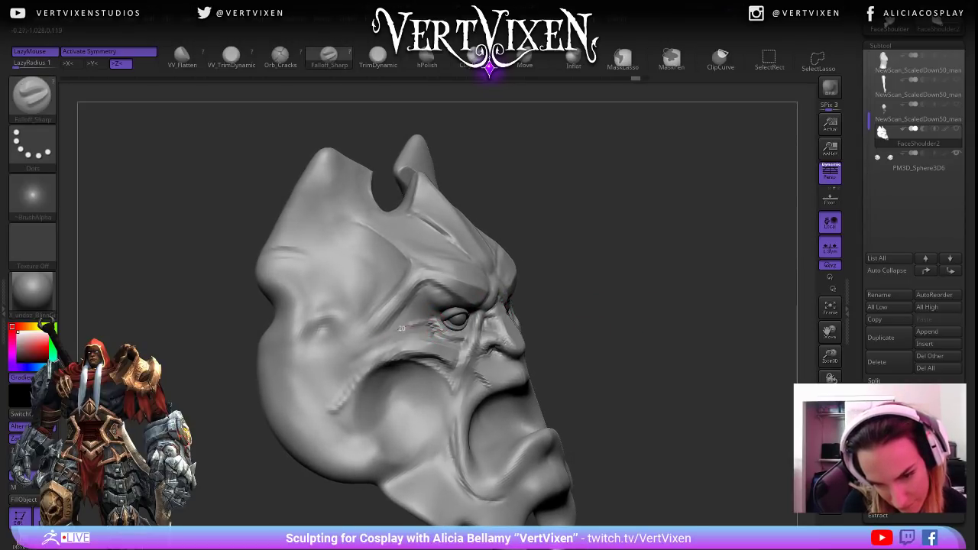
{"action": "left_click_drag", "start_coordinate": [430, 324], "coordinate": [376, 338]}
{"action": "left_click_drag", "start_coordinate": [764, 337], "coordinate": [704, 339]}
{"action": "mouse_move", "coordinate": [611, 336]}
{"action": "left_mouse_down"}
{"action": "mouse_move", "coordinate": [684, 349]}
{"action": "mouse_move", "coordinate": [655, 359]}
{"action": "left_mouse_up"}
{"action": "left_click_drag", "start_coordinate": [415, 325], "coordinate": [338, 345]}
{"action": "mouse_move", "coordinate": [611, 305]}
{"action": "left_mouse_down"}
{"action": "mouse_move", "coordinate": [607, 291]}
{"action": "mouse_move", "coordinate": [572, 292]}
{"action": "left_mouse_up"}
{"action": "key", "text": "ctrl+z"}
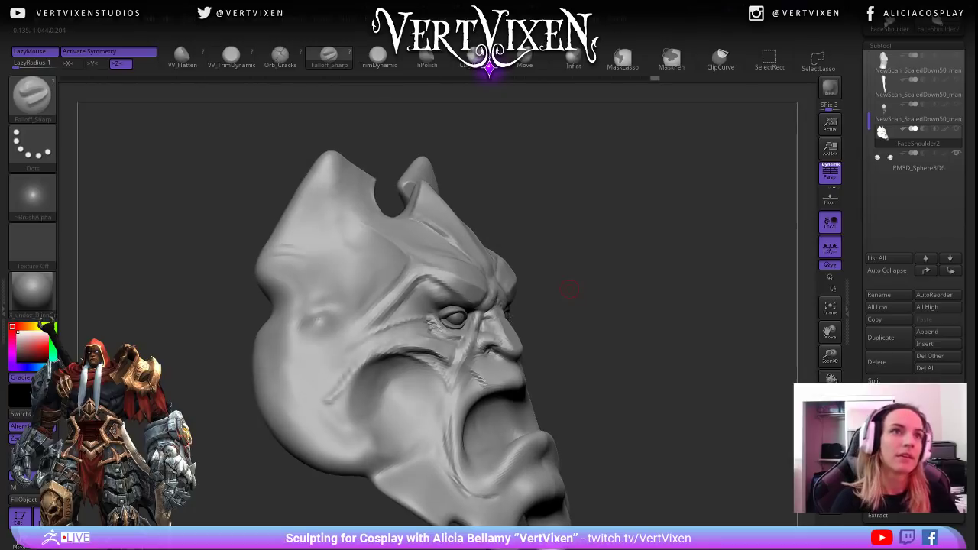
Carve a sharp line from the outer end of the brow ridge up the temple toward the horn with Falloff_Sharp.
{"action": "left_click_drag", "start_coordinate": [370, 324], "coordinate": [320, 220]}
{"action": "left_click_drag", "start_coordinate": [333, 279], "coordinate": [358, 305]}
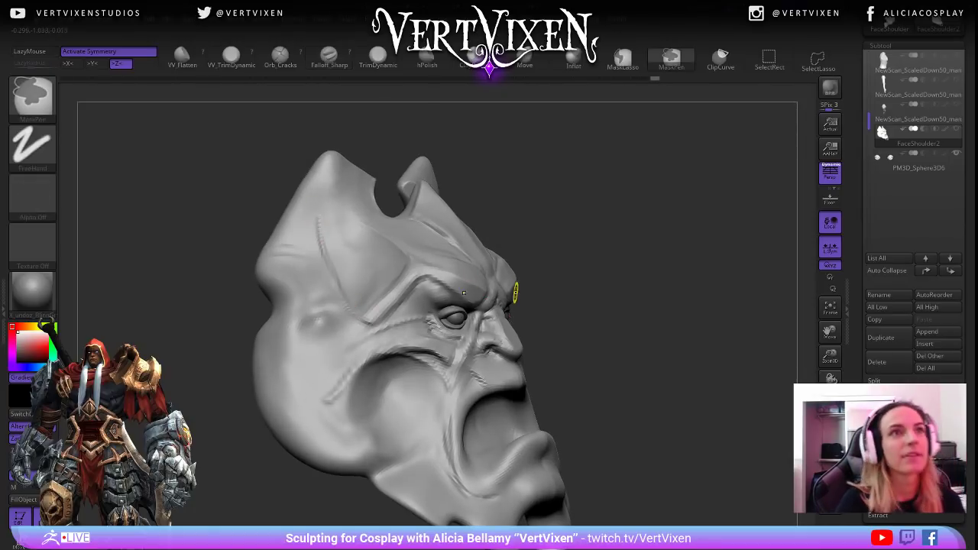
{"action": "mouse_move", "coordinate": [535, 290]}
{"action": "left_mouse_down", "text": "alt"}
{"action": "mouse_move", "coordinate": [544, 281]}
{"action": "mouse_move", "coordinate": [582, 295]}
{"action": "left_mouse_up", "text": "alt"}
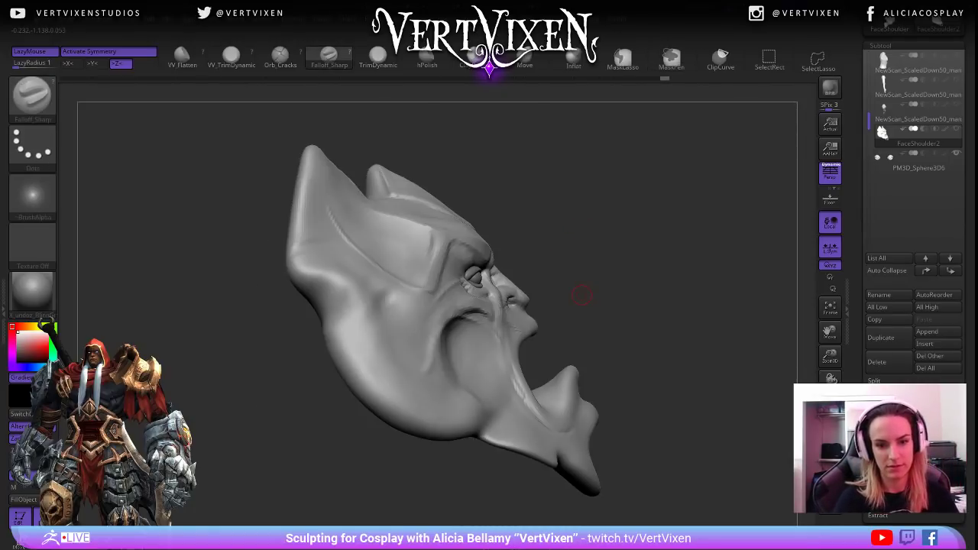
Push the horn tip and its rear edge backward with the Move brush at a lower subdivision level, redoing the first pull.
{"action": "key", "text": "b"}
{"action": "key", "text": "m"}
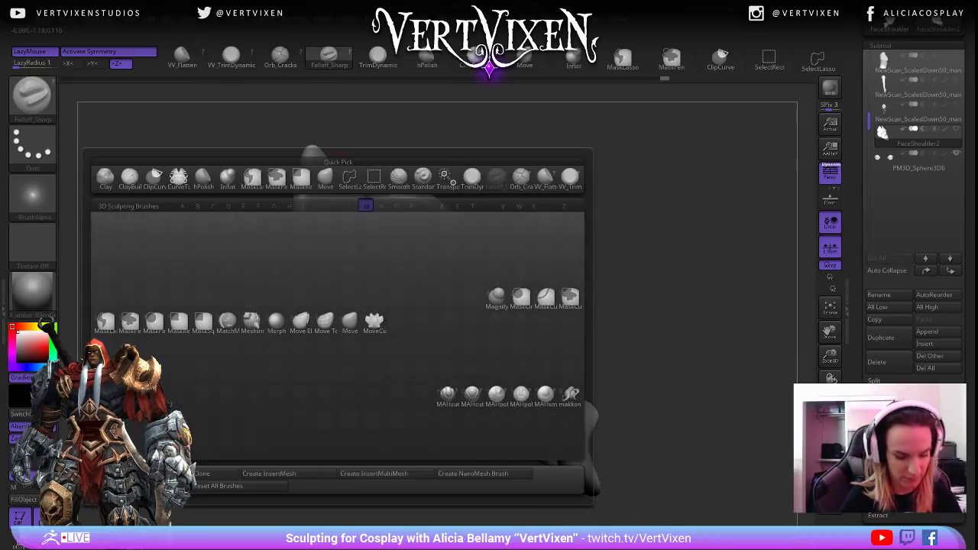
{"action": "key", "text": "v"}
{"action": "key", "text": "shift+d"}
{"action": "key", "text": "space"}
{"action": "left_click_drag", "start_coordinate": [407, 175], "coordinate": [427, 170]}
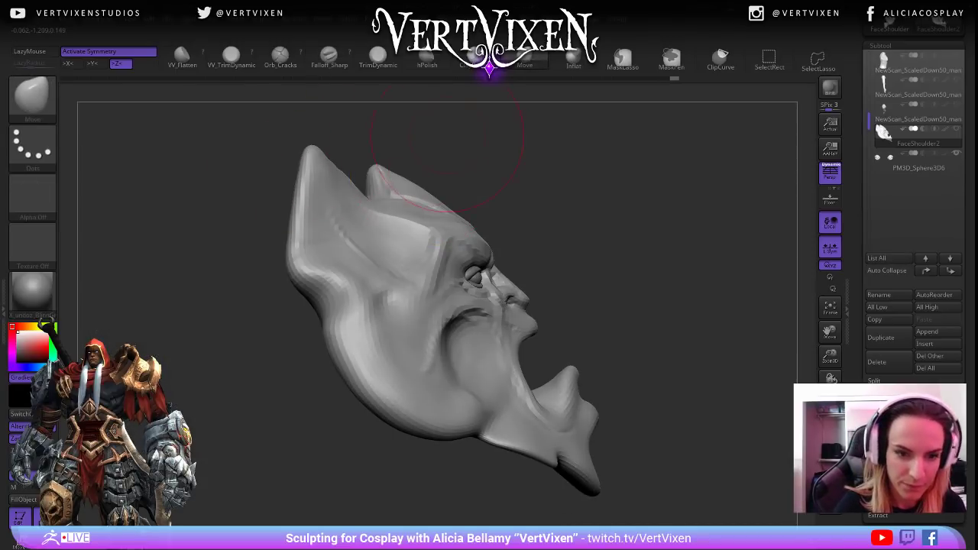
{"action": "left_click_drag", "start_coordinate": [309, 157], "coordinate": [262, 175]}
{"action": "key", "text": "ctrl+z"}
{"action": "left_click_drag", "start_coordinate": [301, 201], "coordinate": [285, 201]}
{"action": "key", "text": "space"}
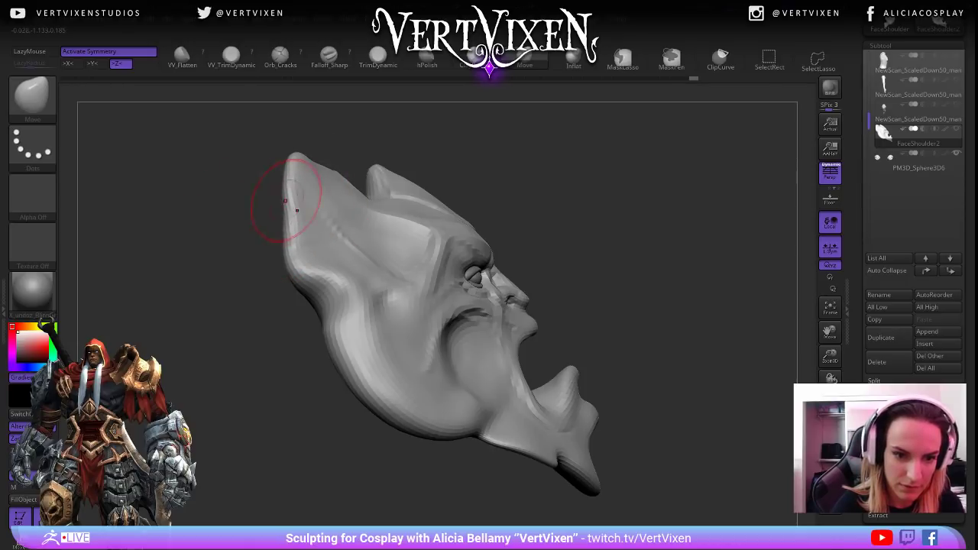
Pull the horn and the rear rim below it further outward with the Move brush, working from rotated views.
{"action": "left_click_drag", "start_coordinate": [557, 187], "coordinate": [542, 201], "text": "alt"}
{"action": "left_click_drag", "start_coordinate": [336, 155], "coordinate": [283, 163]}
{"action": "left_click_drag", "start_coordinate": [600, 181], "coordinate": [526, 158]}
{"action": "left_click_drag", "start_coordinate": [284, 248], "coordinate": [270, 209]}
{"action": "mouse_move", "coordinate": [580, 184]}
{"action": "left_mouse_down"}
{"action": "mouse_move", "coordinate": [634, 201]}
{"action": "mouse_move", "coordinate": [586, 256]}
{"action": "mouse_move", "coordinate": [588, 265]}
{"action": "mouse_move", "coordinate": [572, 258]}
{"action": "mouse_move", "coordinate": [646, 279]}
{"action": "mouse_move", "coordinate": [612, 343]}
{"action": "mouse_move", "coordinate": [624, 350]}
{"action": "mouse_move", "coordinate": [616, 405]}
{"action": "mouse_move", "coordinate": [596, 411]}
{"action": "left_mouse_up"}
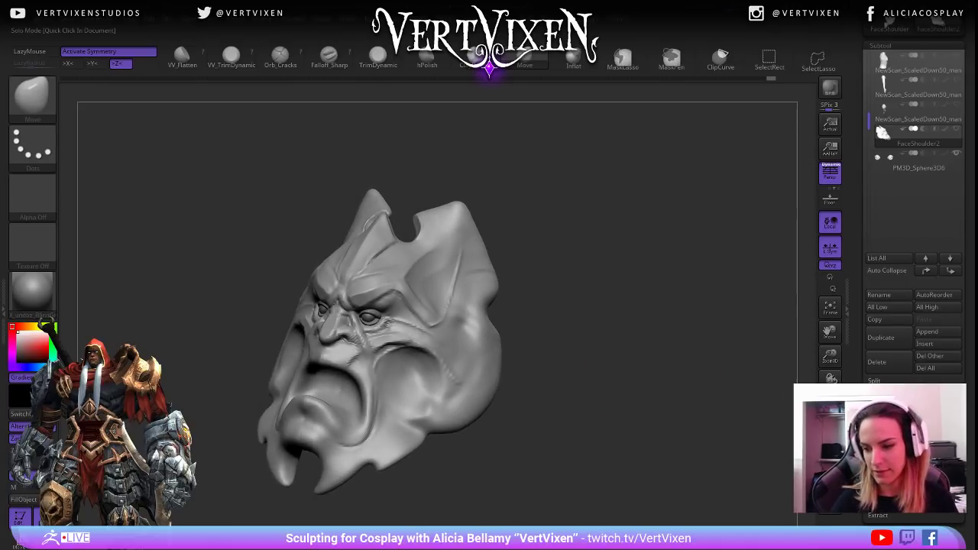
Show the torso and arm around the face piece and examine its fit on the shoulder from several angles.
{"action": "left_click_drag", "start_coordinate": [832, 281], "coordinate": [832, 269]}
{"action": "left_click_drag", "start_coordinate": [581, 320], "coordinate": [628, 306], "text": "alt"}
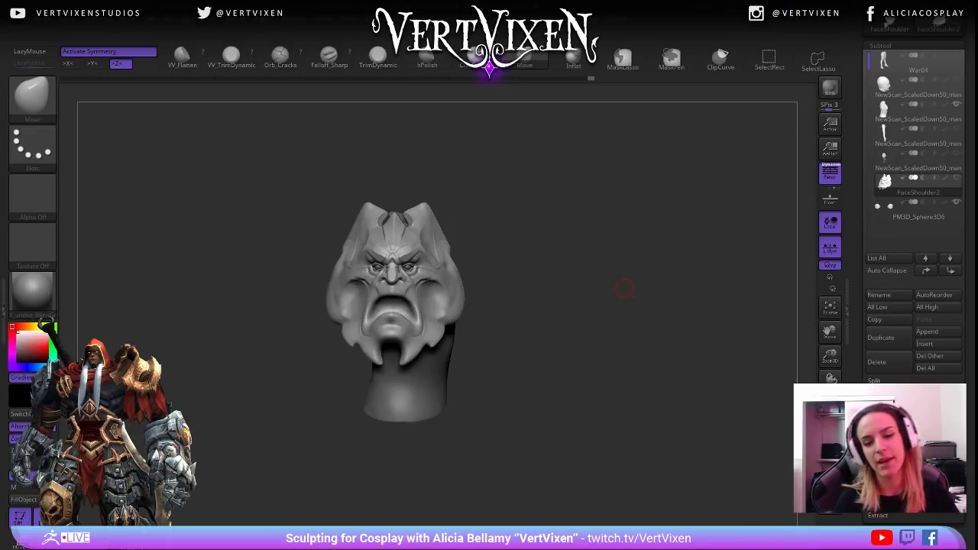
{"action": "left_click_drag", "start_coordinate": [626, 289], "coordinate": [542, 291]}
{"action": "left_click_drag", "start_coordinate": [609, 341], "coordinate": [624, 343]}
{"action": "left_click", "coordinate": [956, 128]}
{"action": "left_click_drag", "start_coordinate": [679, 234], "coordinate": [757, 256]}
{"action": "mouse_move", "coordinate": [688, 275]}
{"action": "left_mouse_down"}
{"action": "mouse_move", "coordinate": [665, 252]}
{"action": "mouse_move", "coordinate": [673, 283]}
{"action": "mouse_move", "coordinate": [647, 290]}
{"action": "mouse_move", "coordinate": [684, 280]}
{"action": "left_mouse_up"}
{"action": "mouse_move", "coordinate": [611, 289]}
{"action": "left_mouse_down"}
{"action": "mouse_move", "coordinate": [642, 289]}
{"action": "mouse_move", "coordinate": [608, 289]}
{"action": "left_mouse_up"}
{"action": "left_click_drag", "start_coordinate": [687, 305], "coordinate": [701, 324]}
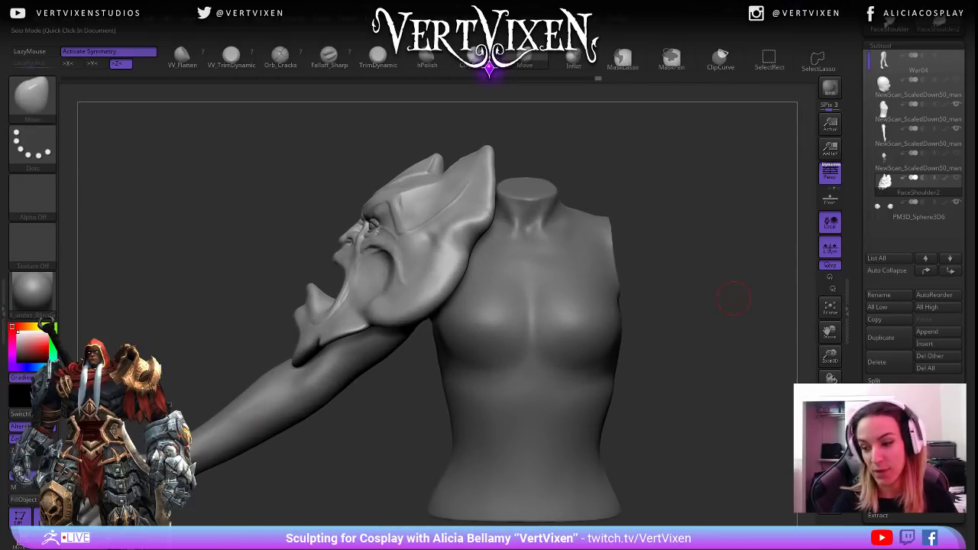
Refine the outer shape of the face piece with the Move brush, isolating it for a front view.
{"action": "key", "text": "alt+s"}
{"action": "left_click_drag", "start_coordinate": [742, 295], "coordinate": [633, 360]}
{"action": "key", "text": "b"}
{"action": "key", "text": "v"}
{"action": "left_click_drag", "start_coordinate": [601, 393], "coordinate": [600, 337], "text": "alt"}
{"action": "key", "text": "space"}
{"action": "left_click_drag", "start_coordinate": [642, 197], "coordinate": [396, 162]}
{"action": "mouse_move", "coordinate": [337, 261]}
{"action": "left_mouse_down"}
{"action": "mouse_move", "coordinate": [535, 268]}
{"action": "mouse_move", "coordinate": [598, 308]}
{"action": "mouse_move", "coordinate": [617, 271]}
{"action": "mouse_move", "coordinate": [633, 356]}
{"action": "left_mouse_up"}
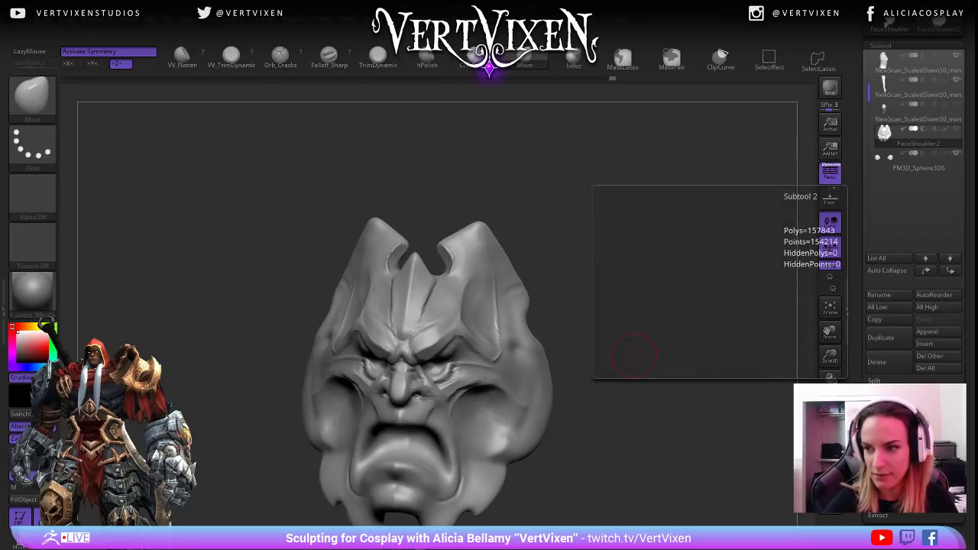
Turn off solo display, hide the torso scan, and reselect the FaceShoulder2 subtool in a straight front view.
{"action": "left_click", "coordinate": [830, 478]}
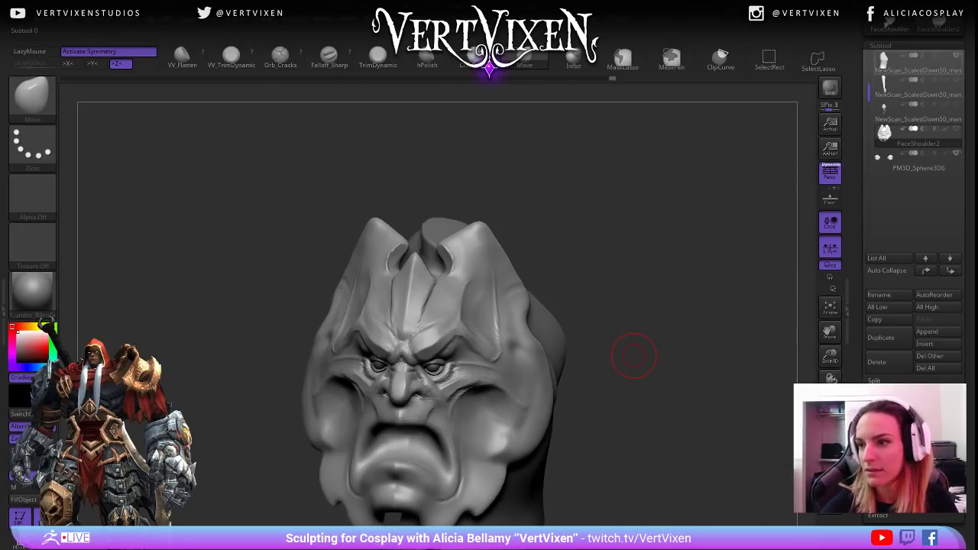
{"action": "left_click", "coordinate": [917, 63]}
{"action": "left_click_drag", "start_coordinate": [680, 283], "coordinate": [634, 220], "text": "shift"}
{"action": "left_click", "coordinate": [917, 136]}
{"action": "left_click", "coordinate": [955, 56]}
{"action": "left_click_drag", "start_coordinate": [658, 266], "coordinate": [680, 341]}
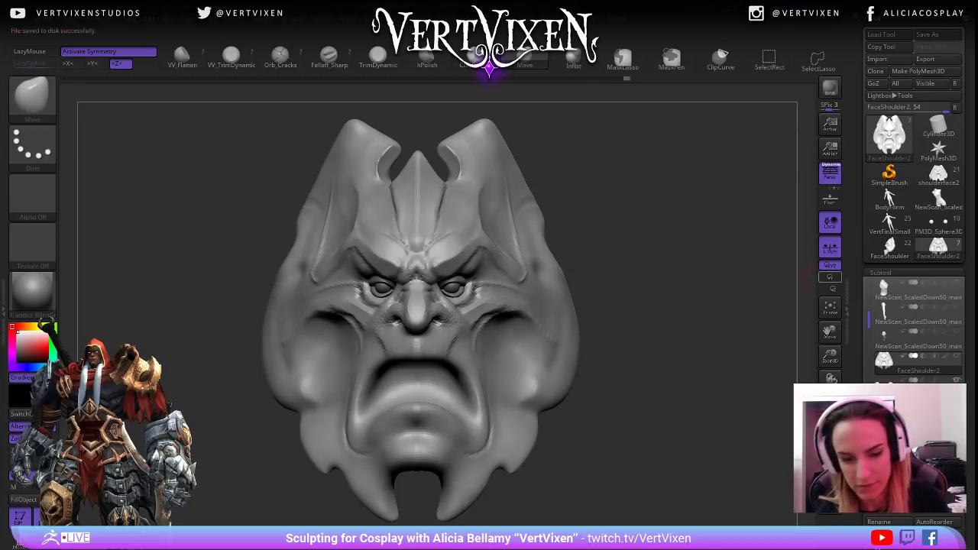
Drop a canvas snapshot of the refined face and load the earlier FaceShoulder tool beside it for comparison.
{"action": "left_click_drag", "start_coordinate": [795, 279], "coordinate": [619, 279], "text": "alt"}
{"action": "left_click_drag", "start_coordinate": [501, 308], "coordinate": [884, 309], "text": "alt"}
{"action": "key", "text": "shift+s"}
{"action": "left_click", "coordinate": [888, 247]}
{"action": "left_click_drag", "start_coordinate": [763, 385], "coordinate": [771, 321]}
{"action": "left_click_drag", "start_coordinate": [798, 440], "coordinate": [801, 340], "text": "alt"}
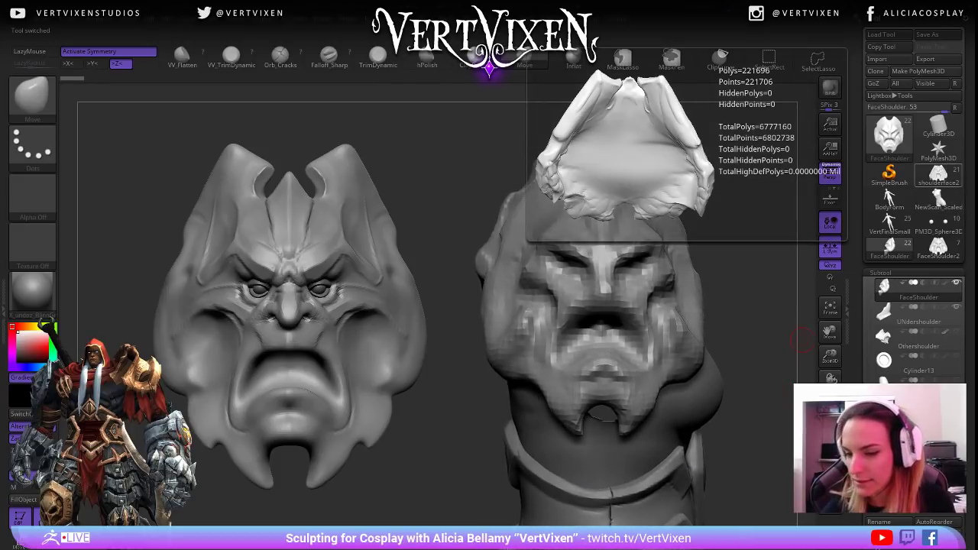
Switch briefly to the shoulderface2 tool, return to FaceShoulder, and compare its blocky face with the snapshot.
{"action": "left_click", "coordinate": [938, 175]}
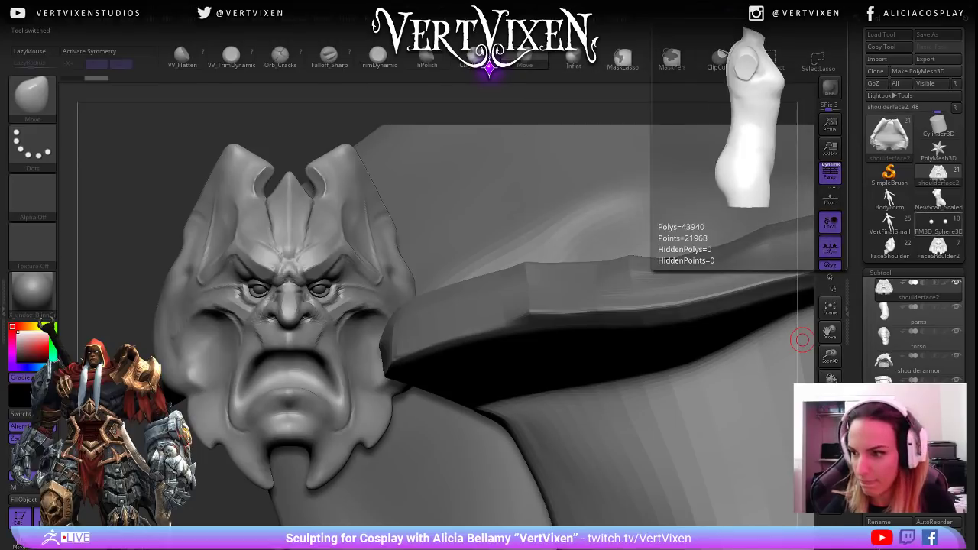
{"action": "left_click", "coordinate": [890, 245]}
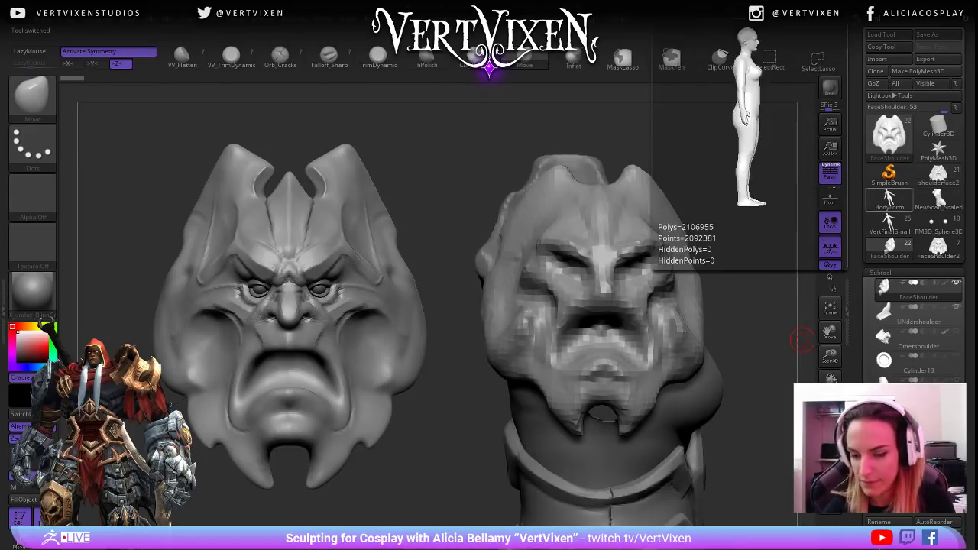
{"action": "mouse_move", "coordinate": [753, 305]}
{"action": "left_mouse_down"}
{"action": "mouse_move", "coordinate": [748, 344]}
{"action": "mouse_move", "coordinate": [730, 329]}
{"action": "mouse_move", "coordinate": [650, 324]}
{"action": "left_mouse_up"}
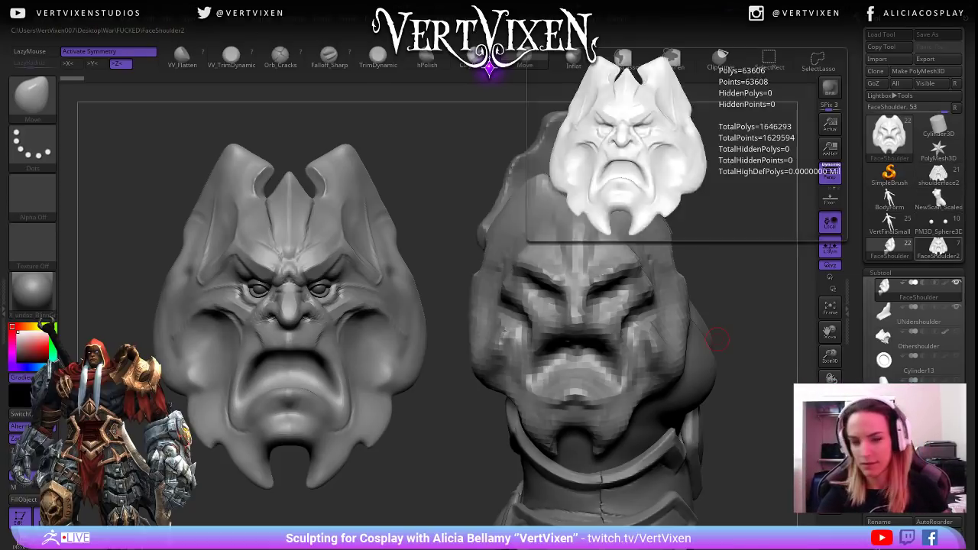
Switch back to the FaceShoulder2 tool and clear the snapshot from the canvas.
{"action": "left_click", "coordinate": [938, 244]}
{"action": "left_click_drag", "start_coordinate": [733, 451], "coordinate": [726, 367]}
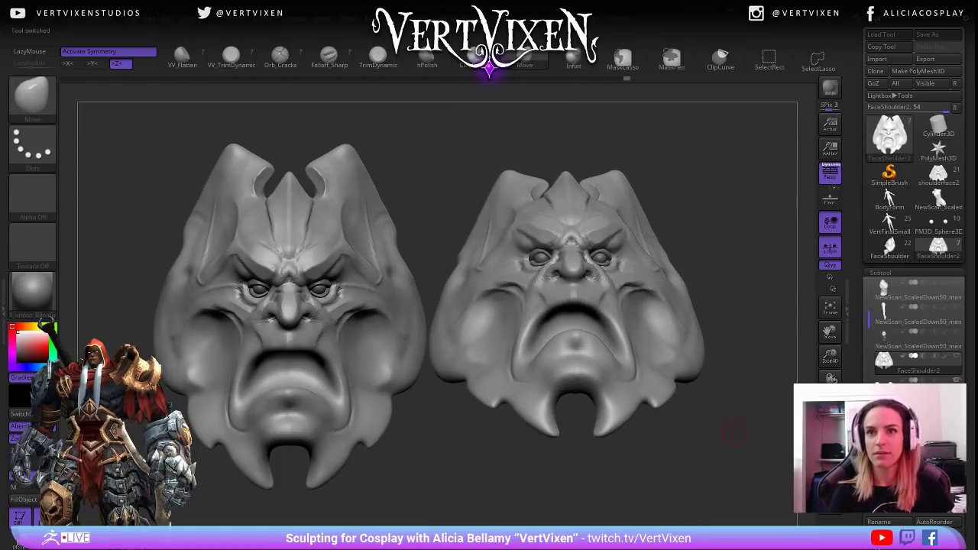
{"action": "mouse_move", "coordinate": [726, 424]}
{"action": "left_mouse_down"}
{"action": "mouse_move", "coordinate": [728, 467]}
{"action": "mouse_move", "coordinate": [731, 428]}
{"action": "mouse_move", "coordinate": [681, 466]}
{"action": "mouse_move", "coordinate": [611, 462]}
{"action": "mouse_move", "coordinate": [757, 463]}
{"action": "mouse_move", "coordinate": [588, 467]}
{"action": "mouse_move", "coordinate": [576, 457]}
{"action": "mouse_move", "coordinate": [561, 505]}
{"action": "left_mouse_up"}
{"action": "key", "text": "ctrl+n"}
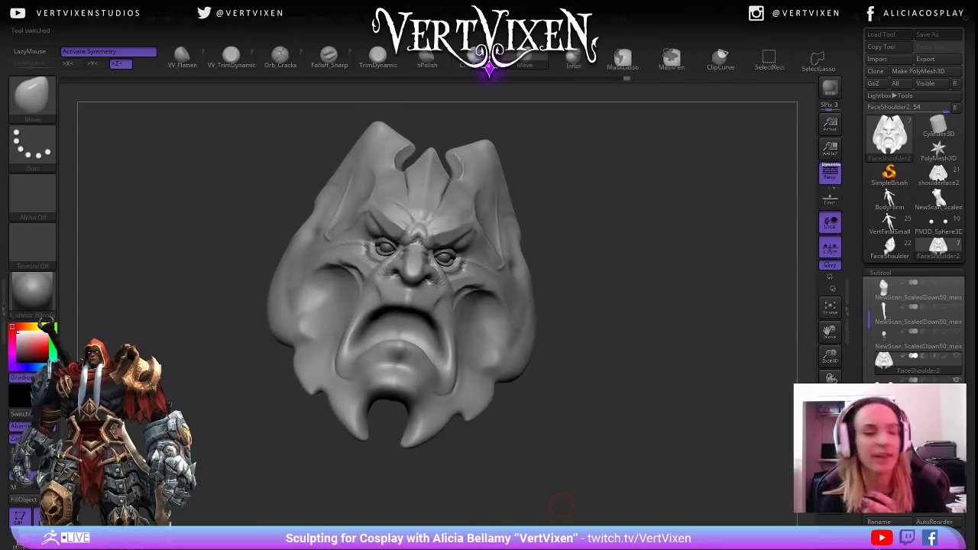